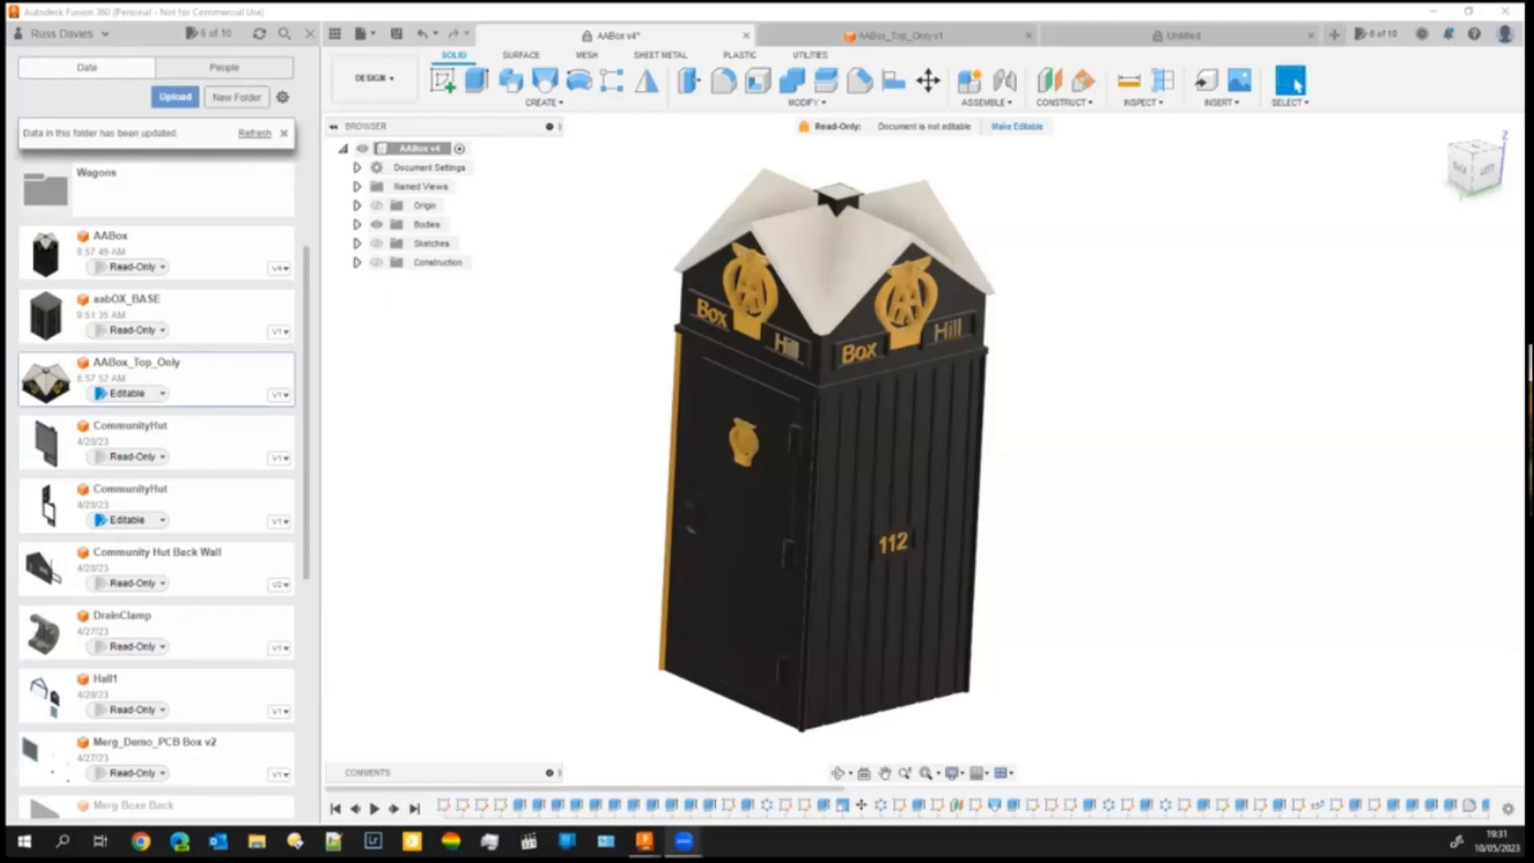
- Look over the AABox_Top_Only and AABox designs and measure the horizontal edge at the top of the AABox's ribbed side wall
left_click(891, 35)
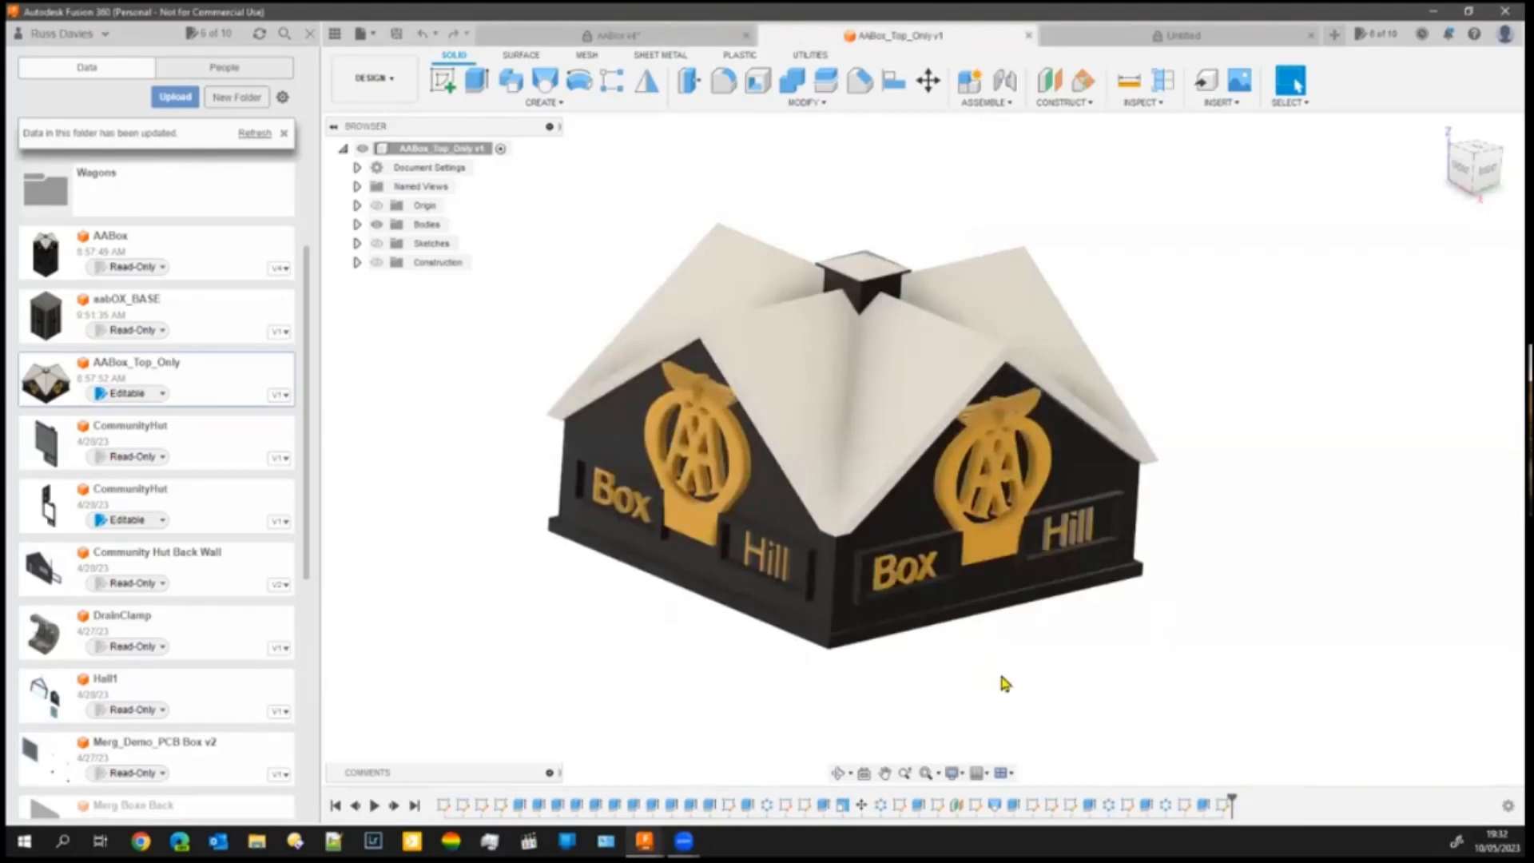
left_click(595, 40)
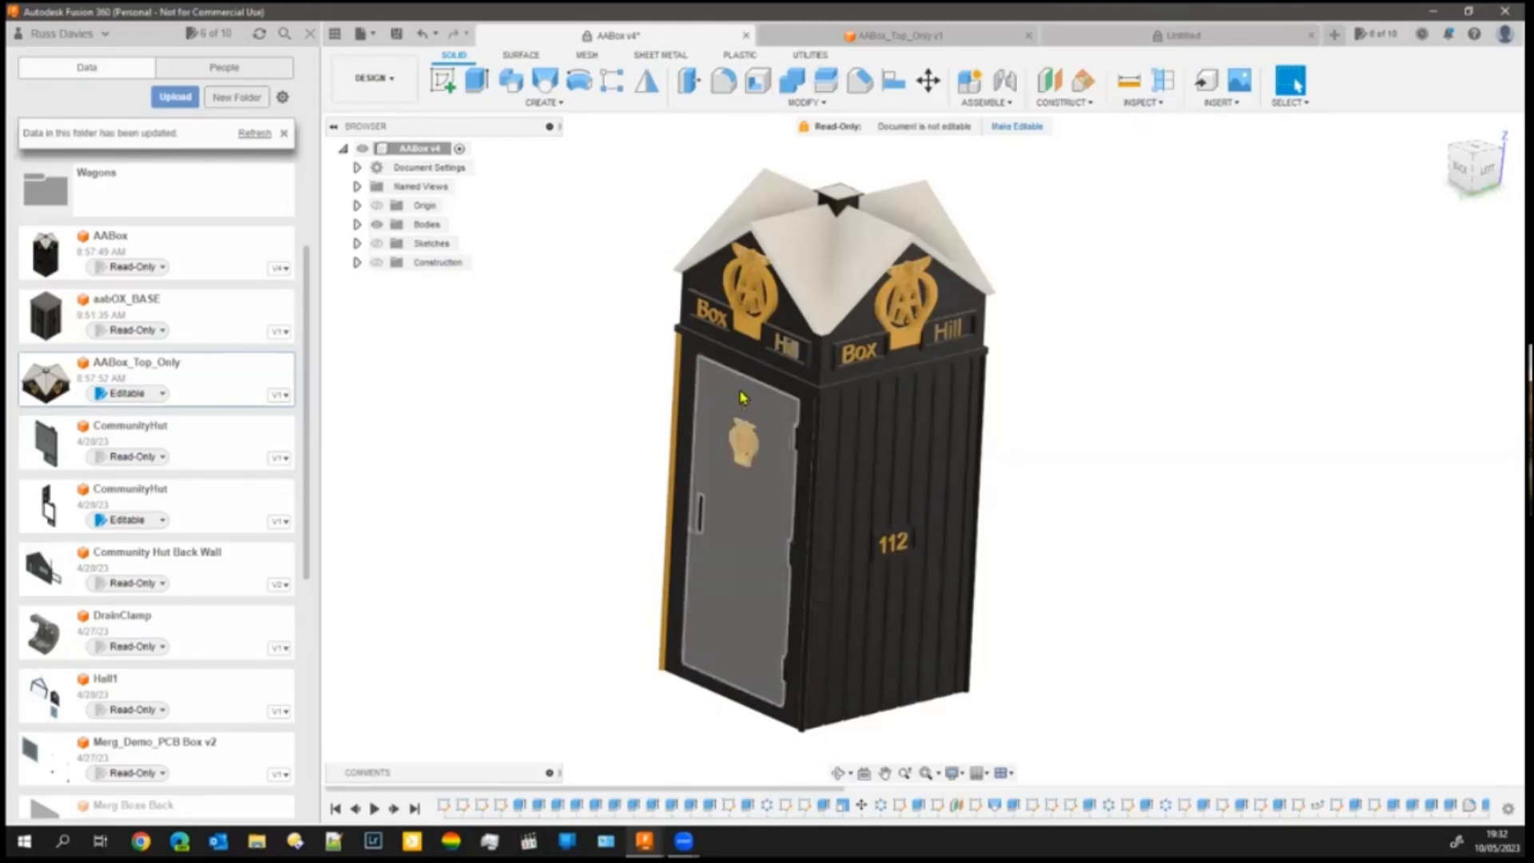
scroll(749, 397, "up", 4)
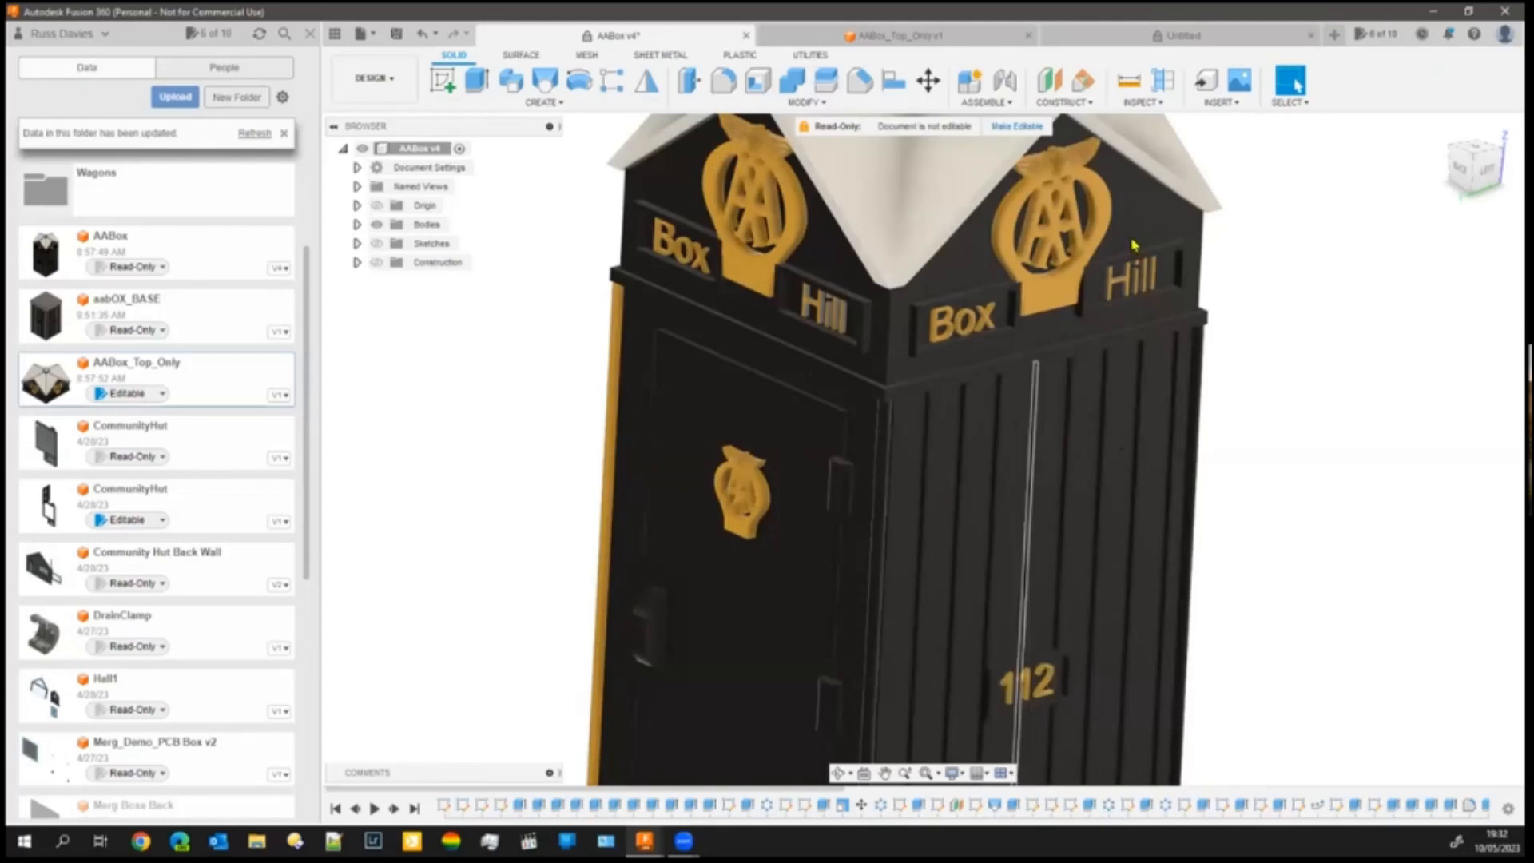
left_click(1129, 90)
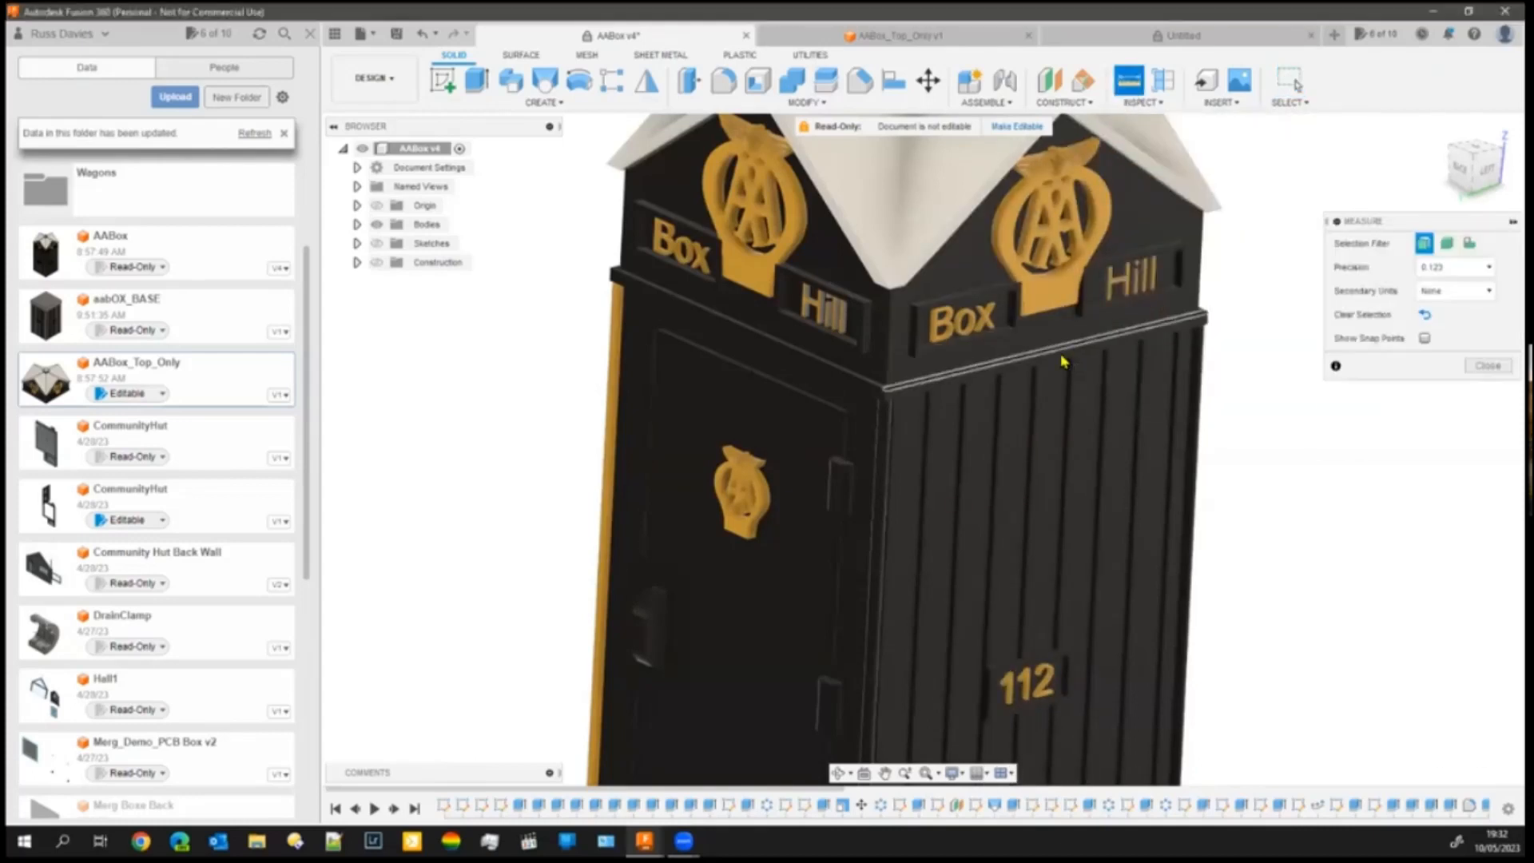
left_click(1061, 362)
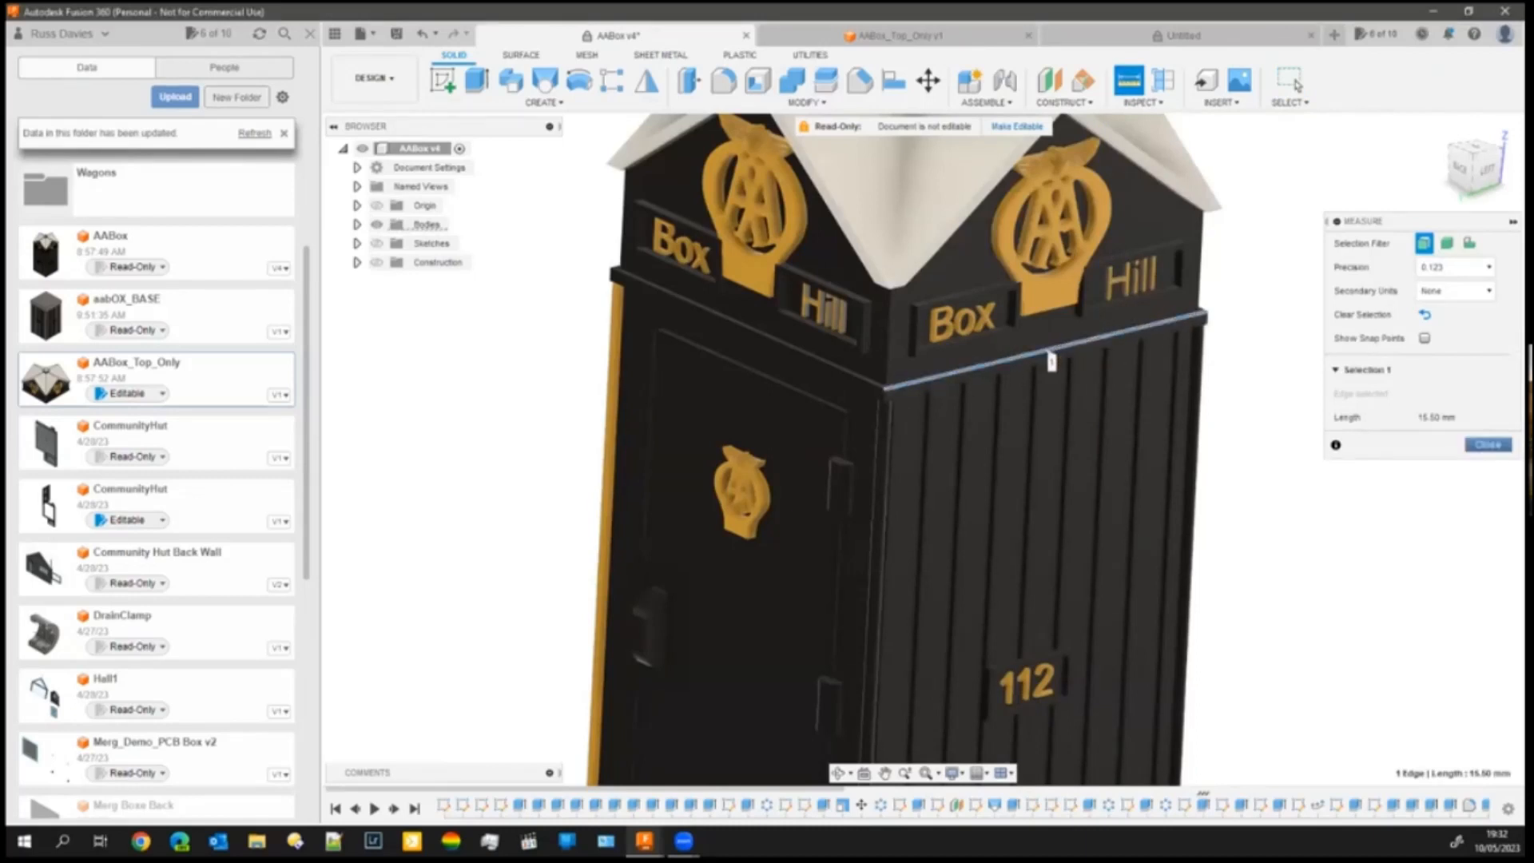
key("Escape")
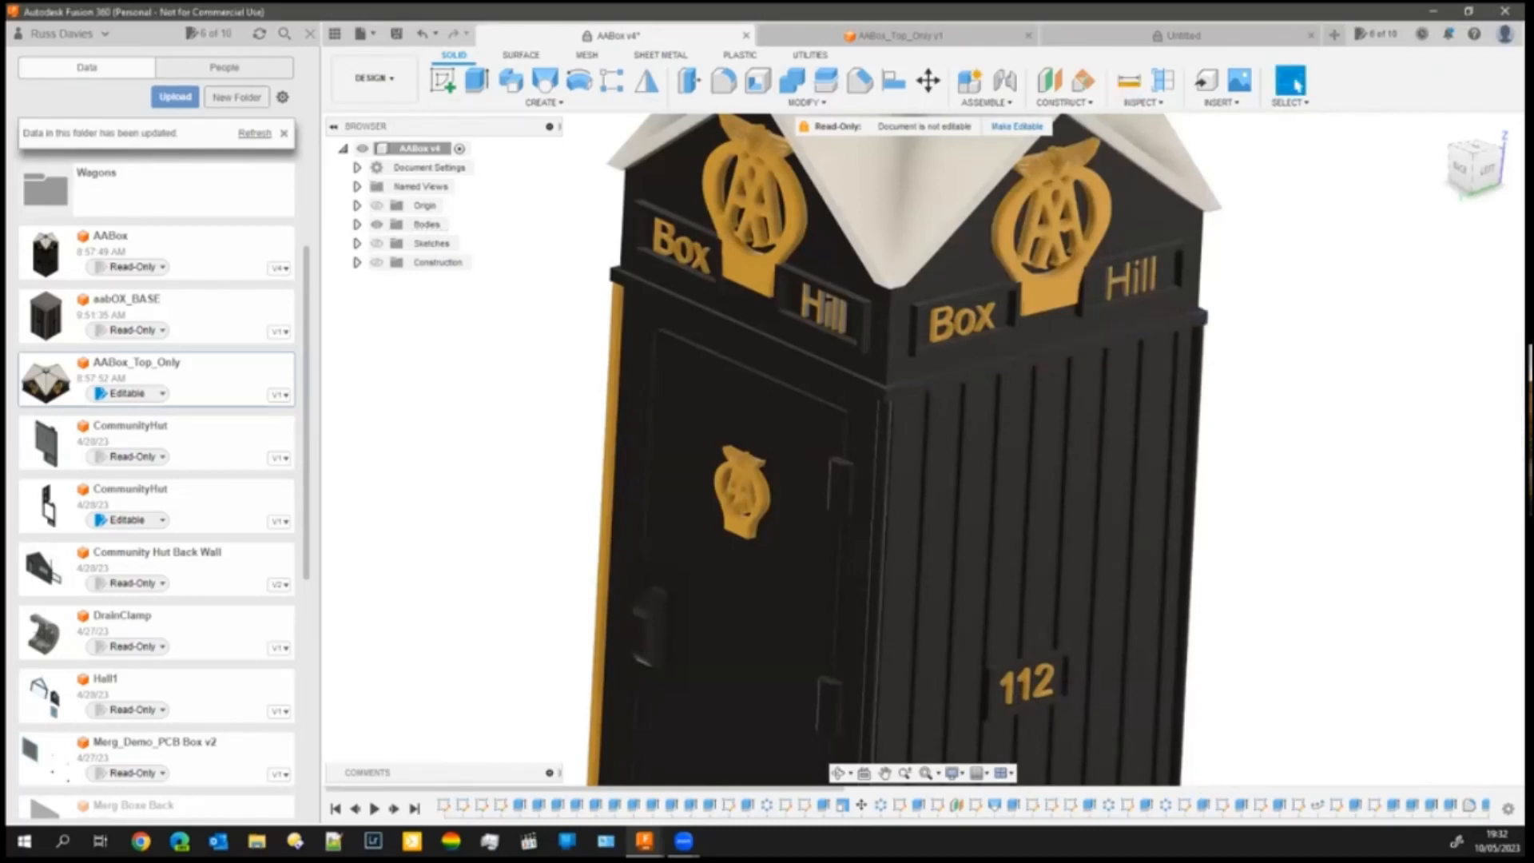
- Switch to the Untitled design and start a new sketch on the front origin plane
left_click(1164, 40)
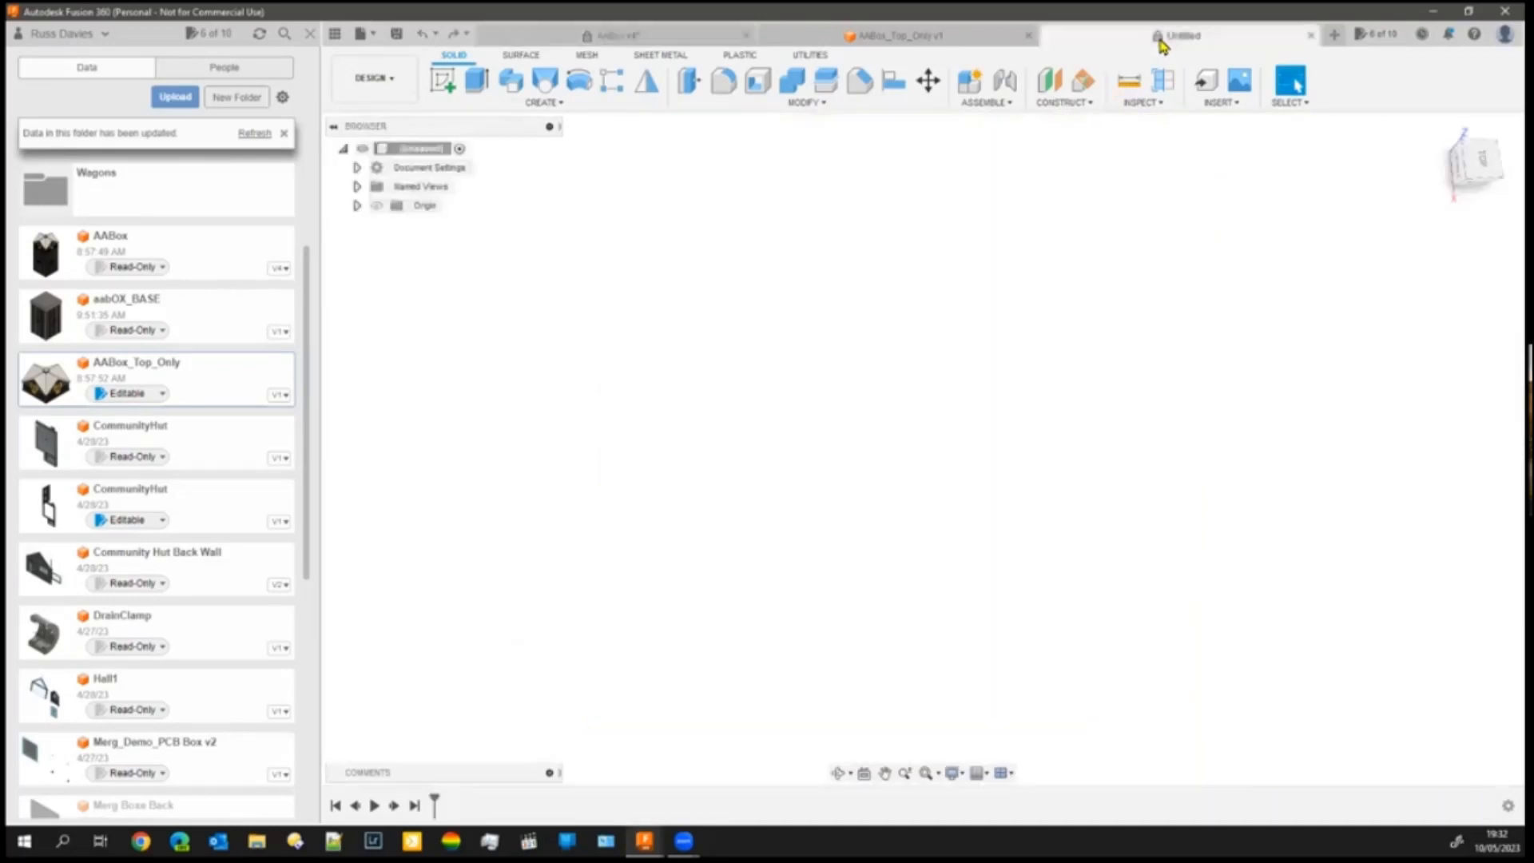
left_click(442, 82)
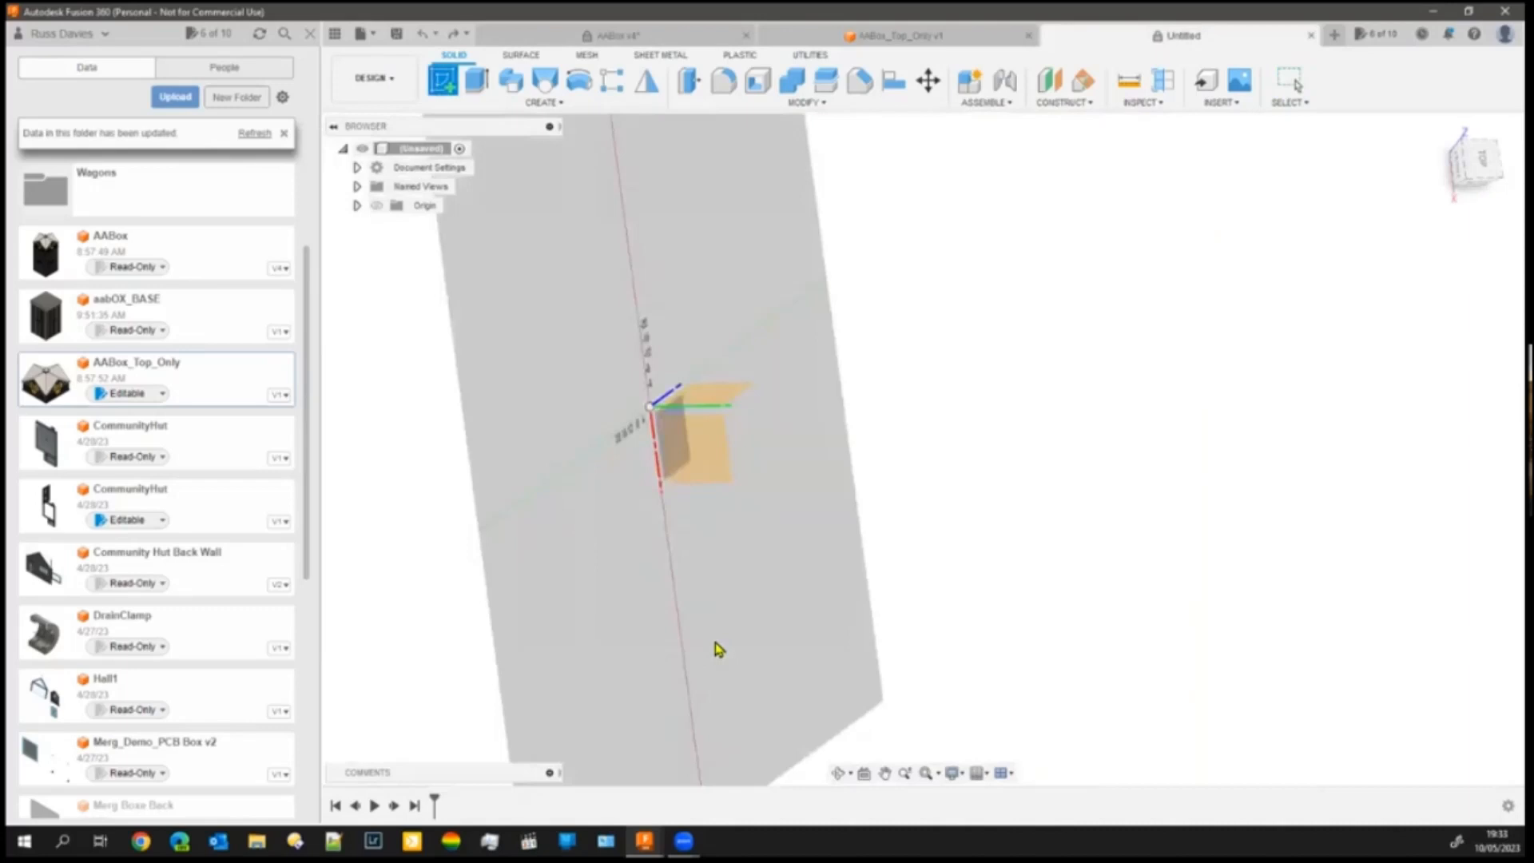
mouse_move(707, 643)
middle_mouse_down("shift")
mouse_move(816, 589)
mouse_move(767, 498)
mouse_move(778, 586)
mouse_move(644, 644)
mouse_move(736, 661)
mouse_move(748, 612)
mouse_move(730, 736)
mouse_move(646, 512)
mouse_move(694, 445)
middle_mouse_up("shift")
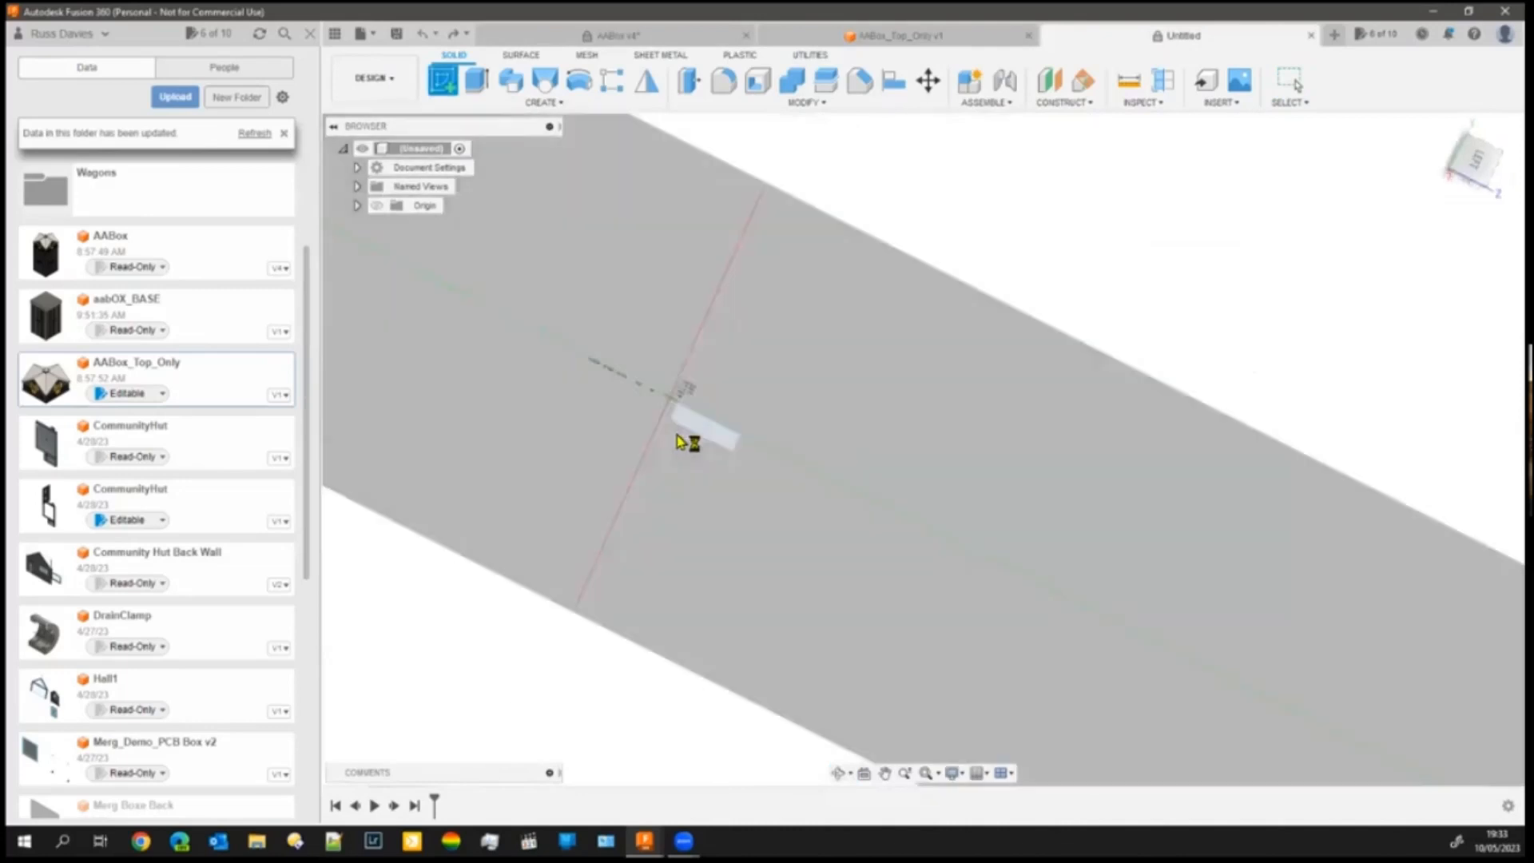
left_click(678, 434)
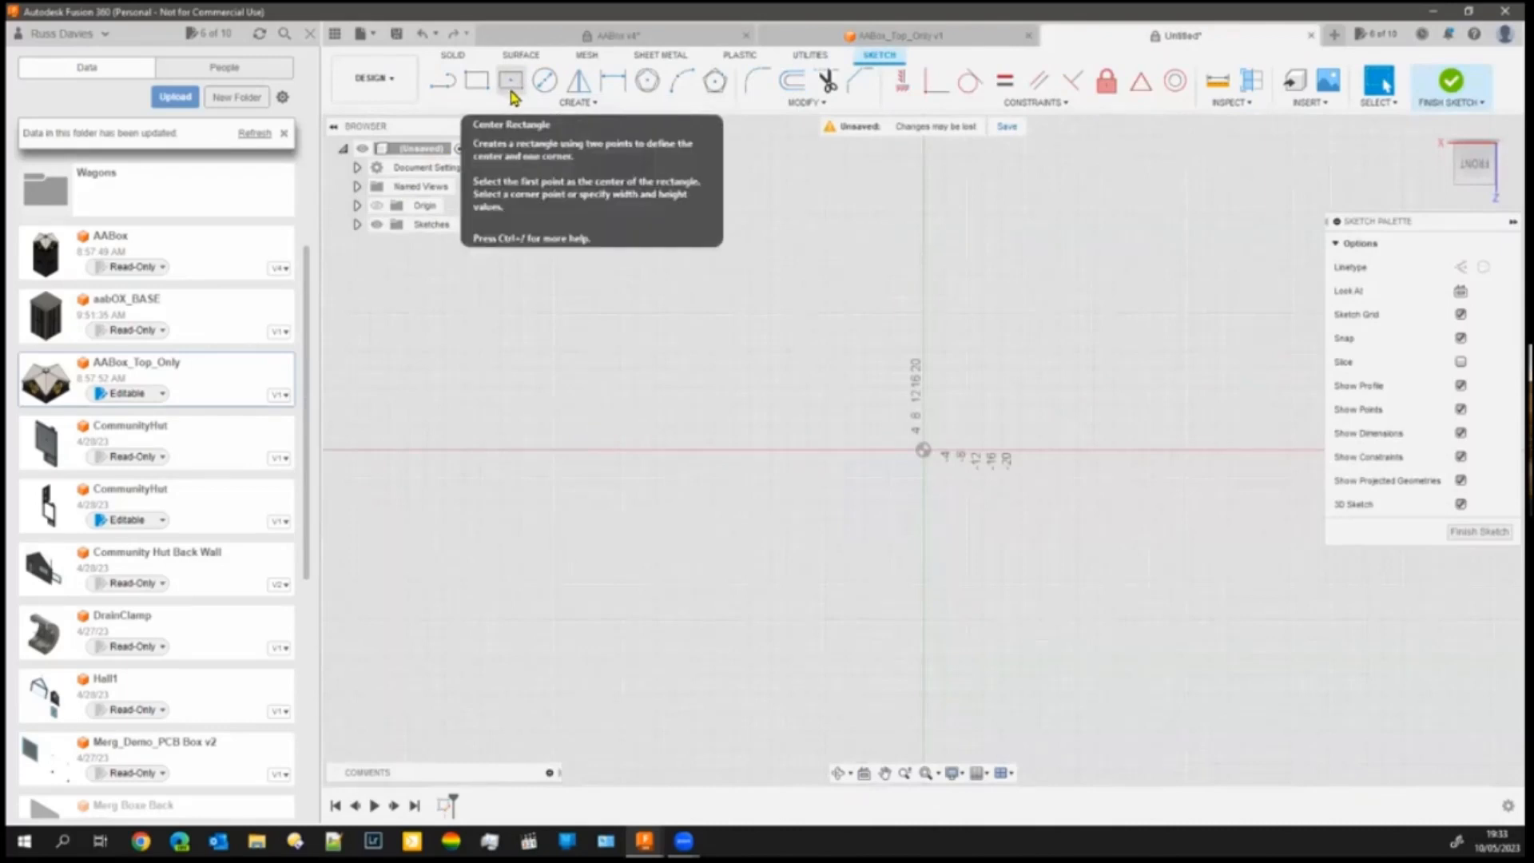
- Sketch a center rectangle 15 mm wide and 15 mm high, centred on the origin
left_click(512, 81)
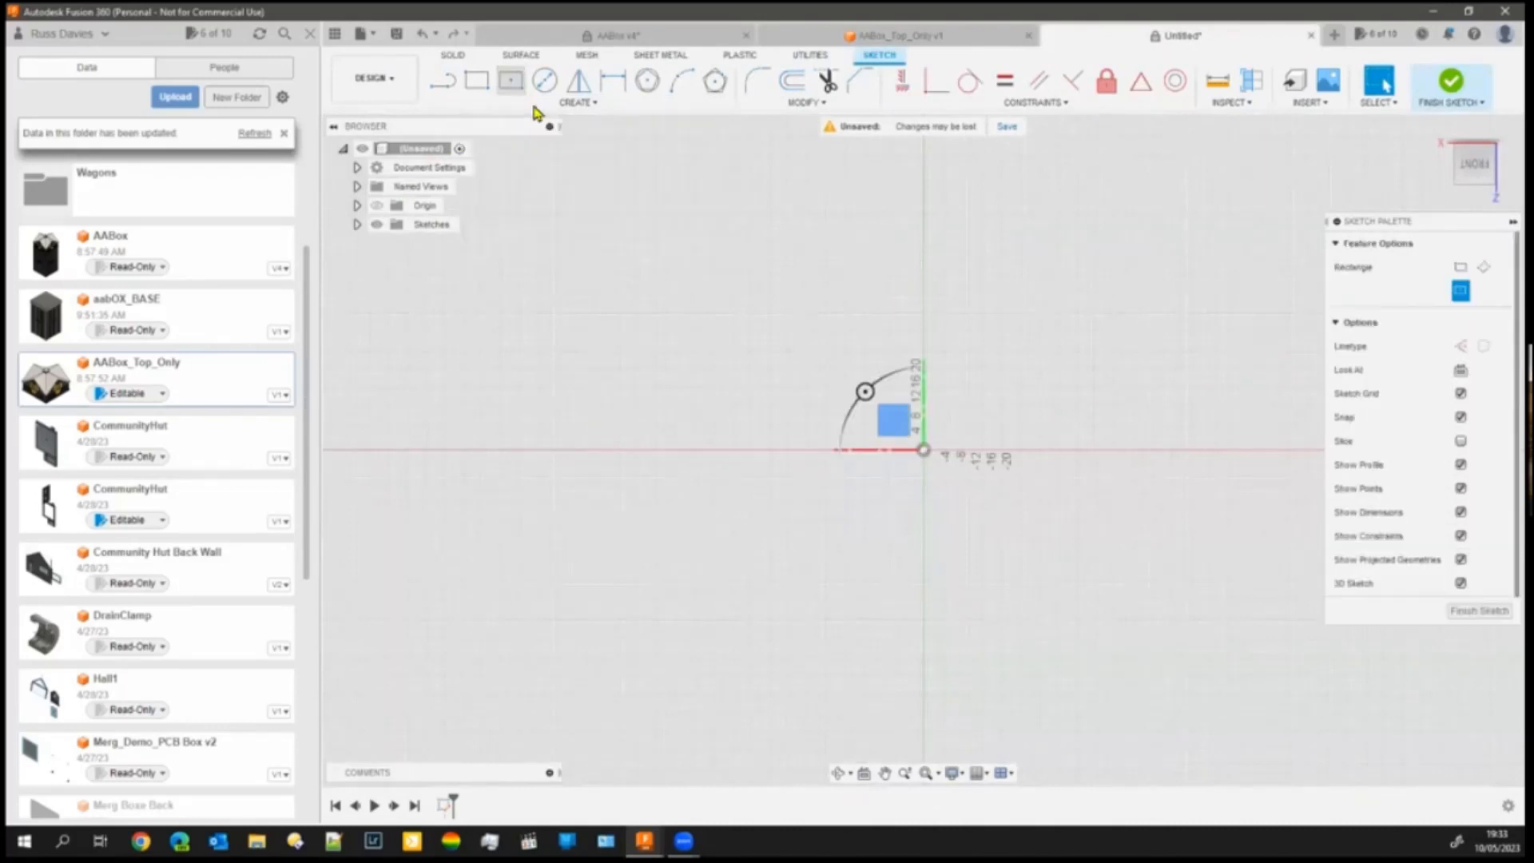
left_click(924, 450)
key("Tab")
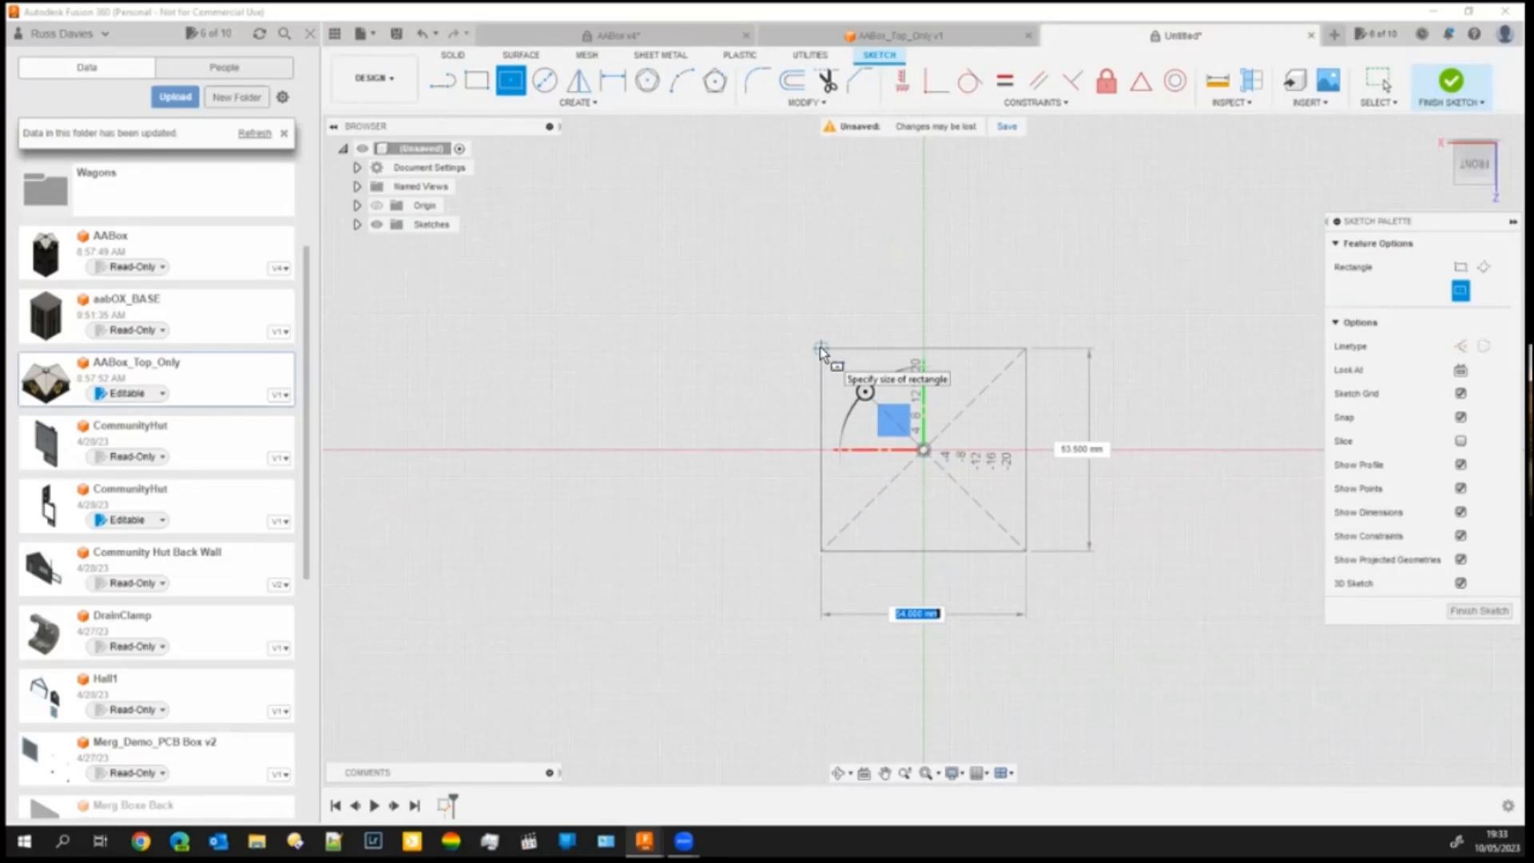
type("15")
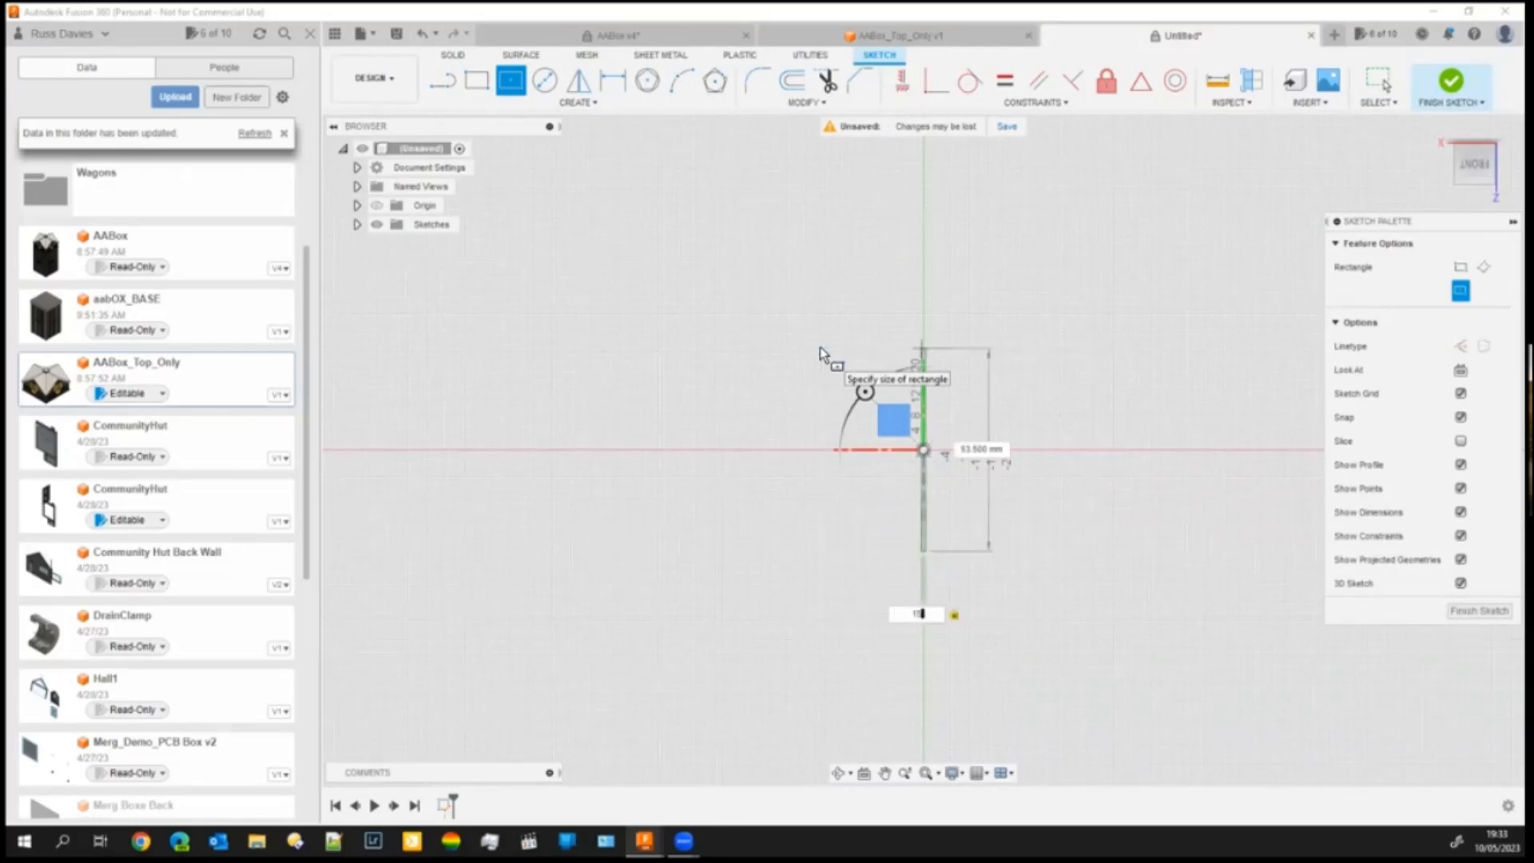
key("Tab")
type("15")
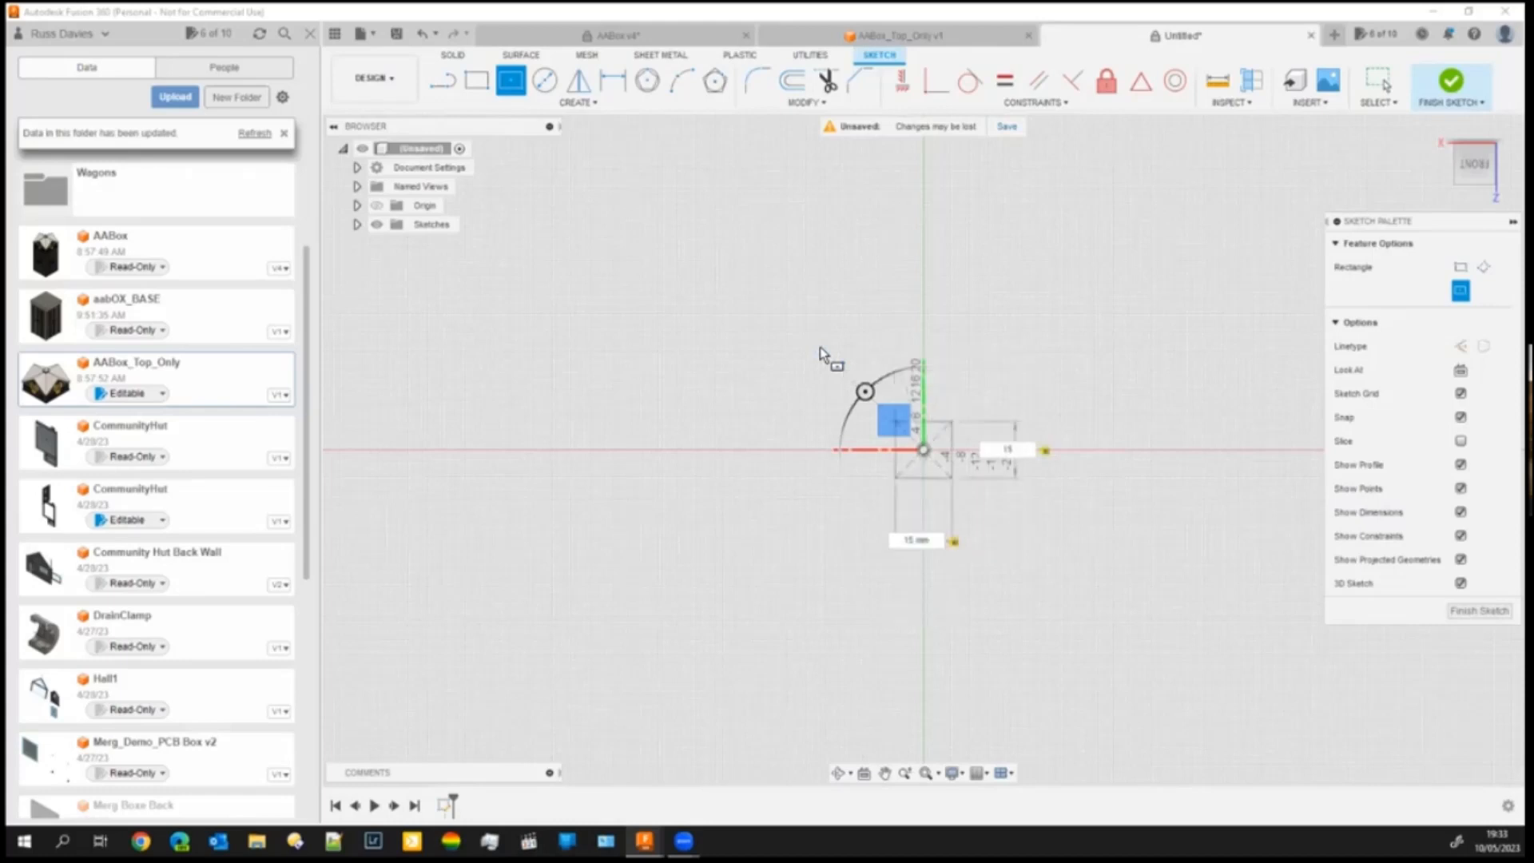
key("Return")
- Offset the square's outline inward with an offset position of -1 mm
scroll(981, 457, "up", 2)
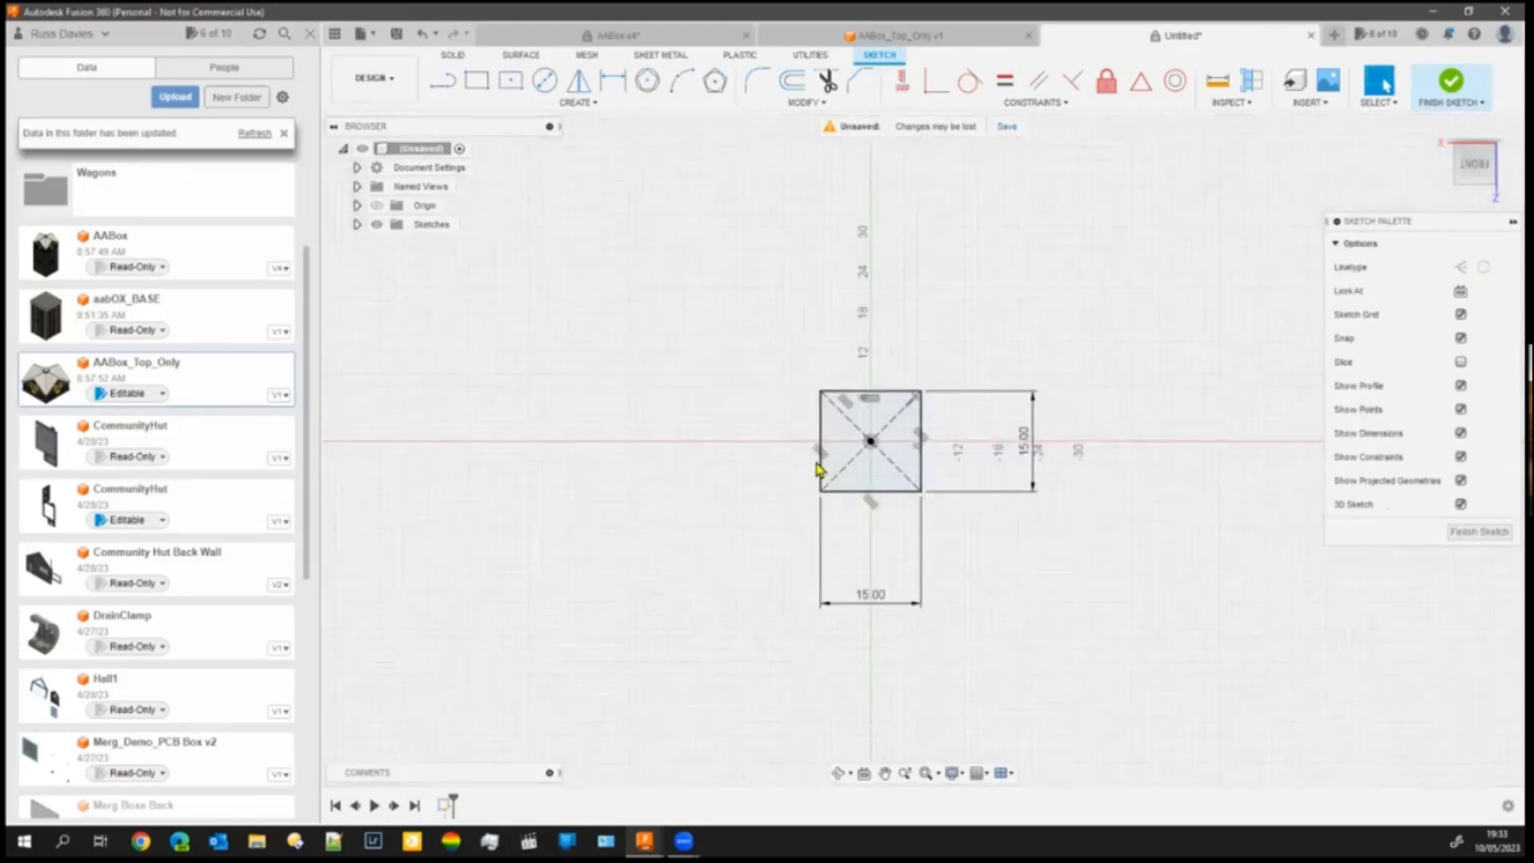
scroll(836, 504, "up", 3)
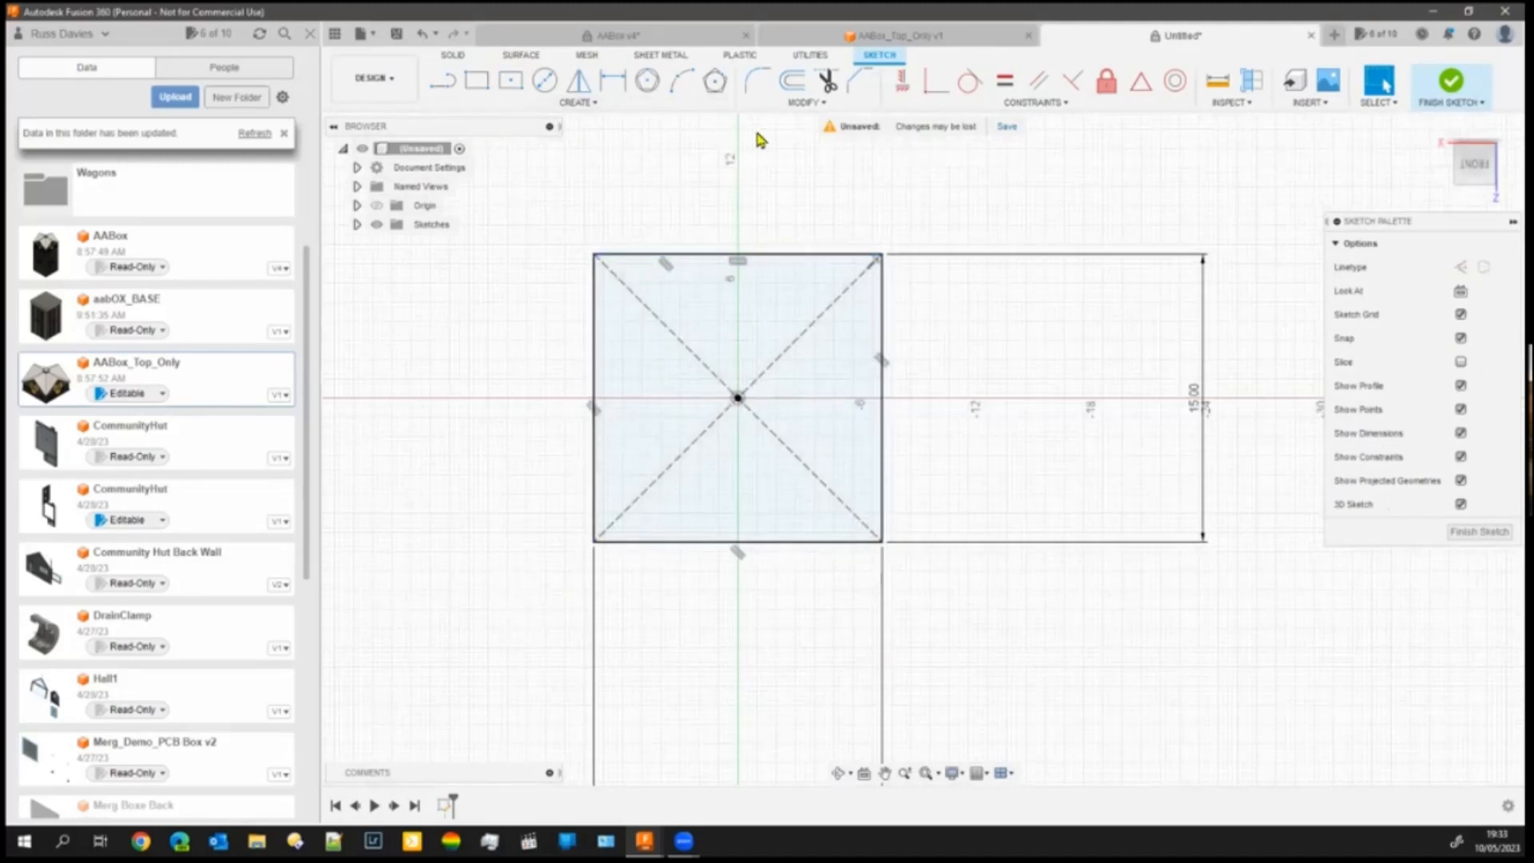
left_click(796, 85)
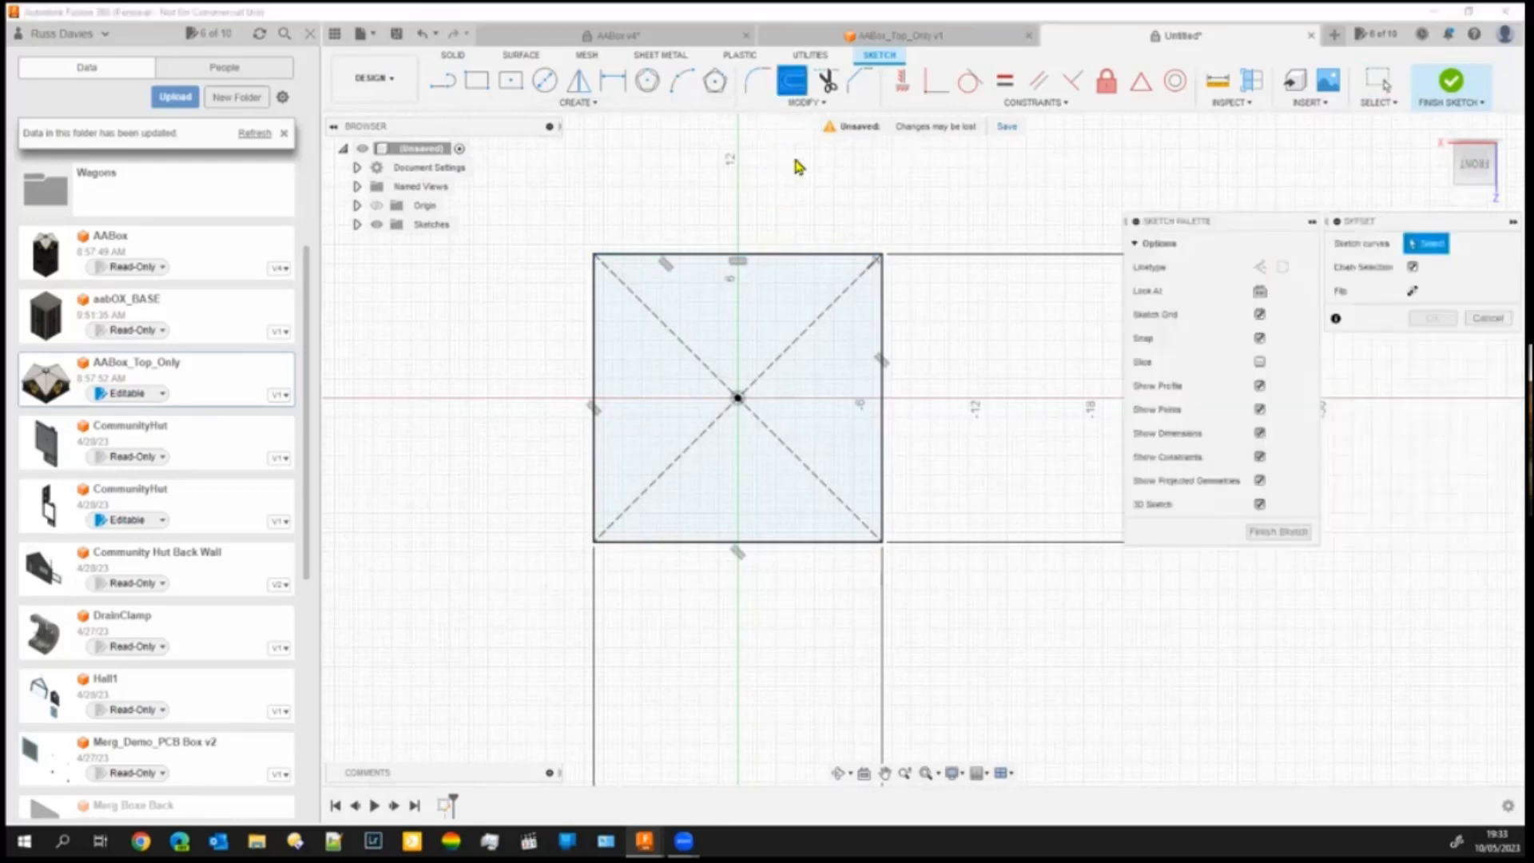
left_click(794, 257)
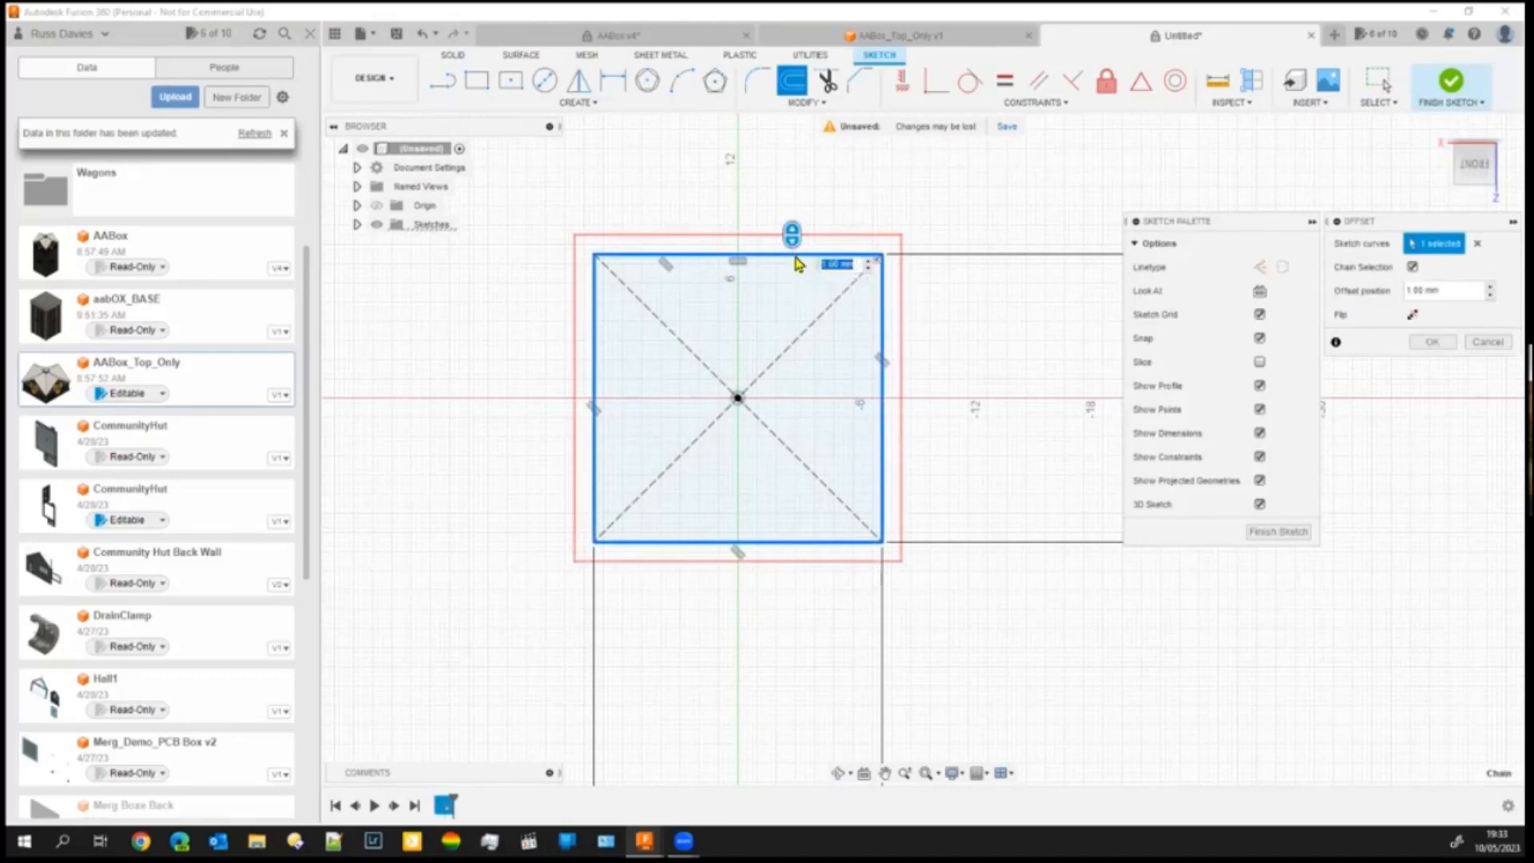
left_click_drag(792, 254, 792, 277)
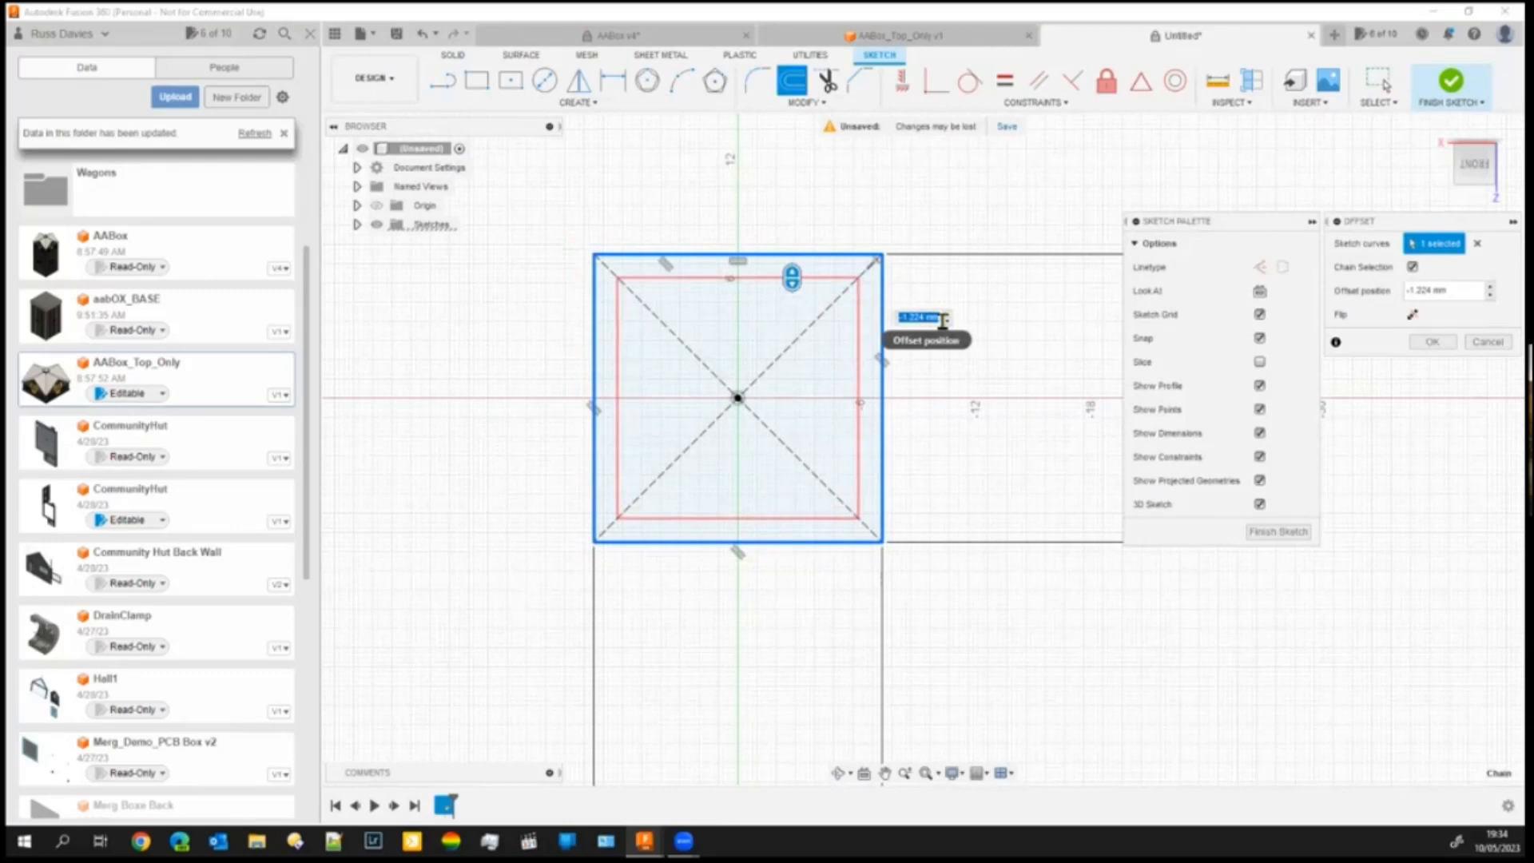
type("-1")
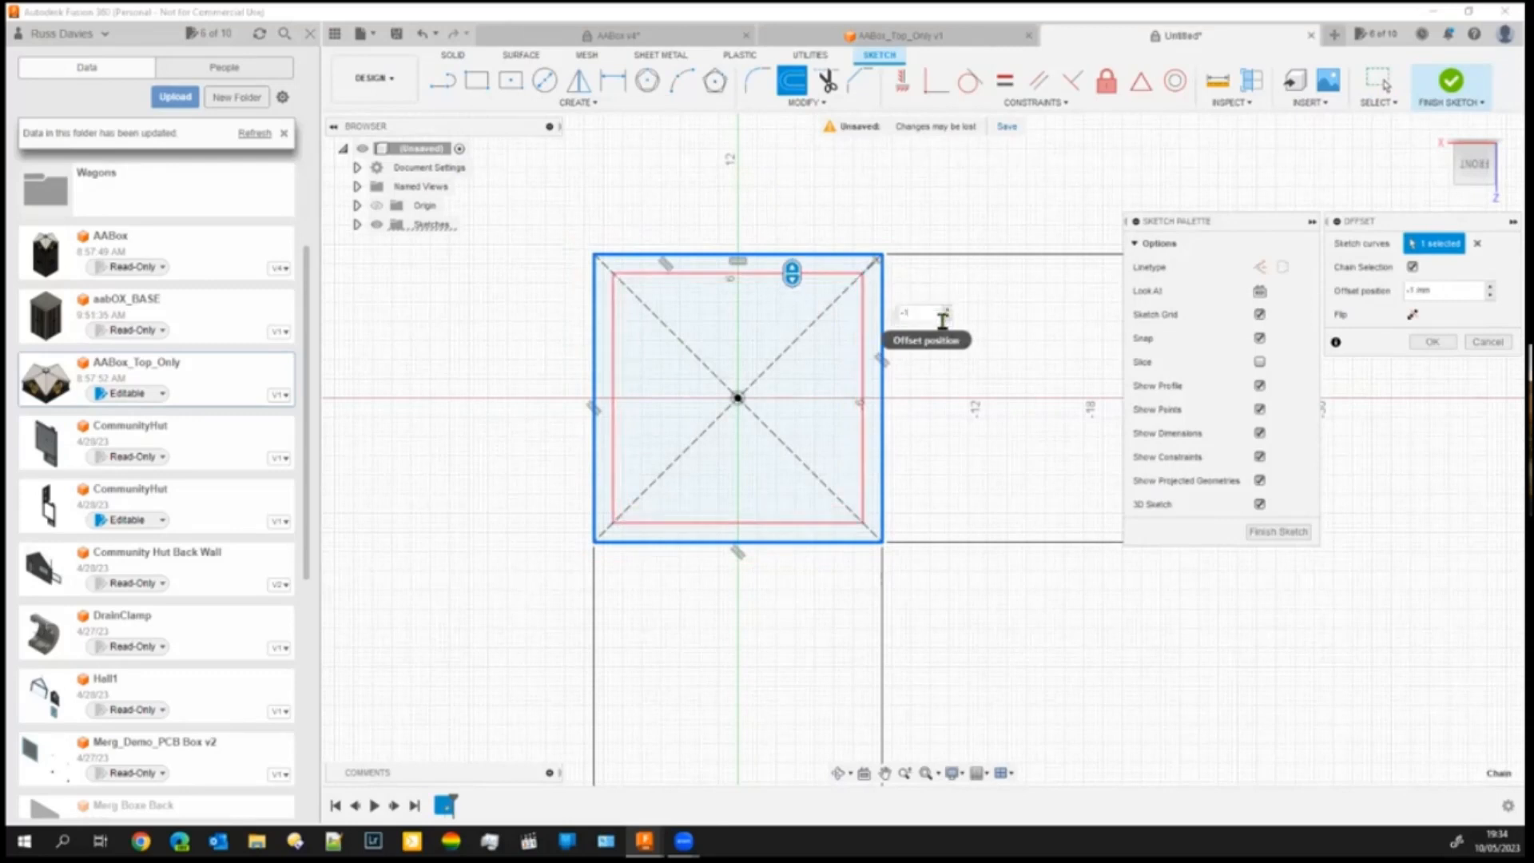
key("Return")
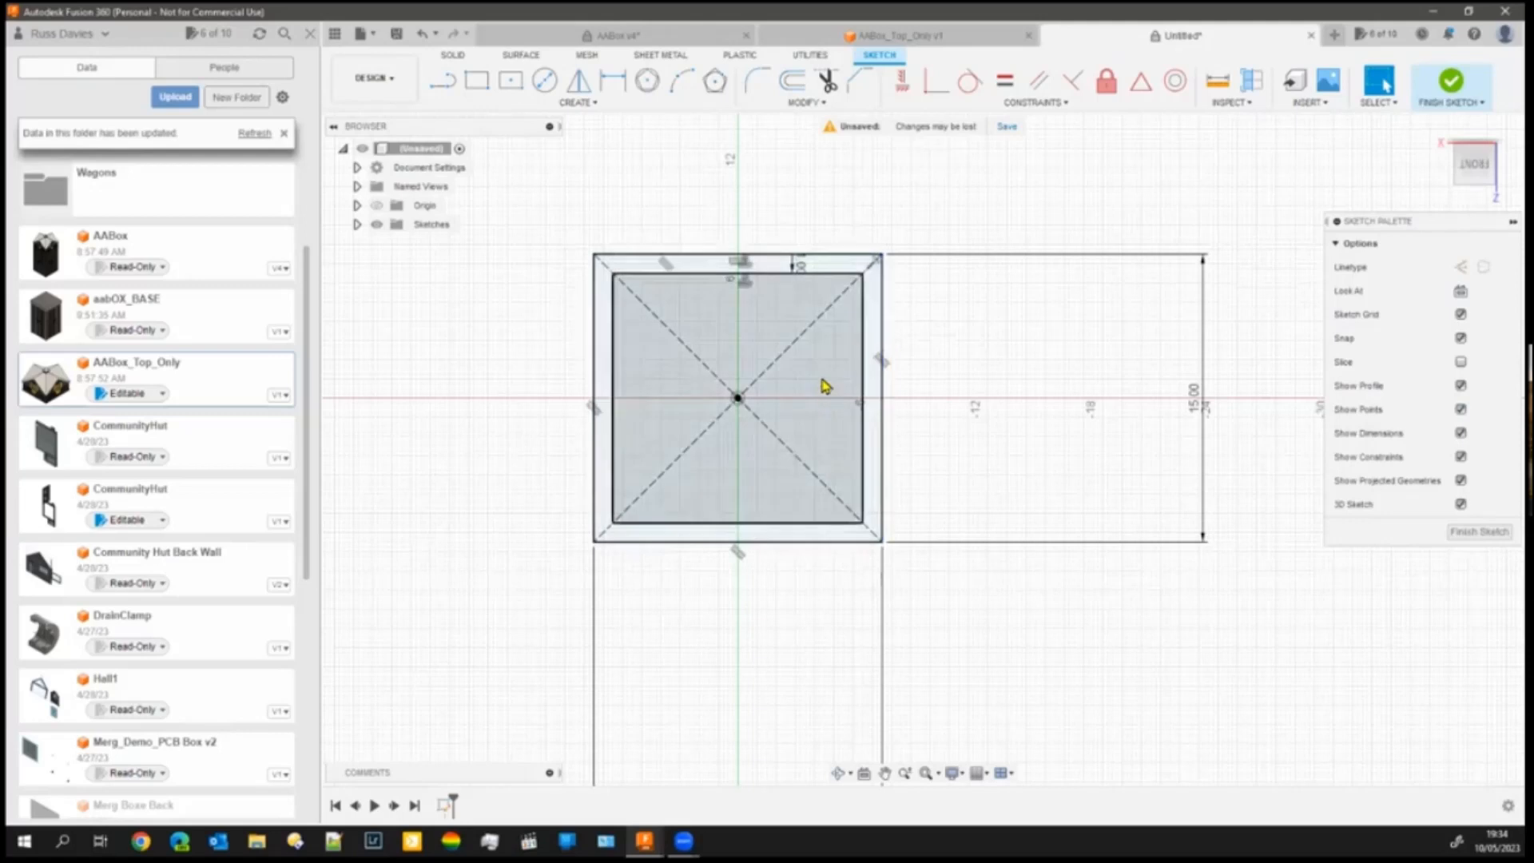
- Check the ledge on the AABox design, offset the original 15 mm square outward by 0.5 mm in the Untitled design, and finish the sketch
left_click(662, 41)
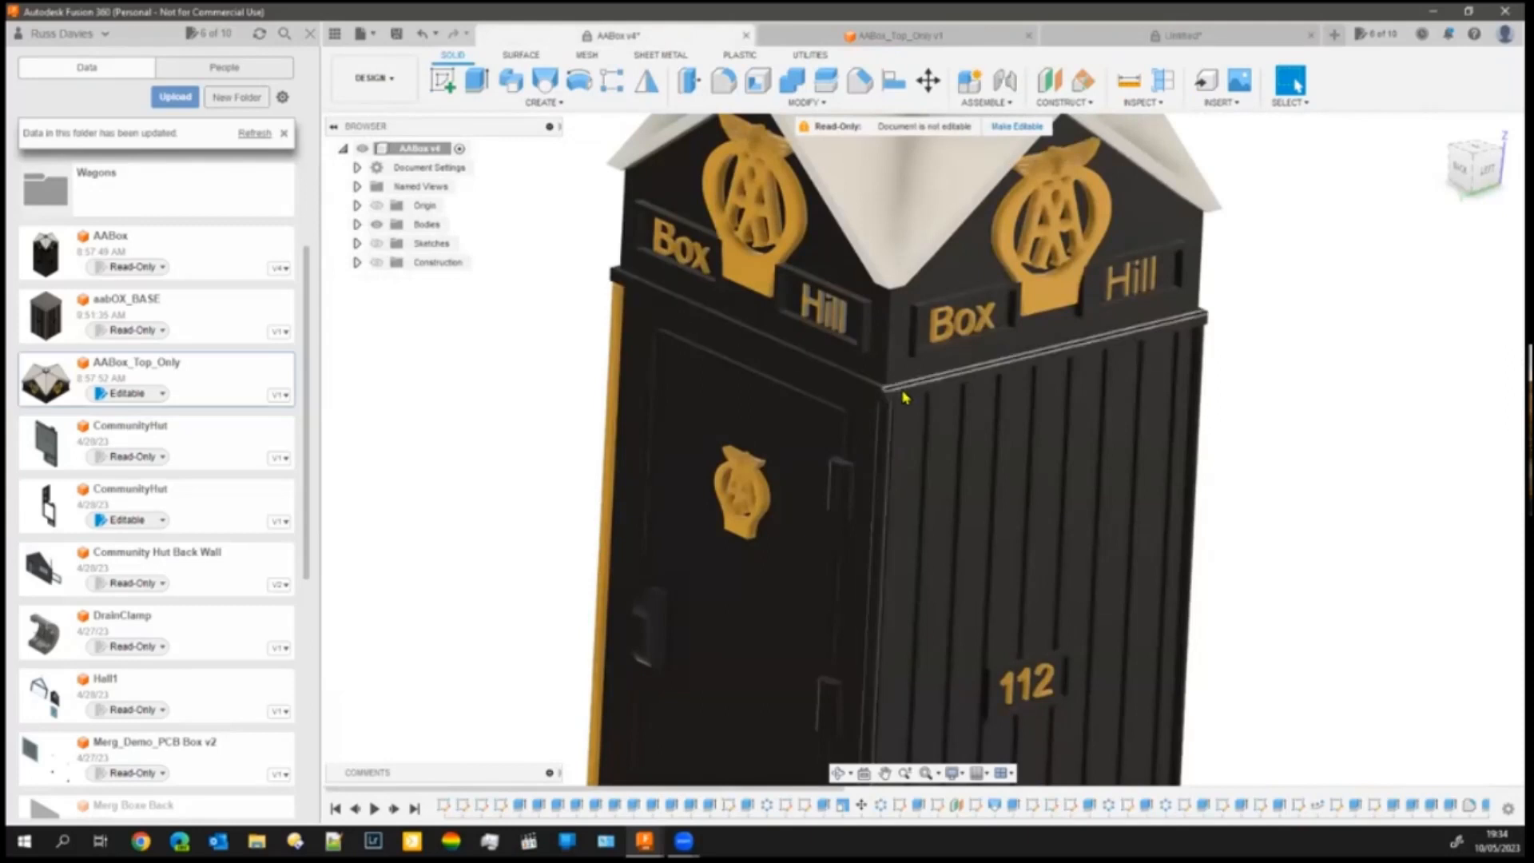
left_click(1107, 48)
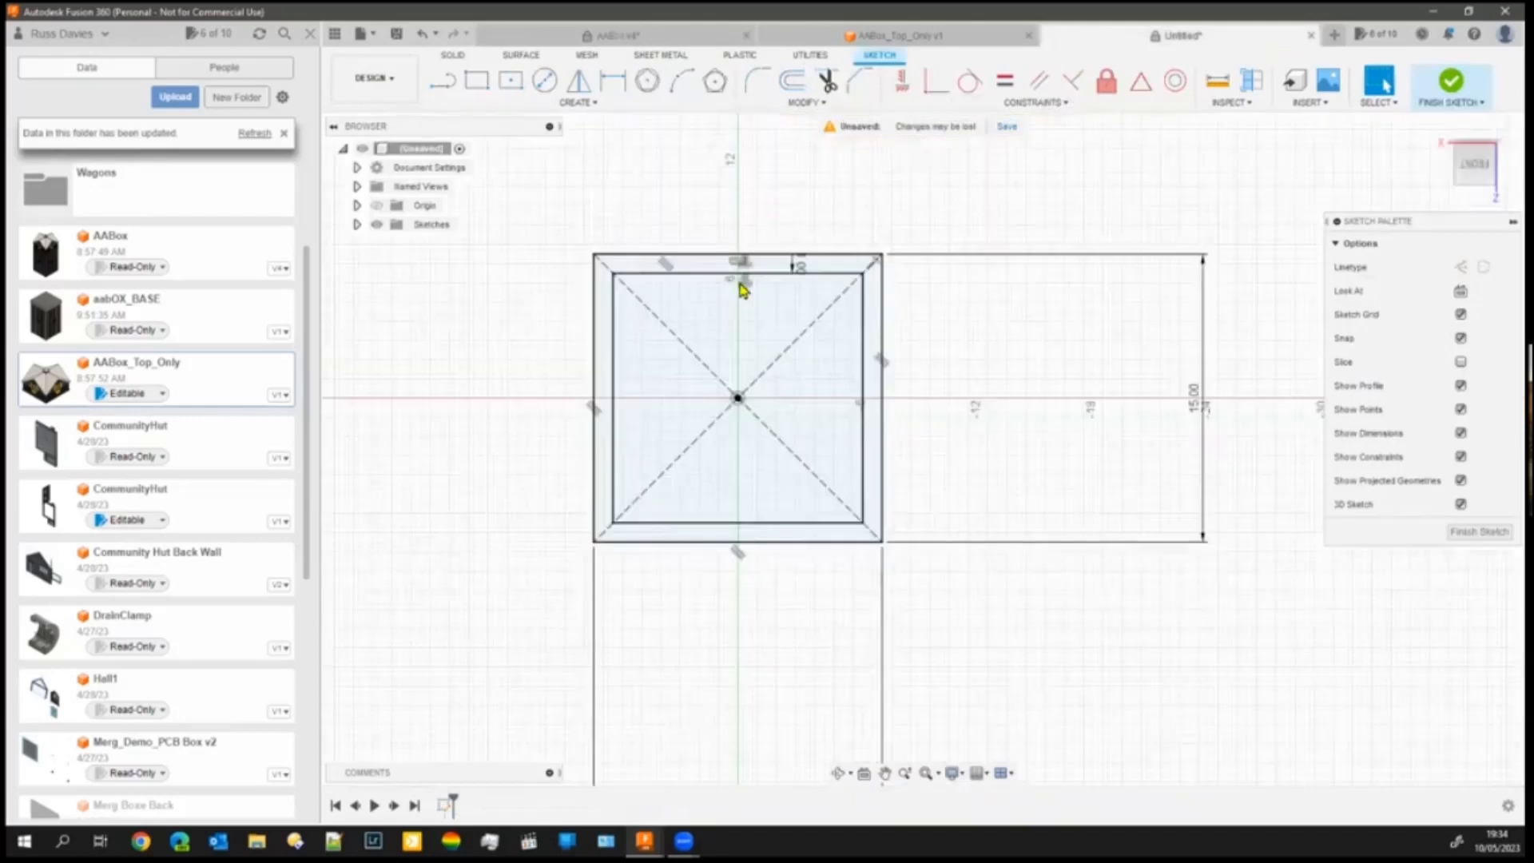
left_click(791, 79)
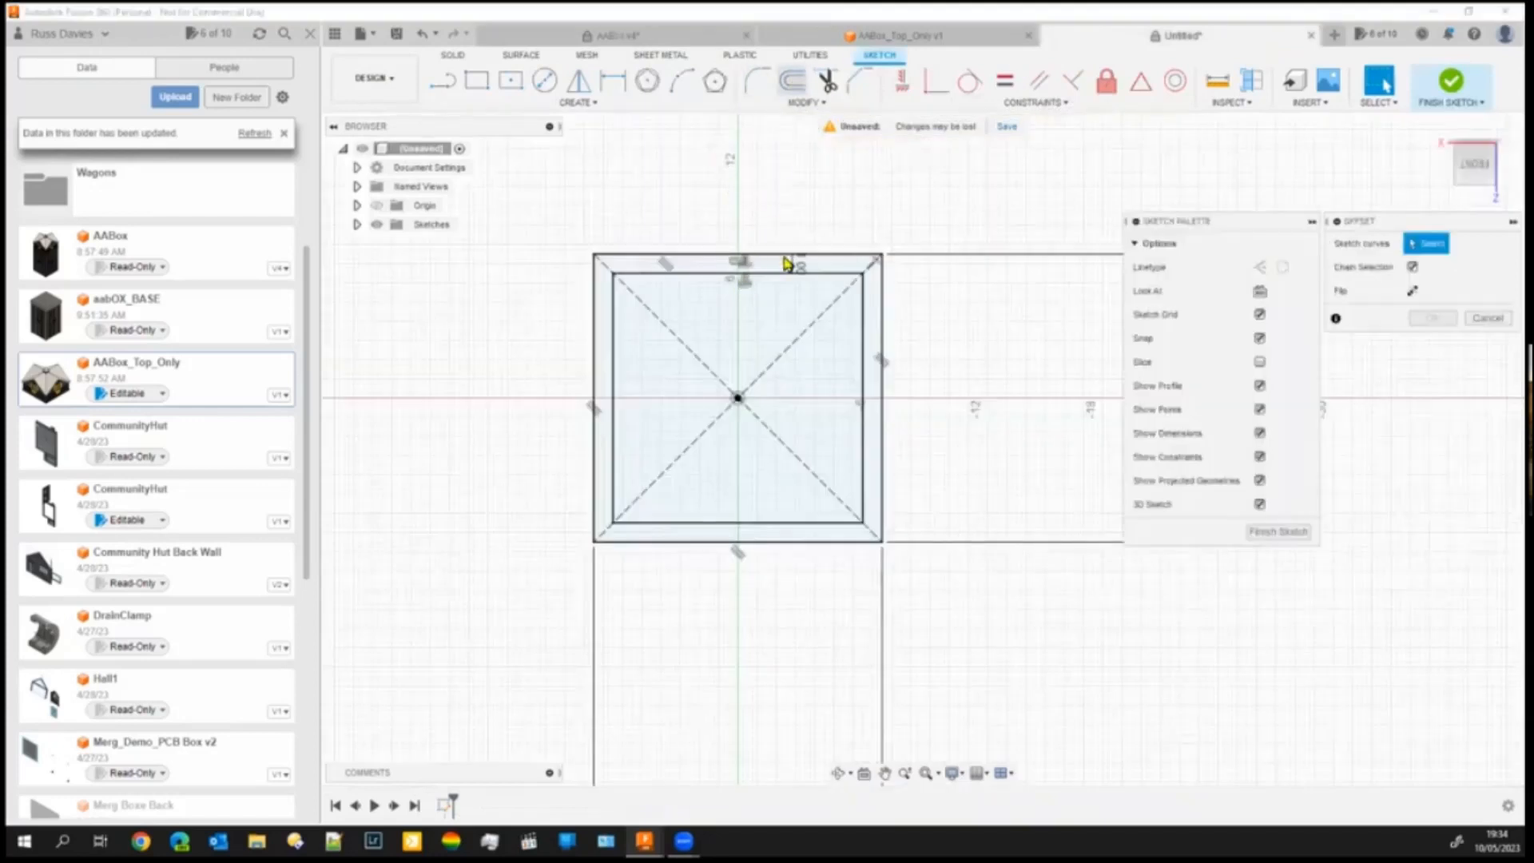
left_click(787, 263)
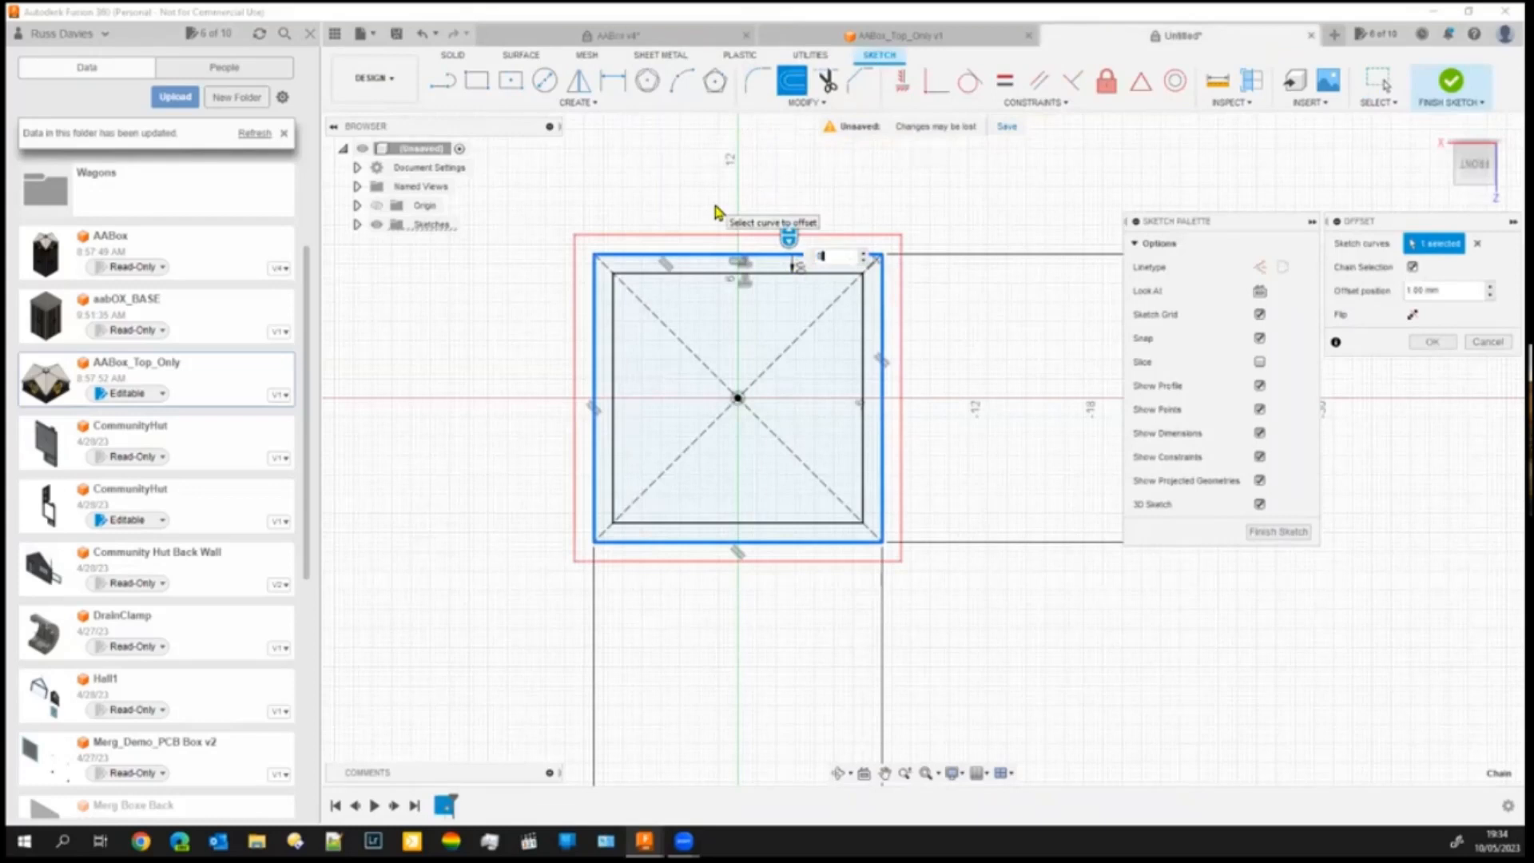
type("0.5")
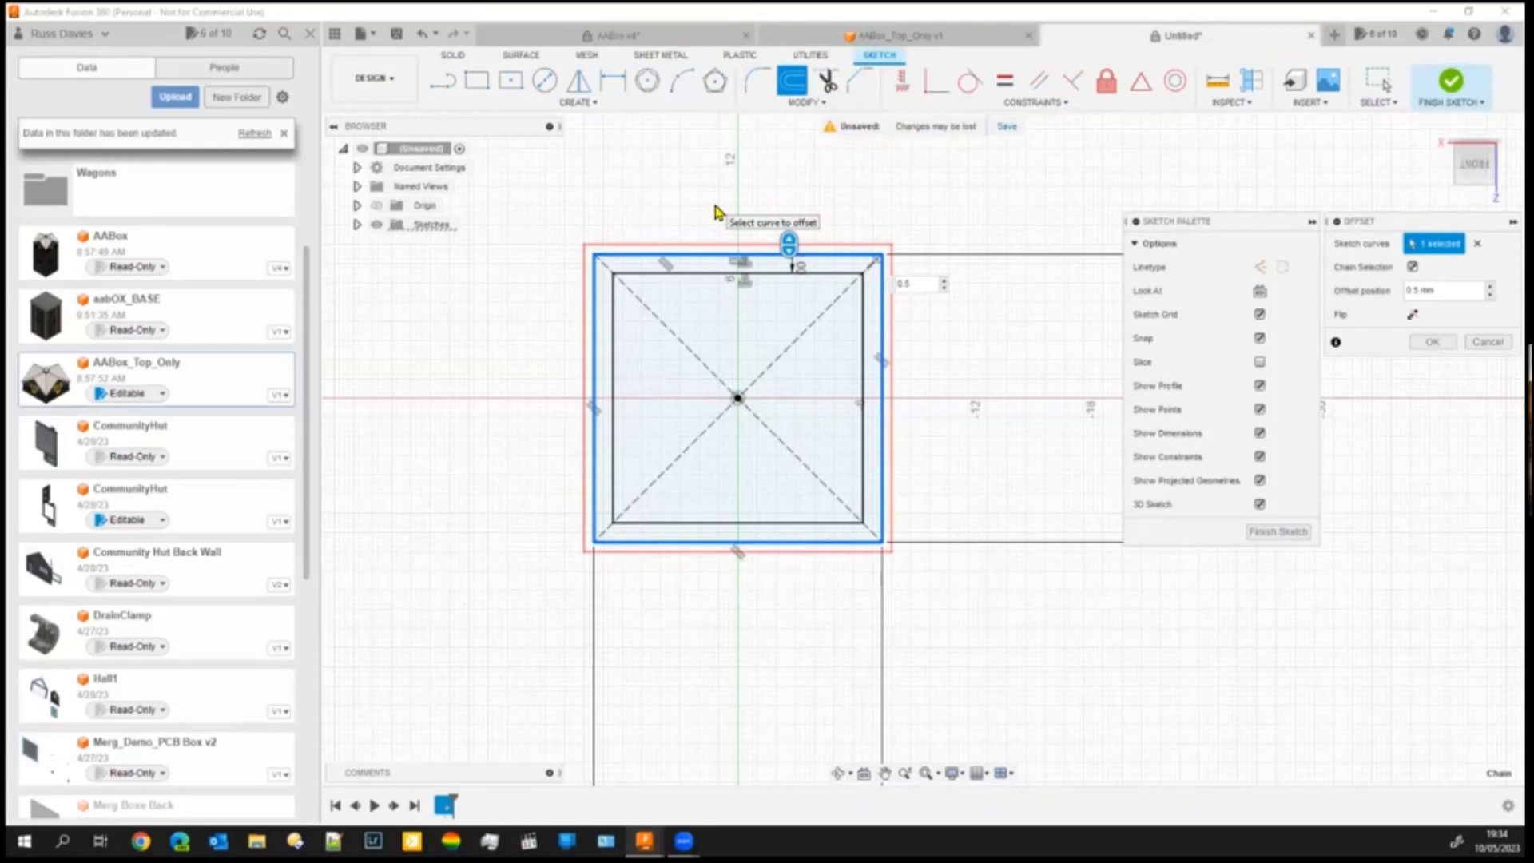
key("Return")
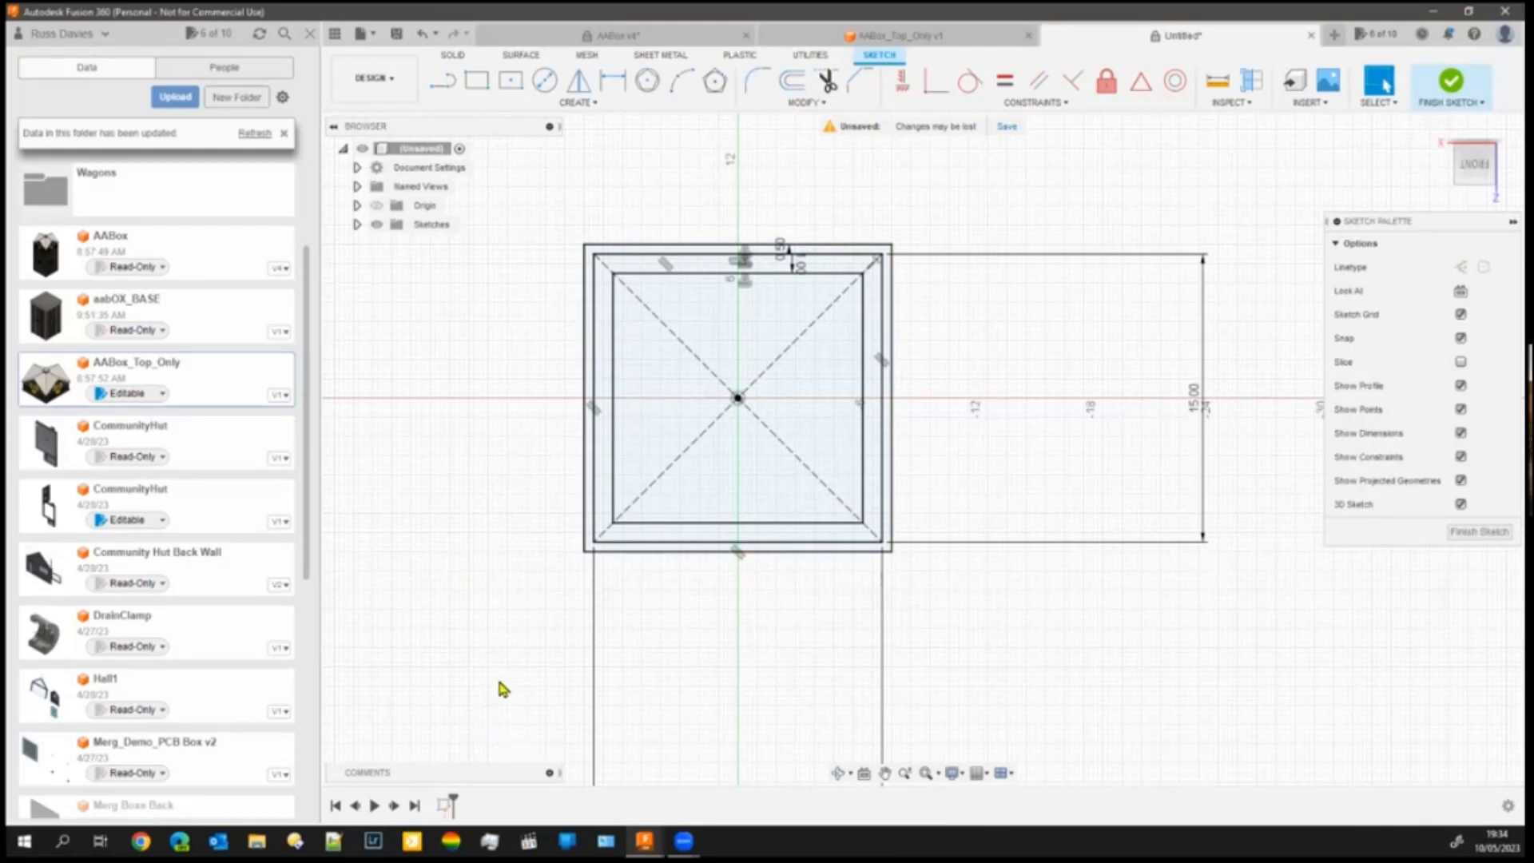
left_click(1480, 531)
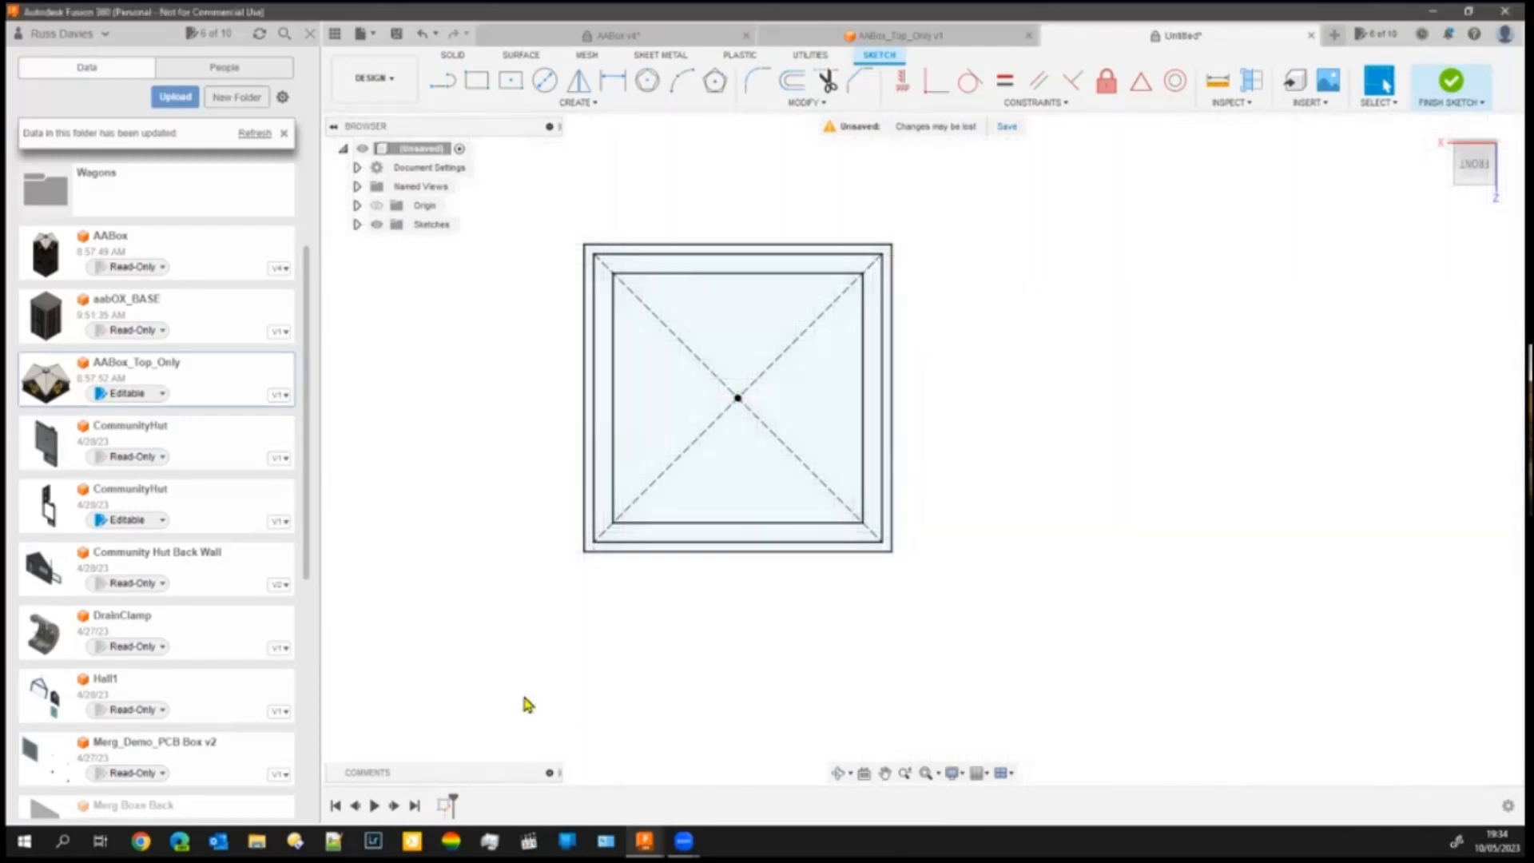
- Extrude the 1 mm wide frame profile between the inner and middle squares by -3 mm as a new body
mouse_move(560, 674)
middle_mouse_down("shift")
mouse_move(624, 650)
mouse_move(610, 644)
middle_mouse_up("shift")
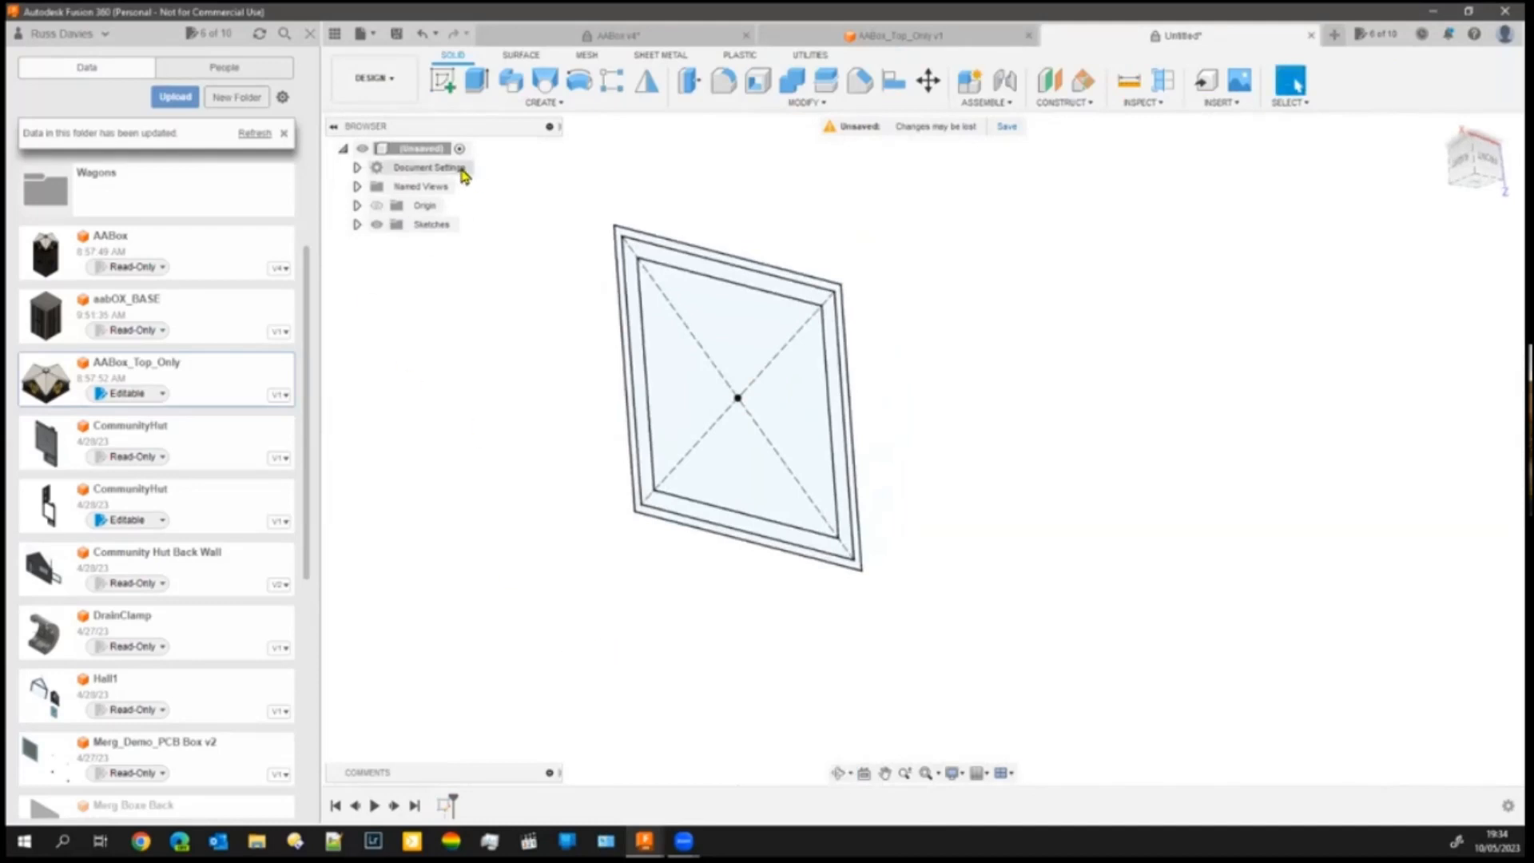
left_click(478, 83)
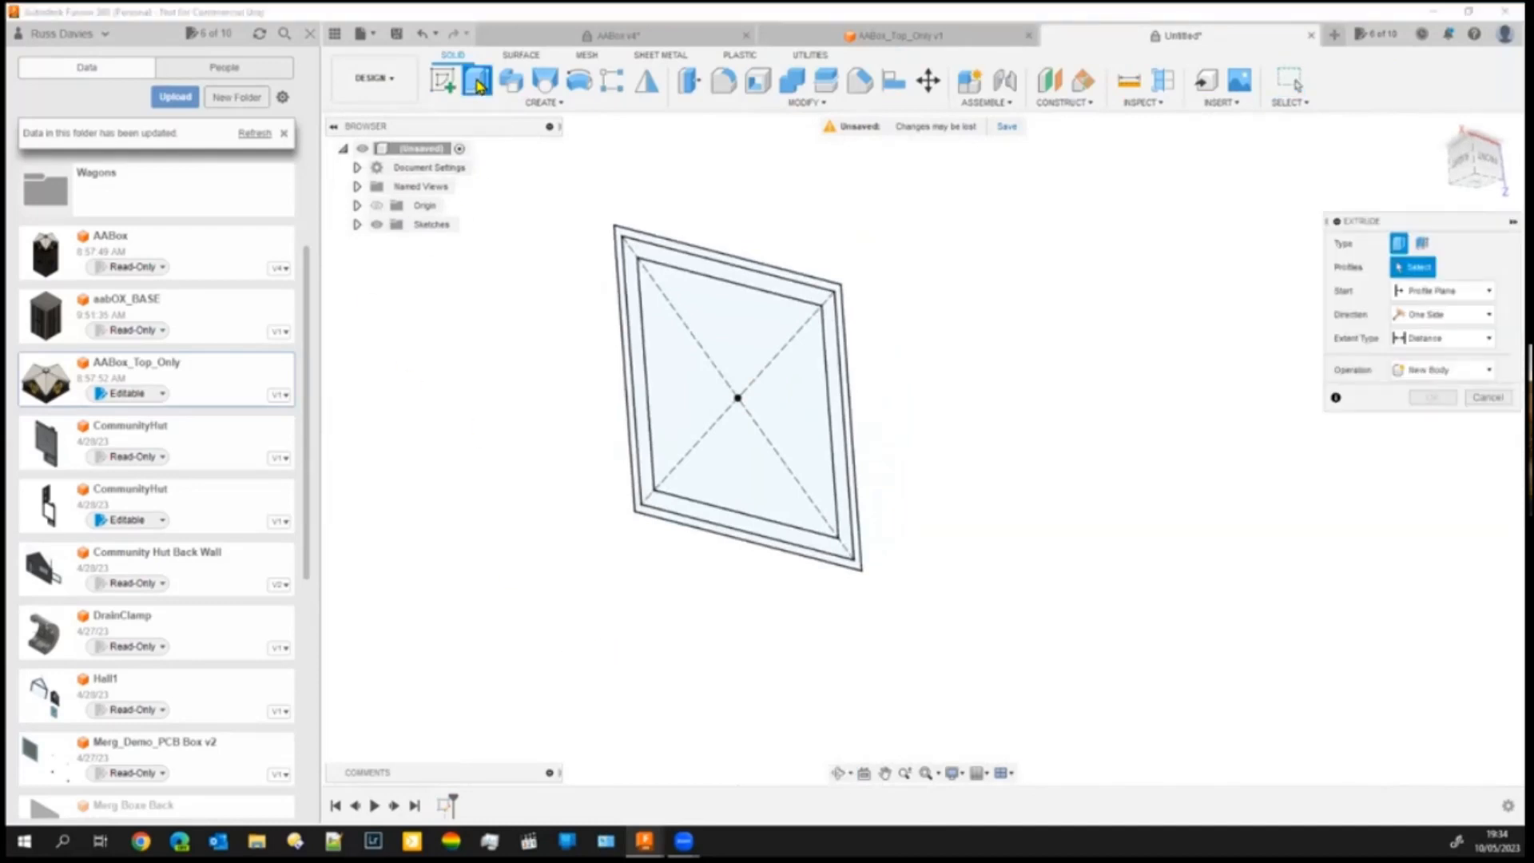
left_click(714, 280)
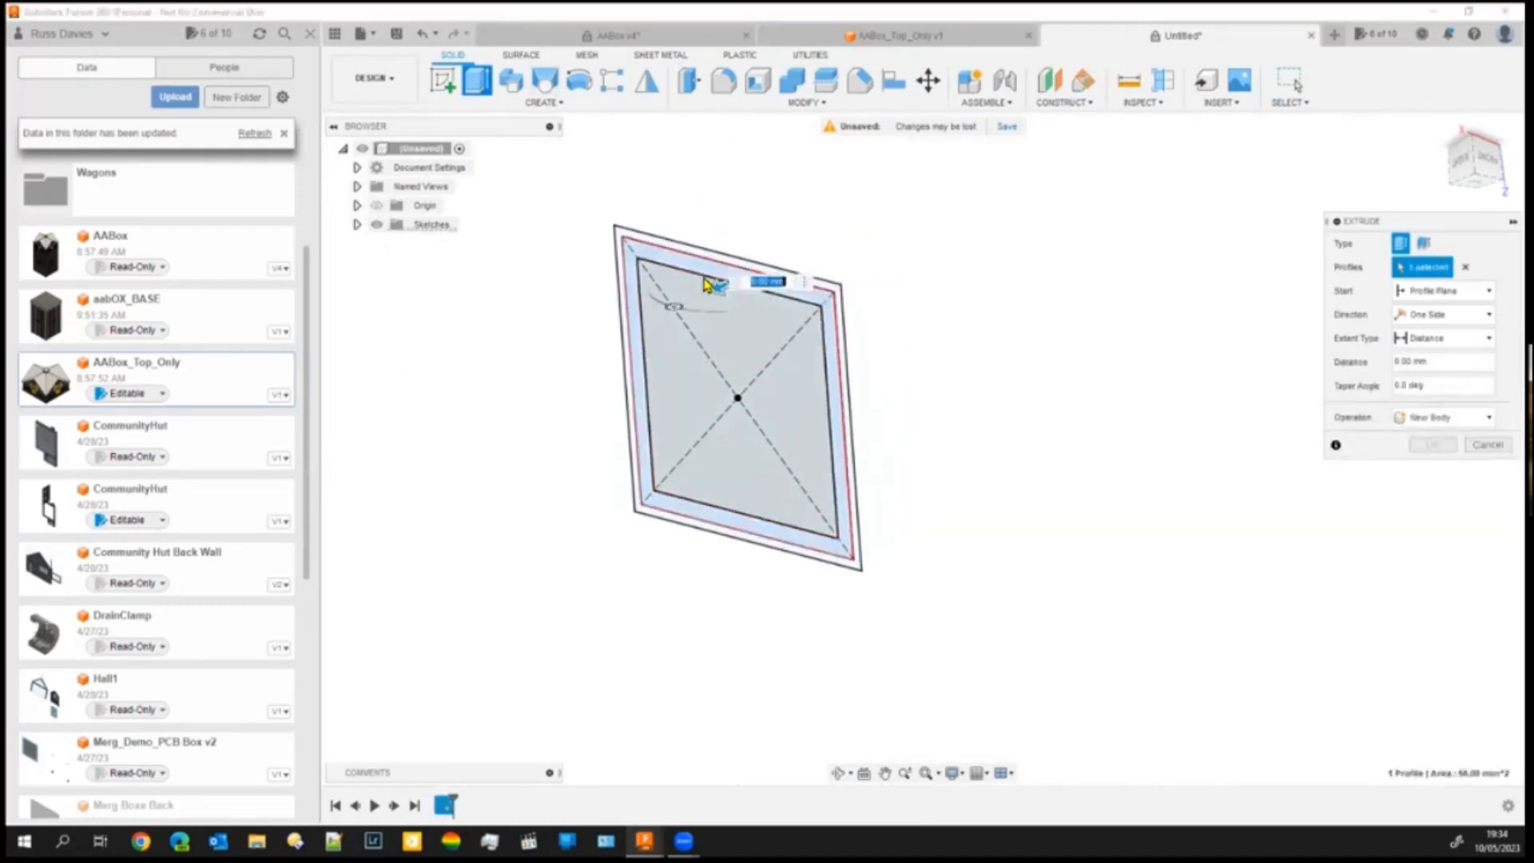
type("3")
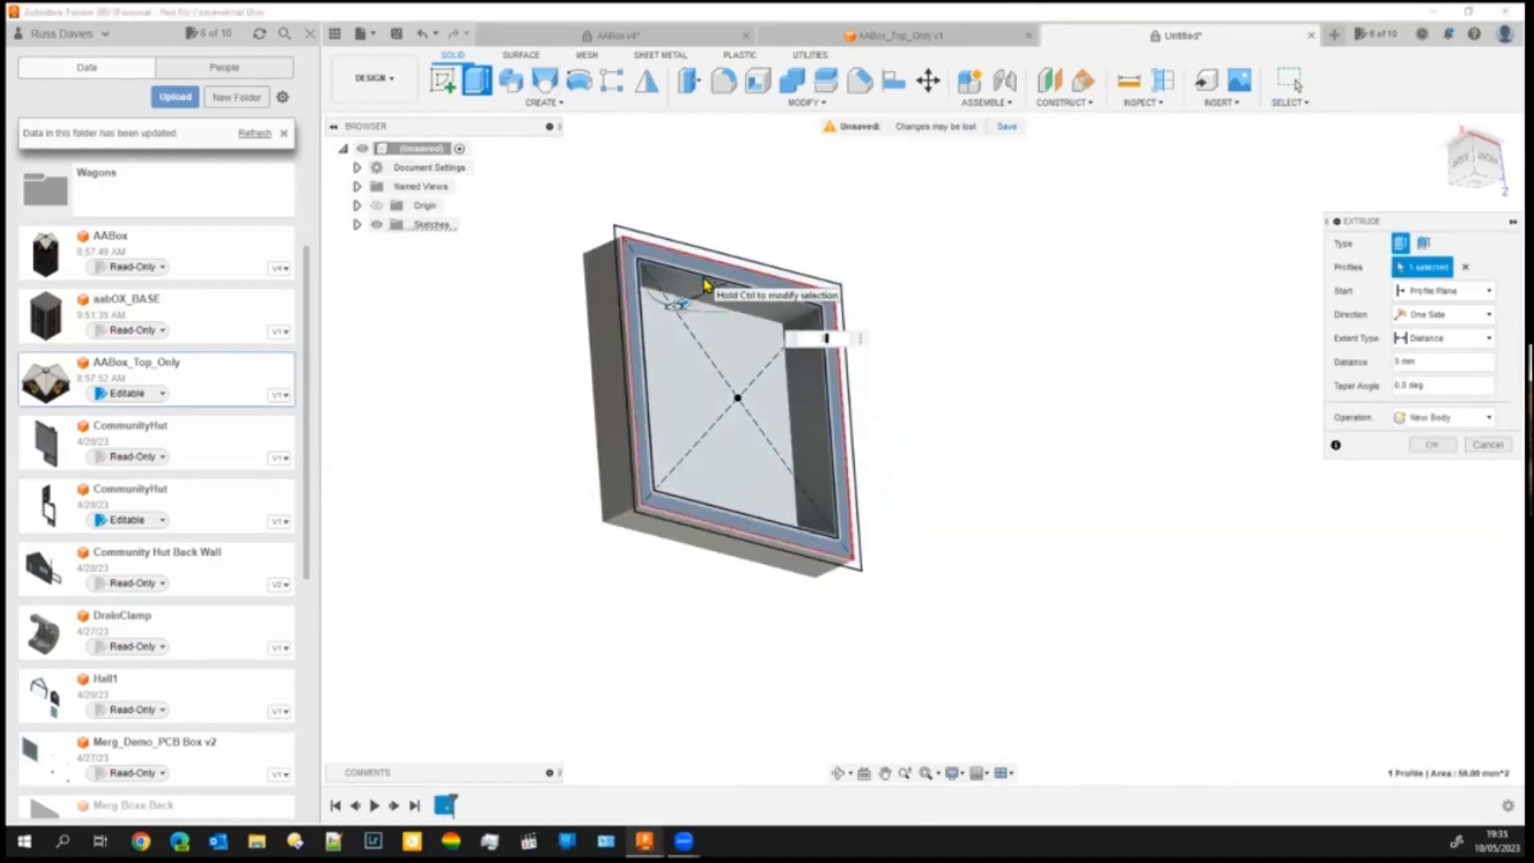
type("-3")
key("Return")
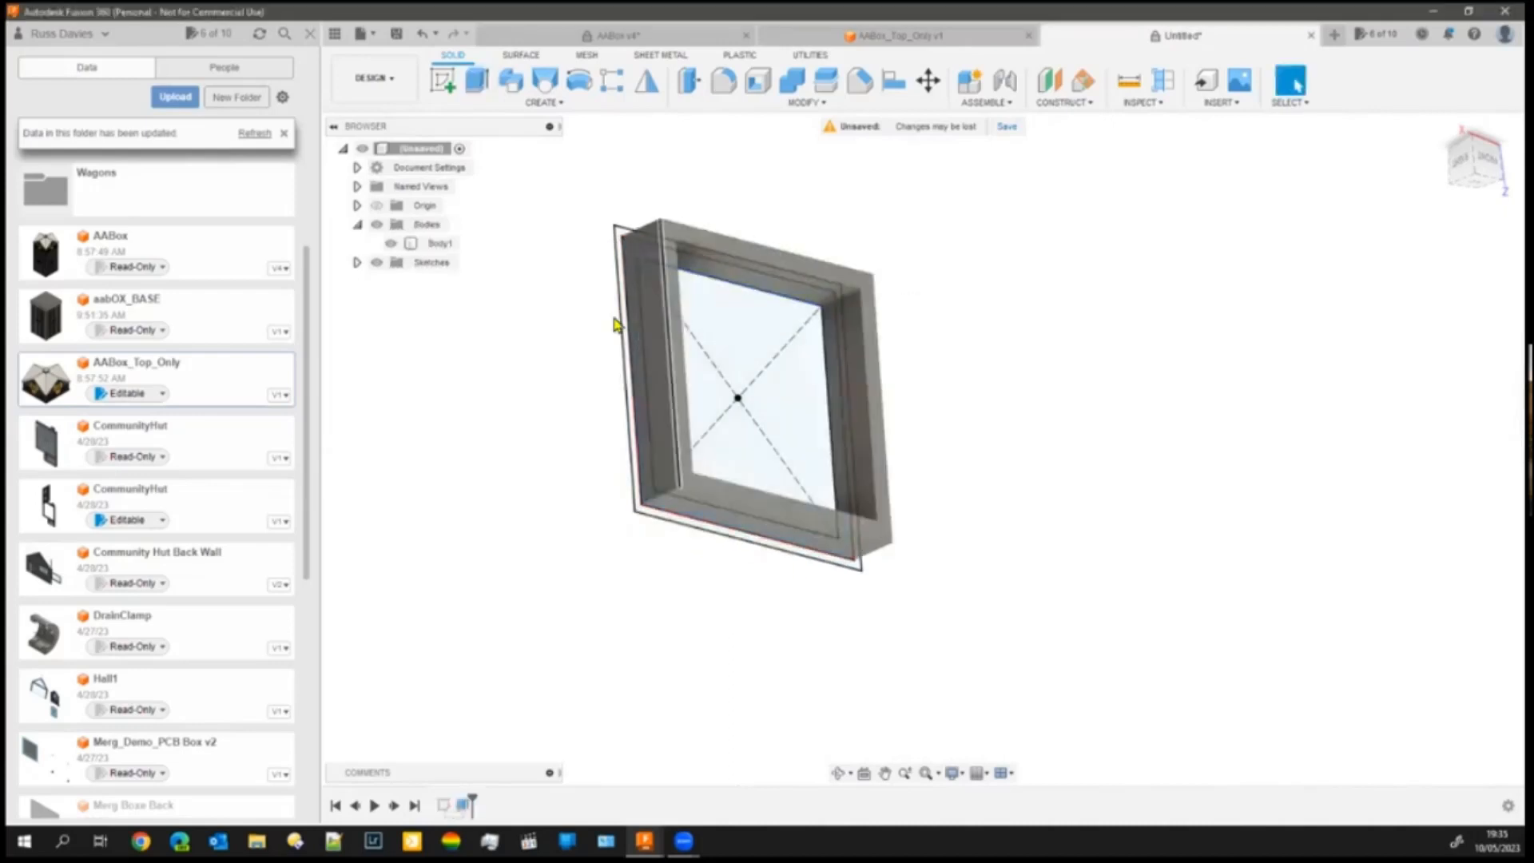
- Extrude the 0.5 mm wide frame profile between the middle and outer squares by -2 mm, joined to the existing body
scroll(614, 301, "up", 2)
scroll(611, 301, "up", 2)
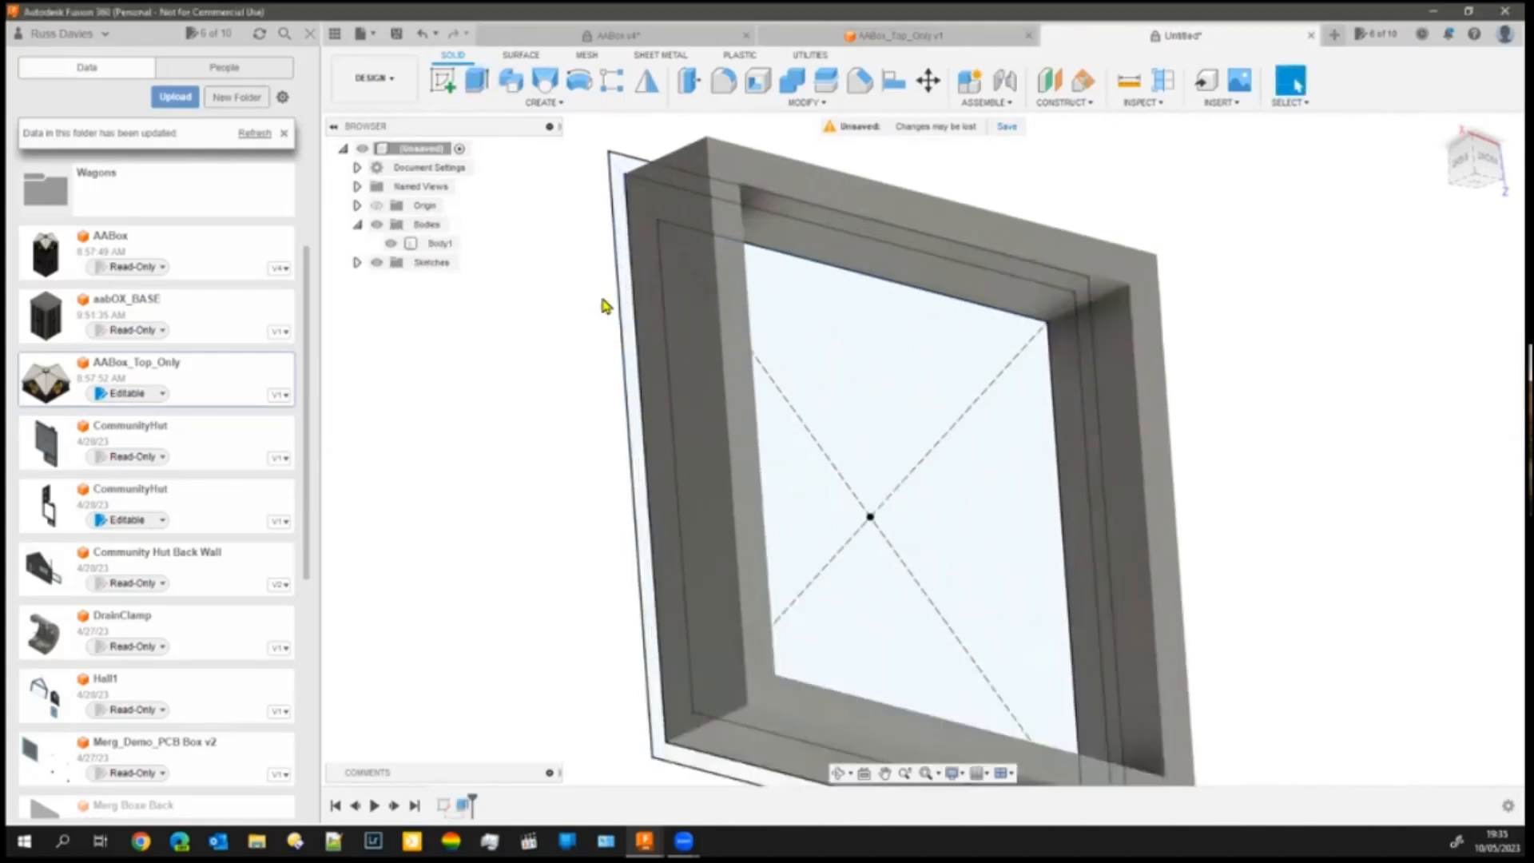
left_click(630, 333)
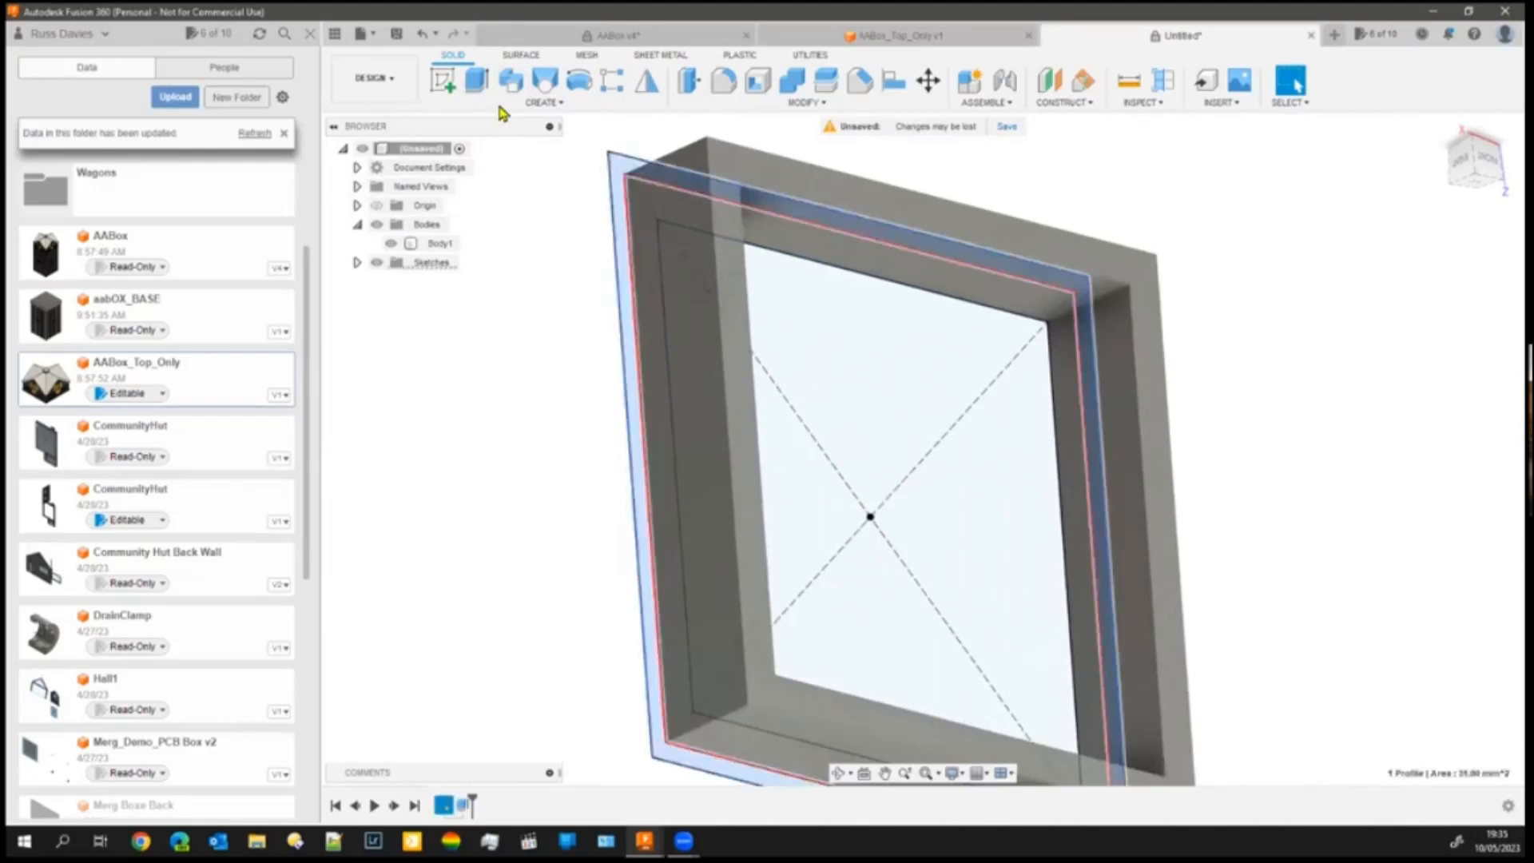
left_click(479, 86)
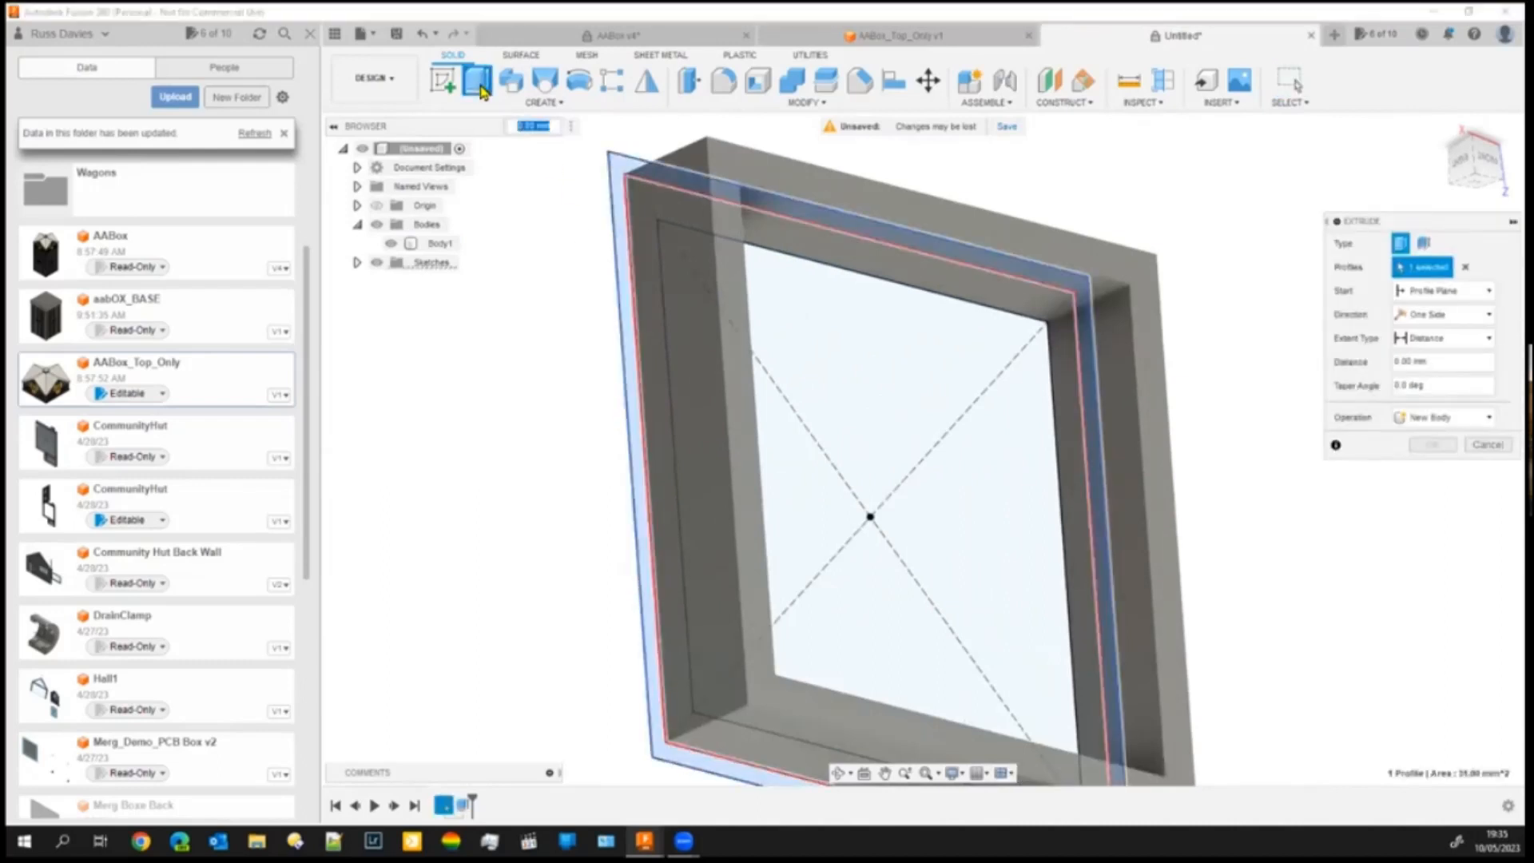
scroll(599, 439, "up", 1)
scroll(602, 480, "down", 3)
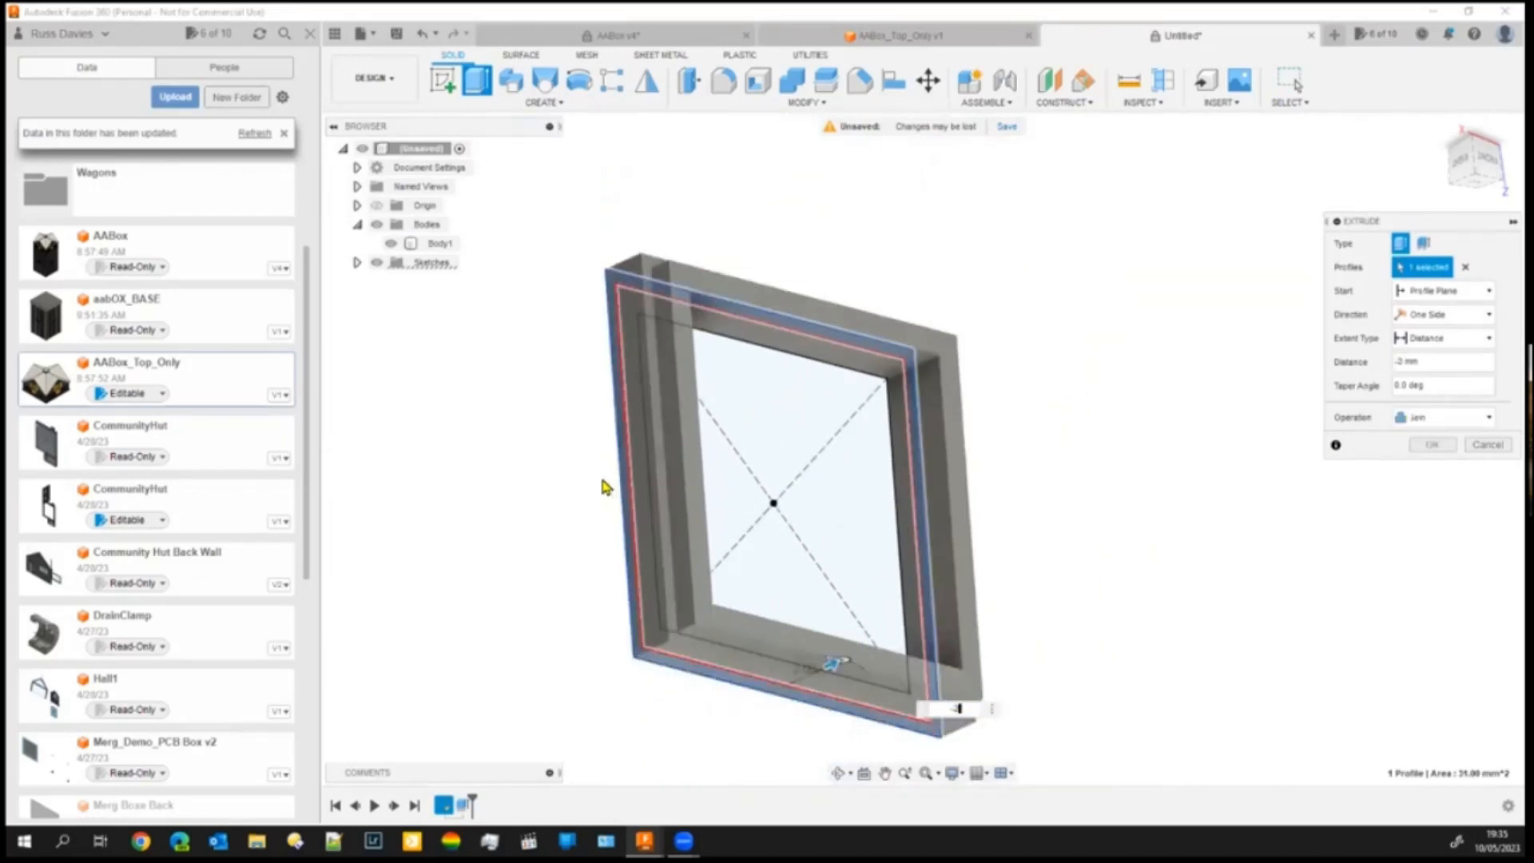
key("Return")
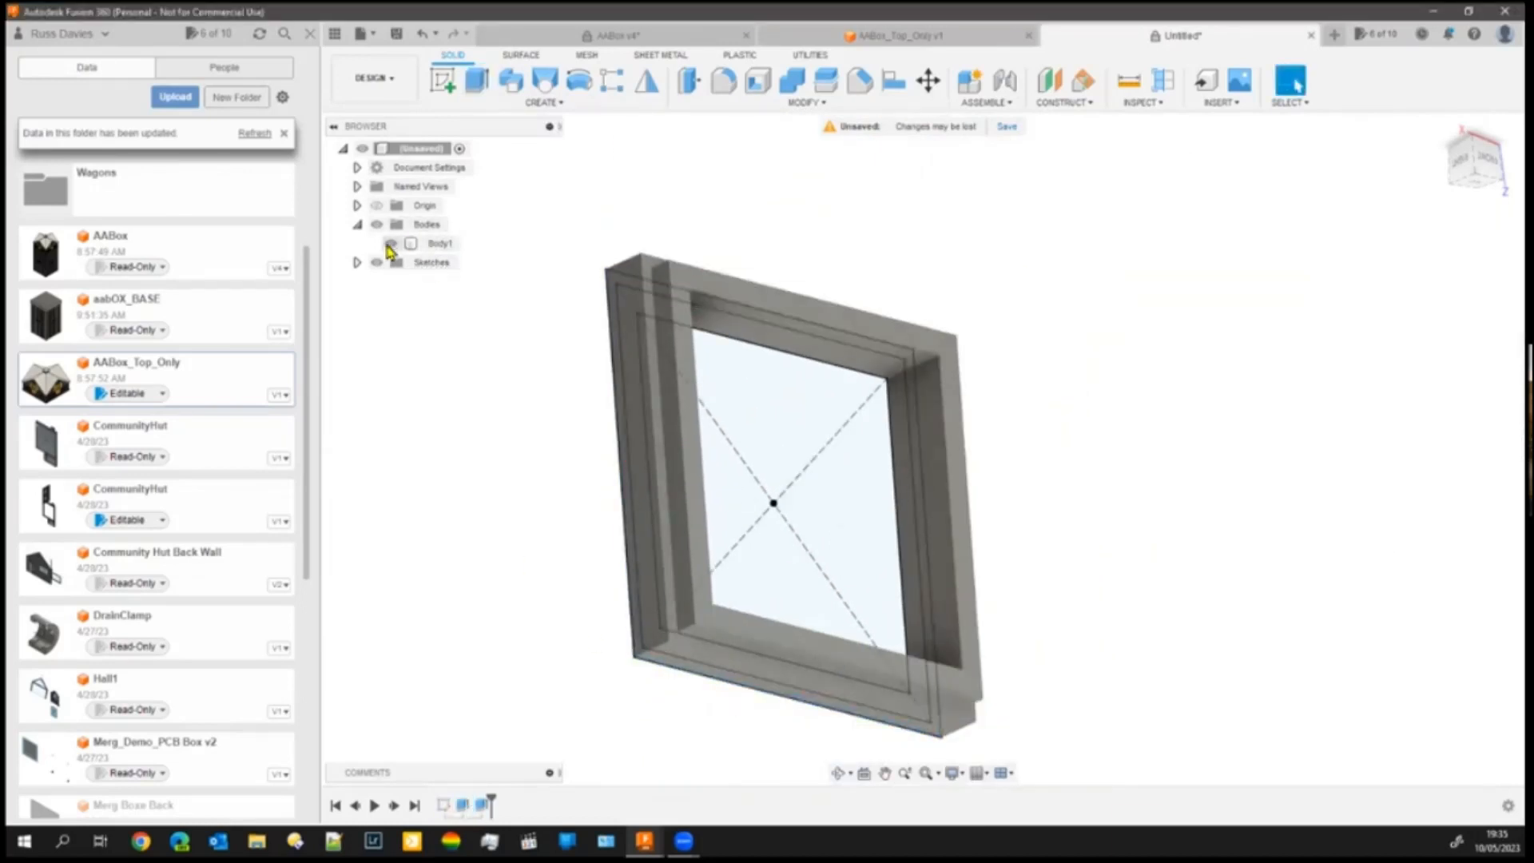
- Hide the sketches and examine the stepped frame body from the front and at an angle
left_click(374, 264)
mouse_move(531, 586)
middle_mouse_down("shift")
mouse_move(479, 538)
mouse_move(486, 475)
mouse_move(442, 500)
mouse_move(456, 551)
mouse_move(426, 592)
mouse_move(394, 600)
mouse_move(448, 596)
mouse_move(396, 591)
middle_mouse_up("shift")
middle_click_drag(1062, 356, 1129, 299)
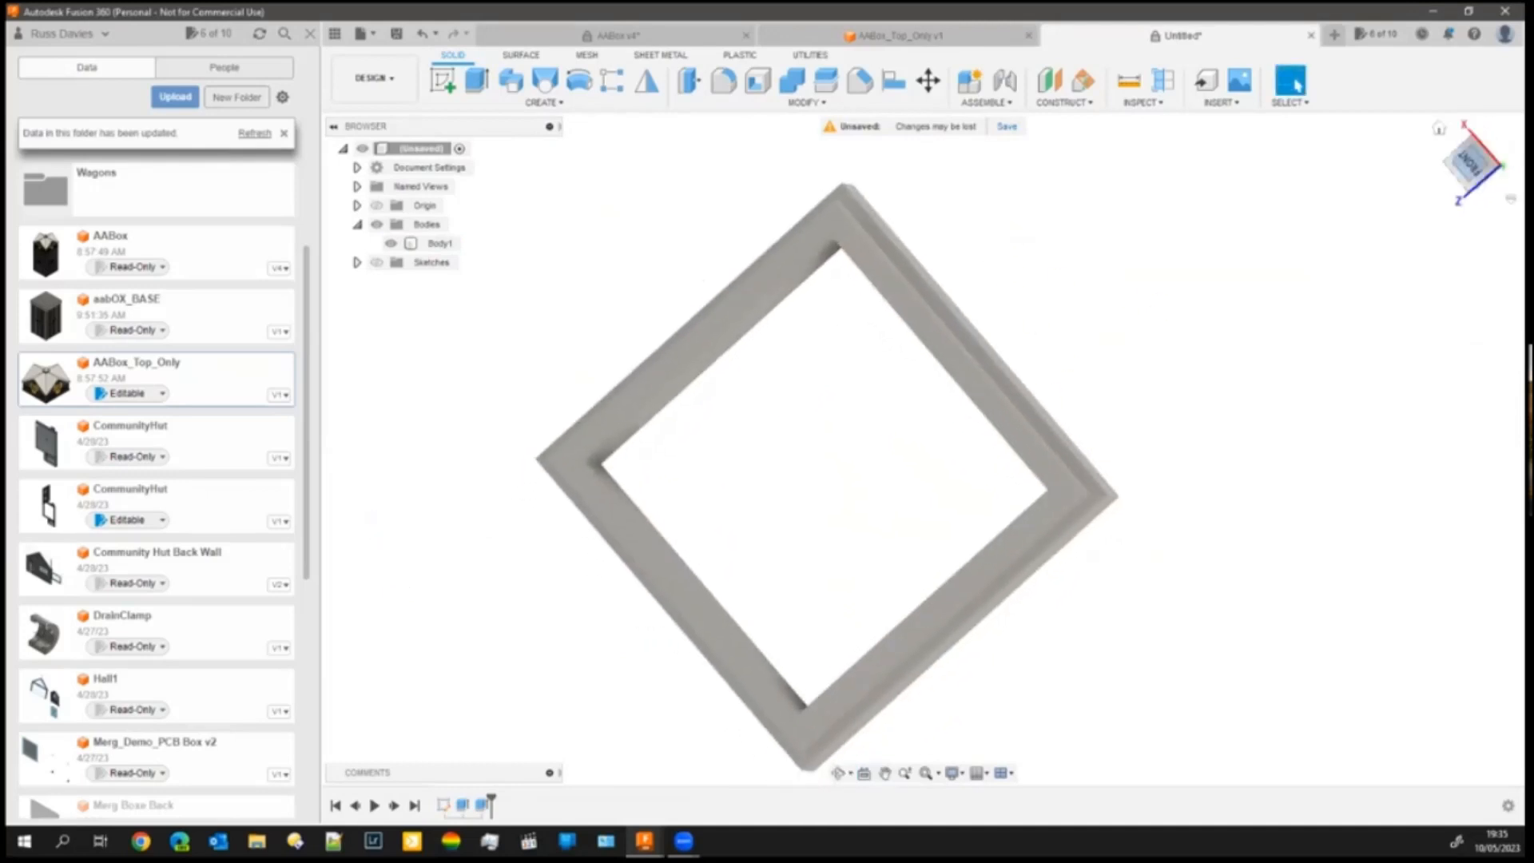
left_click(1469, 162)
left_click(805, 230)
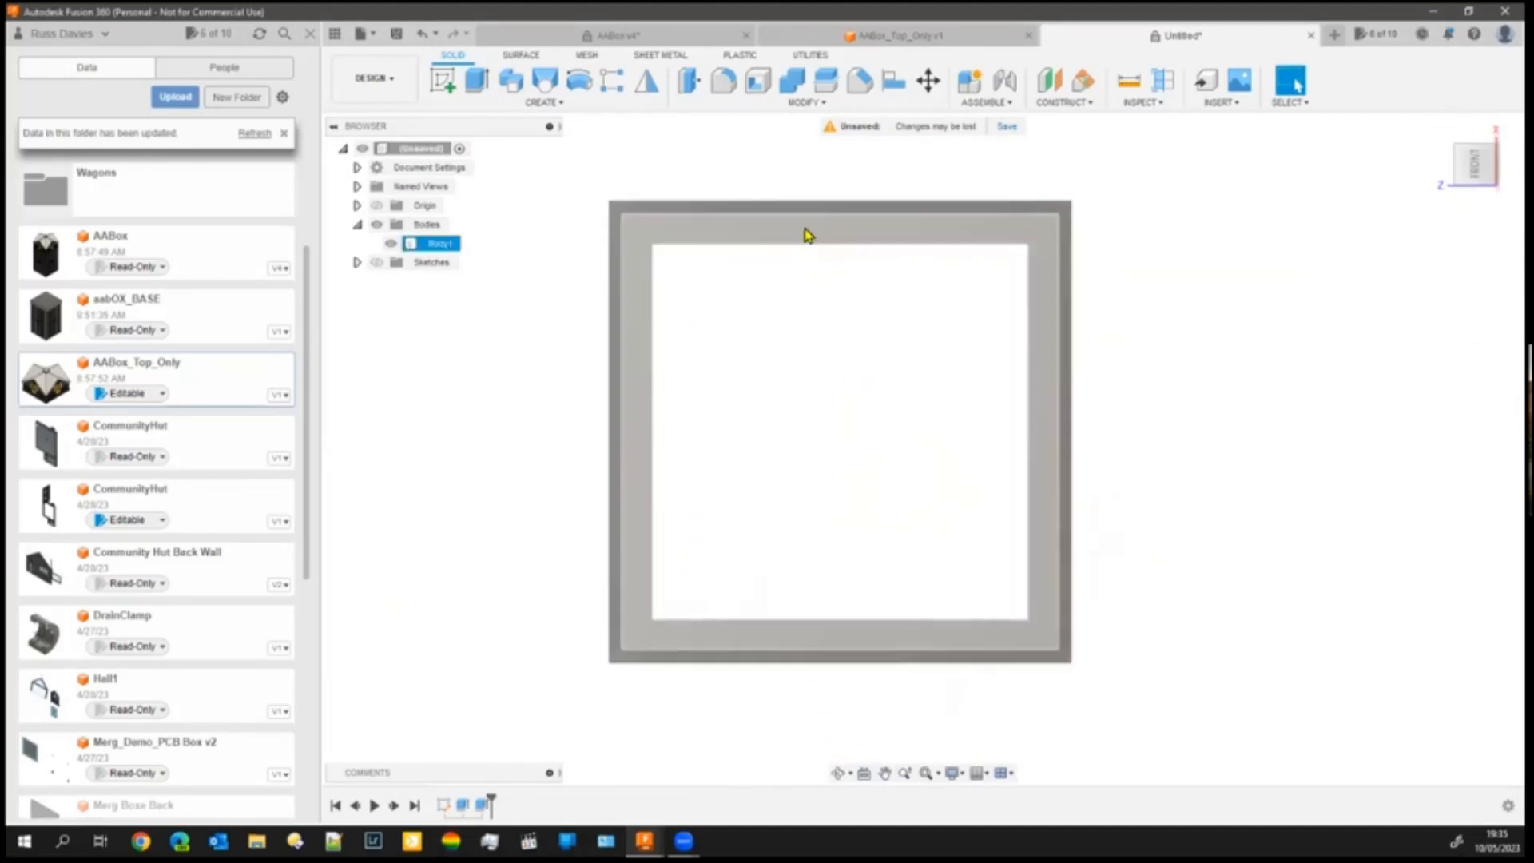
scroll(780, 243, "up", 3)
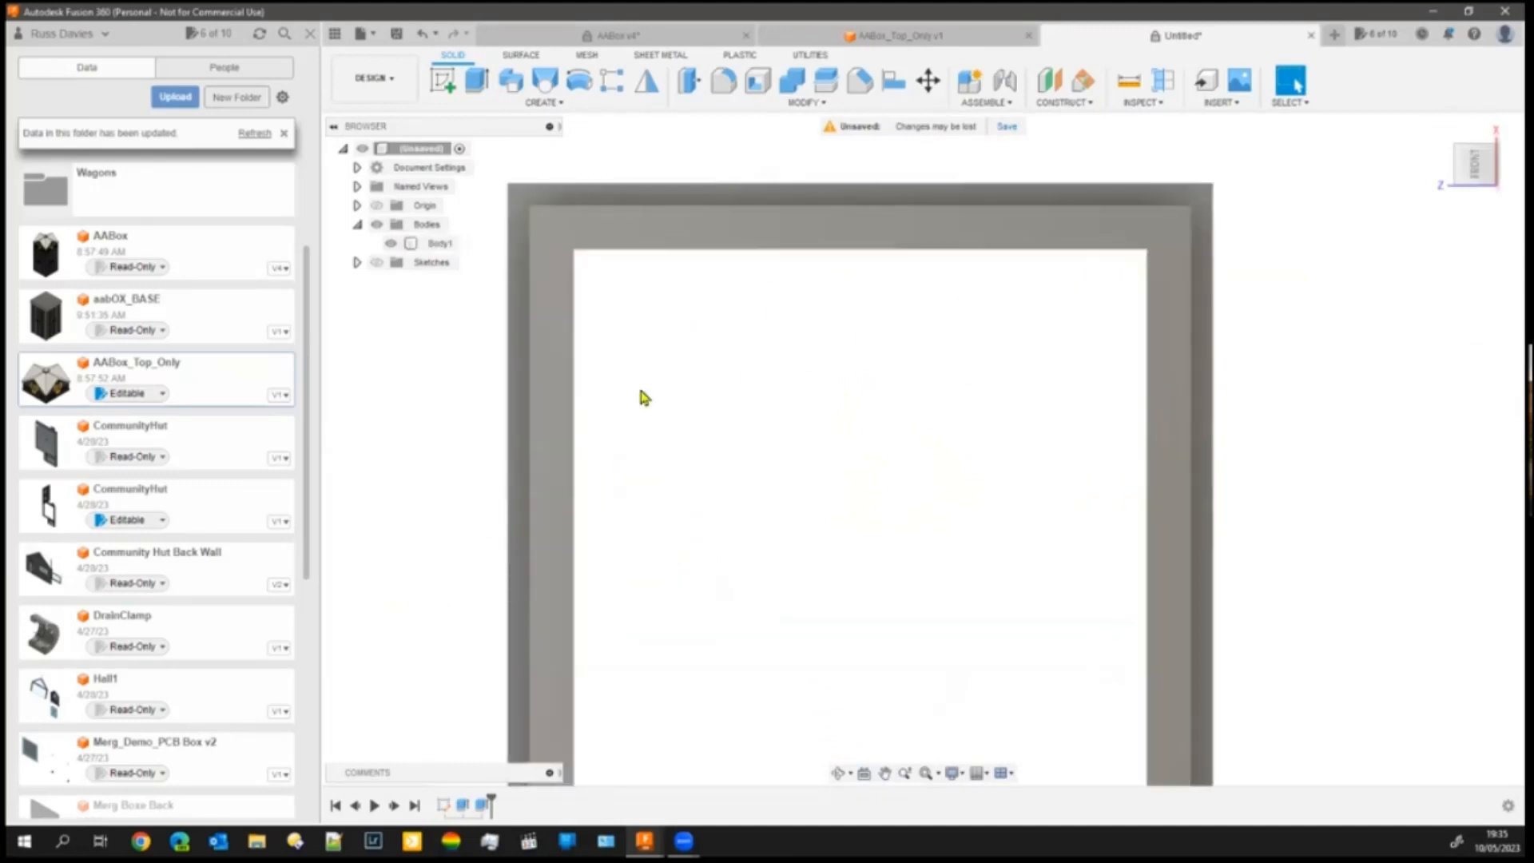
middle_click_drag(853, 242, 743, 367, "shift")
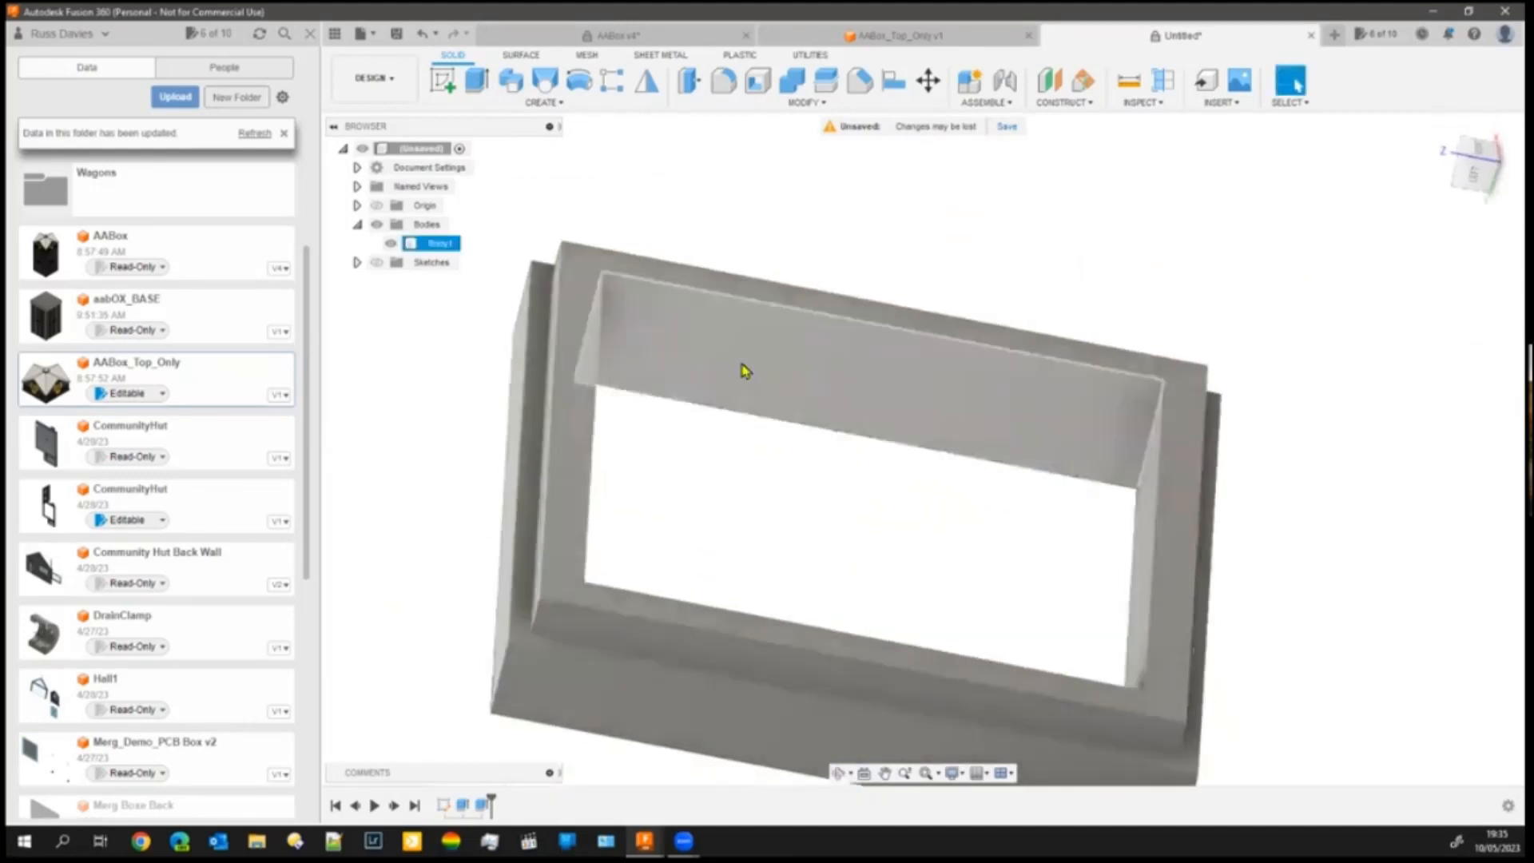
left_click(812, 439)
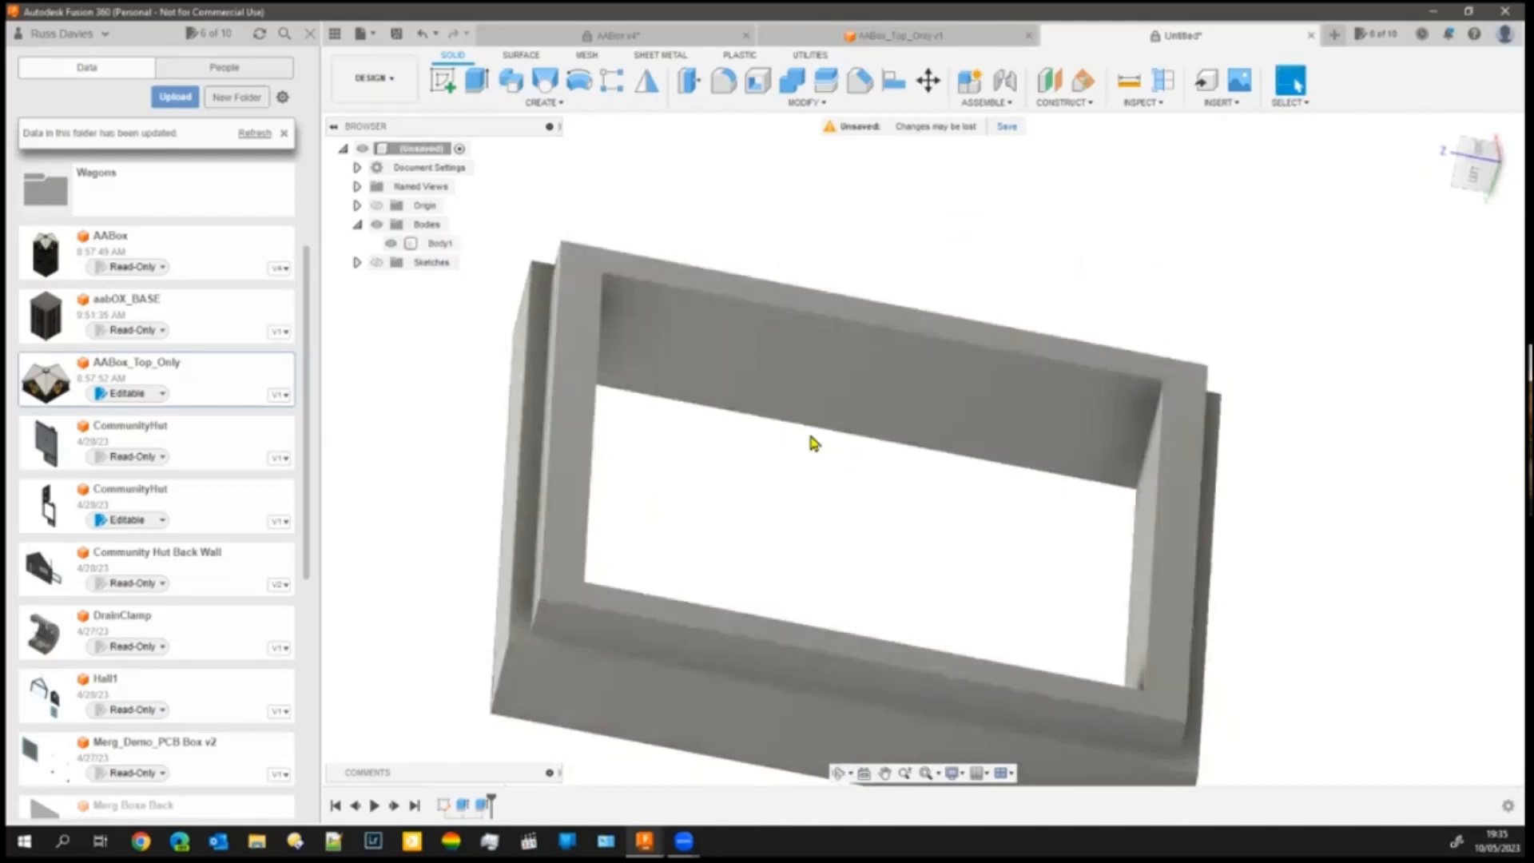
middle_click_drag(815, 429, 823, 376, "shift")
- Start a sketch on the inner frame's front face and draw a center rectangle about 14.5 mm high, centred on the origin
left_click(1479, 157)
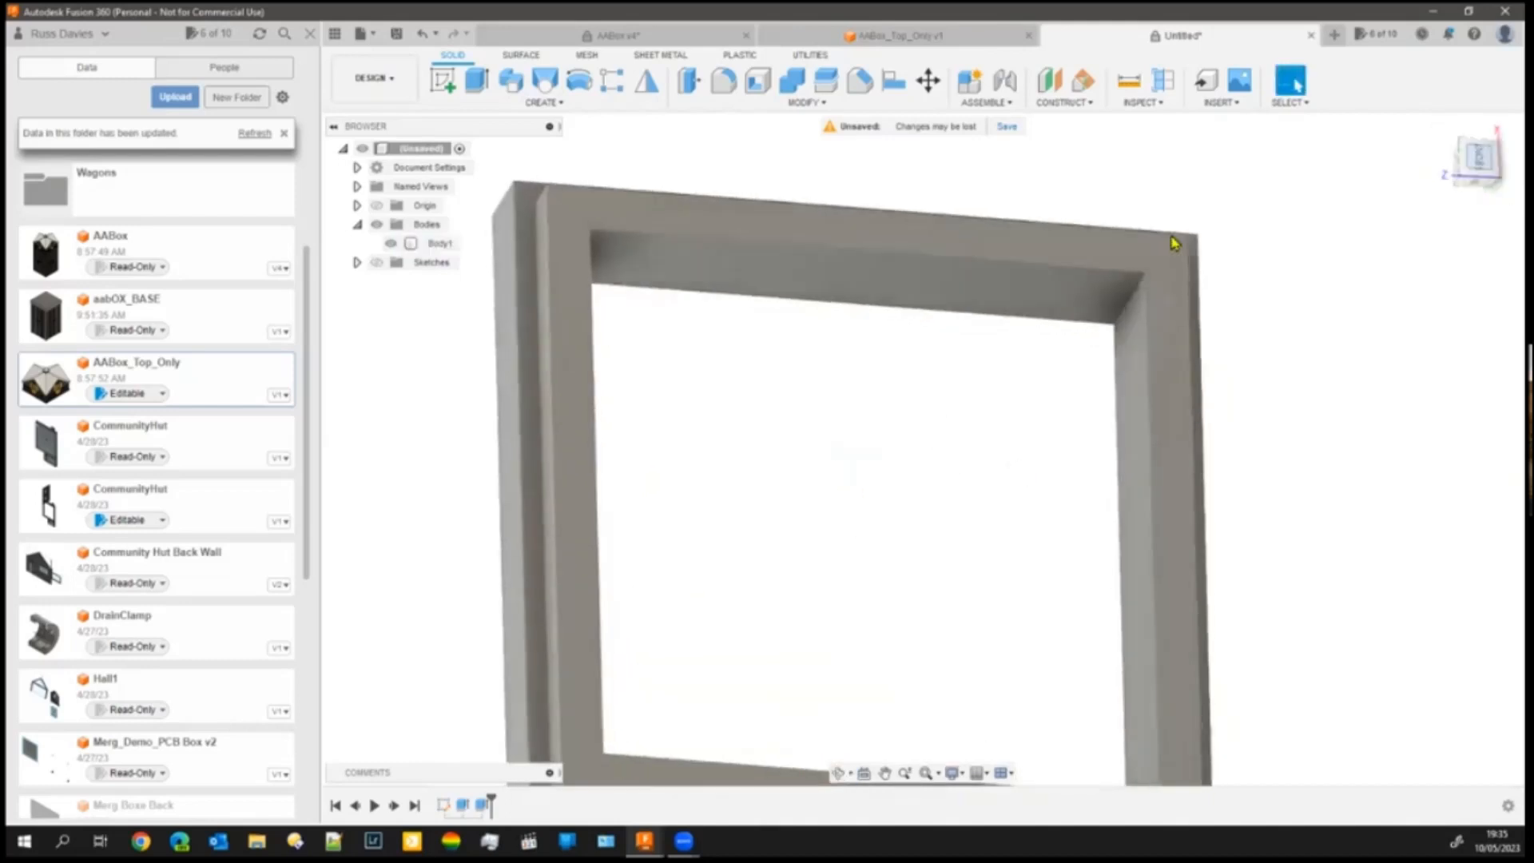
left_click(442, 88)
left_click(810, 547)
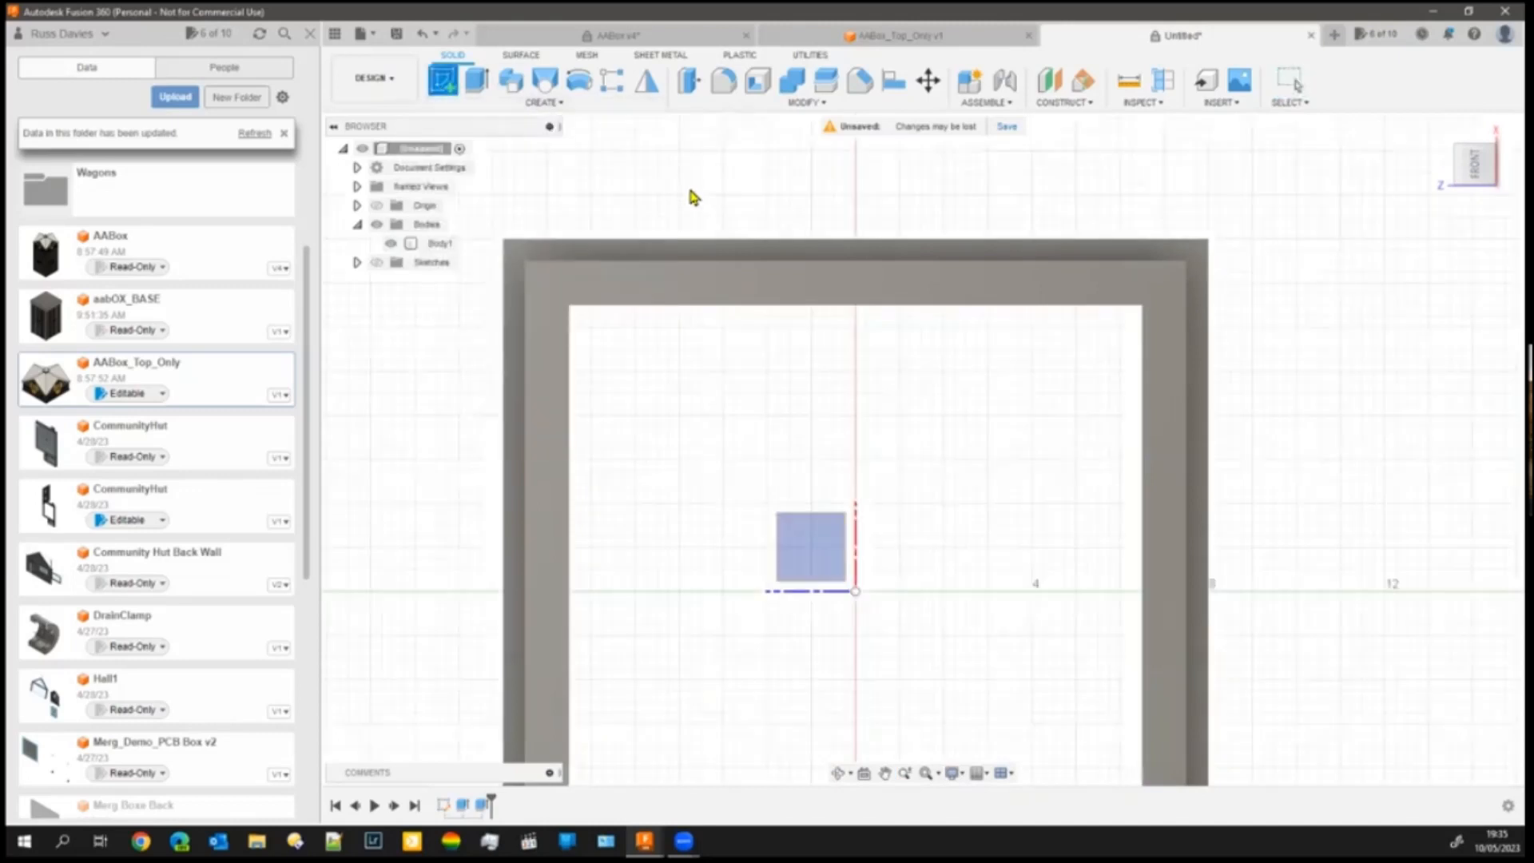
left_click(707, 299)
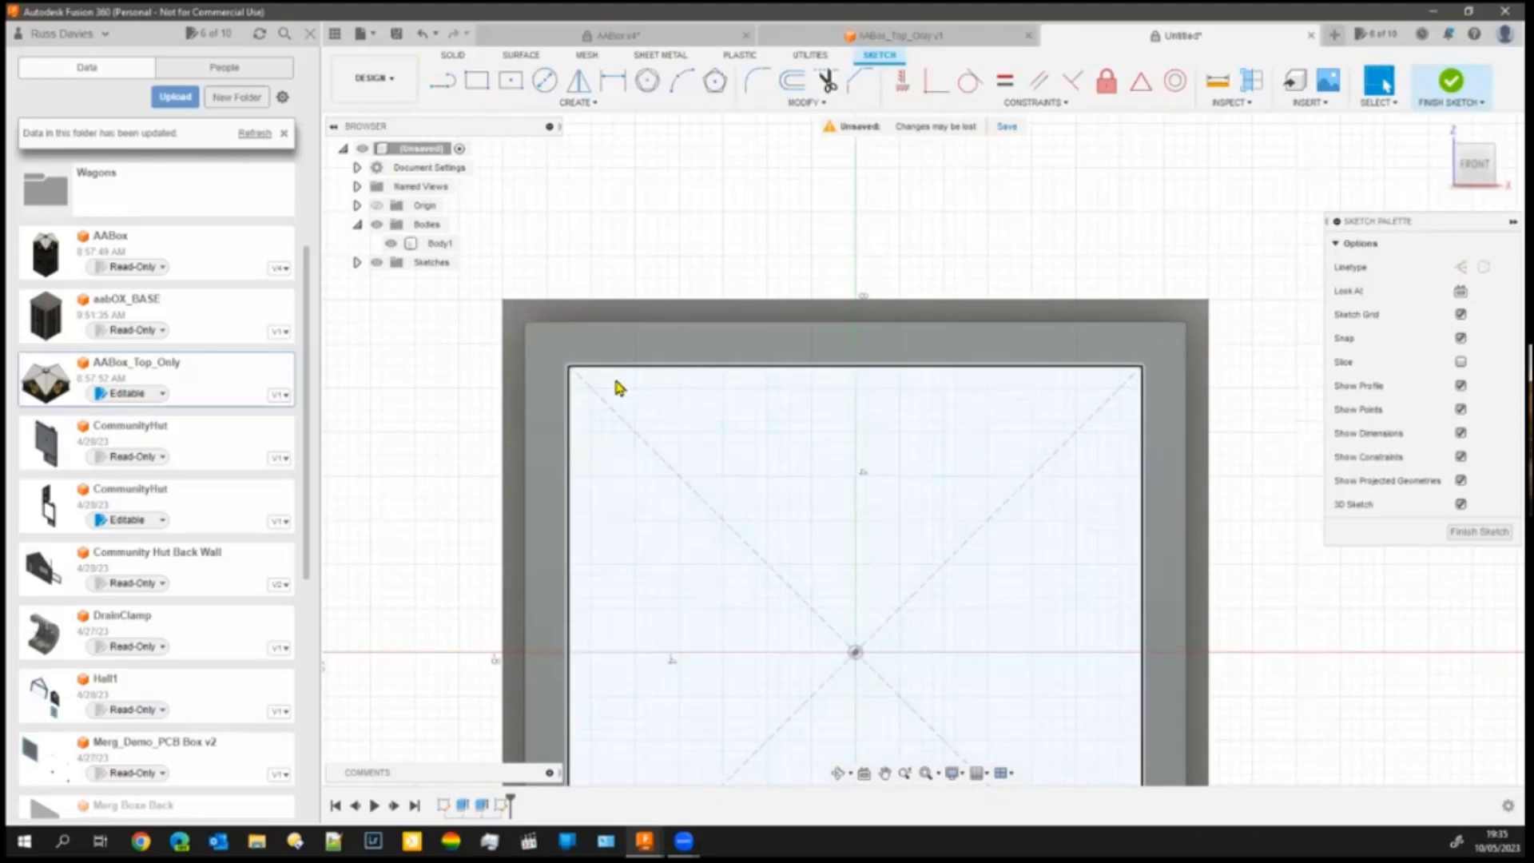
left_click(506, 87)
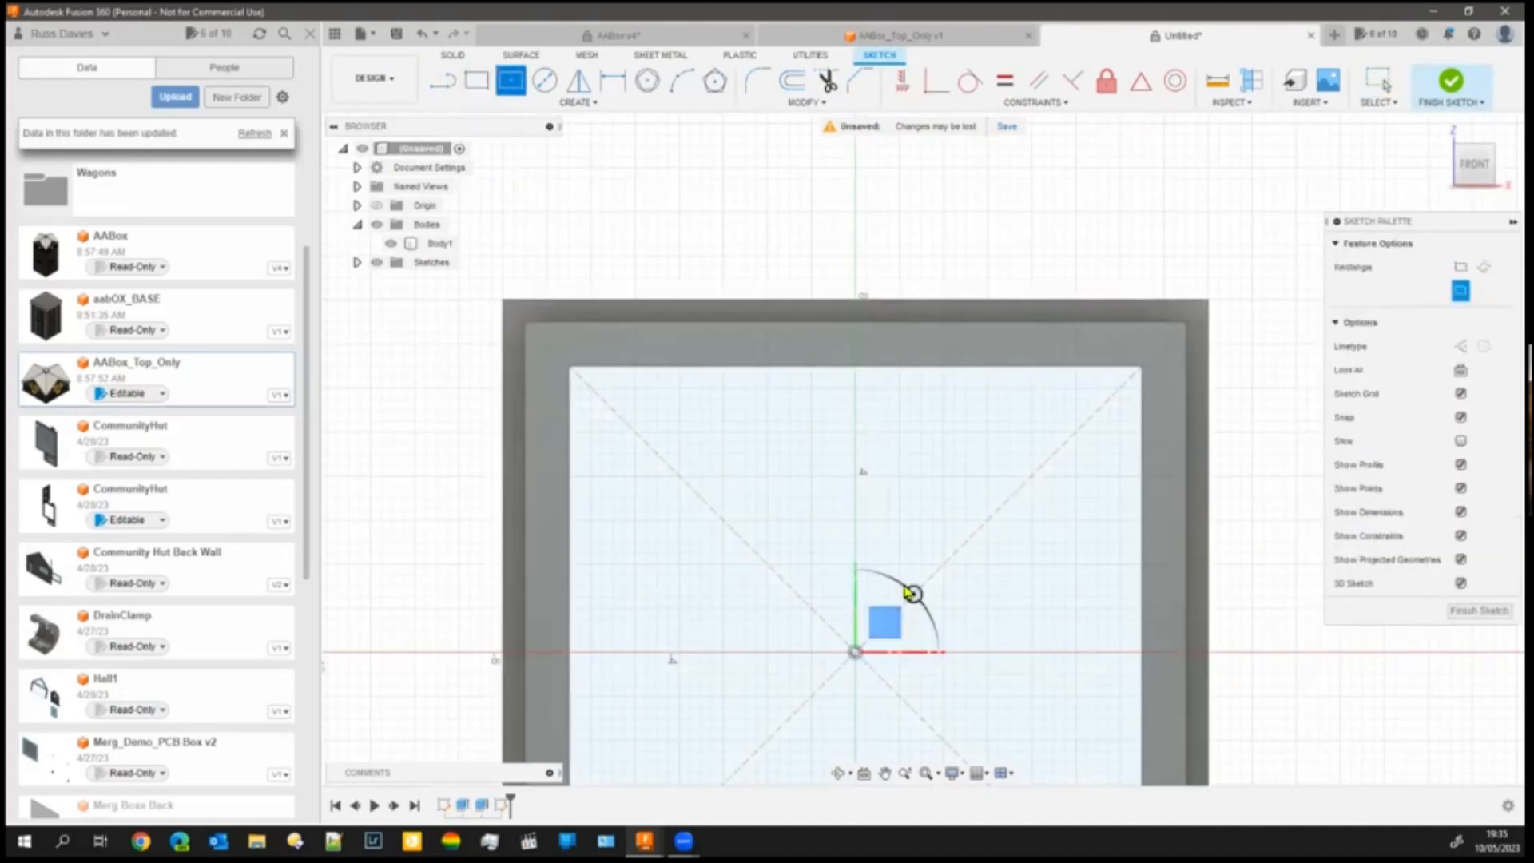
left_click(856, 653)
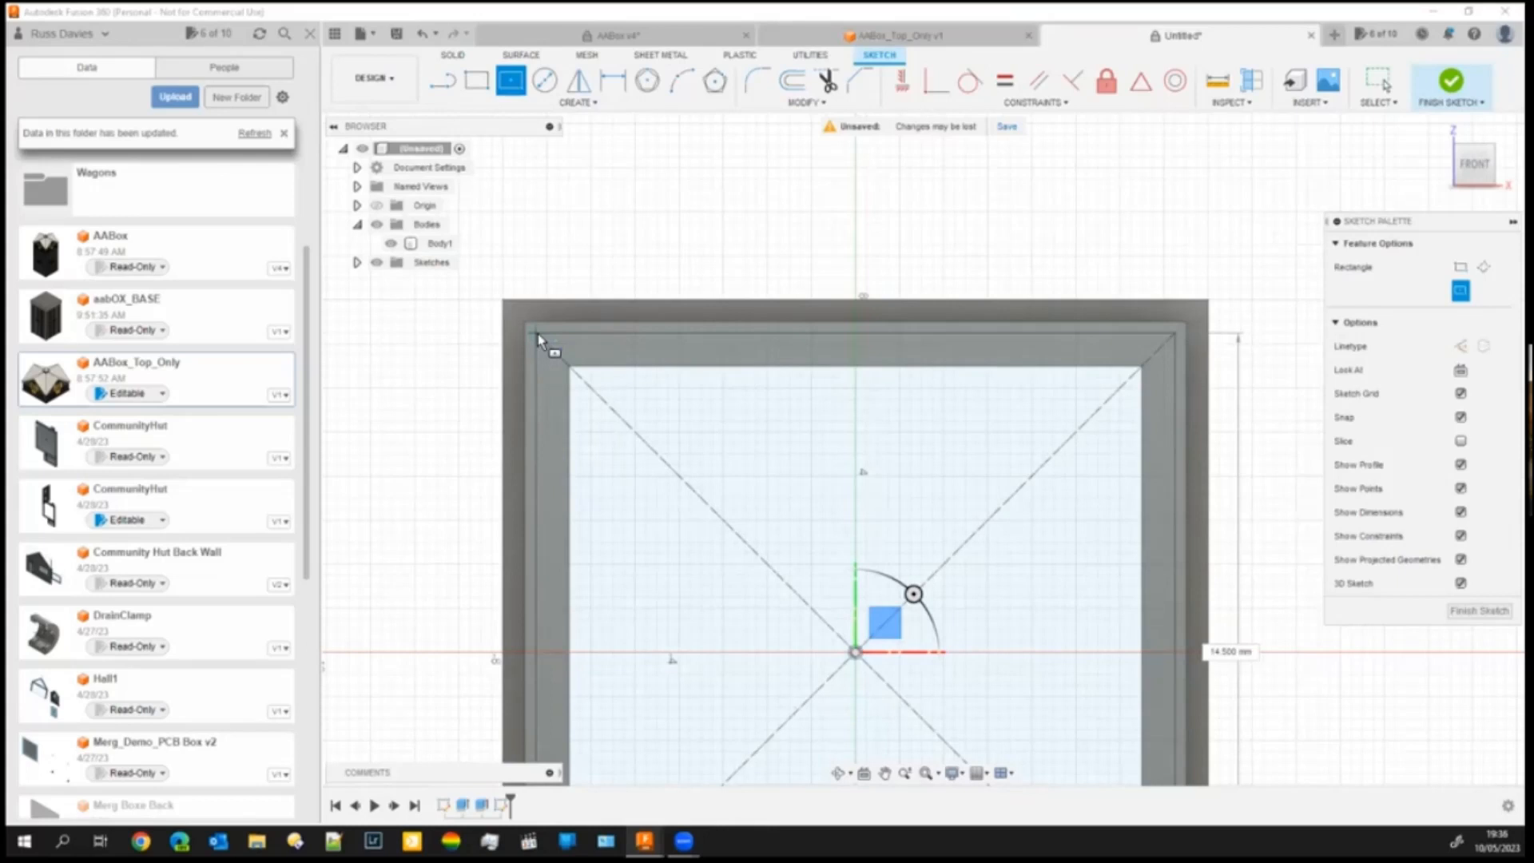
left_click(536, 334)
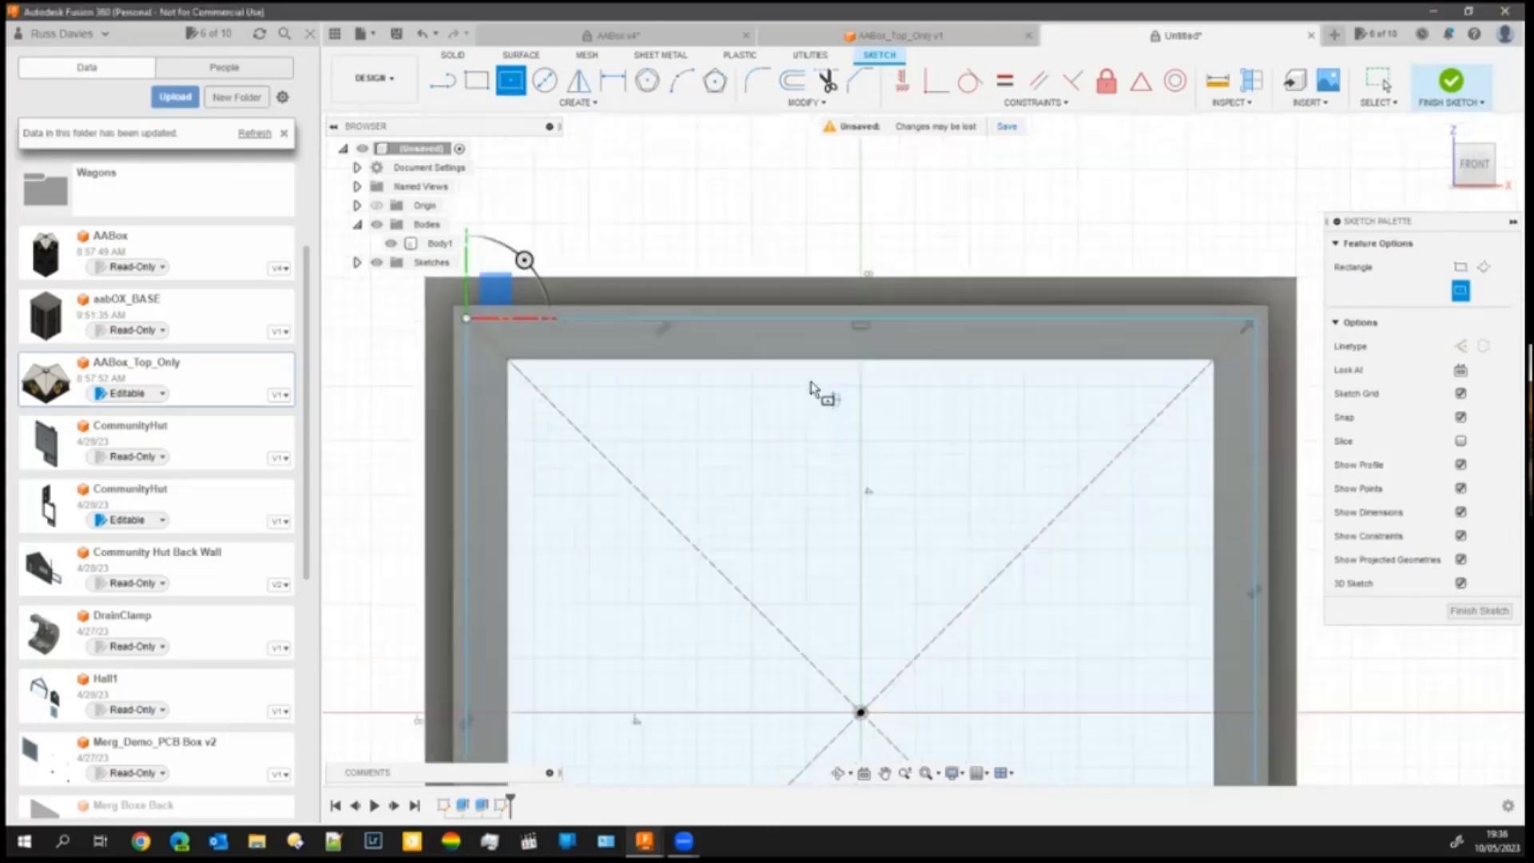
scroll(855, 480, "up", 2)
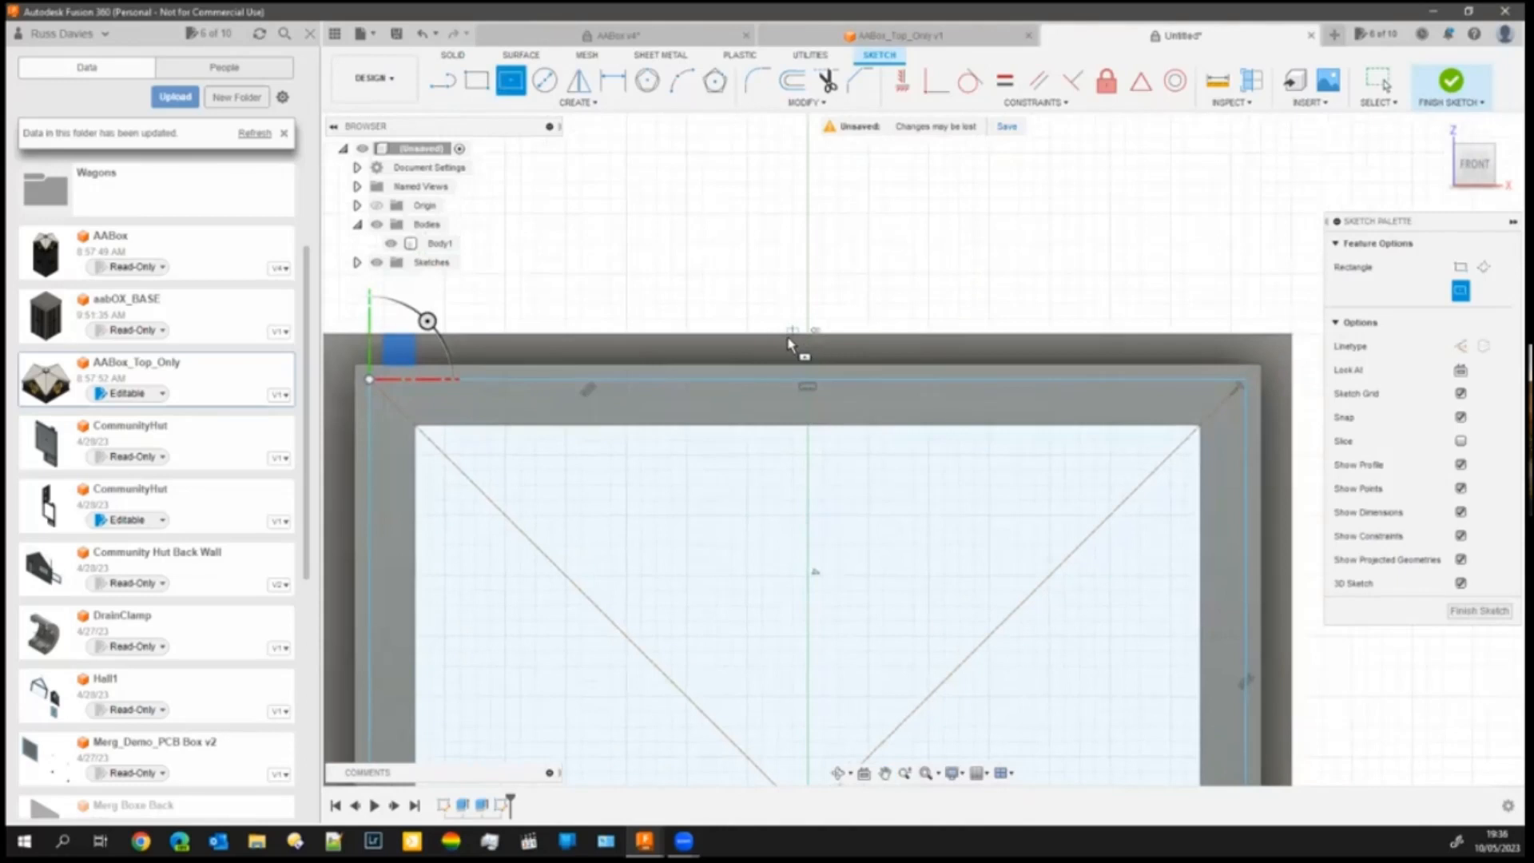
- Check the AABox design, return to the Untitled sketch and draw a center rectangle 0.5 mm high and 0.25 mm wide on the upper line's midpoint
left_click(628, 37)
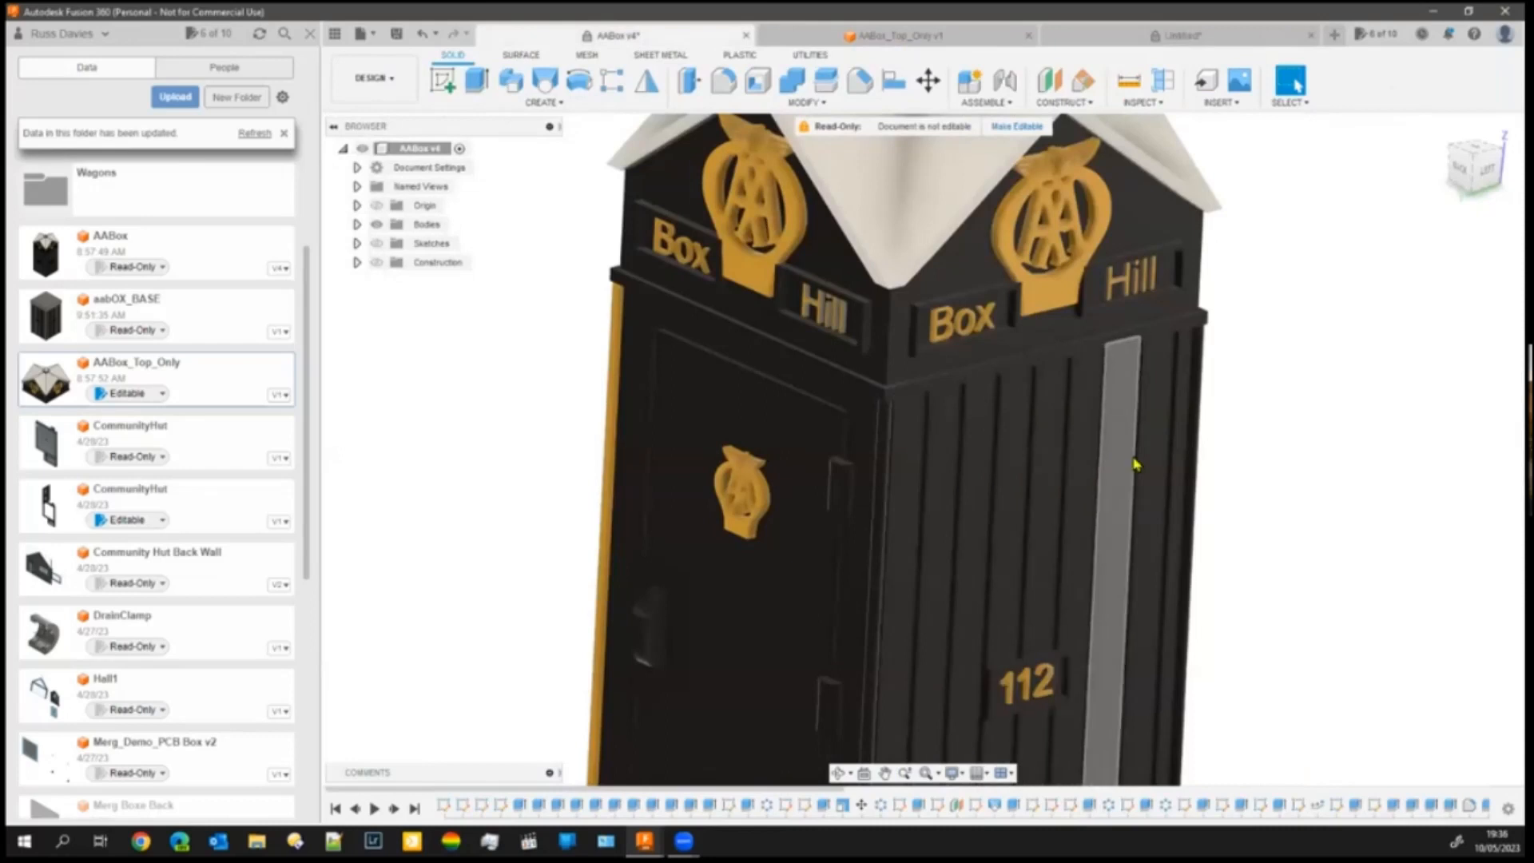
left_click(1096, 46)
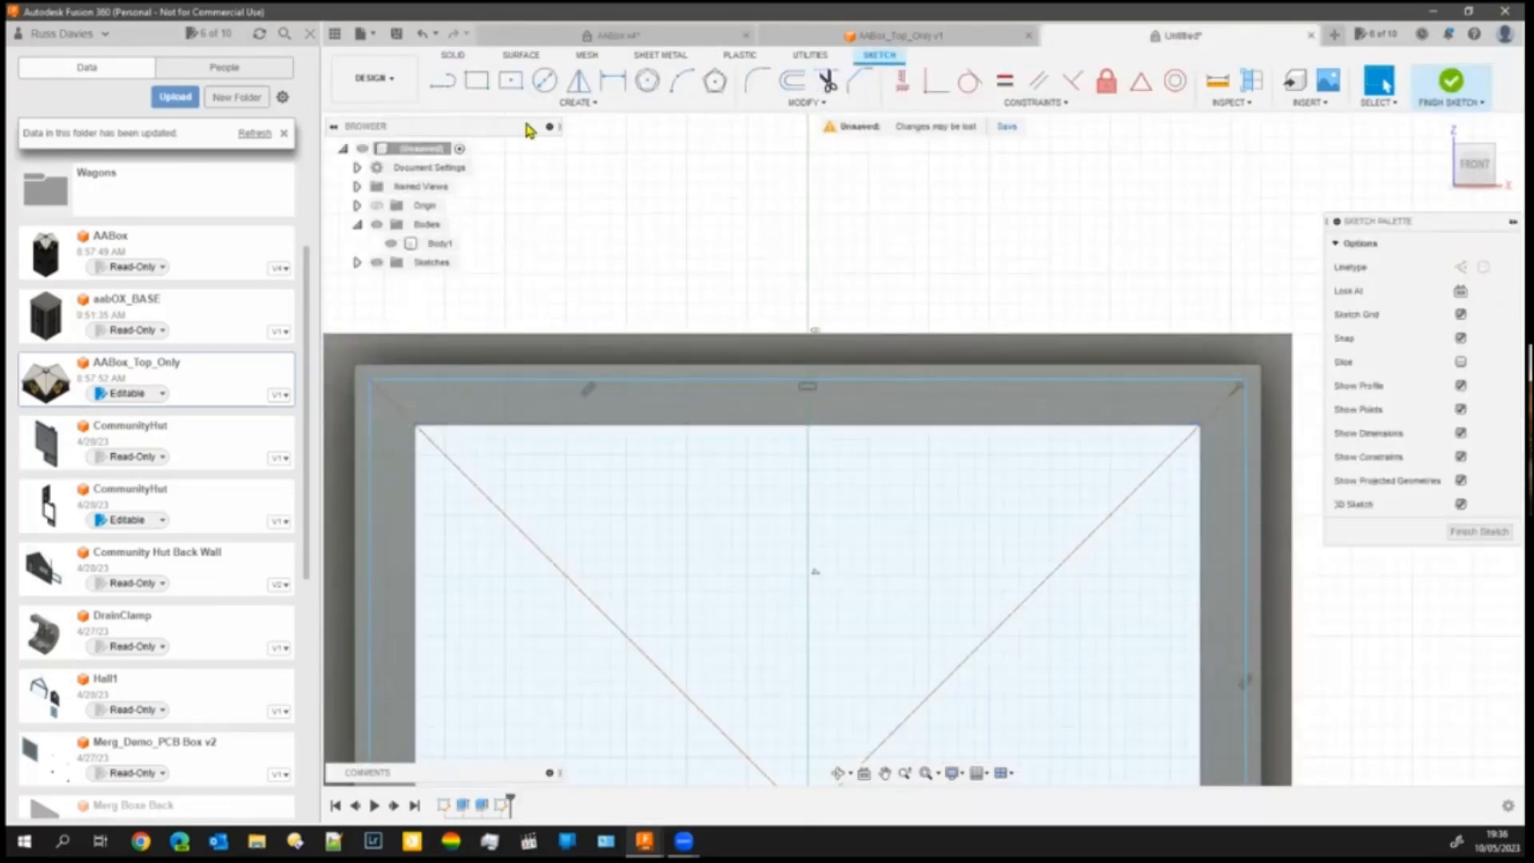
left_click(515, 84)
scroll(811, 383, "up", 5)
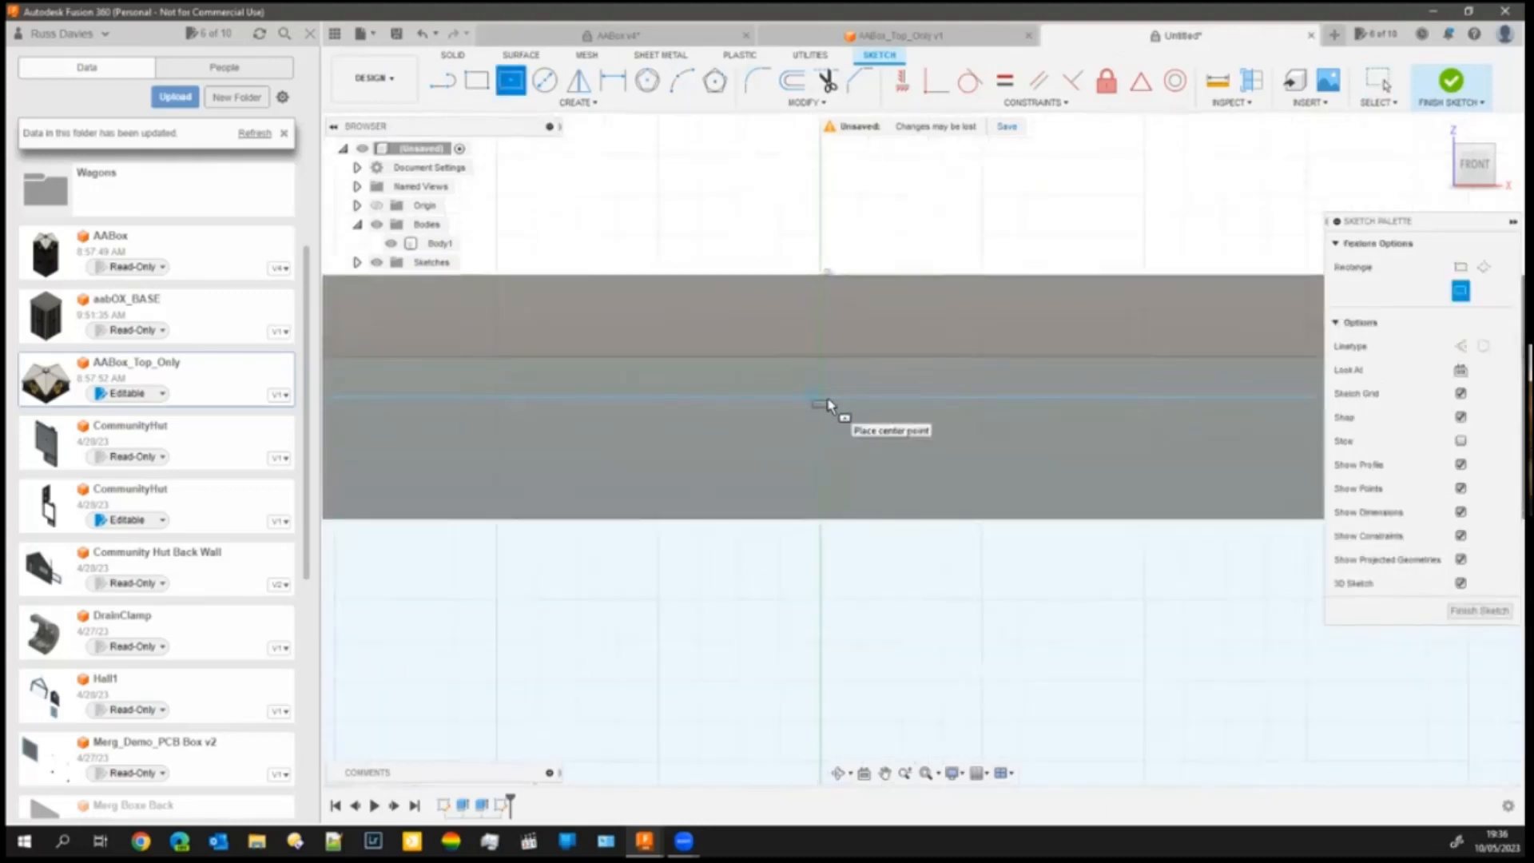
left_click(821, 398)
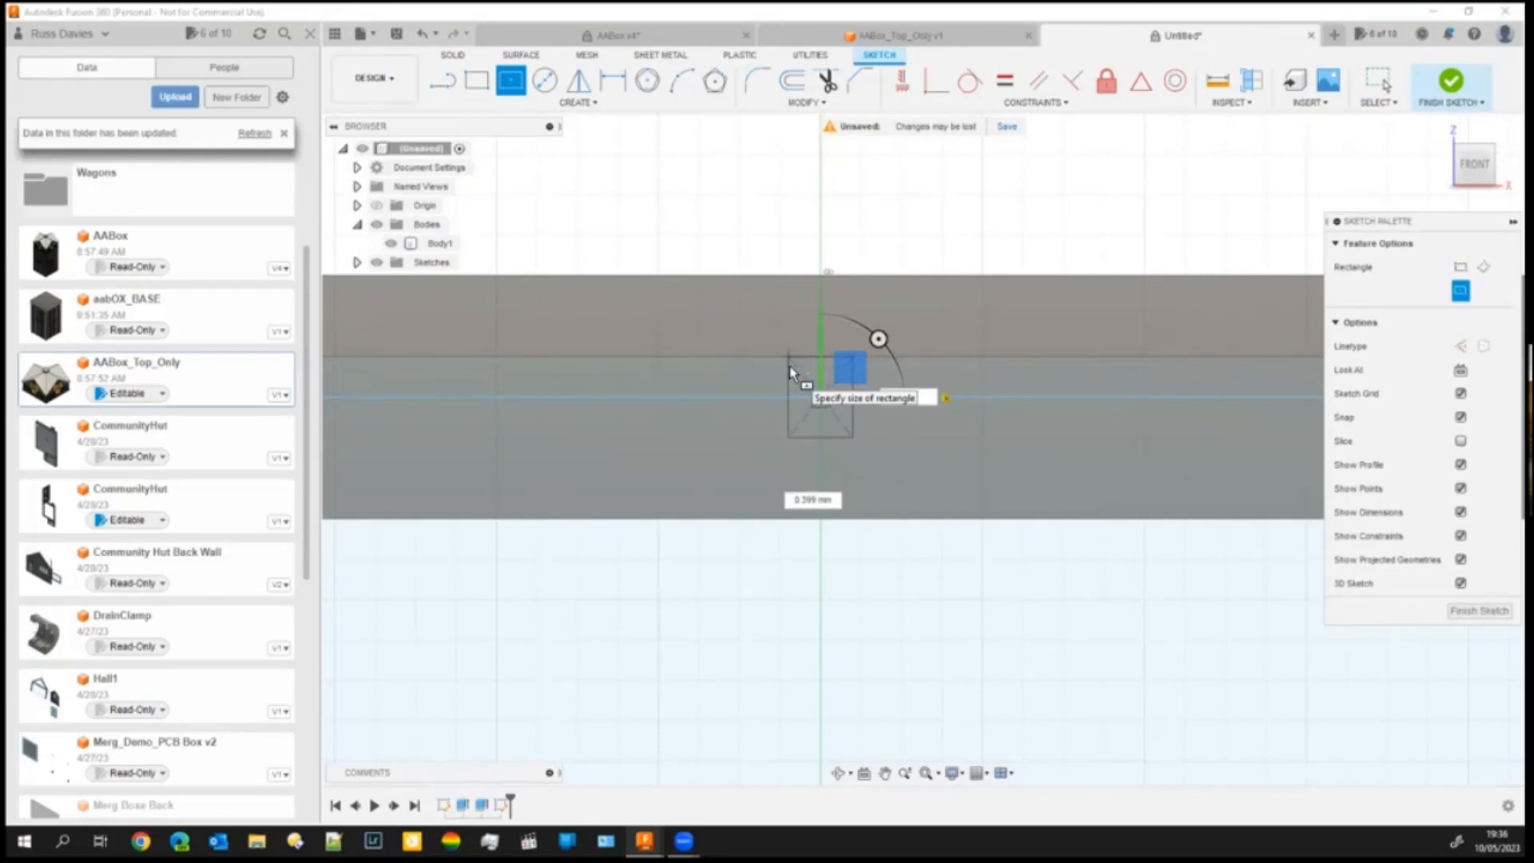
type("0.5")
key("Tab")
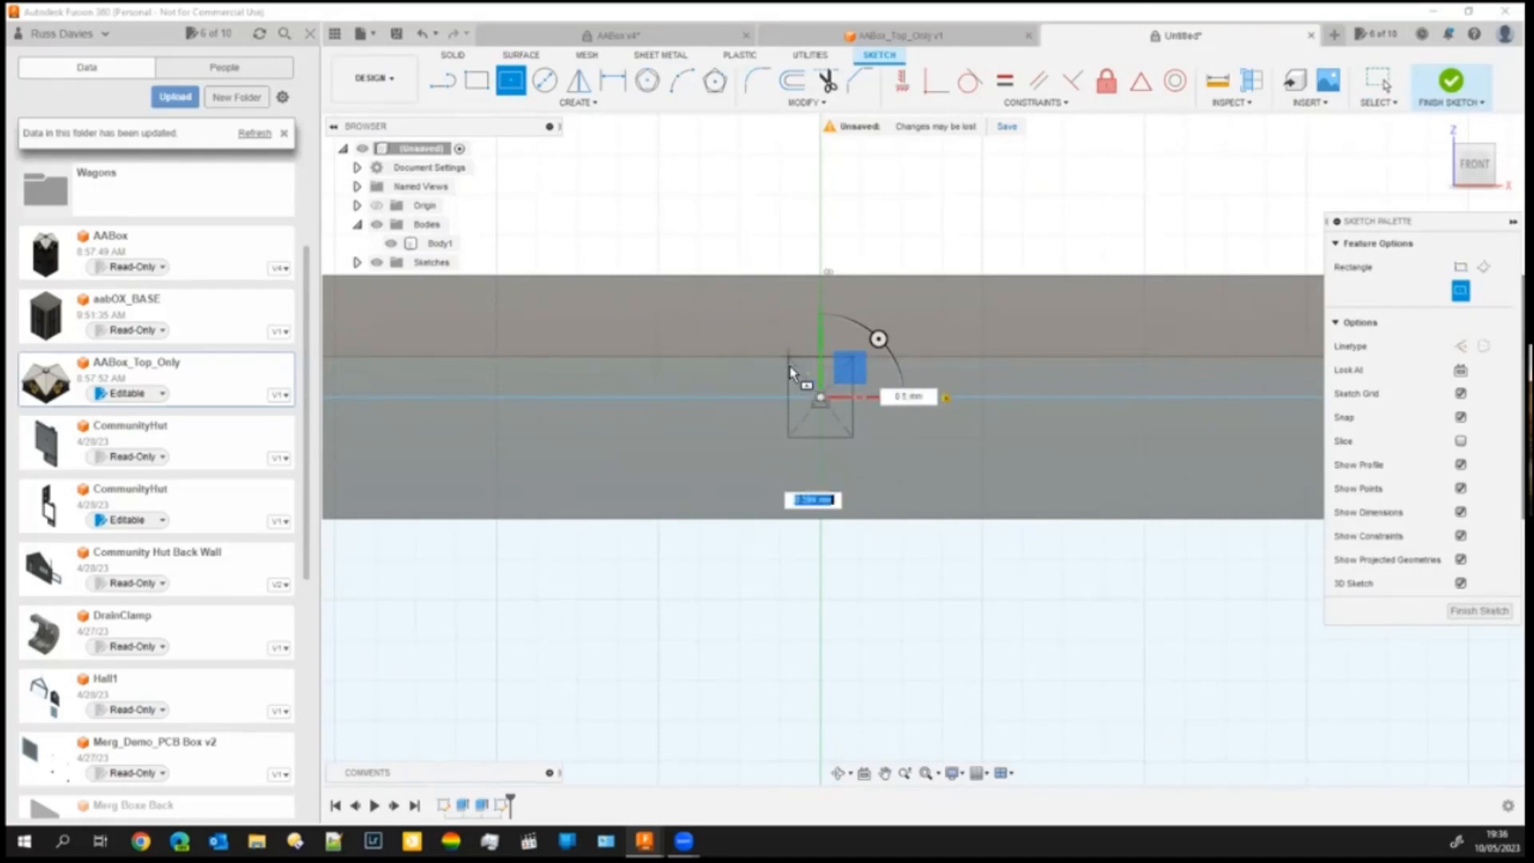
type("0.25")
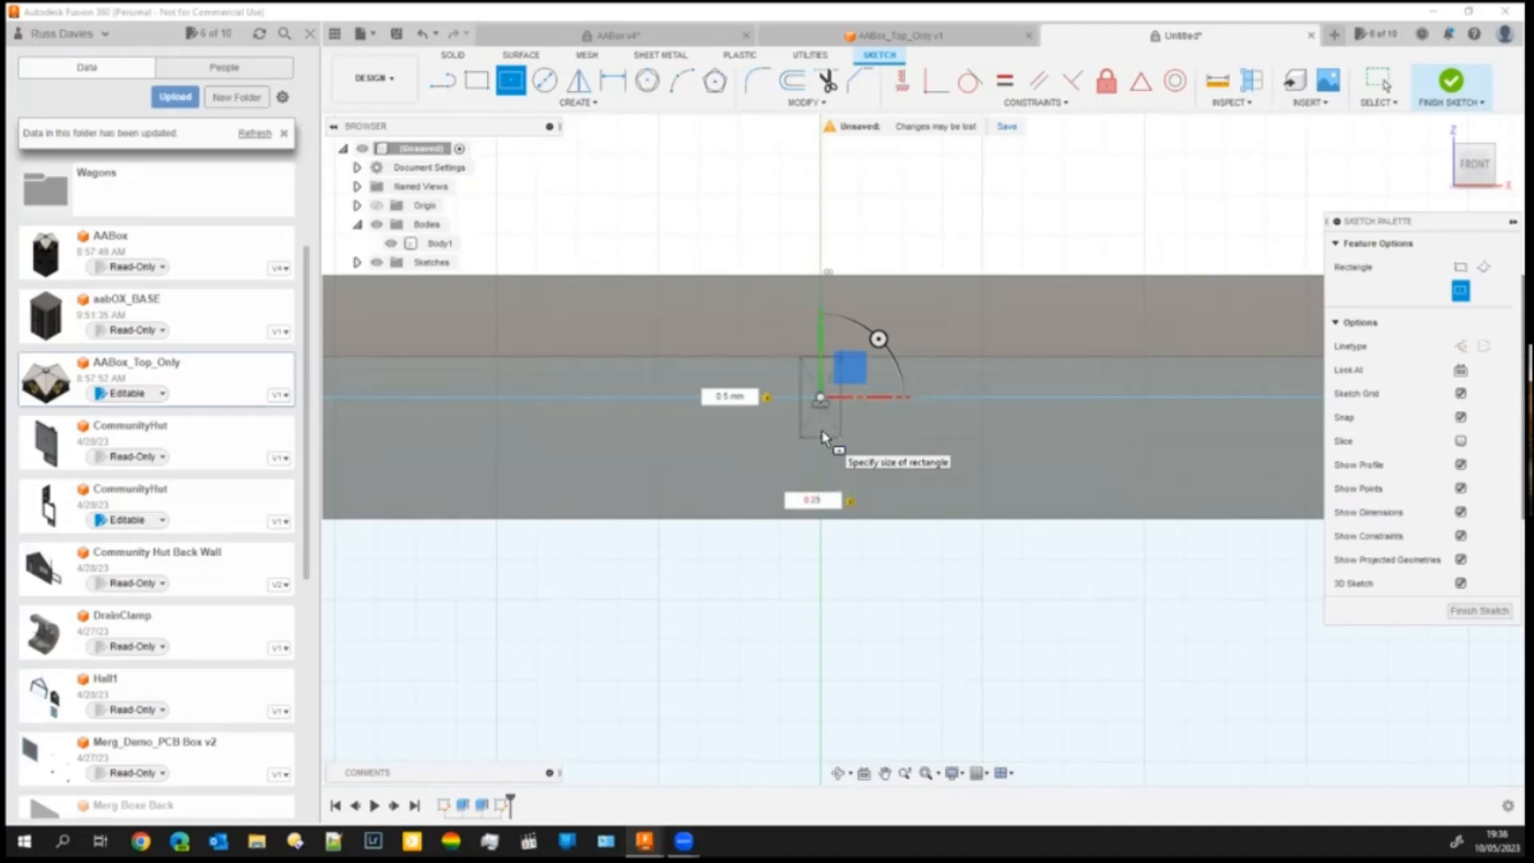
key("Return")
key("Escape")
- Trim away the small rectangle's half above the line and its remaining diagonal construction lines, leaving a notch below the line
scroll(931, 456, "up", 3)
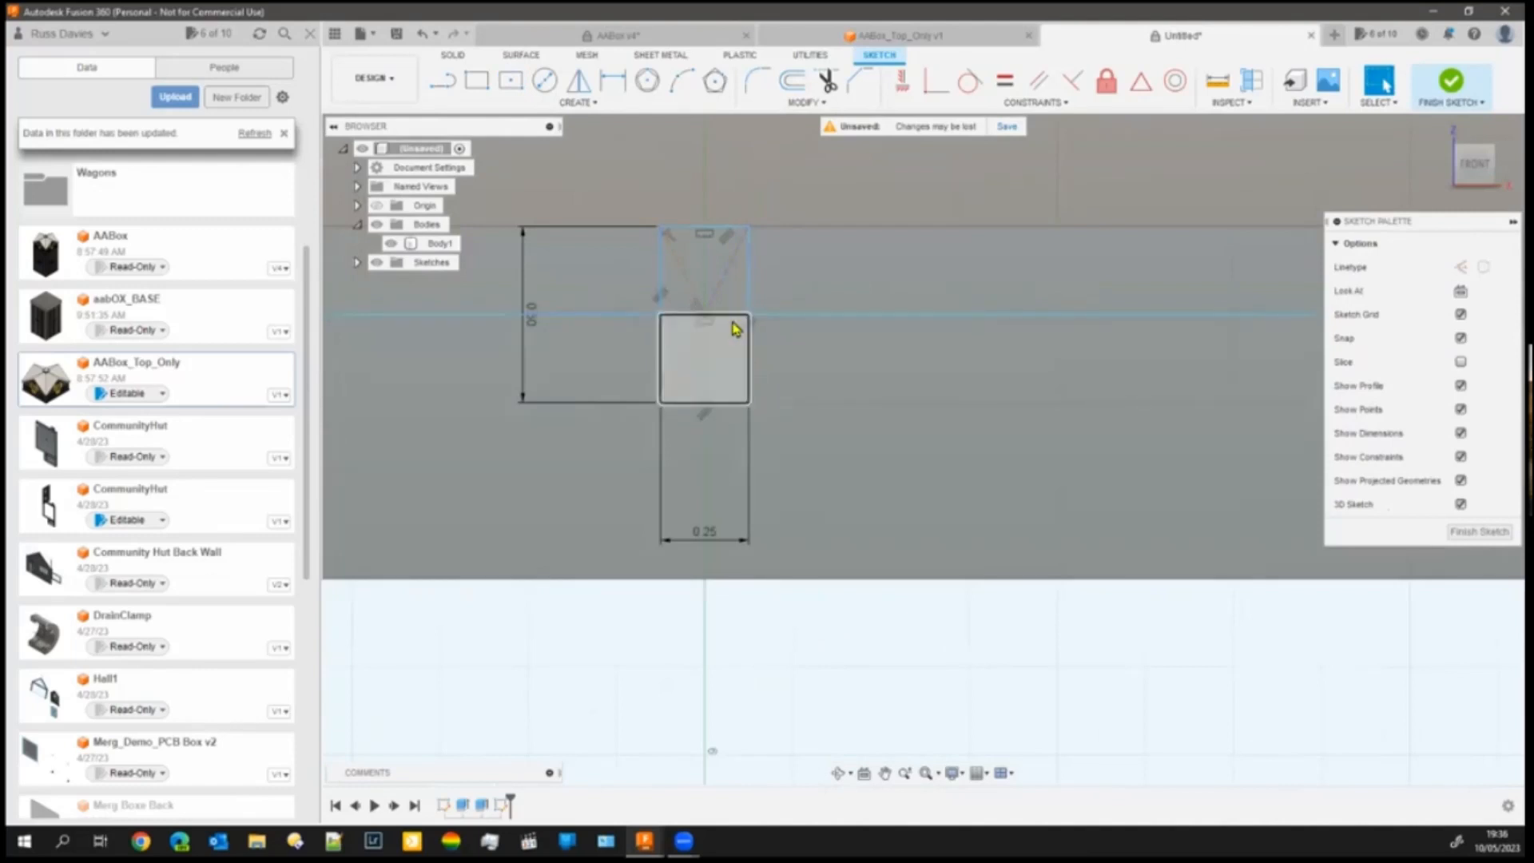
key("t")
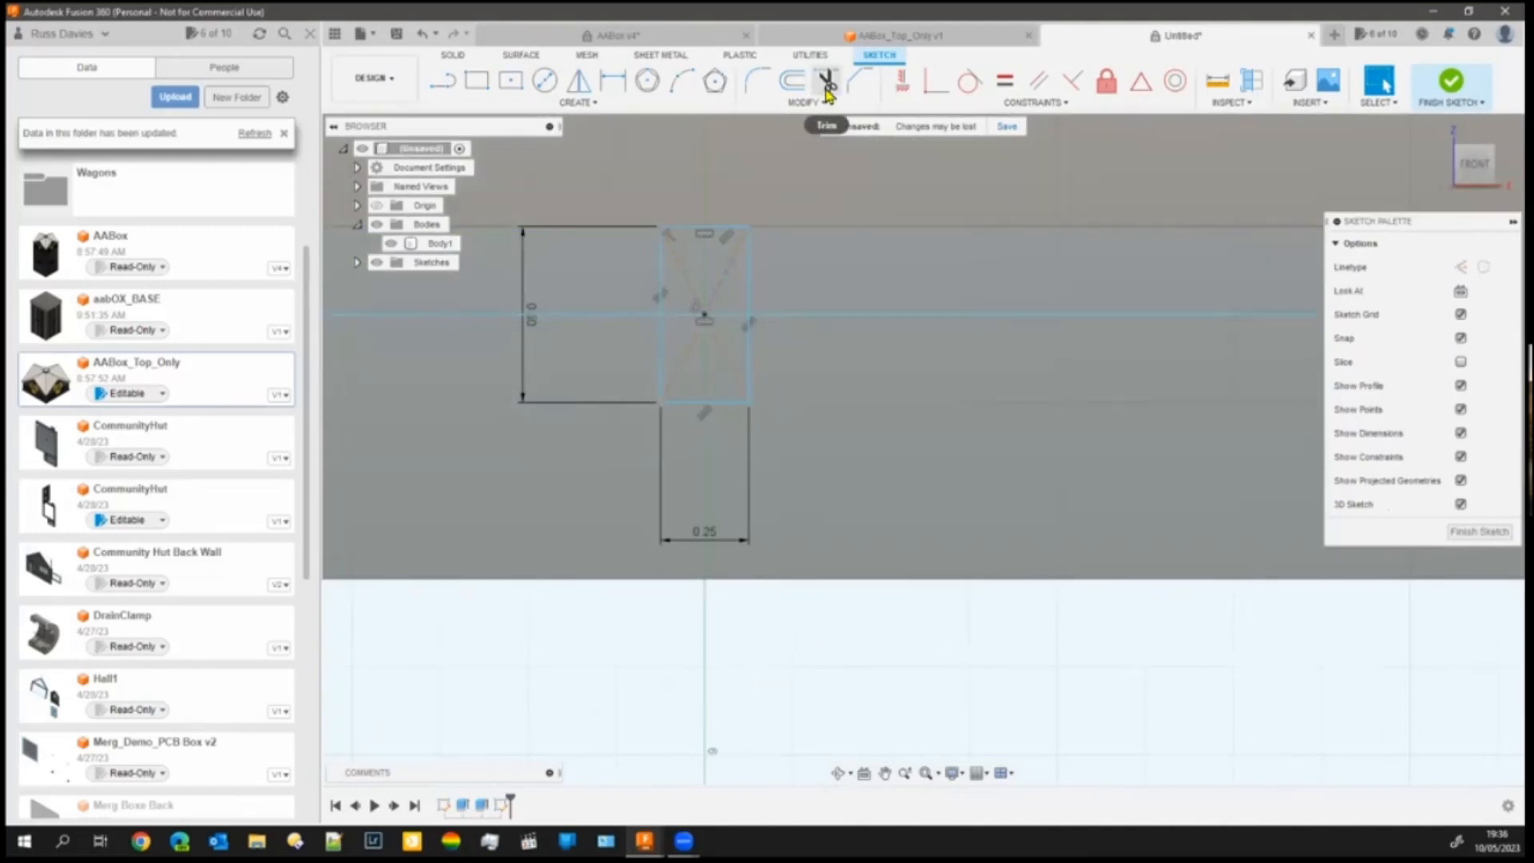
left_click(732, 277)
mouse_move(759, 290)
left_mouse_down()
mouse_move(647, 278)
mouse_move(730, 220)
left_mouse_up()
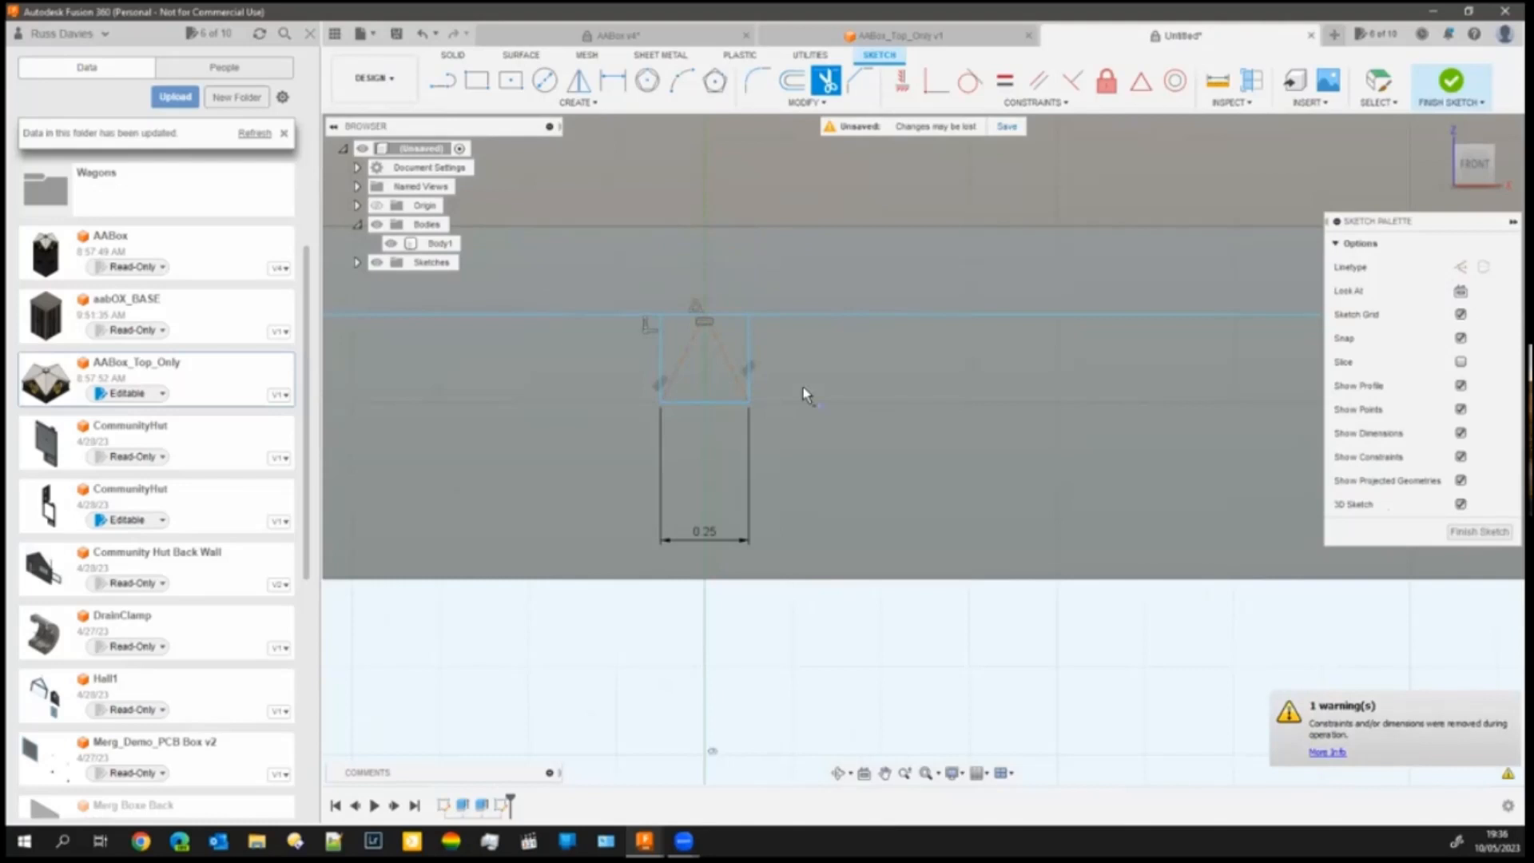
left_click(734, 354)
left_click(682, 370)
- Hide the bodies so that only the sketch geometry around the notch is displayed
scroll(959, 455, "down", 5)
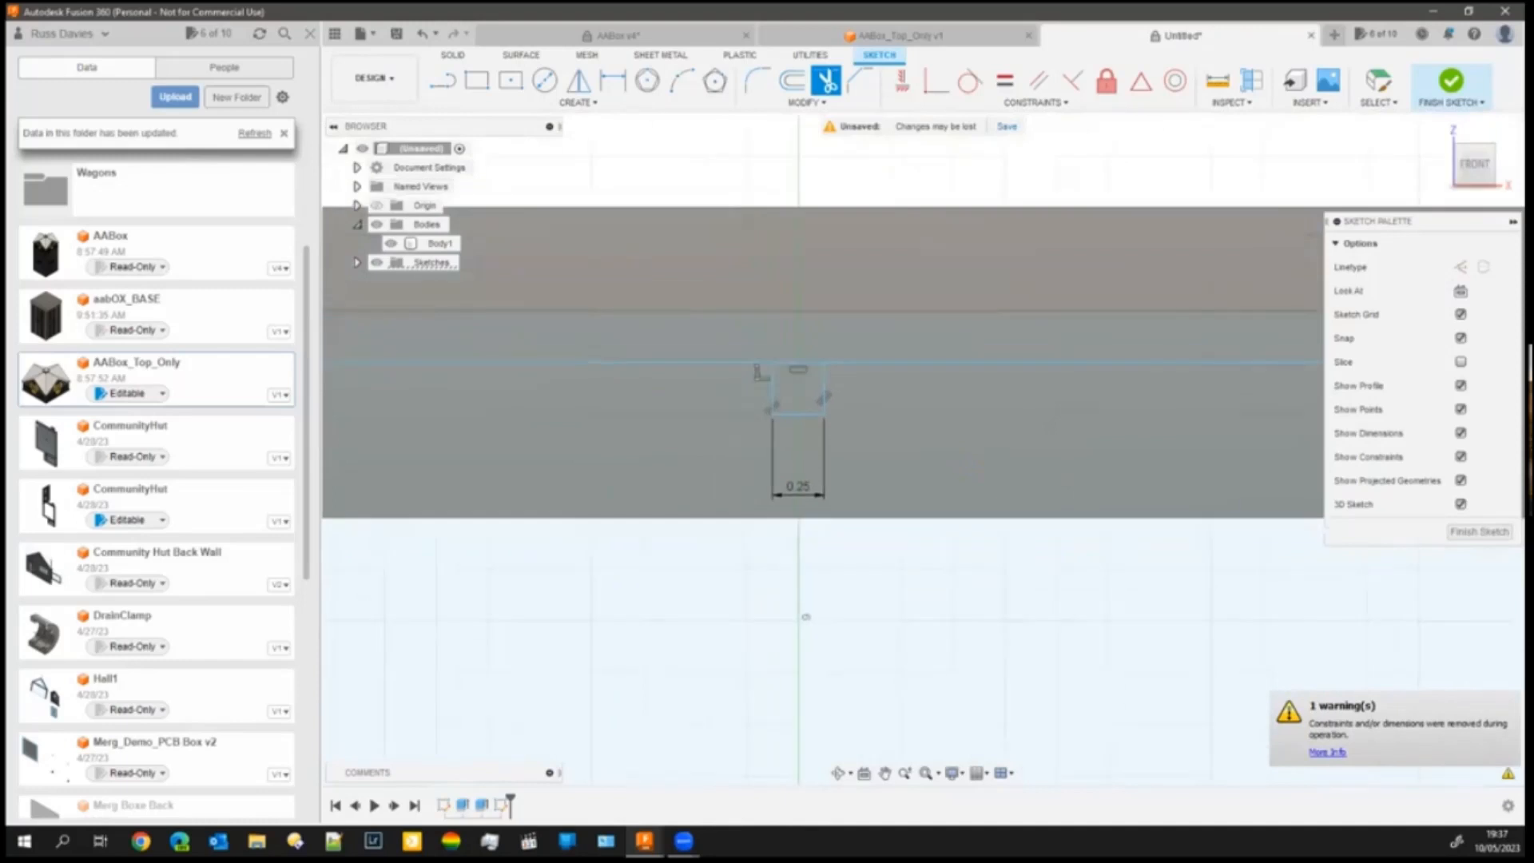
scroll(1092, 657, "down", 2)
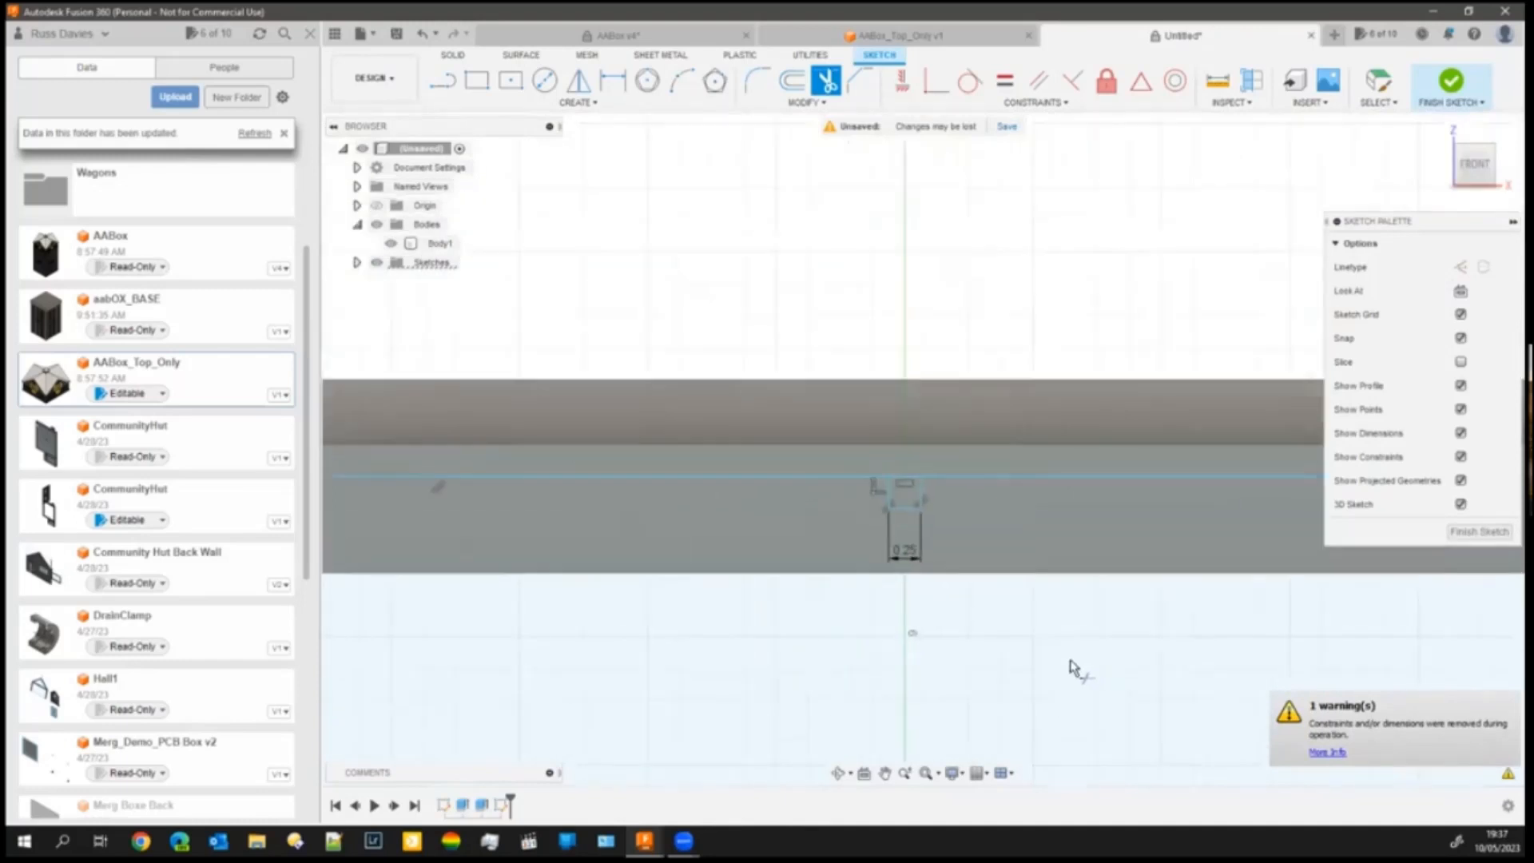
middle_click_drag(1079, 661, 1019, 582)
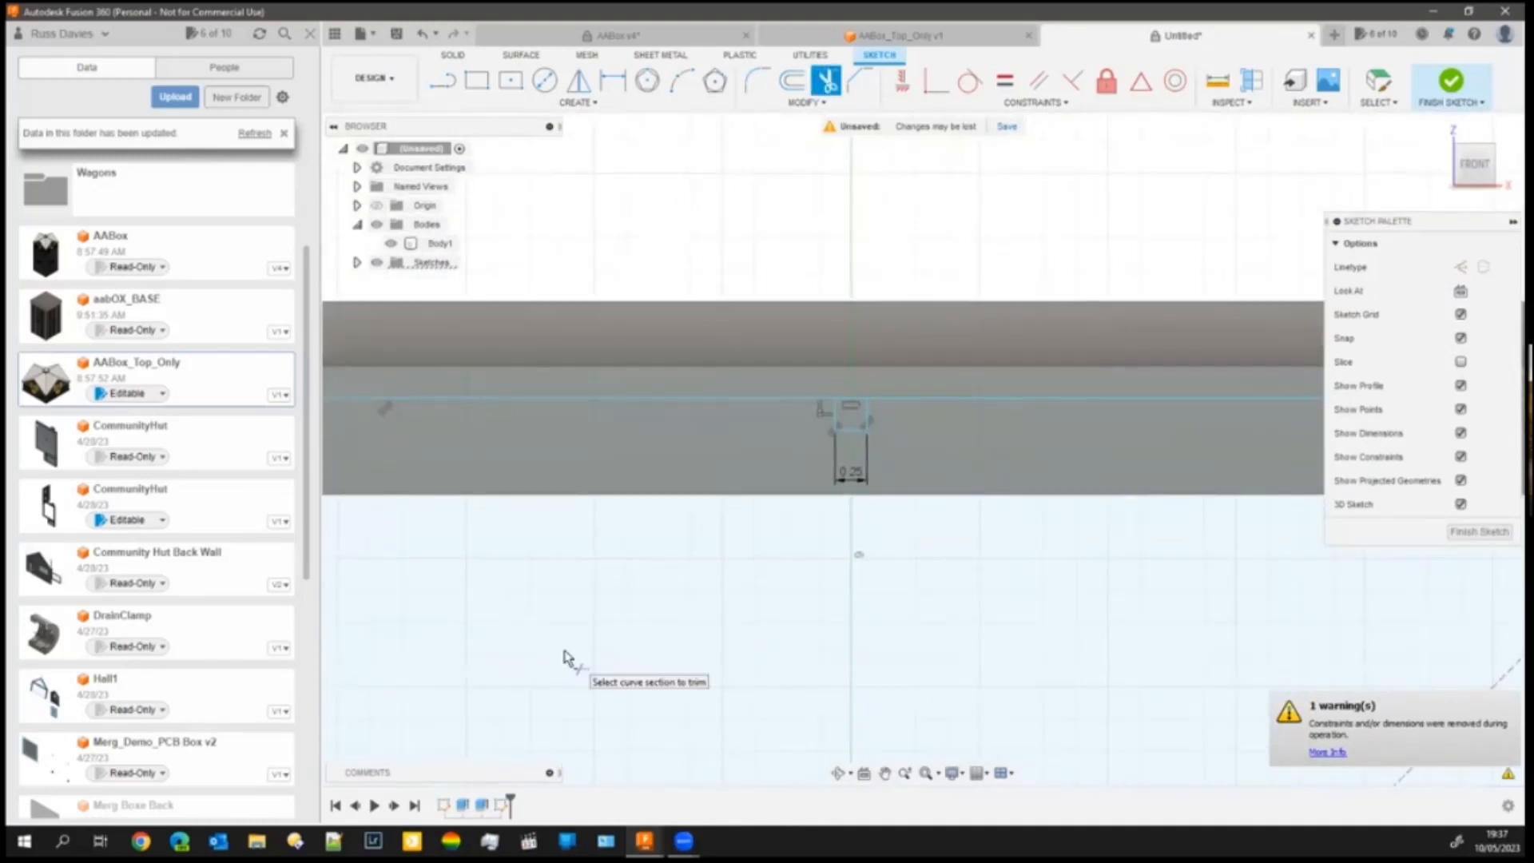
left_click(376, 224)
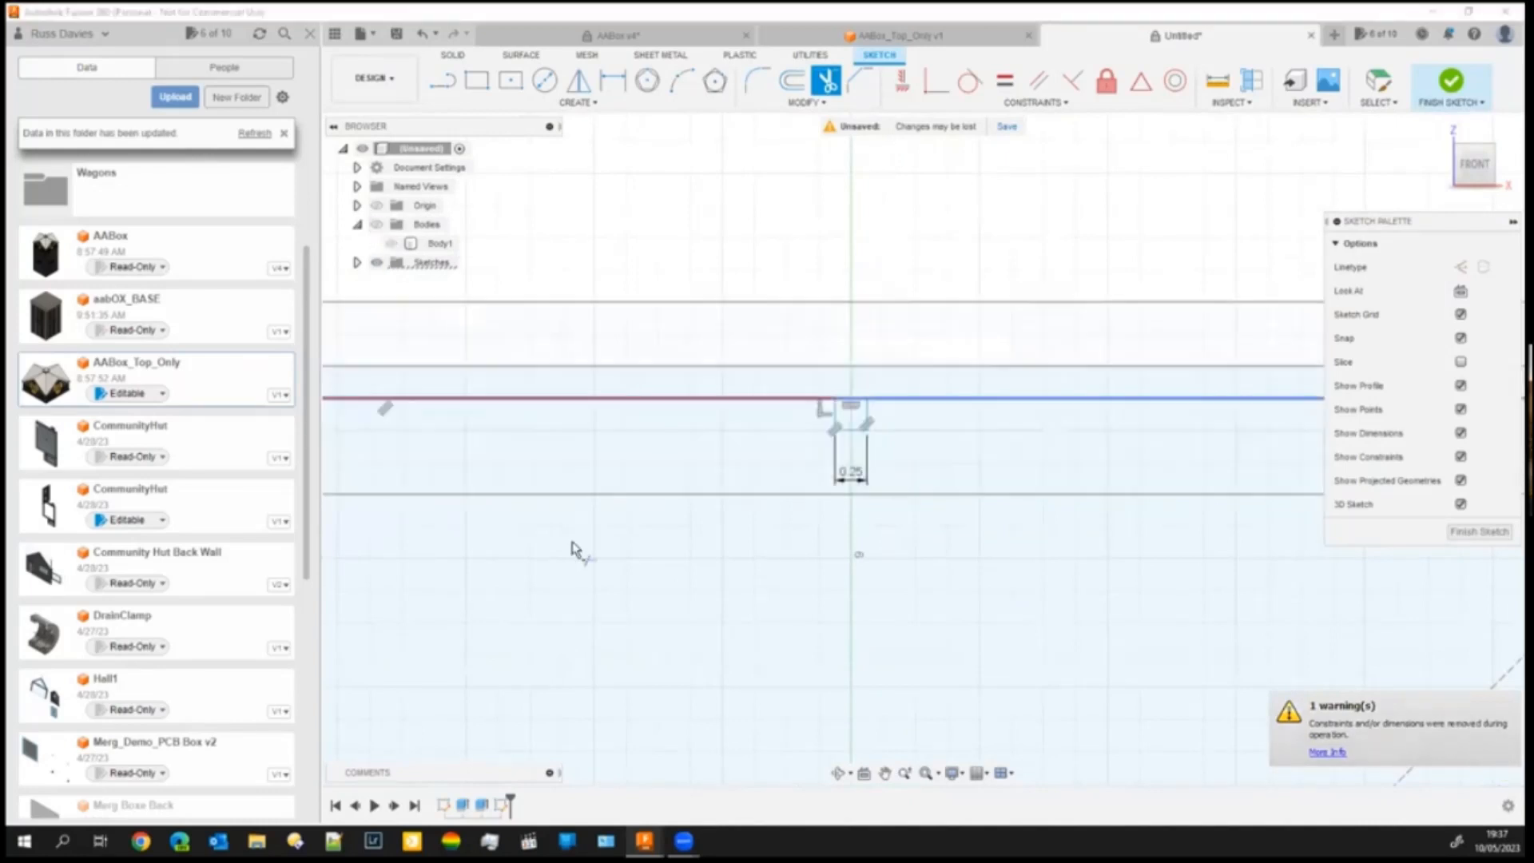
scroll(719, 609, "down", 2)
scroll(719, 614, "down", 6)
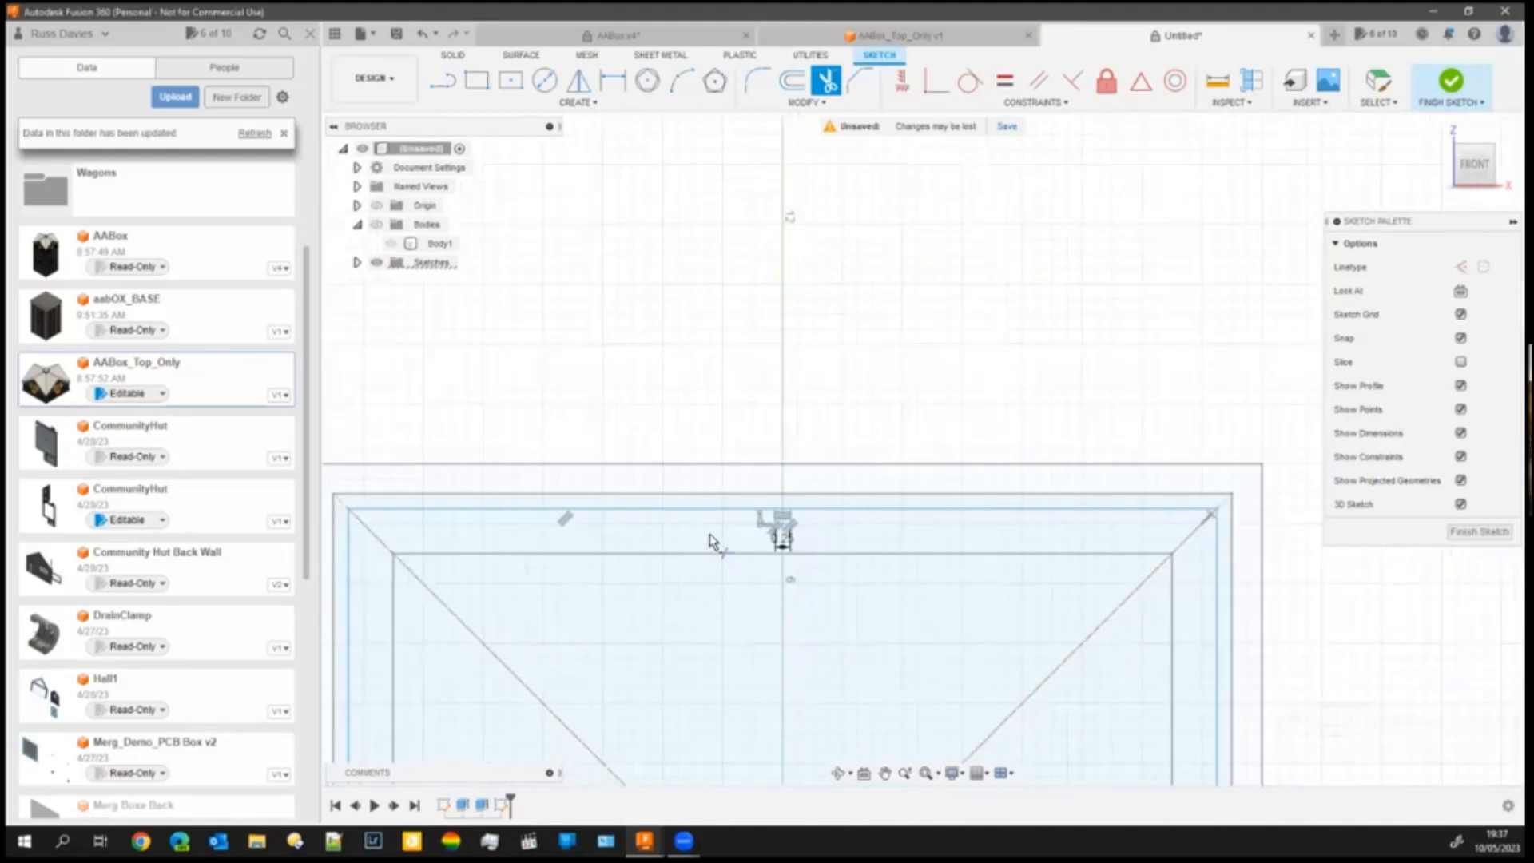
scroll(777, 450, "up", 3)
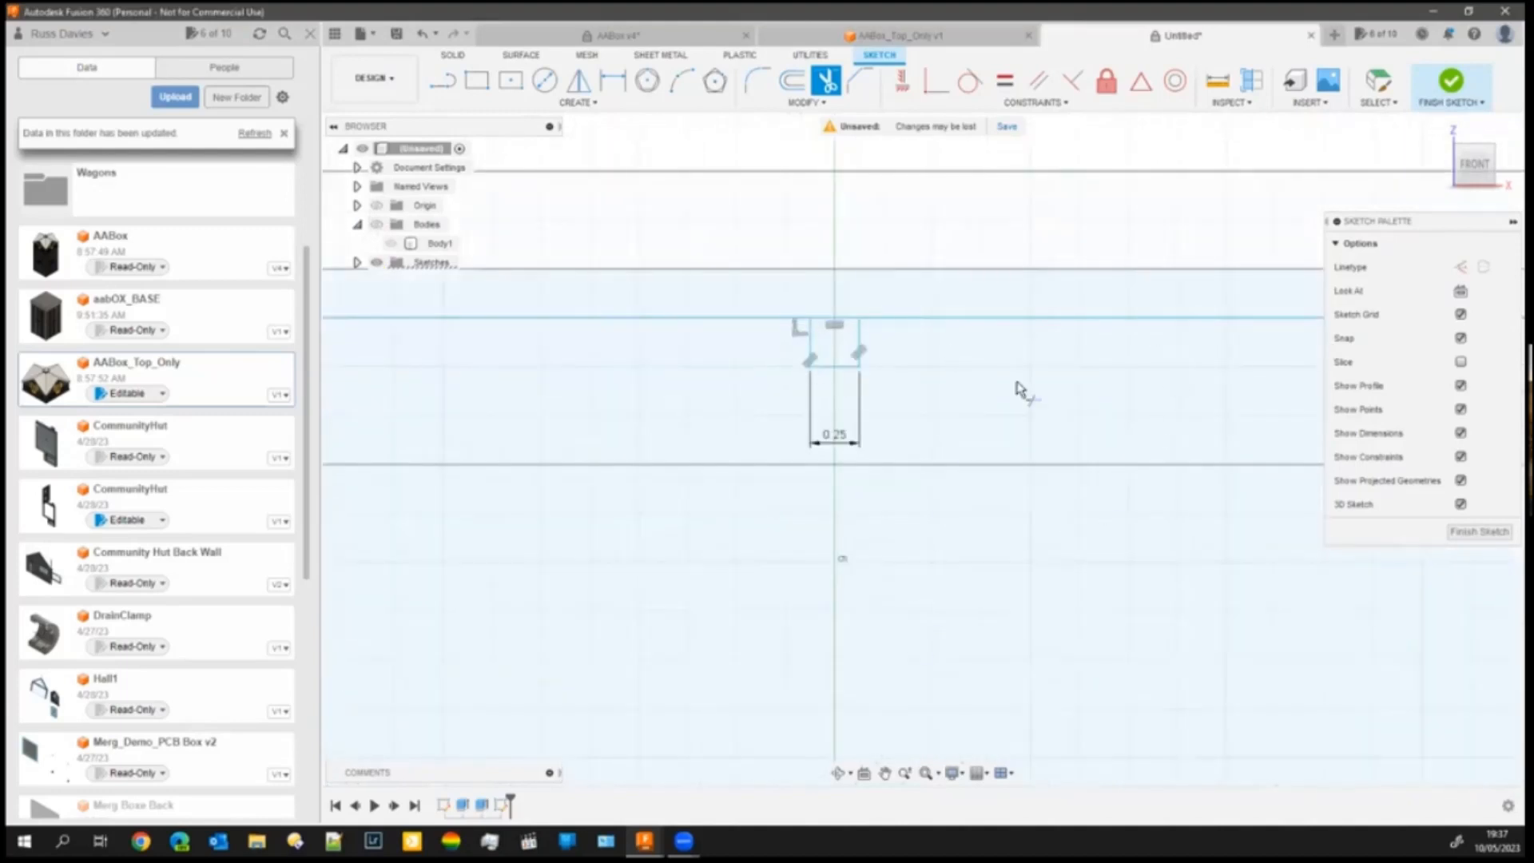
- Start a rectangular pattern with the notch's sketch lines and points below the upper line as its objects
left_click(573, 109)
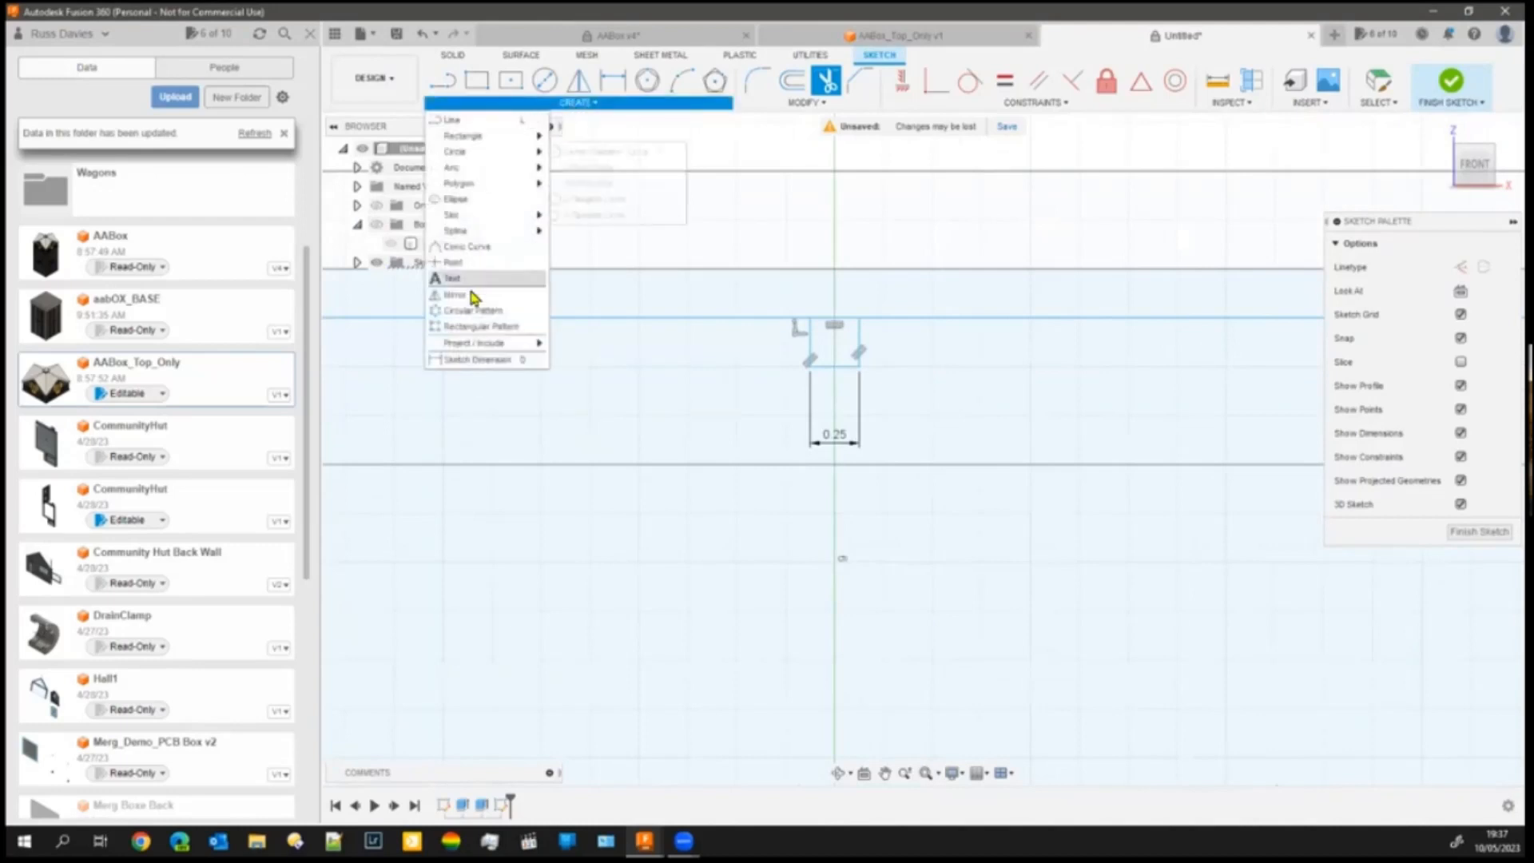
left_click(480, 332)
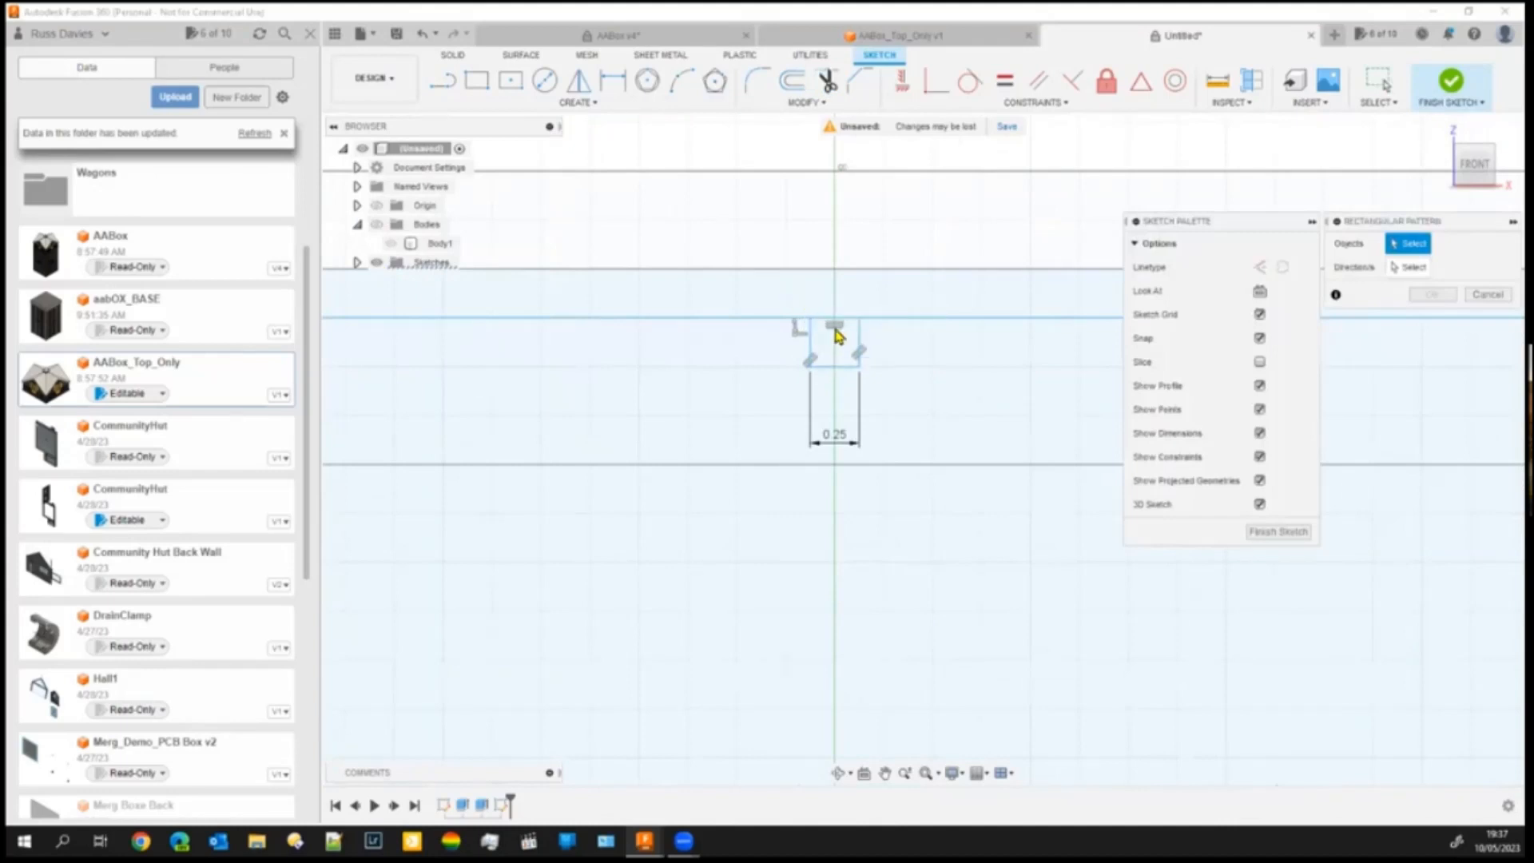
left_click_drag(788, 304, 886, 400)
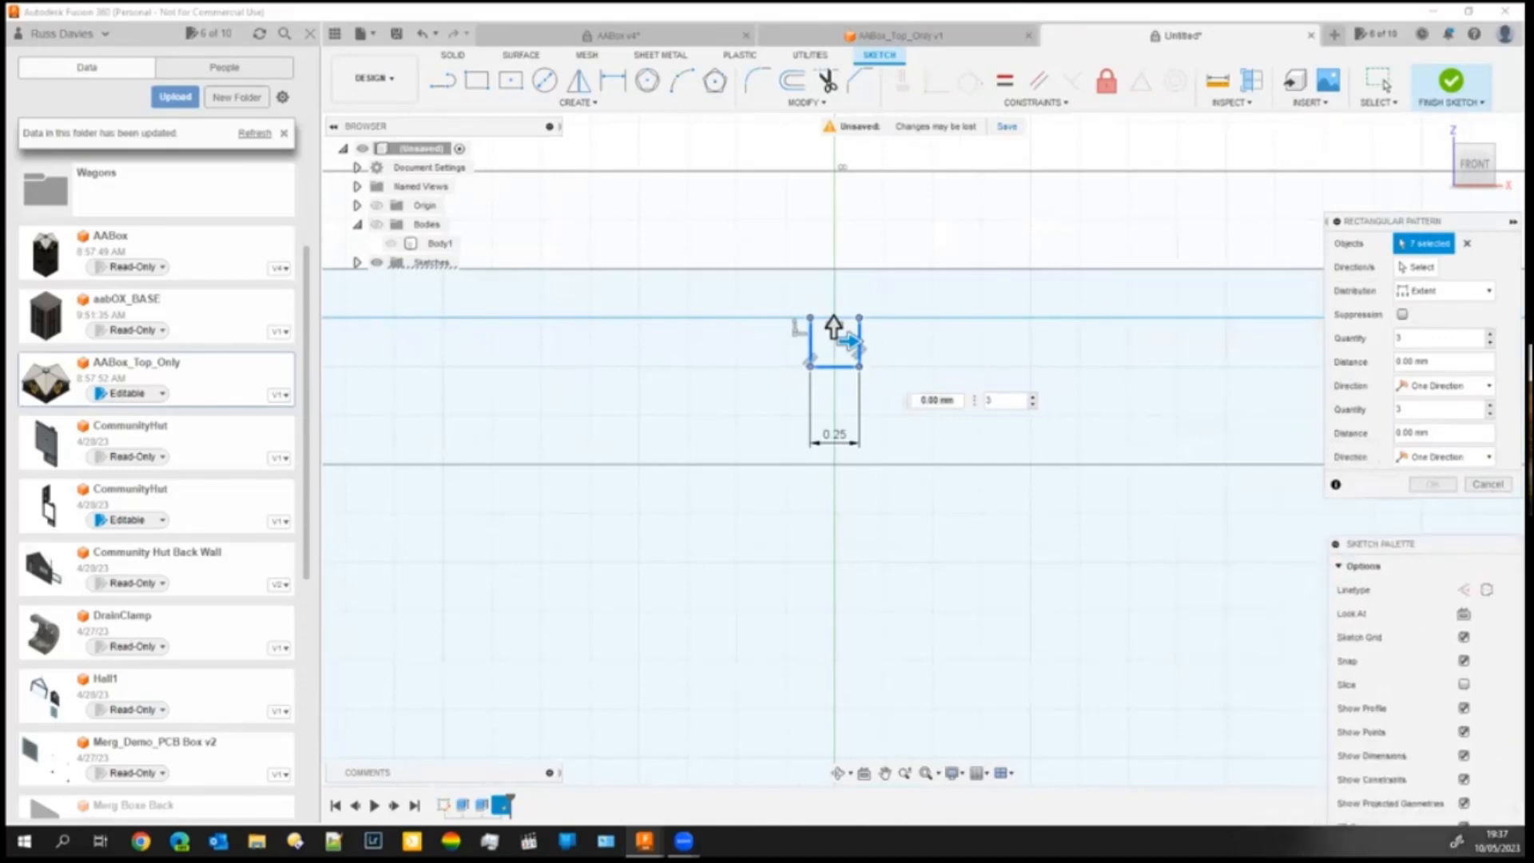
left_click_drag(1429, 222, 1198, 237)
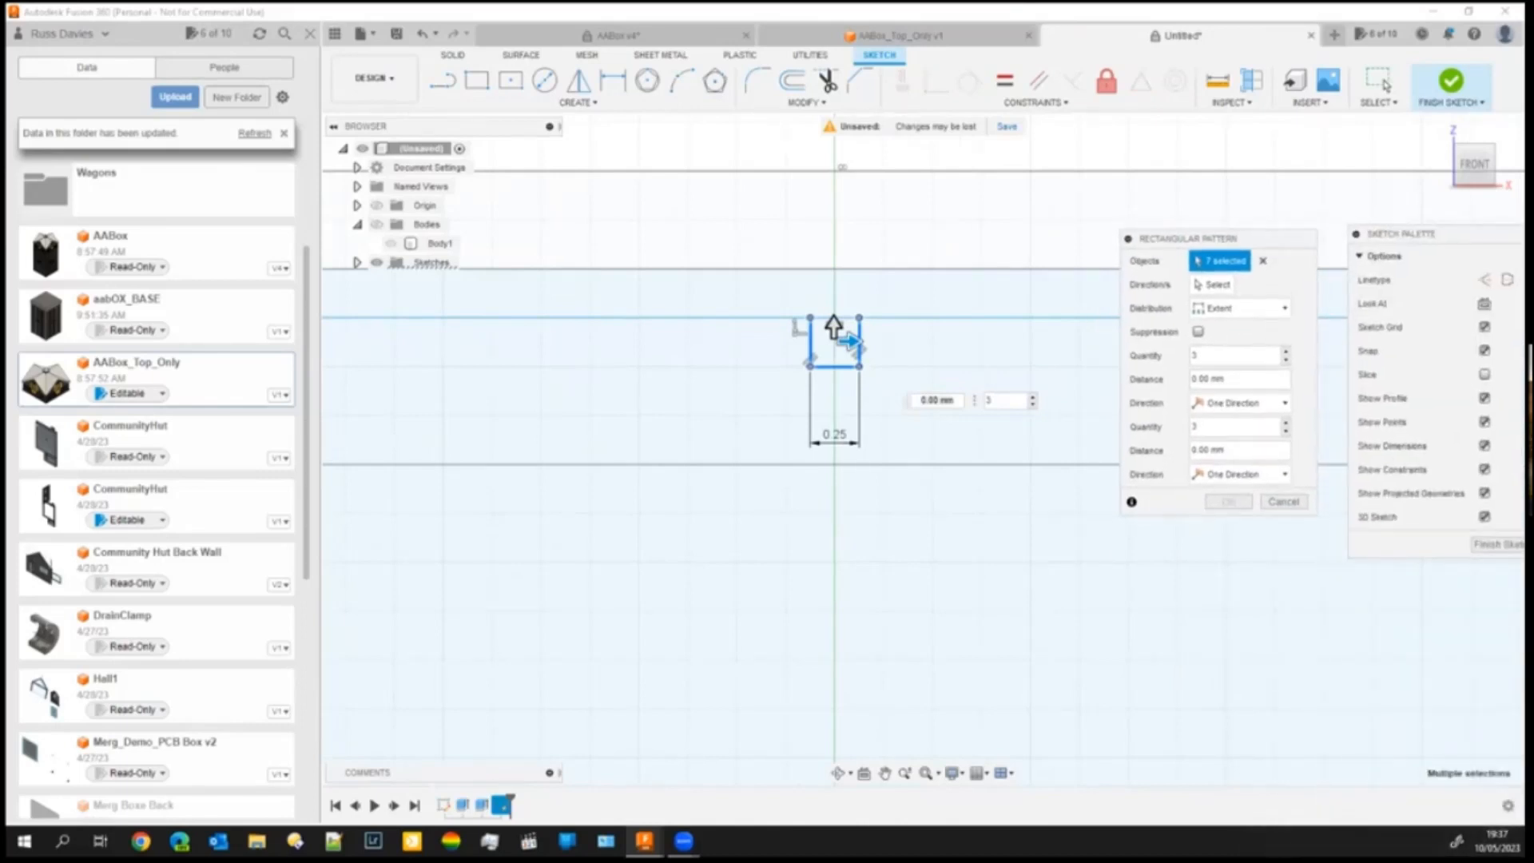
scroll(897, 565, "down", 5)
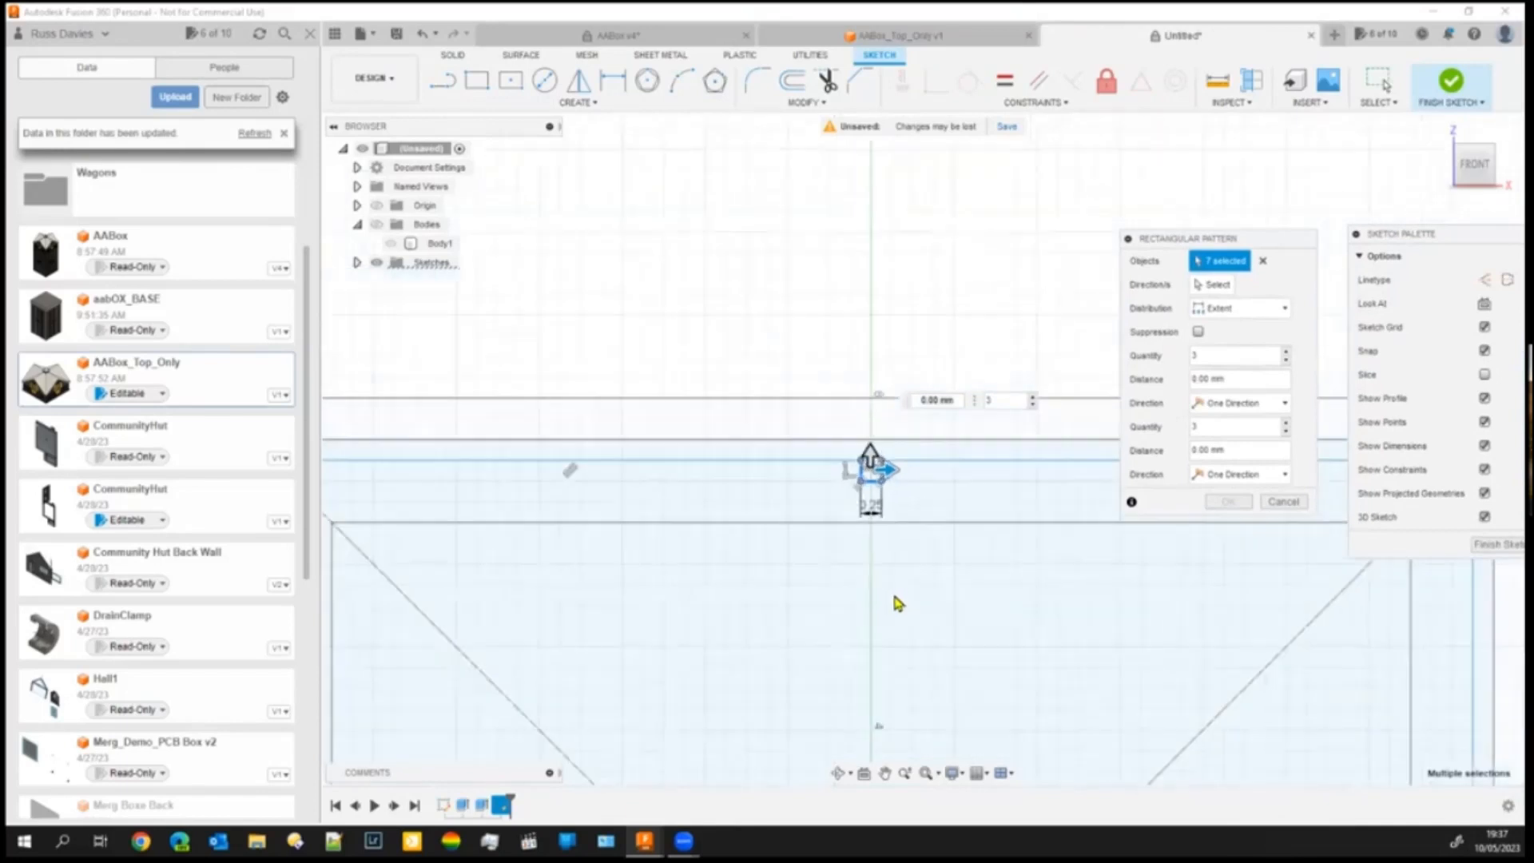
scroll(892, 639, "down", 1)
mouse_move(893, 648)
middle_mouse_down()
mouse_move(767, 584)
mouse_move(789, 523)
middle_mouse_up()
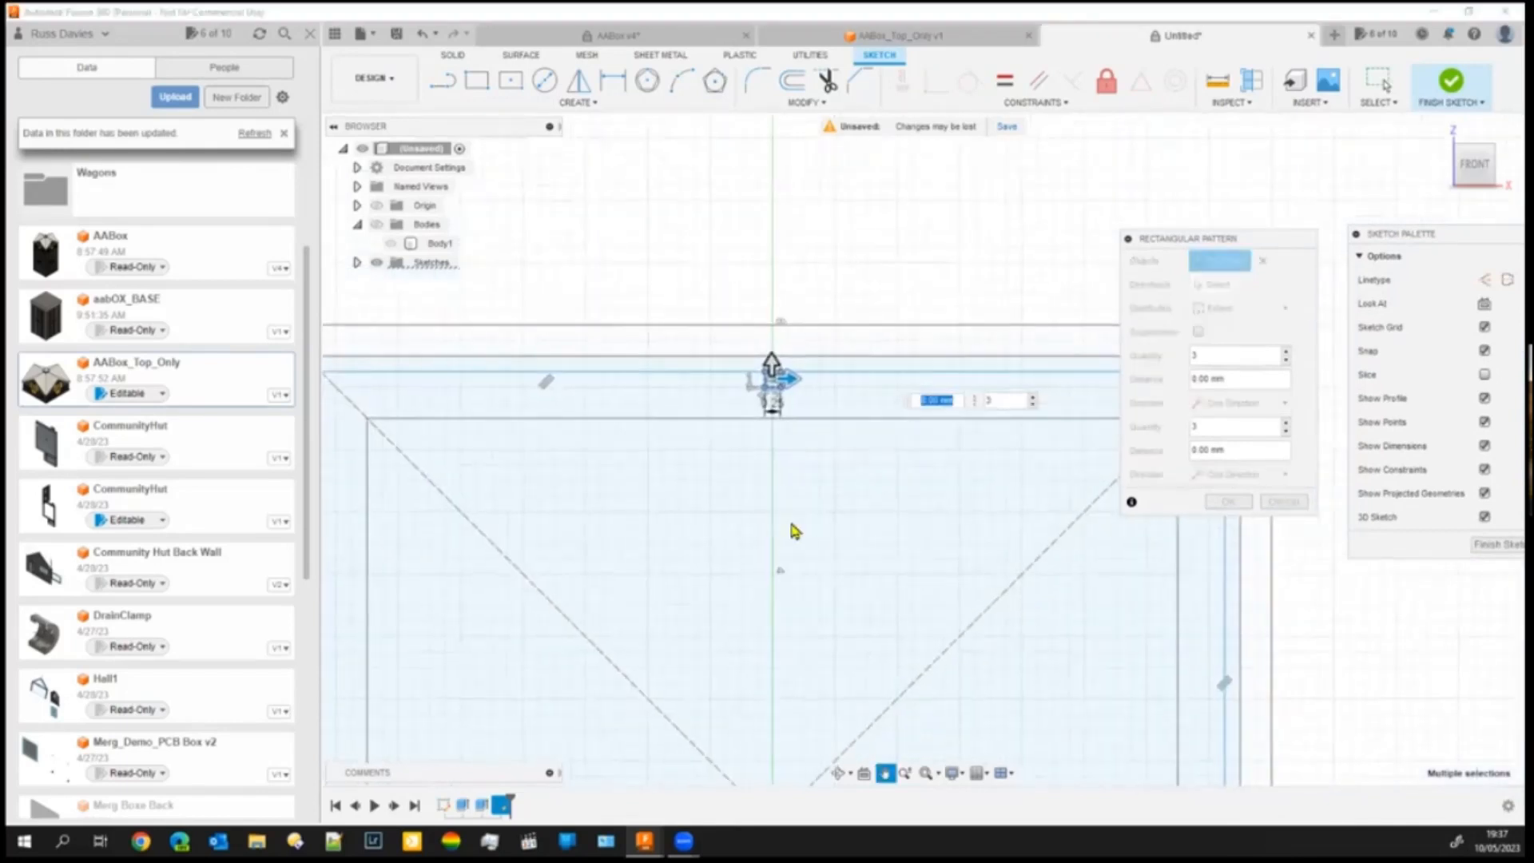
key("Tab")
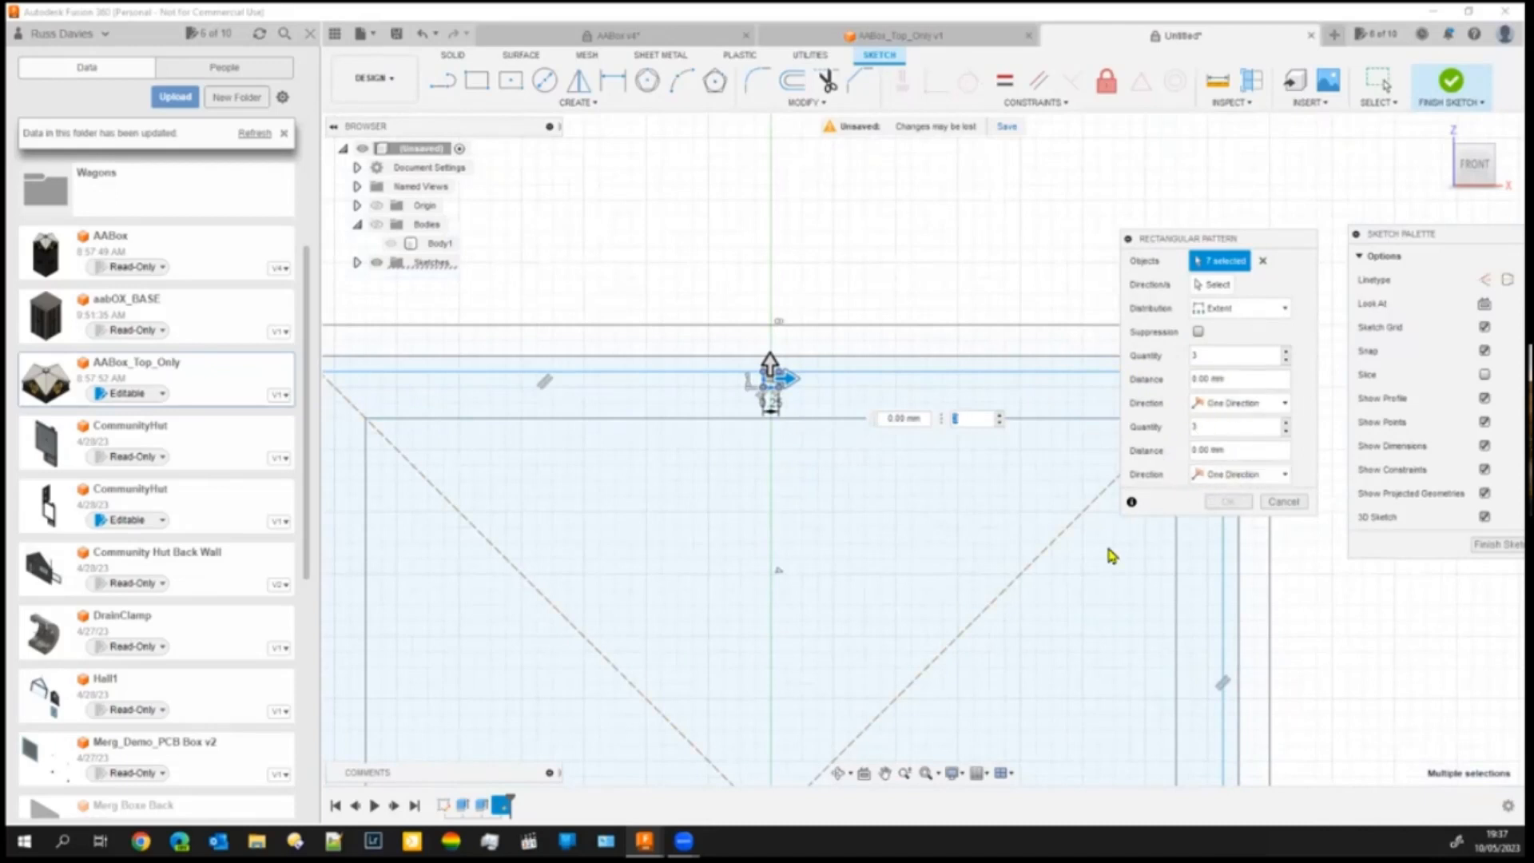
- Pattern the notch horizontally along the upper line using Spacing distribution with a distance of 1.5 mm
left_click_drag(786, 378, 891, 378)
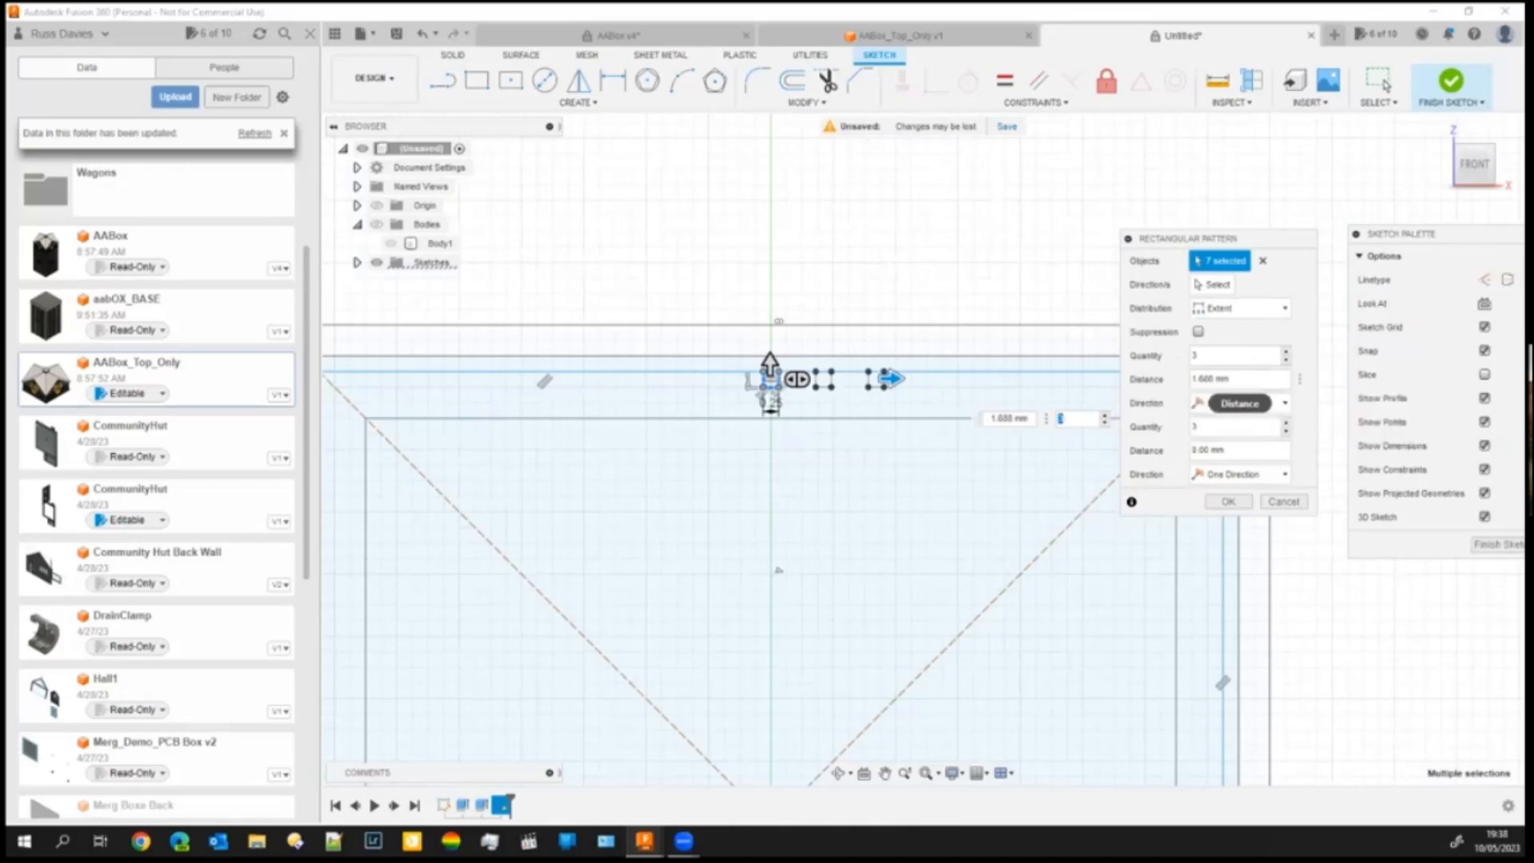
left_click_drag(1243, 382, 1172, 386)
type("1.5")
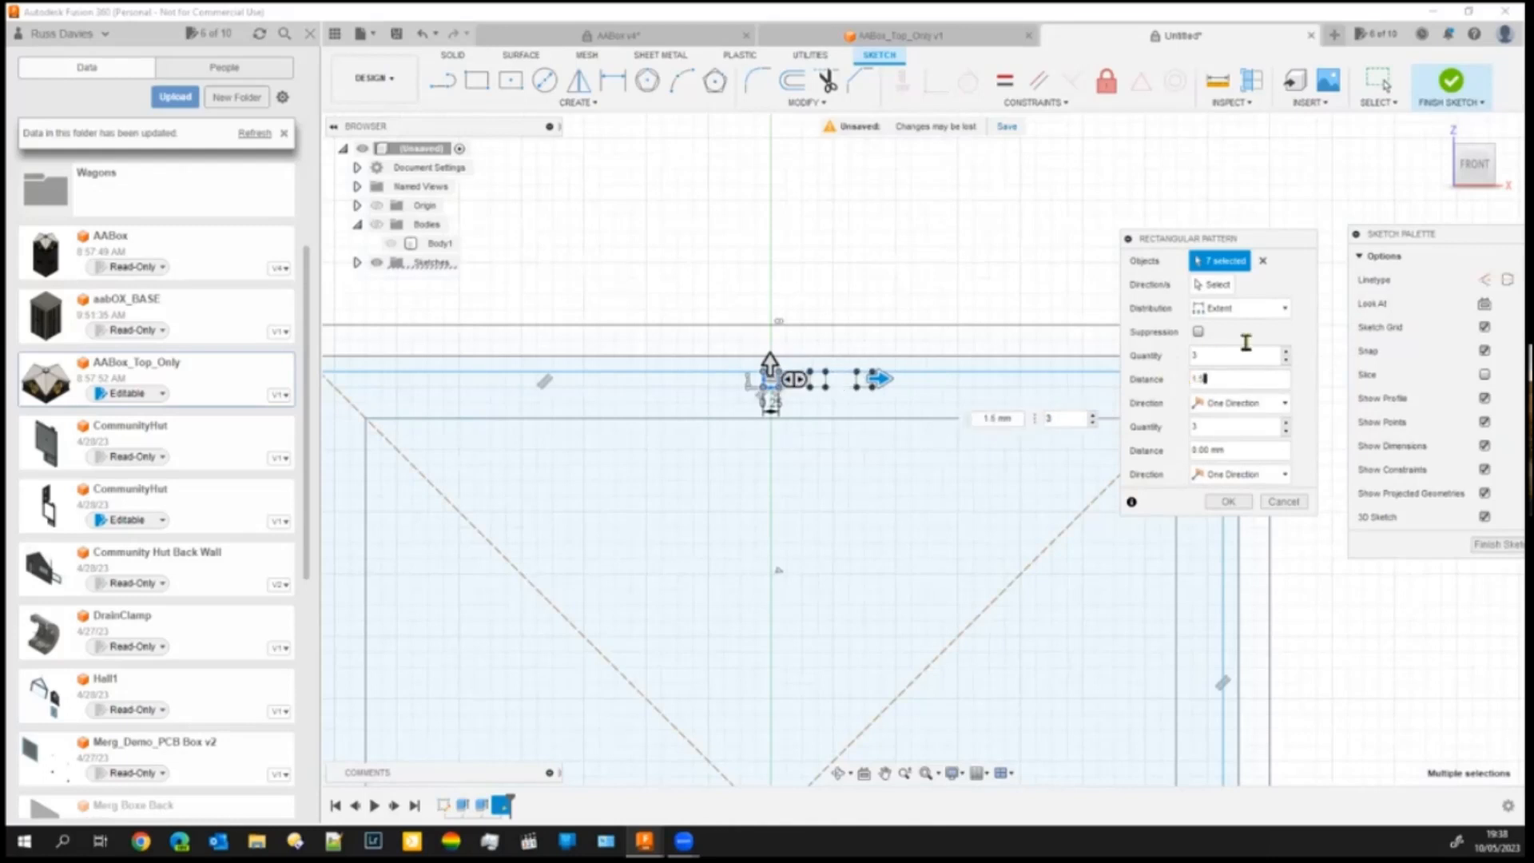
left_click(1246, 308)
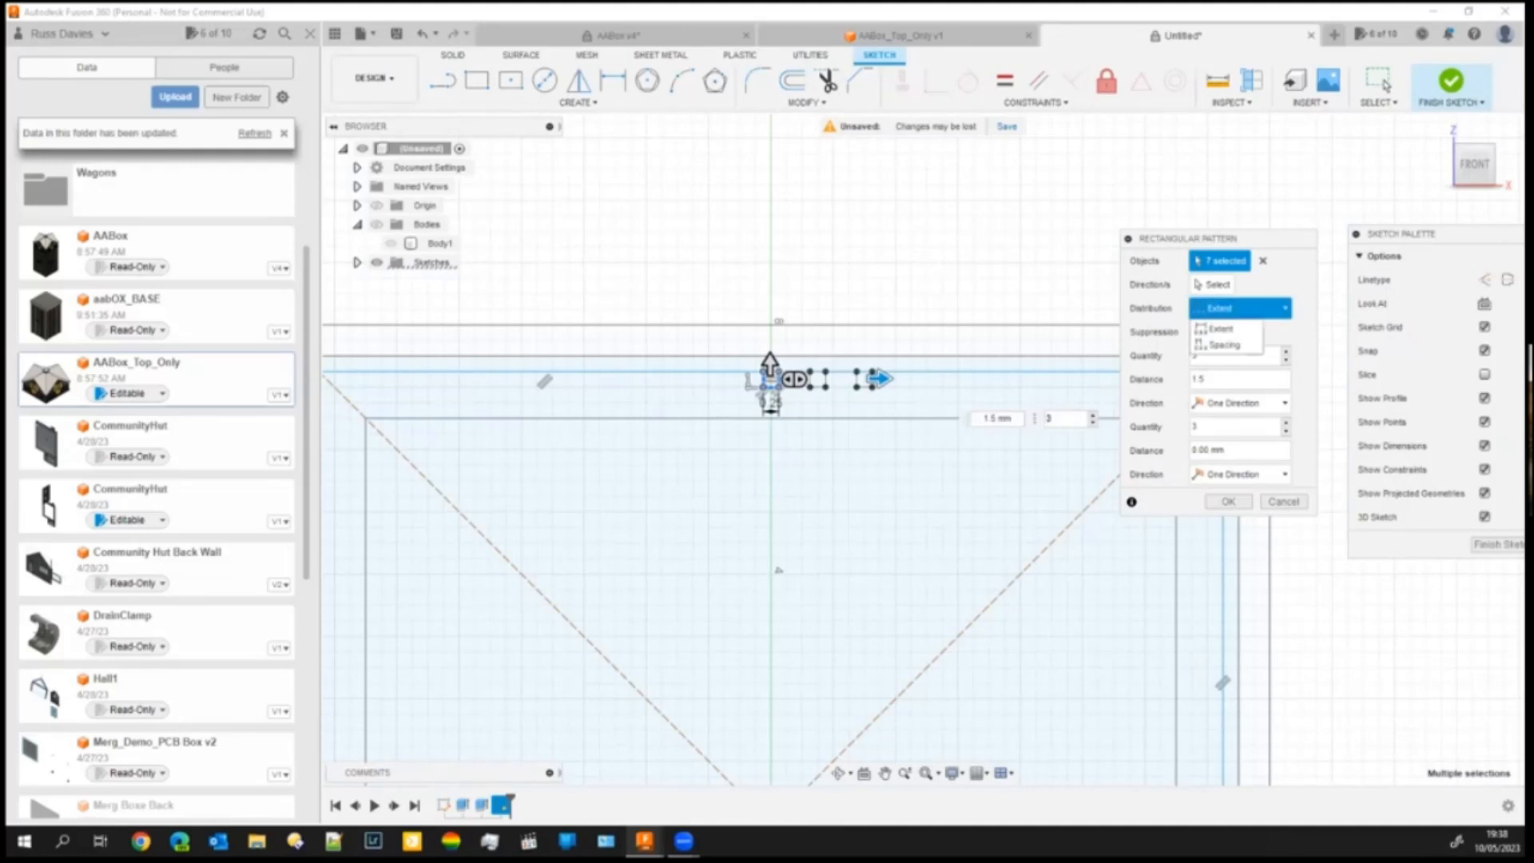
left_click(1235, 342)
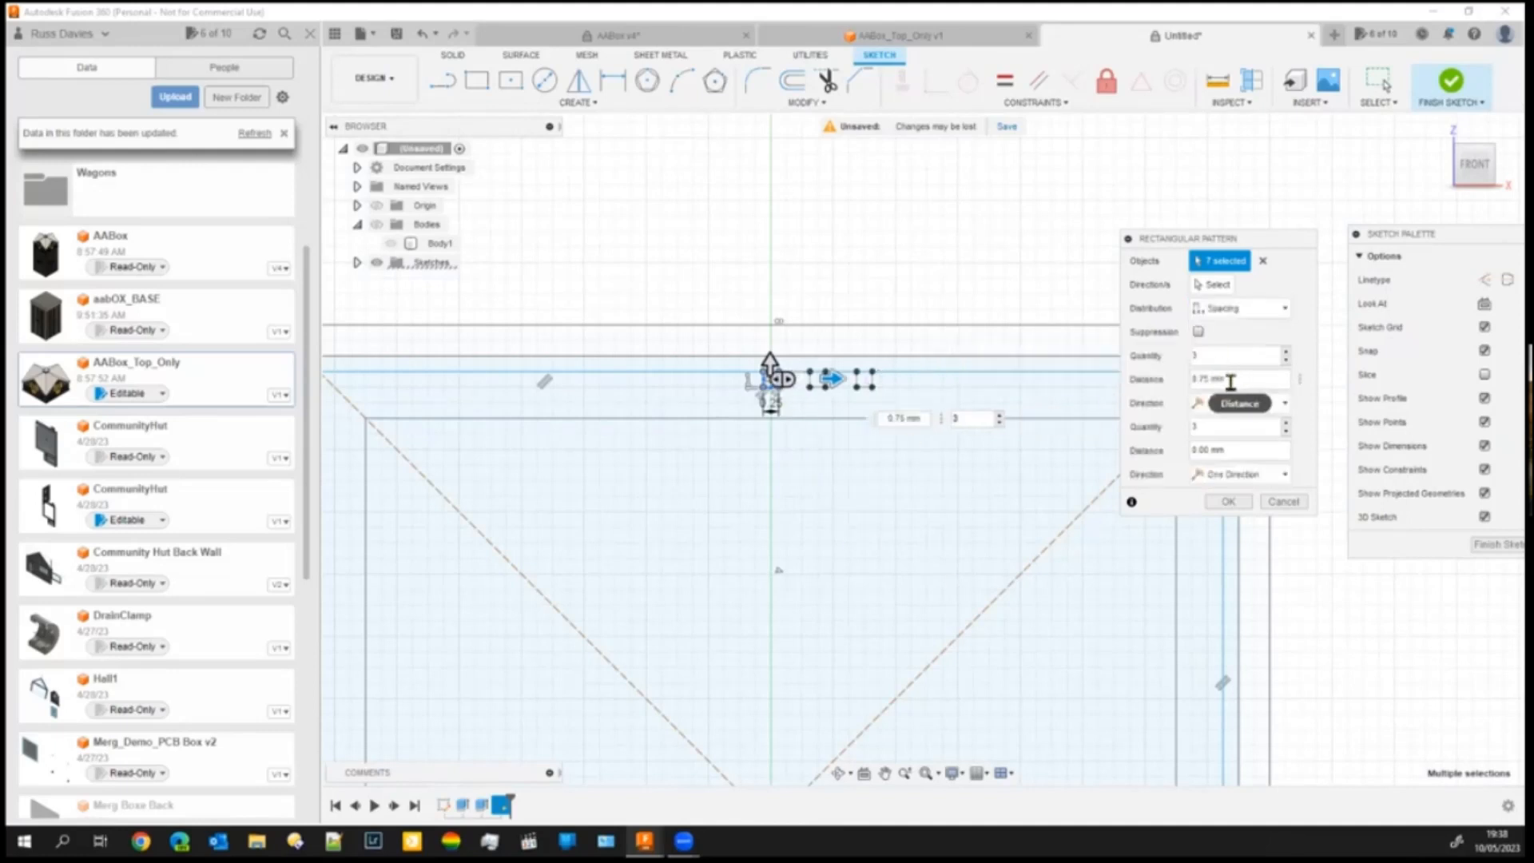
left_click_drag(1192, 379, 1242, 381)
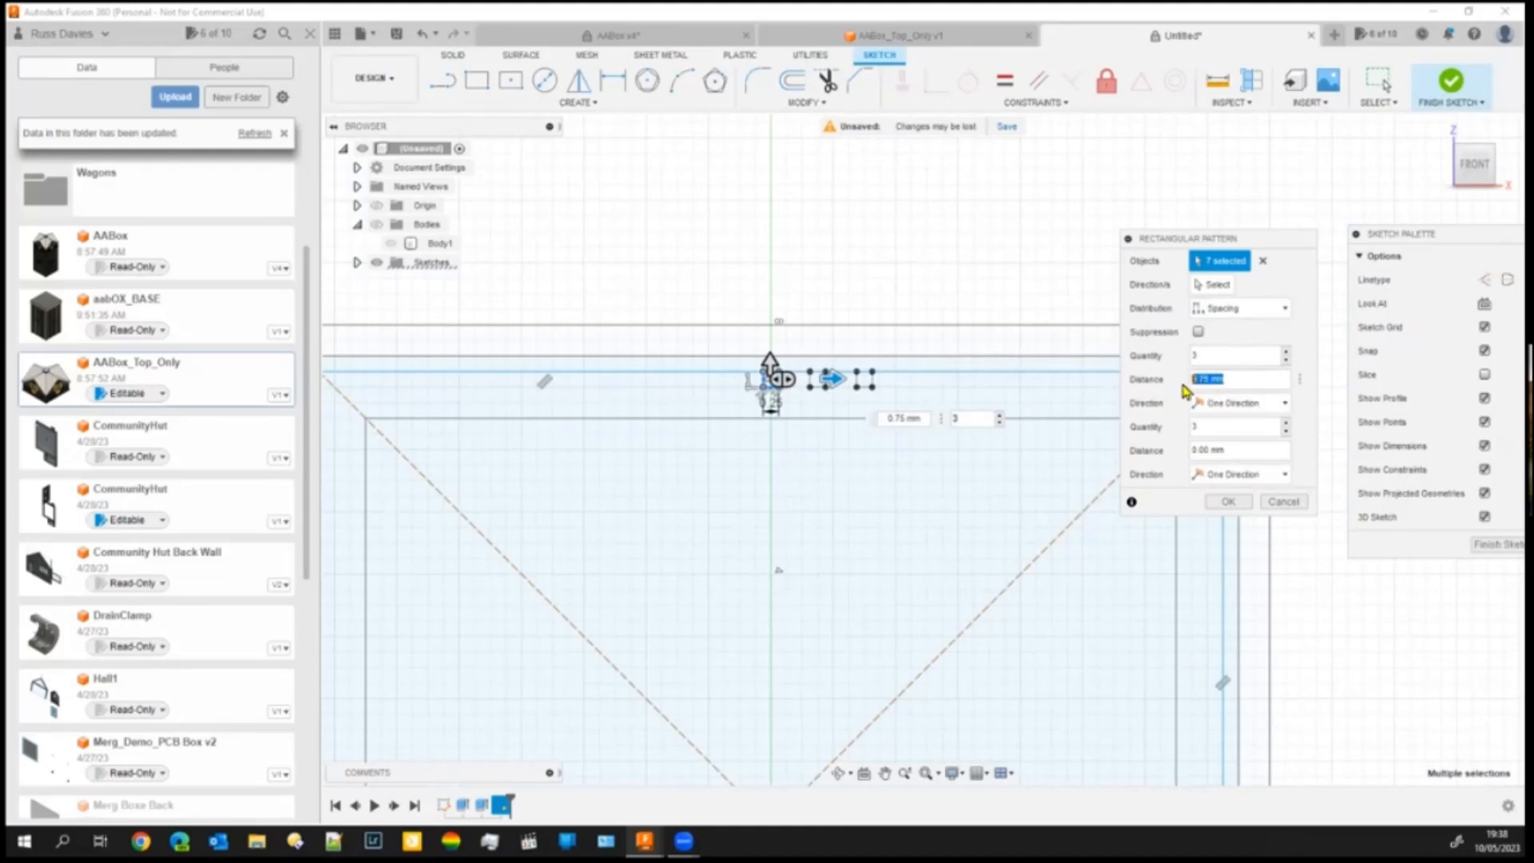
type("1.5")
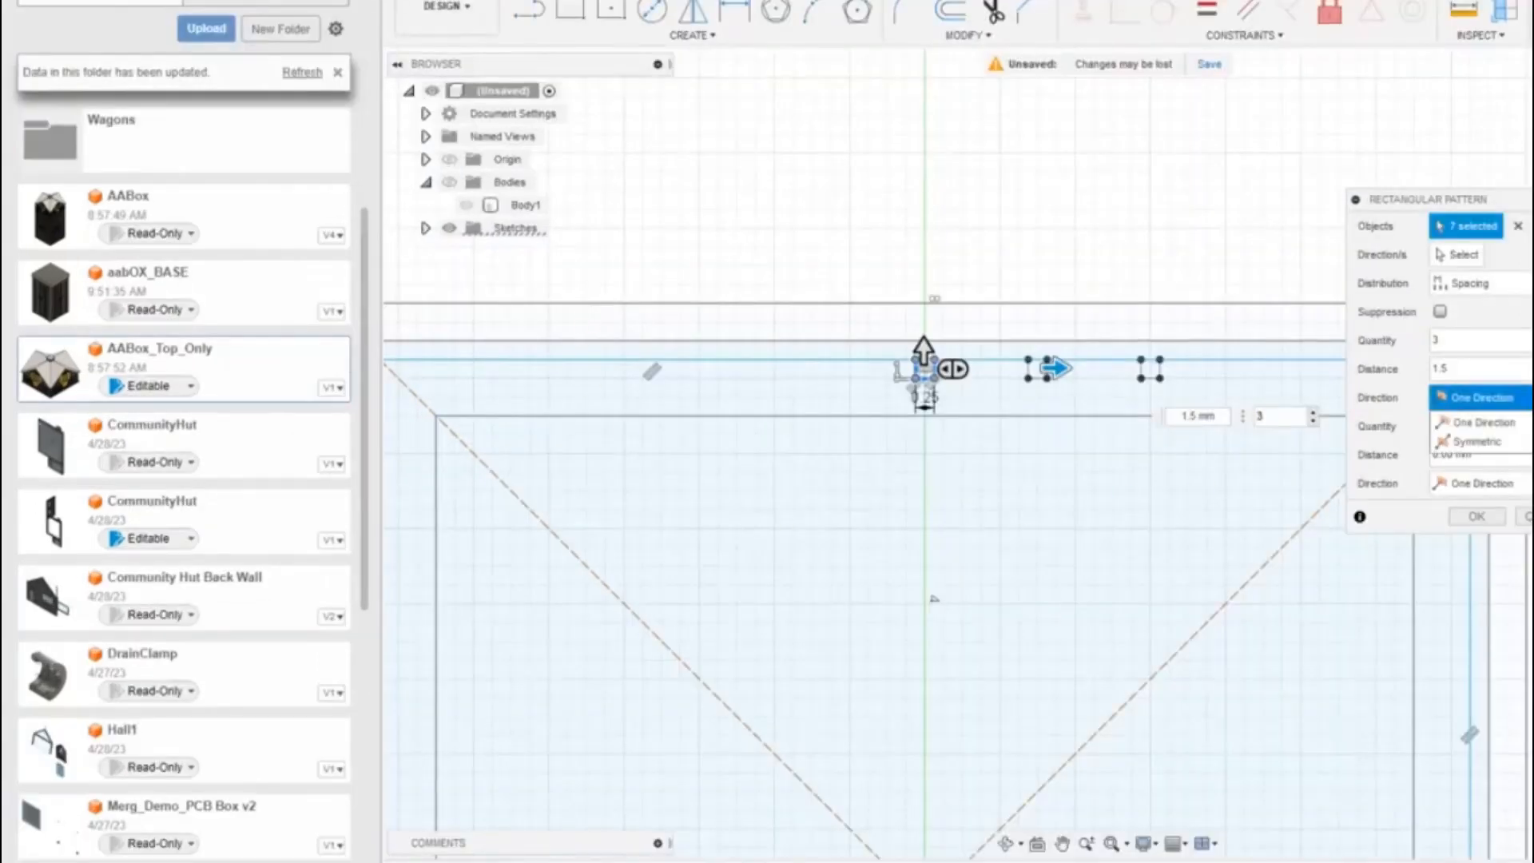
- Make the notch pattern symmetric in the horizontal direction with a quantity of 9 and create it
left_click(1488, 441)
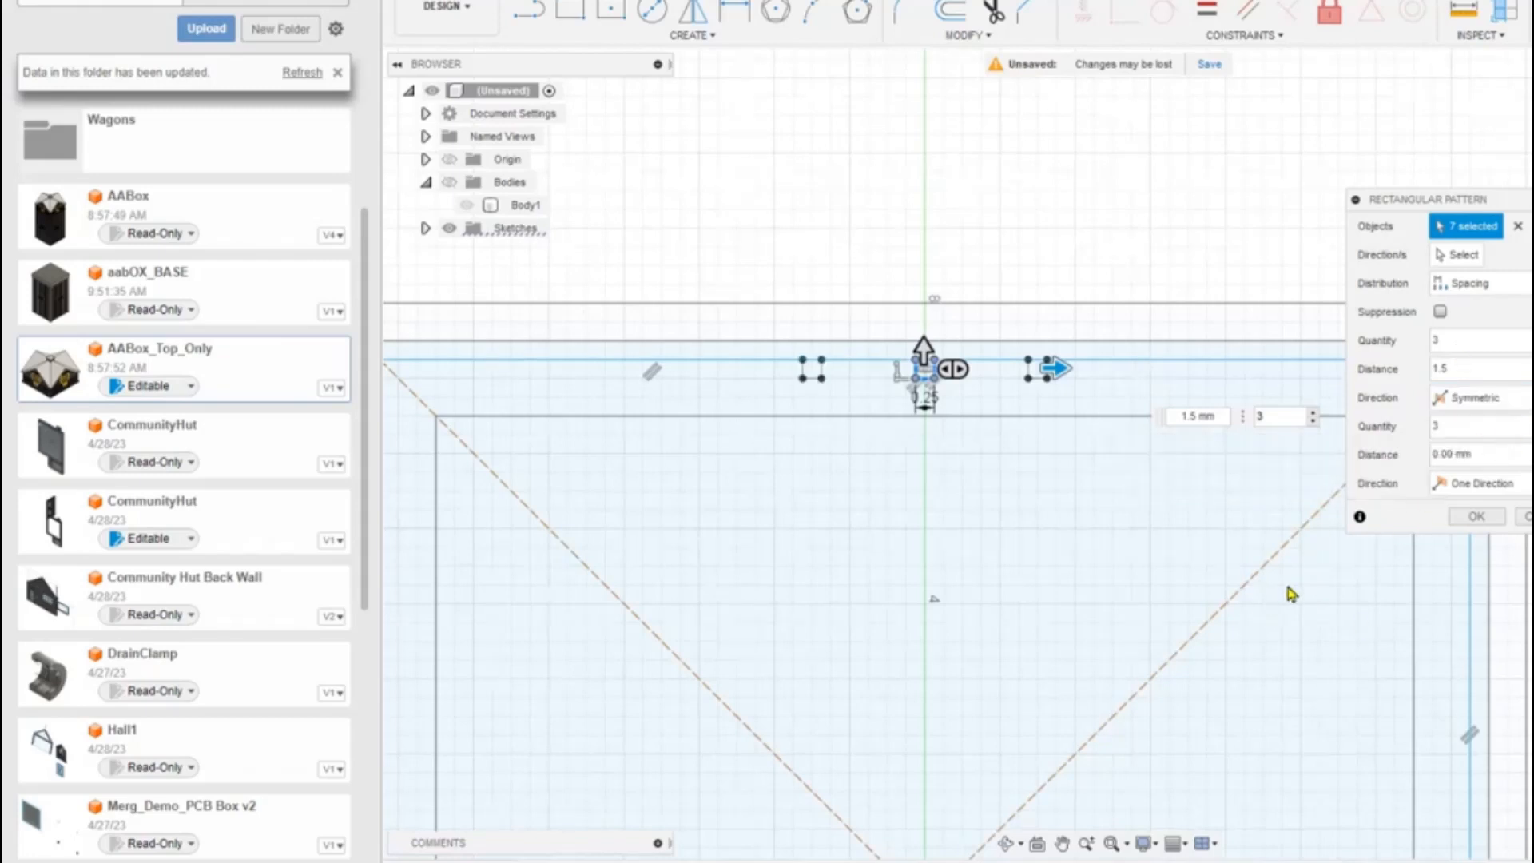
scroll(1288, 590, "down", 2)
mouse_move(1272, 585)
middle_mouse_down()
mouse_move(1058, 634)
mouse_move(1162, 511)
middle_mouse_up()
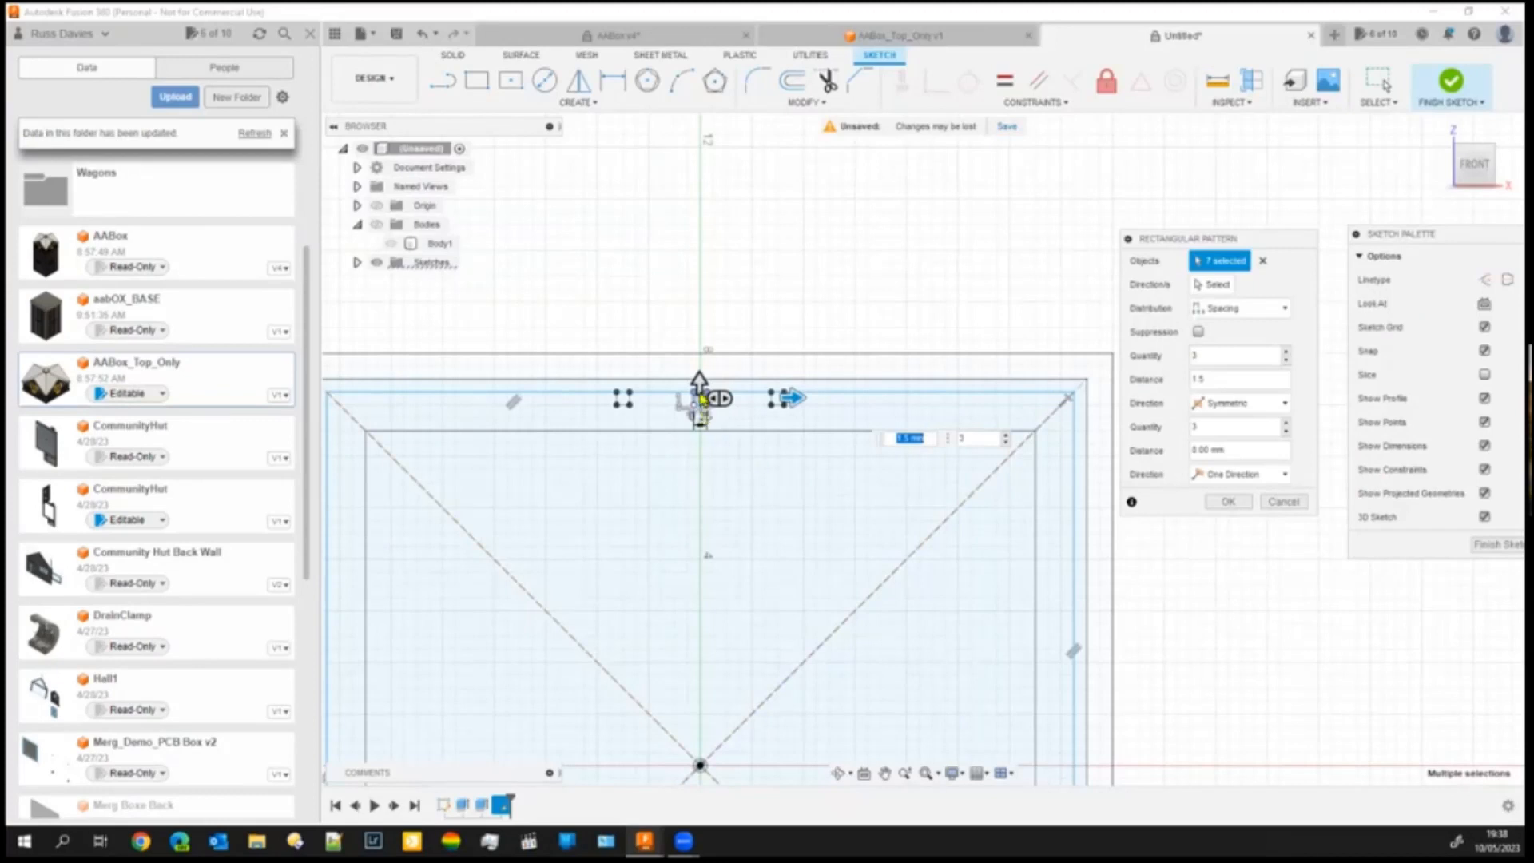
key("Tab")
type("4")
key("Up")
key("Up")
key("Up")
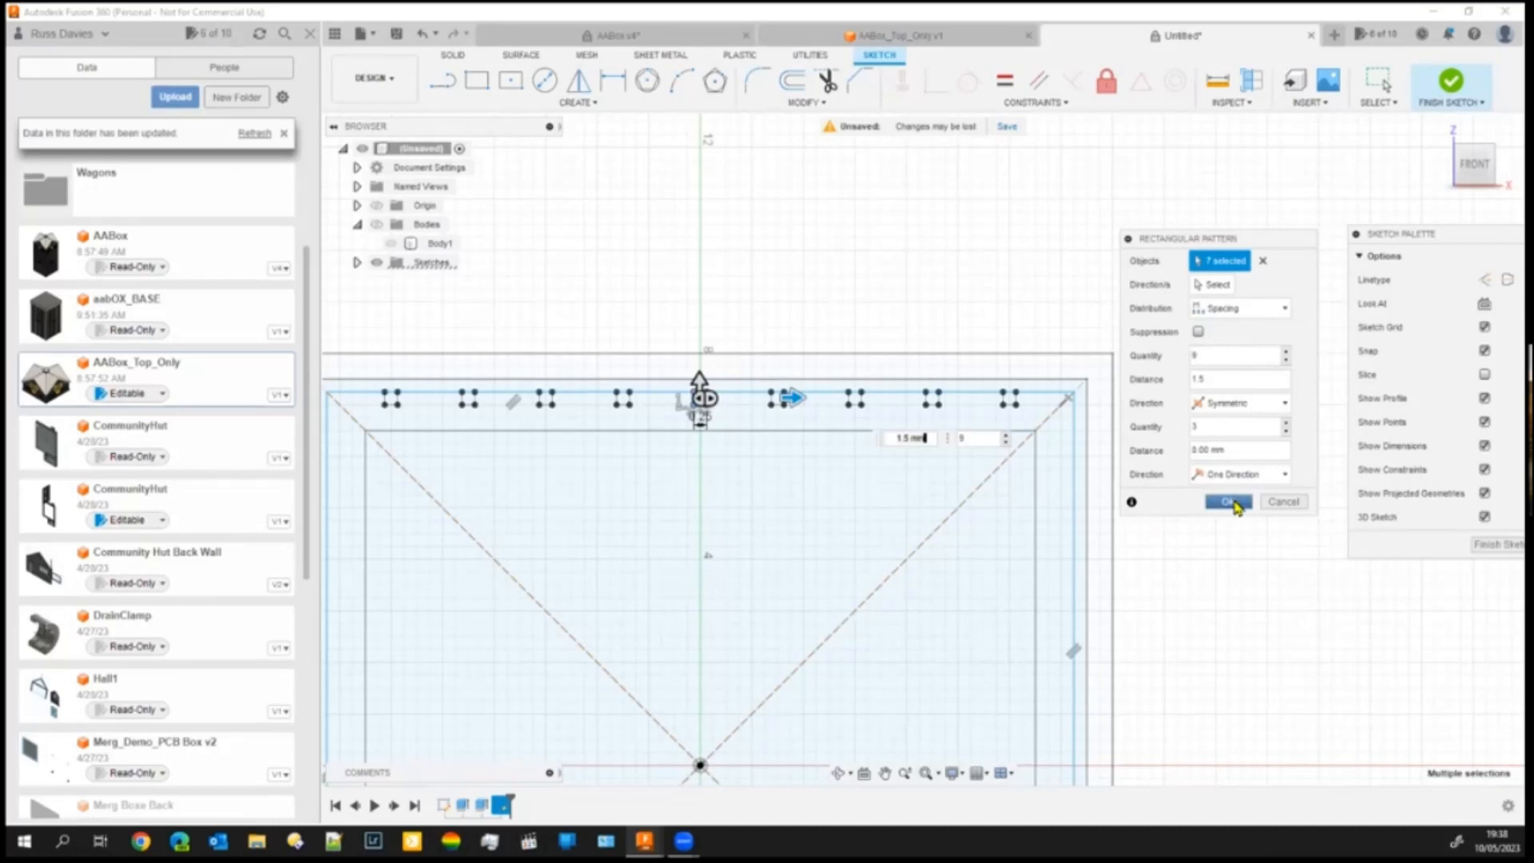
left_click(1231, 502)
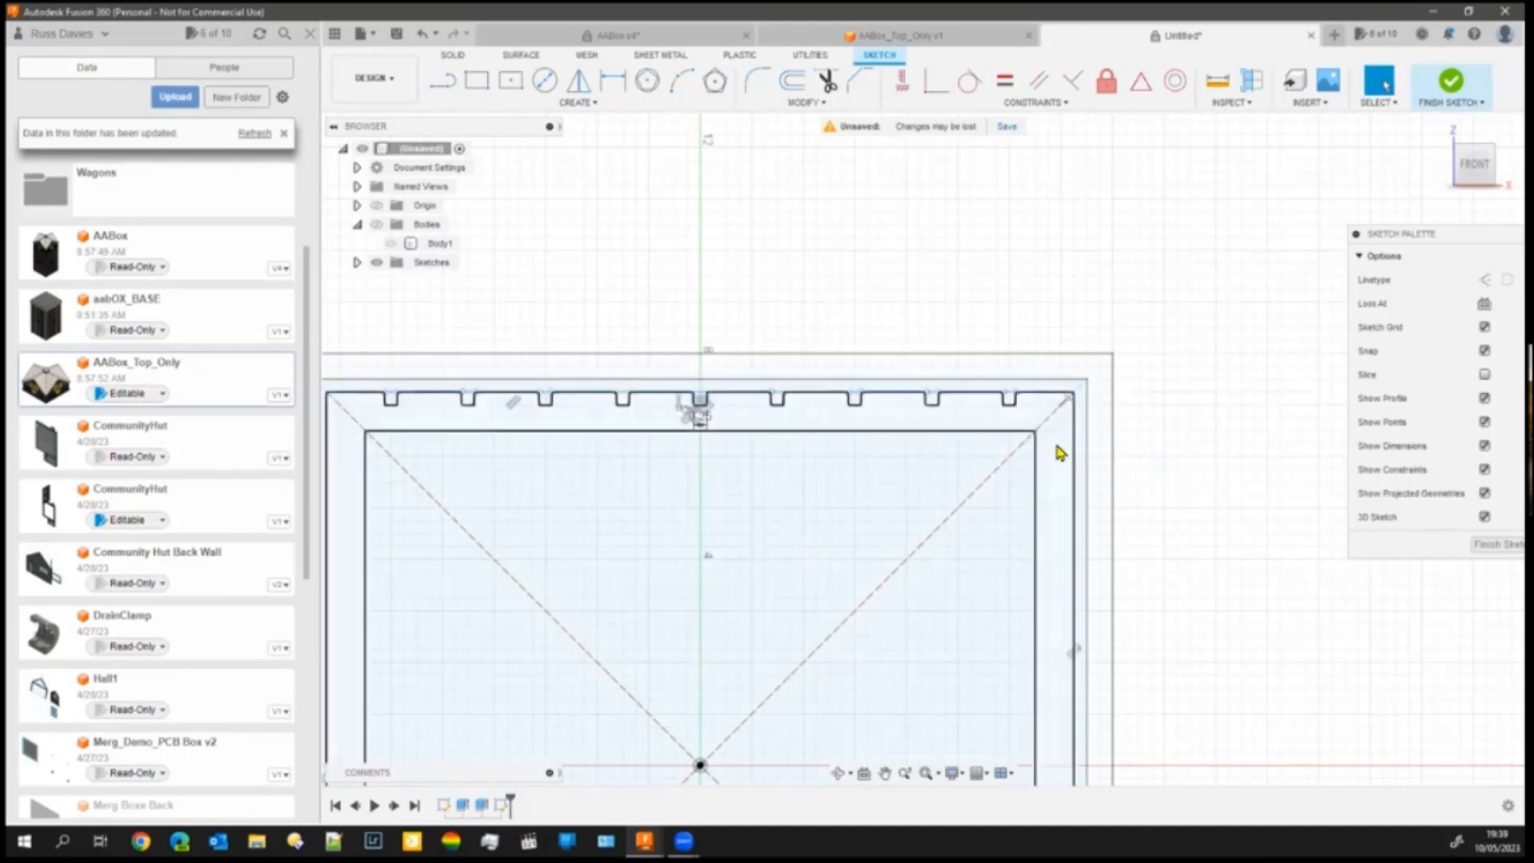
- Draw a 1 mm by 1 mm rectangle inward from the inner frame's upper right corner
left_click(1003, 381)
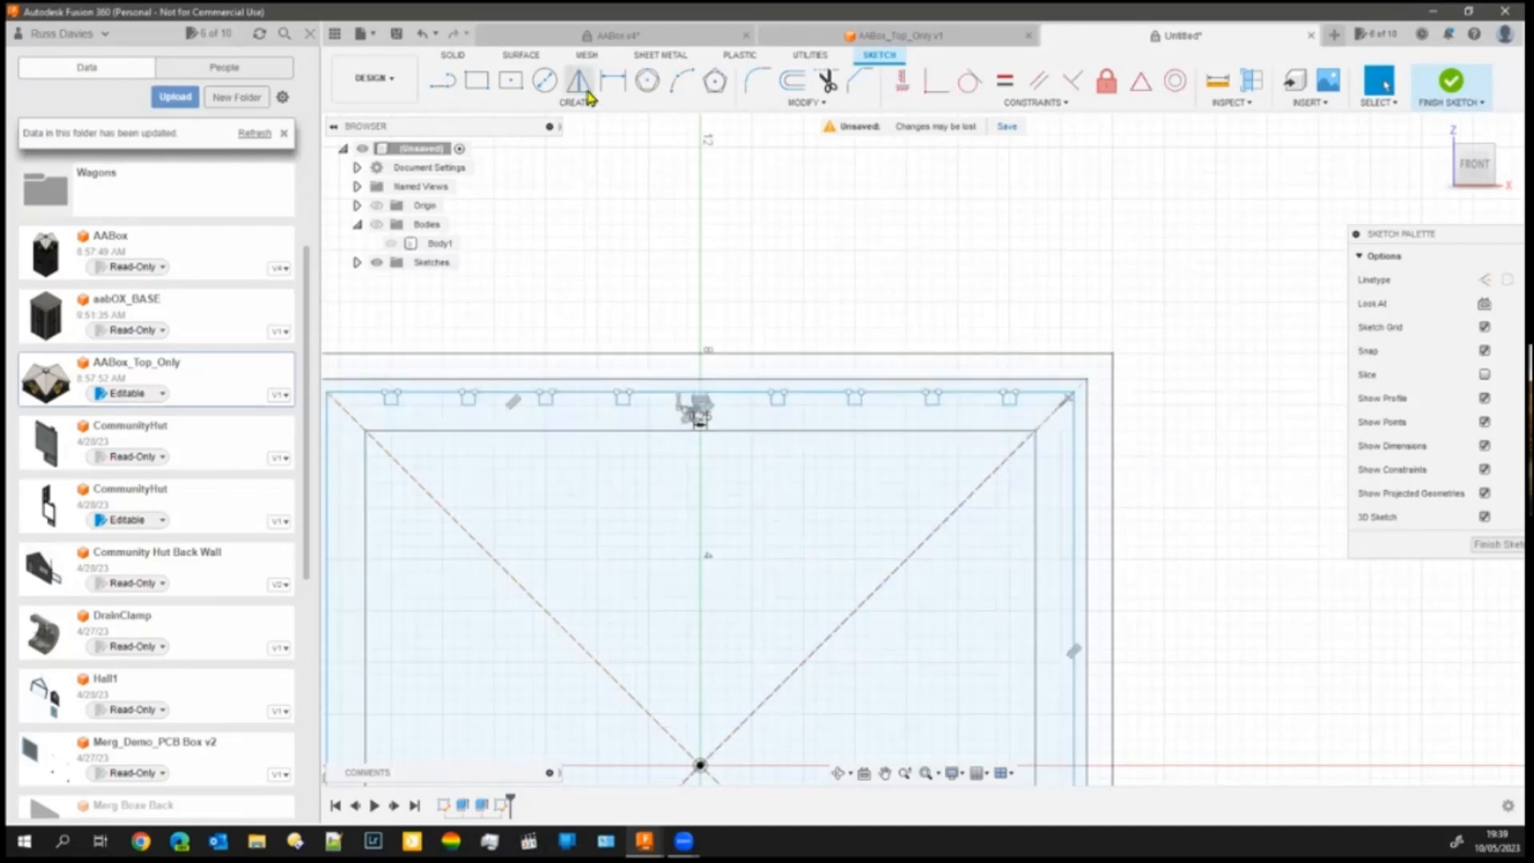
left_click(476, 81)
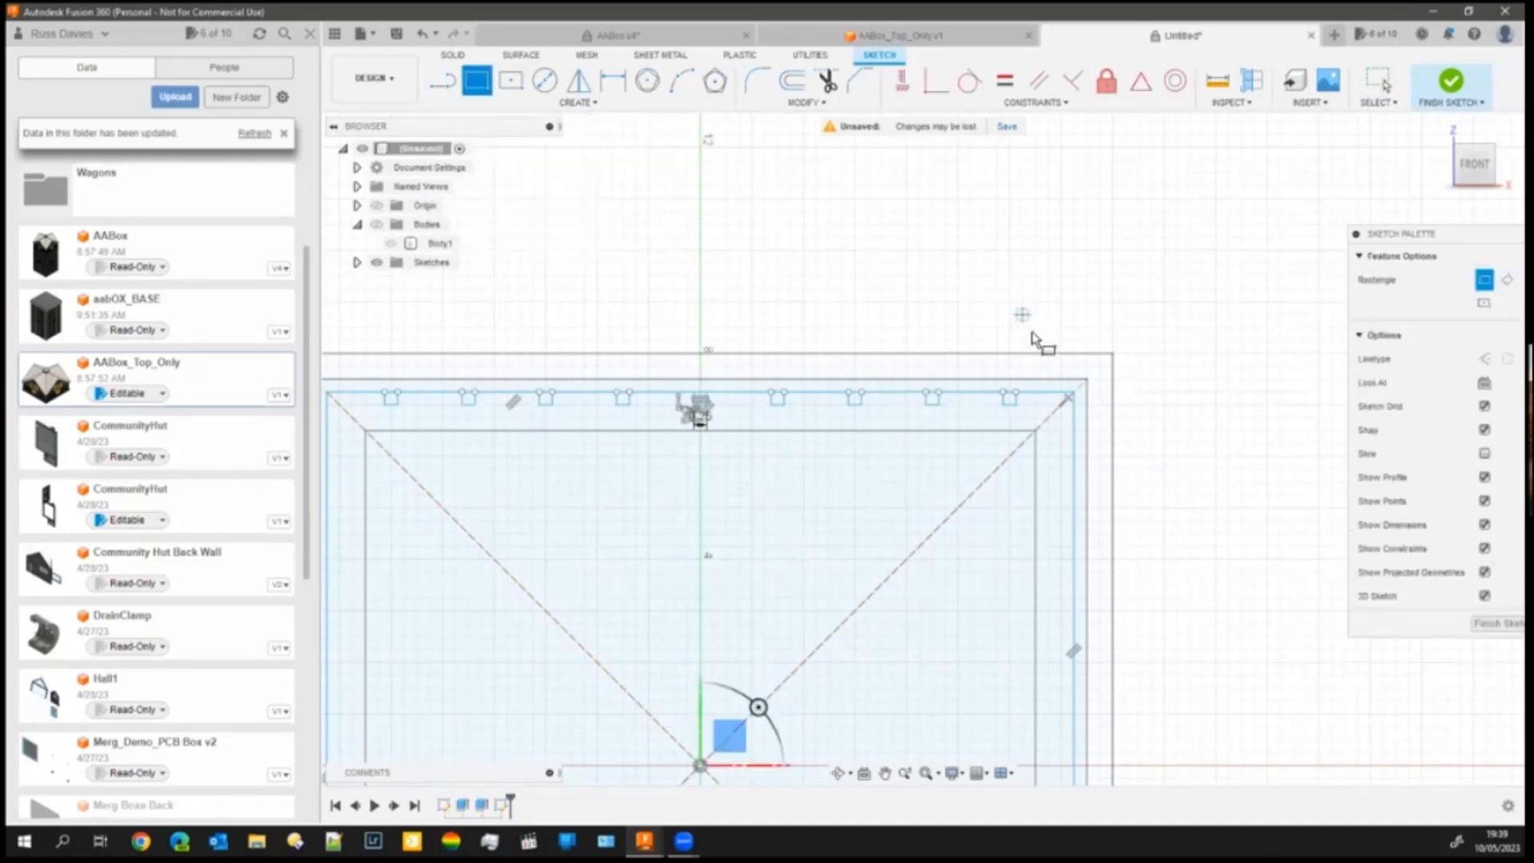
scroll(1083, 375, "up", 5)
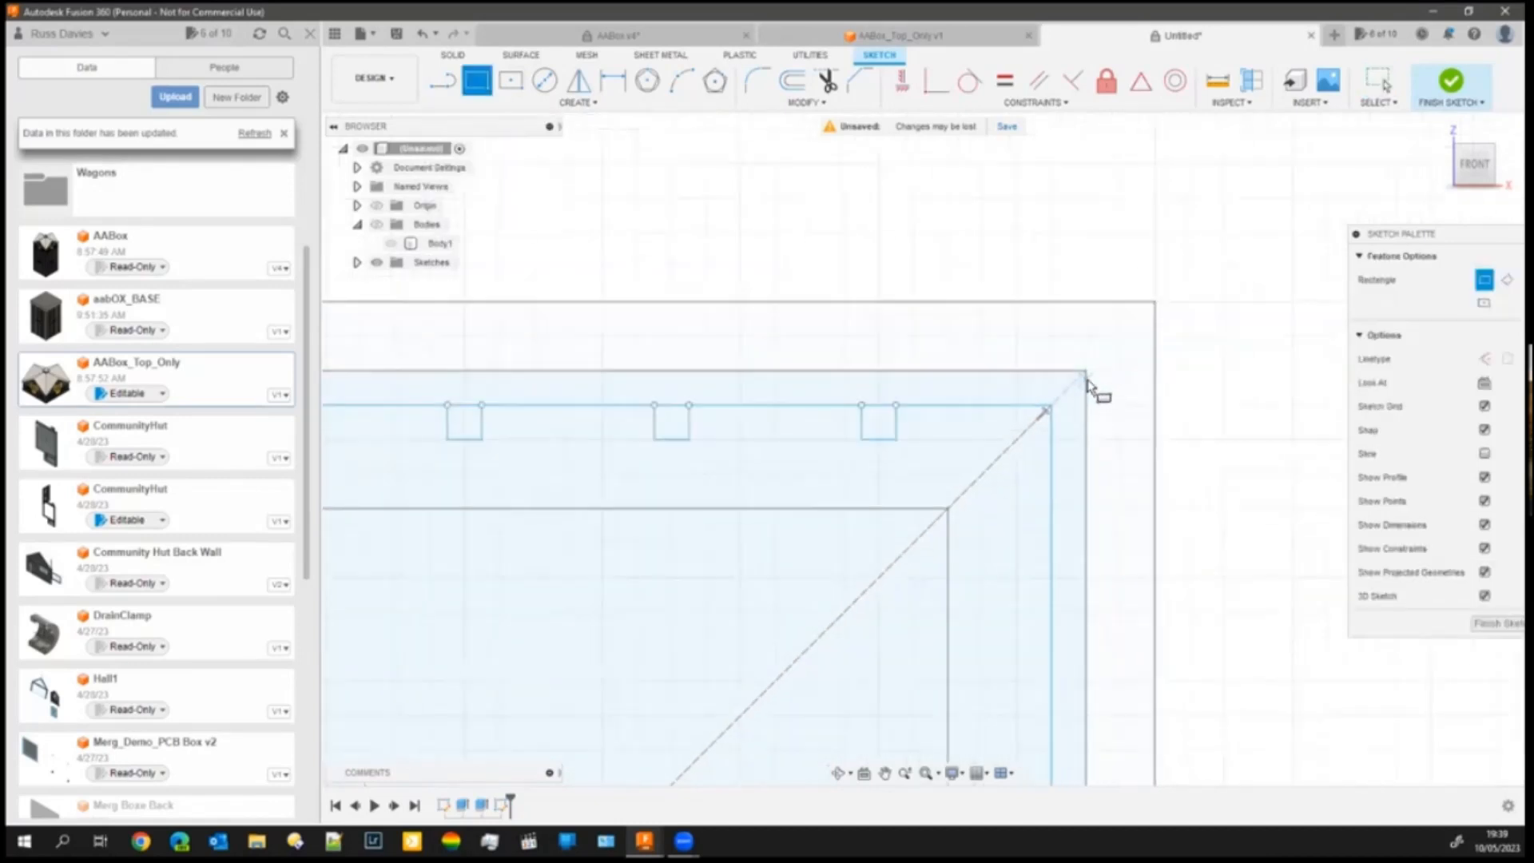
left_click(1086, 371)
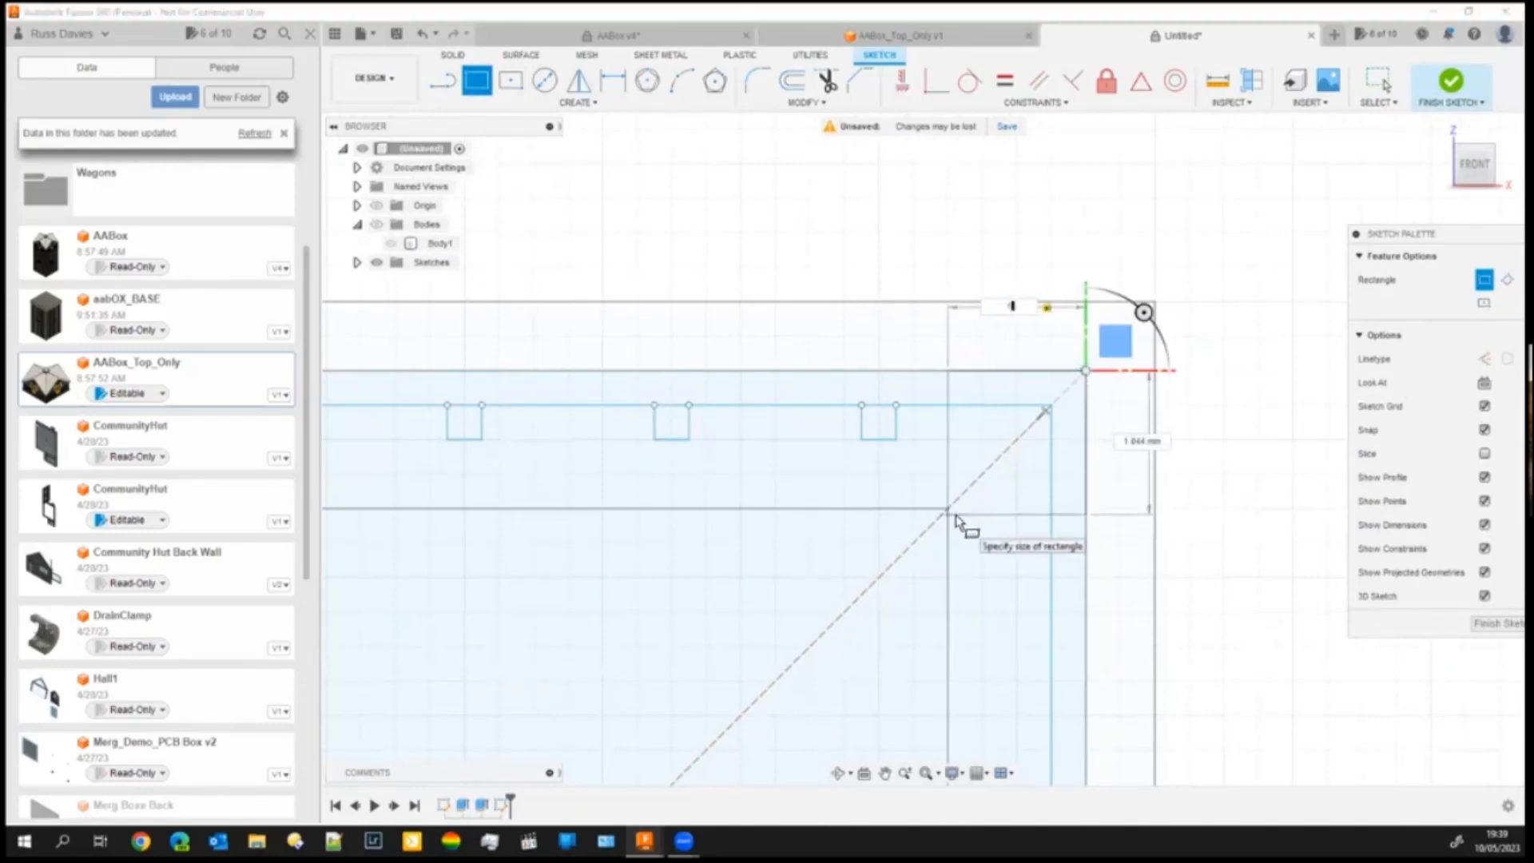
type("1")
key("Tab")
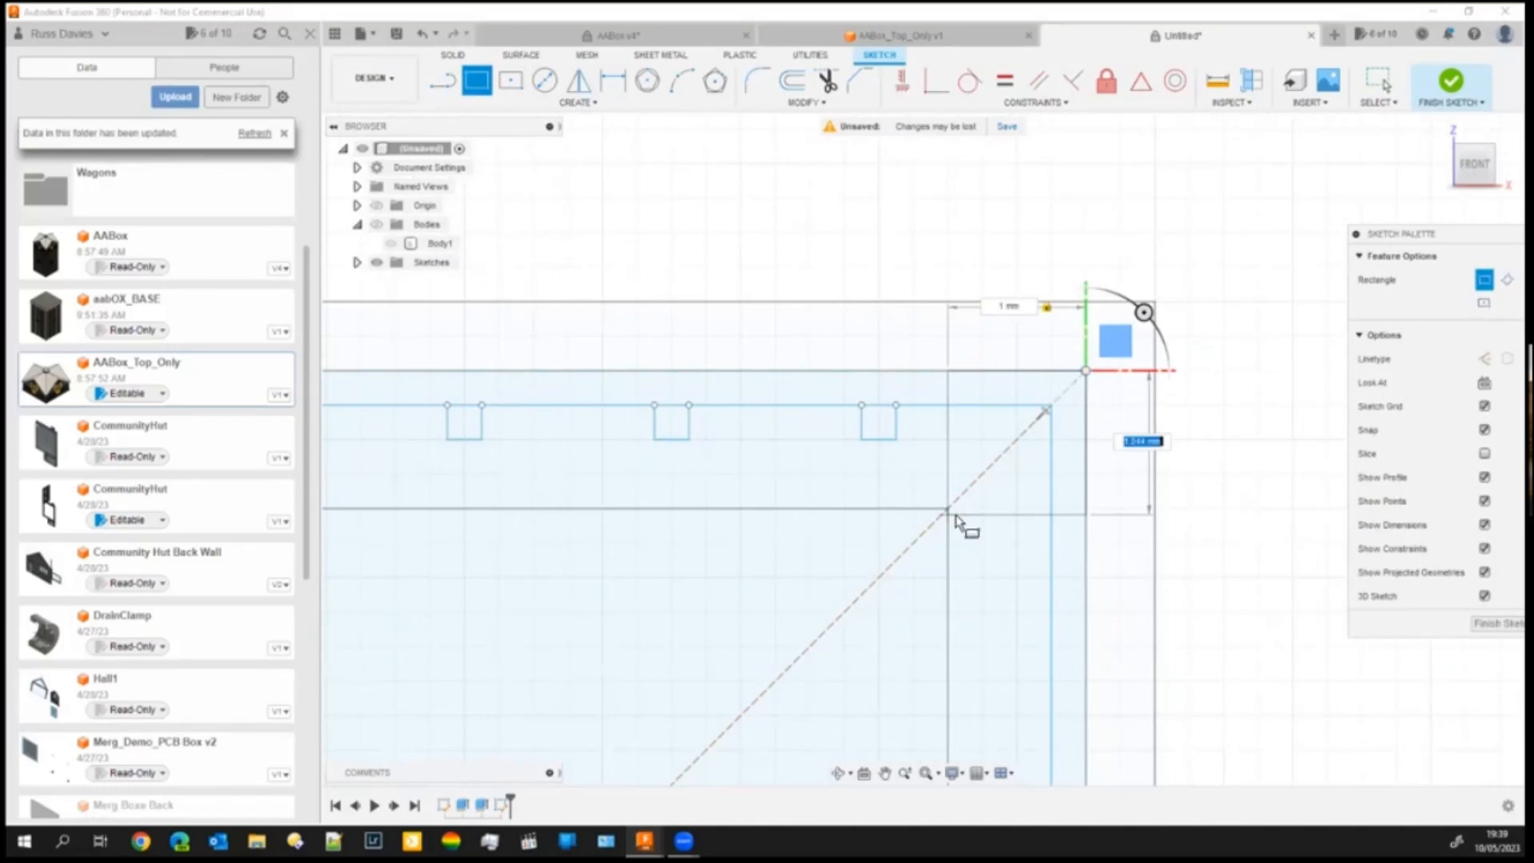
type("1")
key("Tab")
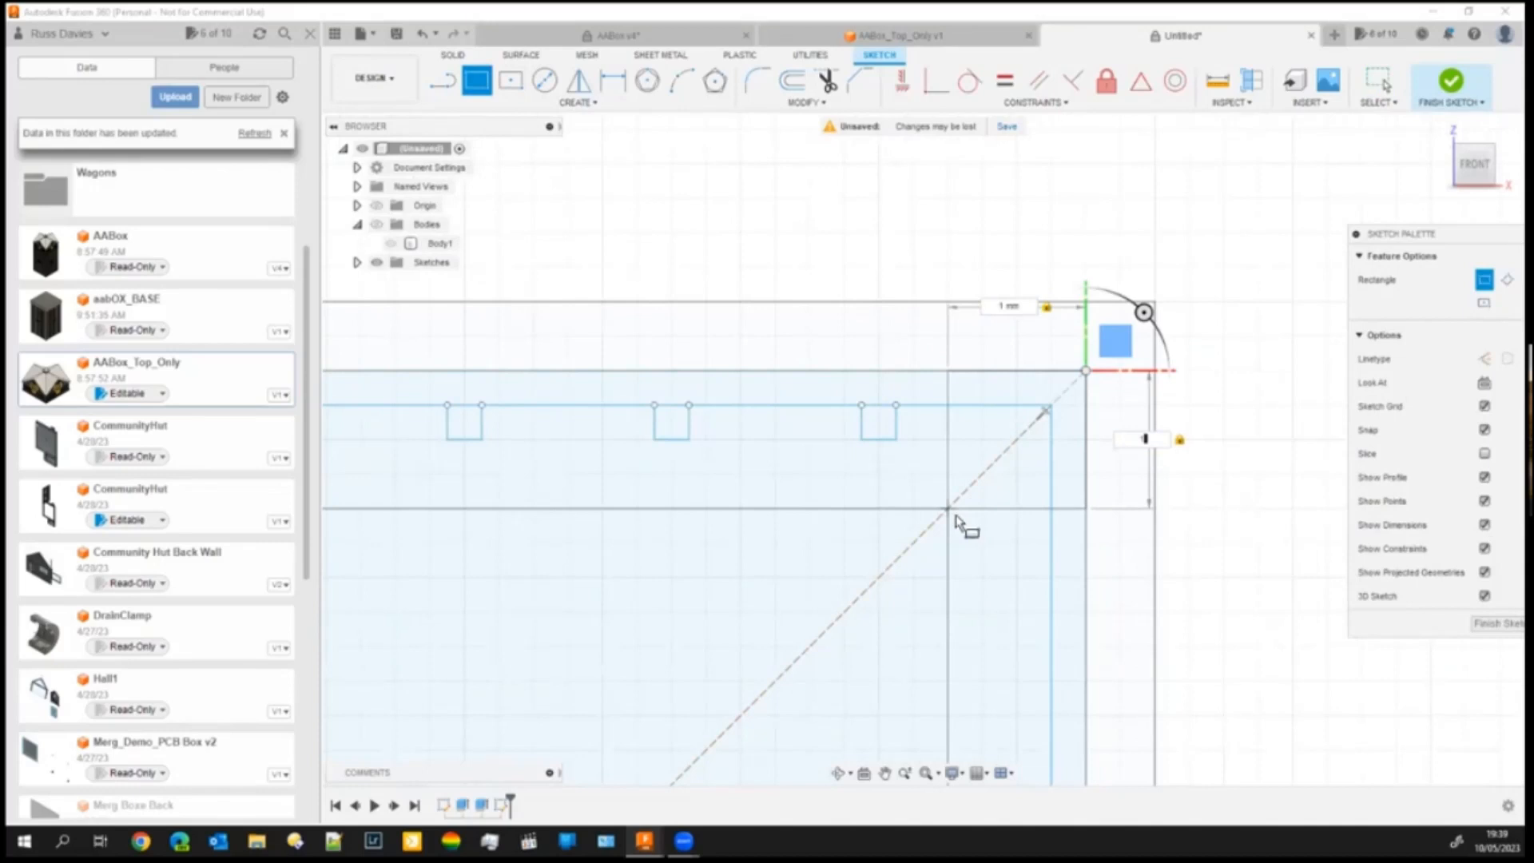
key("Return")
scroll(810, 573, "down", 4)
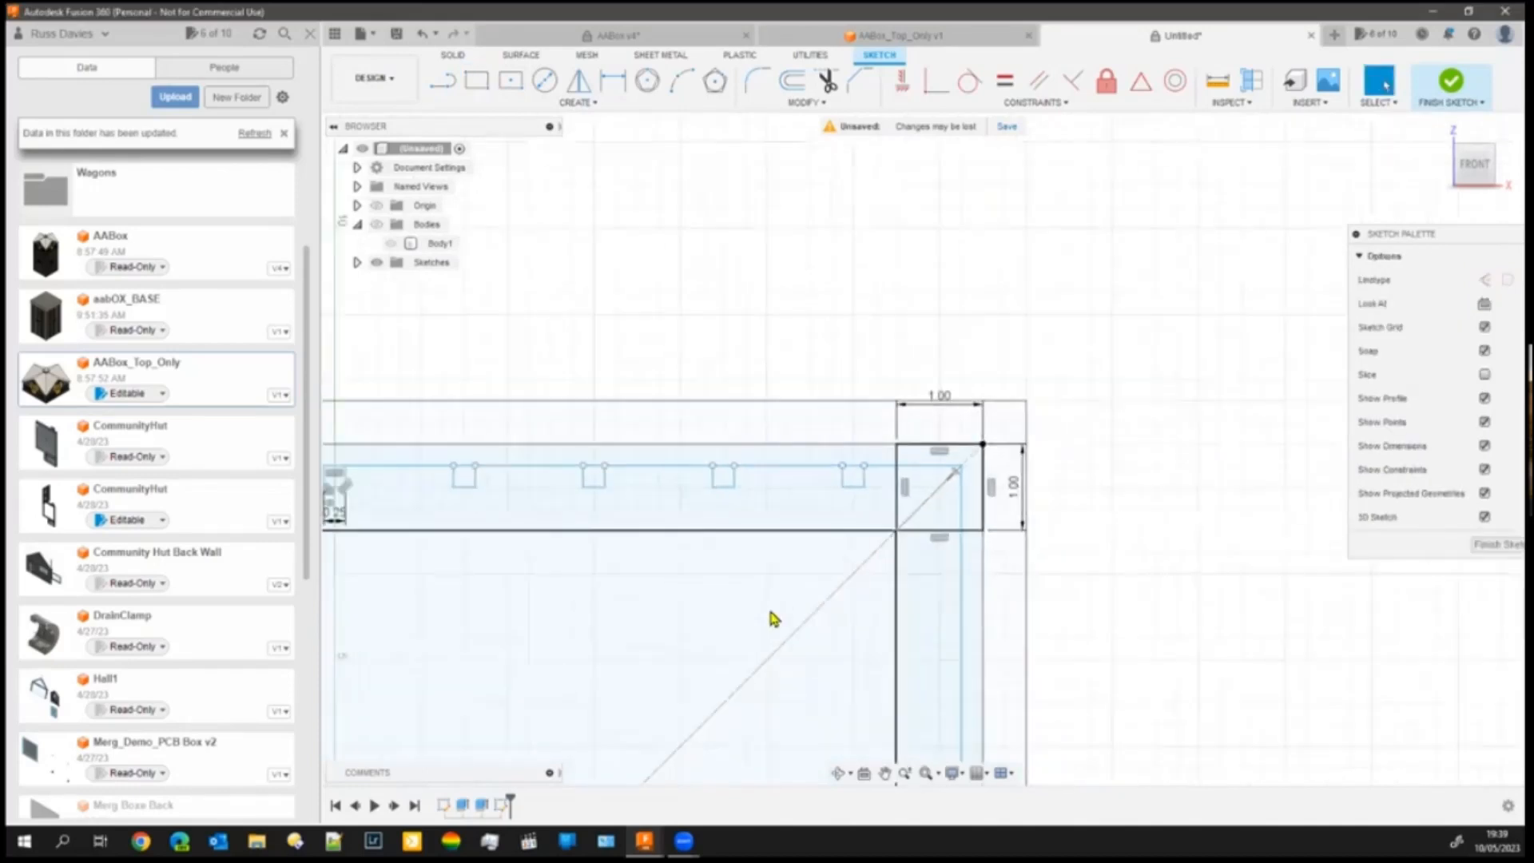
- Draw a matching 1 mm by 1 mm rectangle inward from the inner frame's upper left corner
middle_click_drag(827, 596, 1318, 484)
scroll(1159, 537, "down", 1)
left_click(479, 82)
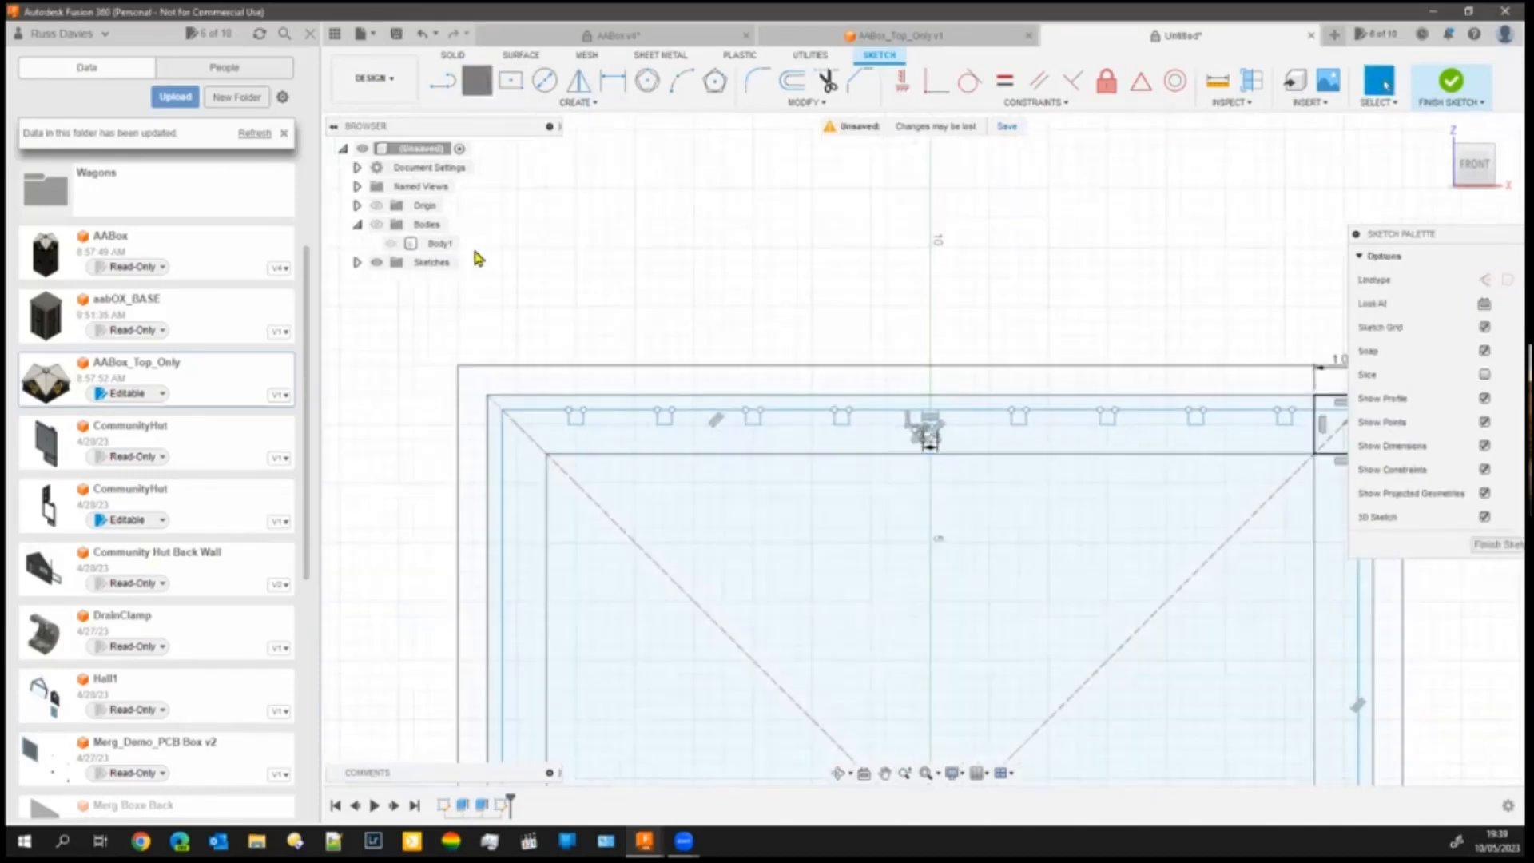
left_click(487, 397)
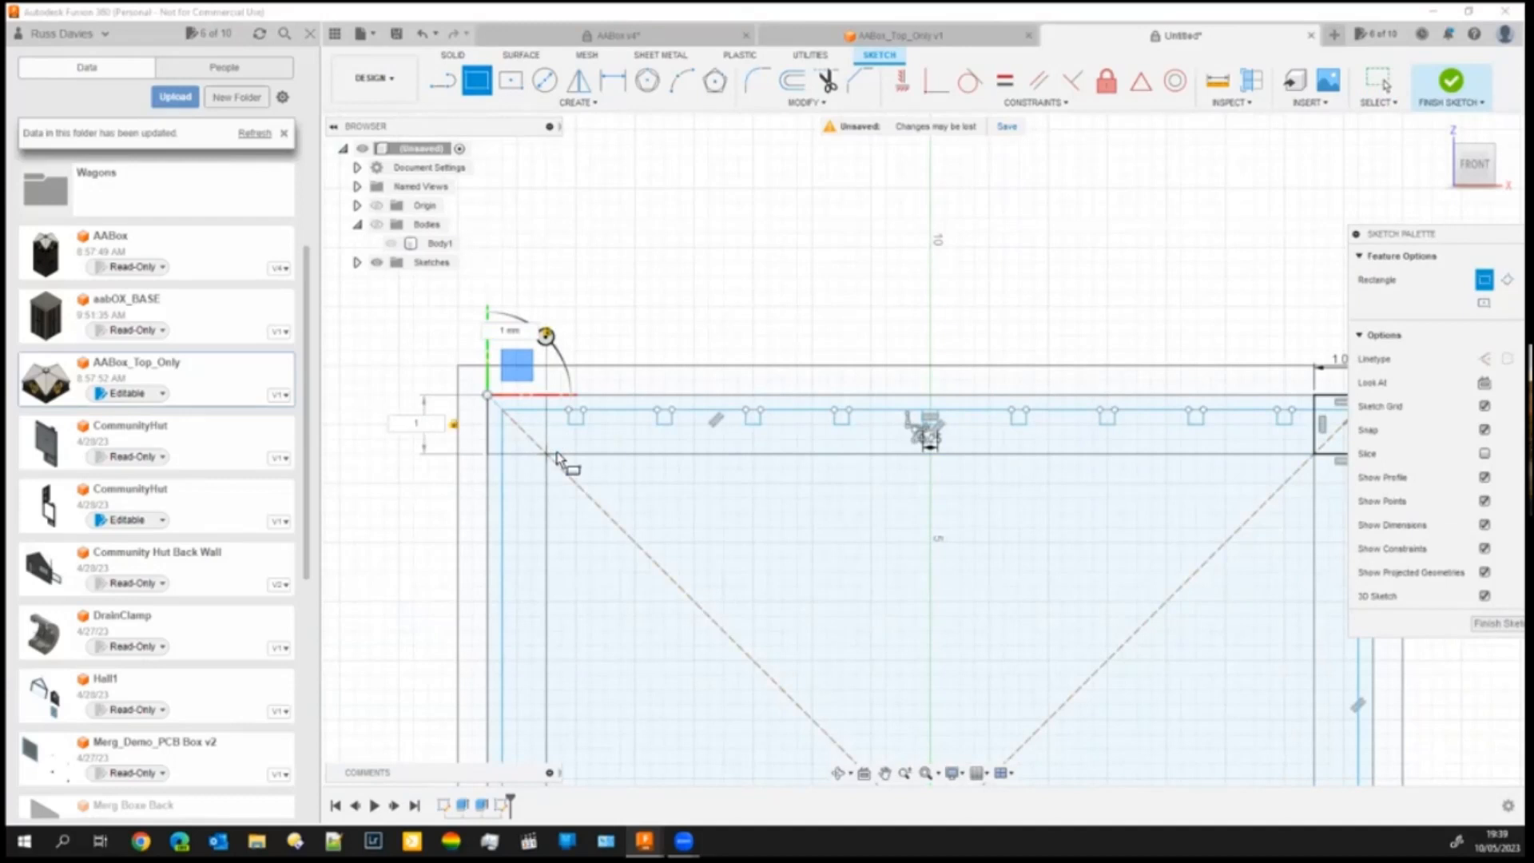
left_click(557, 455)
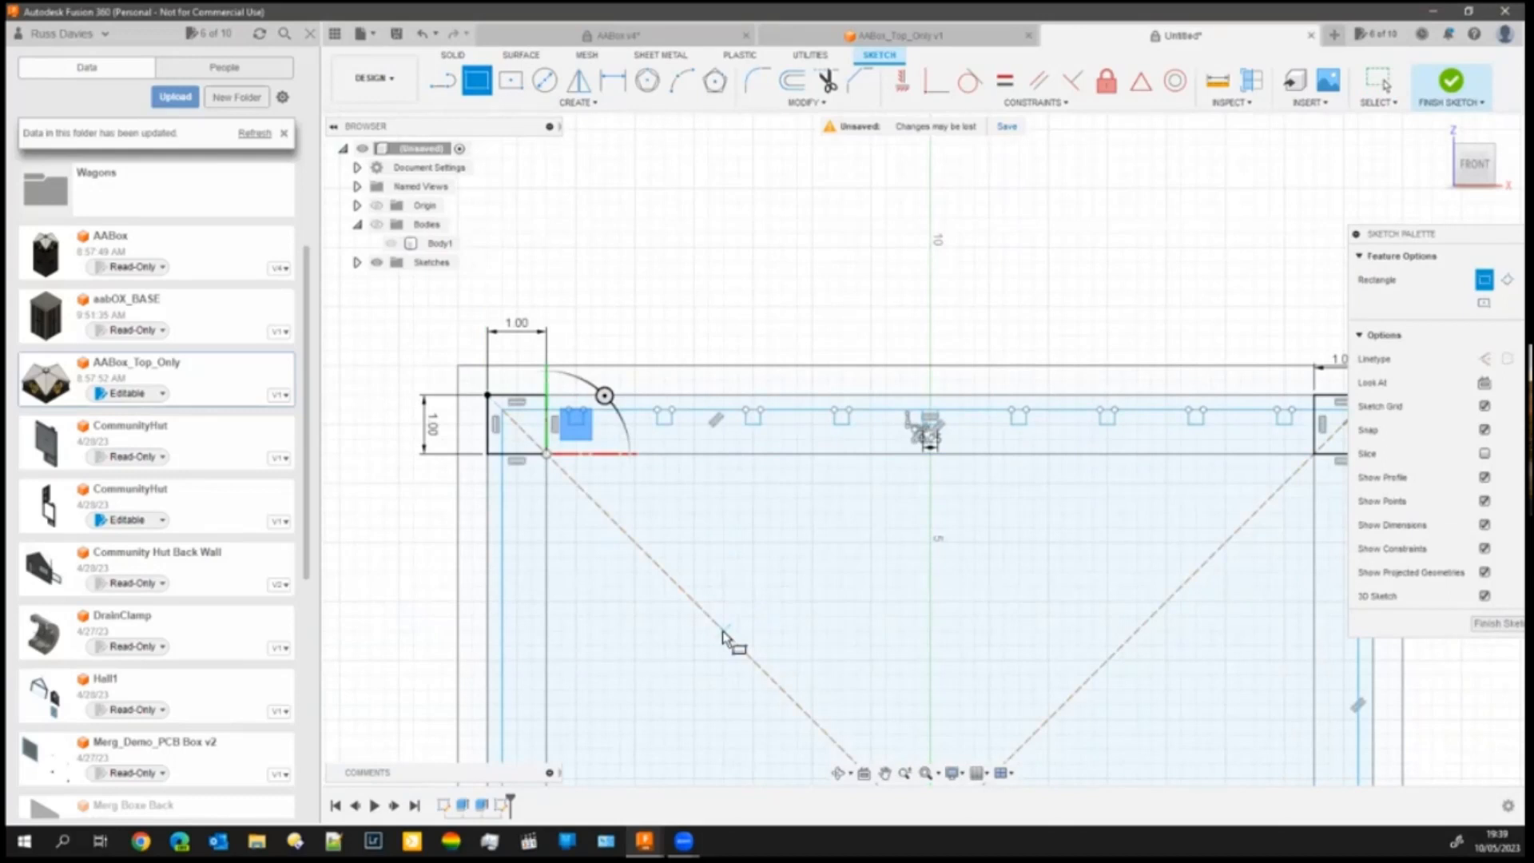
scroll(723, 640, "down", 2)
middle_click_drag(720, 558, 643, 452)
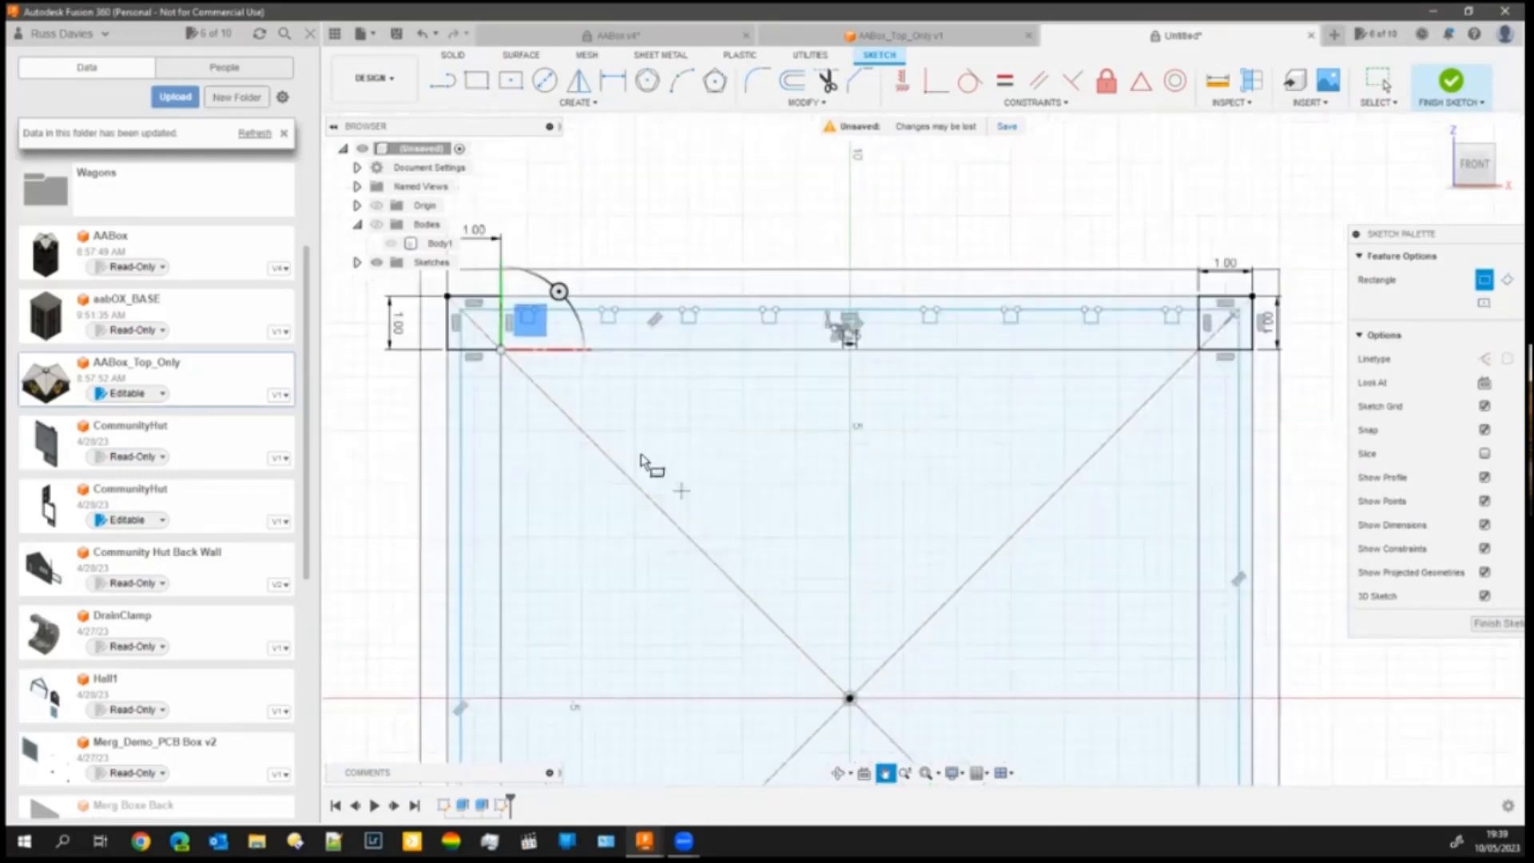
scroll(583, 479, "down", 1)
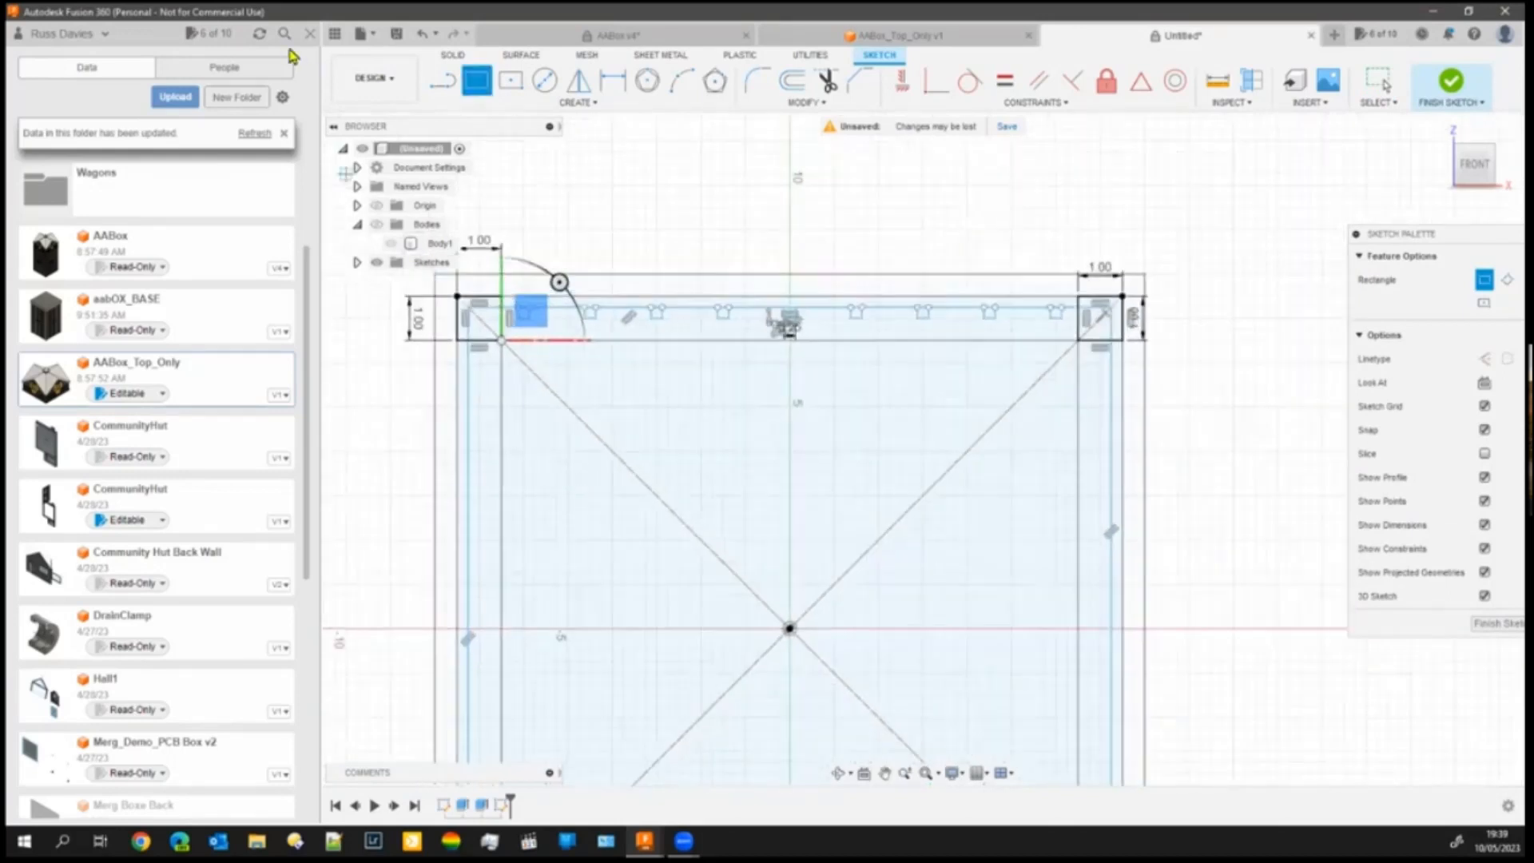
- Hide the data panel and trim away the two vertical sides and the lower side of the inset square
left_click(336, 34)
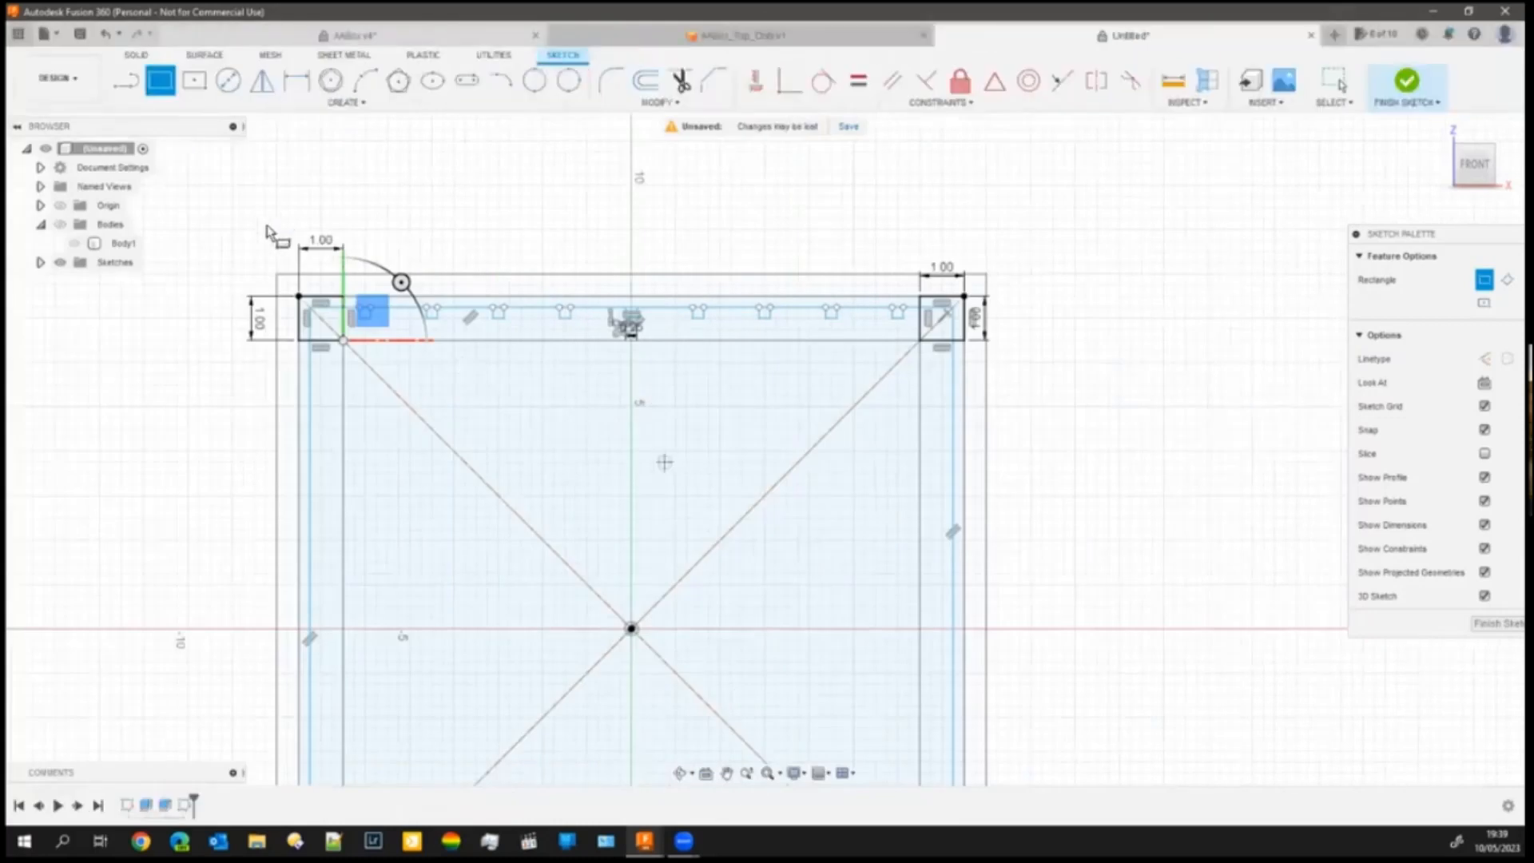
left_click(681, 82)
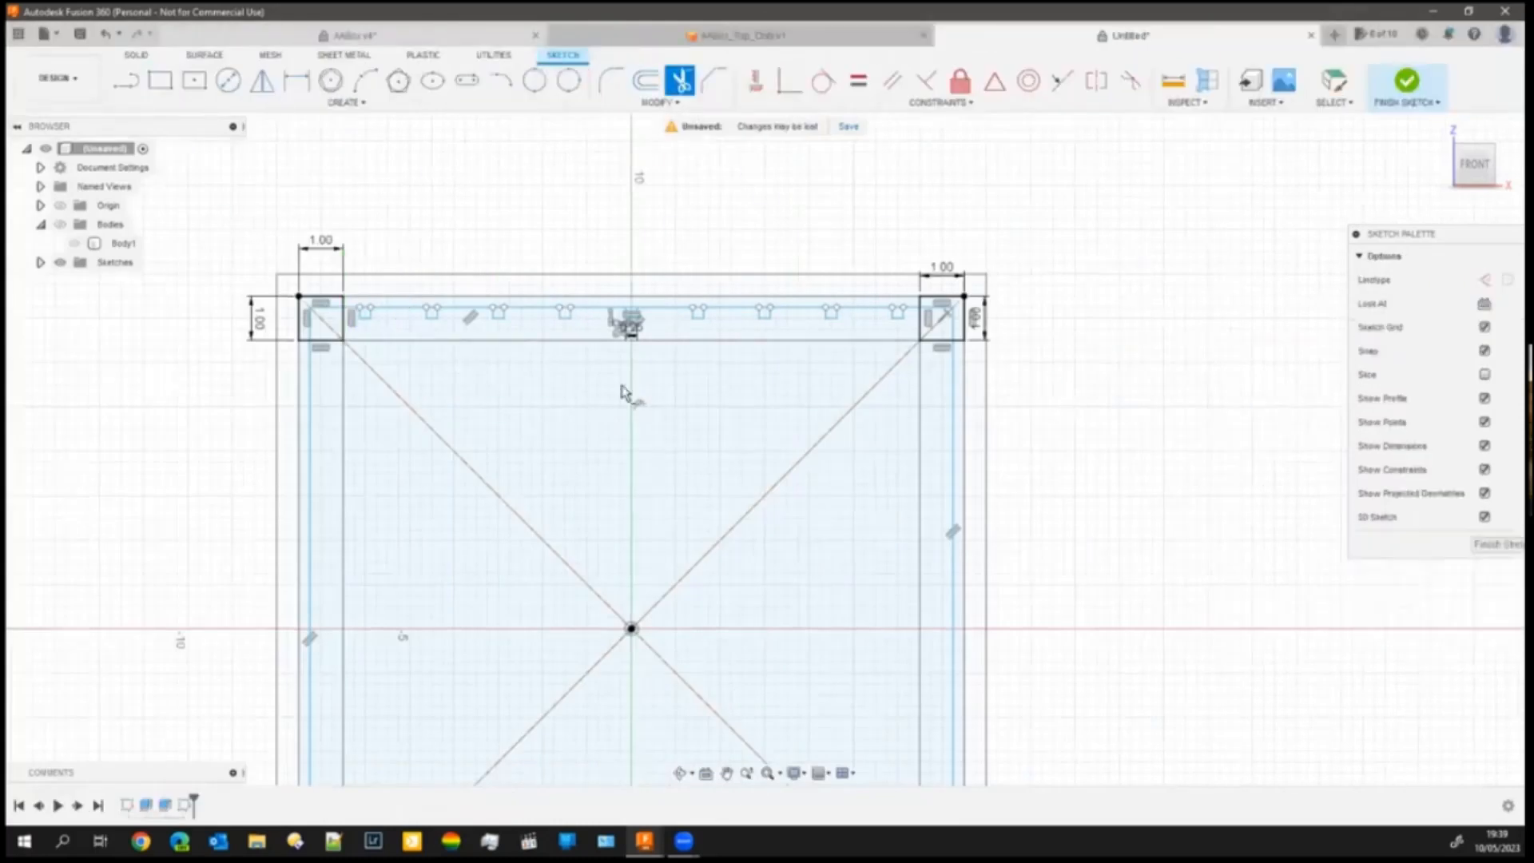
left_click(312, 486)
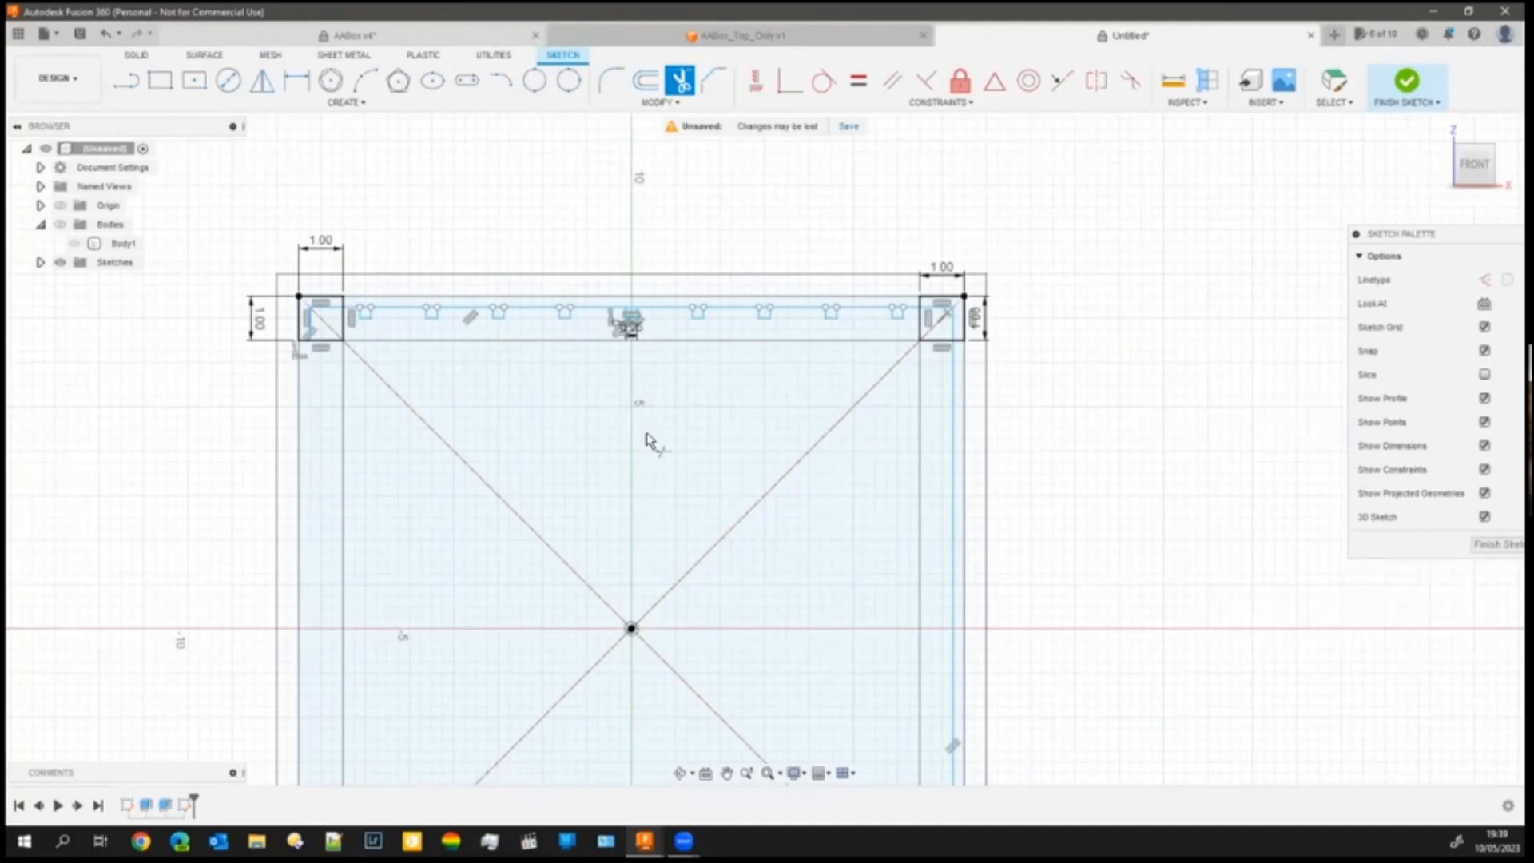
left_click(954, 512)
scroll(765, 629, "up", 1)
scroll(765, 629, "up", 2)
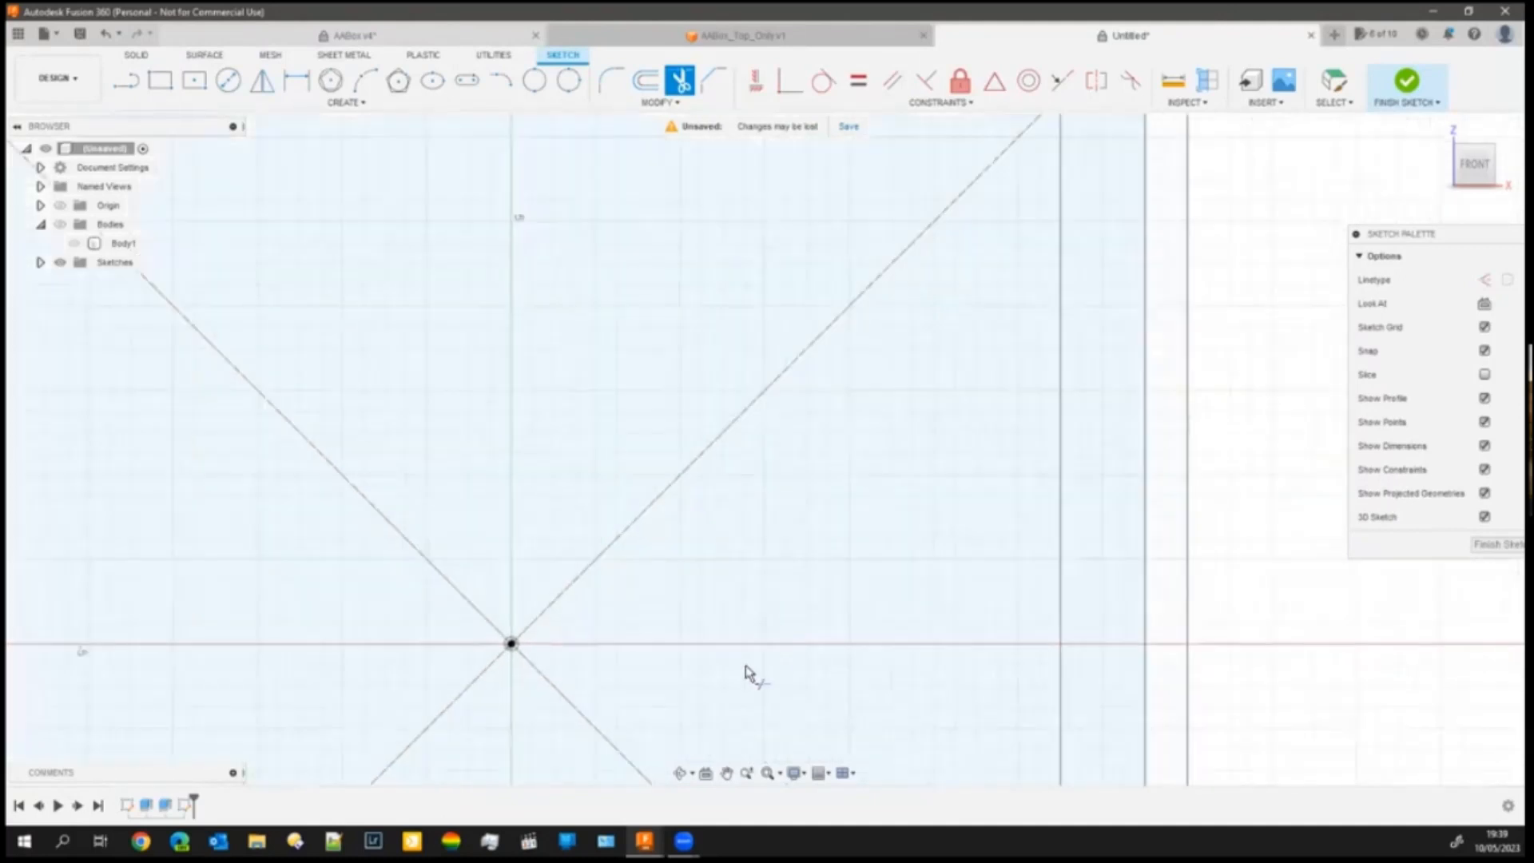
scroll(740, 445, "down", 4)
left_click(706, 674)
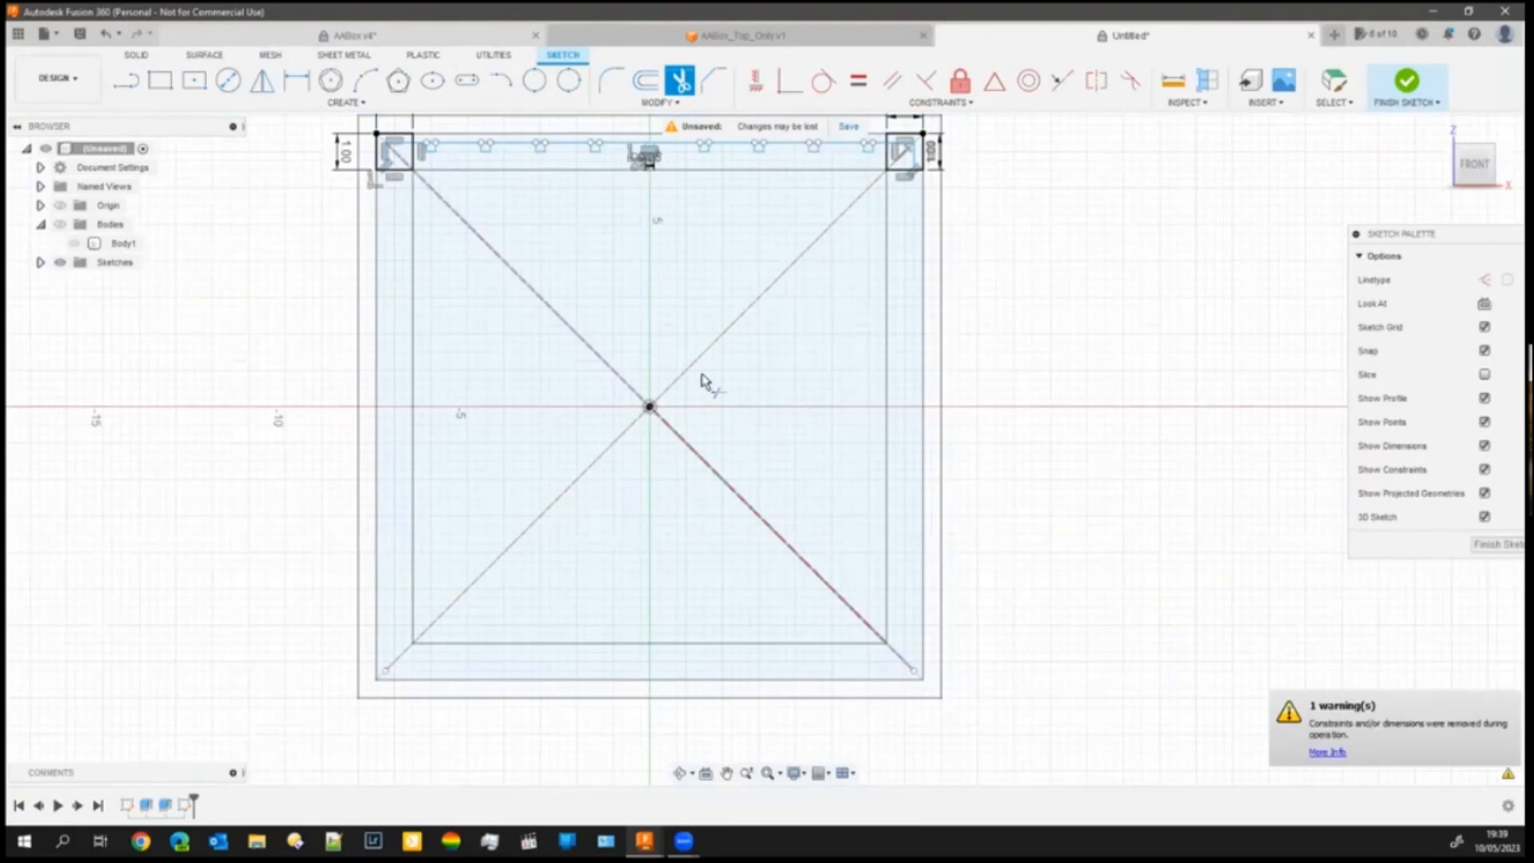
- Trim the leftover vertical segment of the inset square inside the upper right corner square
mouse_move(630, 439)
middle_mouse_down()
mouse_move(897, 479)
mouse_move(905, 462)
middle_mouse_up()
scroll(900, 483, "down", 1)
scroll(863, 418, "up", 5)
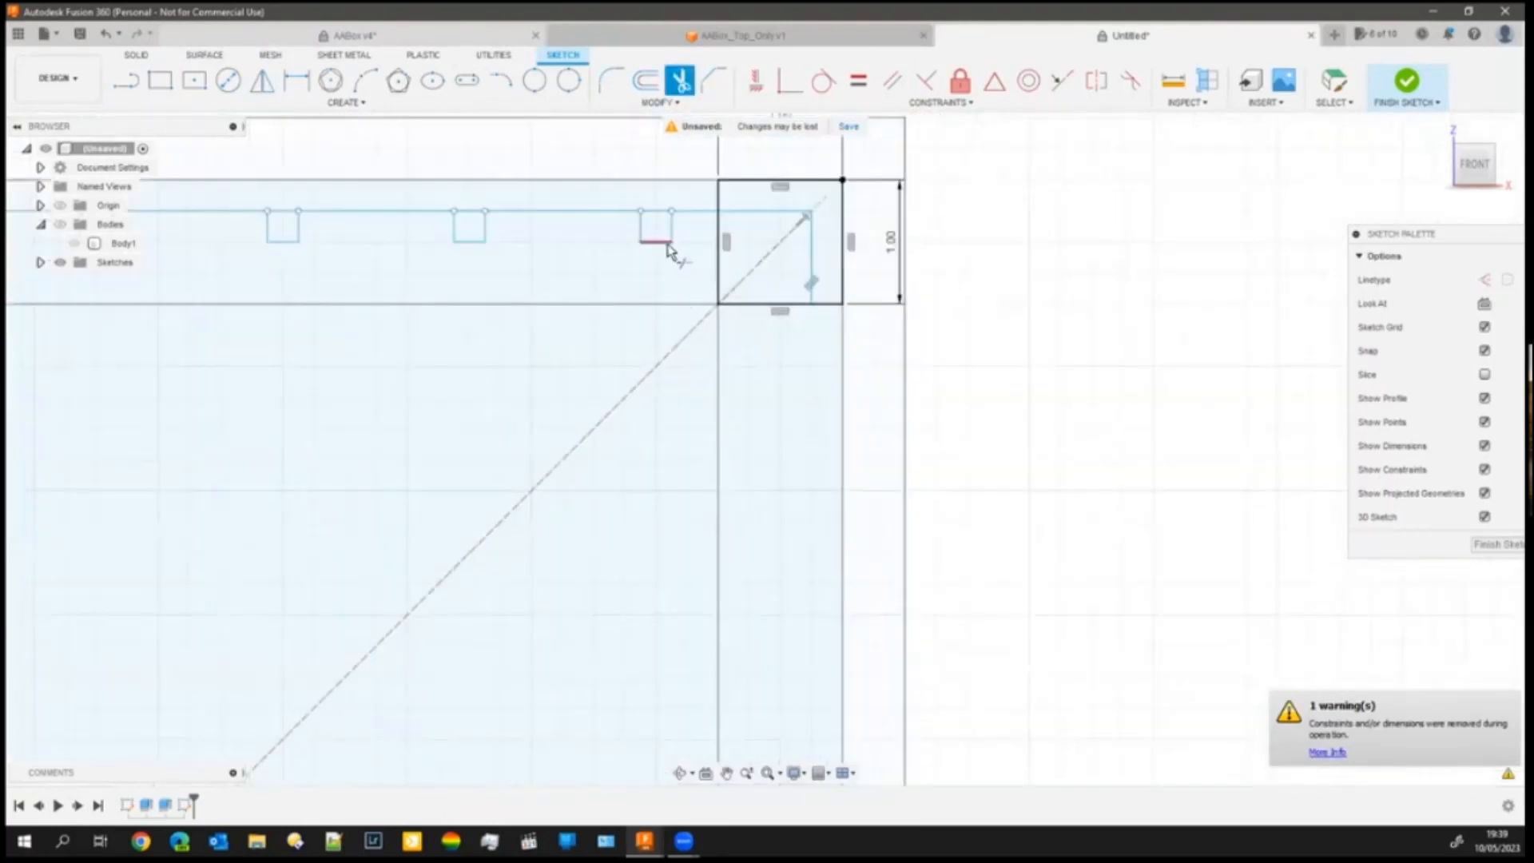
left_click(812, 269)
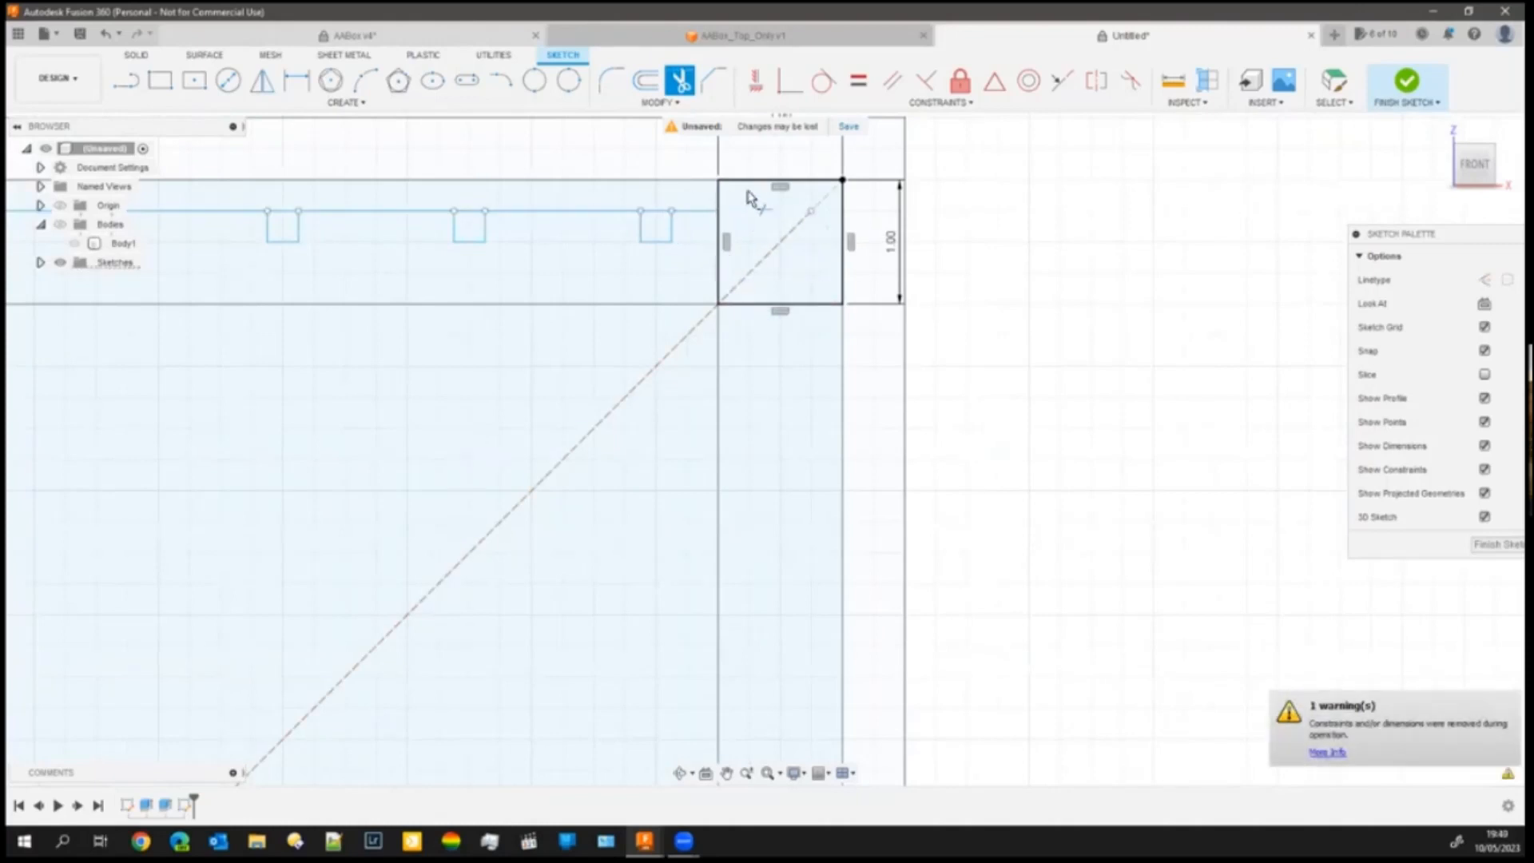
- Trim the leftover segments in the upper left corner square and both squares' inner sides below the notched line, and finish the sketch
middle_click_drag(543, 407, 973, 476)
mouse_move(400, 502)
middle_mouse_down()
mouse_move(651, 453)
mouse_move(1204, 455)
middle_mouse_up()
middle_click_drag(439, 337, 541, 377)
left_click(432, 270)
left_click(386, 328)
left_click(479, 326)
mouse_move(855, 473)
middle_mouse_down()
mouse_move(812, 449)
mouse_move(323, 473)
middle_mouse_up()
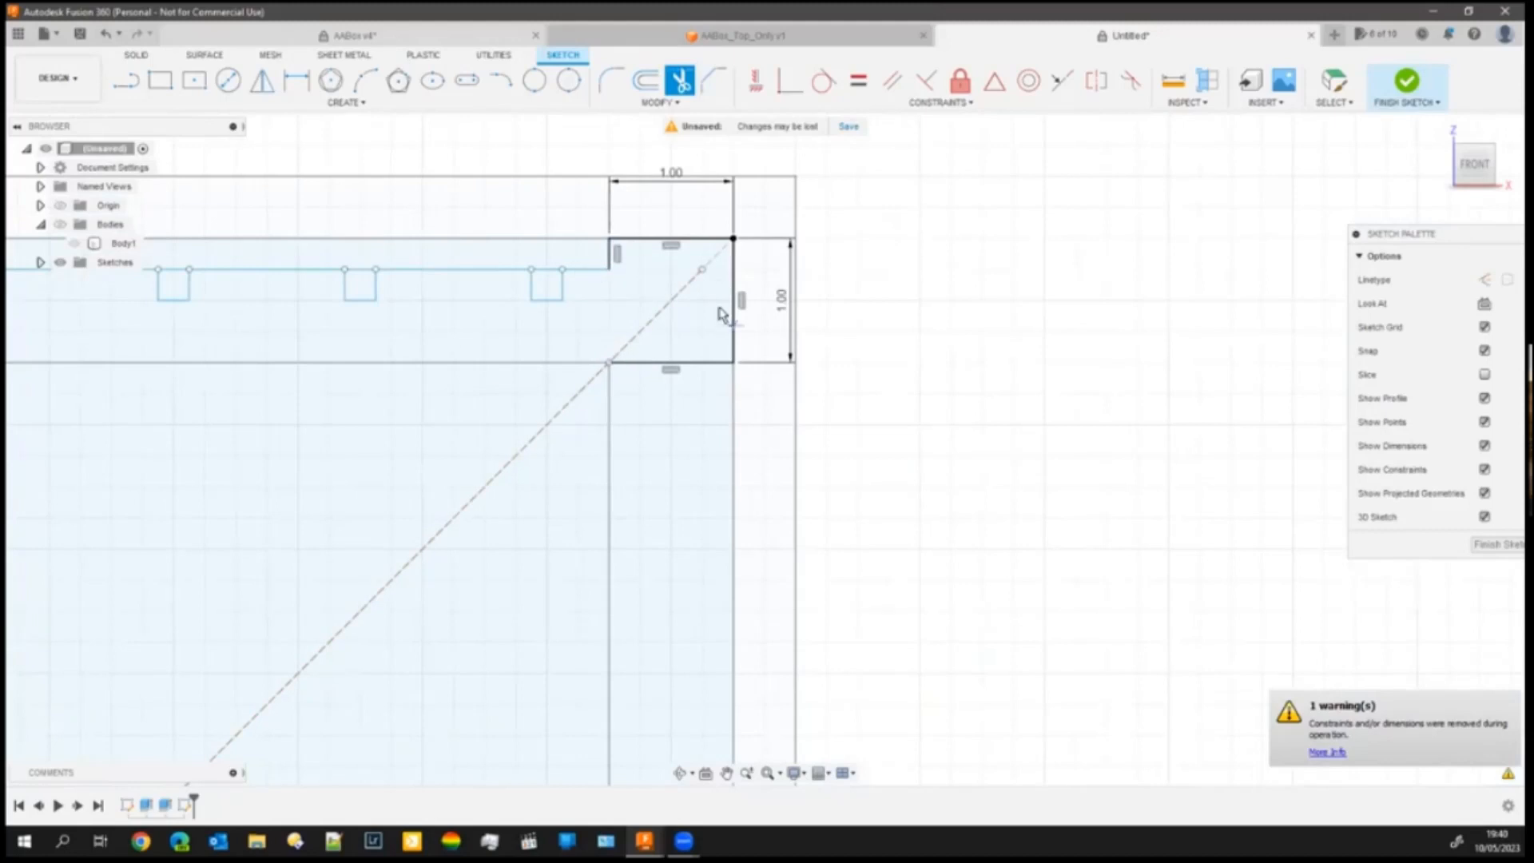
middle_click_drag(448, 517, 637, 528)
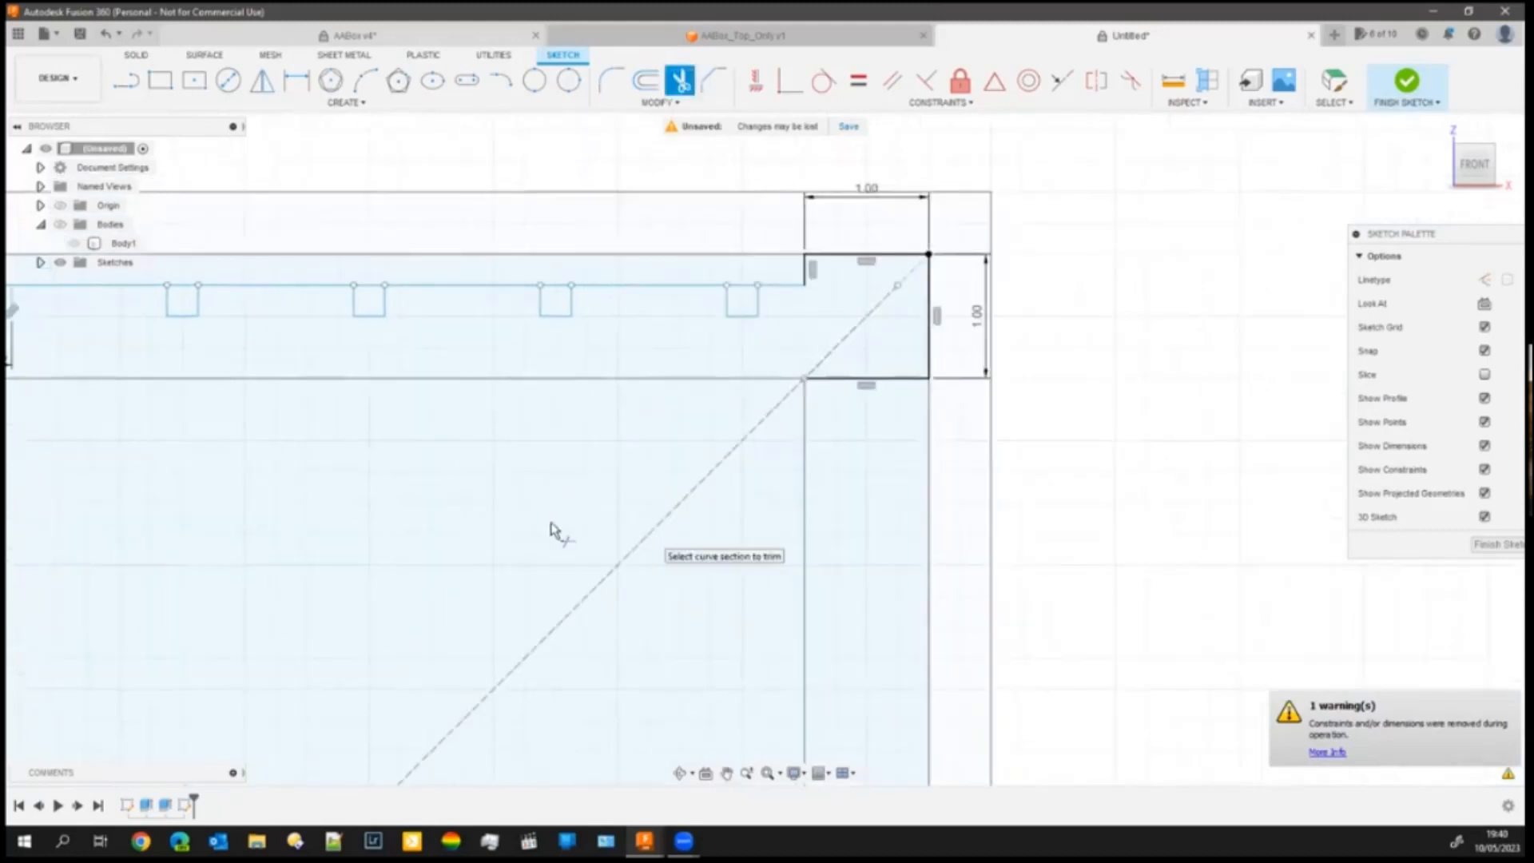
scroll(661, 513, "down", 5)
mouse_move(716, 538)
middle_mouse_down()
mouse_move(644, 554)
mouse_move(829, 462)
middle_mouse_up()
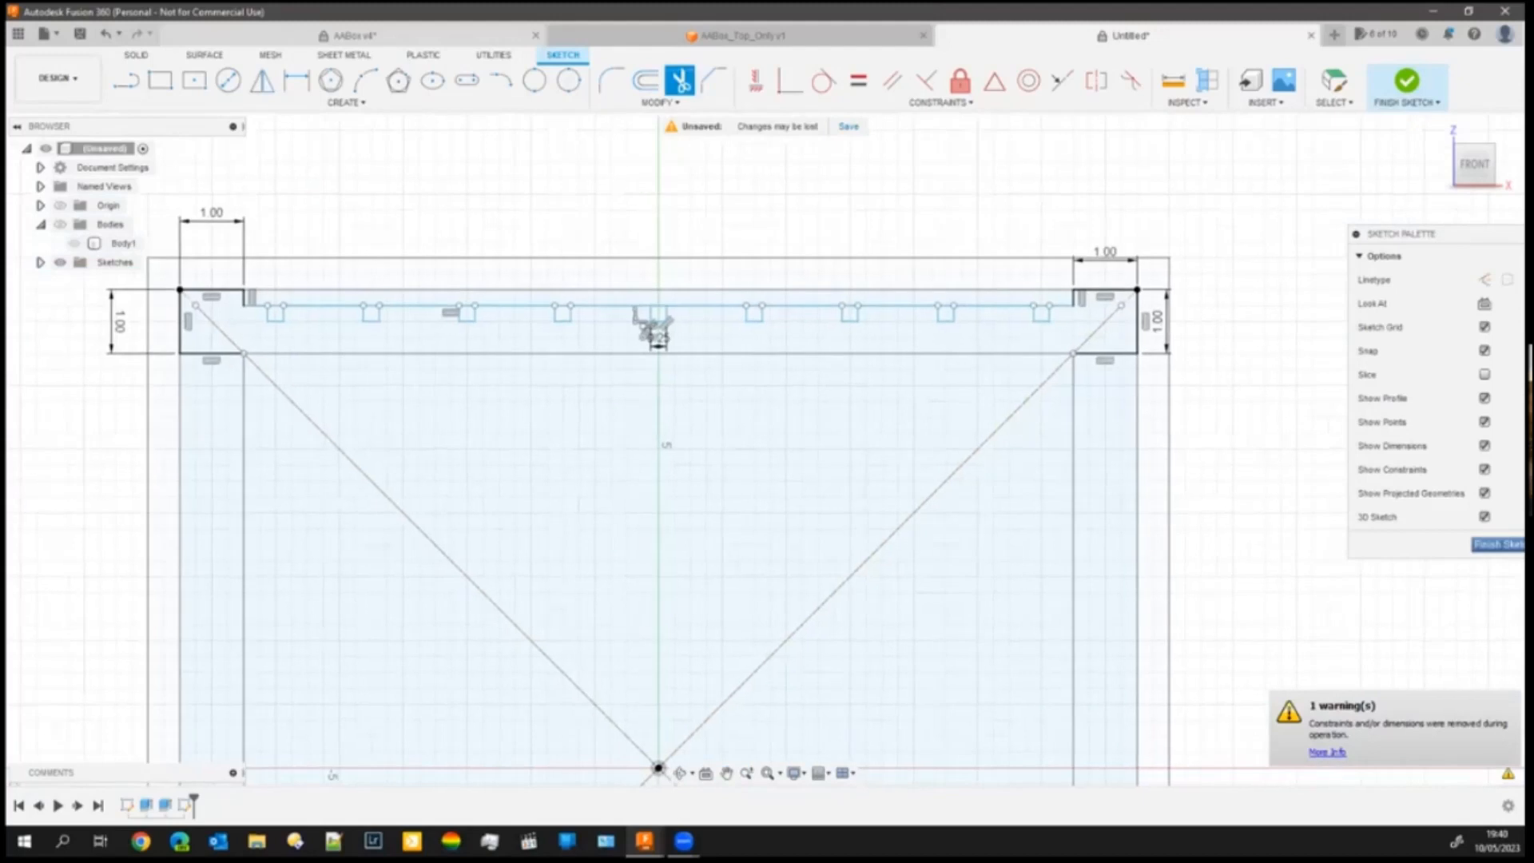
left_click(1497, 544)
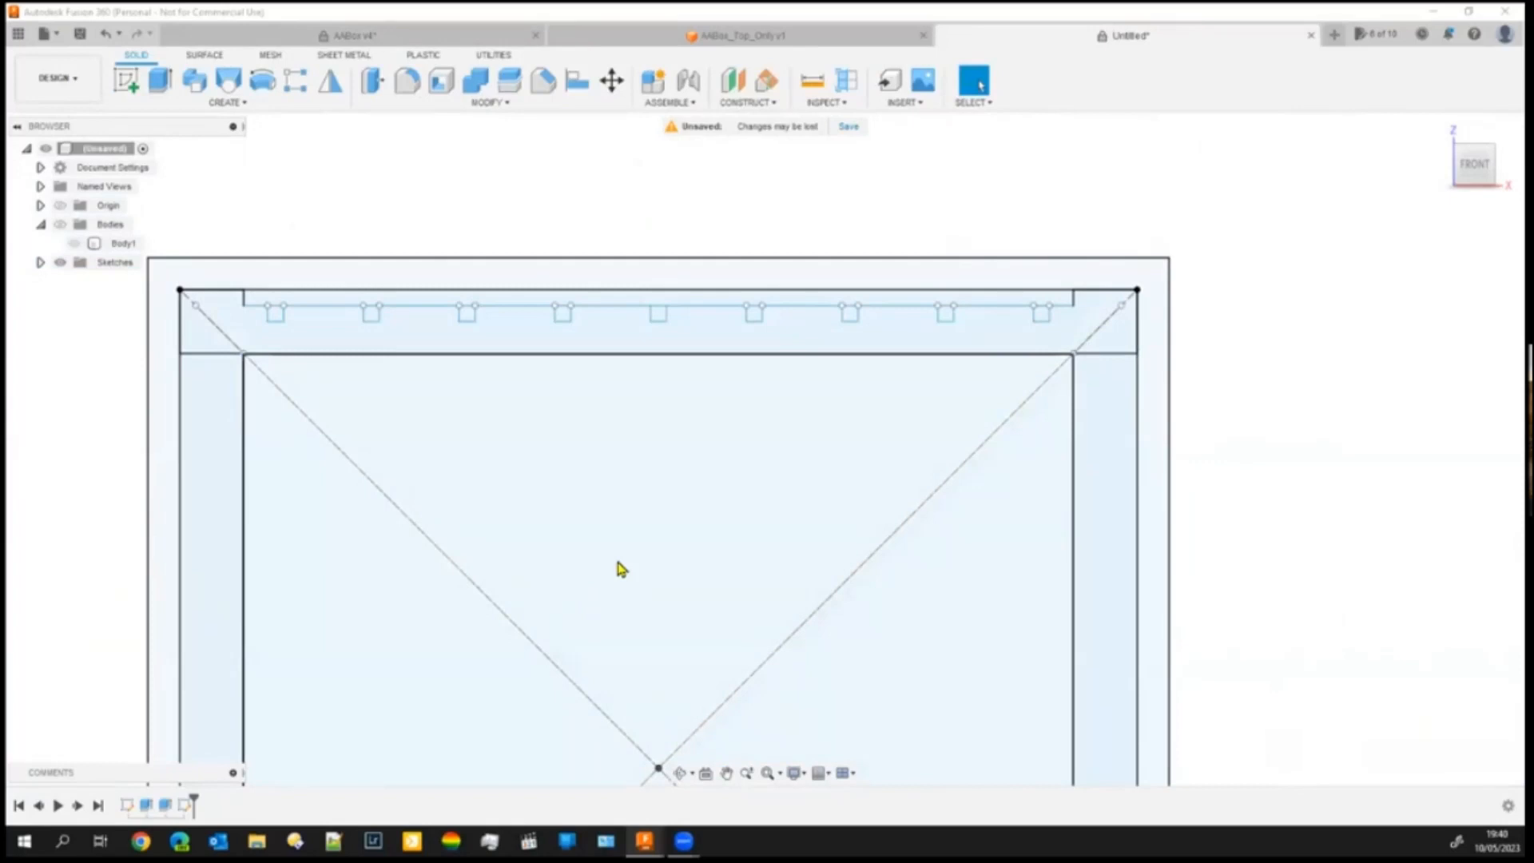
- Show the bodies again and extrude the notched strip profile 25 mm, joined to the frame
middle_click_drag(619, 624, 578, 609, "shift")
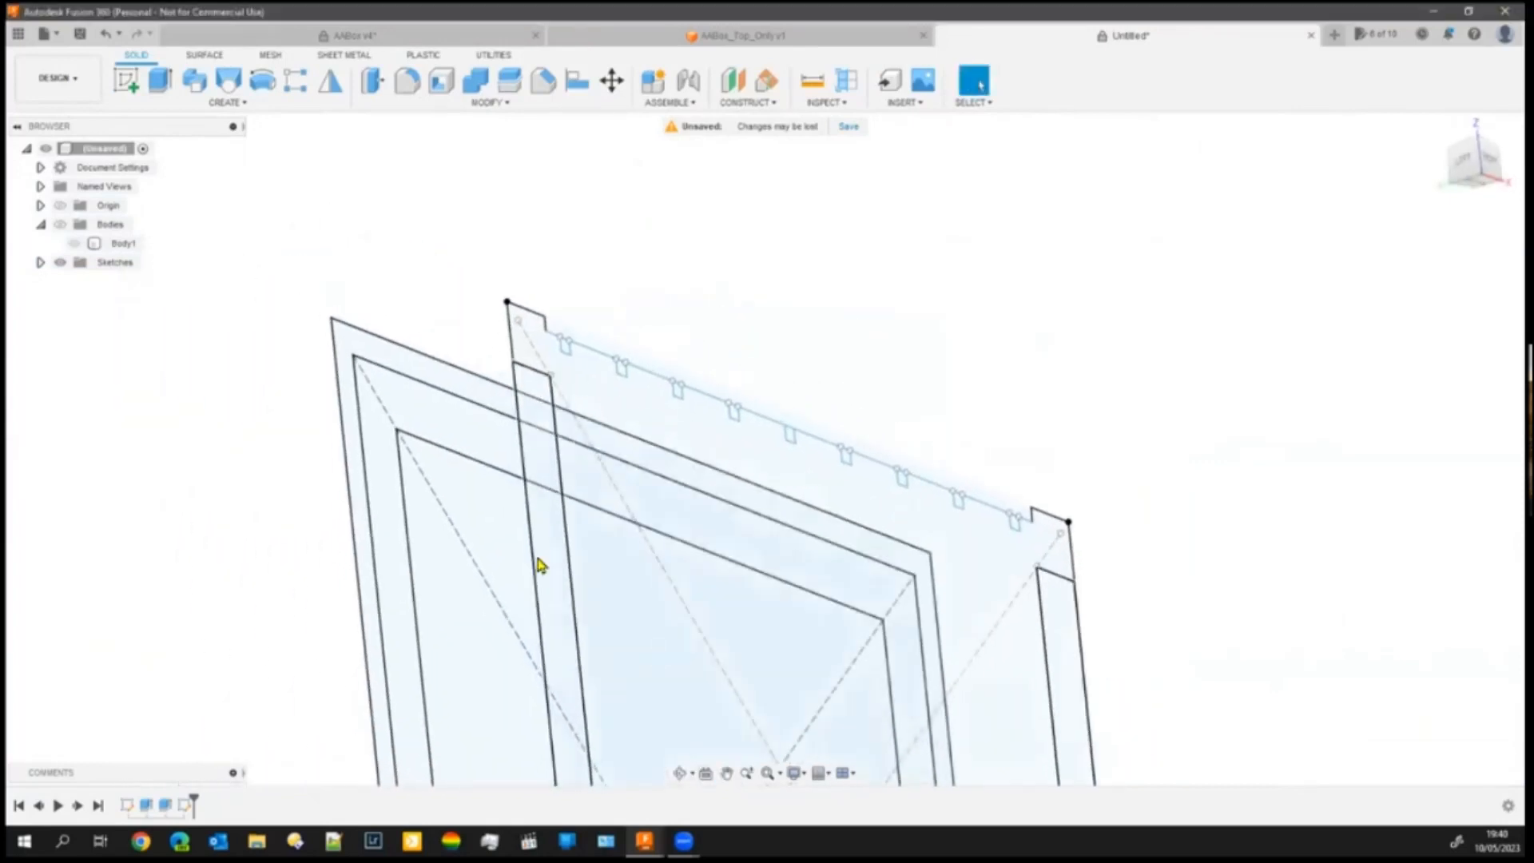
left_click(60, 224)
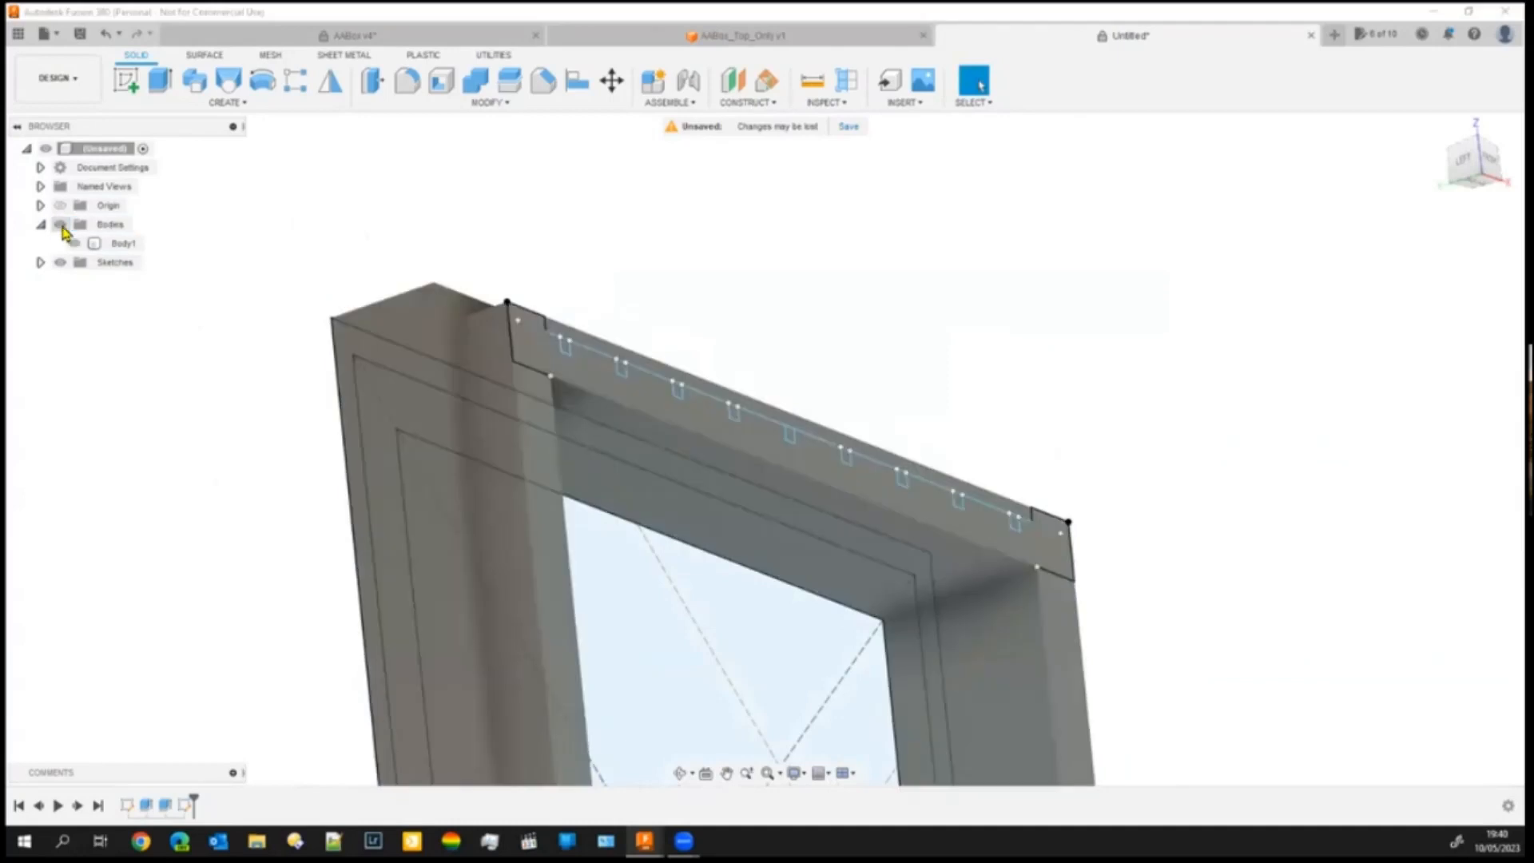
left_click(703, 430)
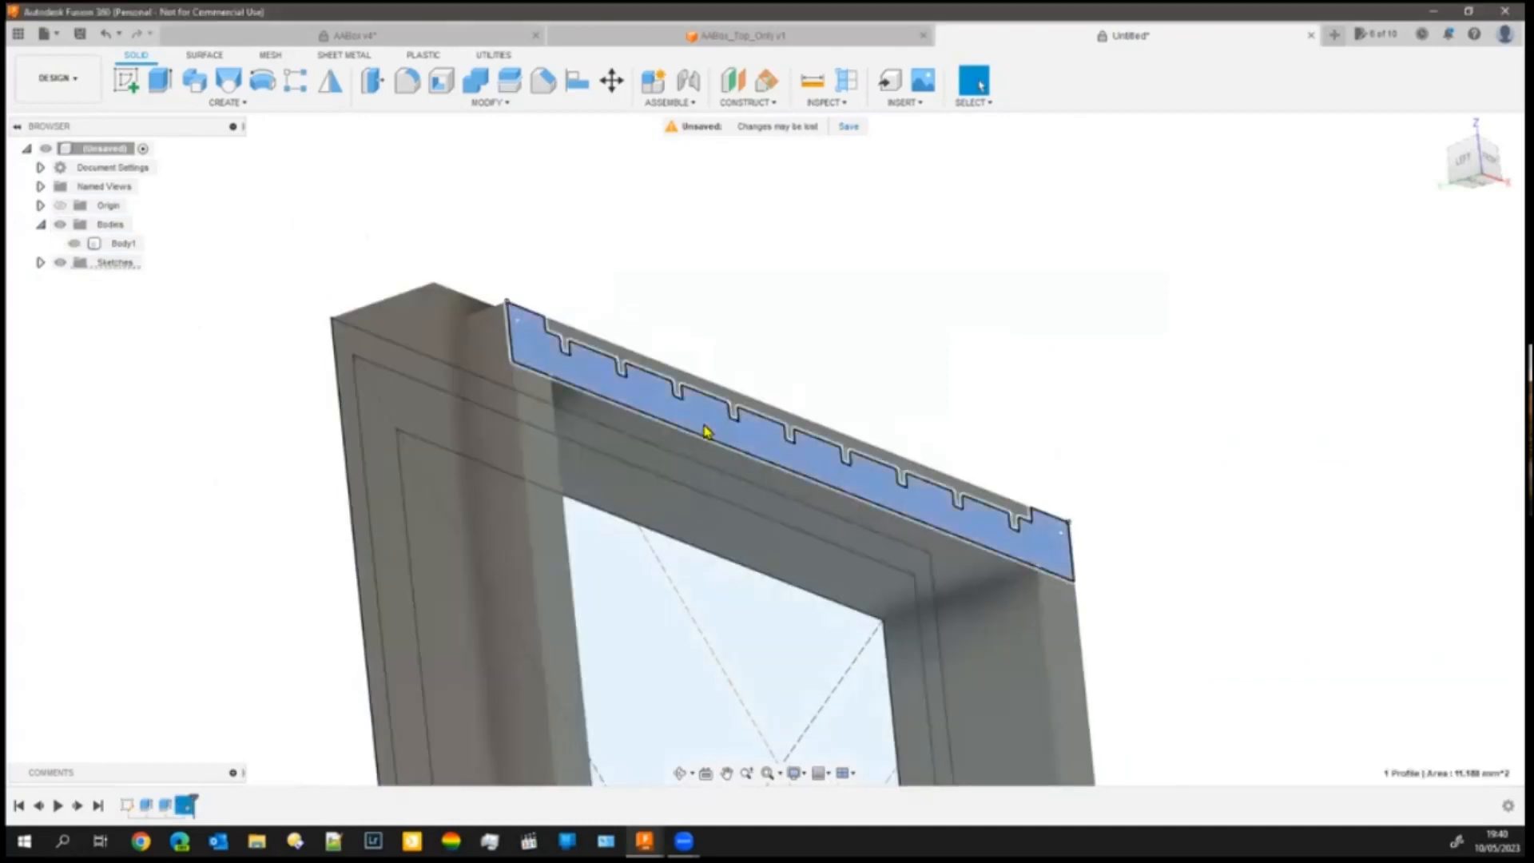
left_click(170, 80)
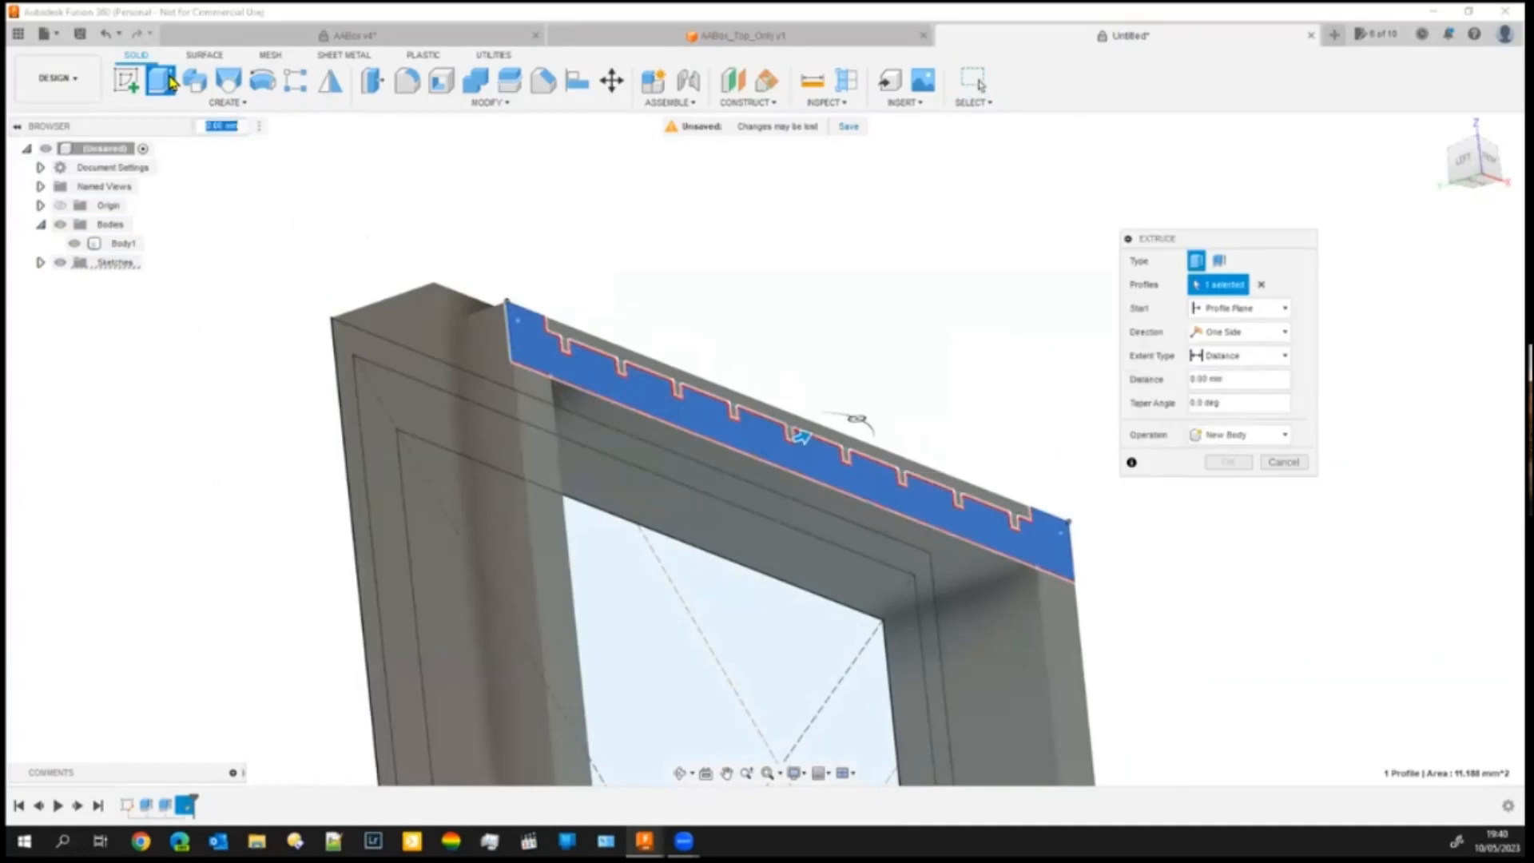
type("25")
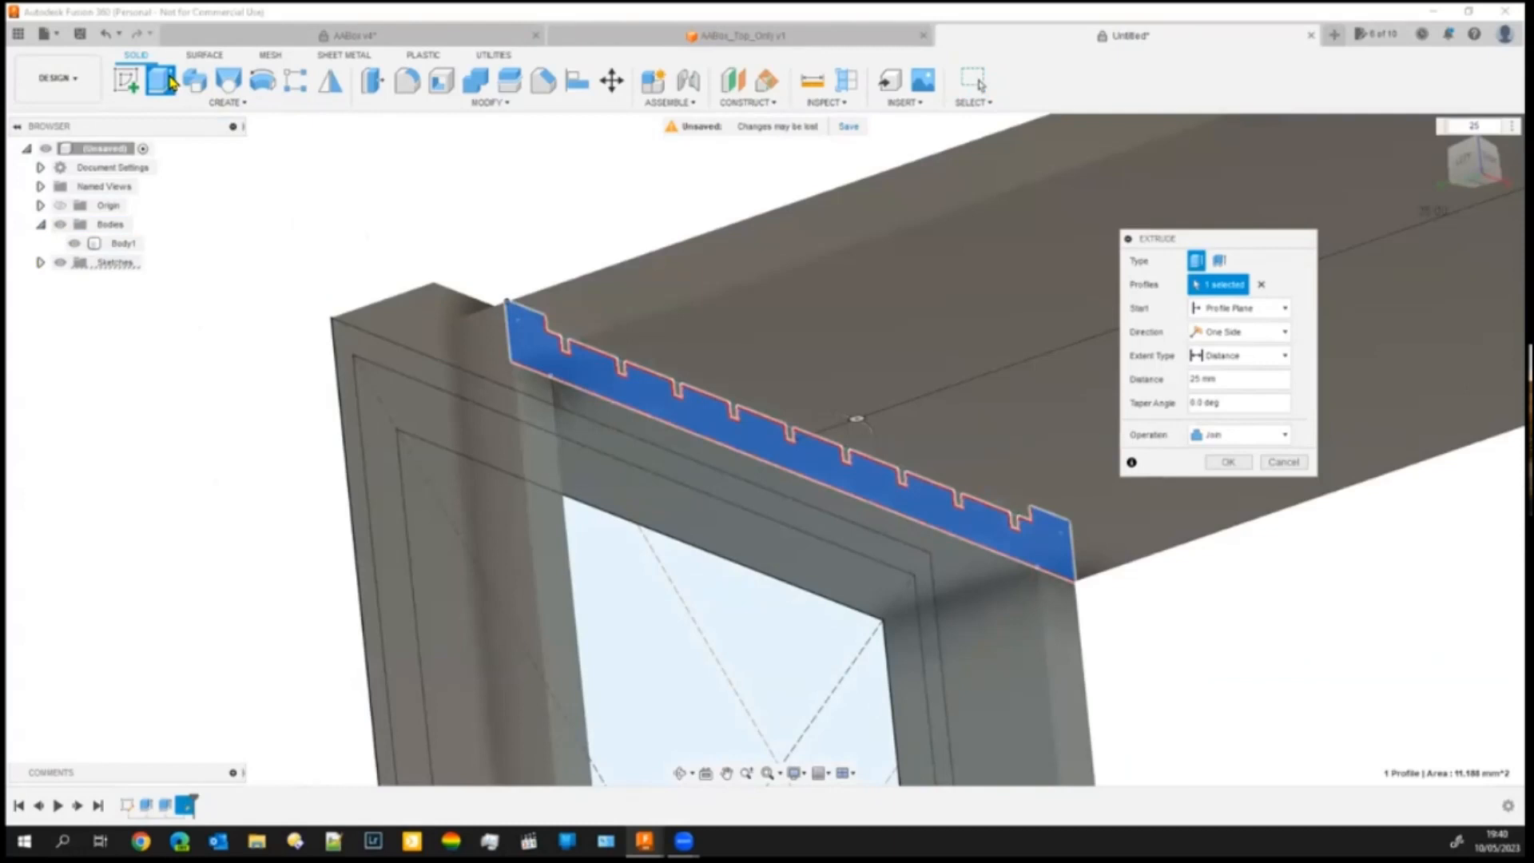
key("Return")
- Examine the extruded wall and its grooves from several angles and in the Top view
middle_click_drag(42, 477, 106, 558, "shift")
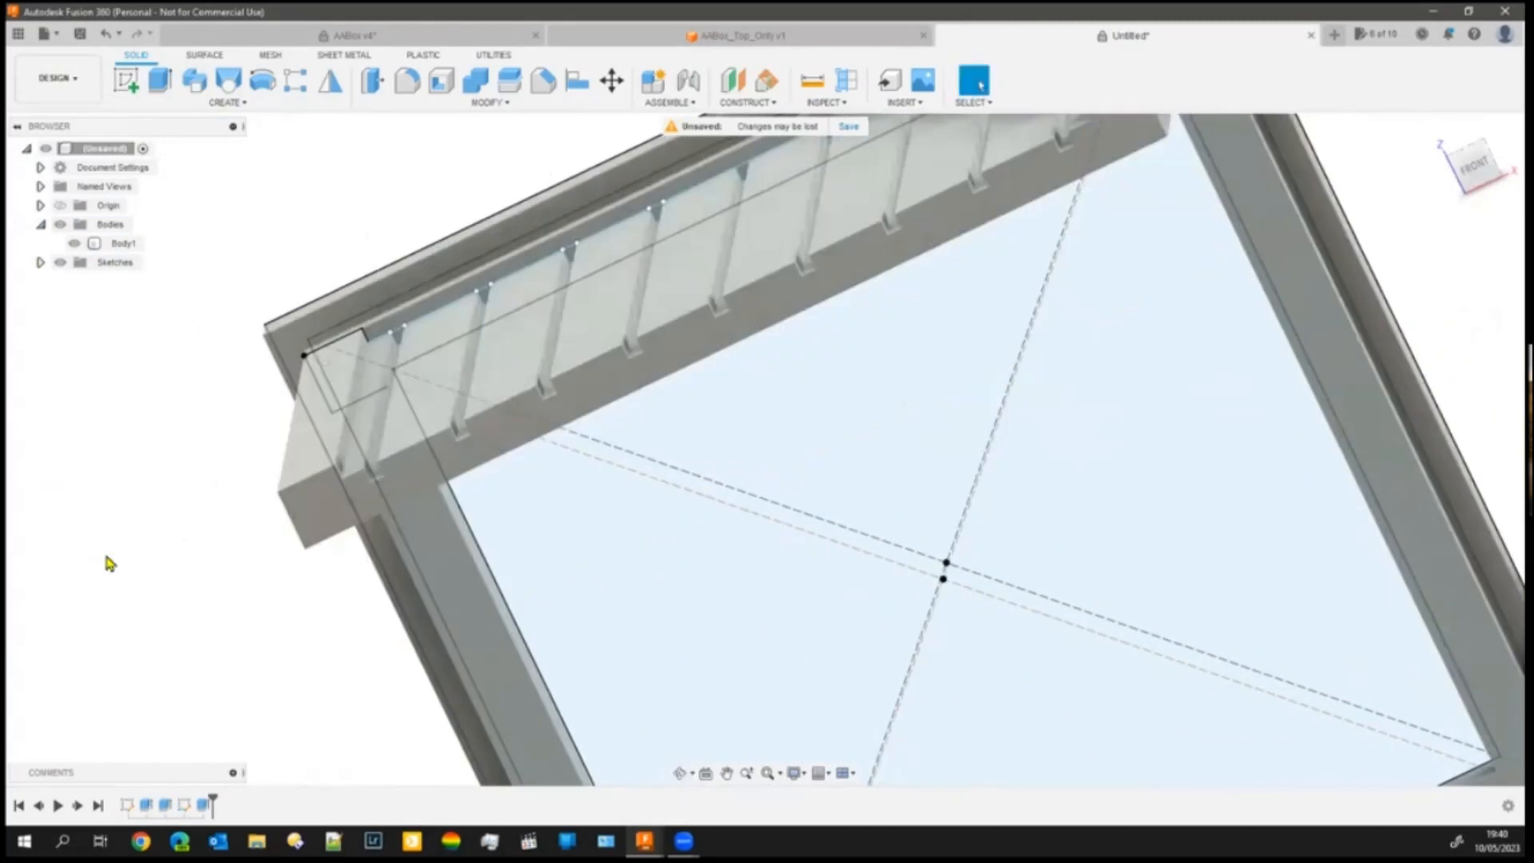
left_click(319, 487)
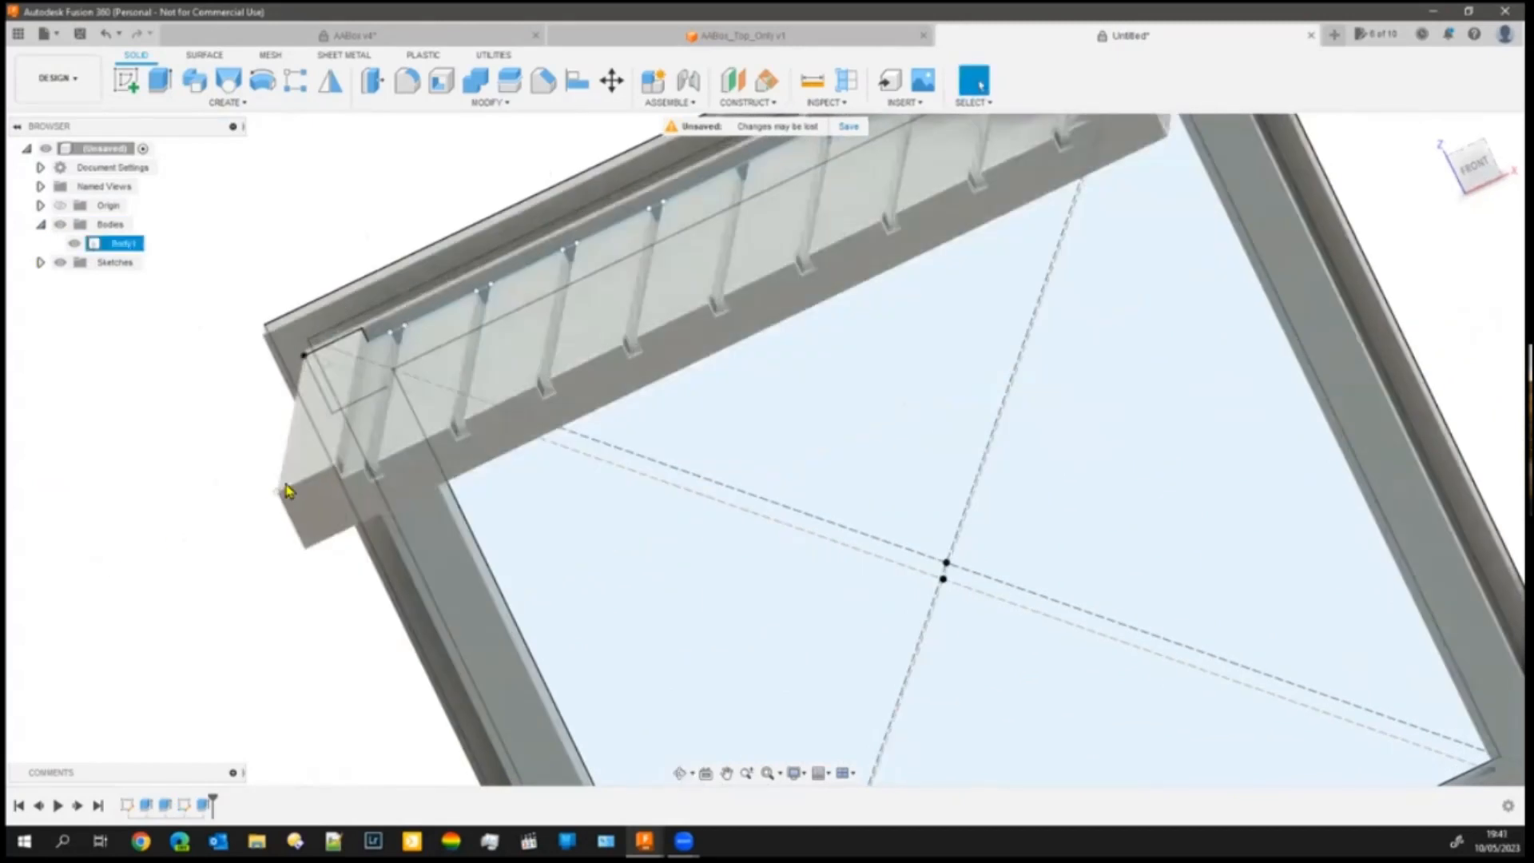
left_click(696, 469)
middle_click_drag(695, 470, 743, 524, "shift")
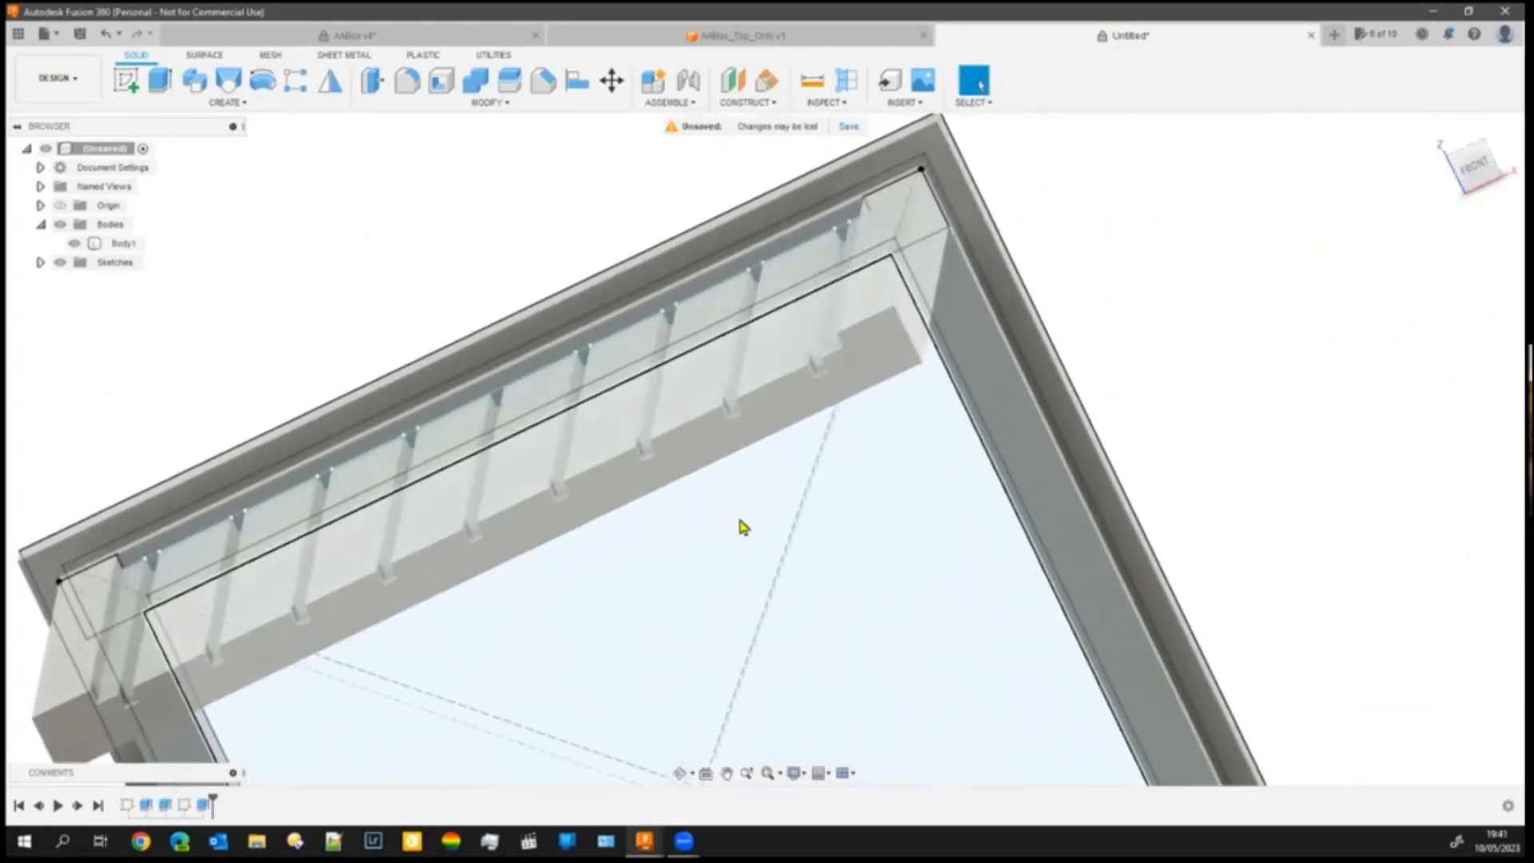
middle_click_drag(592, 656, 847, 639, "shift")
left_click(975, 80)
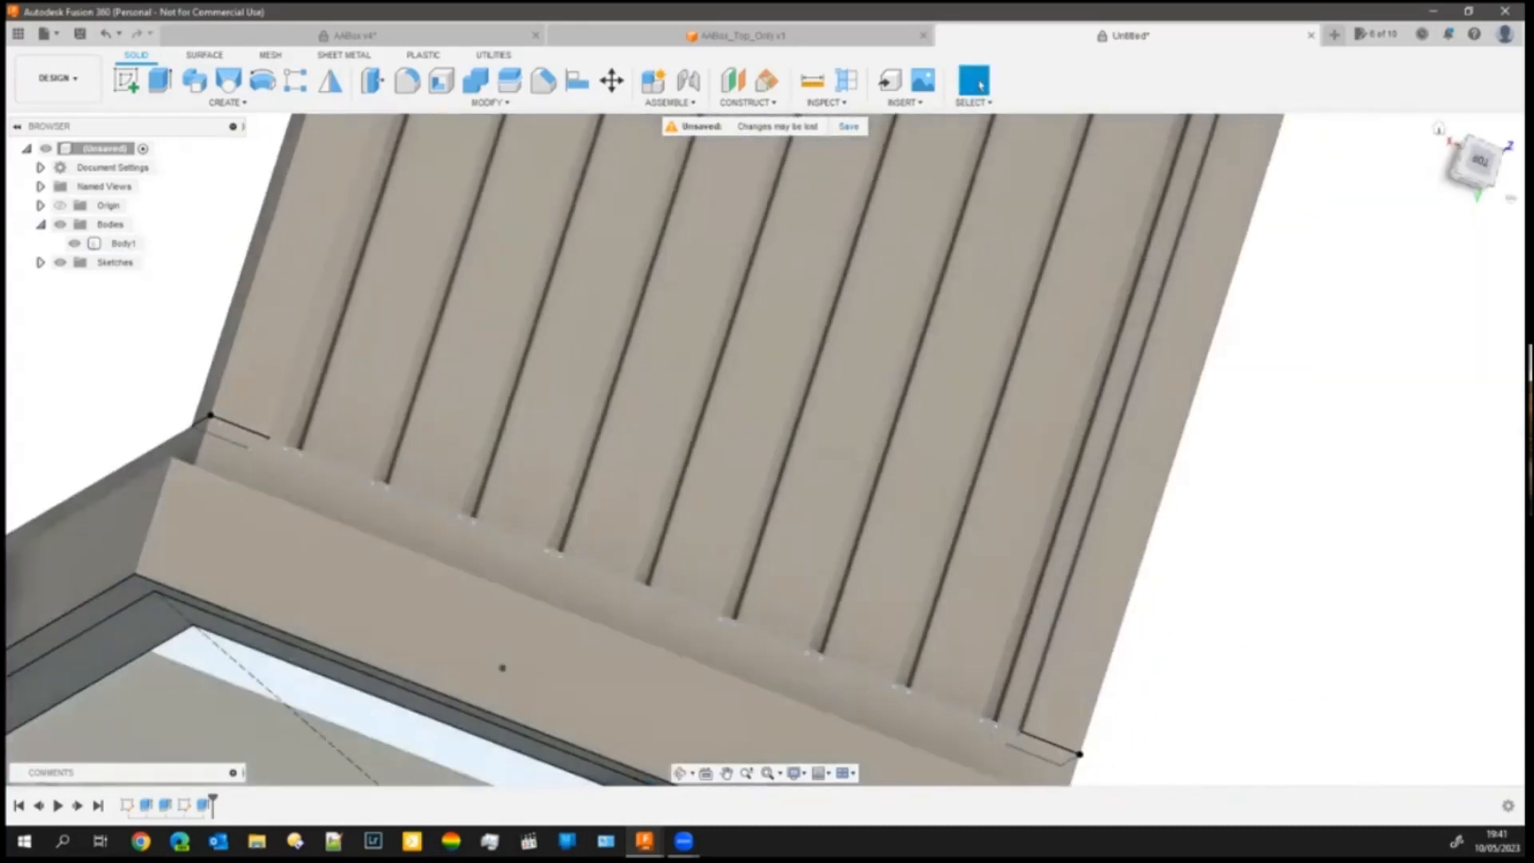
left_click(1481, 161)
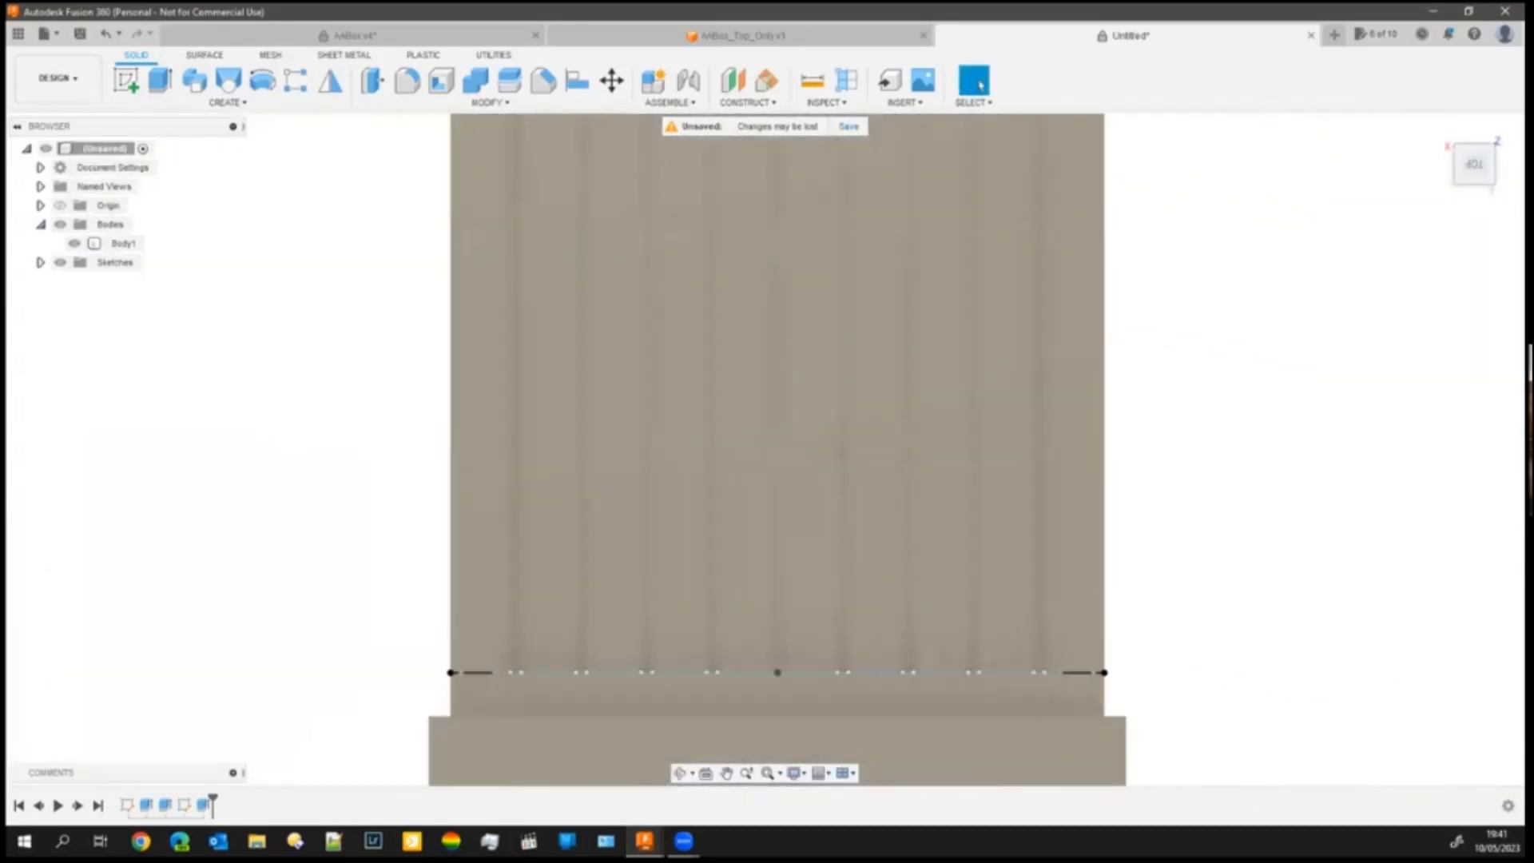
scroll(1271, 383, "down", 2)
middle_click_drag(1278, 277, 1074, 453)
scroll(1129, 414, "down", 3)
- Check the side panelling on the finished AABox design and compare it with the new grooved wall
left_click(445, 39)
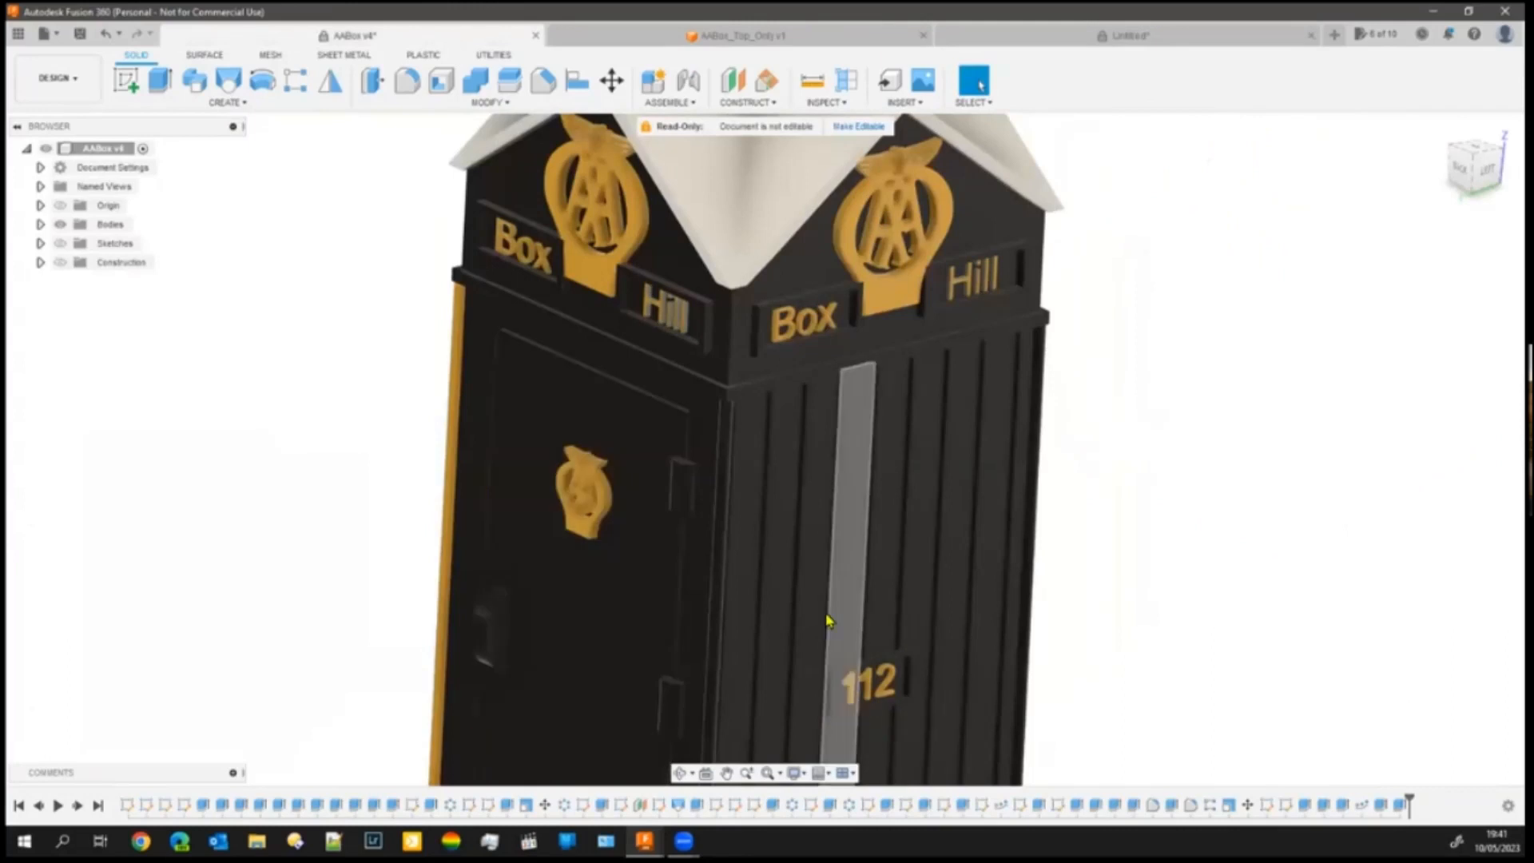
left_click(1133, 40)
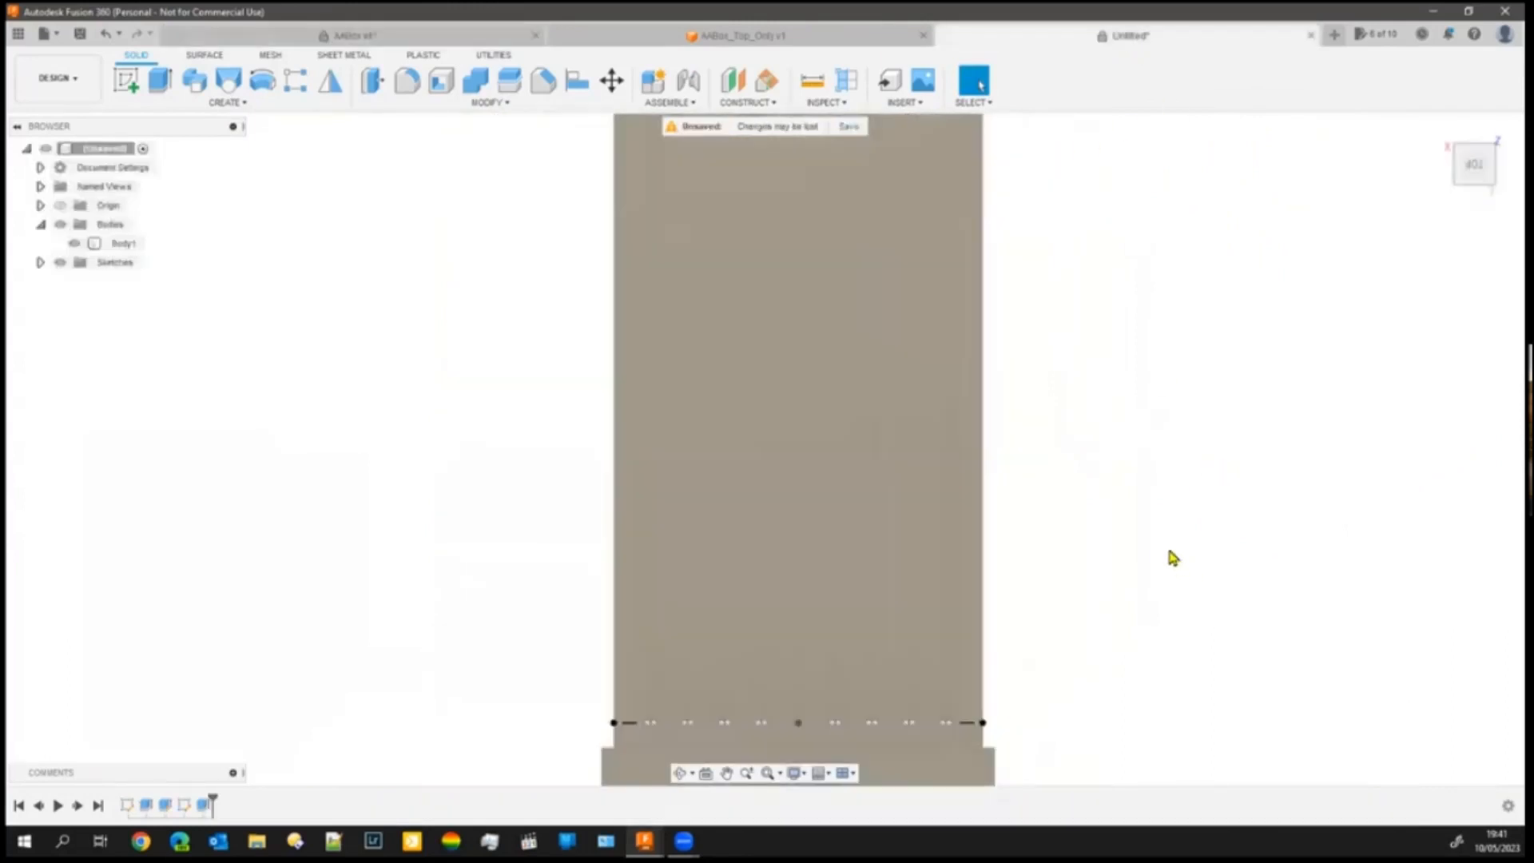
middle_click_drag(1173, 558, 956, 469)
scroll(1068, 496, "down", 1)
key("Escape")
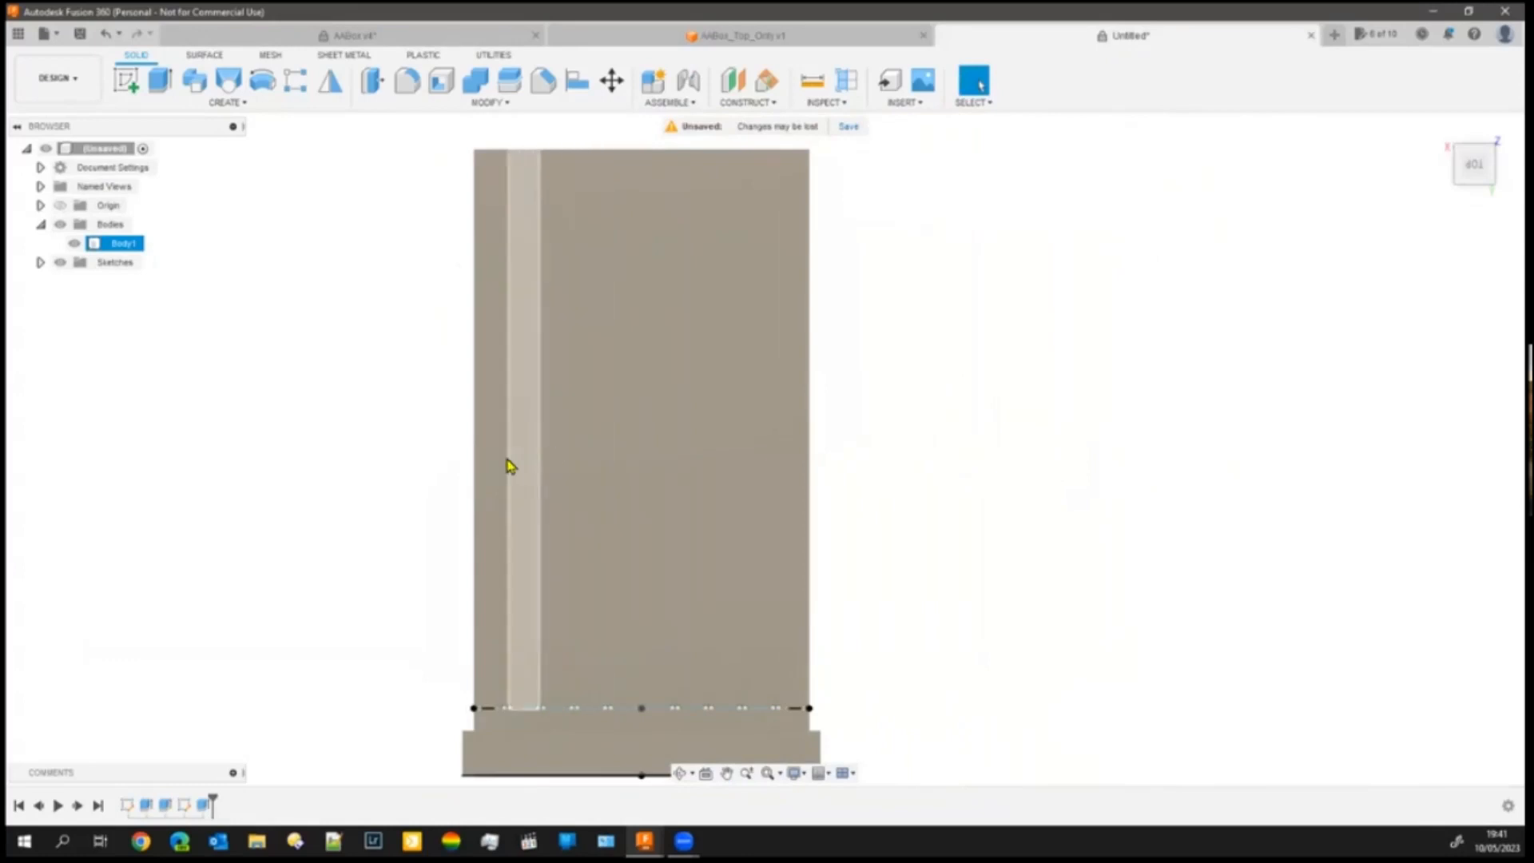
key("F4")
middle_click_drag(329, 488, 356, 522, "shift")
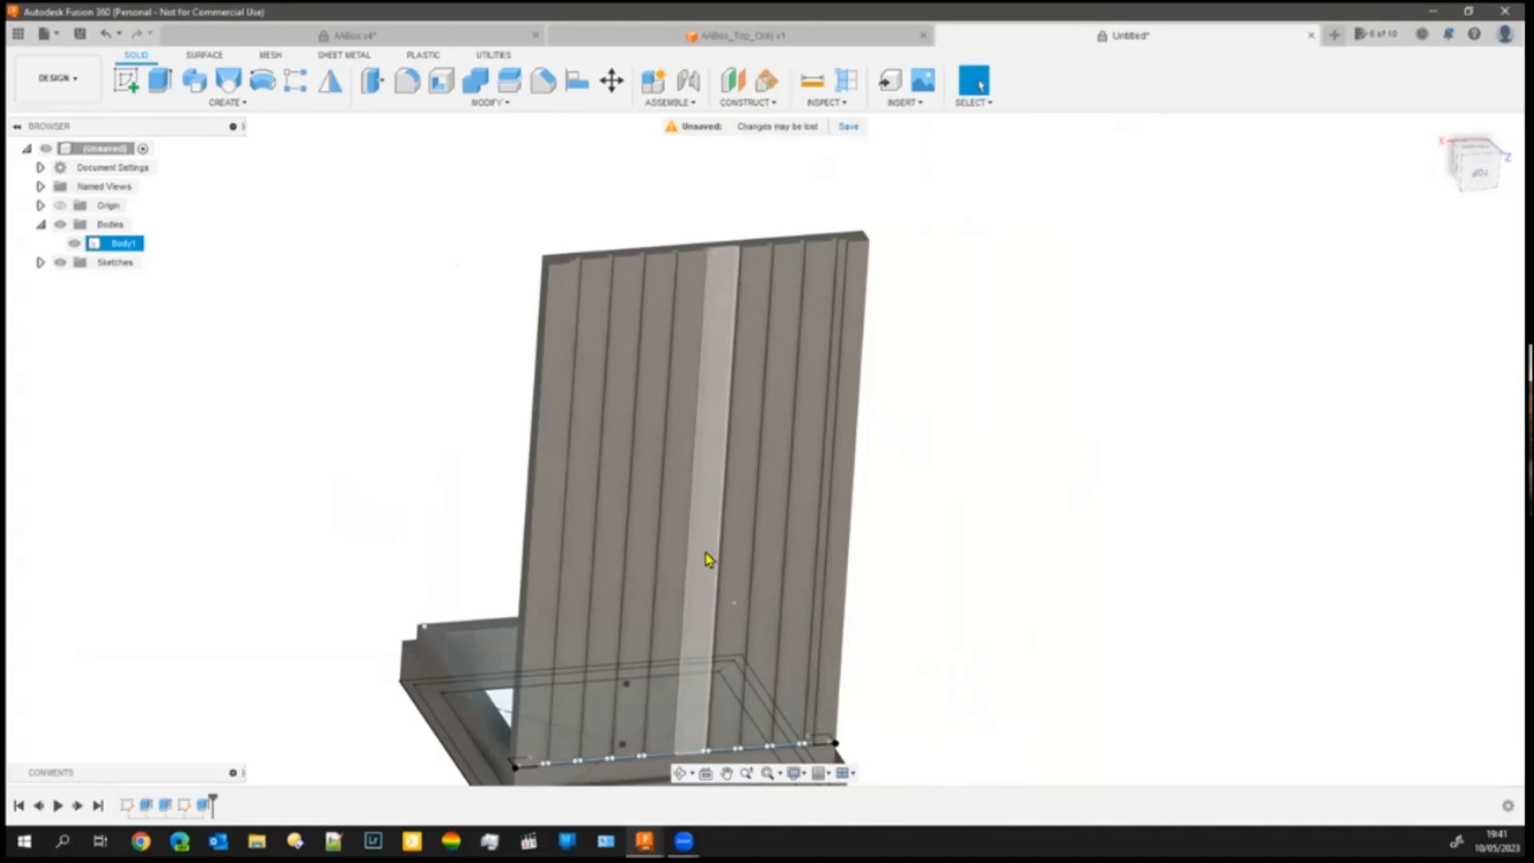
- Start a sketch on the wall's grooved face and draw a diagonal construction line from its upper left corner to the notched profile's lower right end
left_click(125, 83)
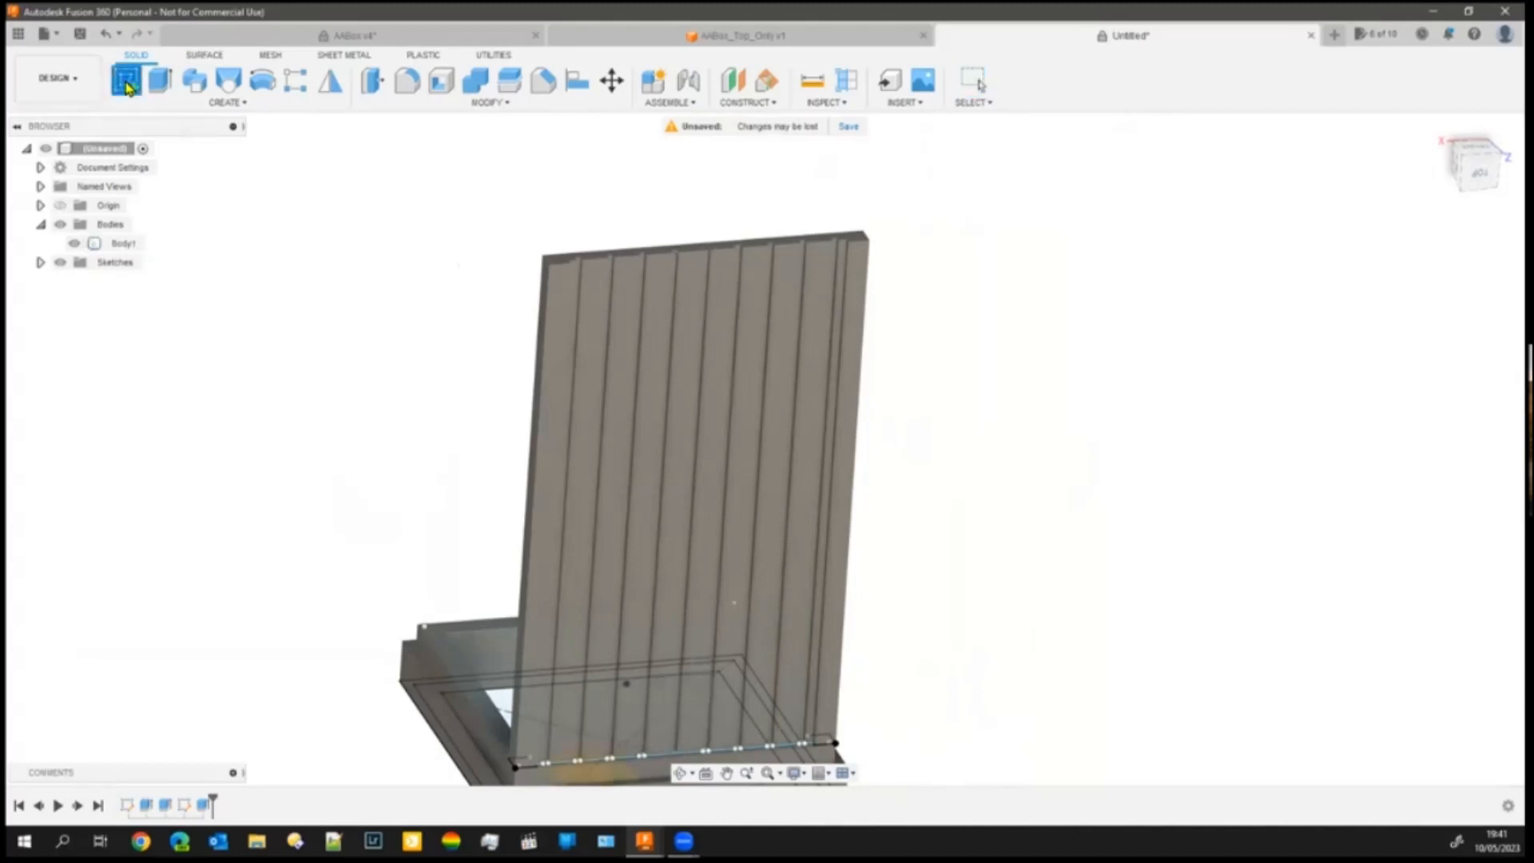
left_click(709, 507)
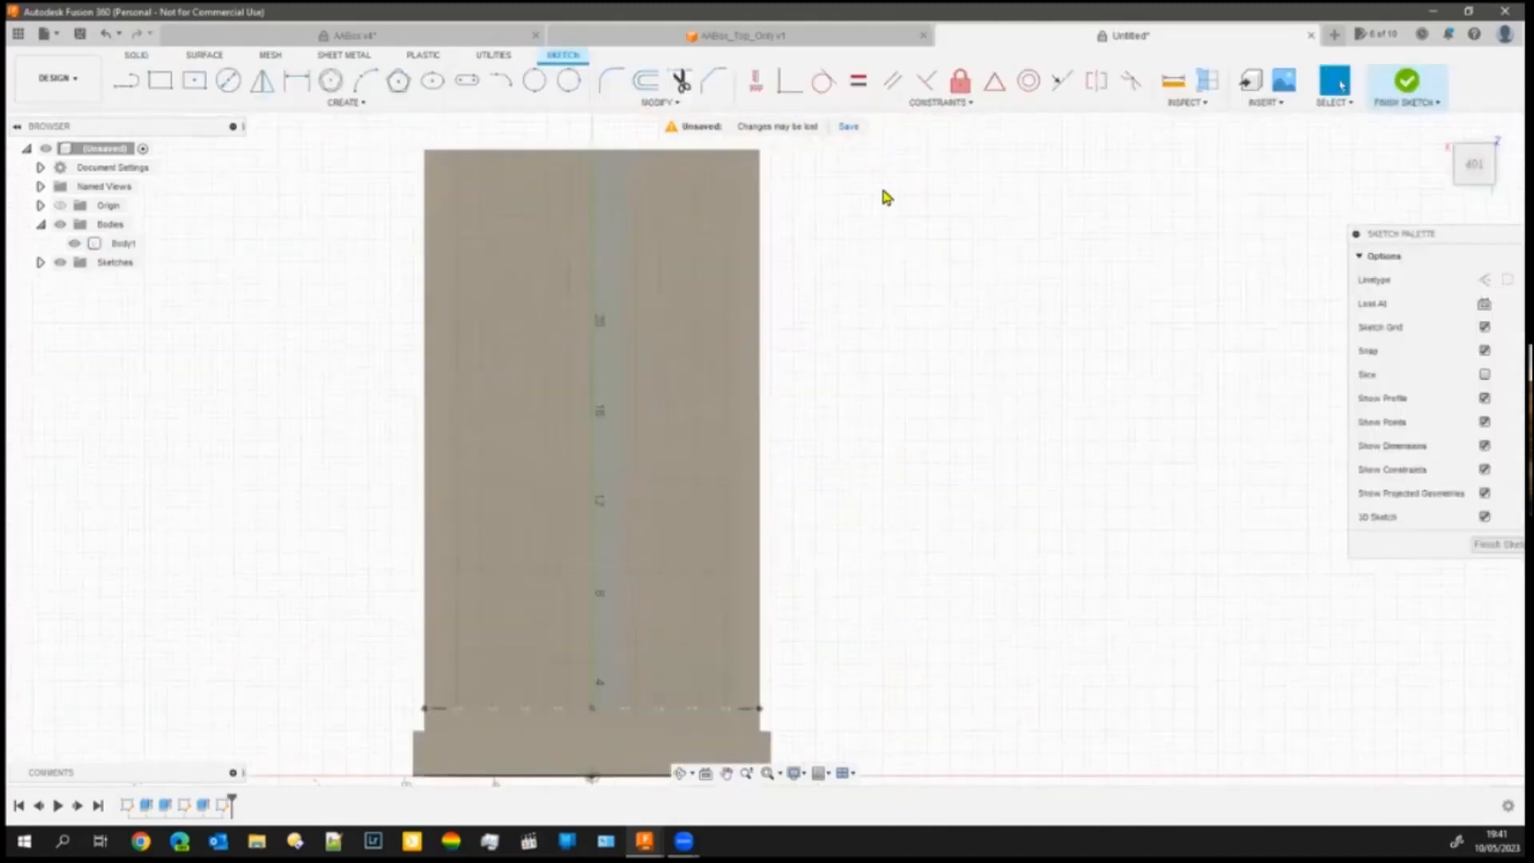
left_click(124, 81)
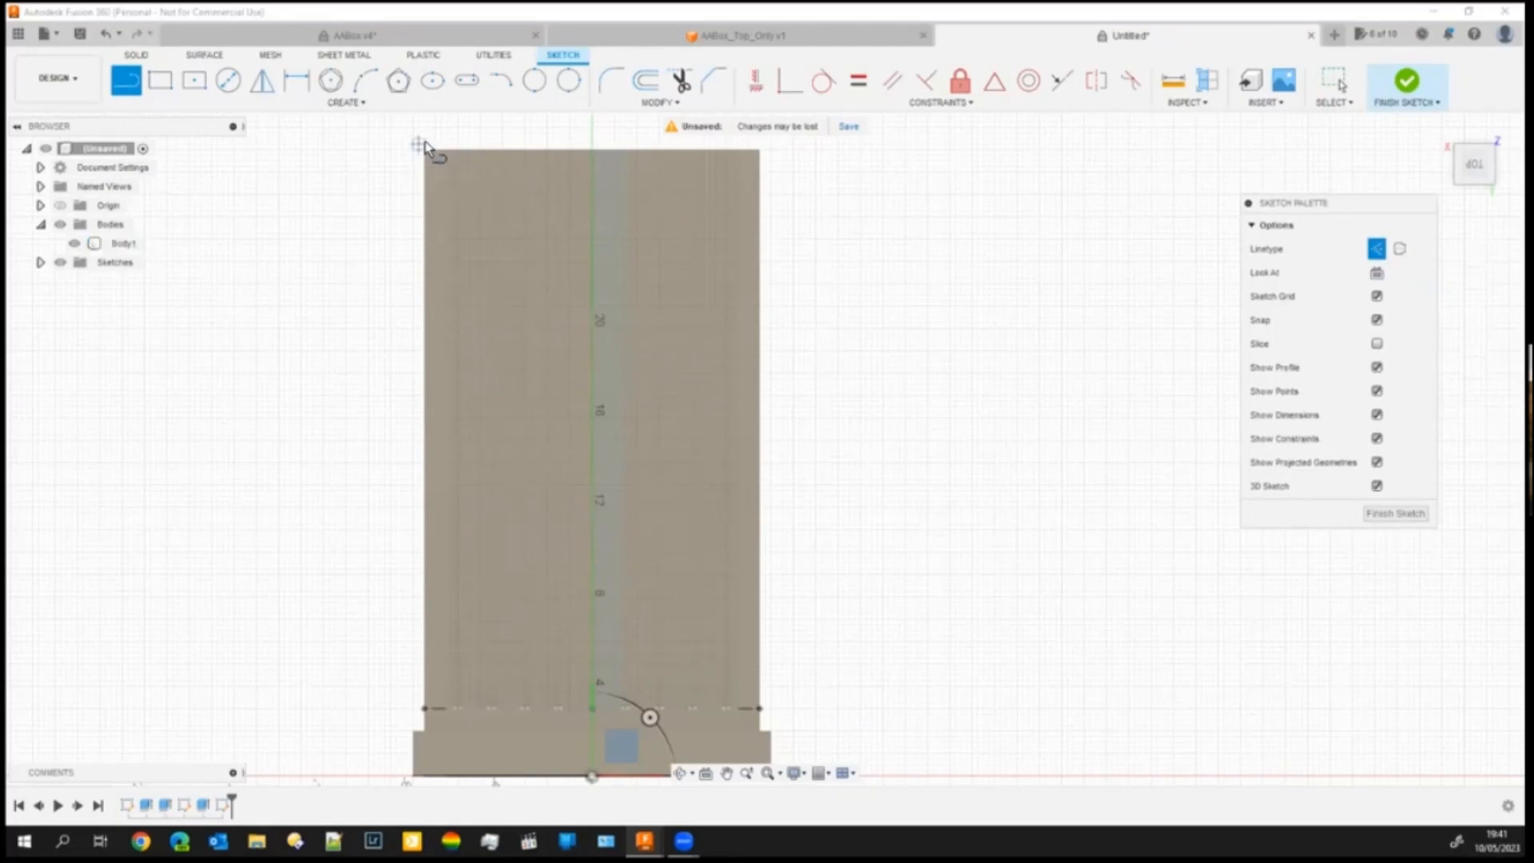
scroll(424, 158, "up", 3)
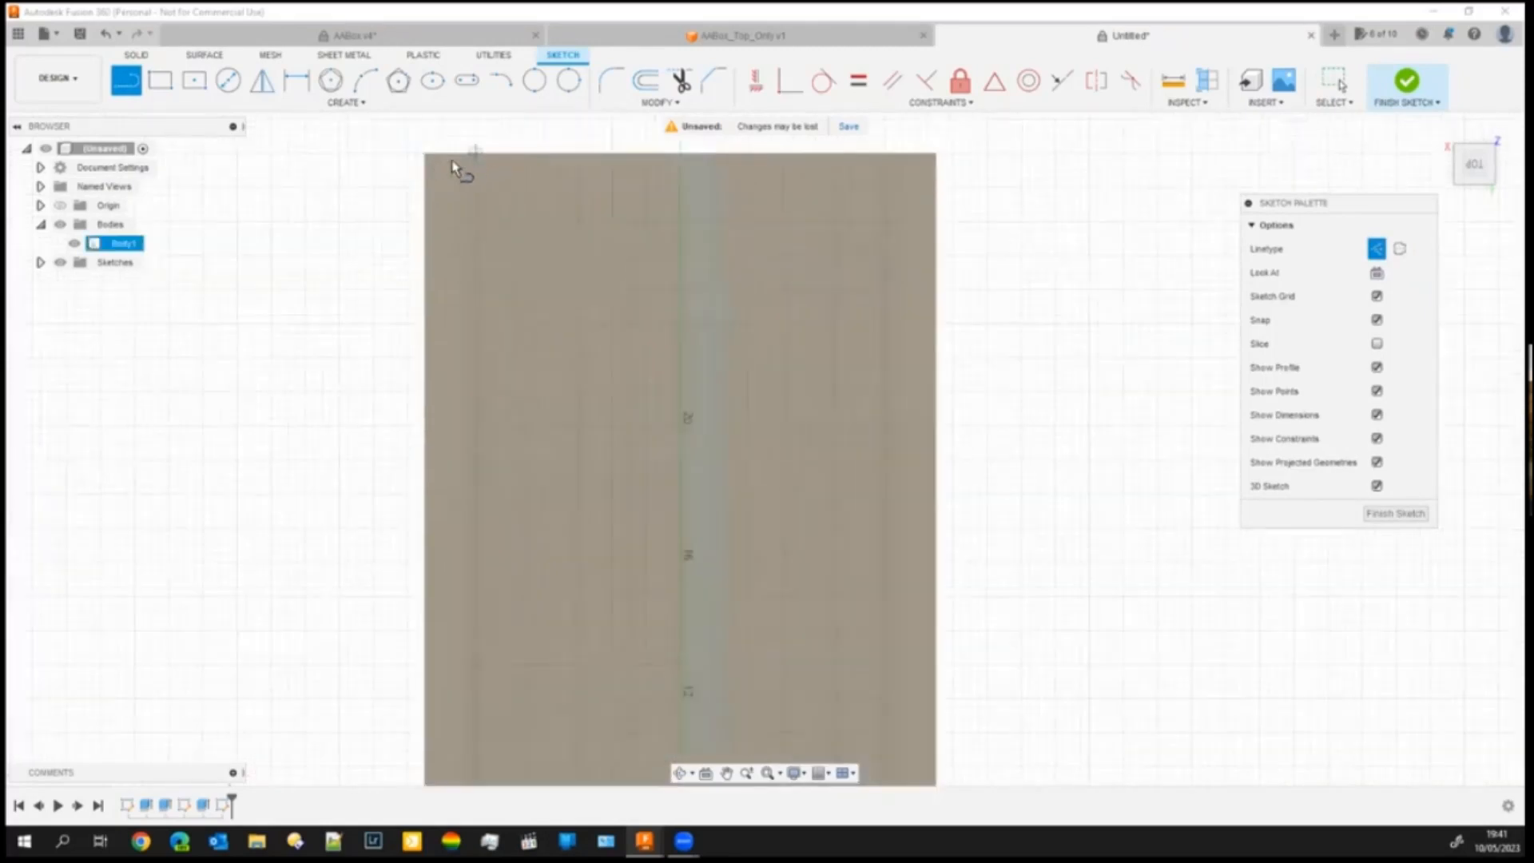
left_click(424, 154)
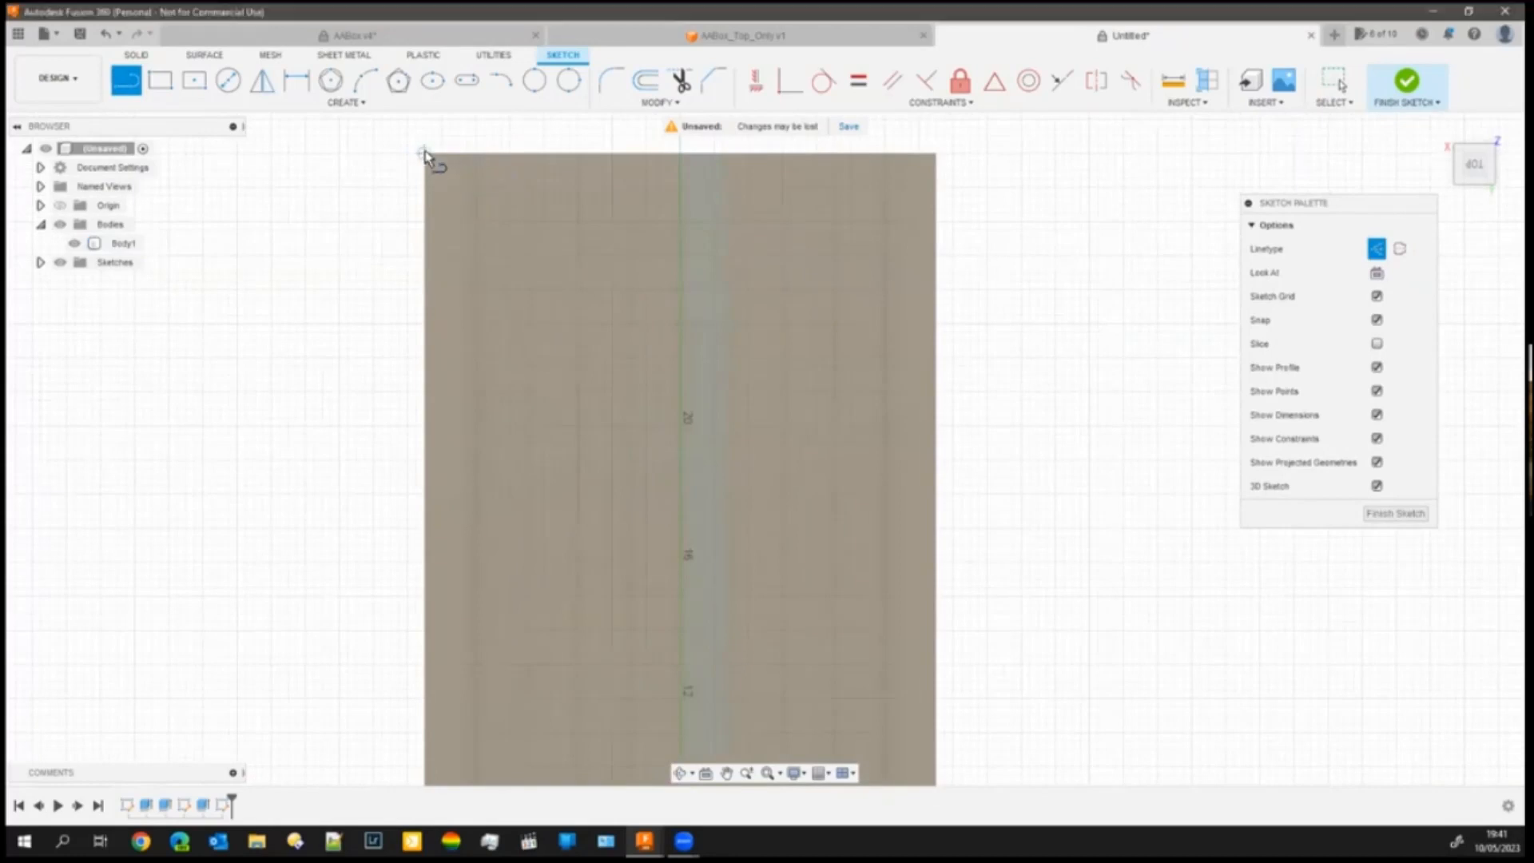
middle_click_drag(969, 472, 917, 360)
middle_click_drag(857, 506, 899, 329)
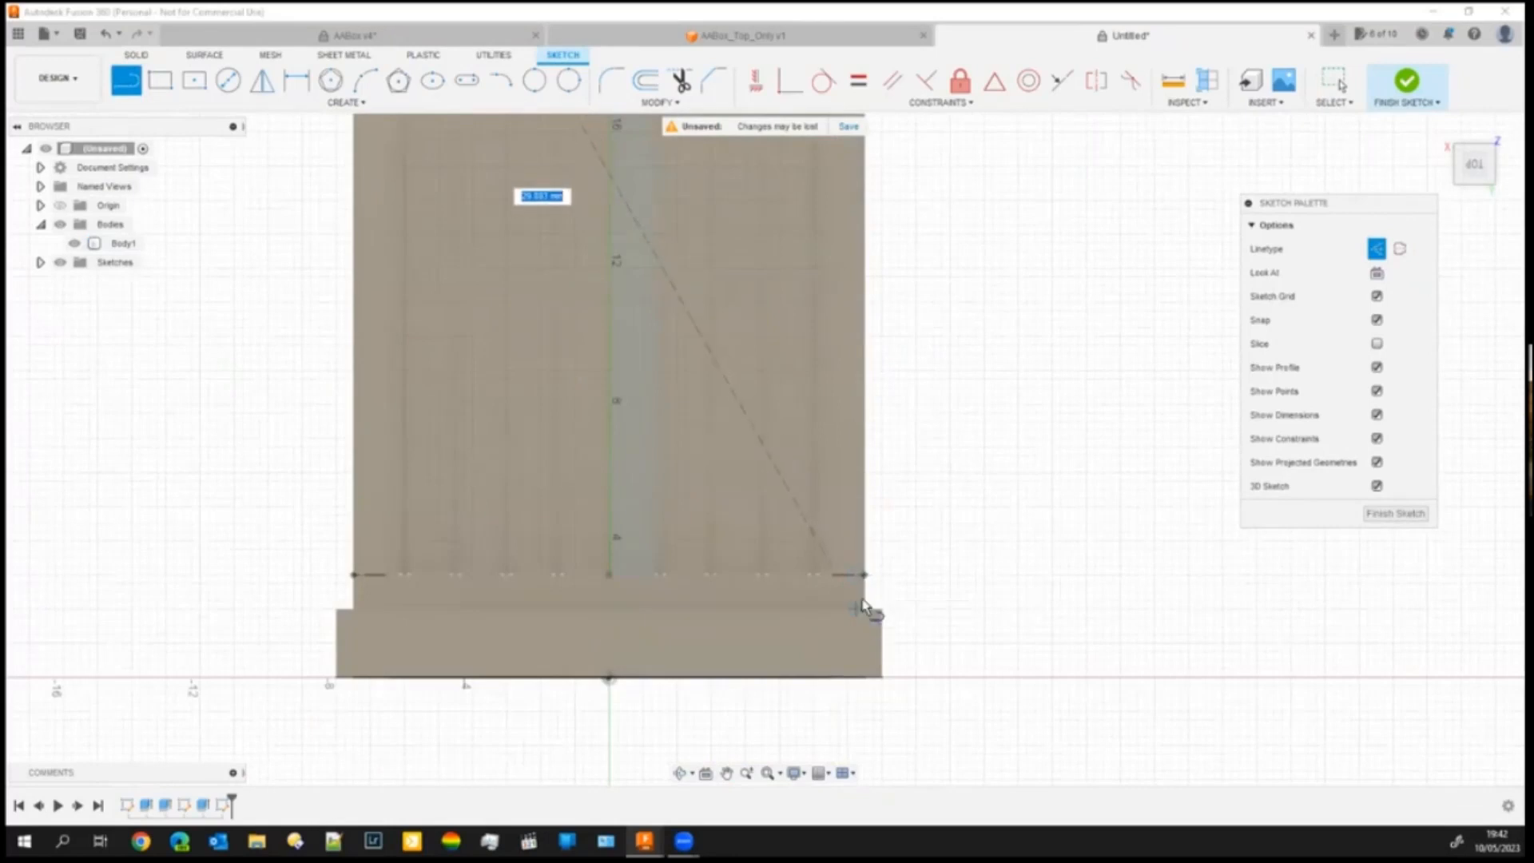
left_click(866, 575)
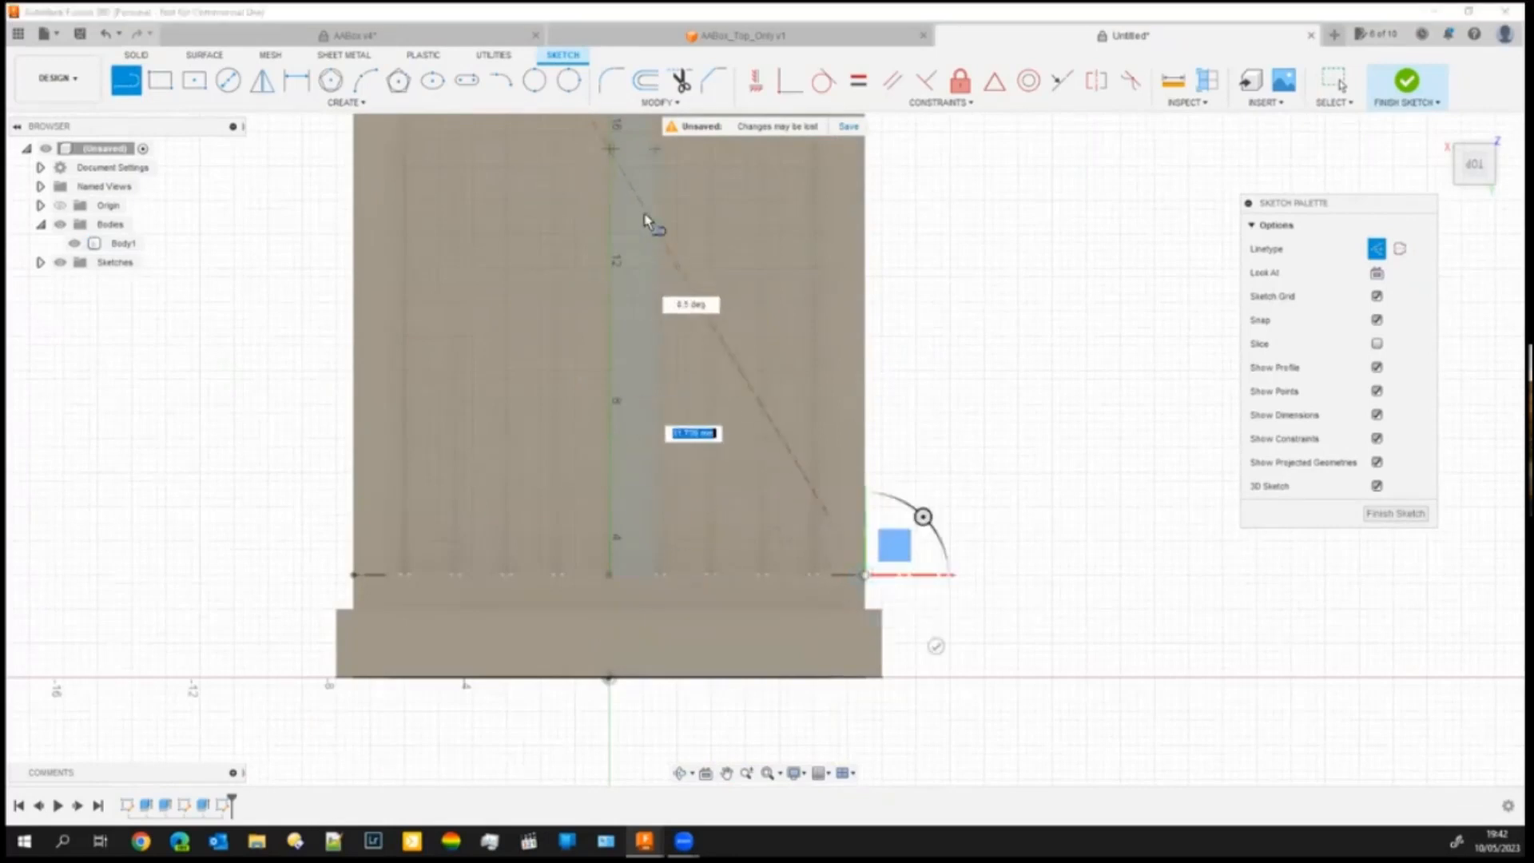
middle_click_drag(640, 257, 651, 438)
scroll(650, 438, "down", 1)
scroll(656, 424, "down", 2)
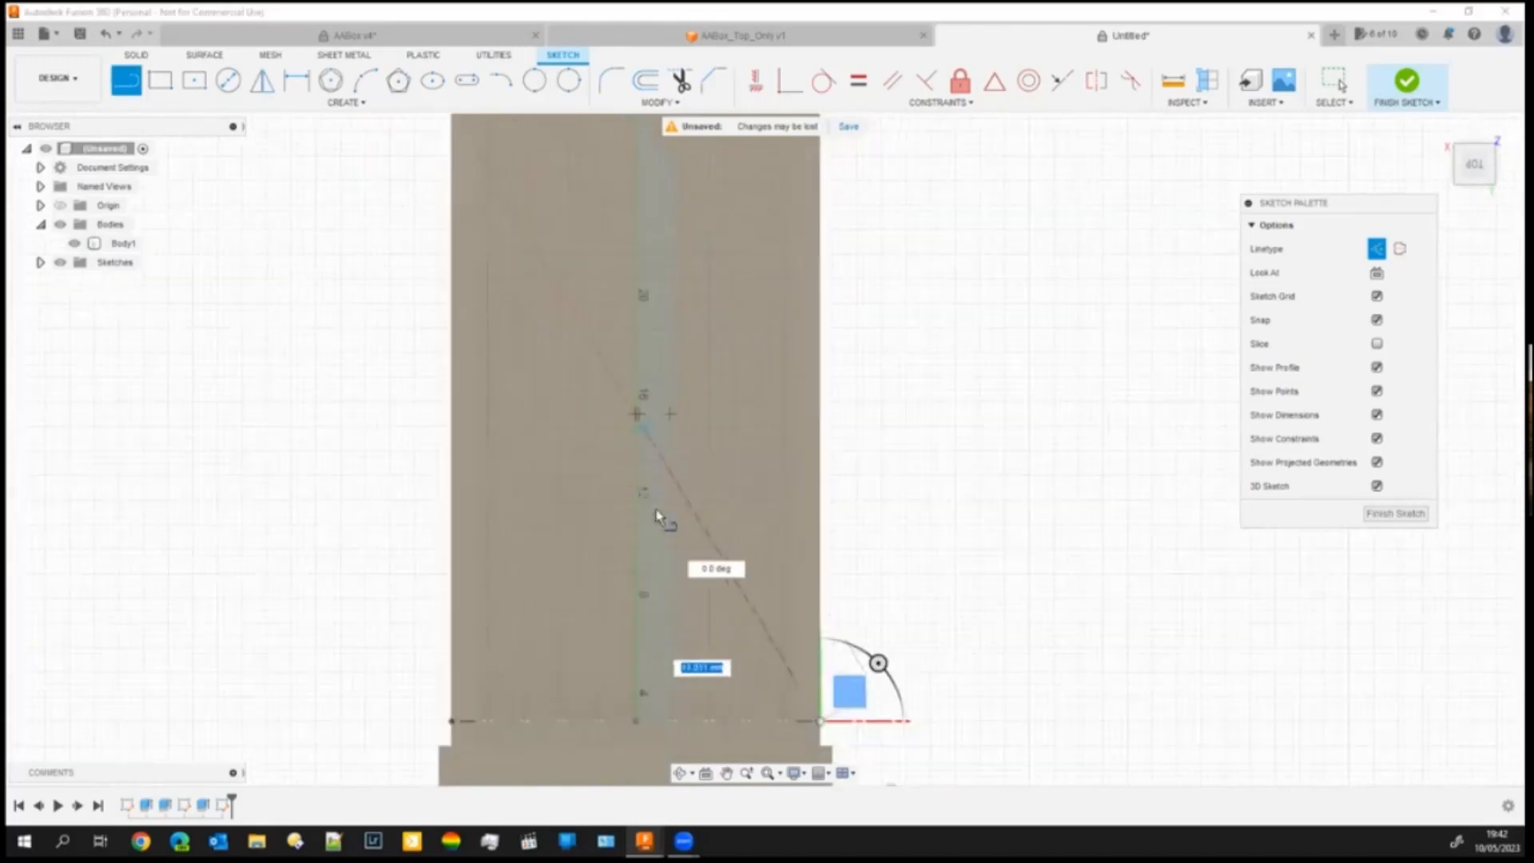
scroll(620, 453, "up", 5)
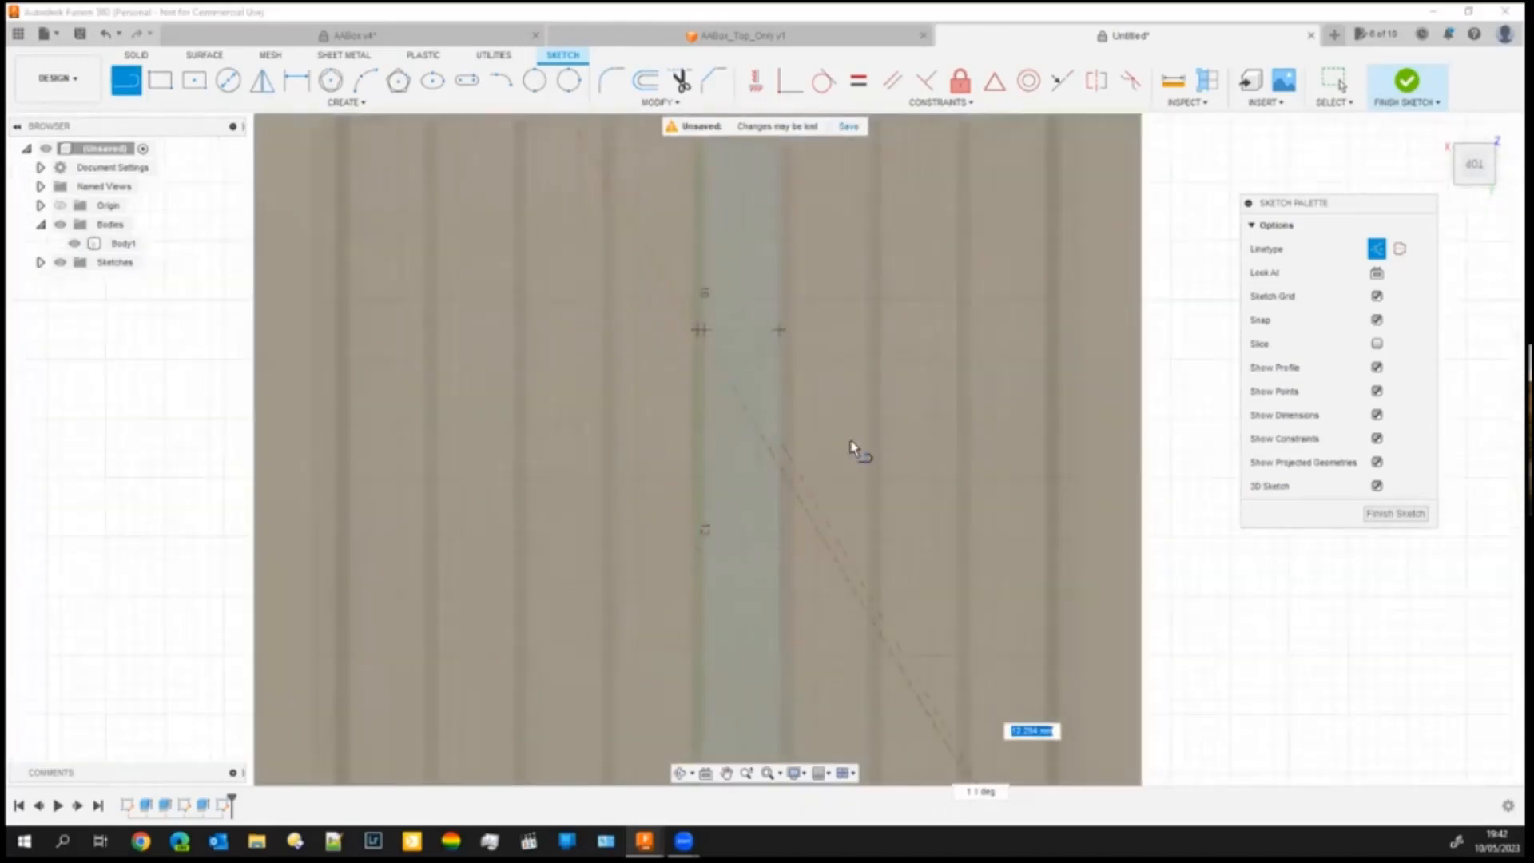
key("Escape")
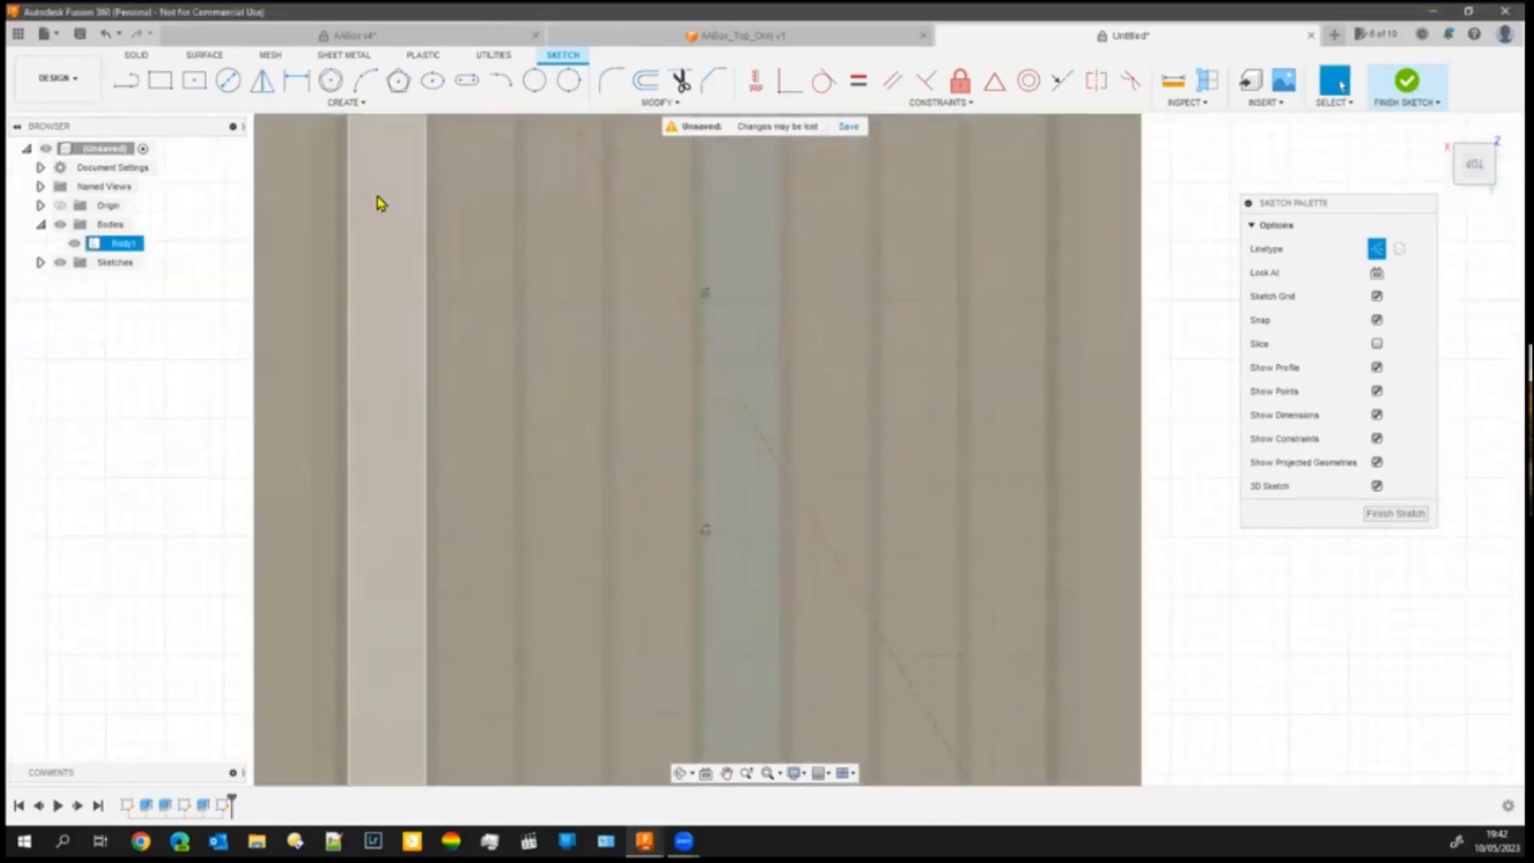
- Draw a 4.5 by 2.5 mm center rectangle at the diagonal construction line's midpoint, using normal instead of construction lines
left_click(200, 87)
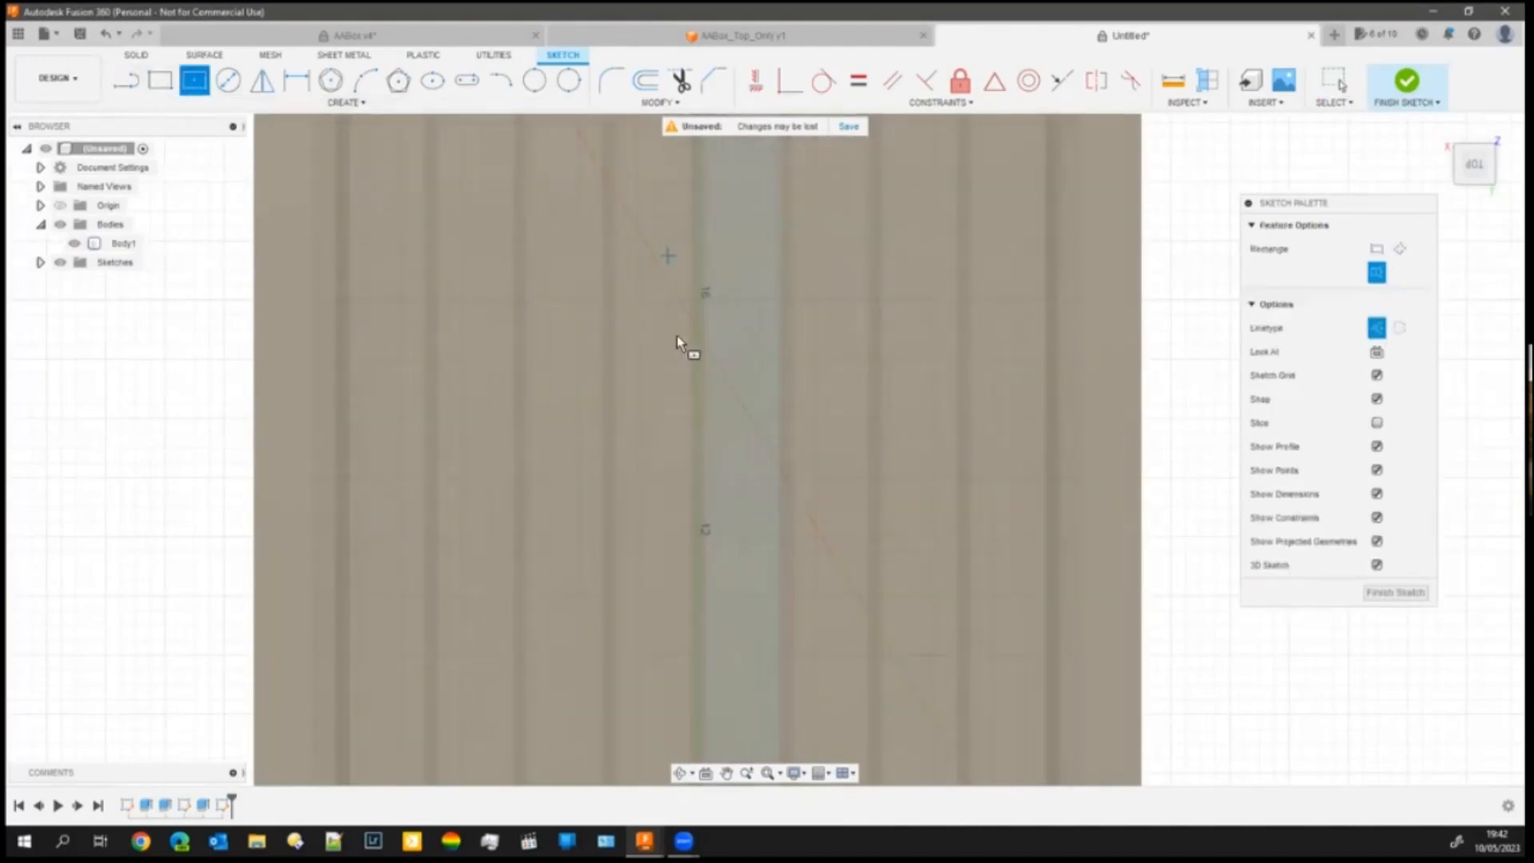
left_click(698, 330)
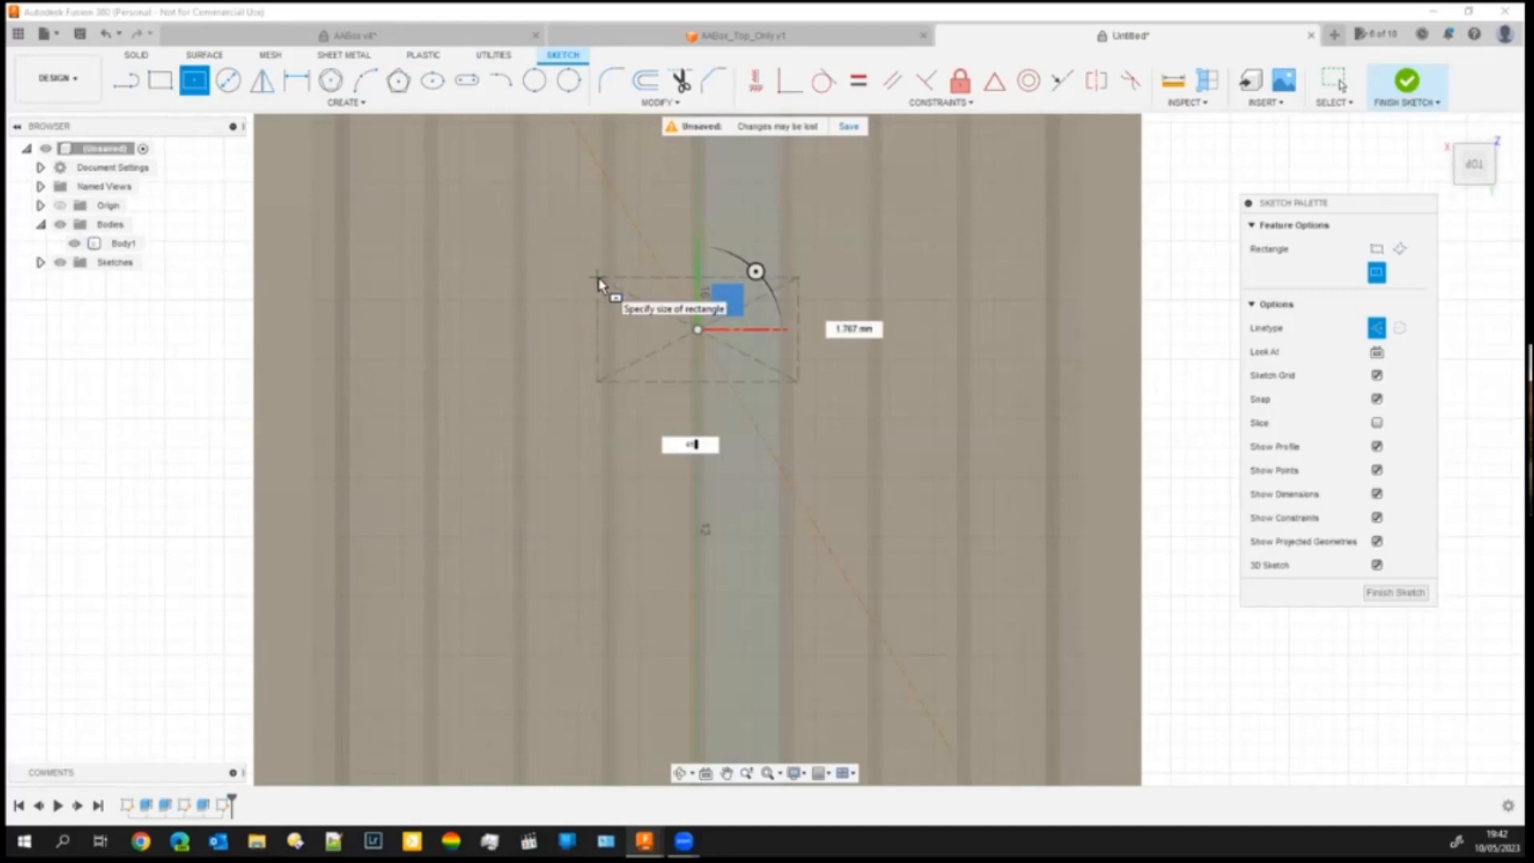
type("45")
key("Tab")
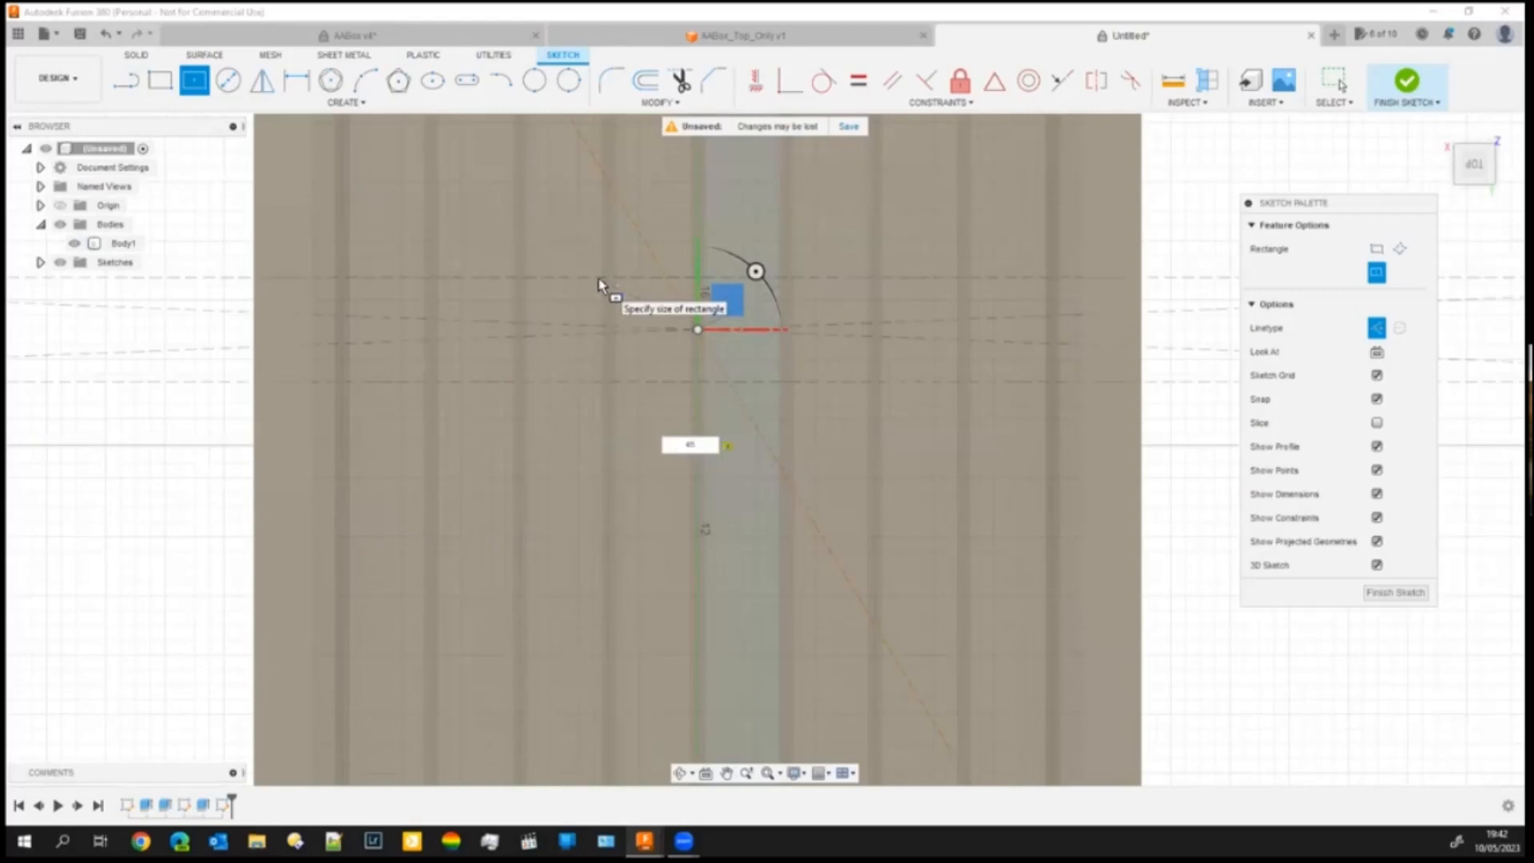
type("5")
key("Tab")
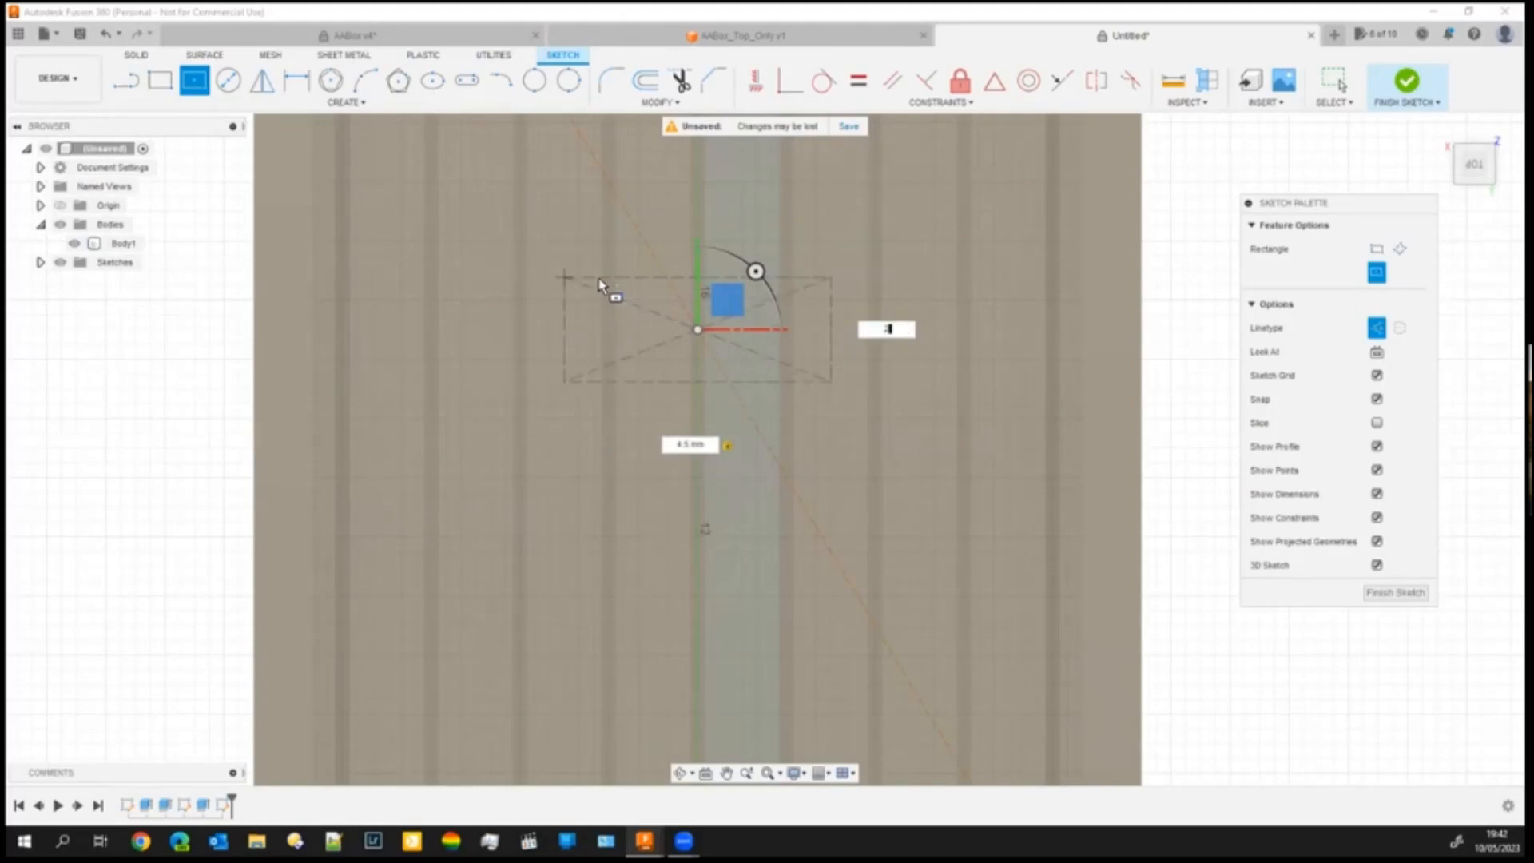
key("Tab")
type("5")
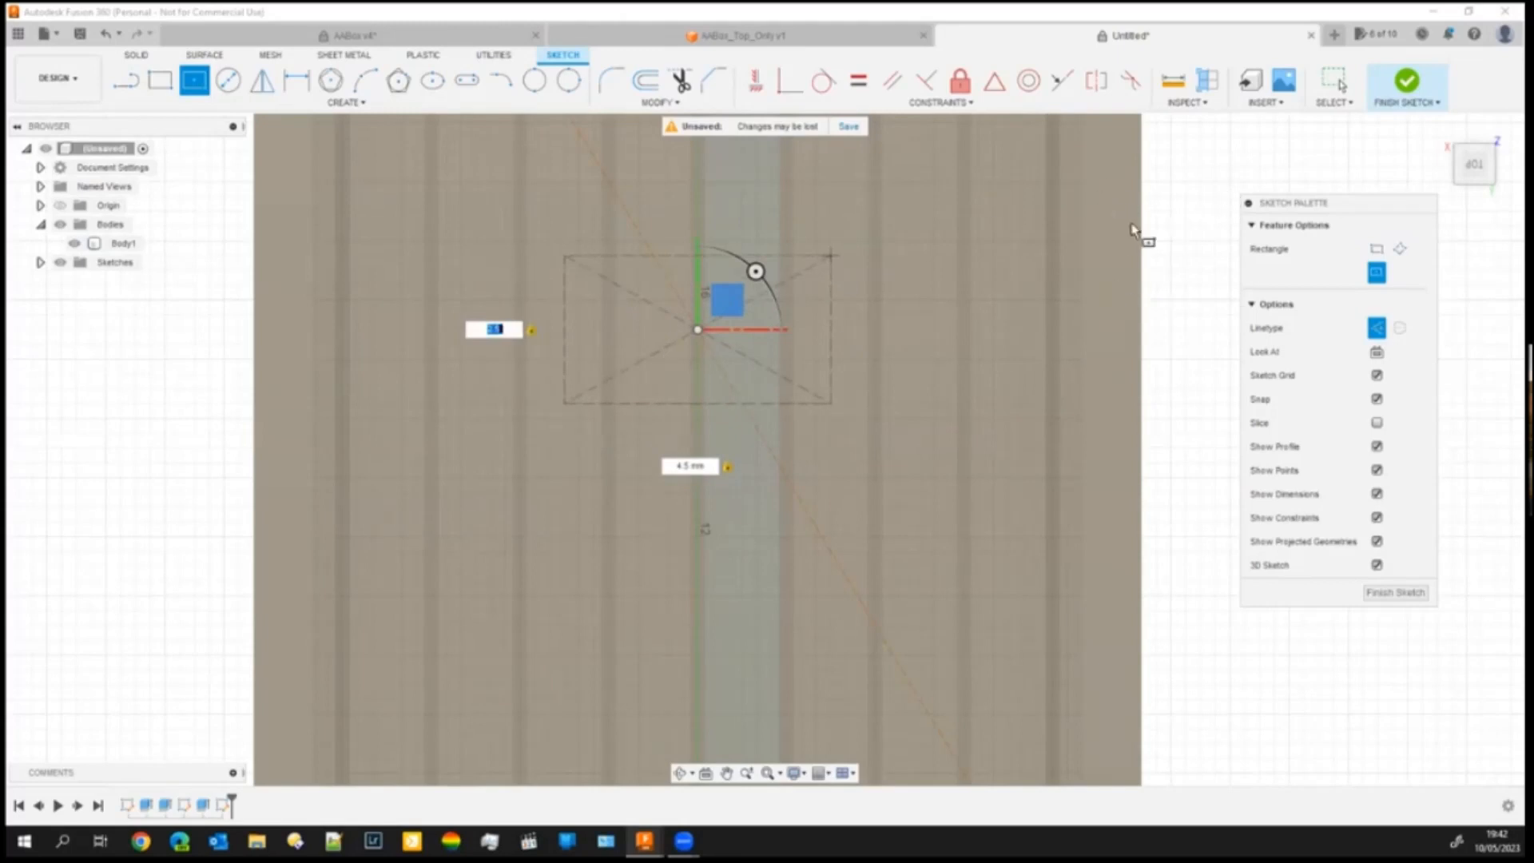
left_click(1377, 328)
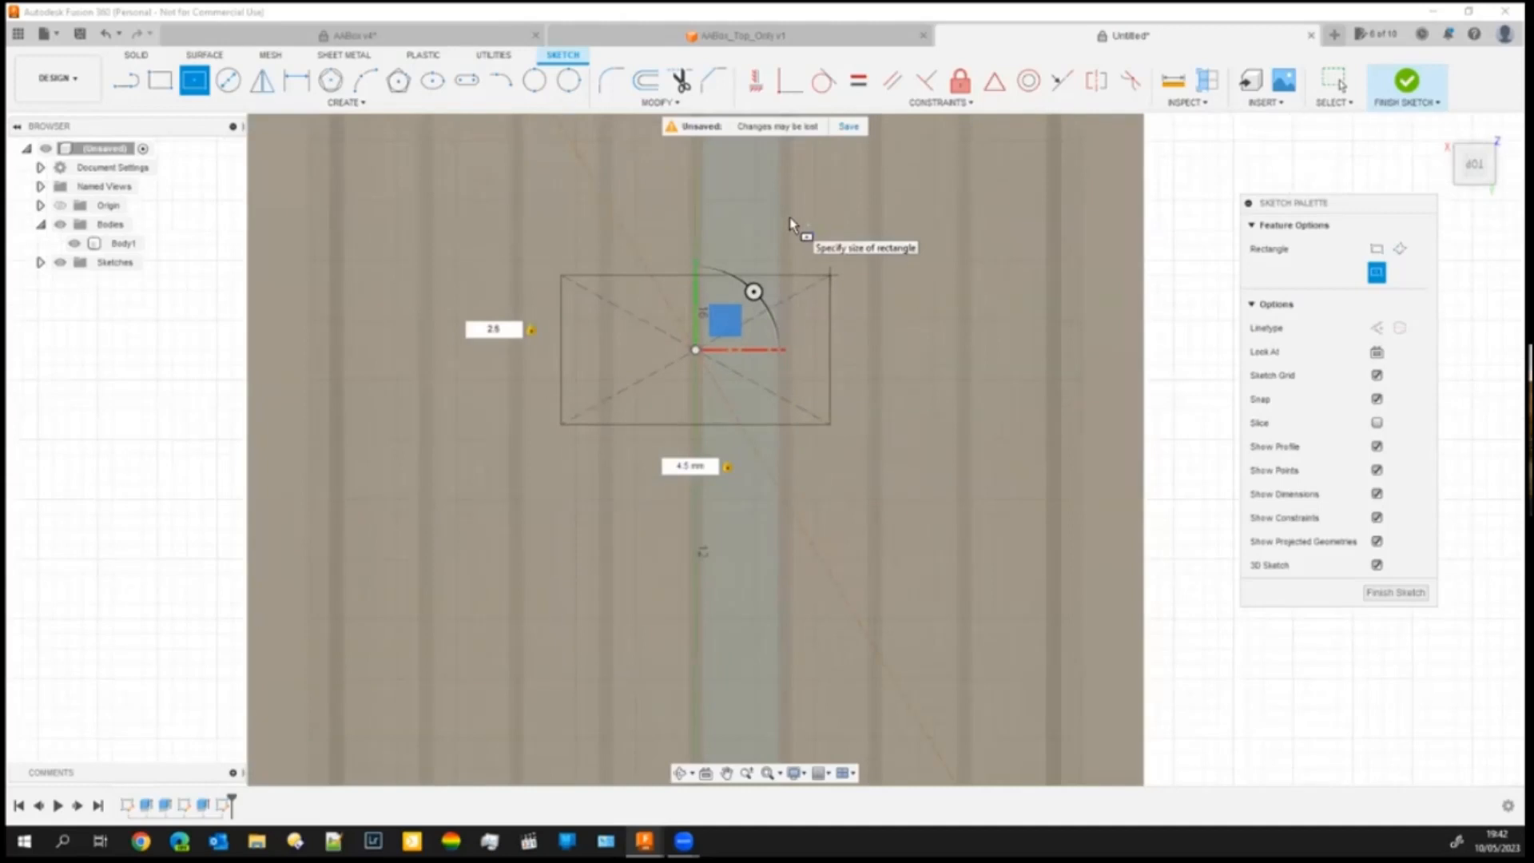
- Offset the rectangle 0.25 mm inward and finish the sketch
left_click(646, 85)
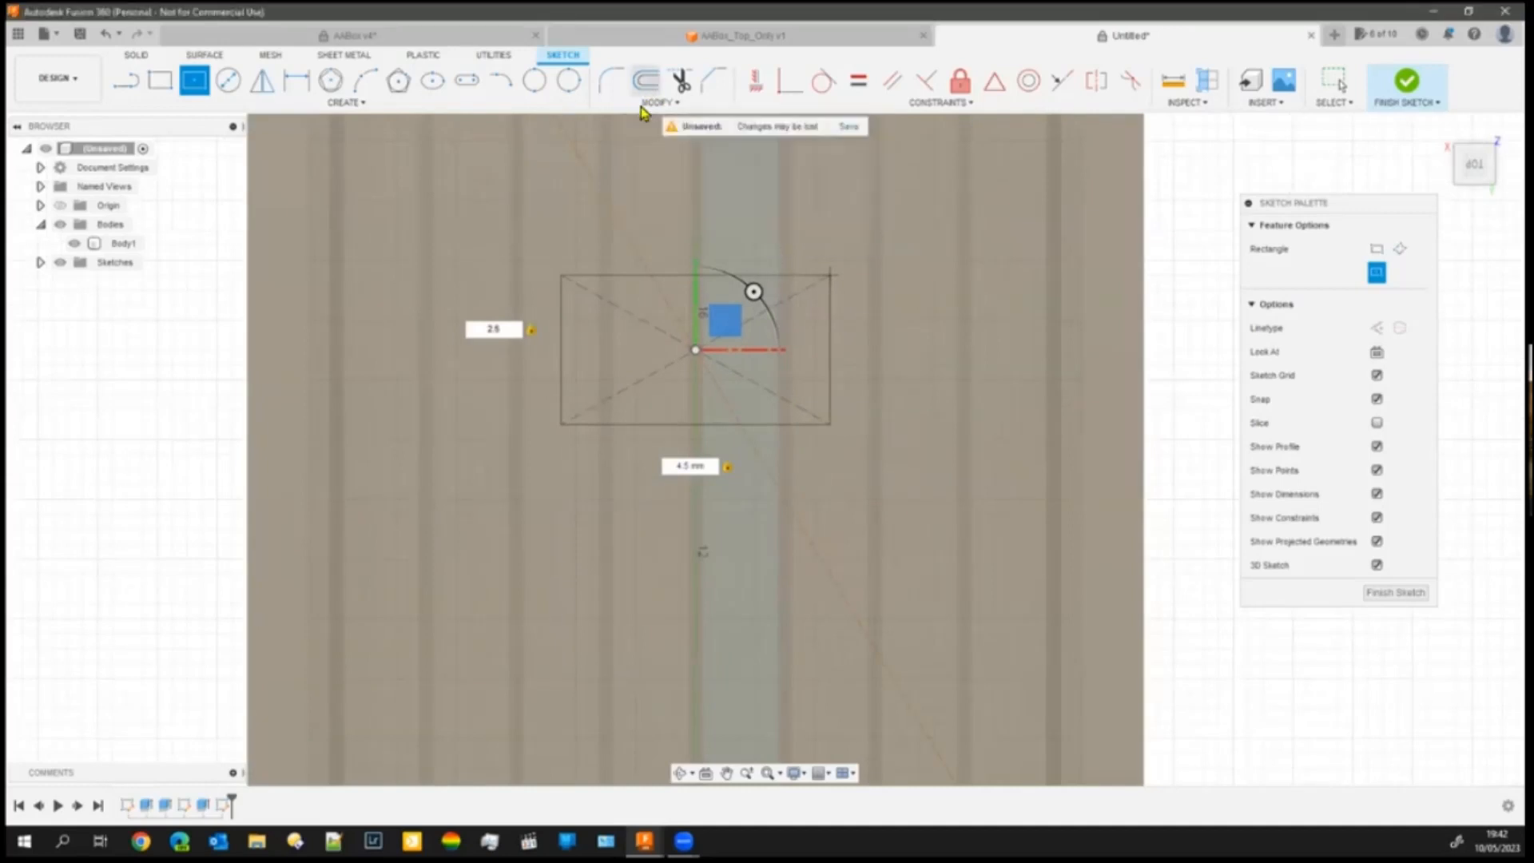
left_click(645, 278)
left_click_drag(644, 215, 646, 294)
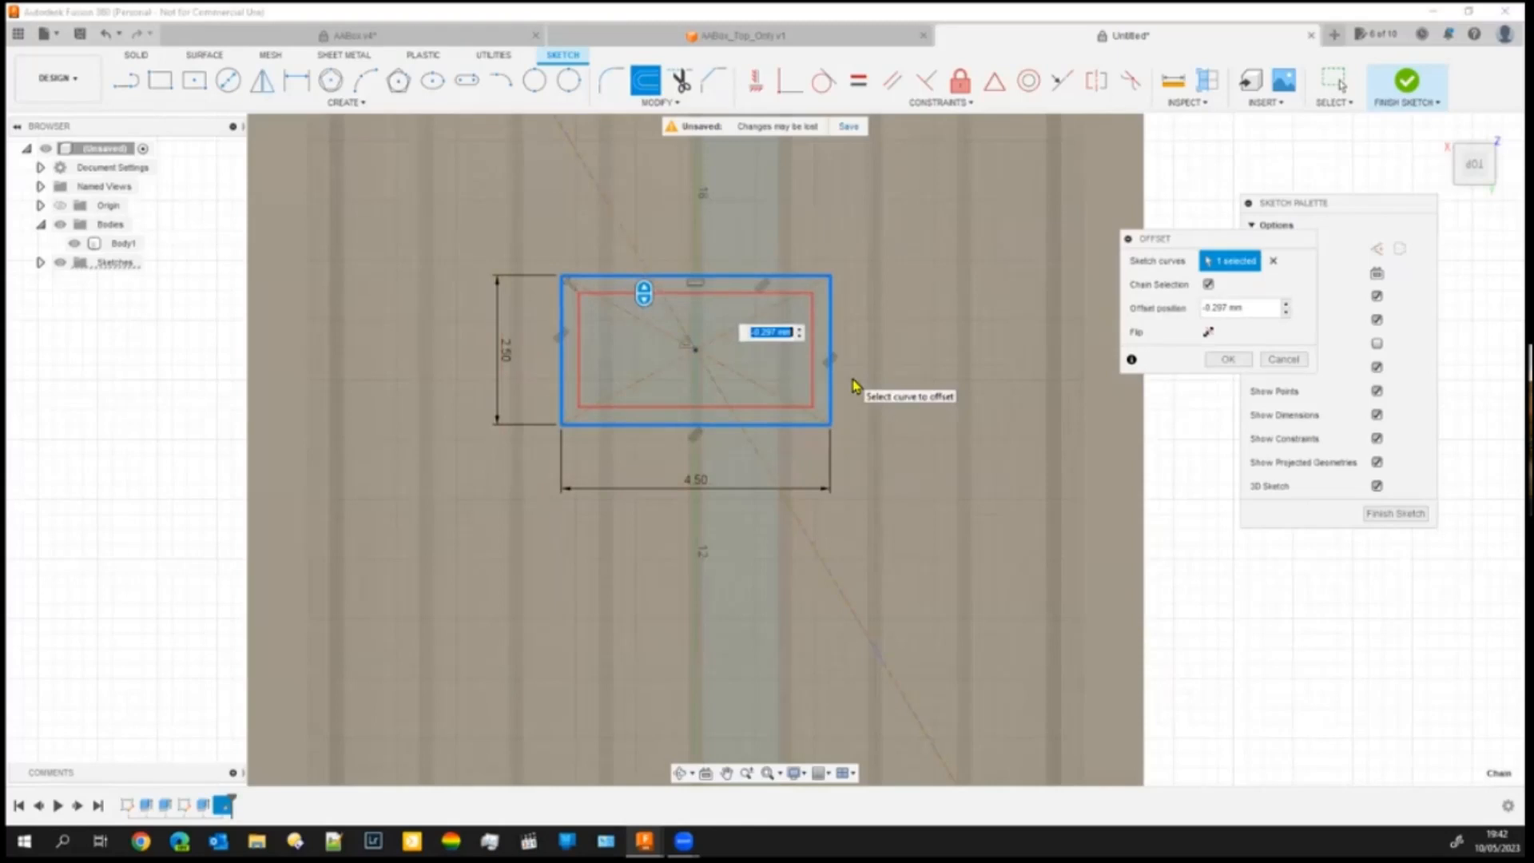
type("-0.5")
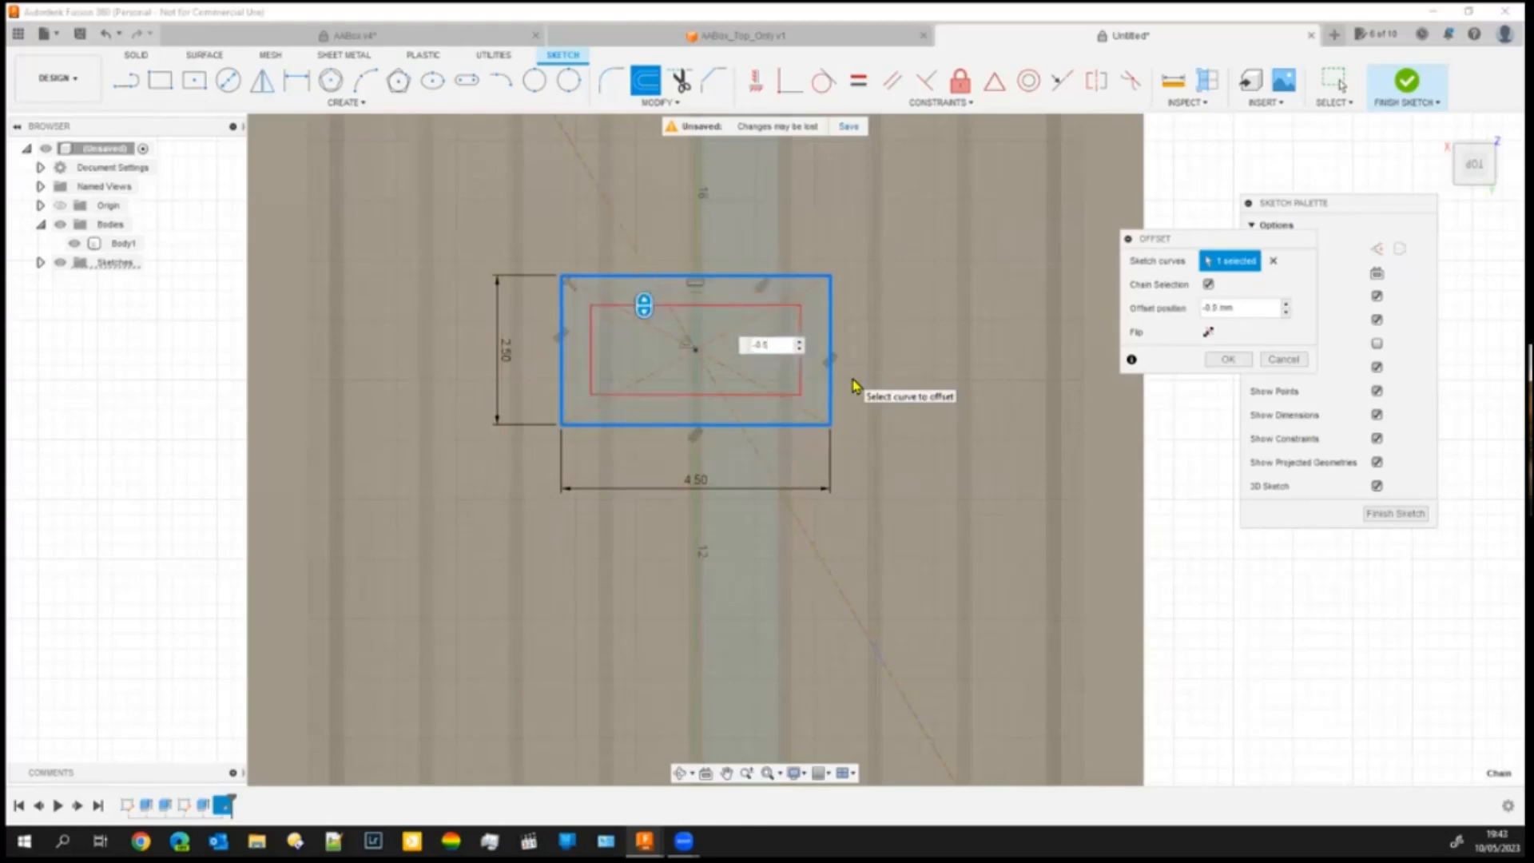
key("BackSpace")
type("25")
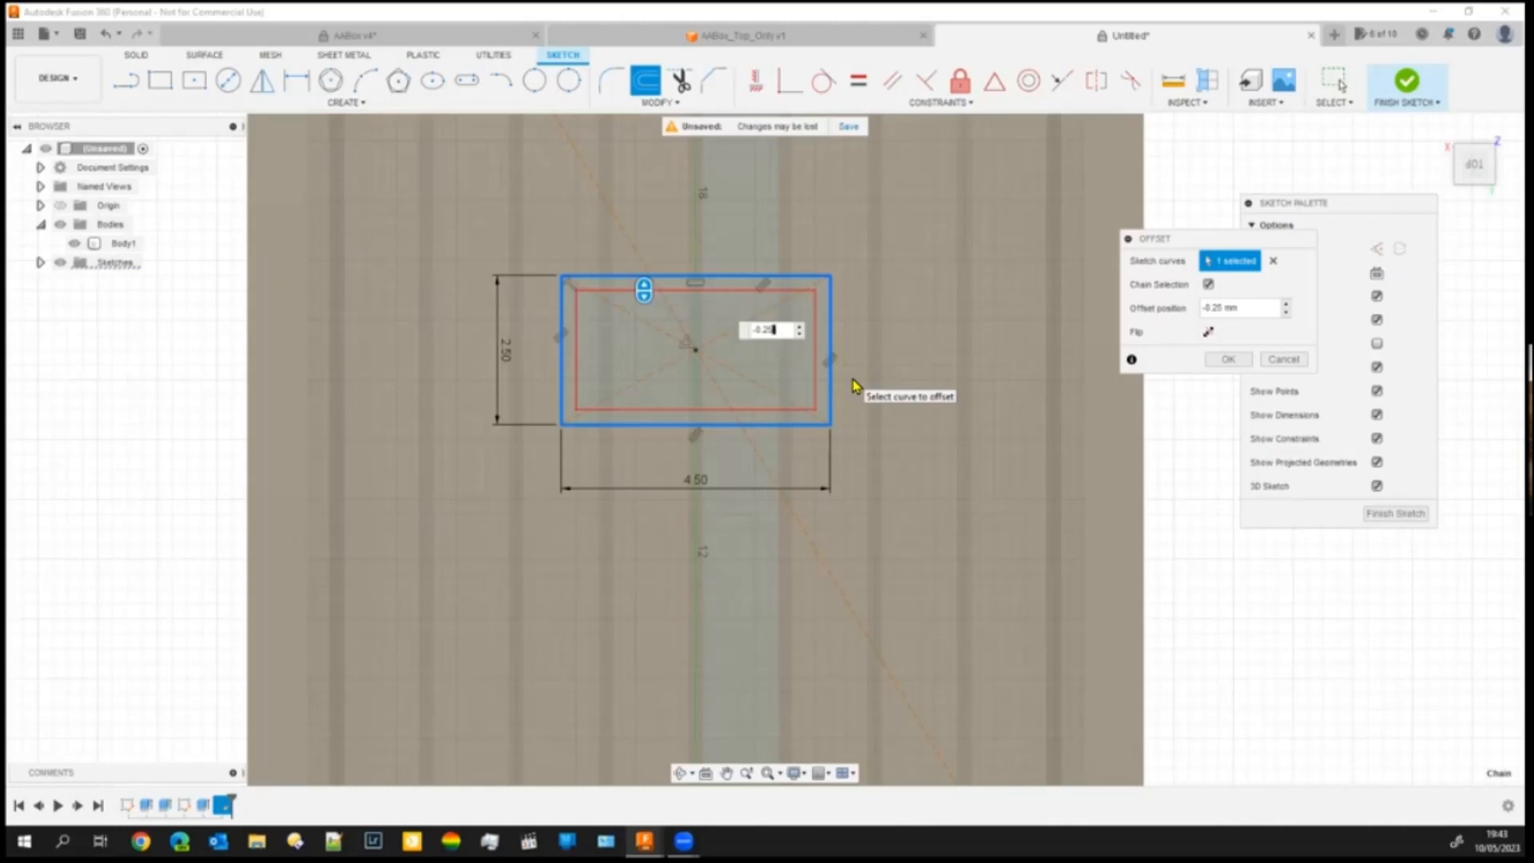
key("Return")
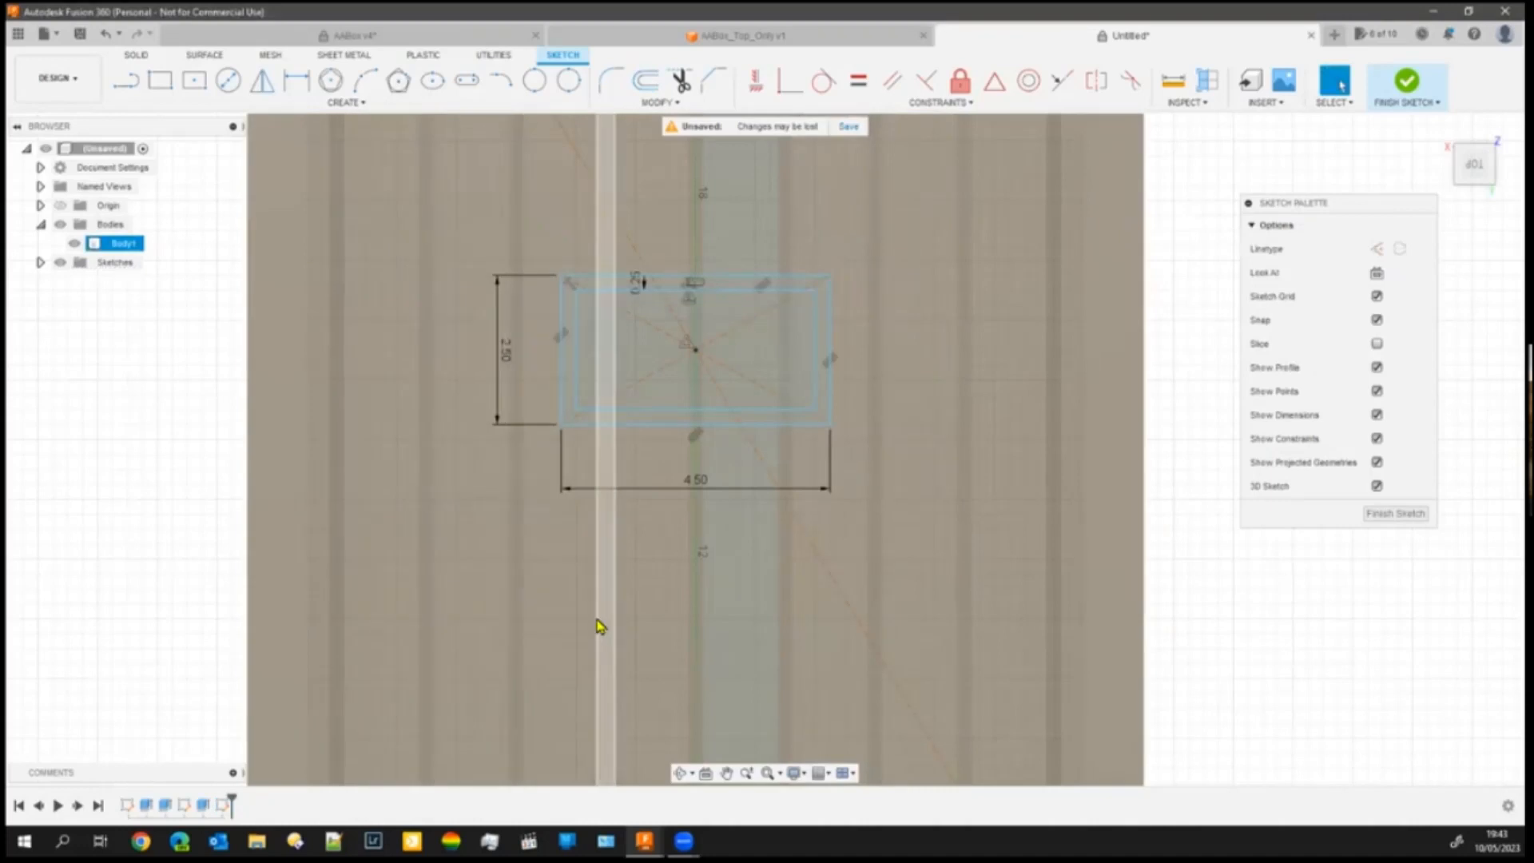
middle_click_drag(196, 584, 212, 617, "shift")
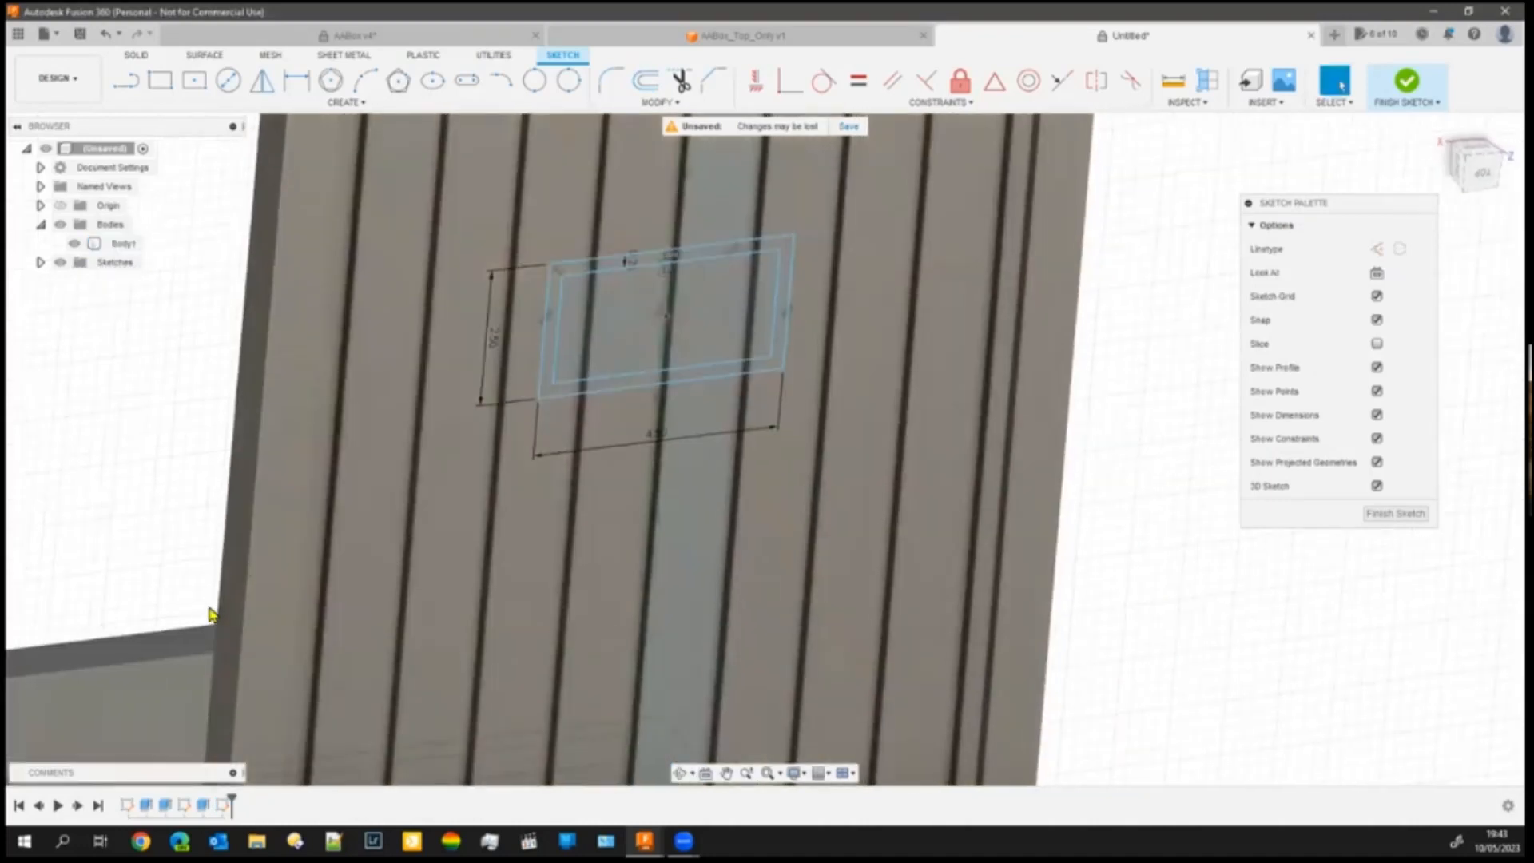
left_click(1396, 513)
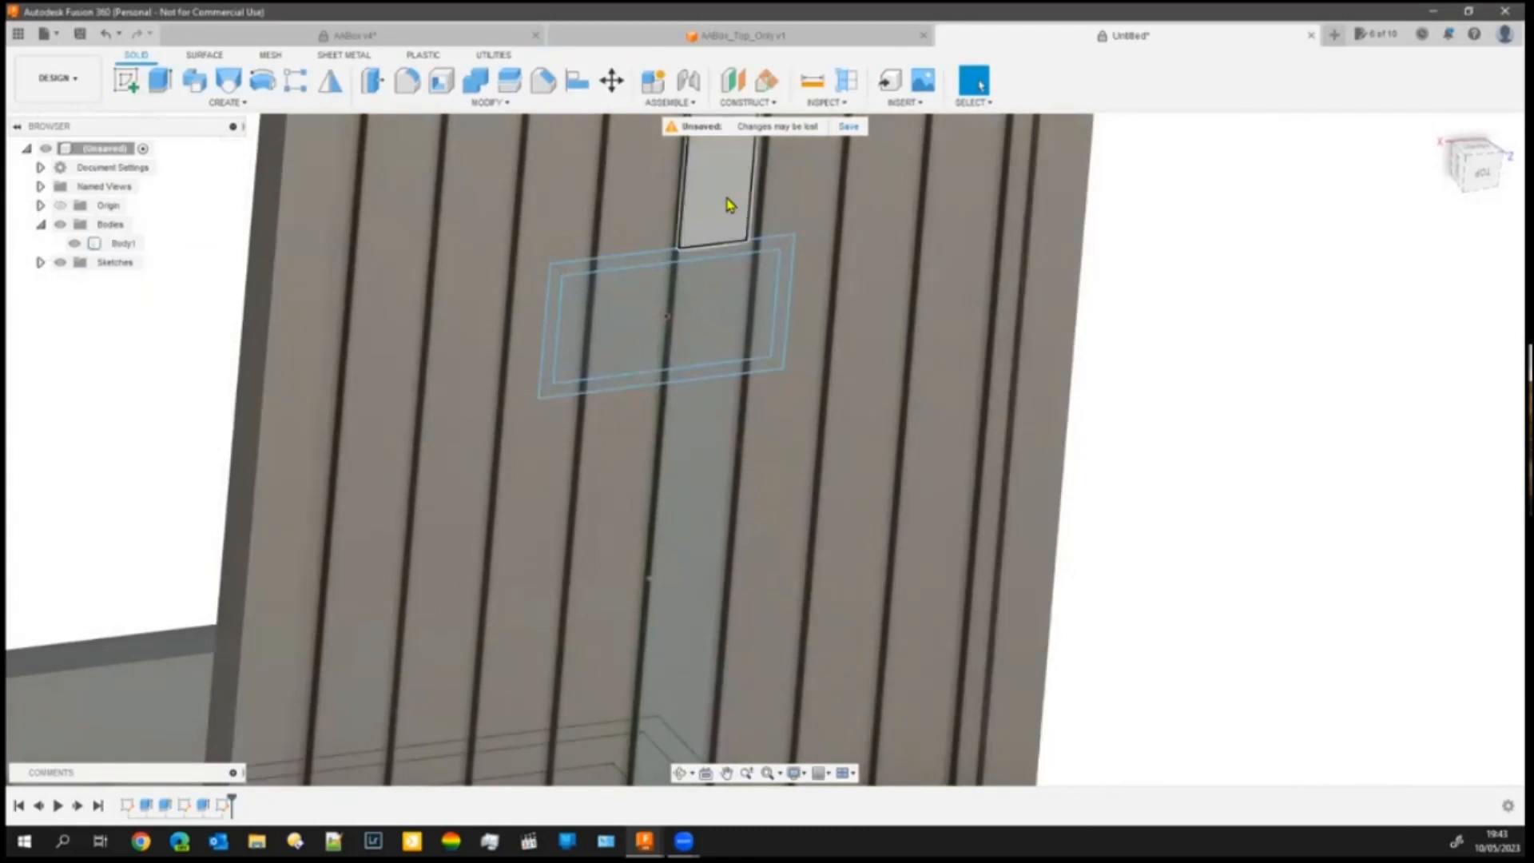
- Check the house number plate on the finished AABox design and return to the new untitled design
left_click(400, 36)
scroll(887, 664, "up", 5)
scroll(918, 695, "down", 3)
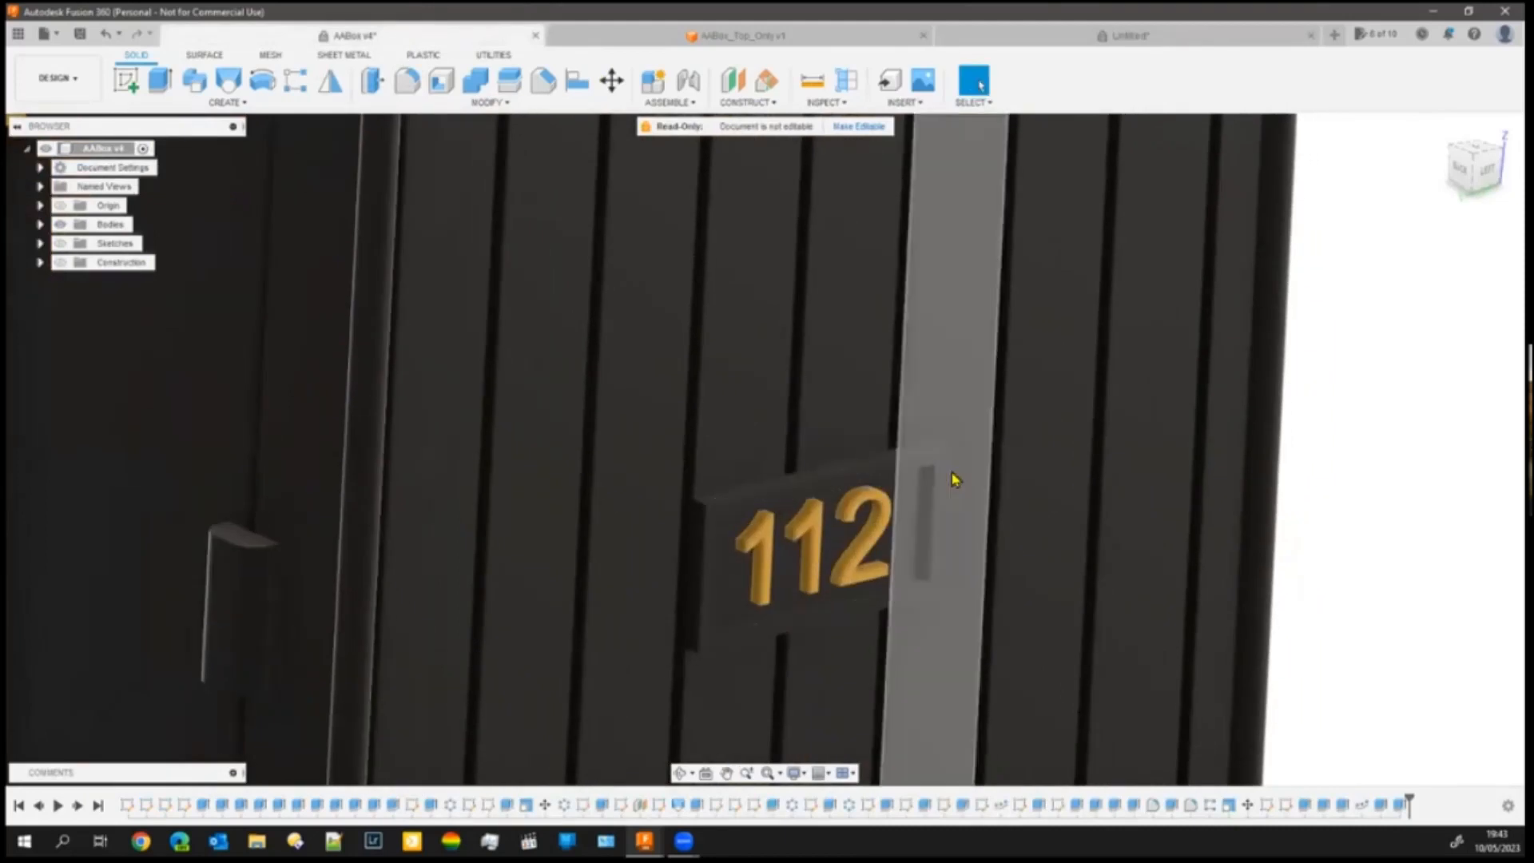
left_click(1037, 42)
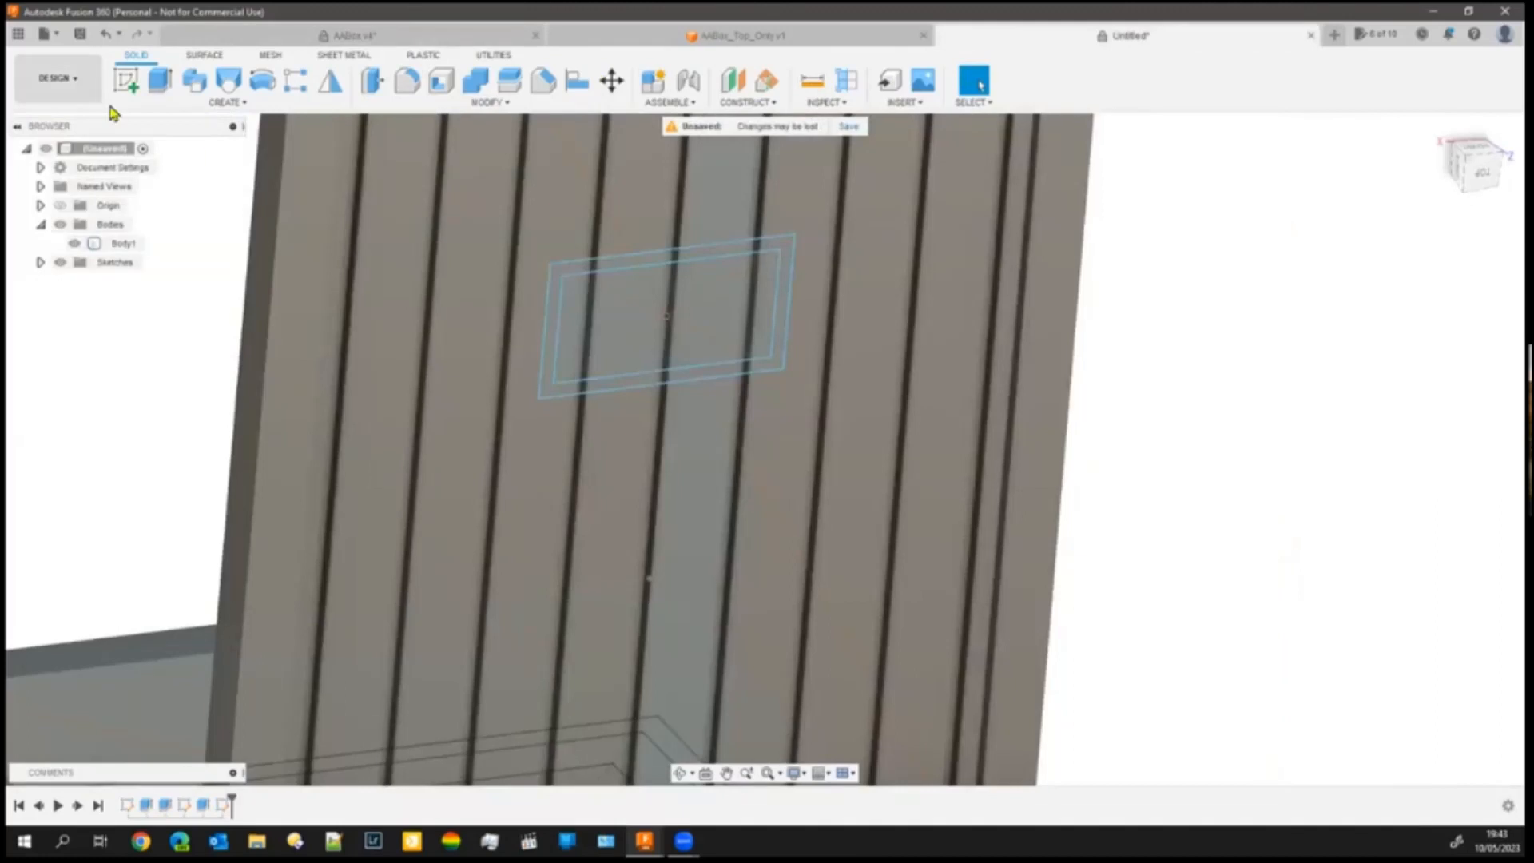
- Start an extrusion of the four border regions between the two rectangles, pulling it out about 0.98 mm from the wall
left_click(162, 85)
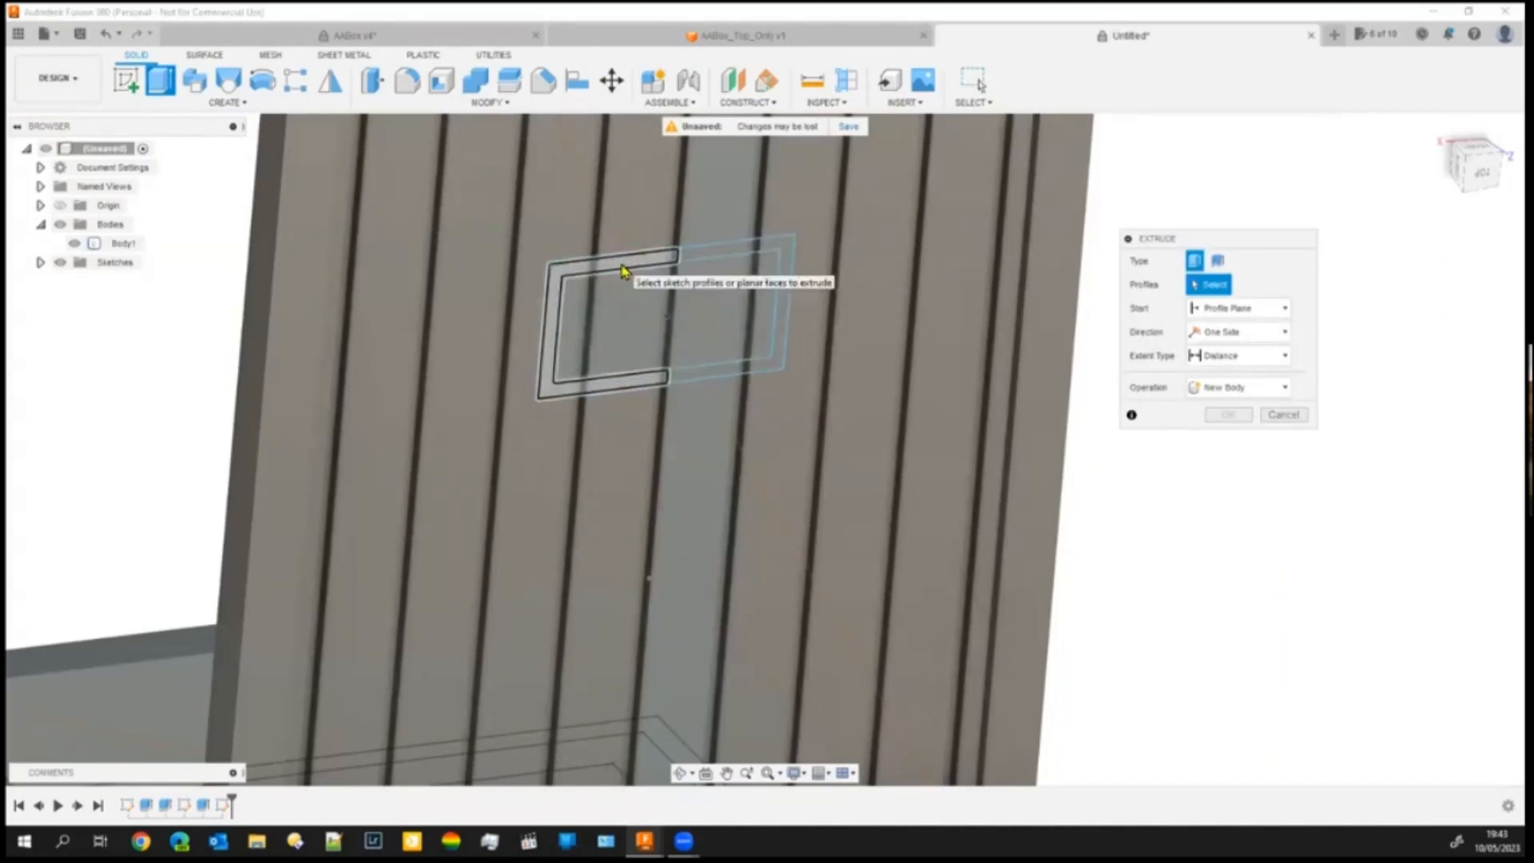
left_click(704, 264)
left_click(723, 252)
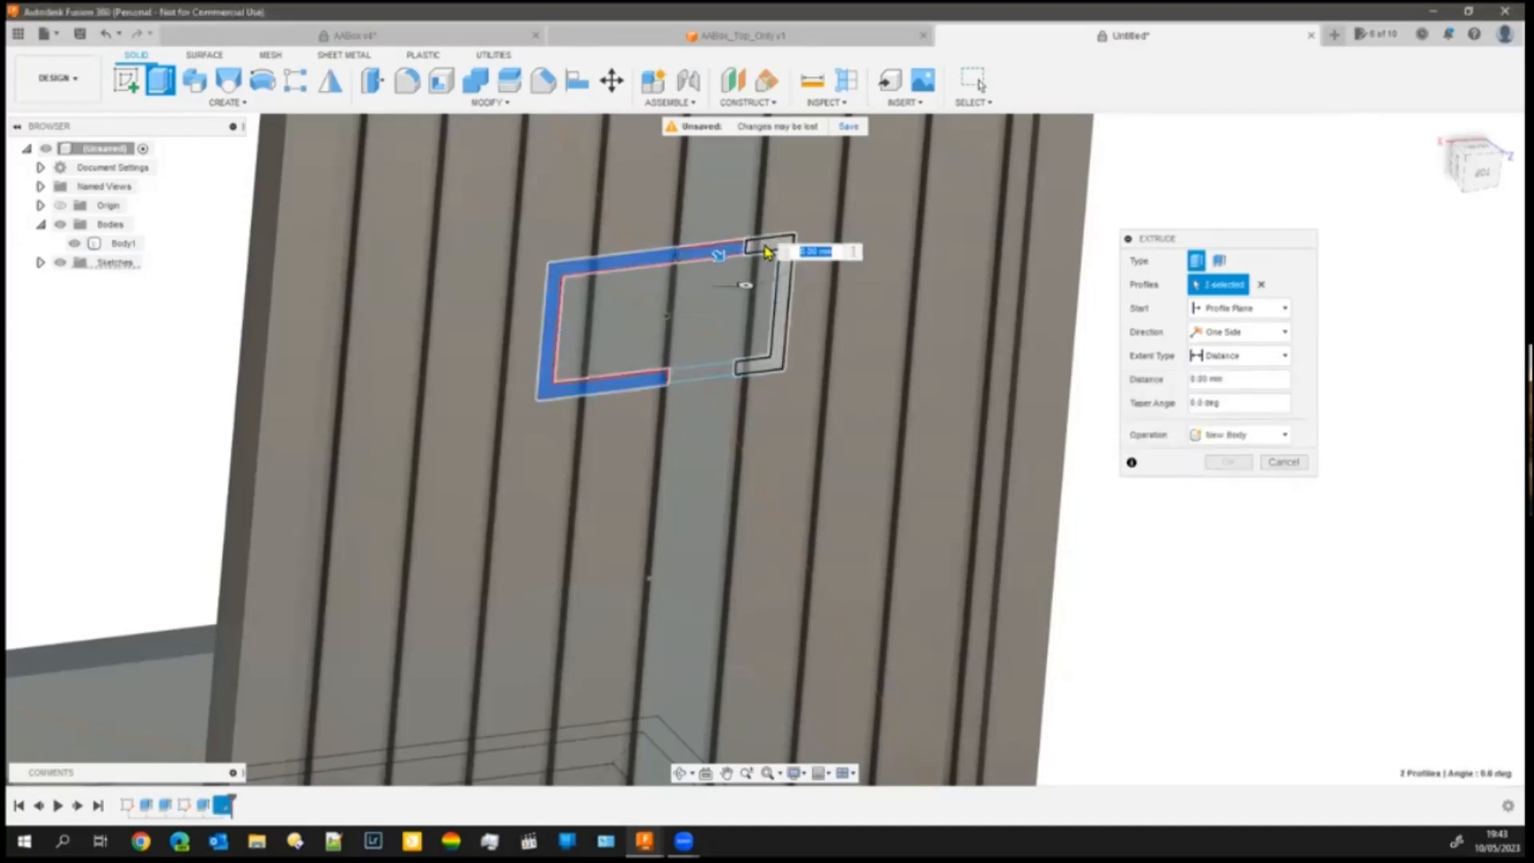
left_click(773, 366)
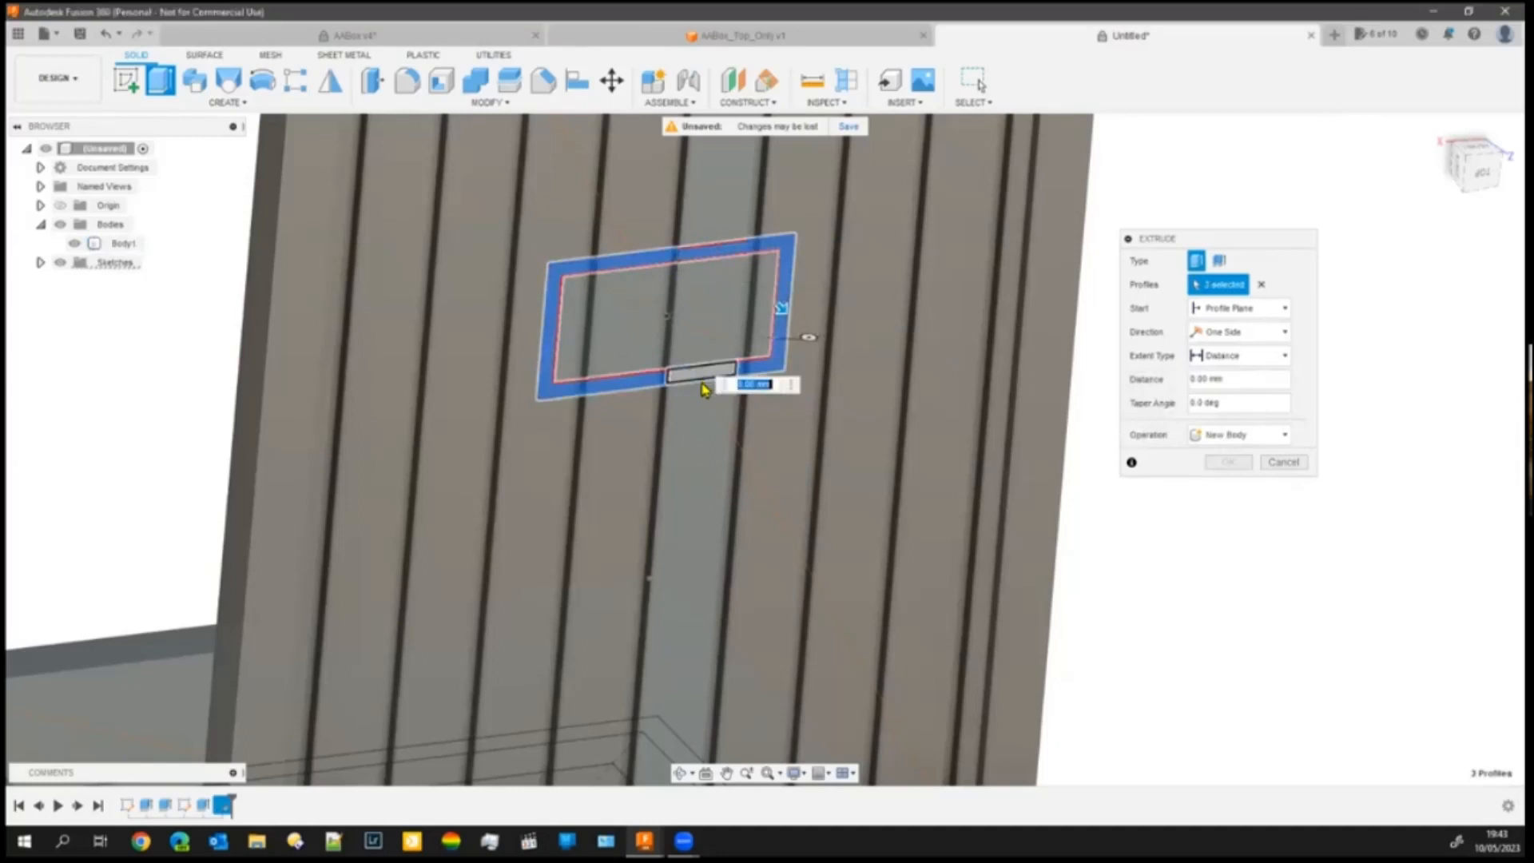
left_click(707, 386)
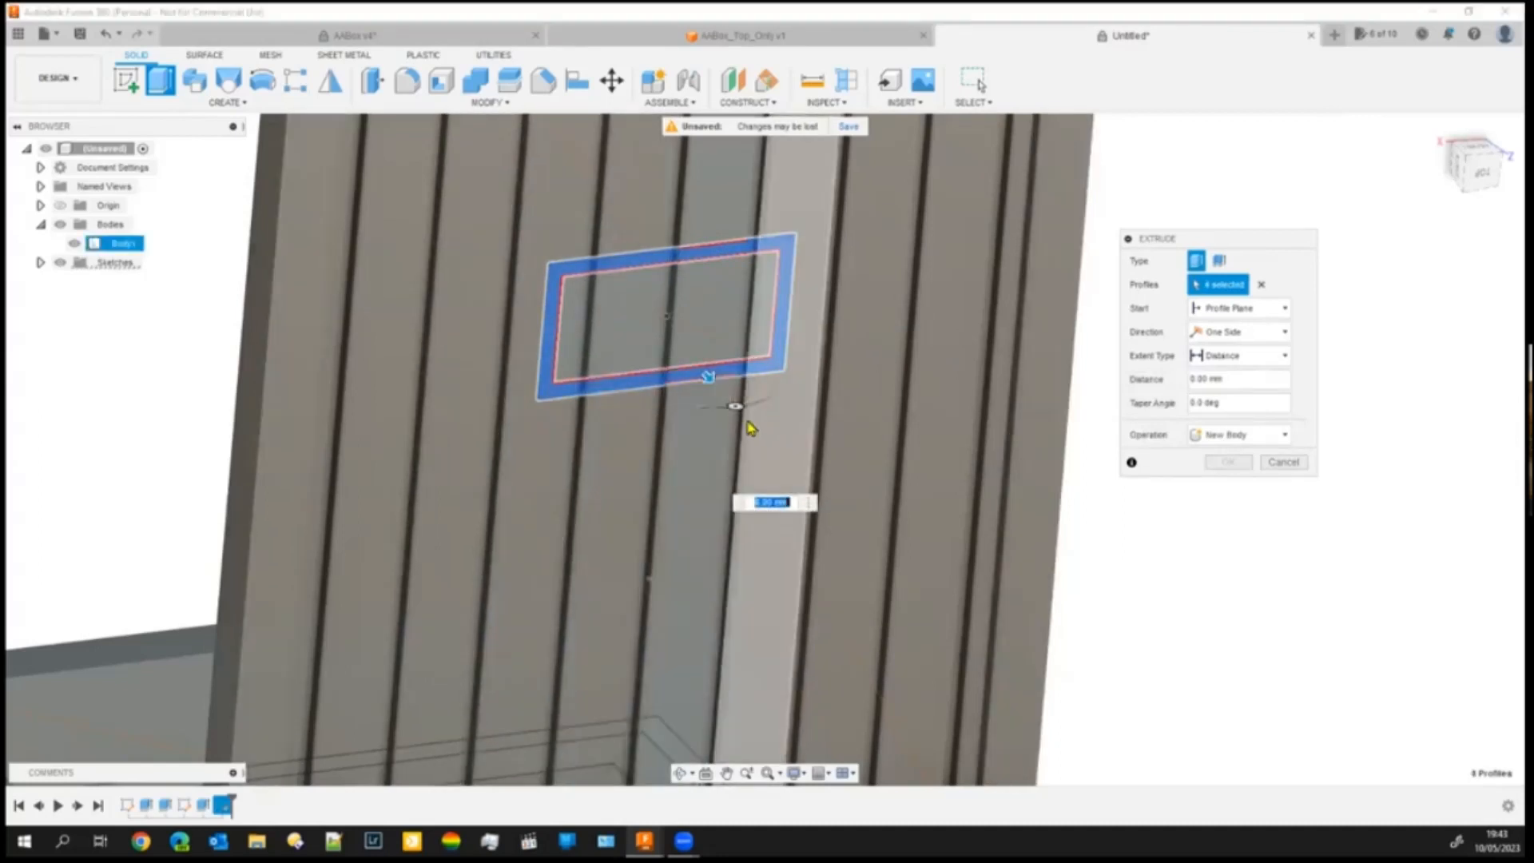
left_click_drag(727, 397, 731, 408)
middle_click_drag(345, 537, 401, 452, "shift")
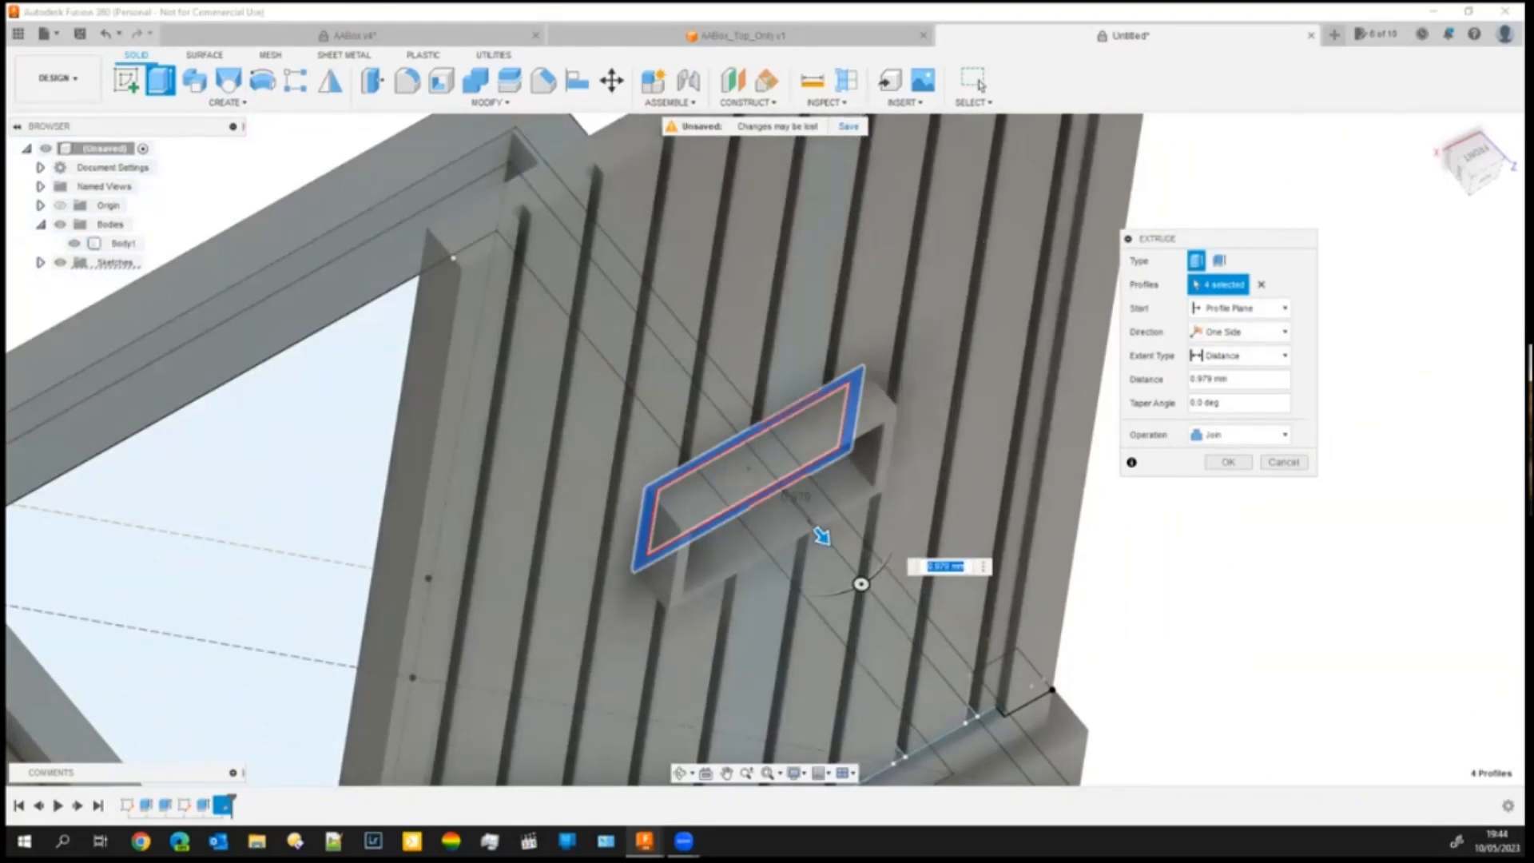
- Make the border extrusion symmetric with a distance of 0.5 mm and create it as a new body
left_click(1239, 332)
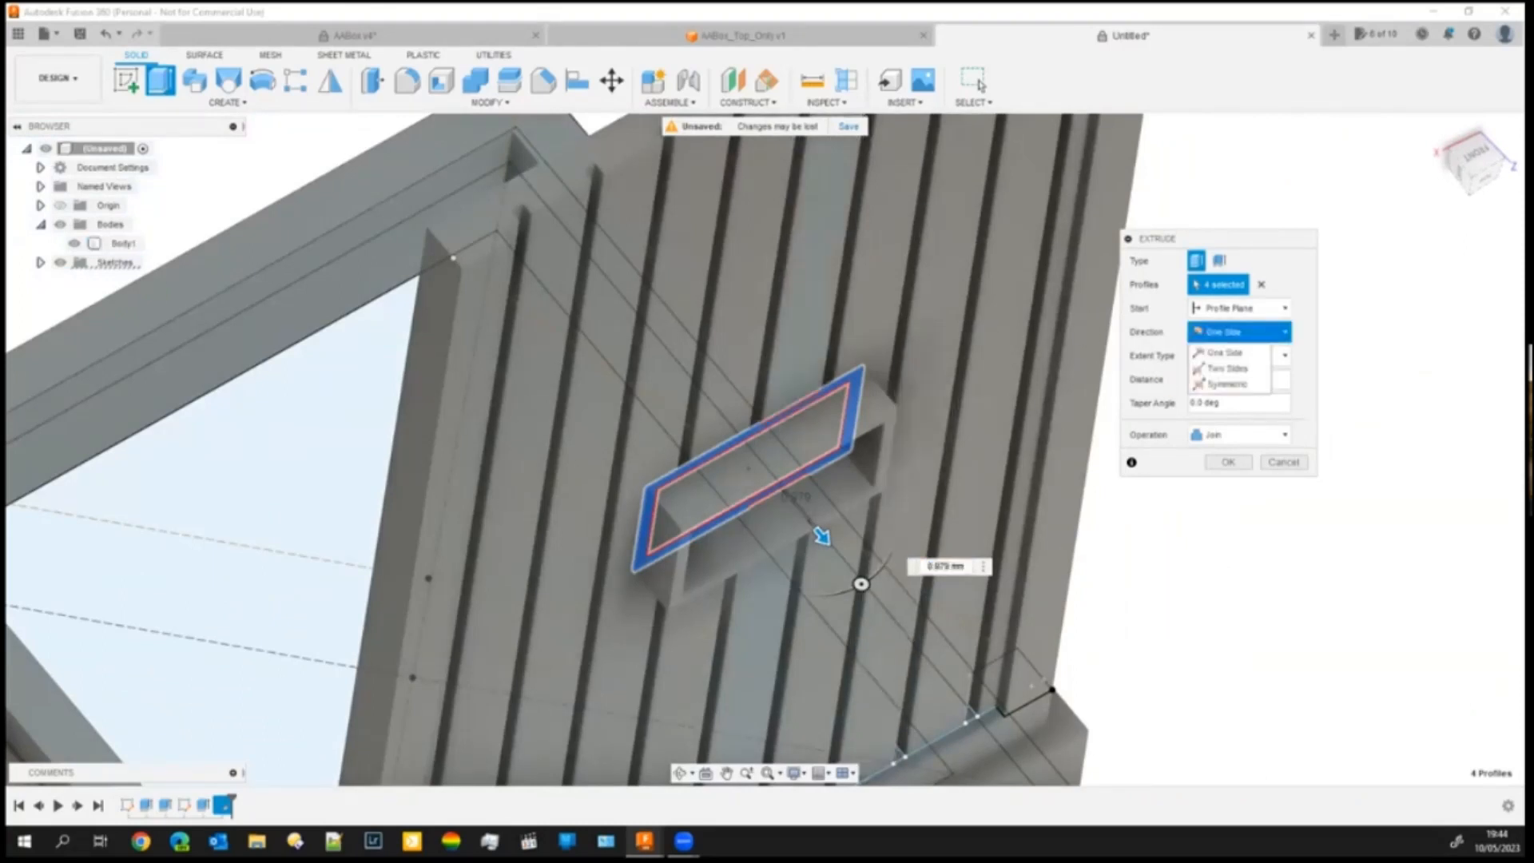
left_click(1235, 390)
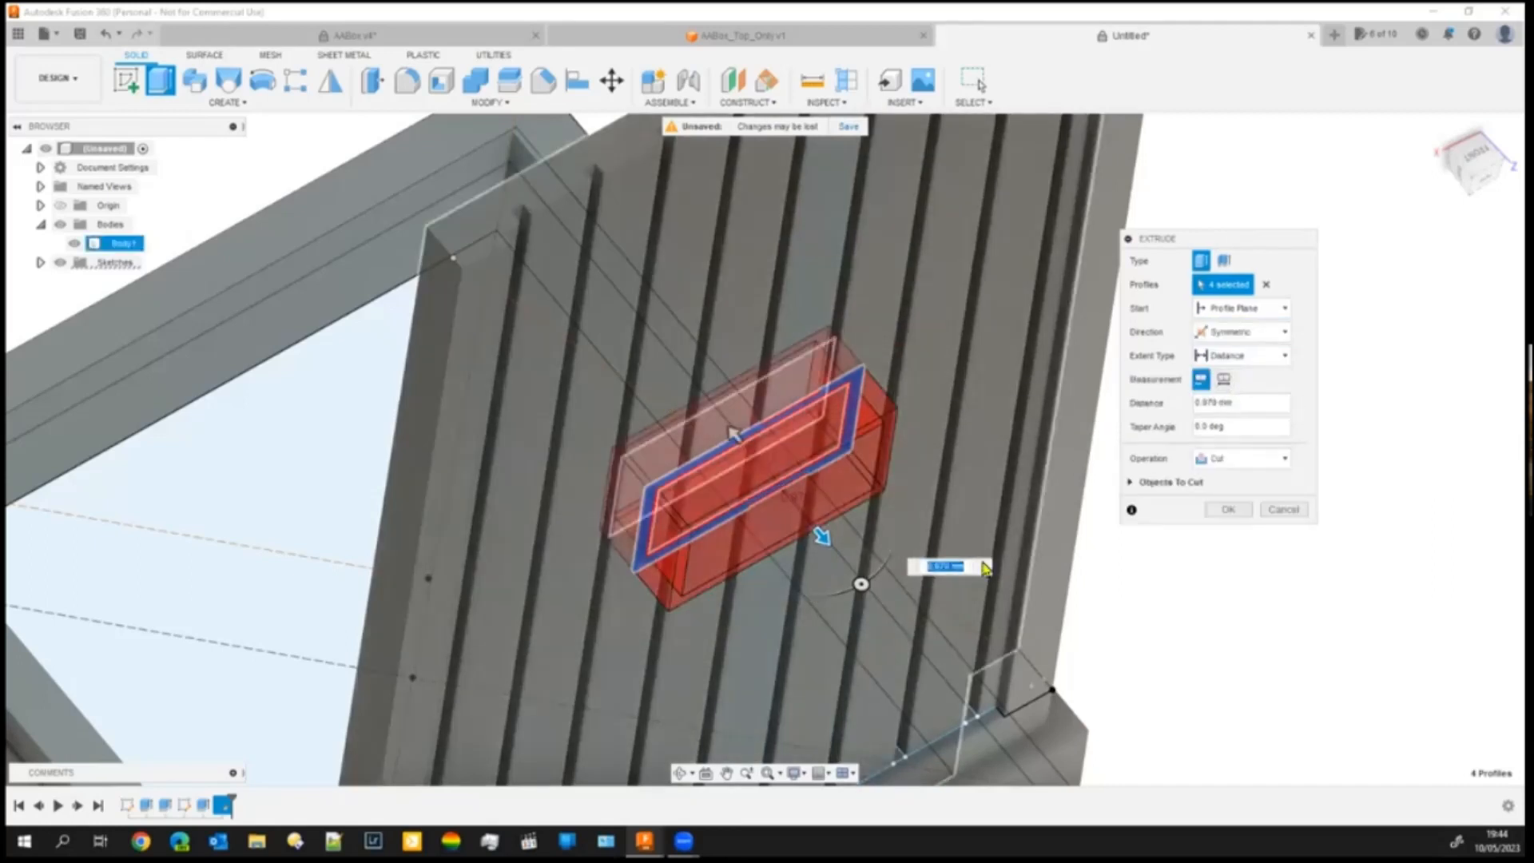
left_click(933, 569)
double_click(931, 568)
type("0")
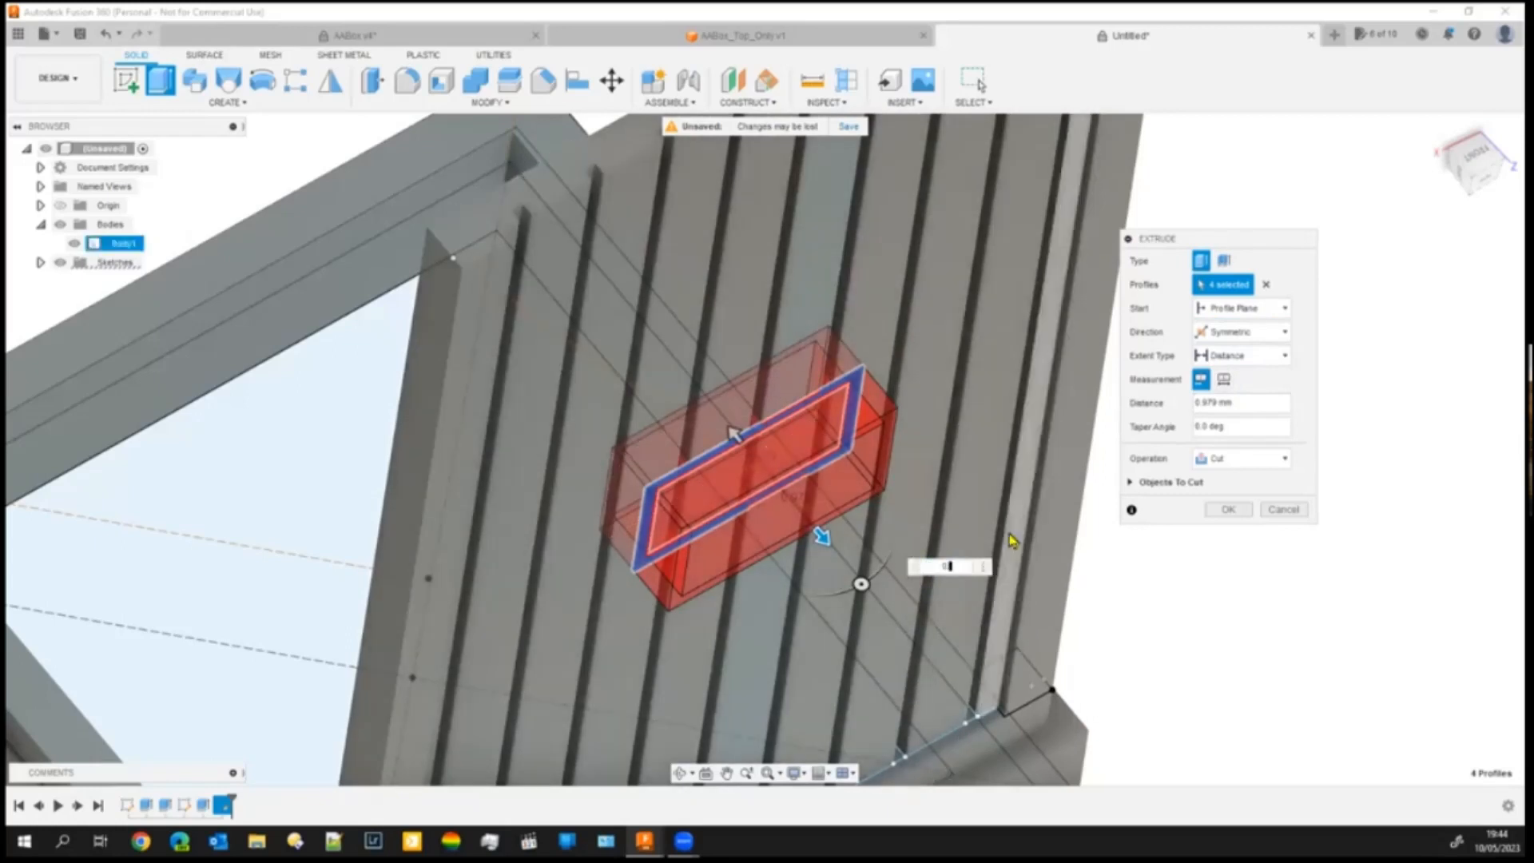
type(".5")
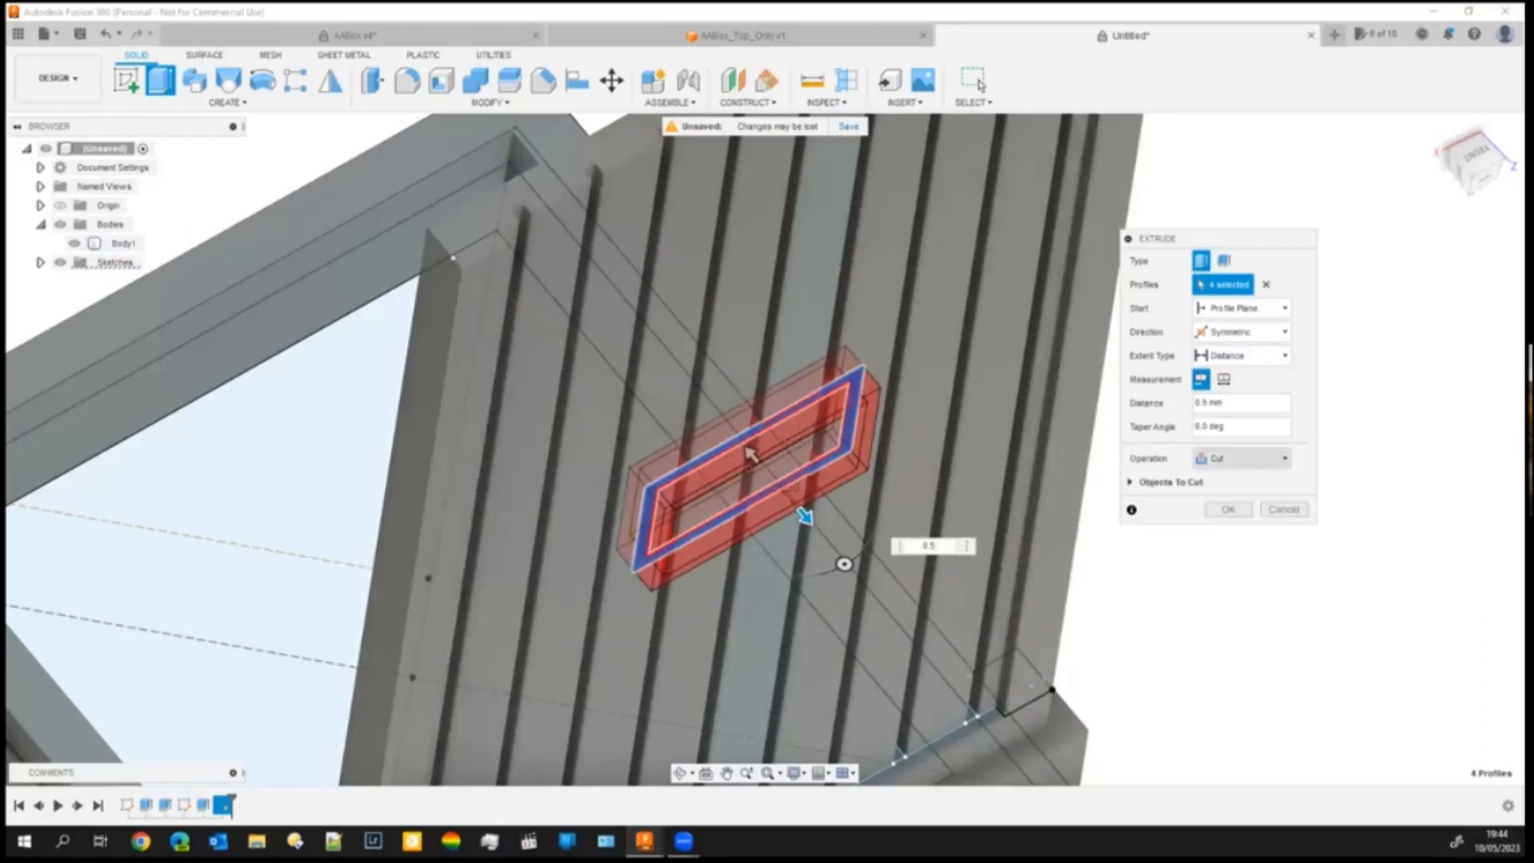
left_click(1243, 458)
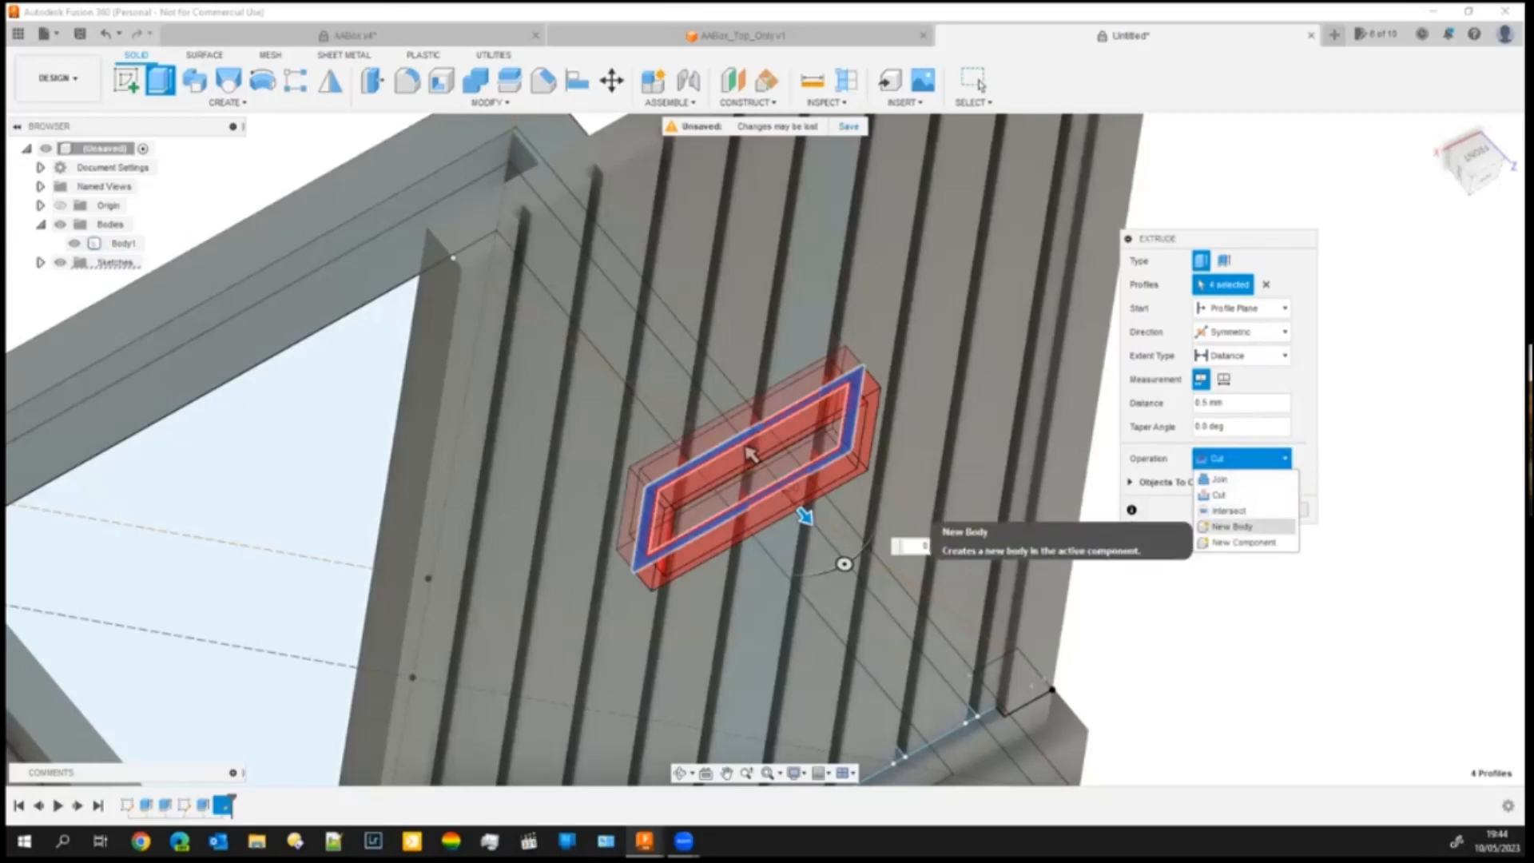
left_click(1235, 527)
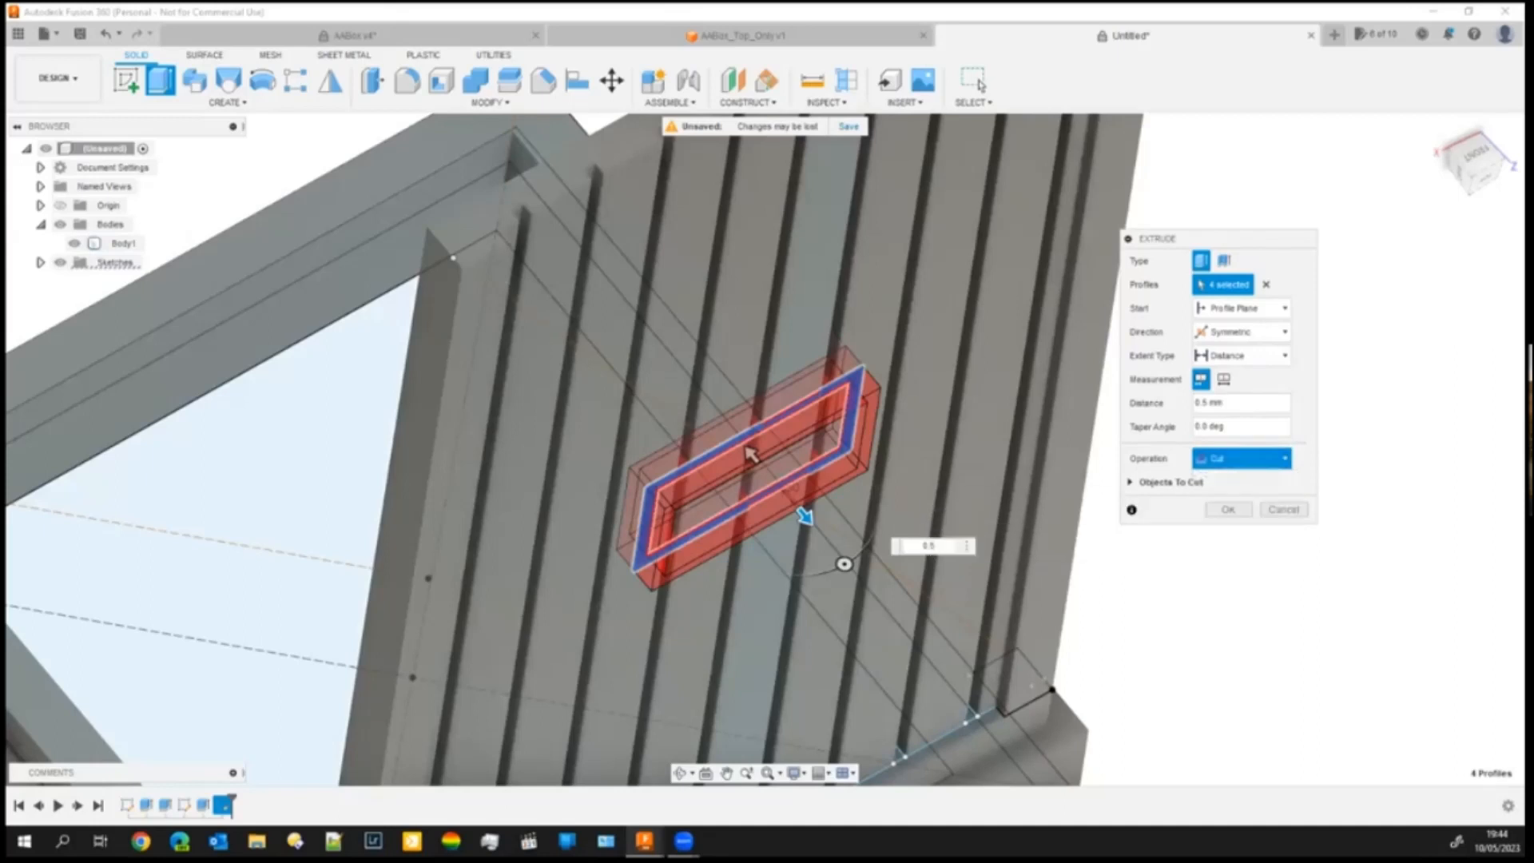
left_click(1217, 490)
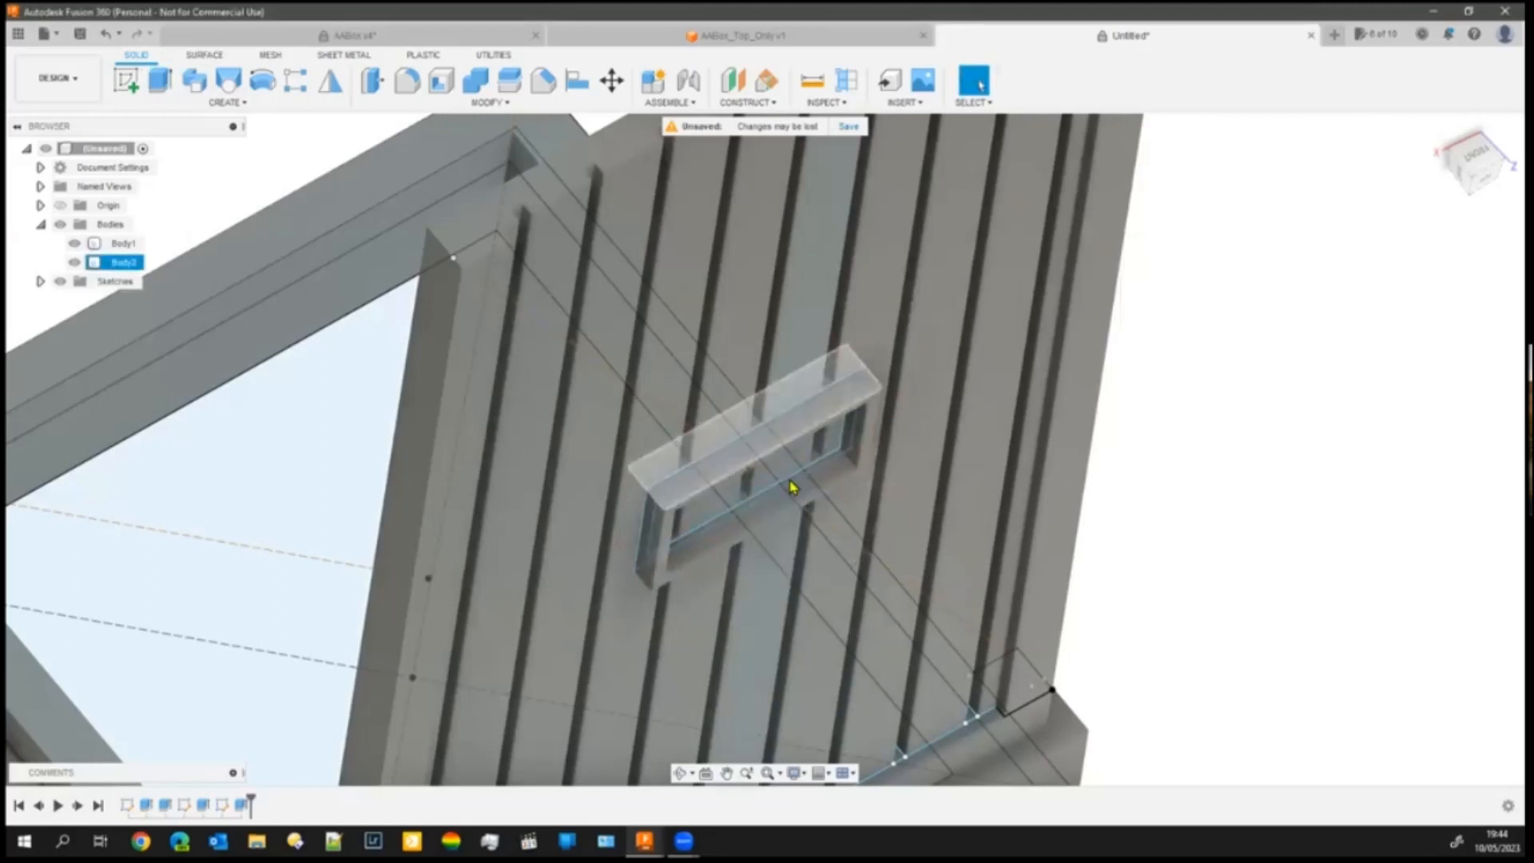
- Examine the new plate border on the grooved wall up close from several angles and in the Top view
scroll(671, 480, "down", 2)
scroll(651, 473, "up", 6)
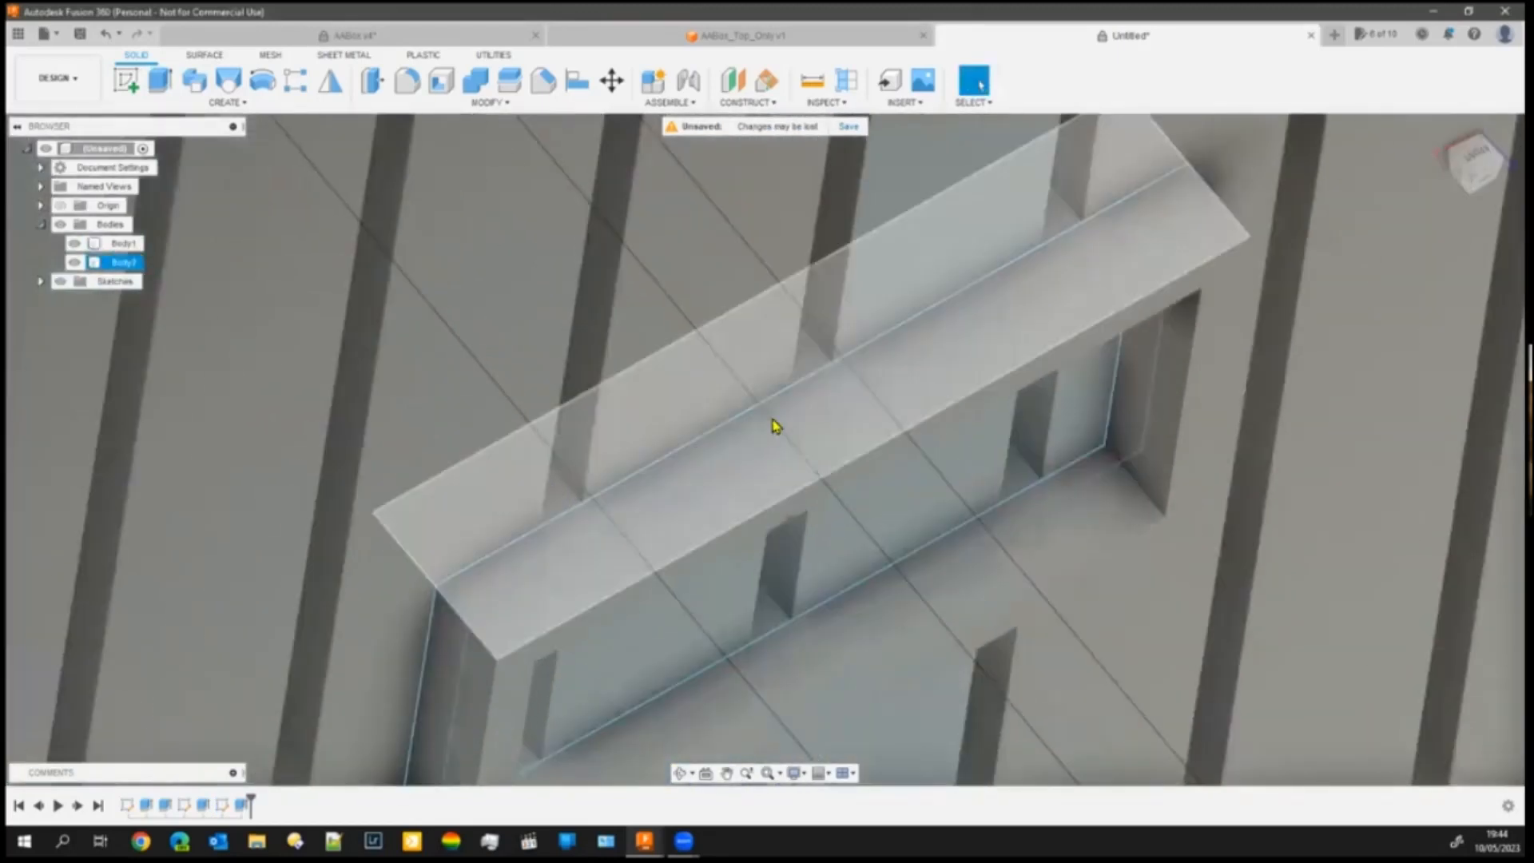
scroll(764, 645, "down", 3)
scroll(760, 490, "up", 4)
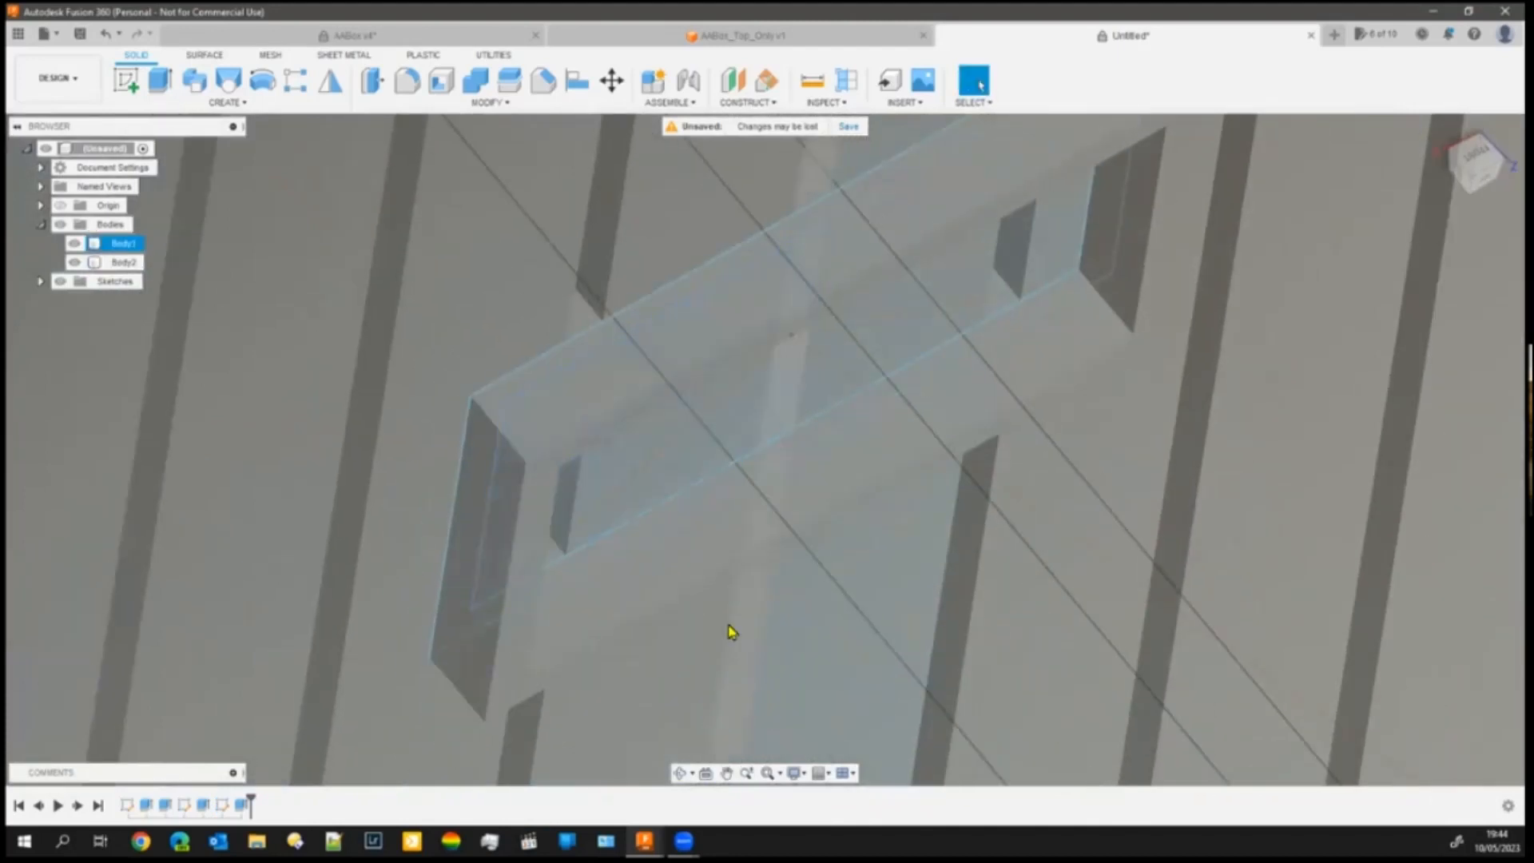
scroll(608, 680, "down", 3)
scroll(591, 670, "up", 5)
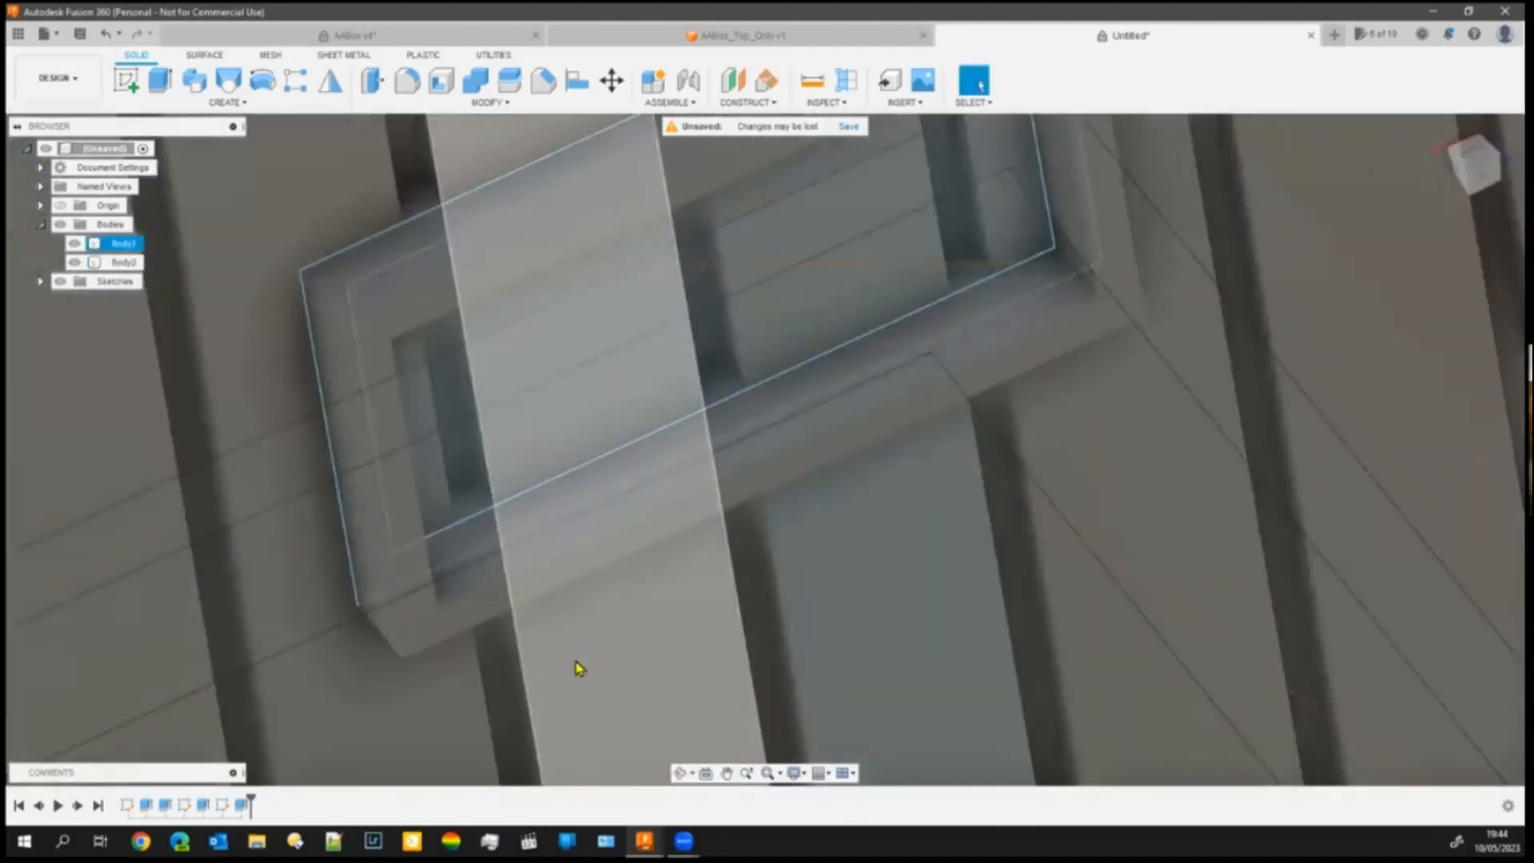
middle_click_drag(533, 387, 381, 652, "shift")
scroll(781, 469, "down", 8)
left_click(975, 80)
left_click(1477, 164)
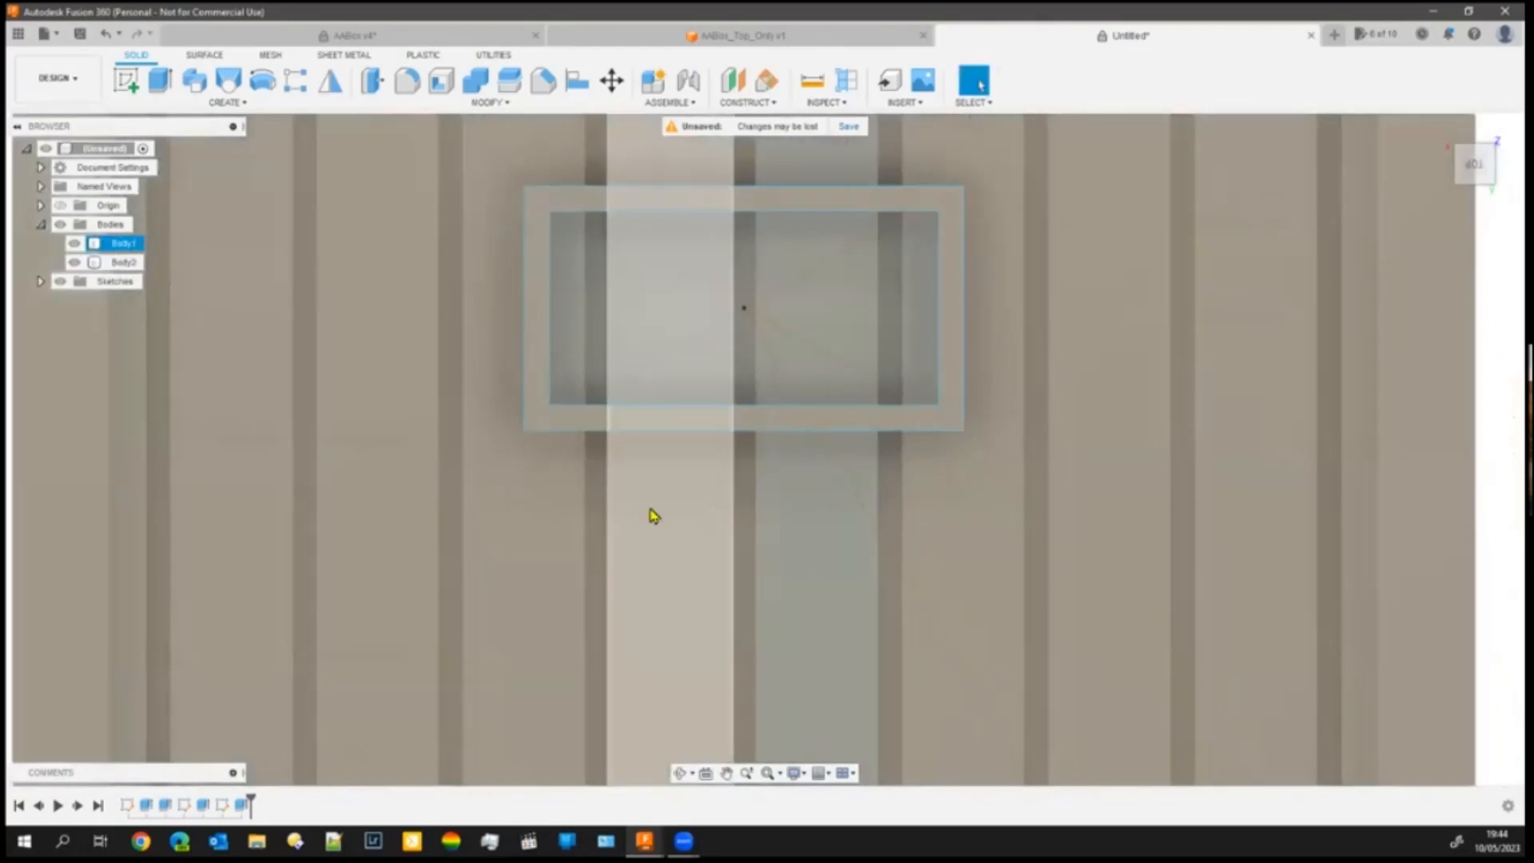
- Extrude the three regions inside the plate's inner rectangle symmetrically by 0.25 mm and join them to the existing body
left_click(579, 328)
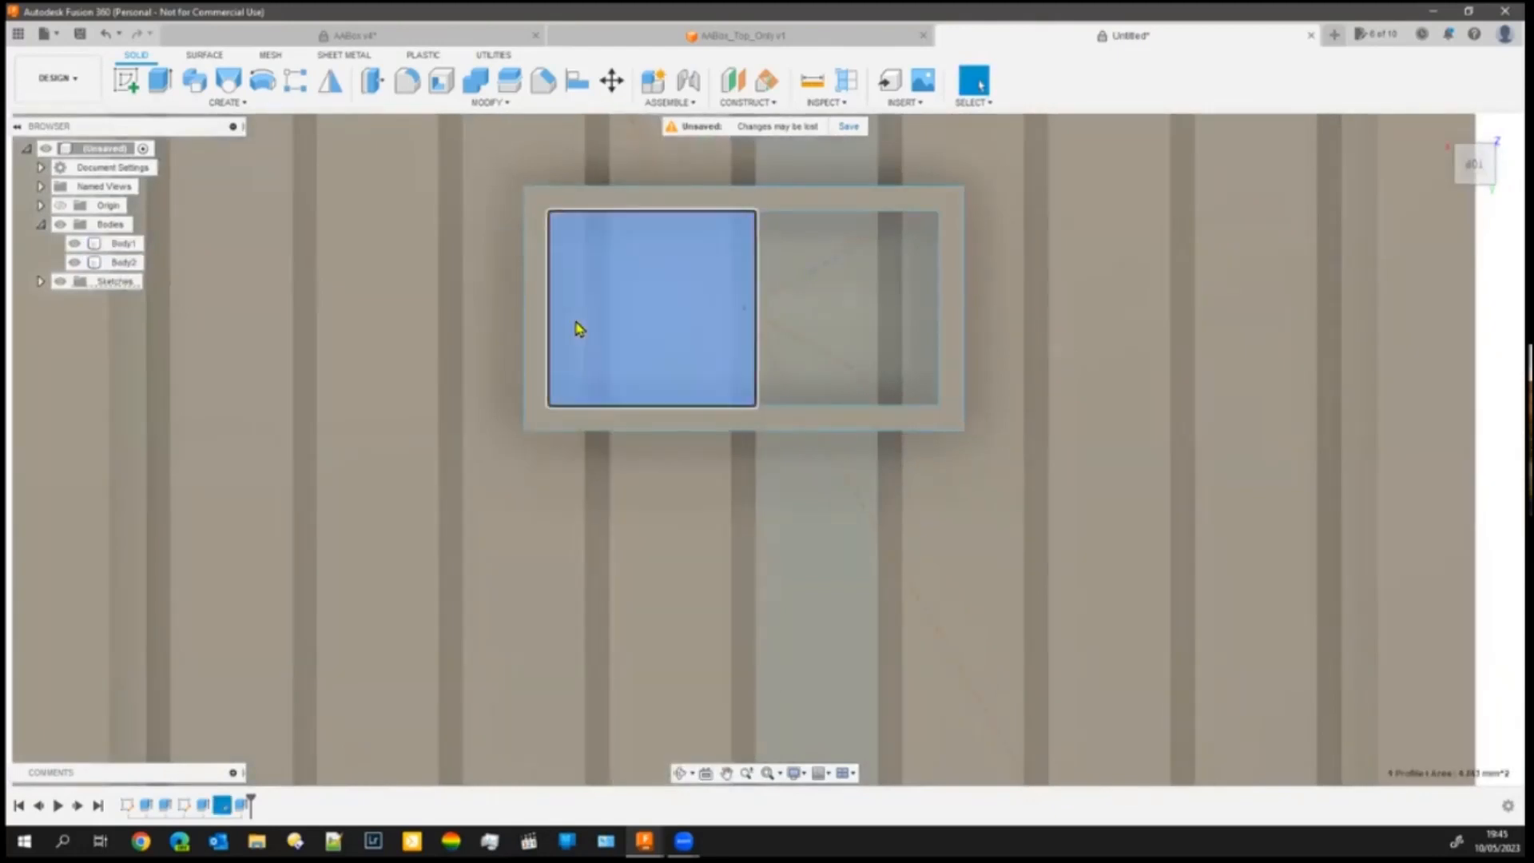
left_click(828, 342)
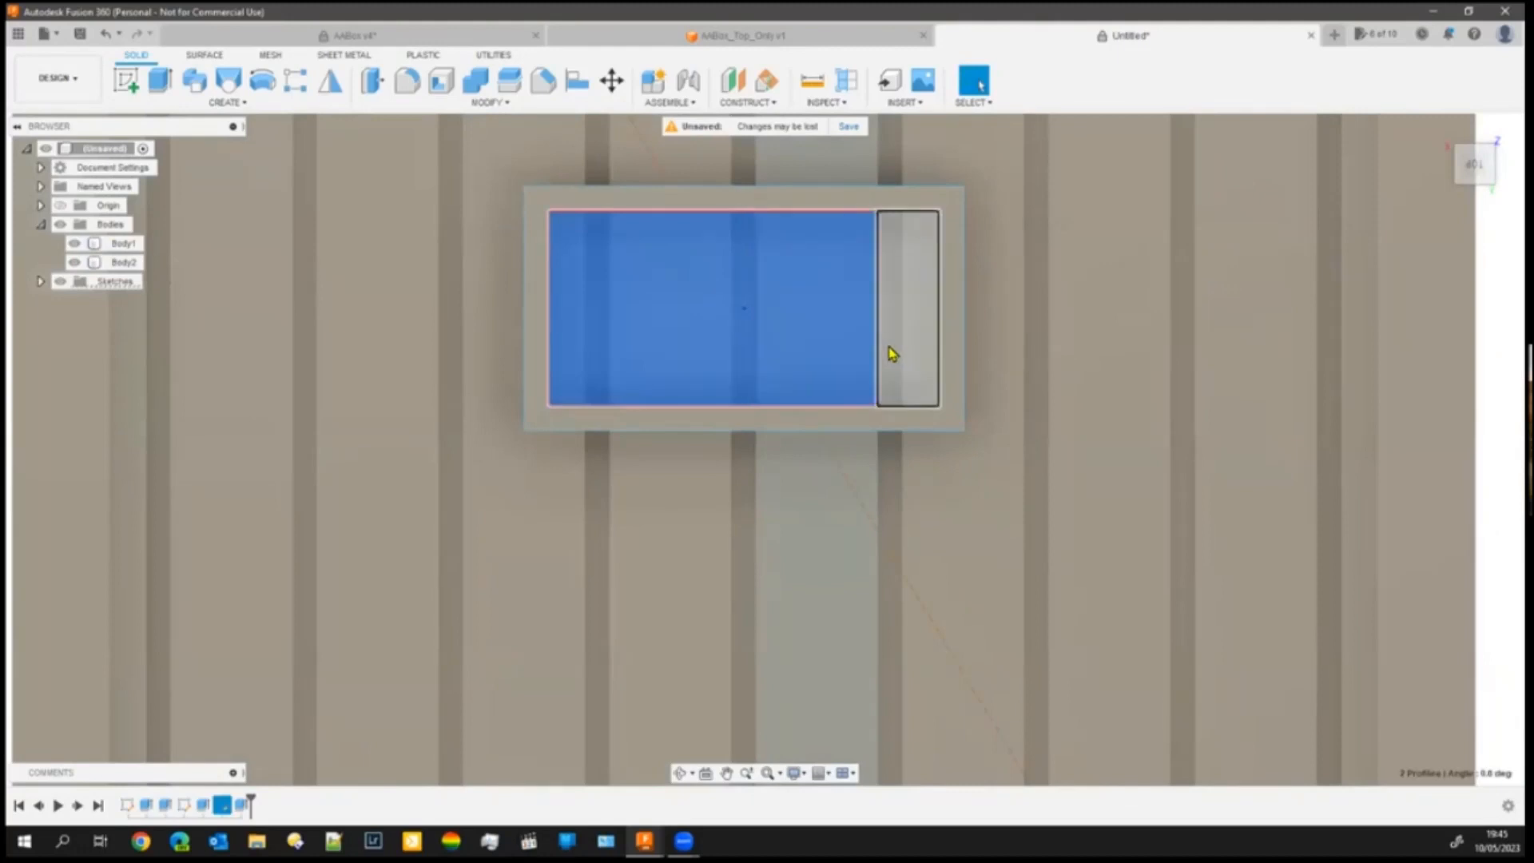
left_click(896, 348)
left_click(163, 83)
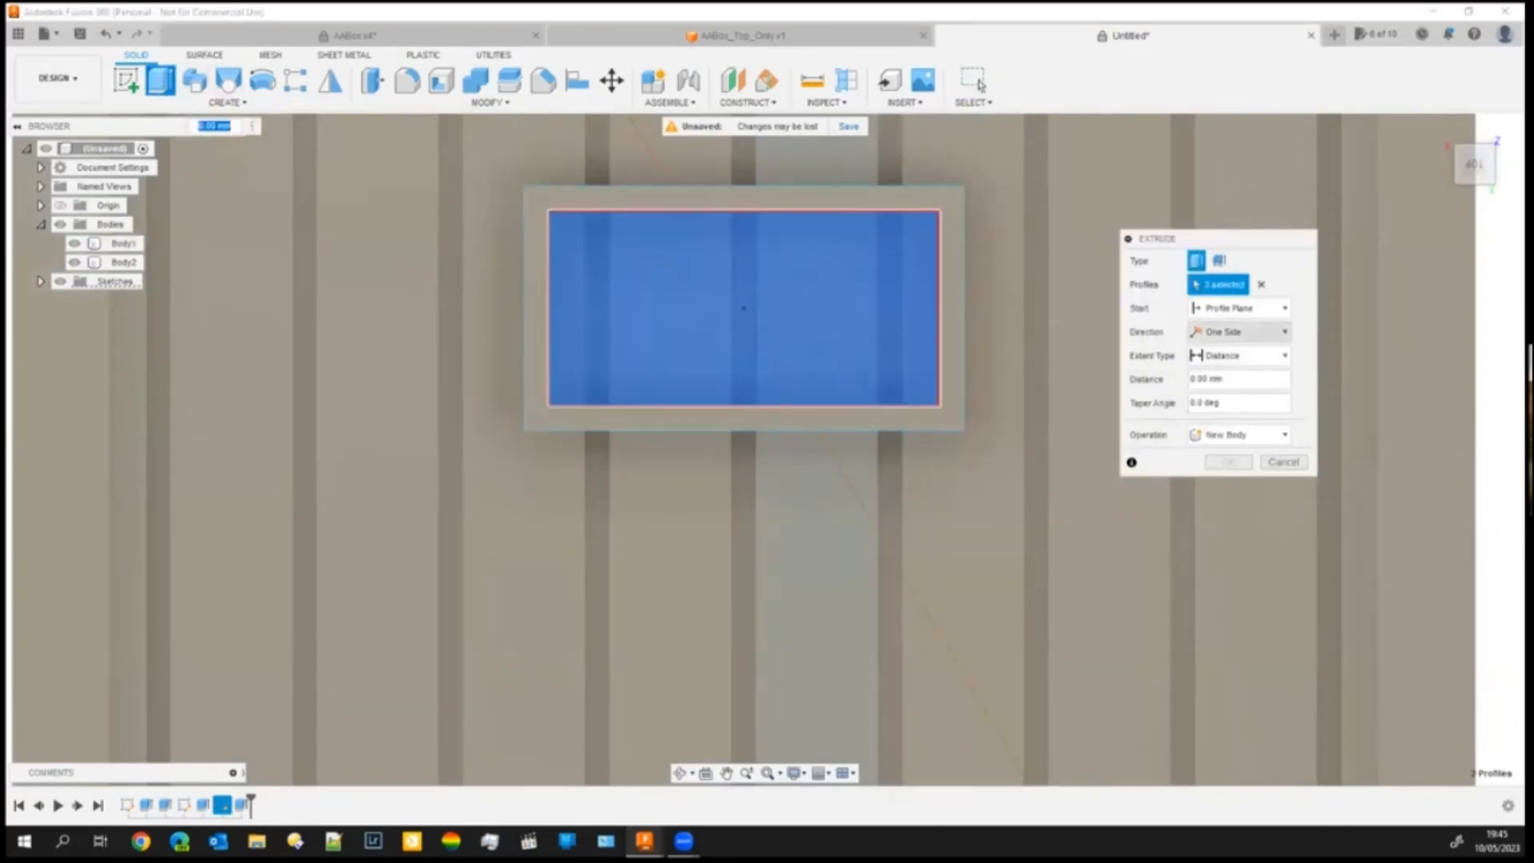
left_click(1239, 331)
left_click(1229, 385)
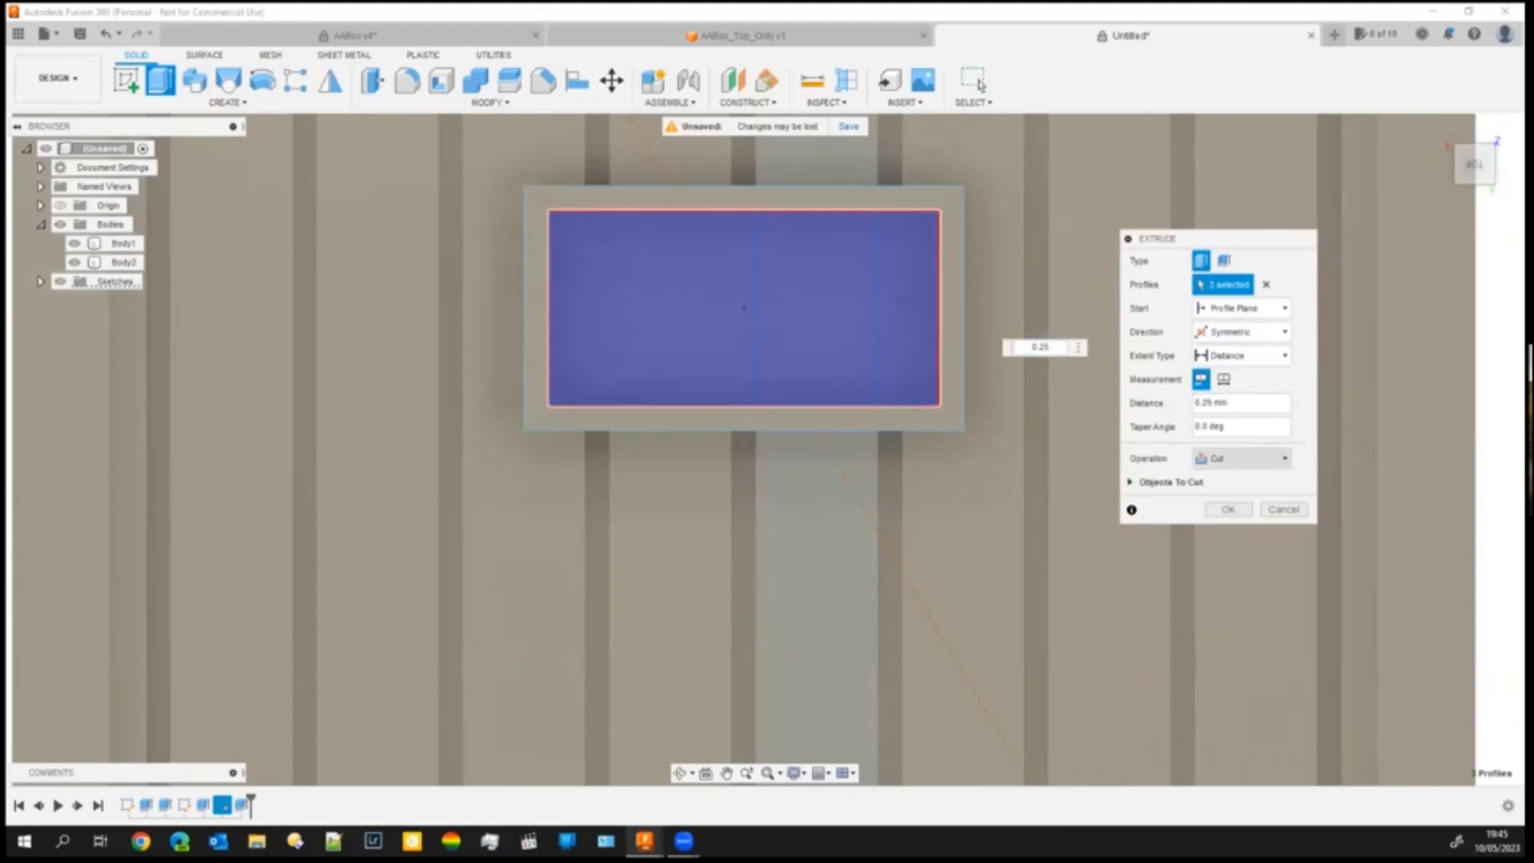
left_click(1243, 458)
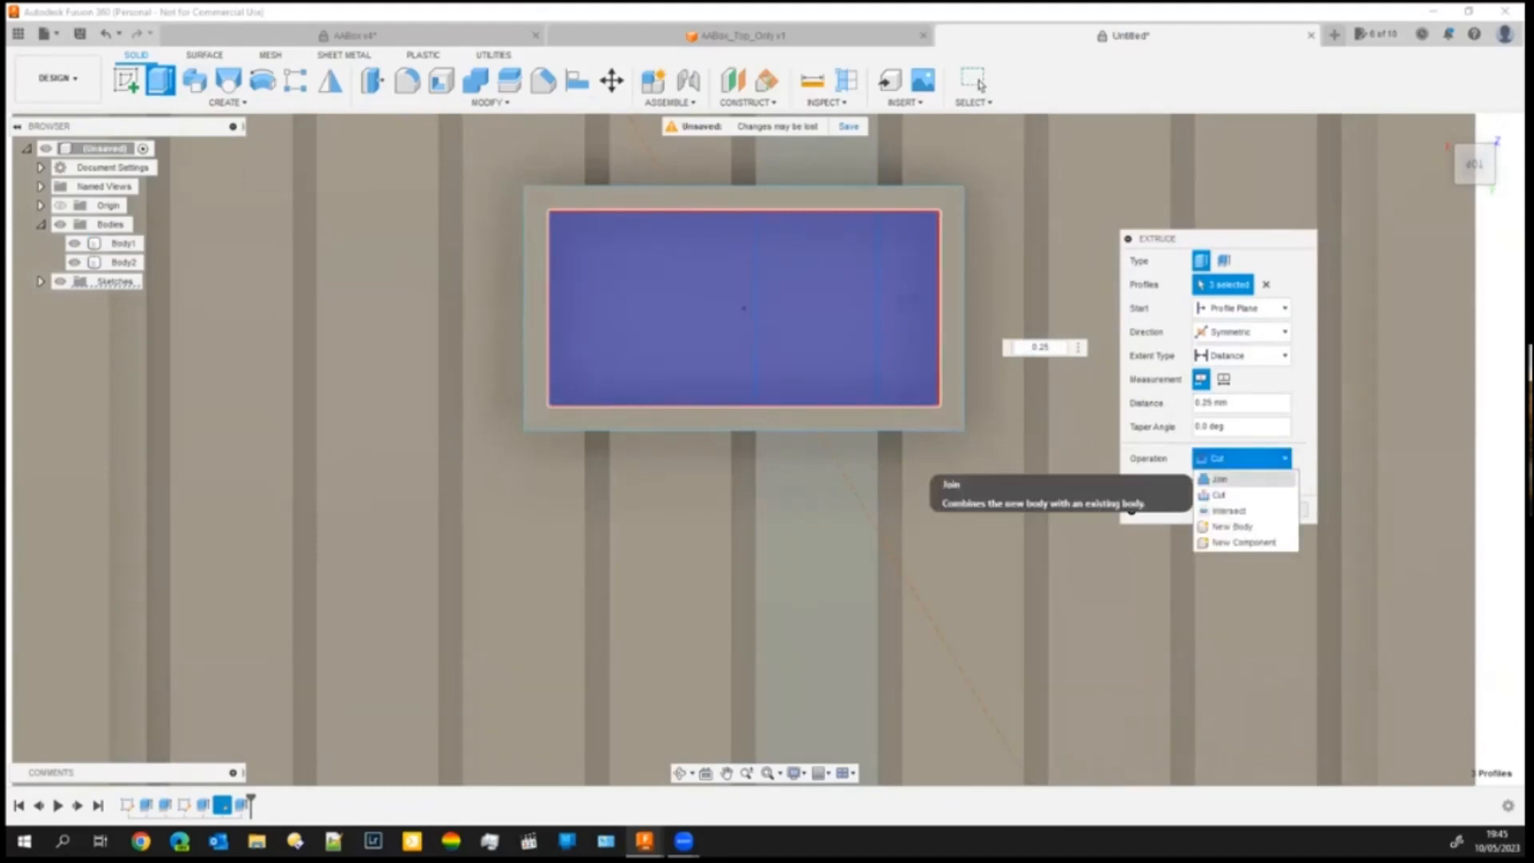
left_click(1219, 479)
left_click(1228, 486)
- Chamfer the four outer front edges of the plate border with an equal distance of about 0.09 mm
middle_click_drag(500, 548, 548, 591, "shift")
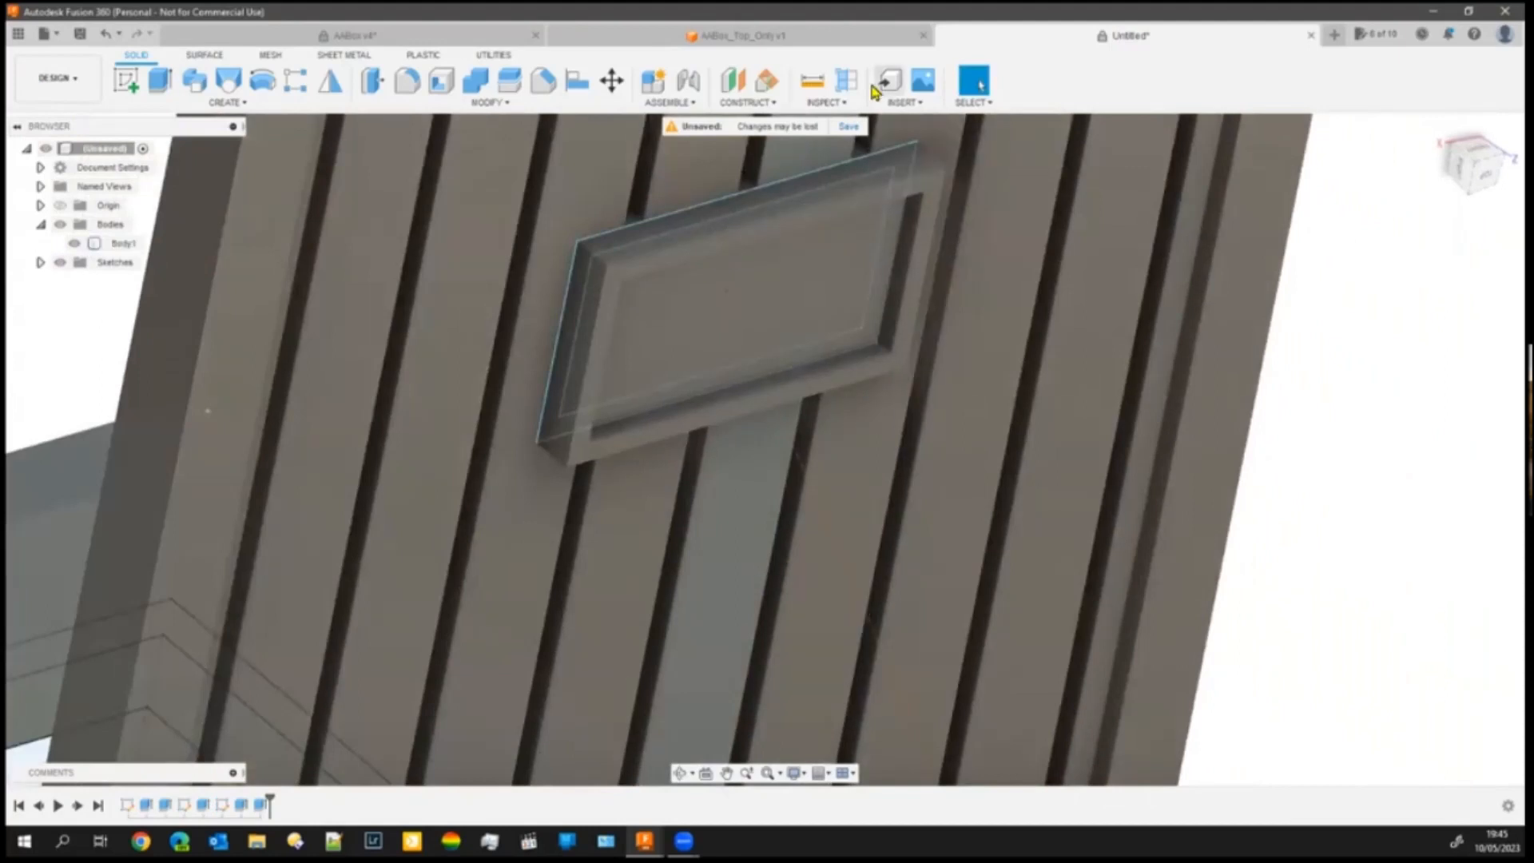
left_click(543, 85)
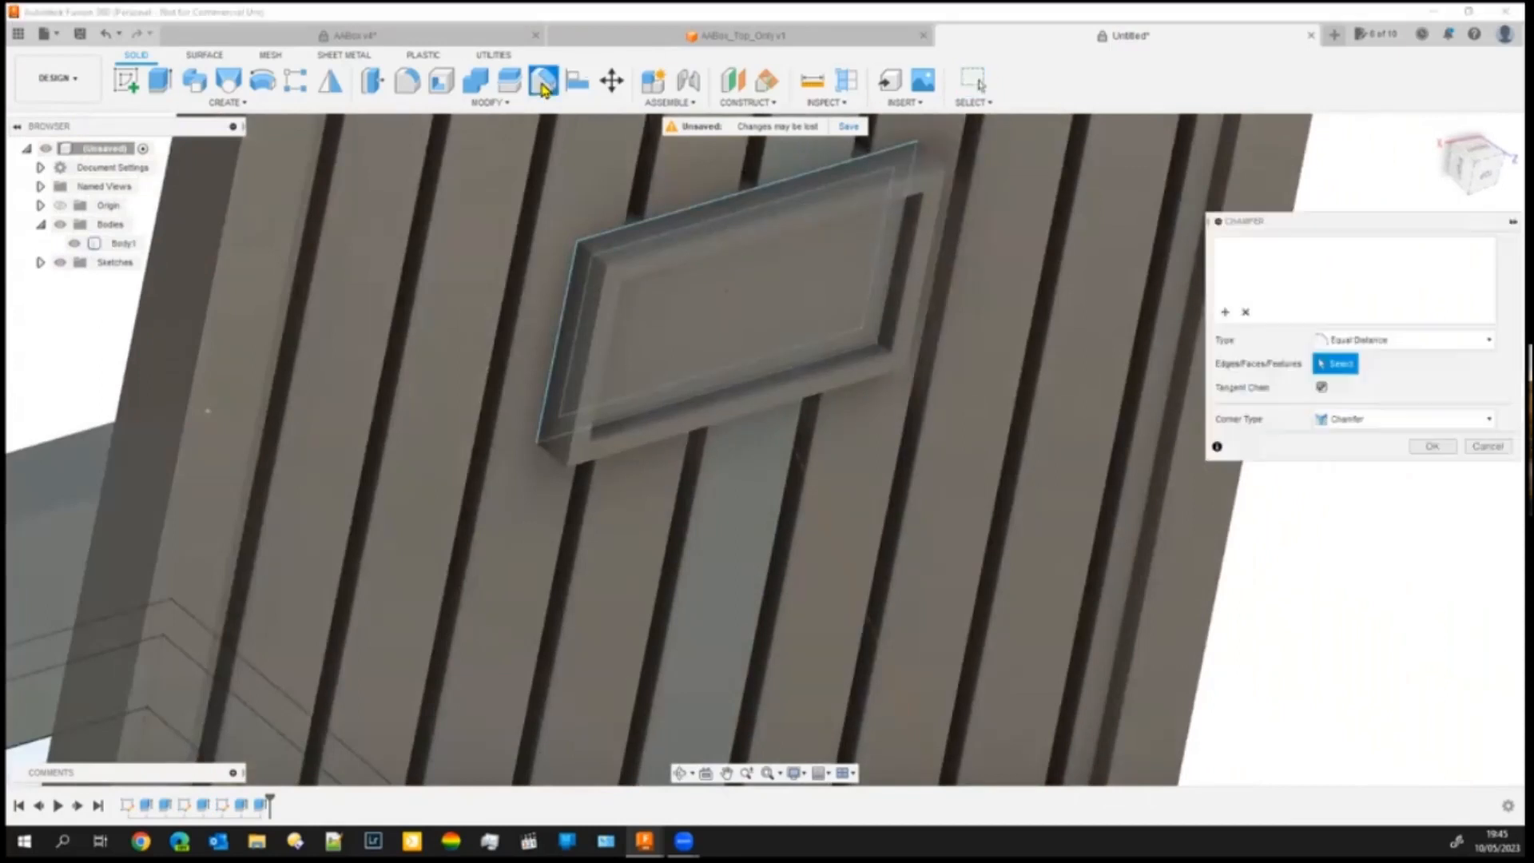
left_click(753, 230)
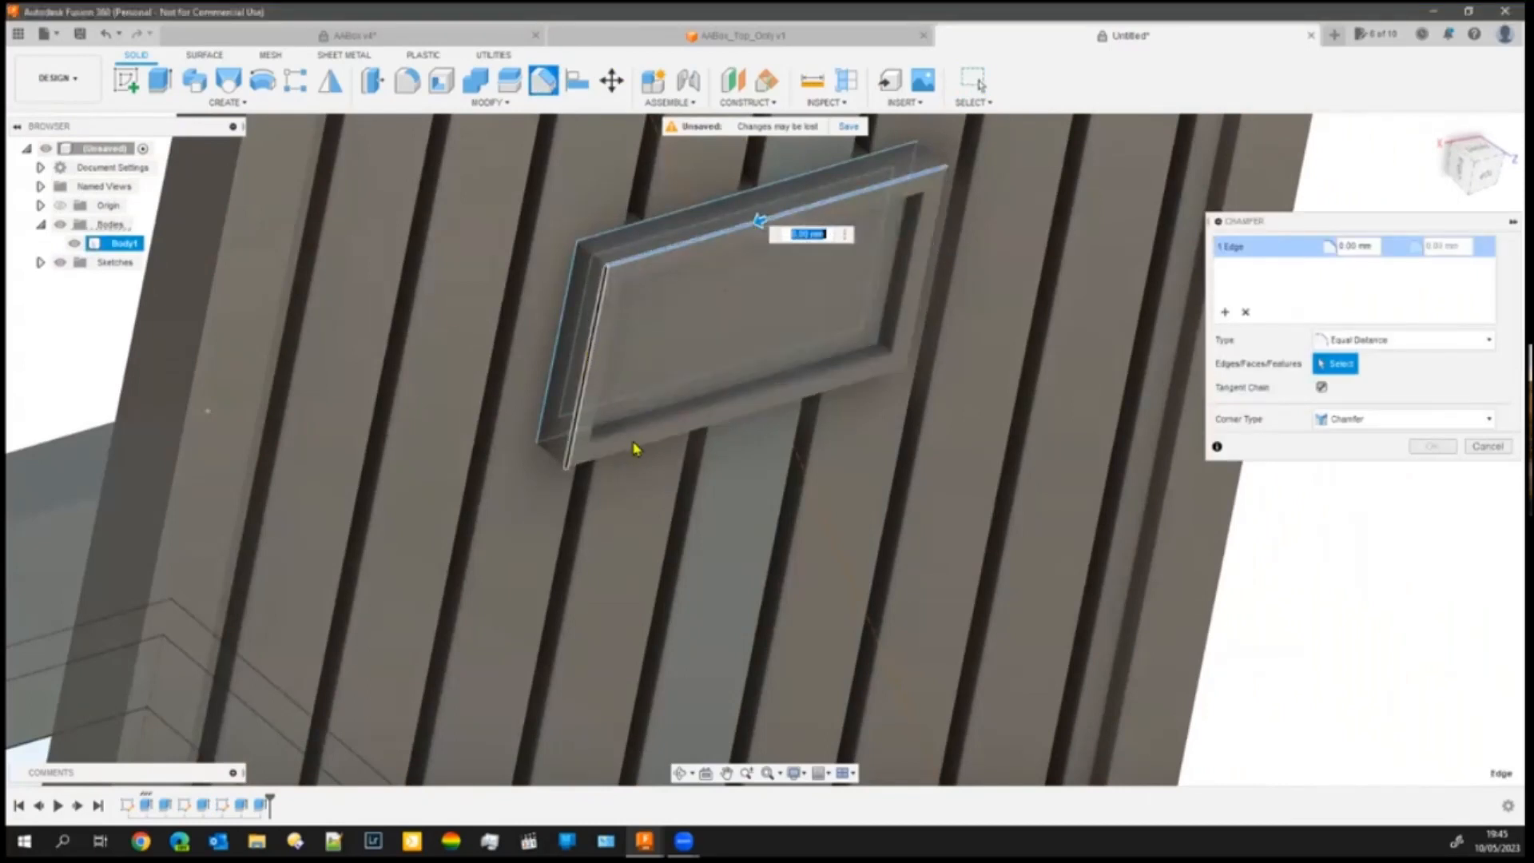
left_click(901, 367)
left_click(914, 345)
scroll(780, 261, "up", 1)
scroll(770, 265, "down", 2)
scroll(764, 265, "up", 4)
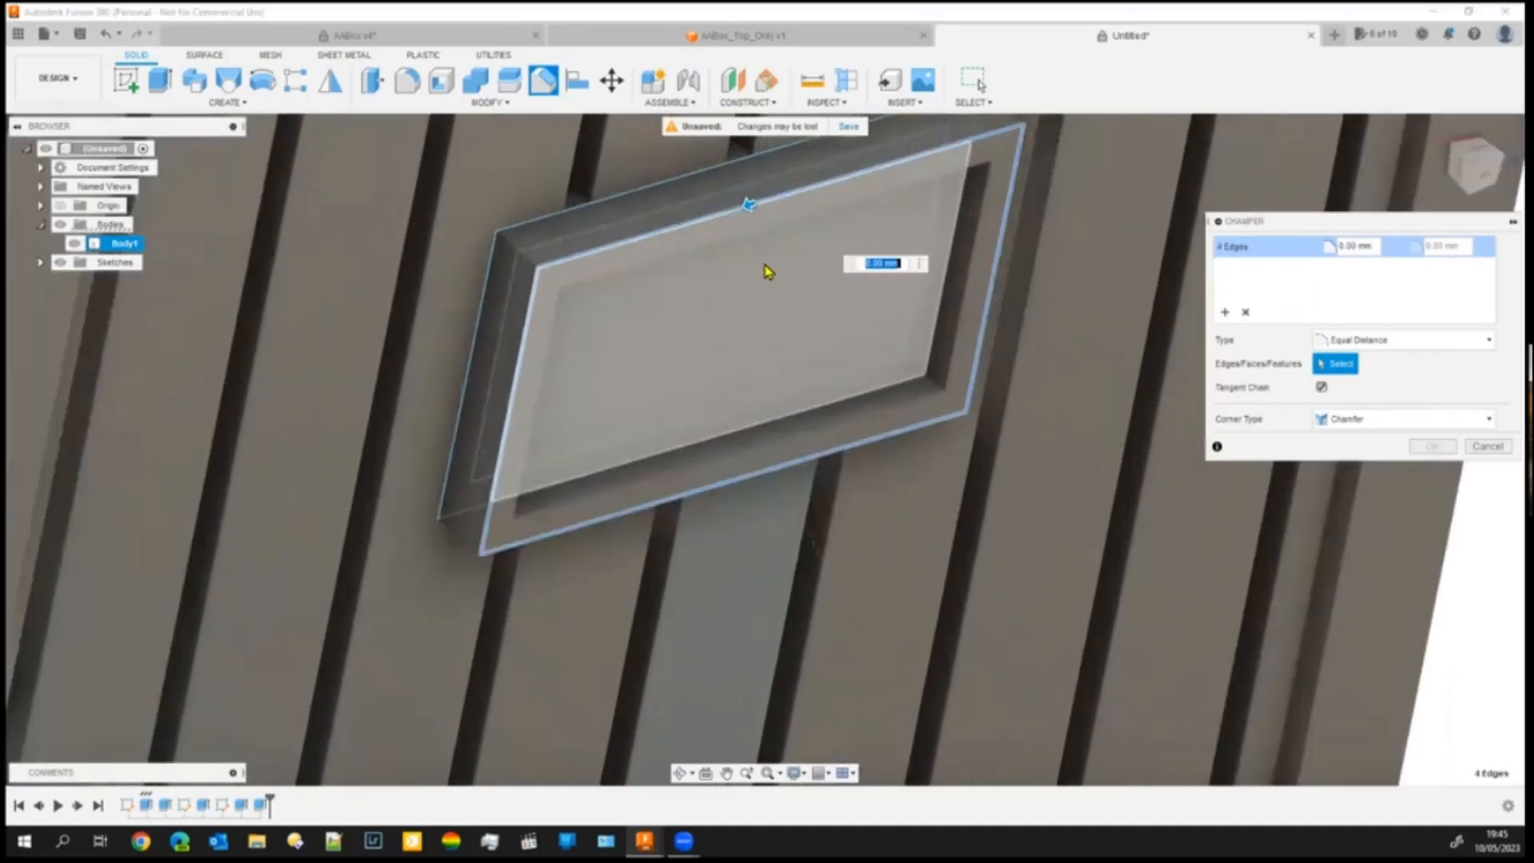
scroll(764, 264, "up", 2)
middle_click_drag(757, 254, 741, 184)
mouse_move(742, 188)
left_mouse_down()
mouse_move(673, 199)
mouse_move(740, 178)
left_mouse_up()
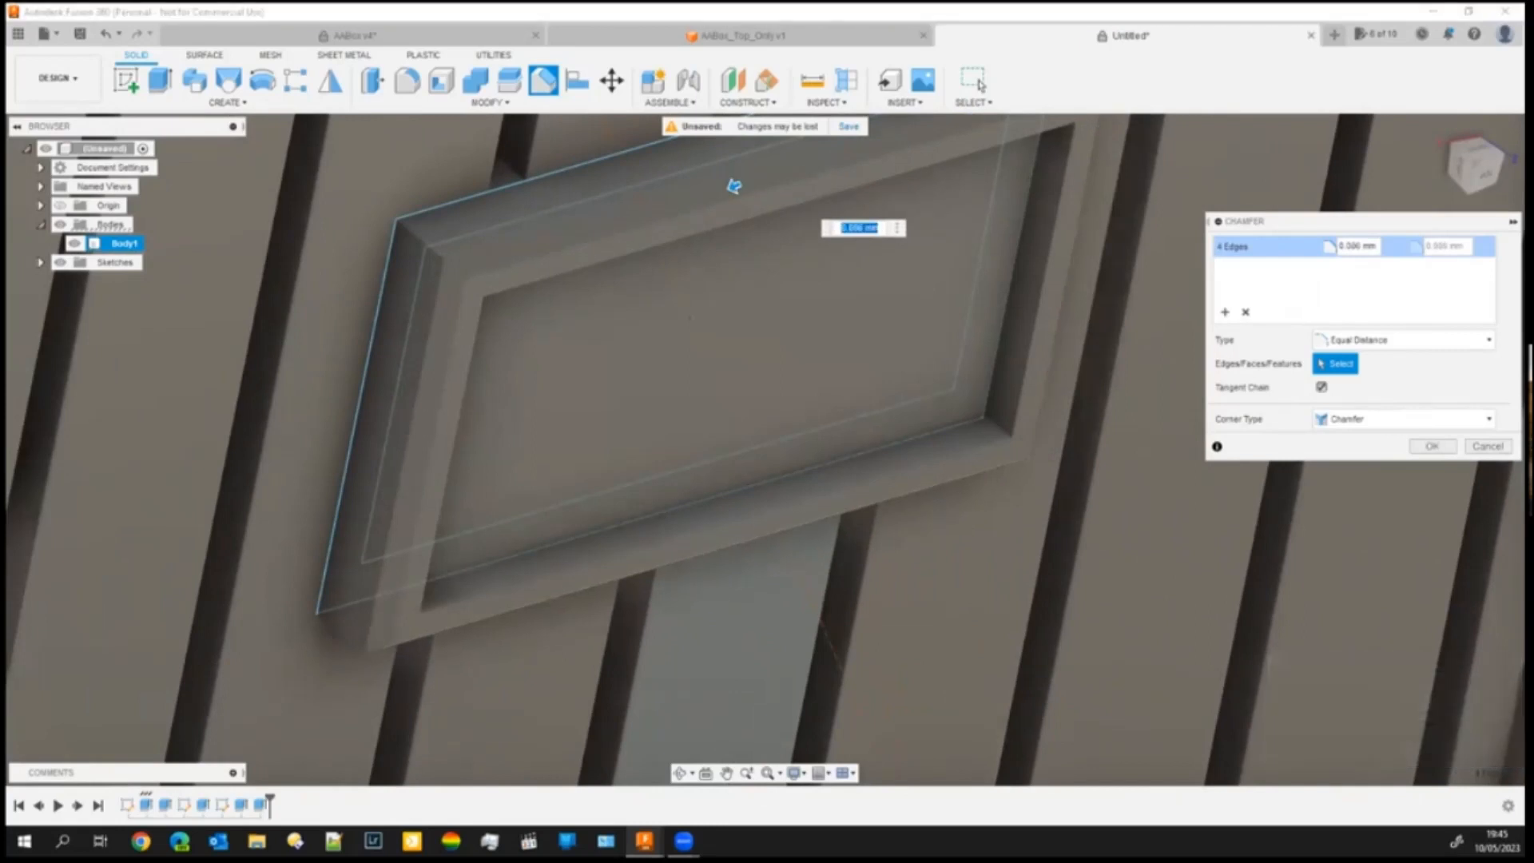
left_click(1432, 446)
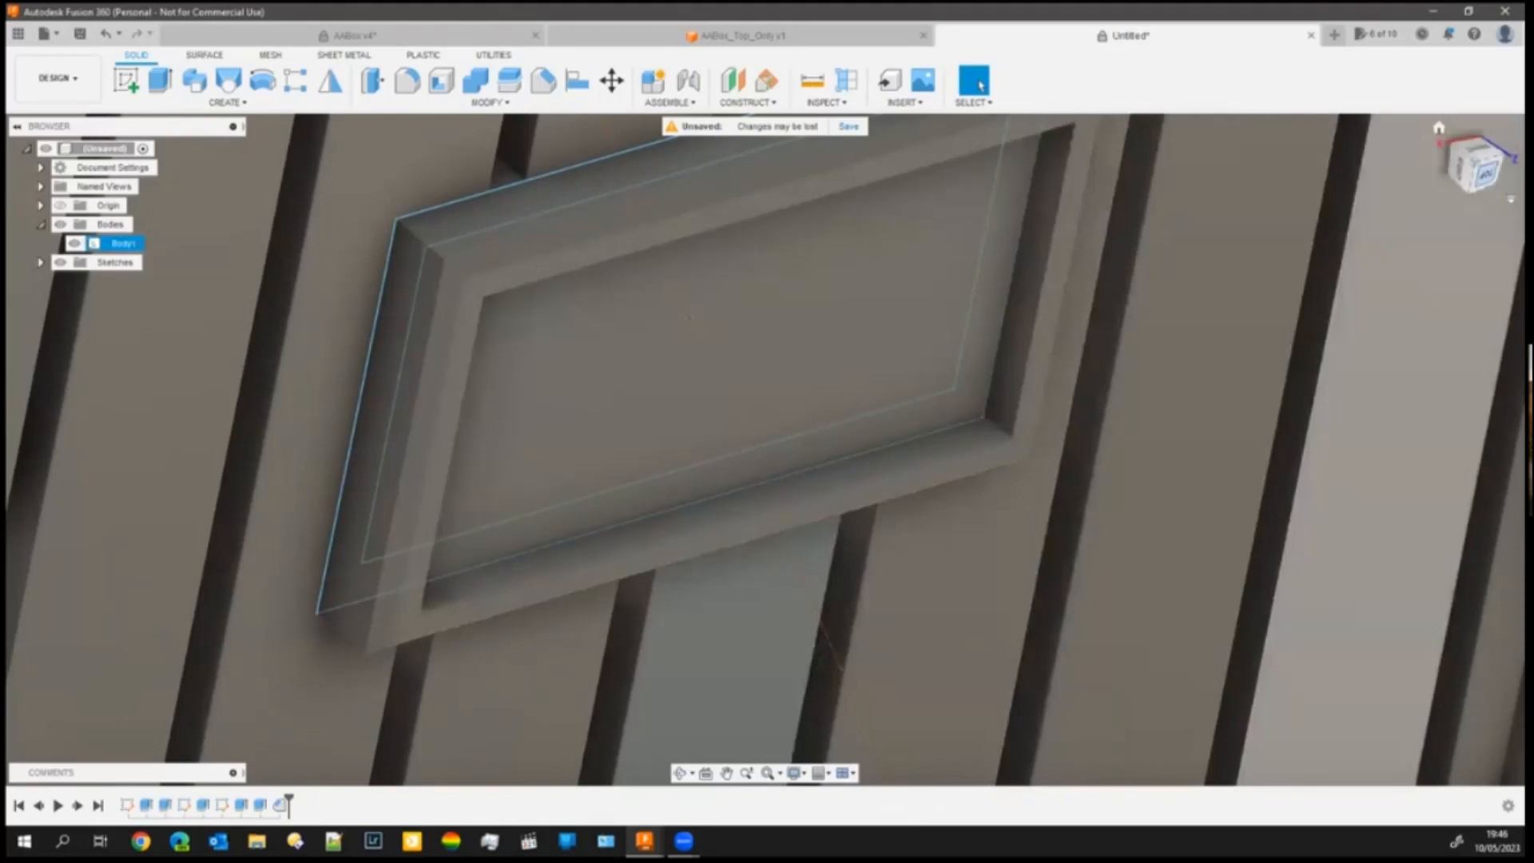
- Start a sketch on the recessed plate face and place a rectangular text frame just inside the border
left_click(1487, 175)
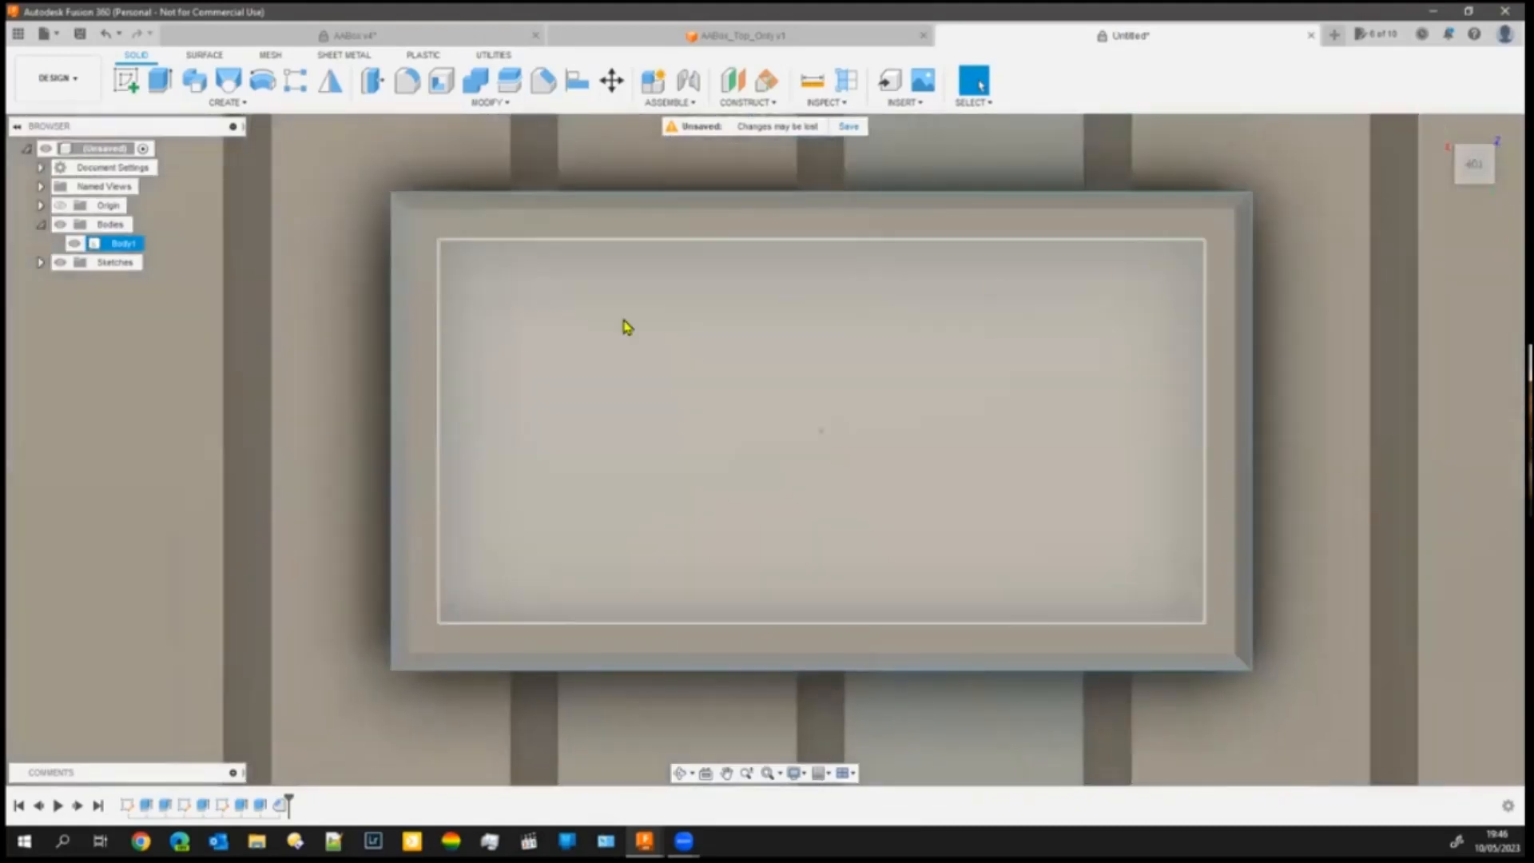
left_click(127, 83)
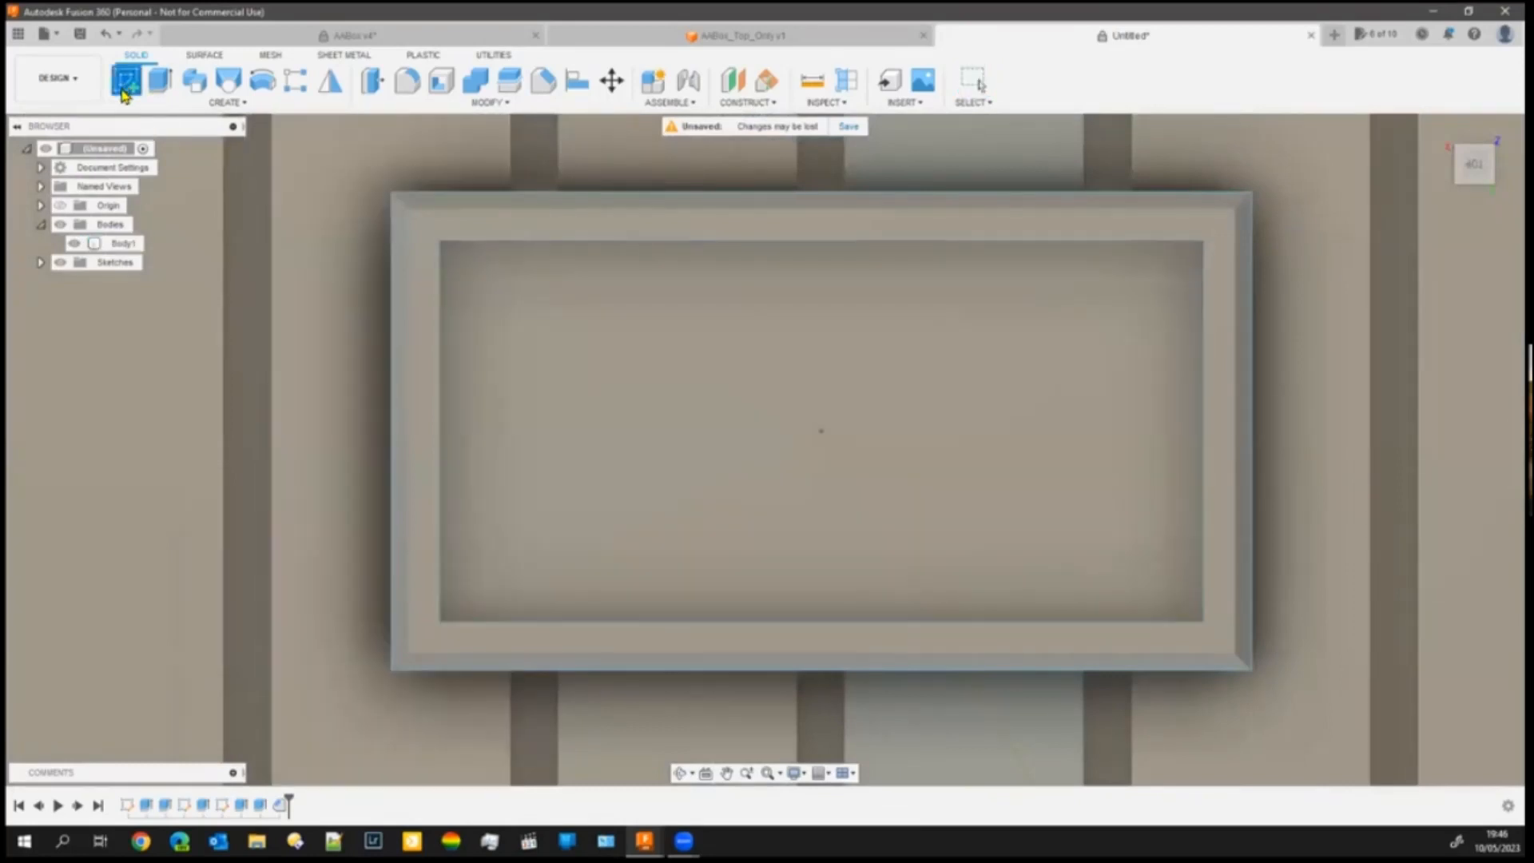
left_click(735, 438)
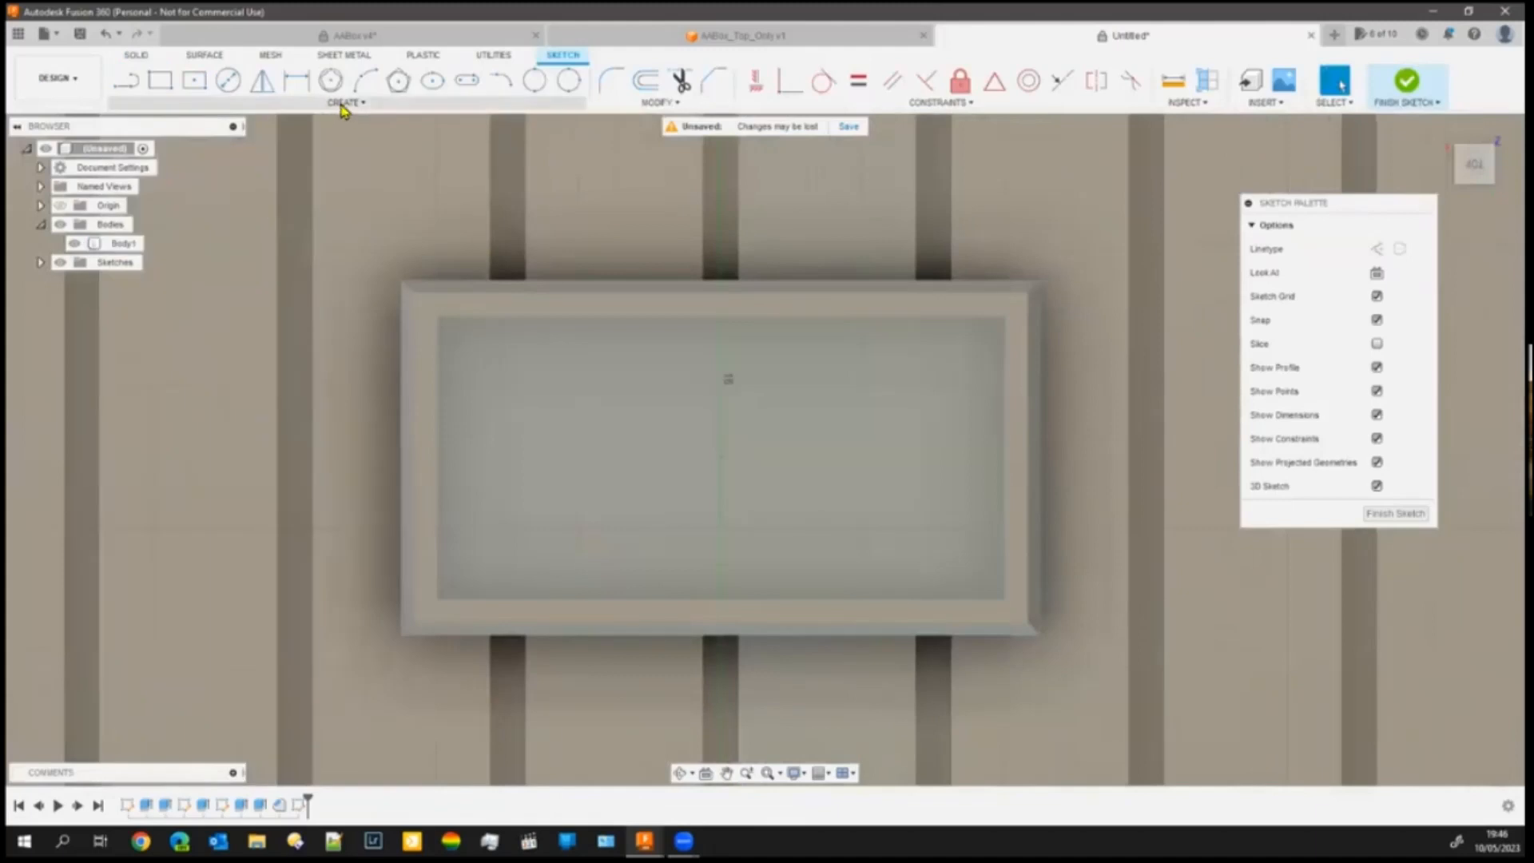
left_click(342, 103)
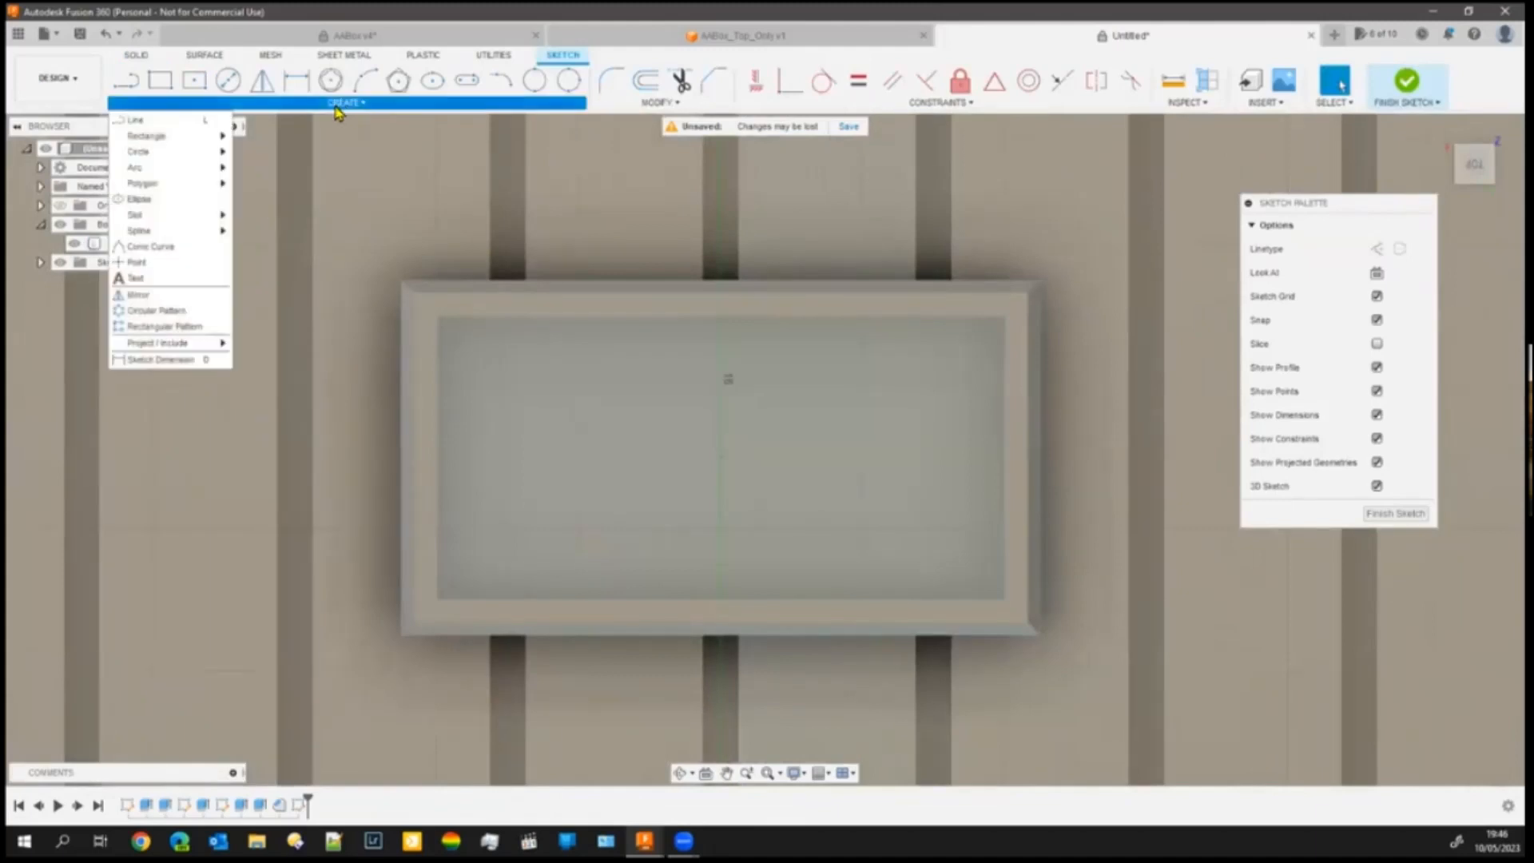
left_click(136, 279)
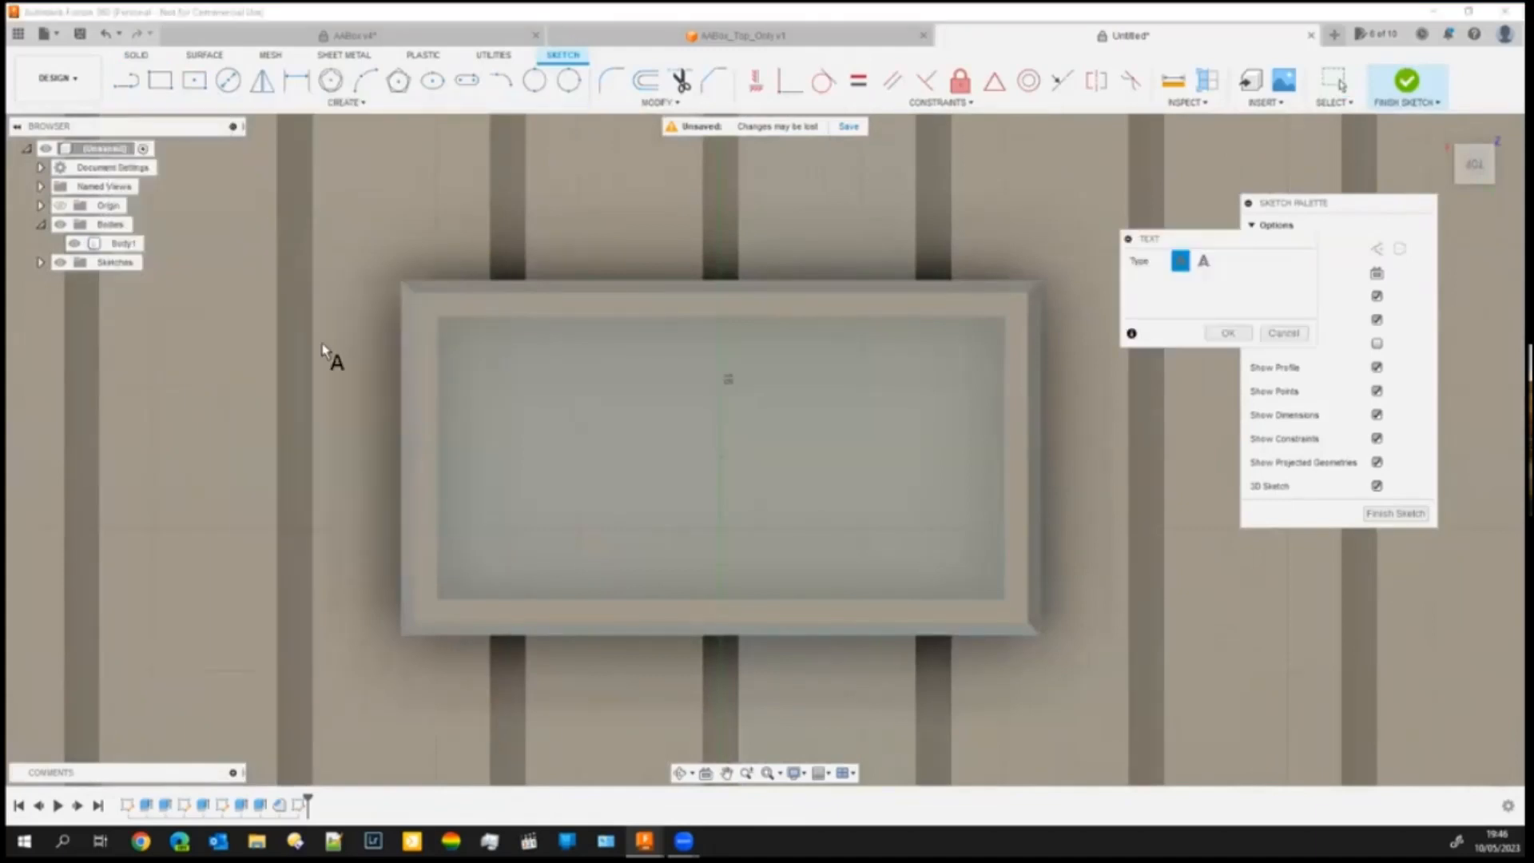
left_click(473, 351)
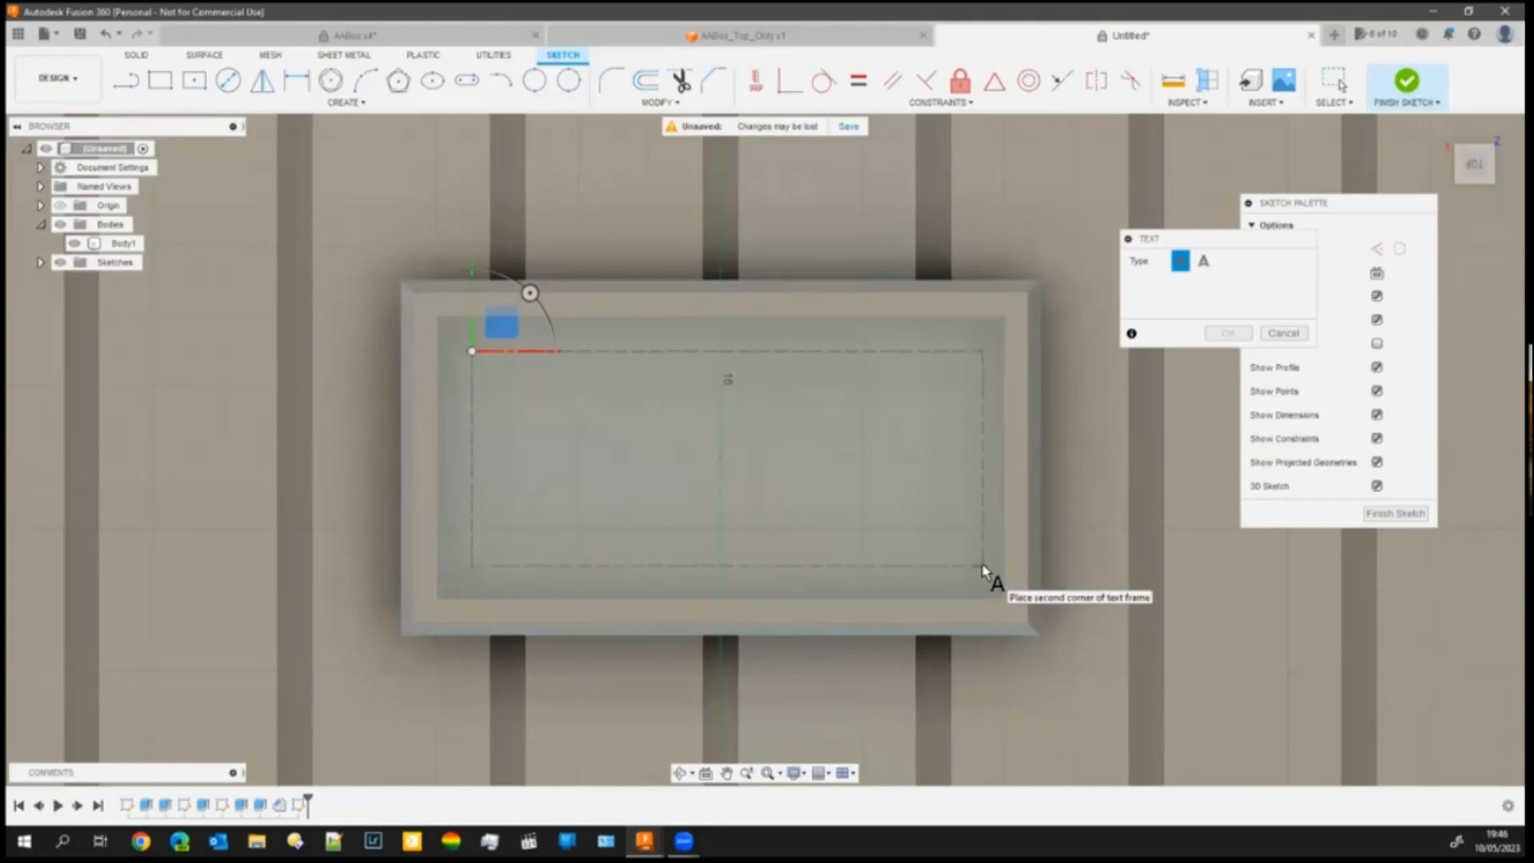
left_click(969, 564)
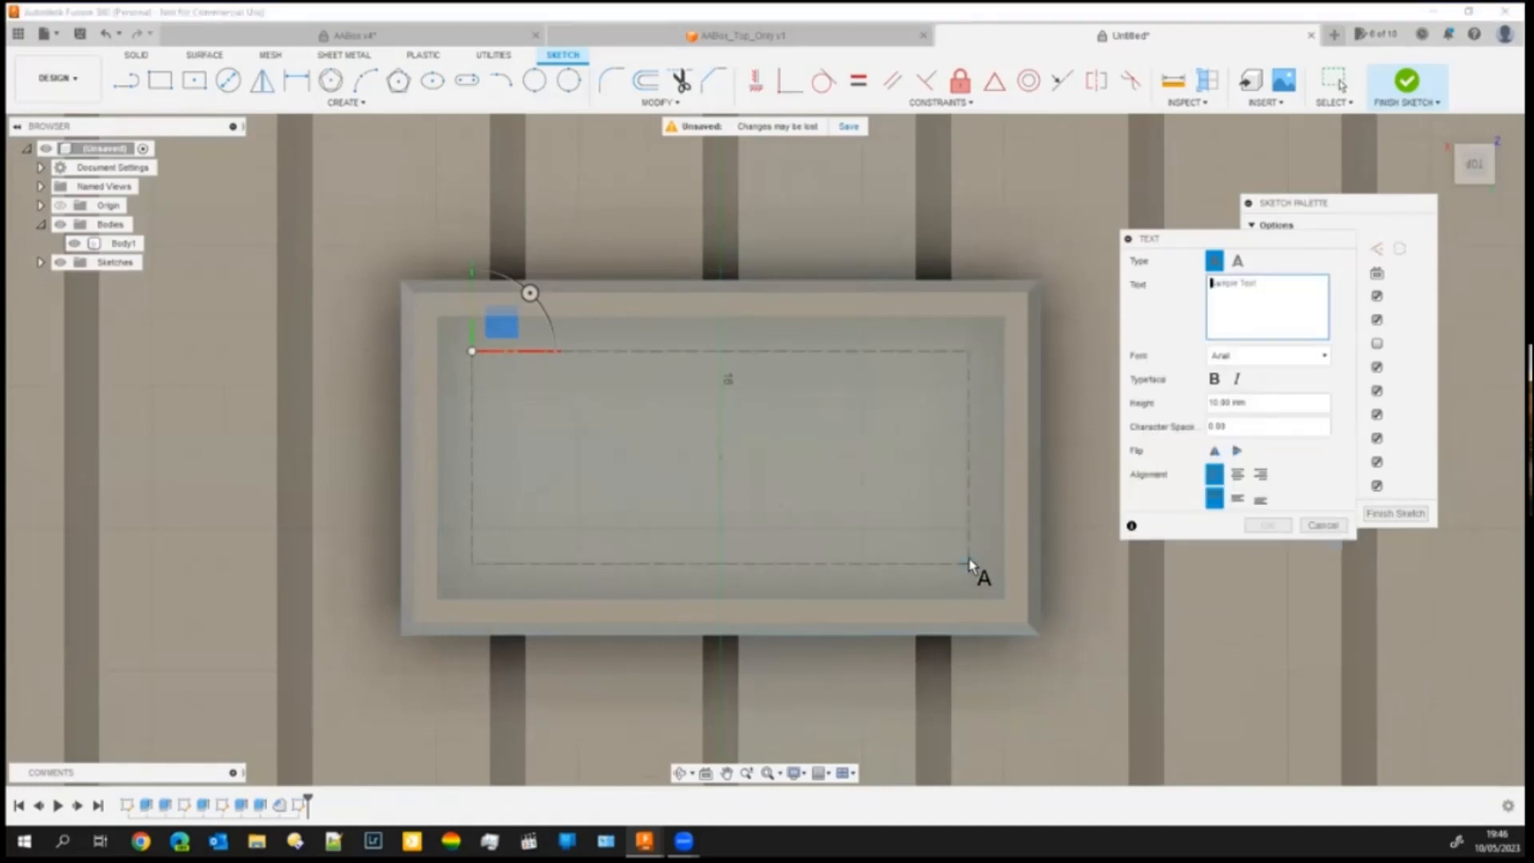
- Create the text 125 in Arial at 1.4 mm height, aligned to the centre and middle of its frame
scroll(972, 566, "up", 1)
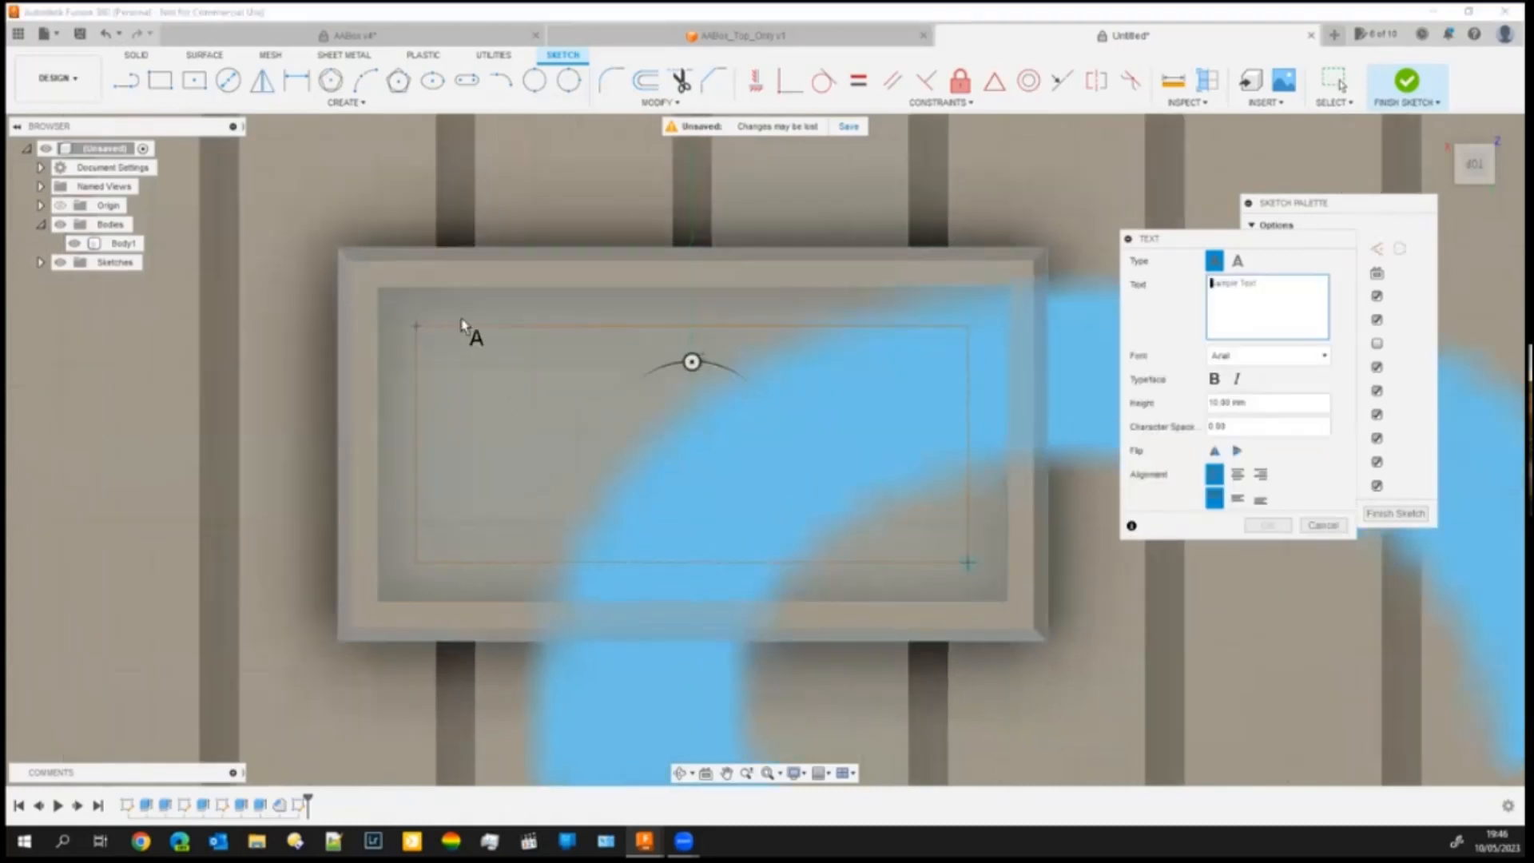
scroll(459, 384, "up", 2)
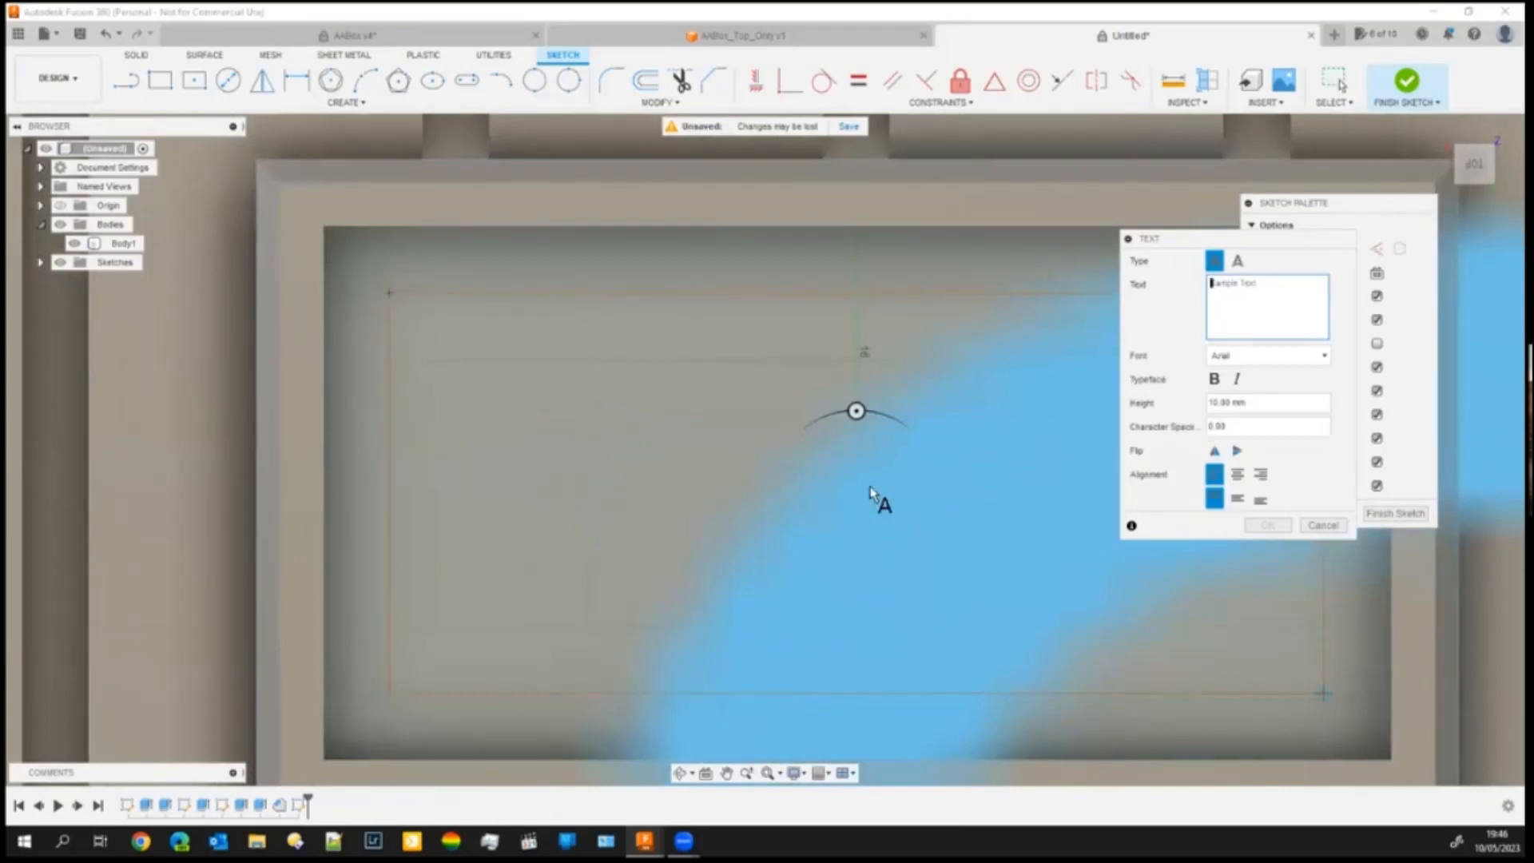
scroll(1119, 624, "down", 5)
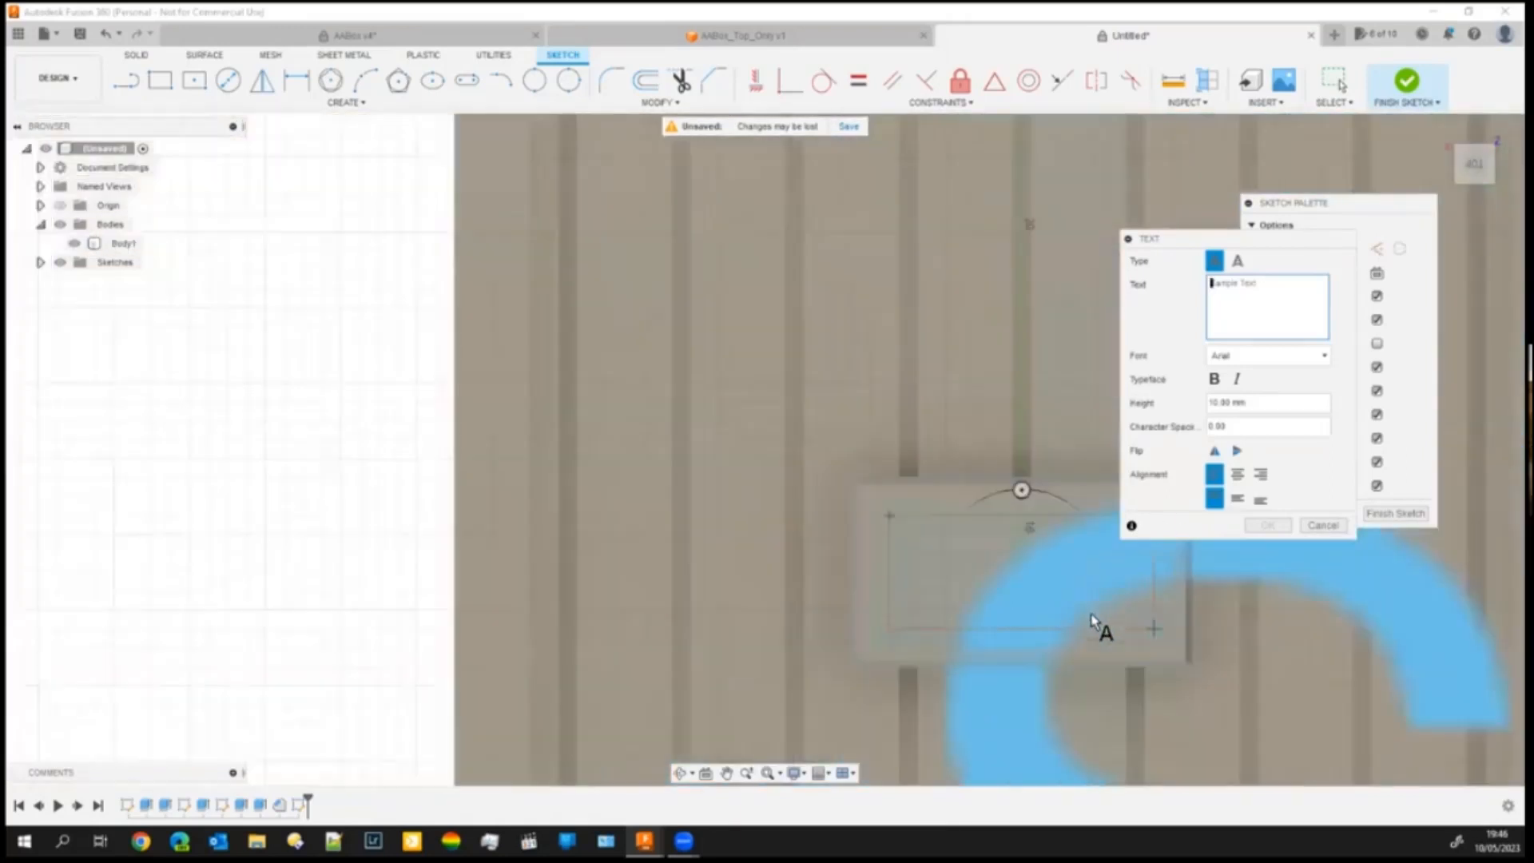
middle_click_drag(1119, 643, 1051, 375)
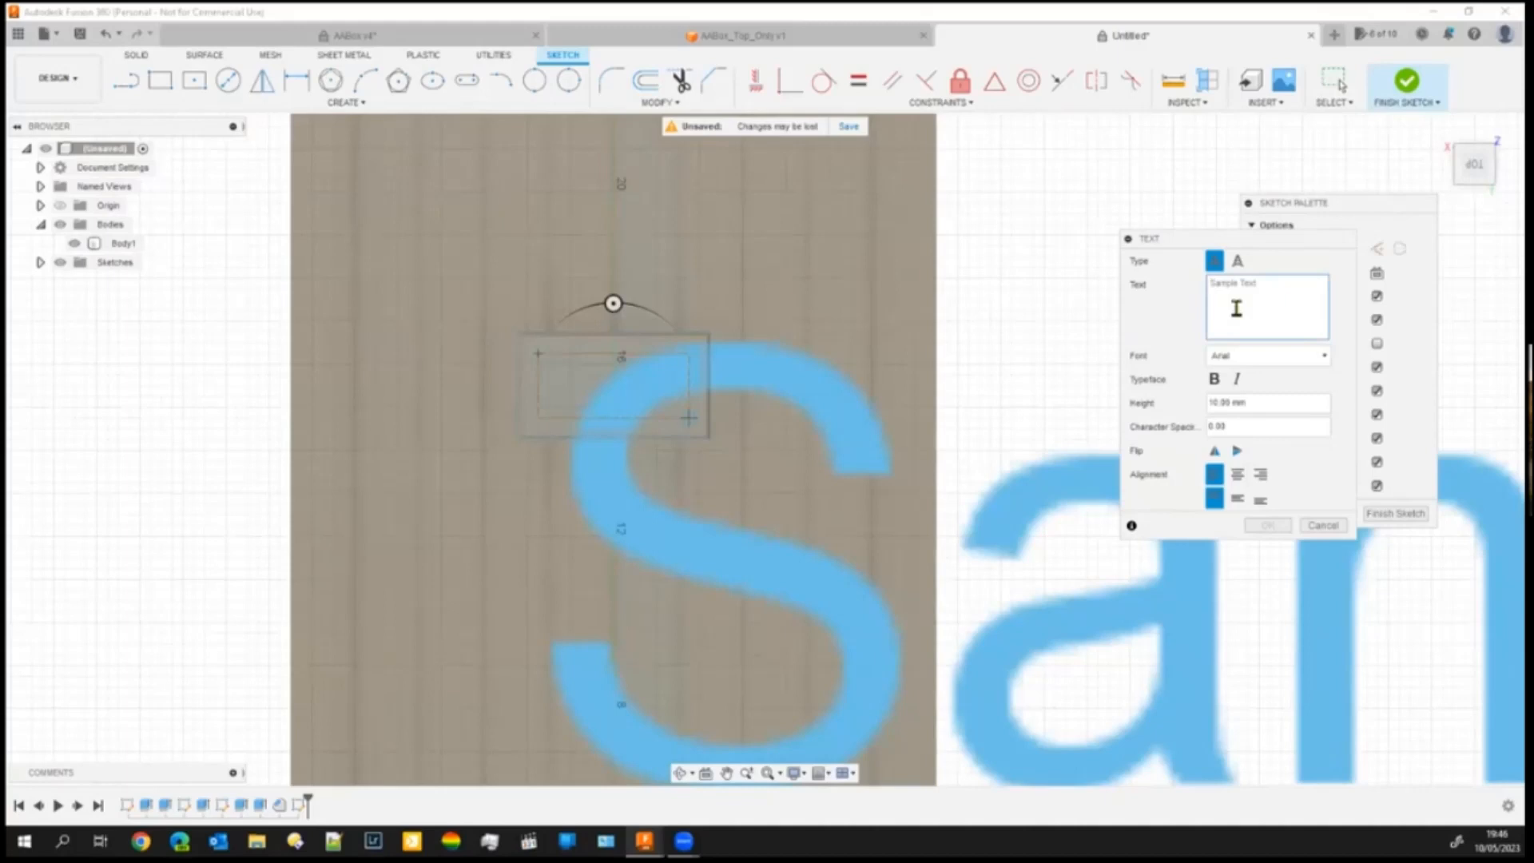
type("123")
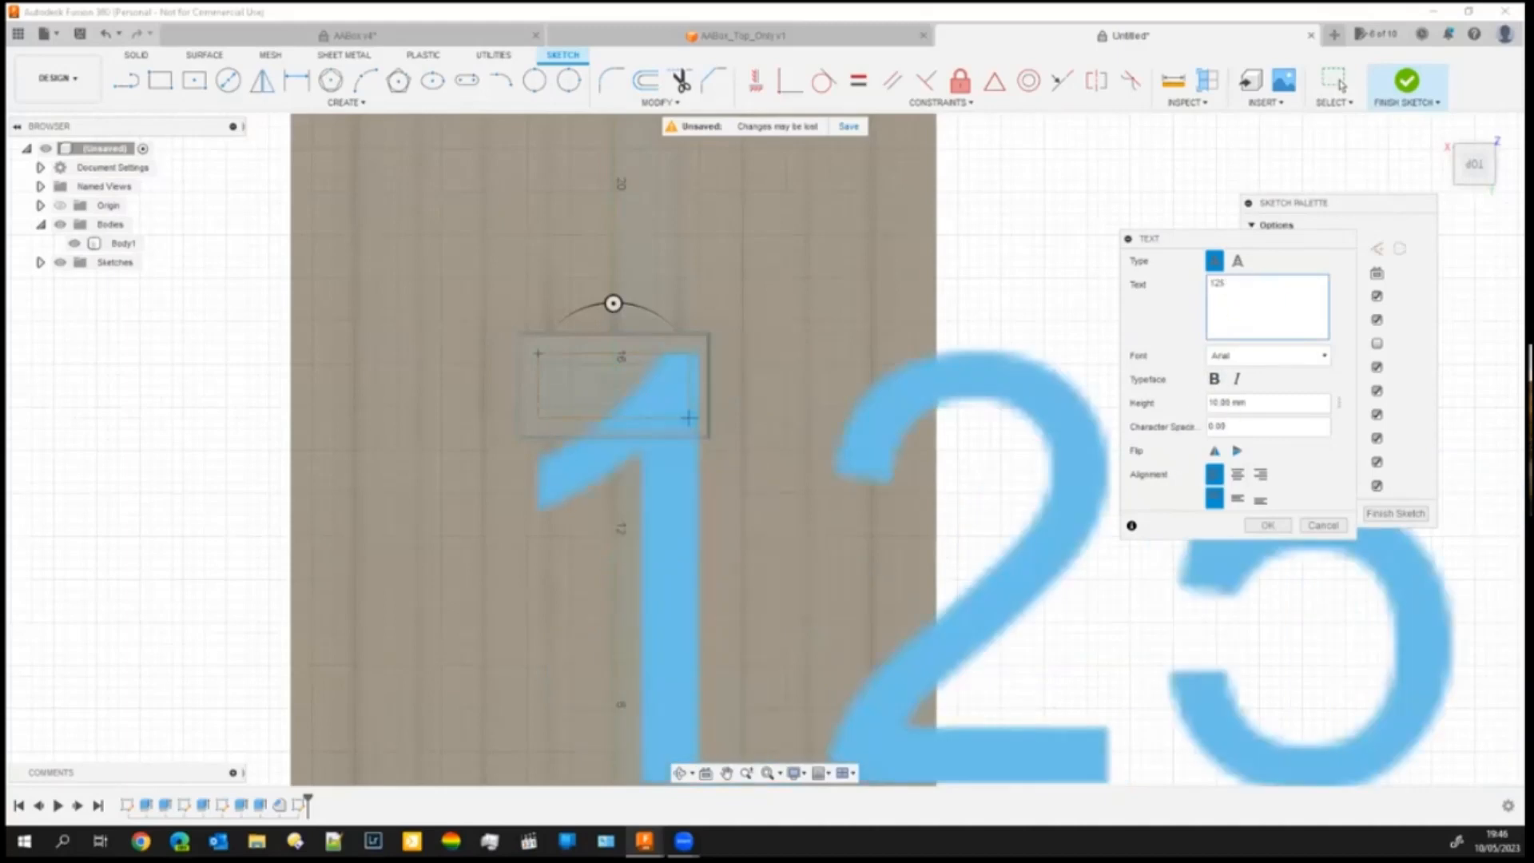
left_click(1220, 409)
type("1.3")
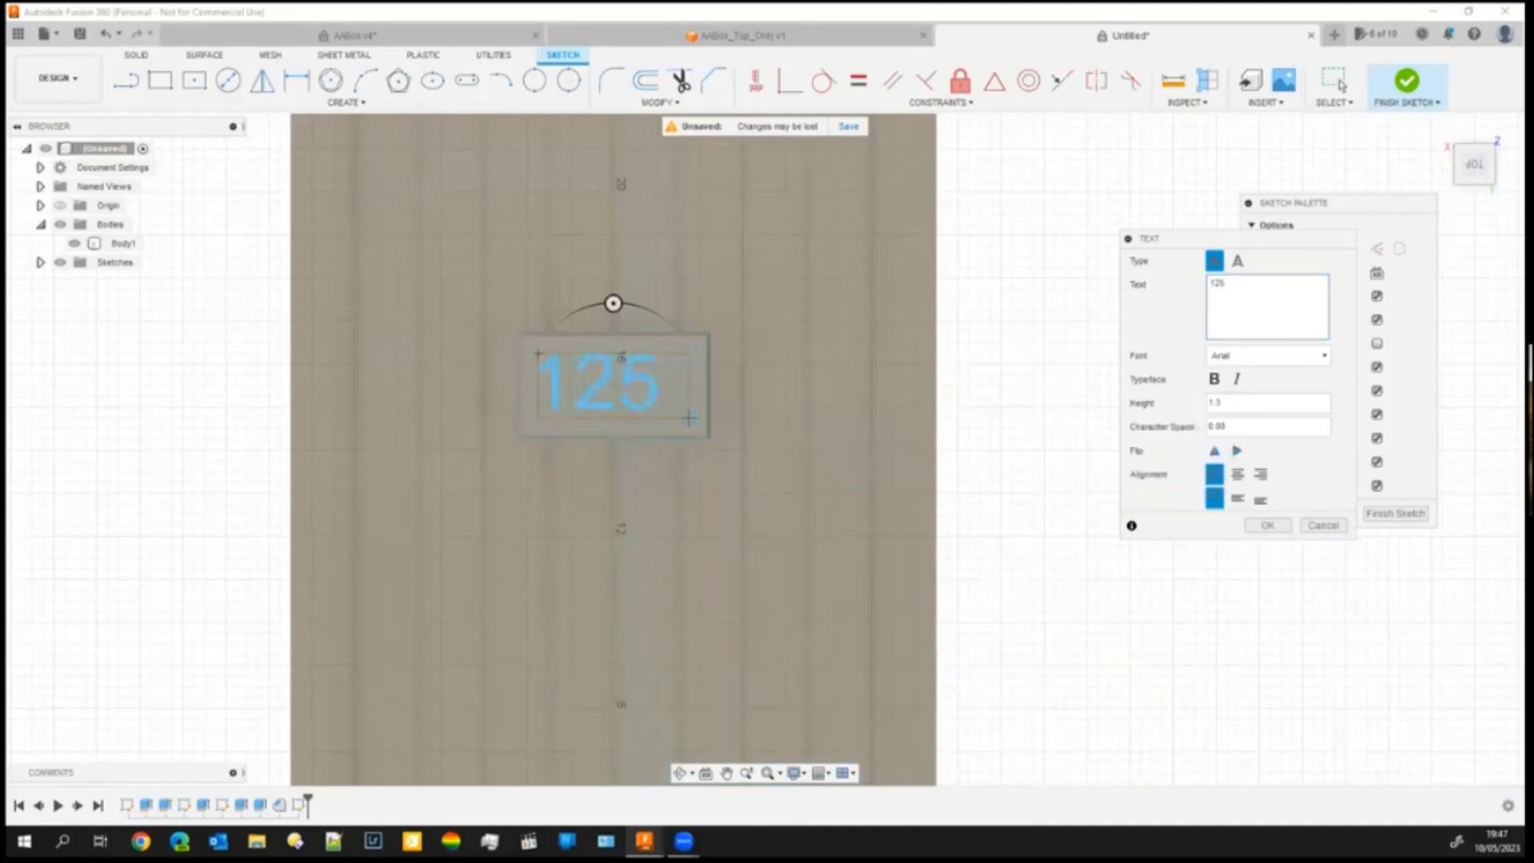
left_click(1238, 474)
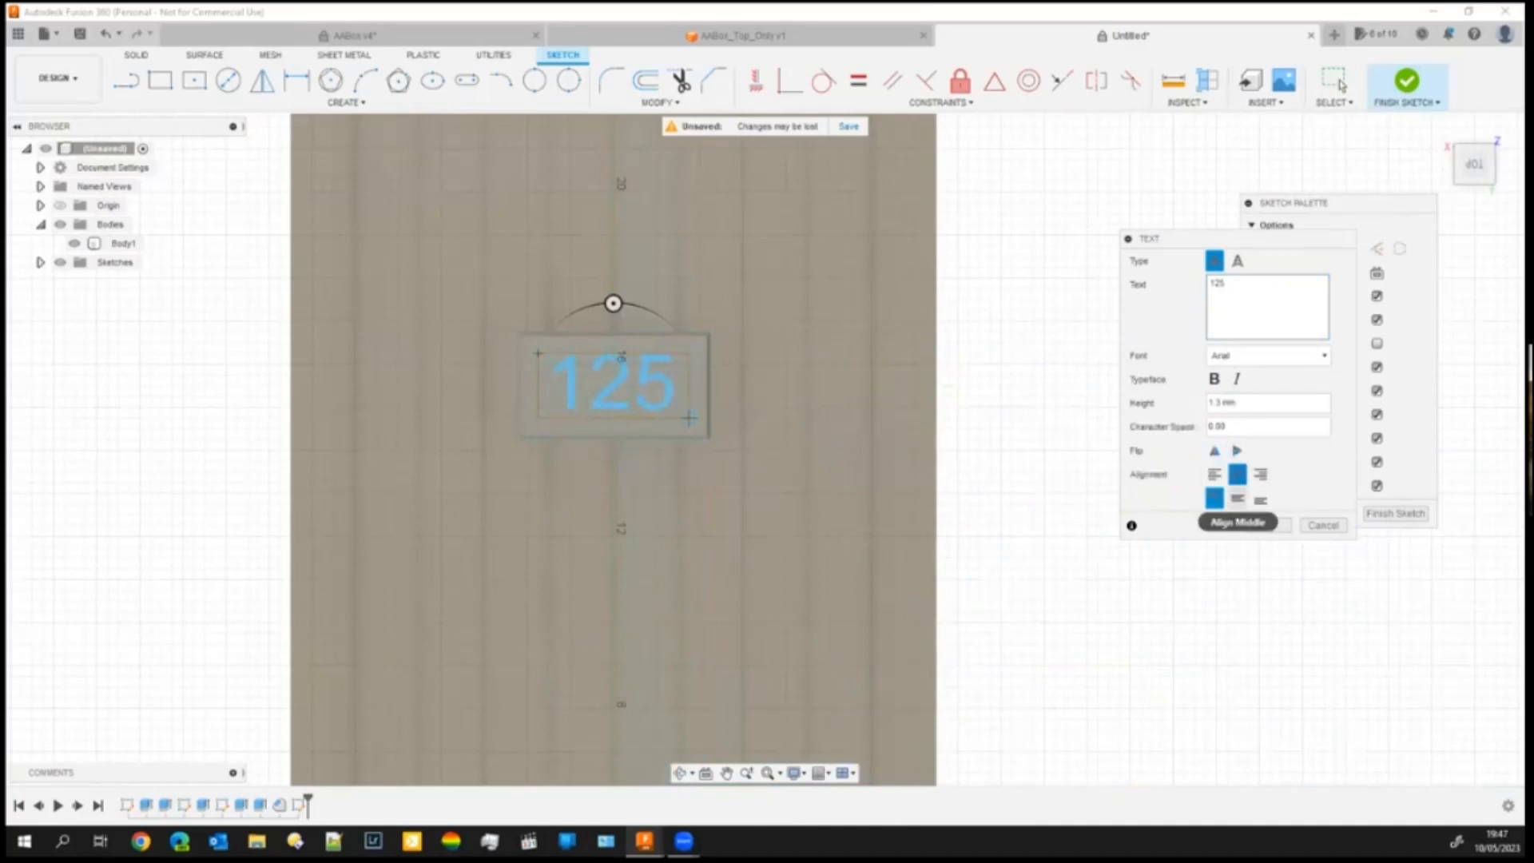
left_click(1238, 499)
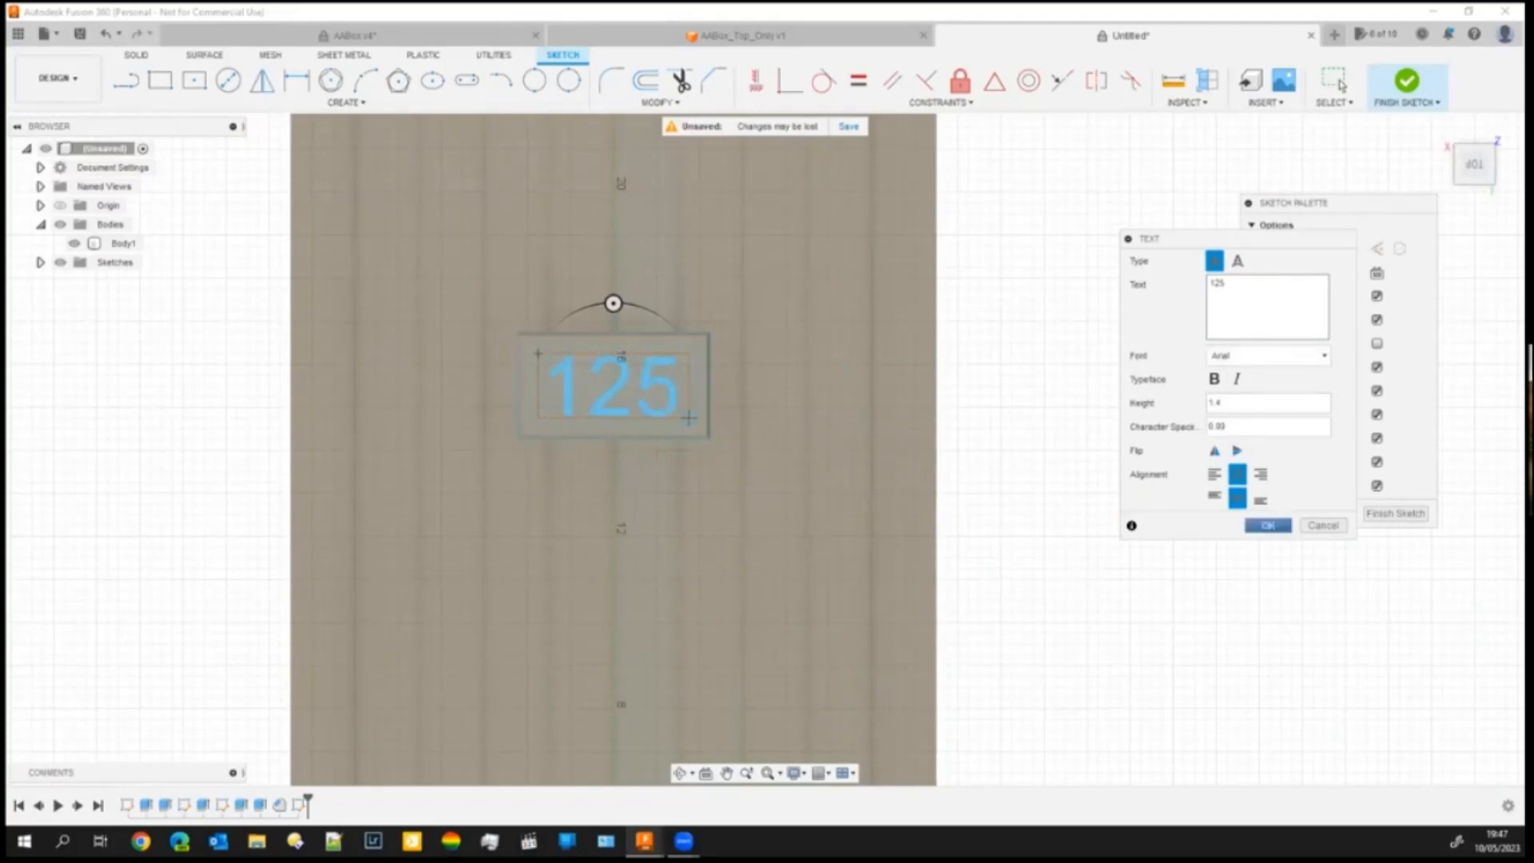
key("Return")
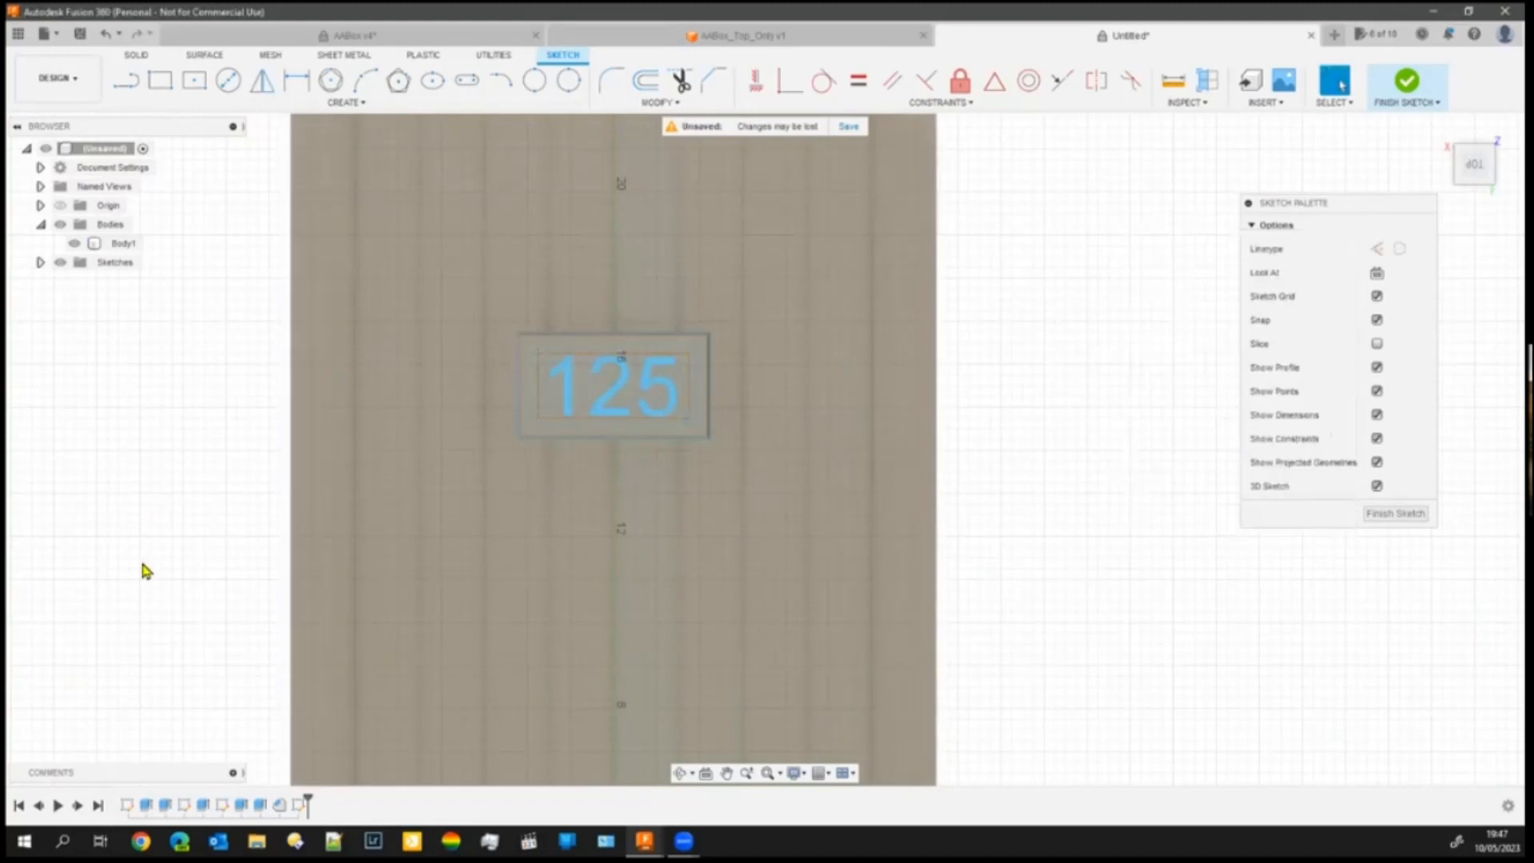
- Finish the text sketch and extrude the 125 about 0.2 mm out from the plate, joined to the body
middle_click_drag(186, 576, 319, 555, "shift")
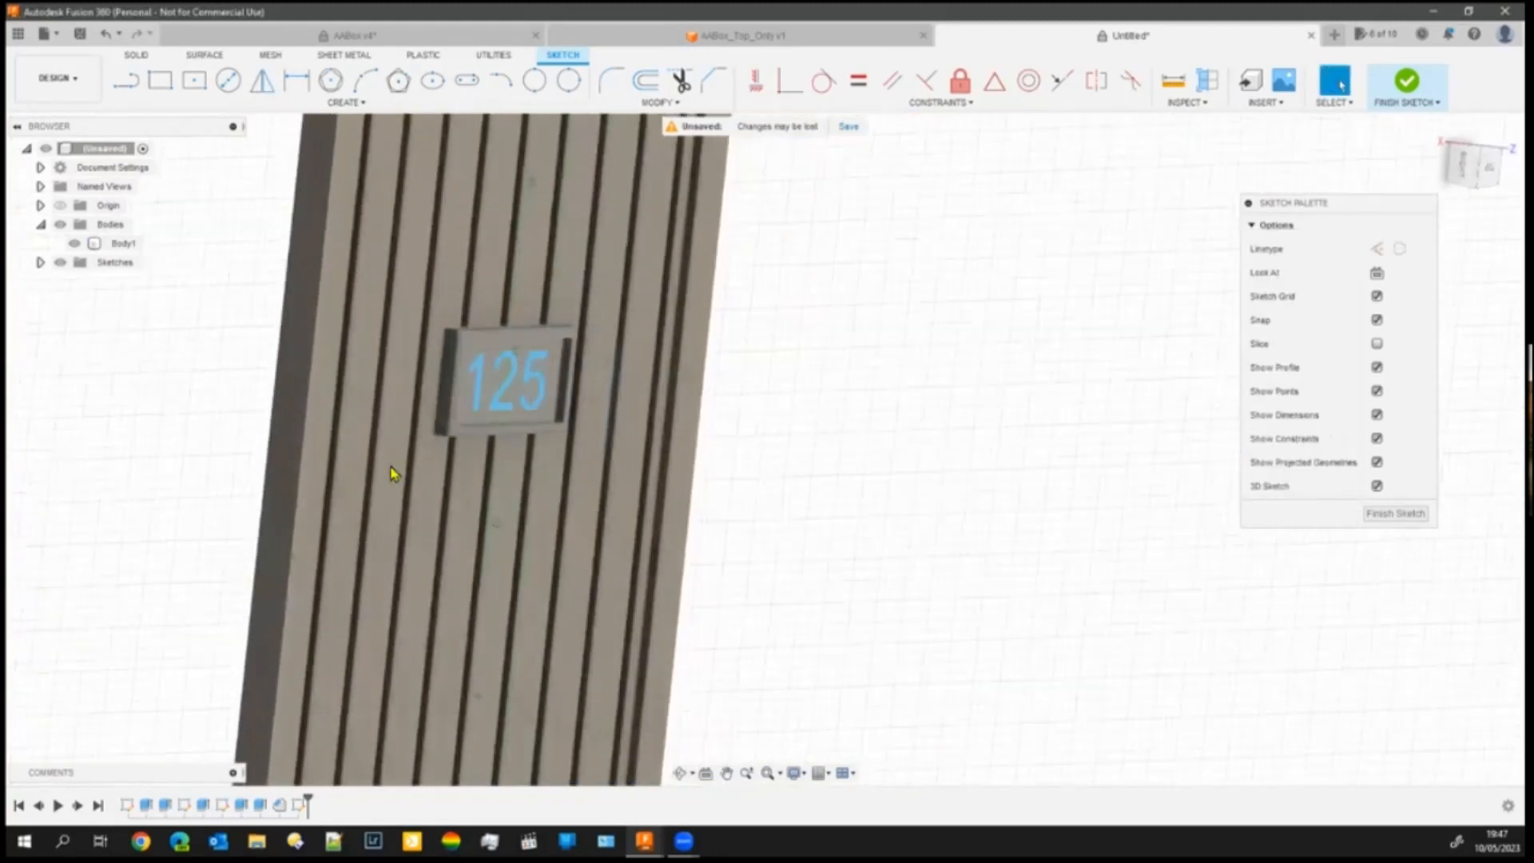
scroll(514, 429, "up", 2)
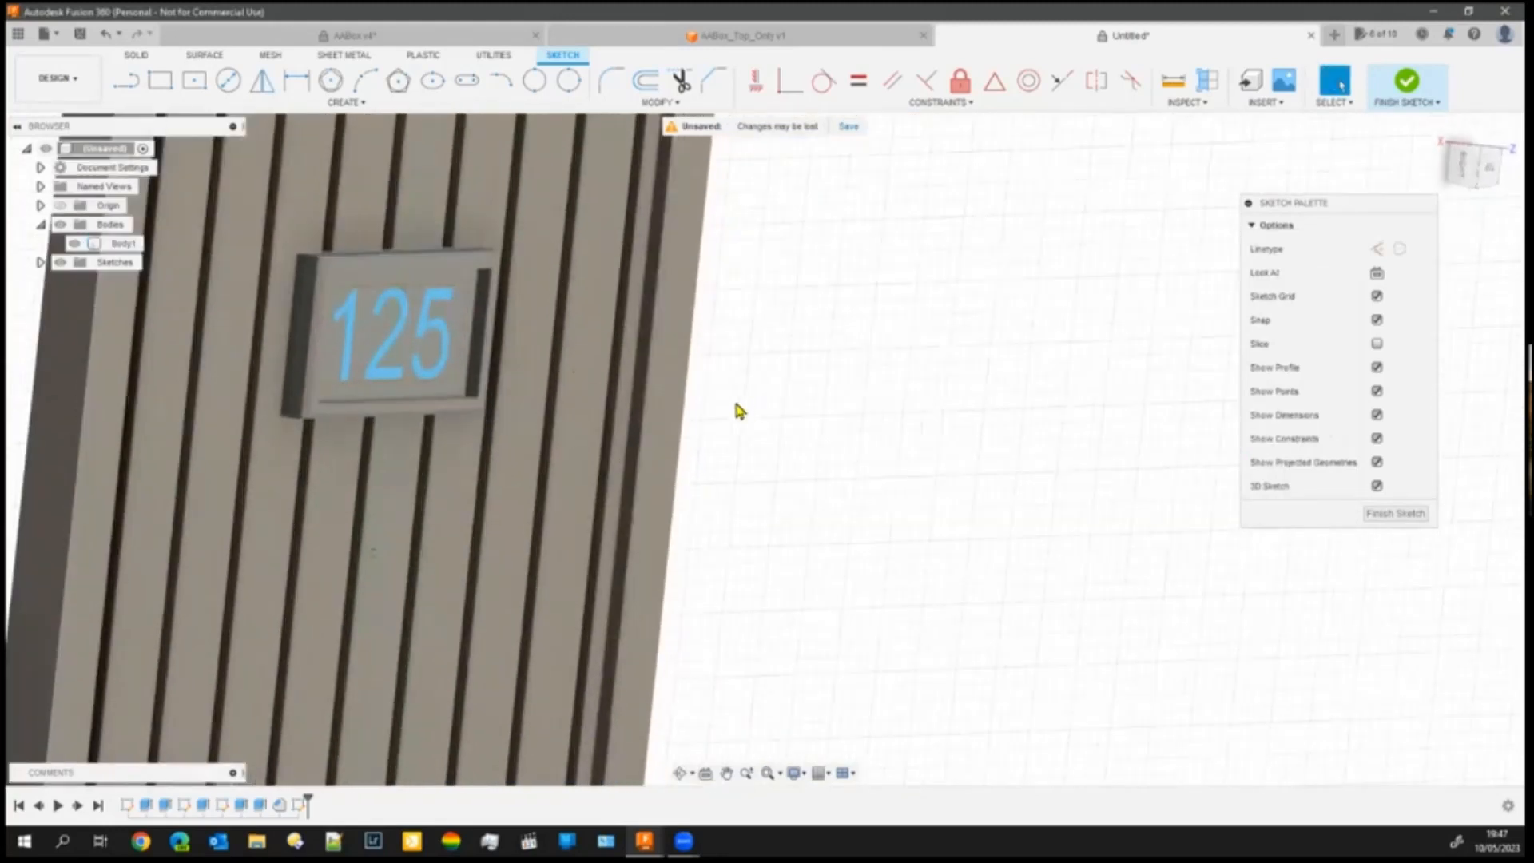
middle_click_drag(736, 411, 882, 493)
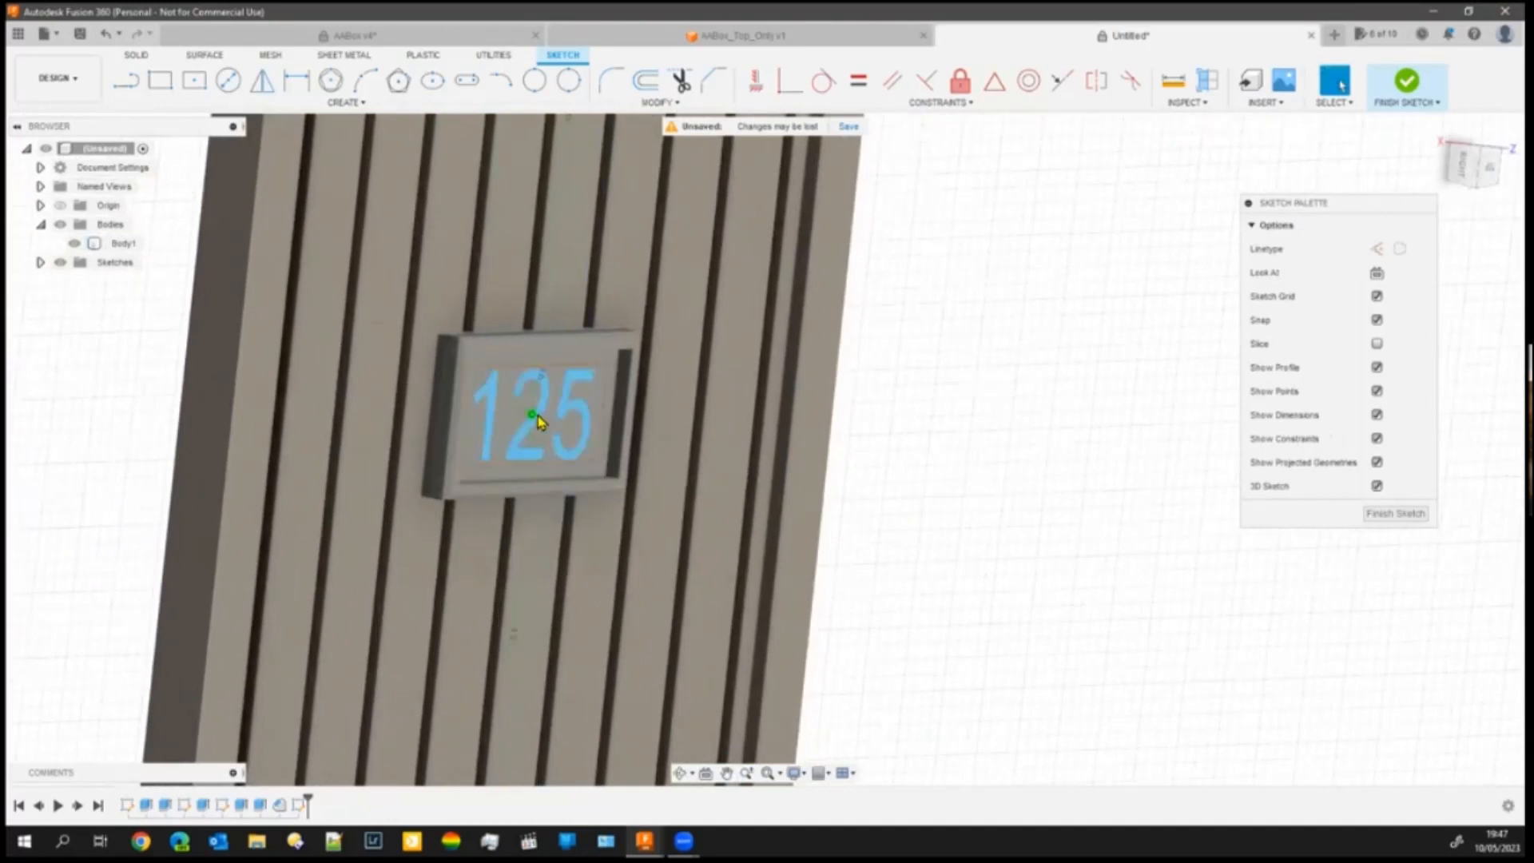
left_click(526, 465)
left_click(1395, 513)
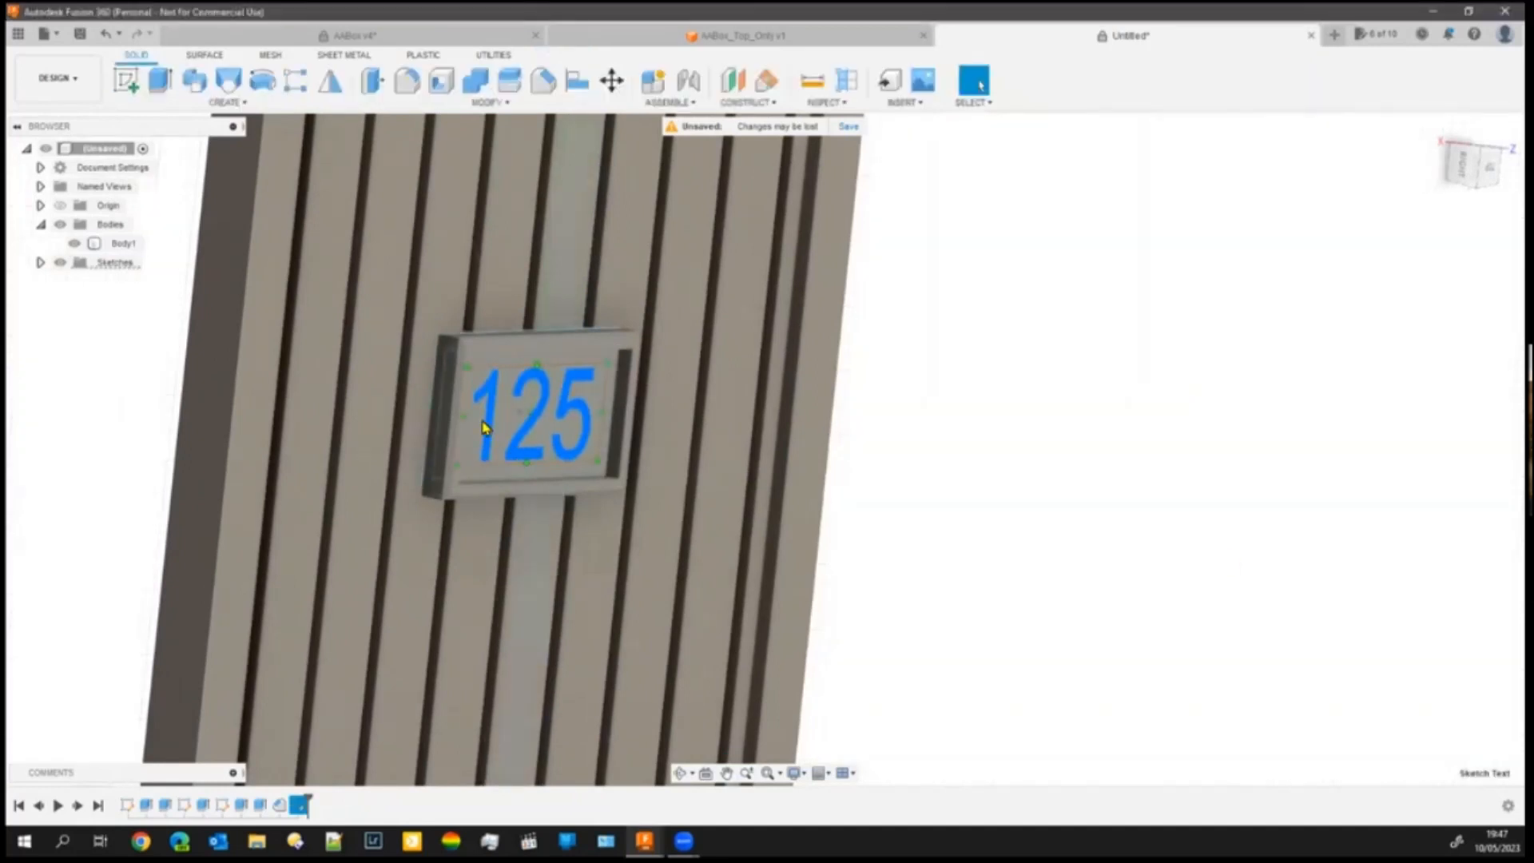
left_click(159, 80)
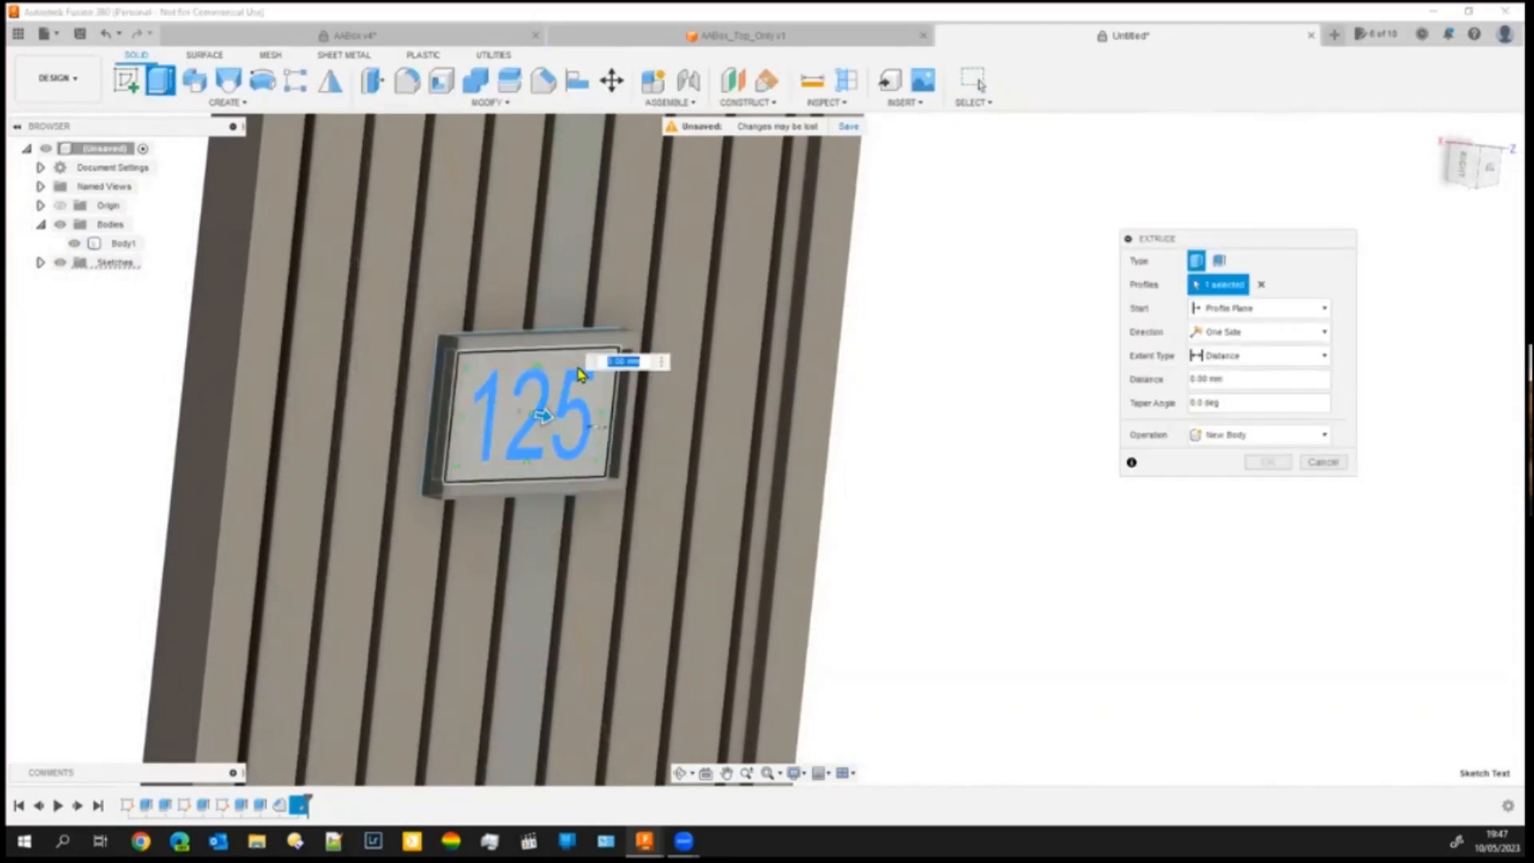
scroll(581, 463, "up", 3)
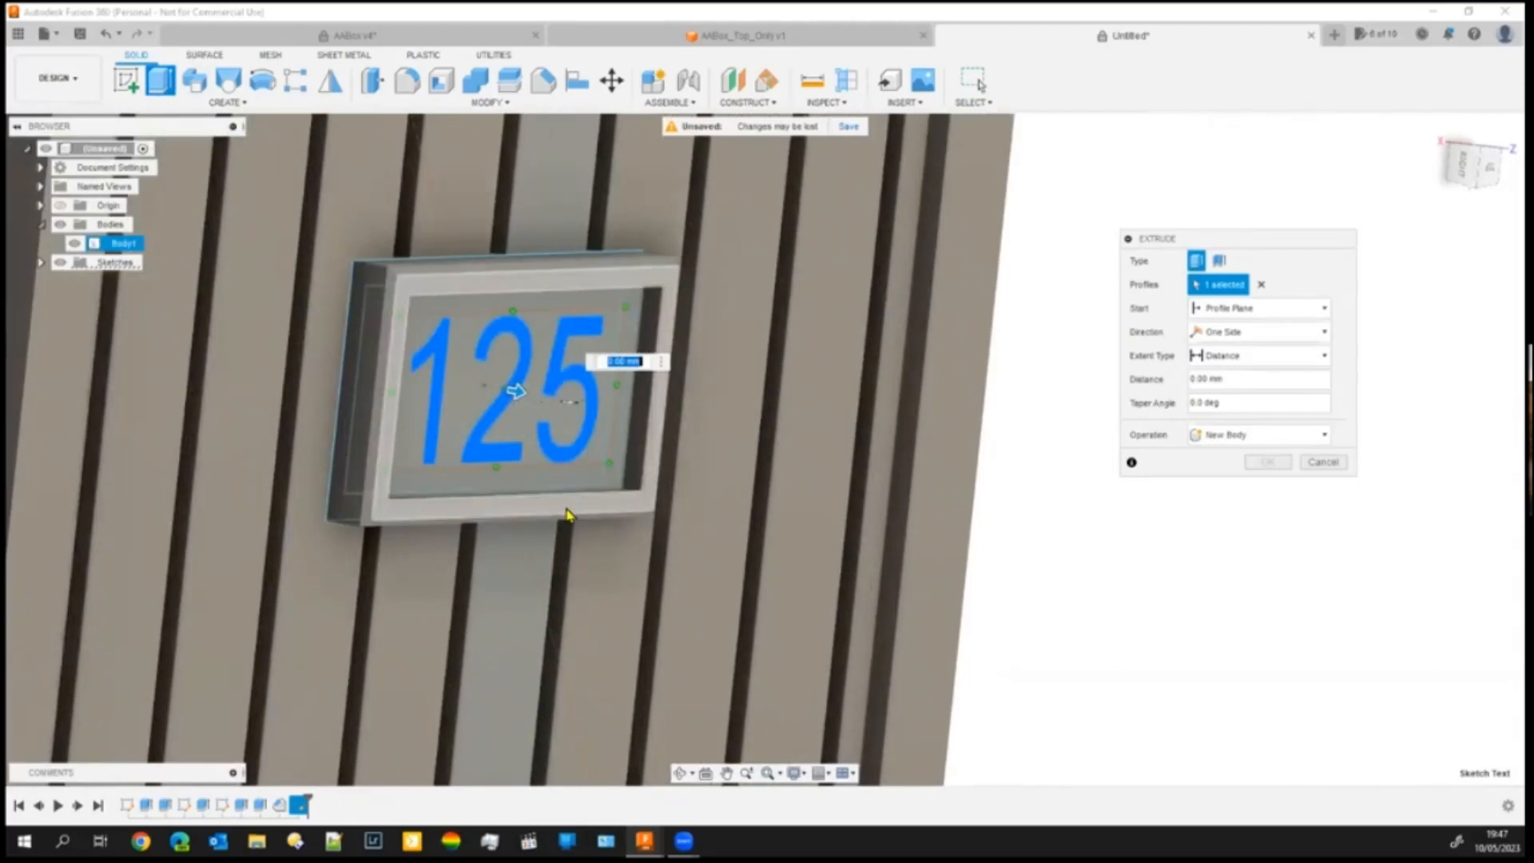
left_click_drag(567, 515, 565, 518)
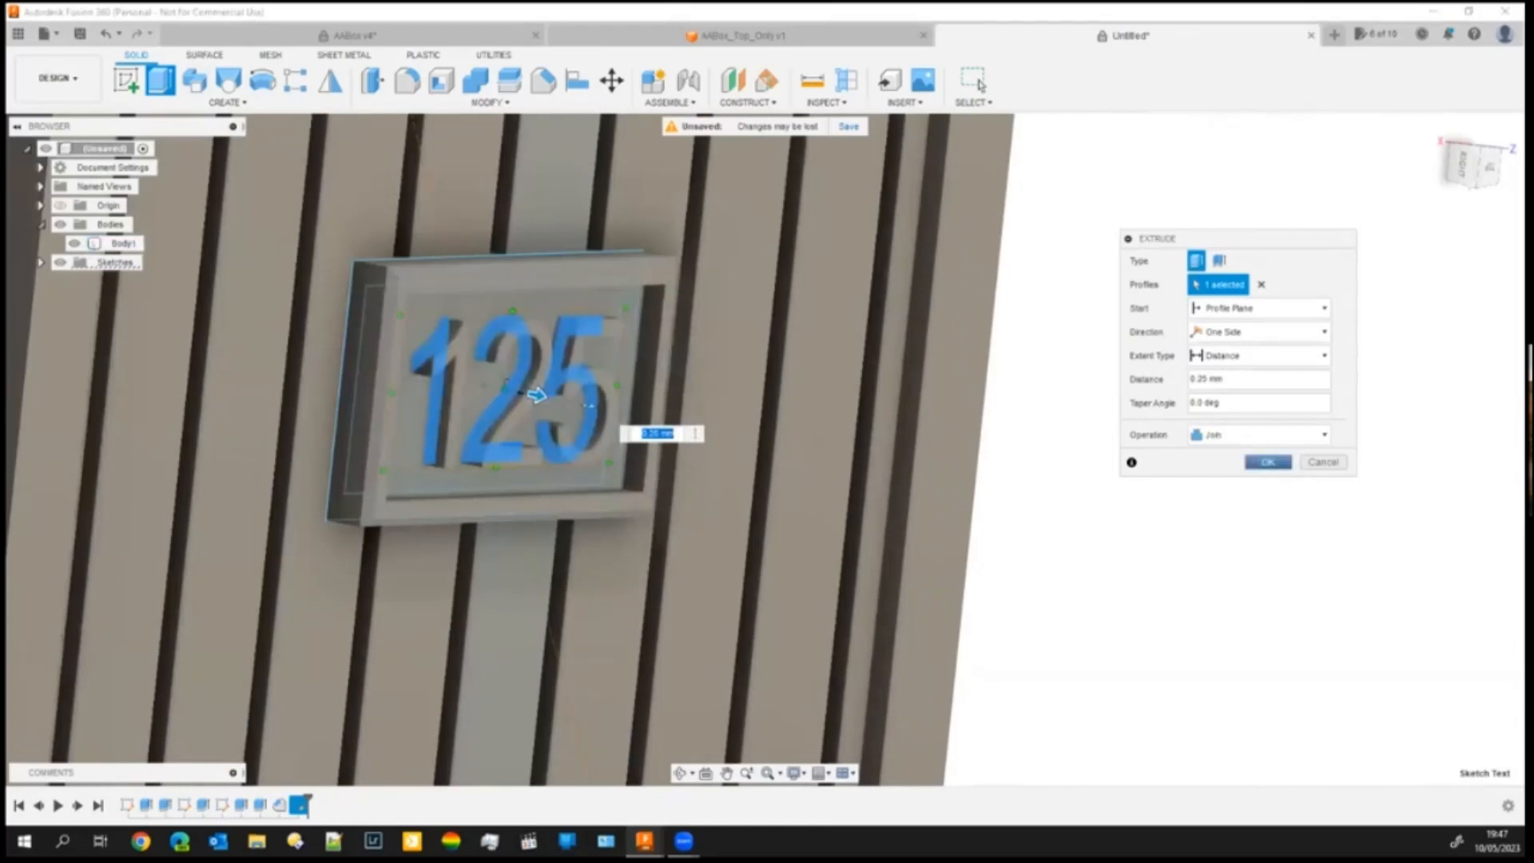
key("Return")
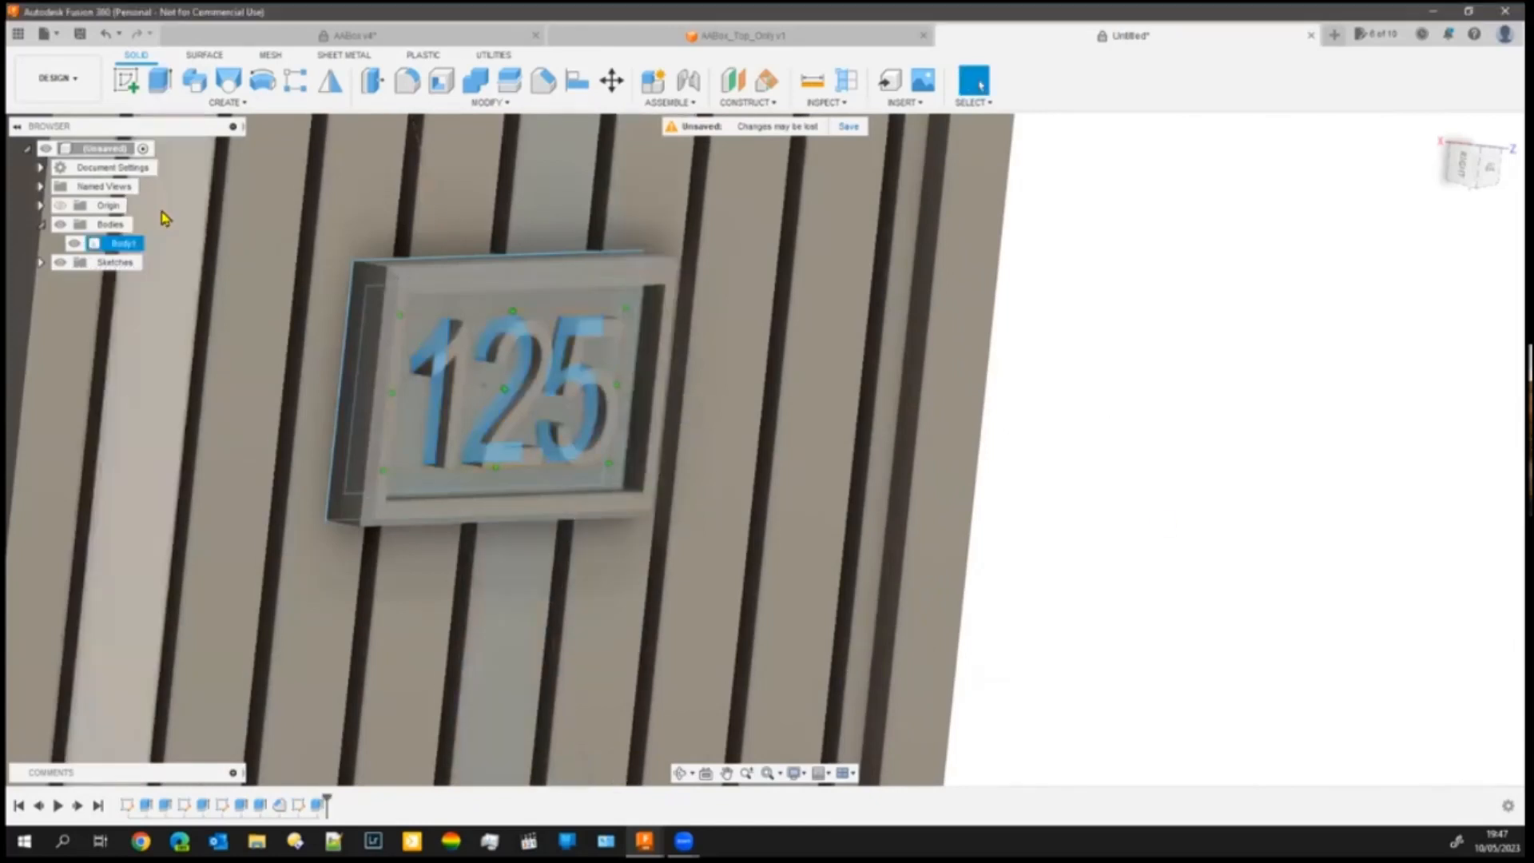
- Hide all sketches and inspect the raised 125 on the number plate from several angles
left_click(68, 276)
left_click(60, 266)
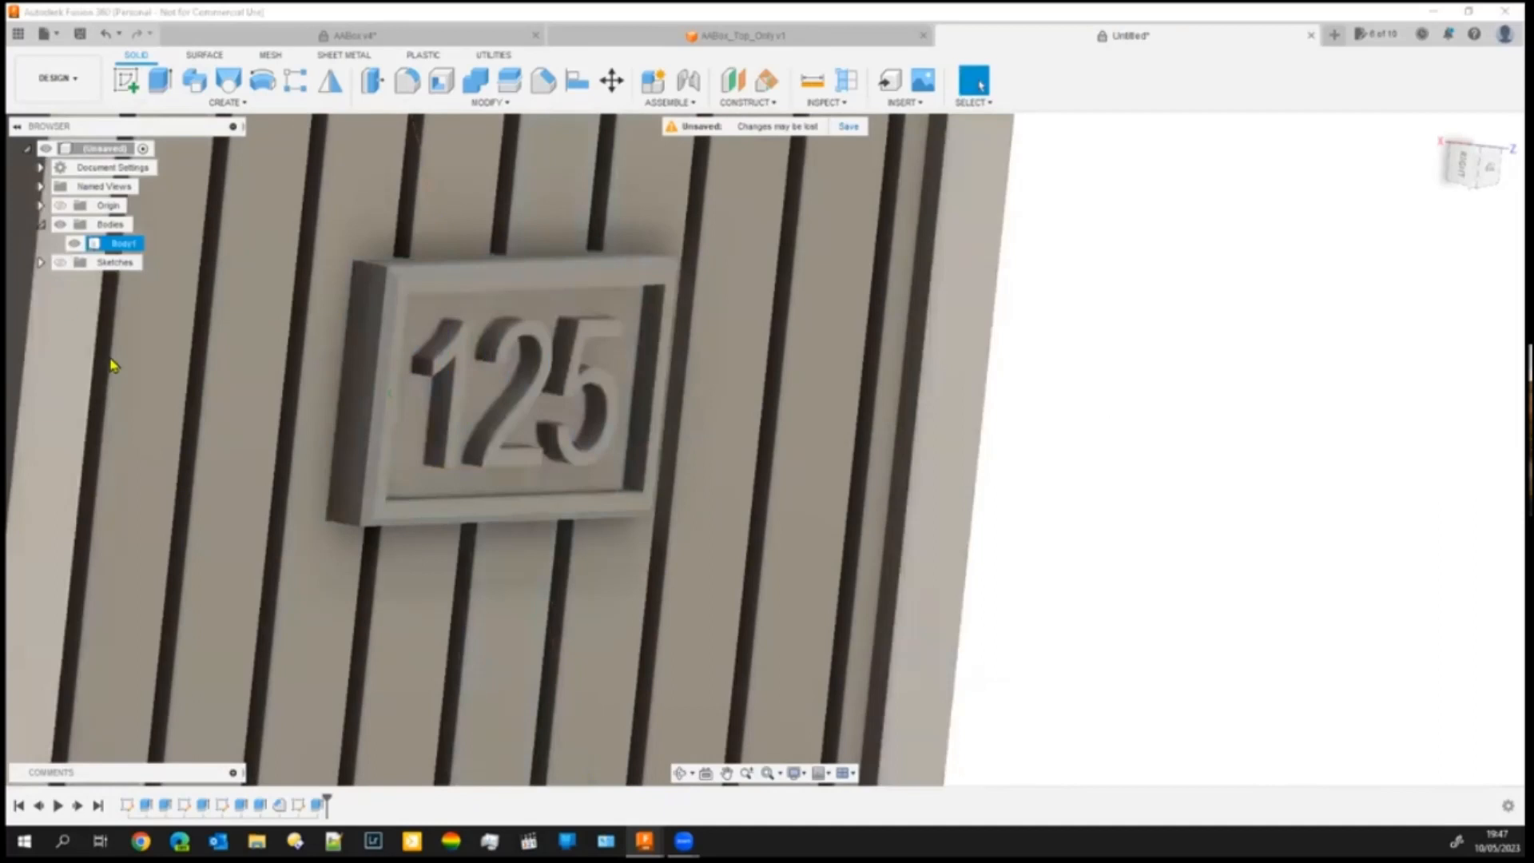
mouse_move(335, 610)
middle_mouse_down("shift")
mouse_move(261, 610)
mouse_move(247, 661)
mouse_move(264, 664)
middle_mouse_up("shift")
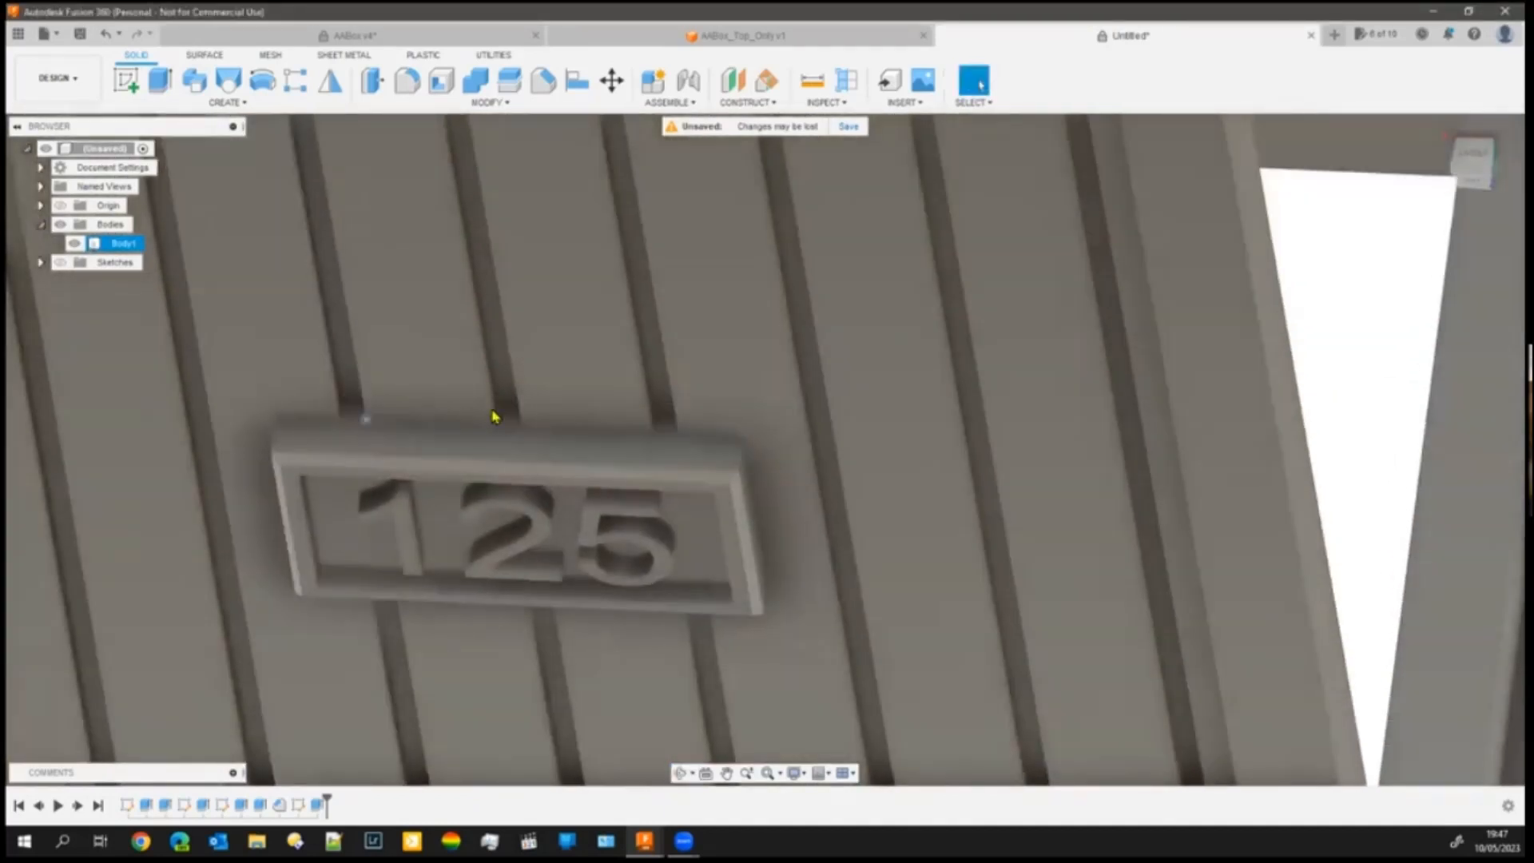
middle_click_drag(496, 637, 494, 570, "shift")
scroll(503, 575, "down", 8)
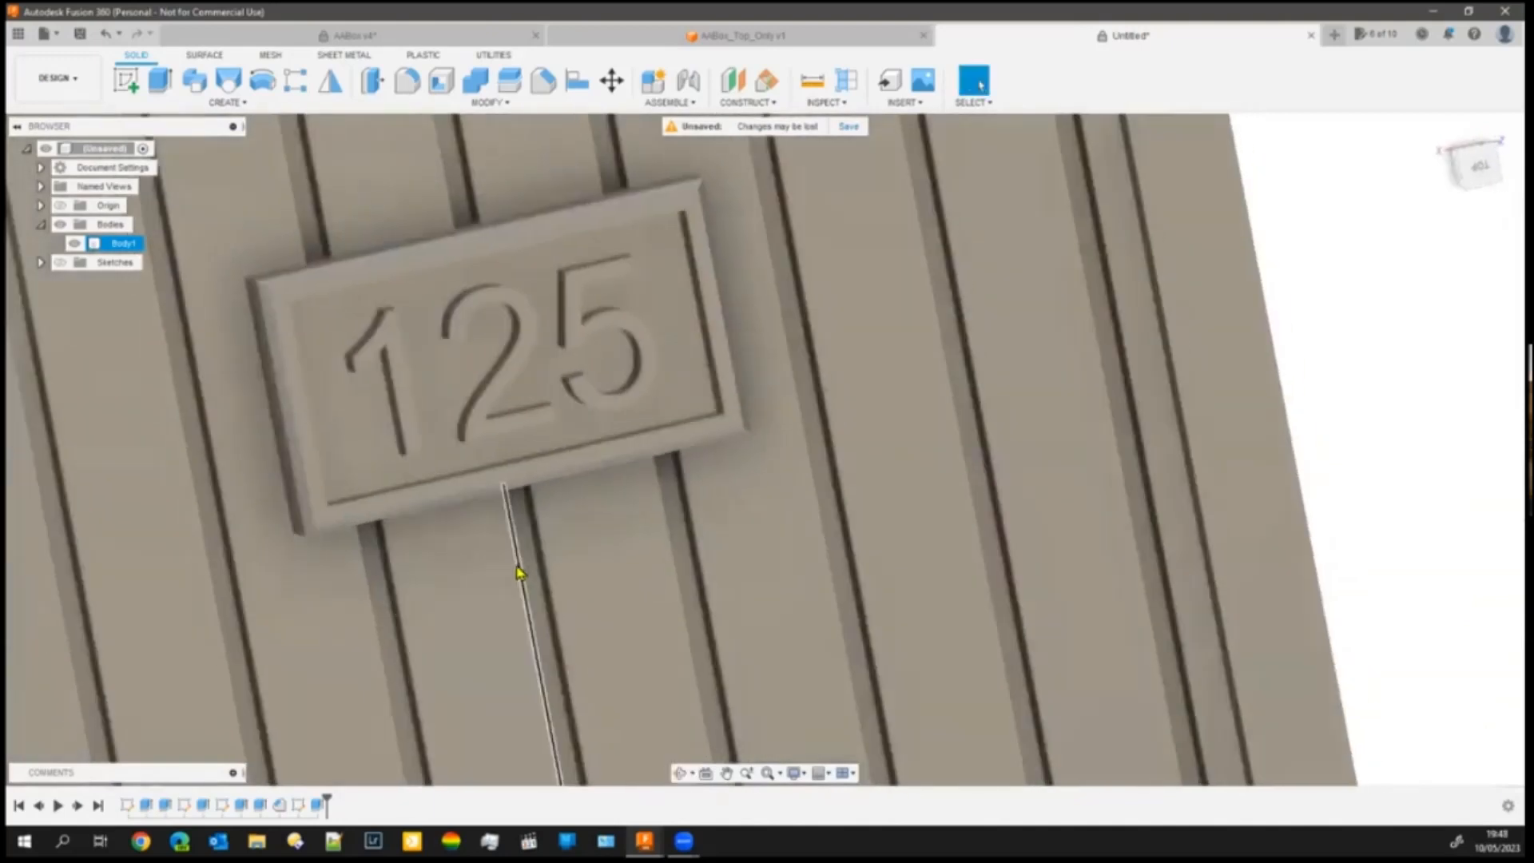
- Examine the whole body, with its grooved wall, number plate and stepped base frame, from the plate side
left_click(1480, 166)
middle_click_drag(836, 408, 866, 342)
scroll(846, 352, "up", 2)
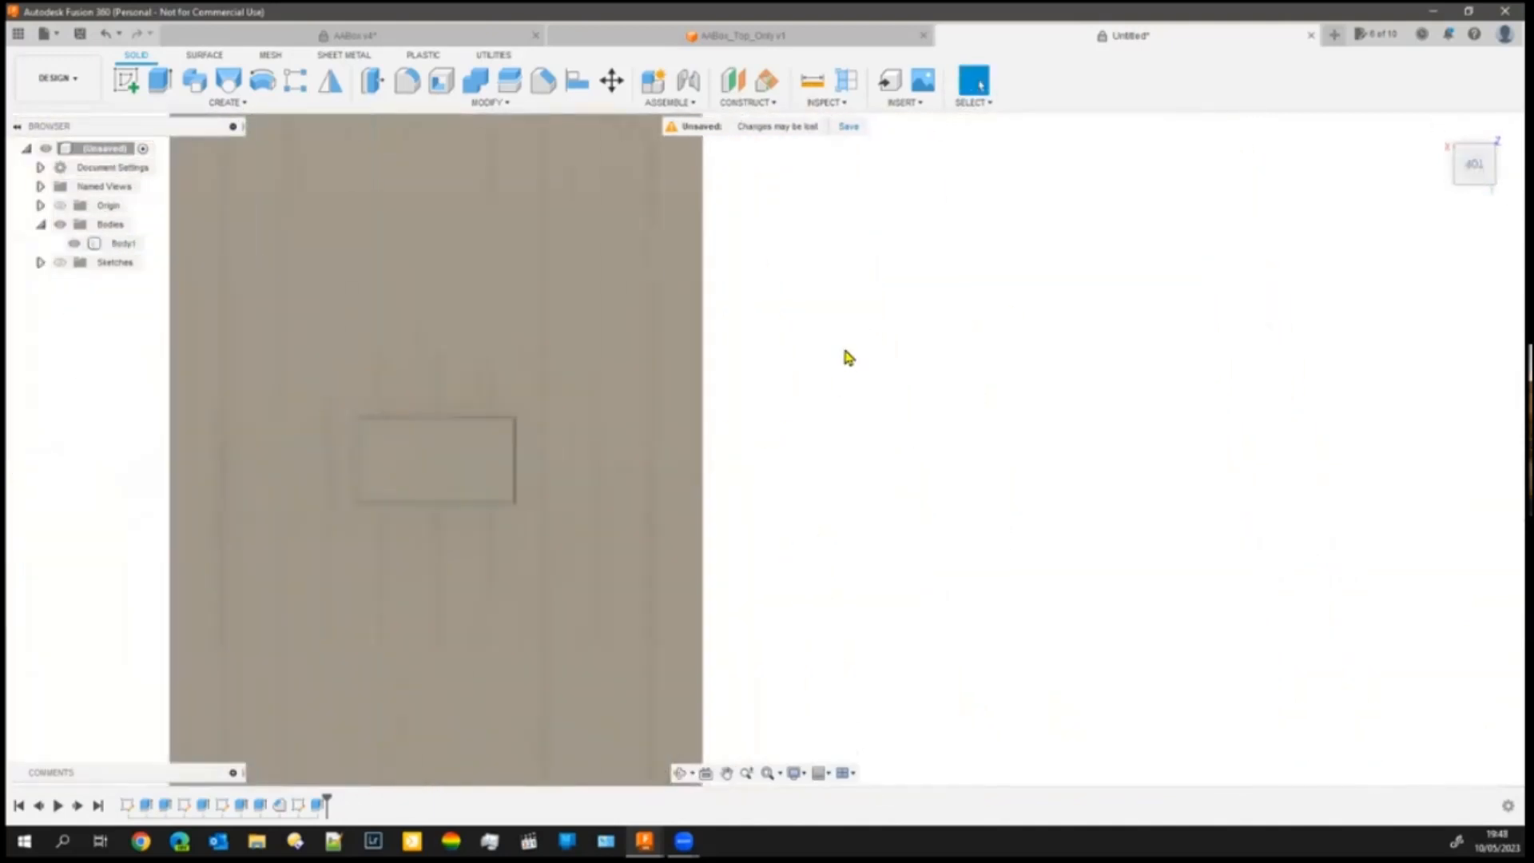
scroll(863, 441, "down", 4)
mouse_move(877, 514)
middle_mouse_down("shift")
mouse_move(826, 535)
mouse_move(875, 527)
middle_mouse_up("shift")
left_click(980, 84)
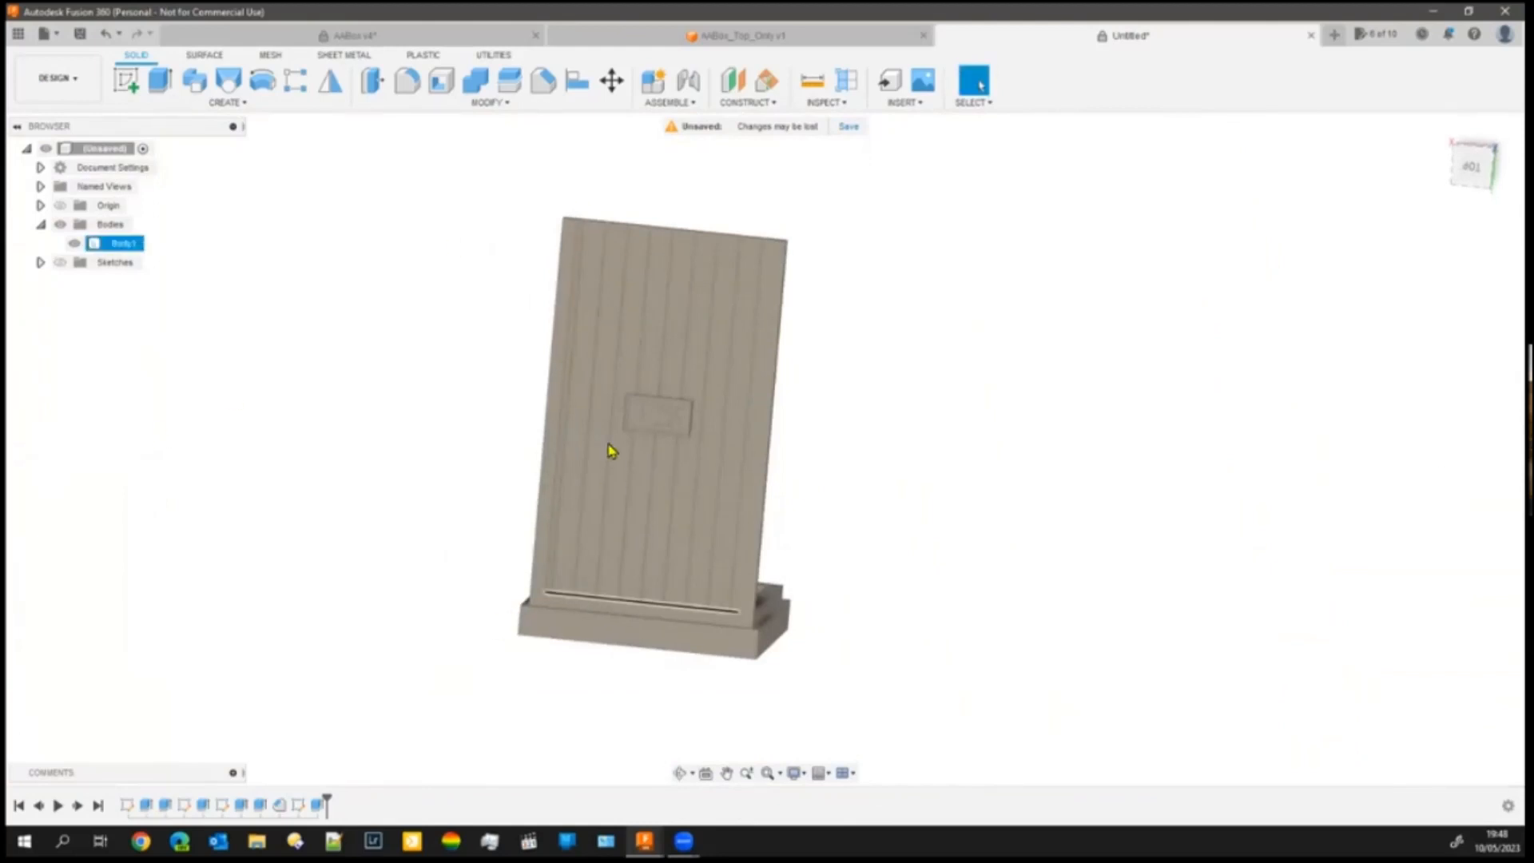
scroll(997, 510, "up", 2)
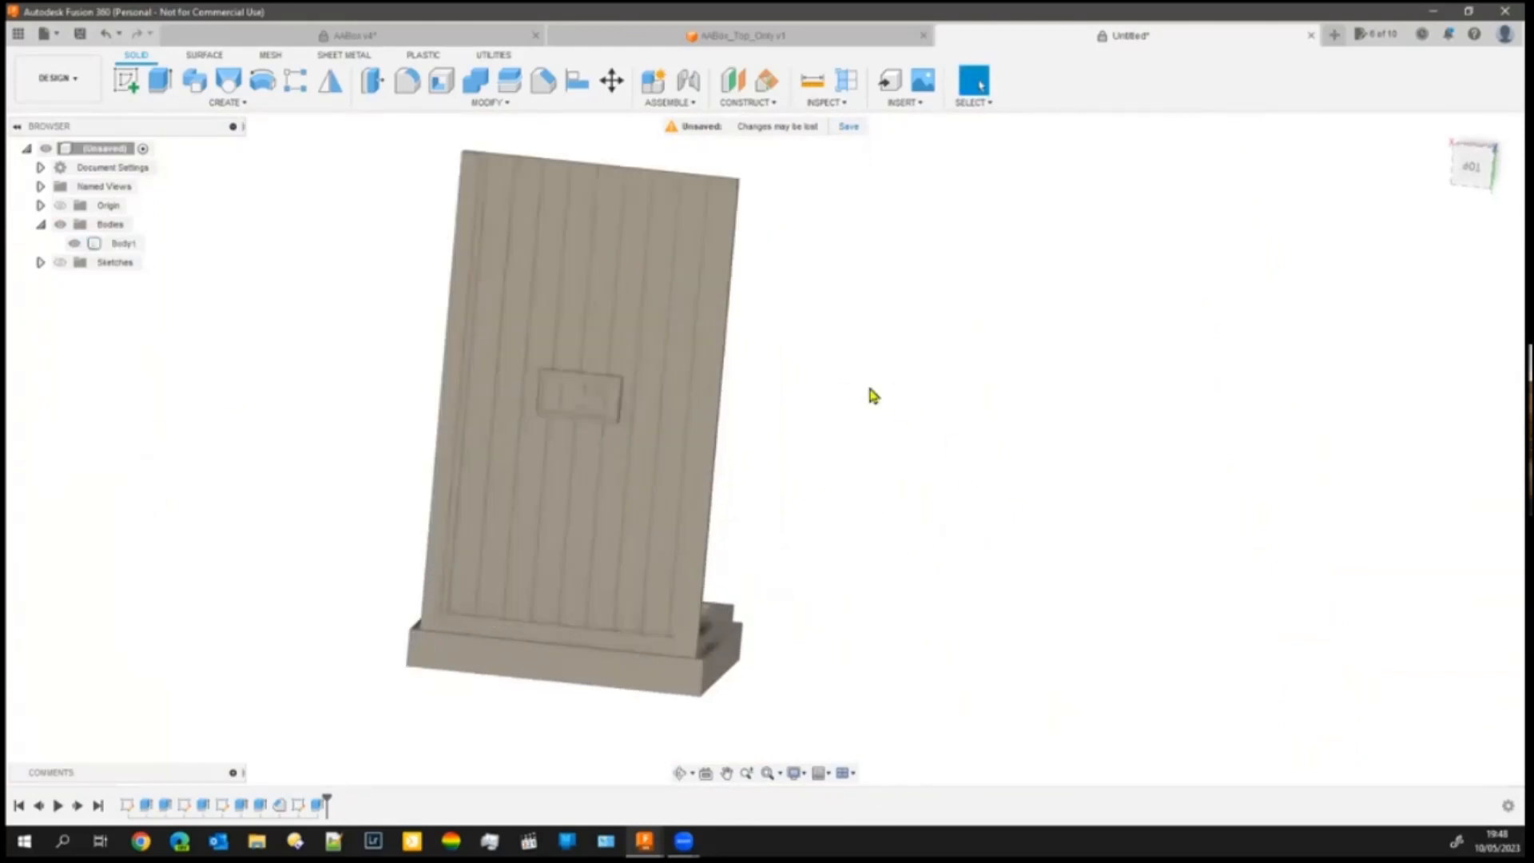
scroll(863, 413, "down", 3)
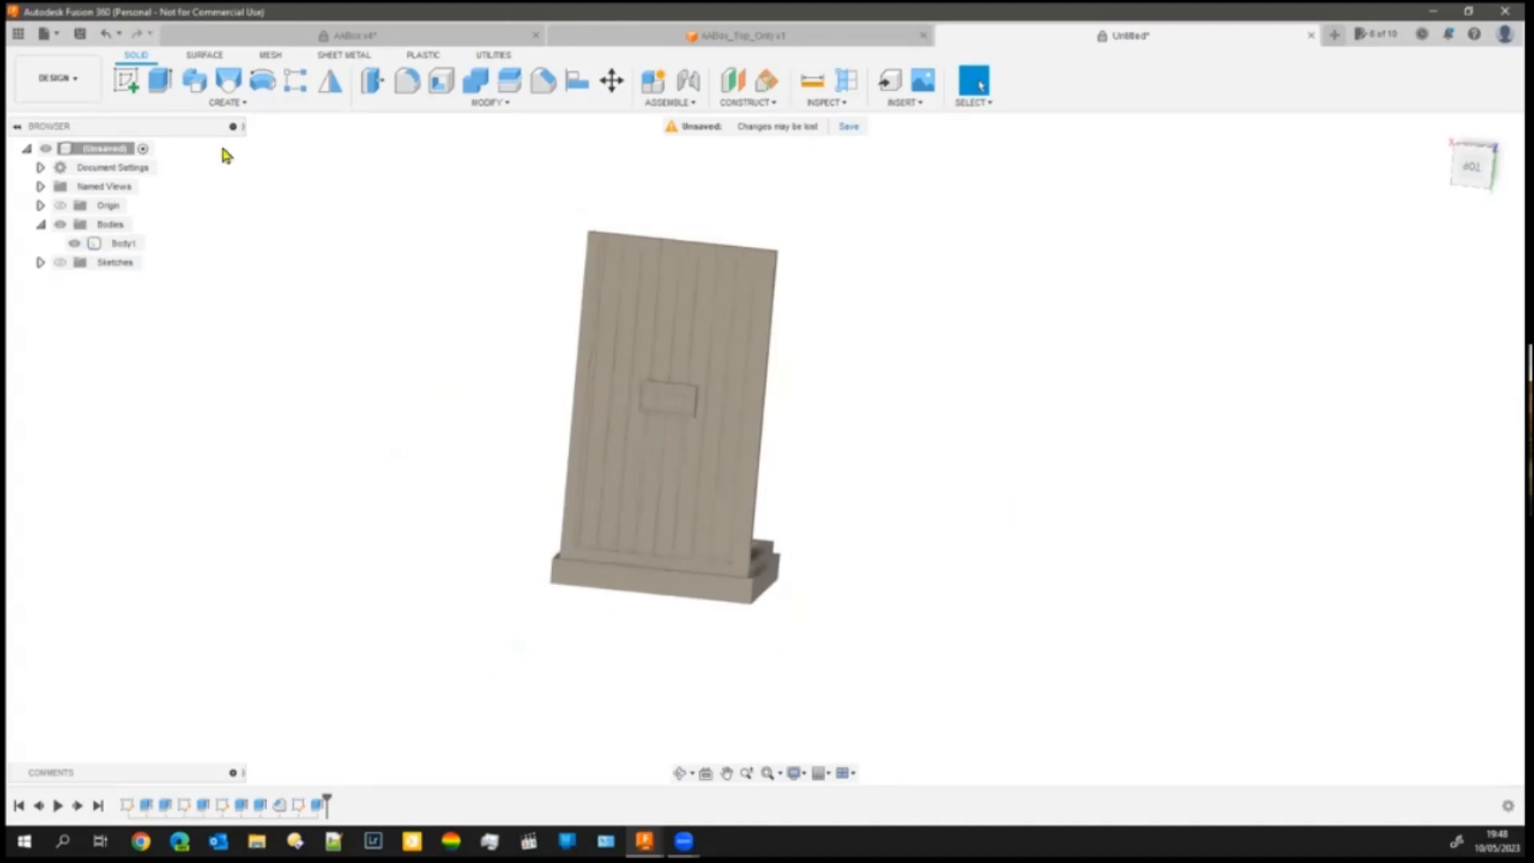
- Set up a circular pattern of the wall-and-frame body around the vertical Y axis
left_click(222, 104)
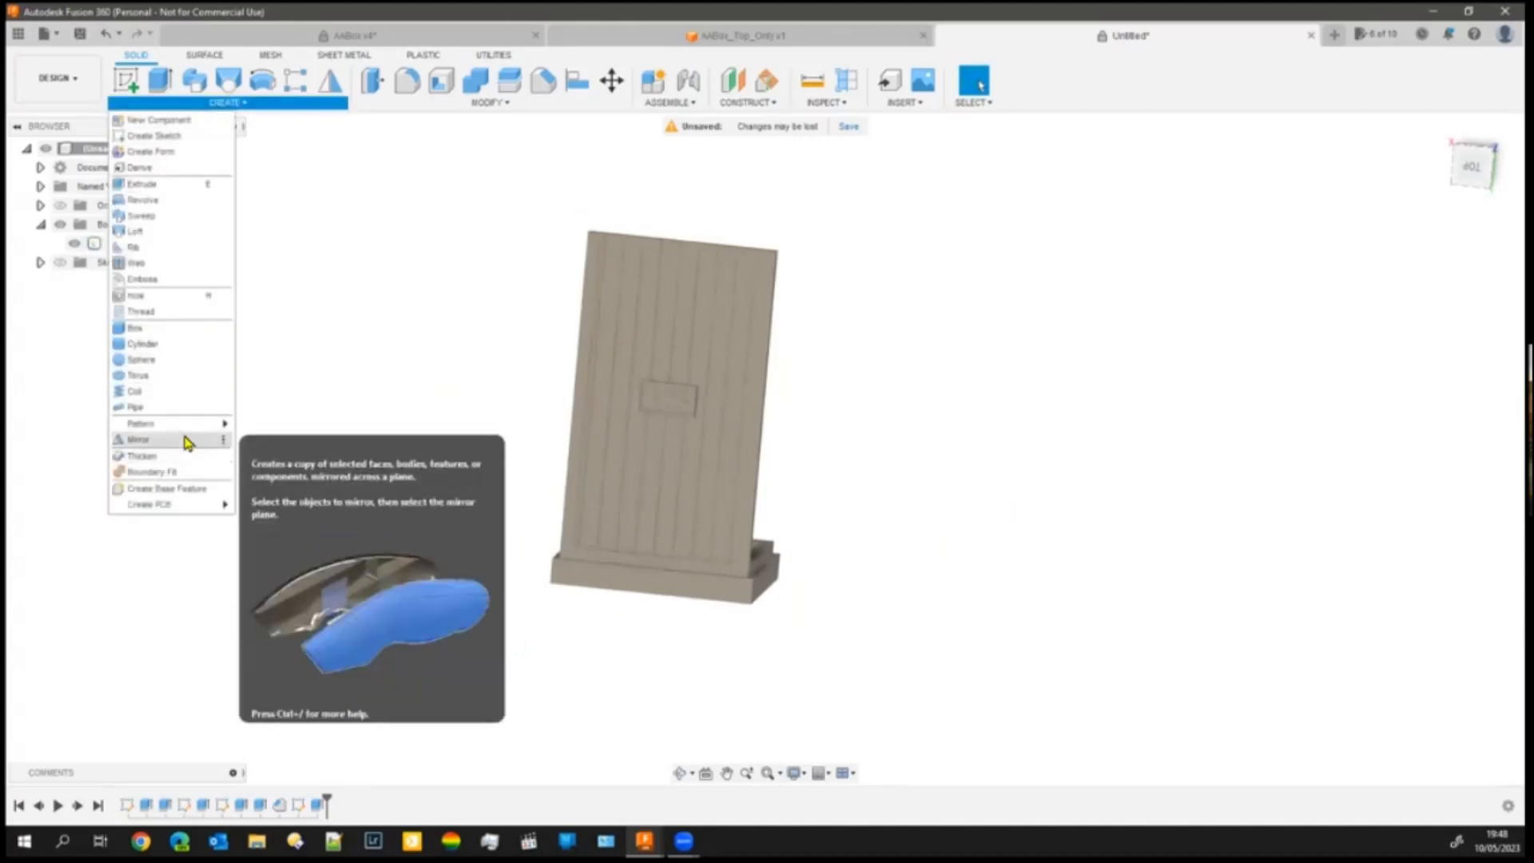
mouse_move(190, 430)
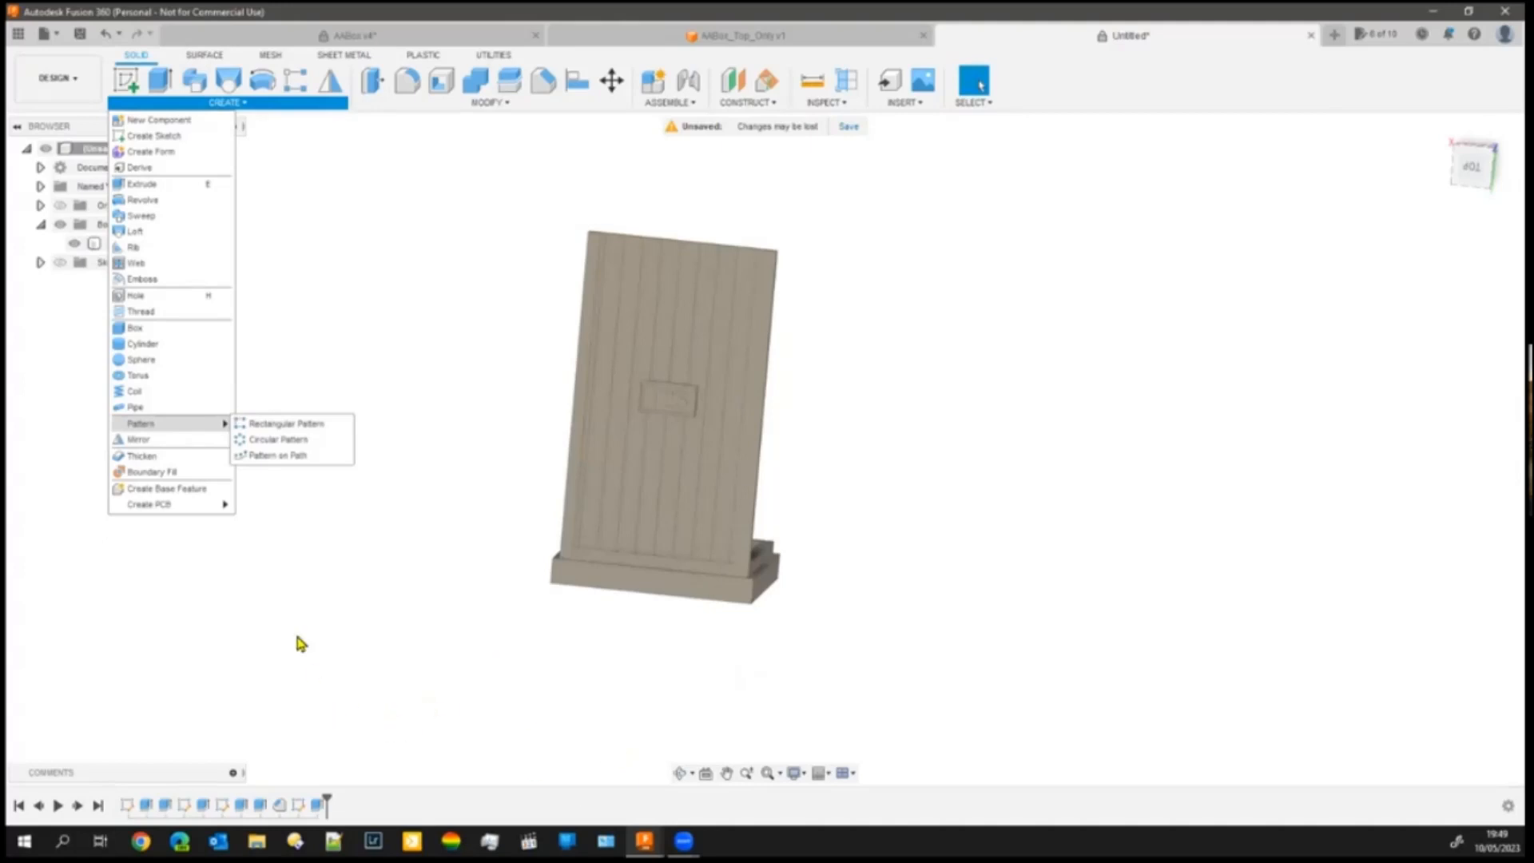
left_click(272, 442)
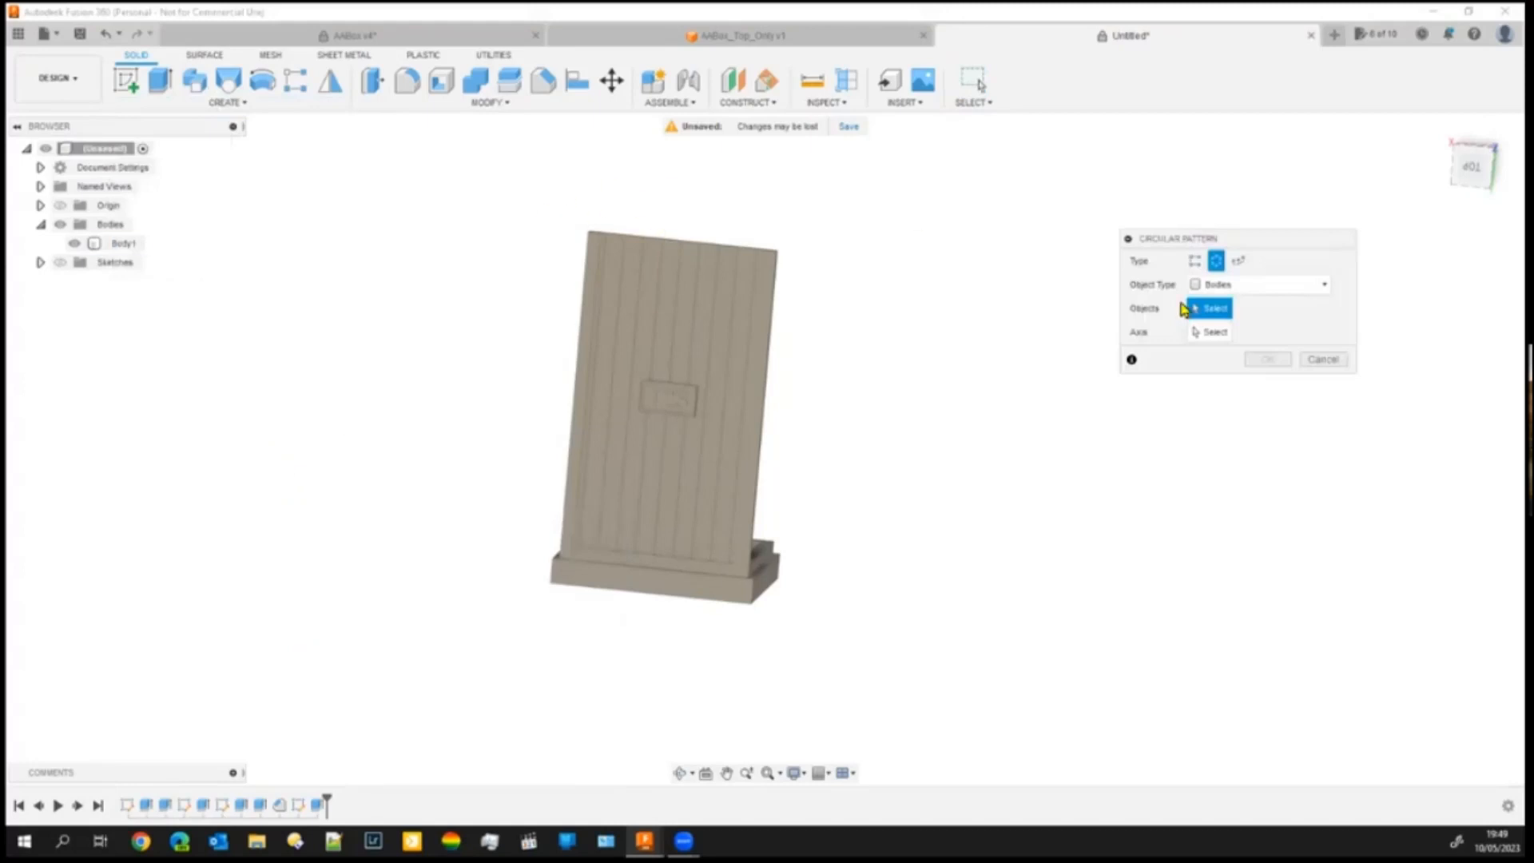
left_click(1233, 290)
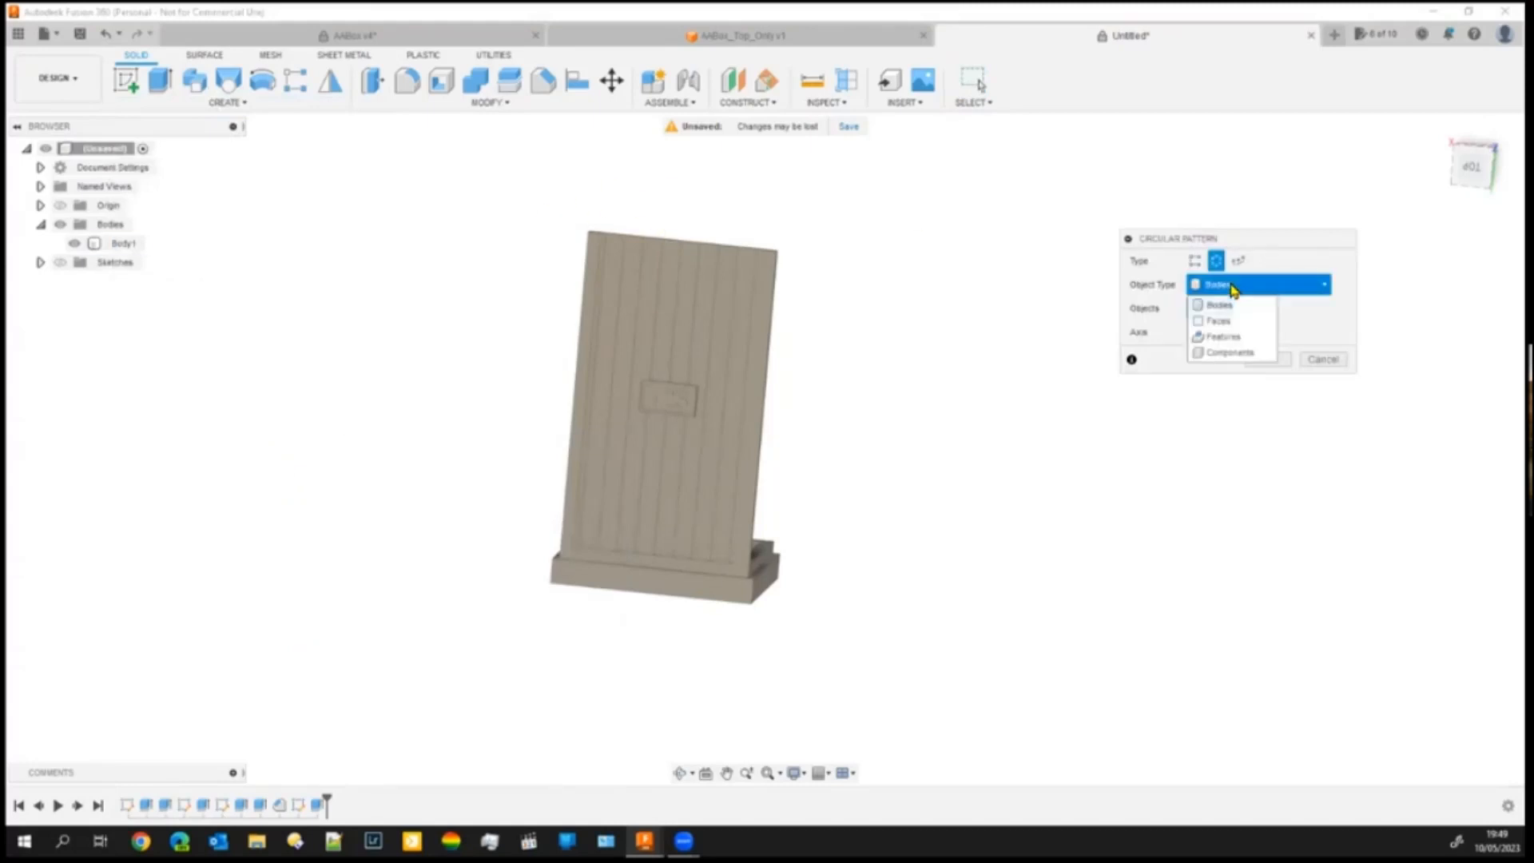
left_click(734, 323)
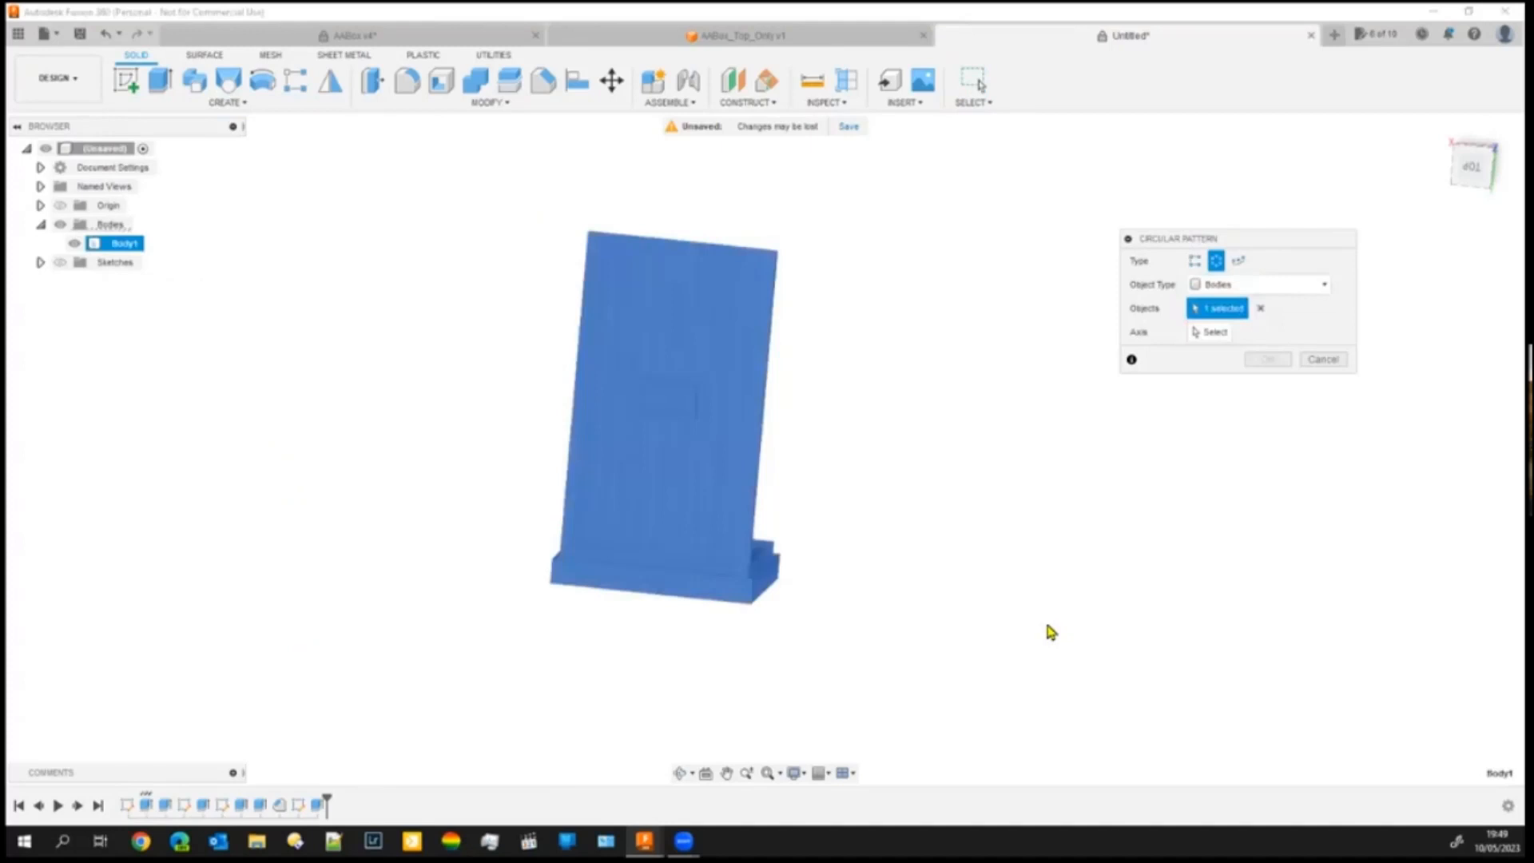
middle_click_drag(904, 688, 943, 637, "shift")
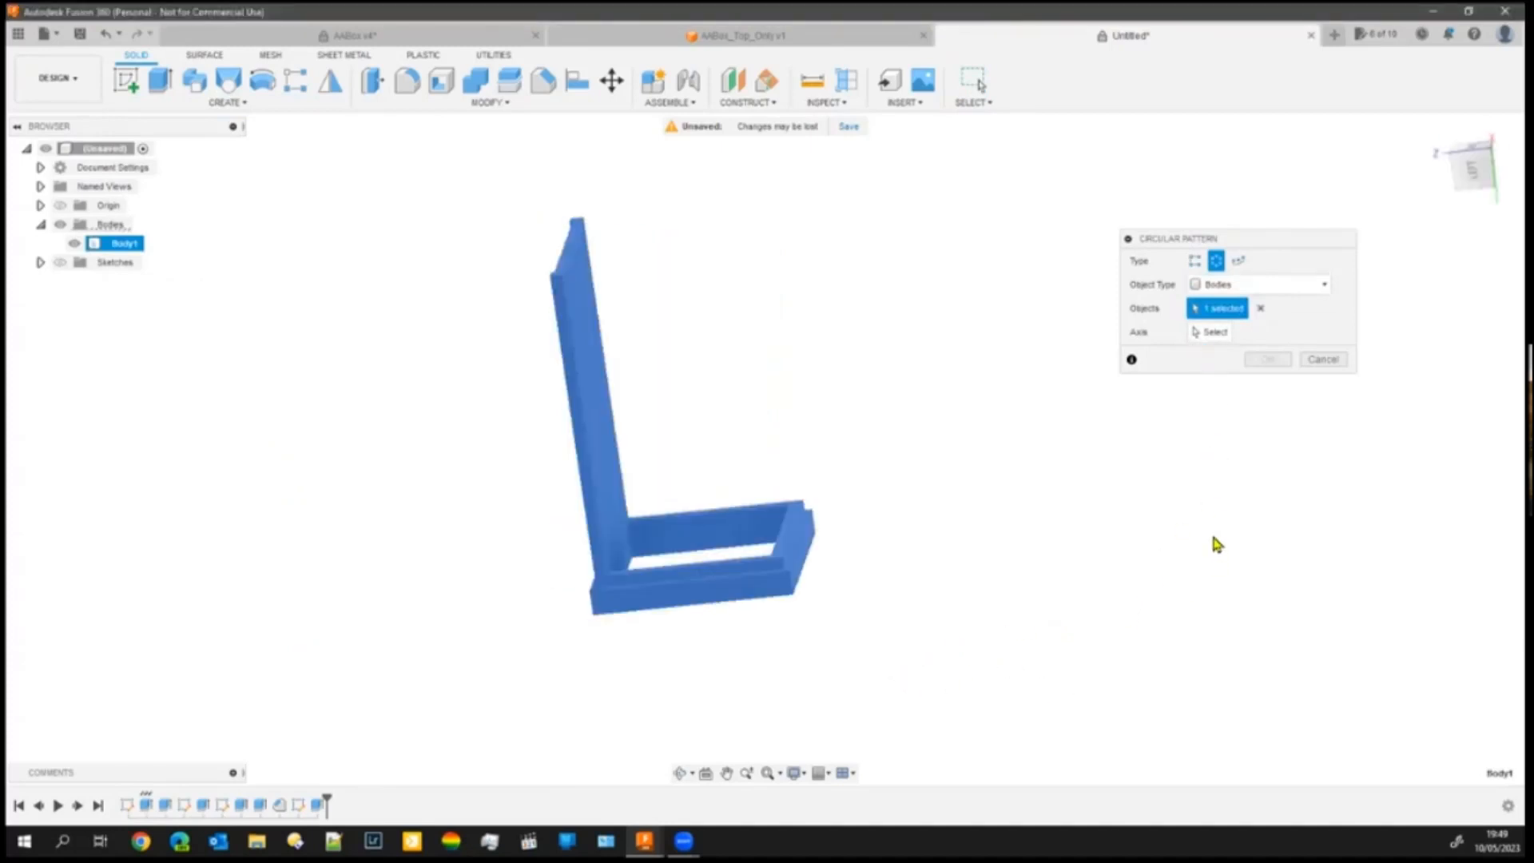
left_click(1209, 334)
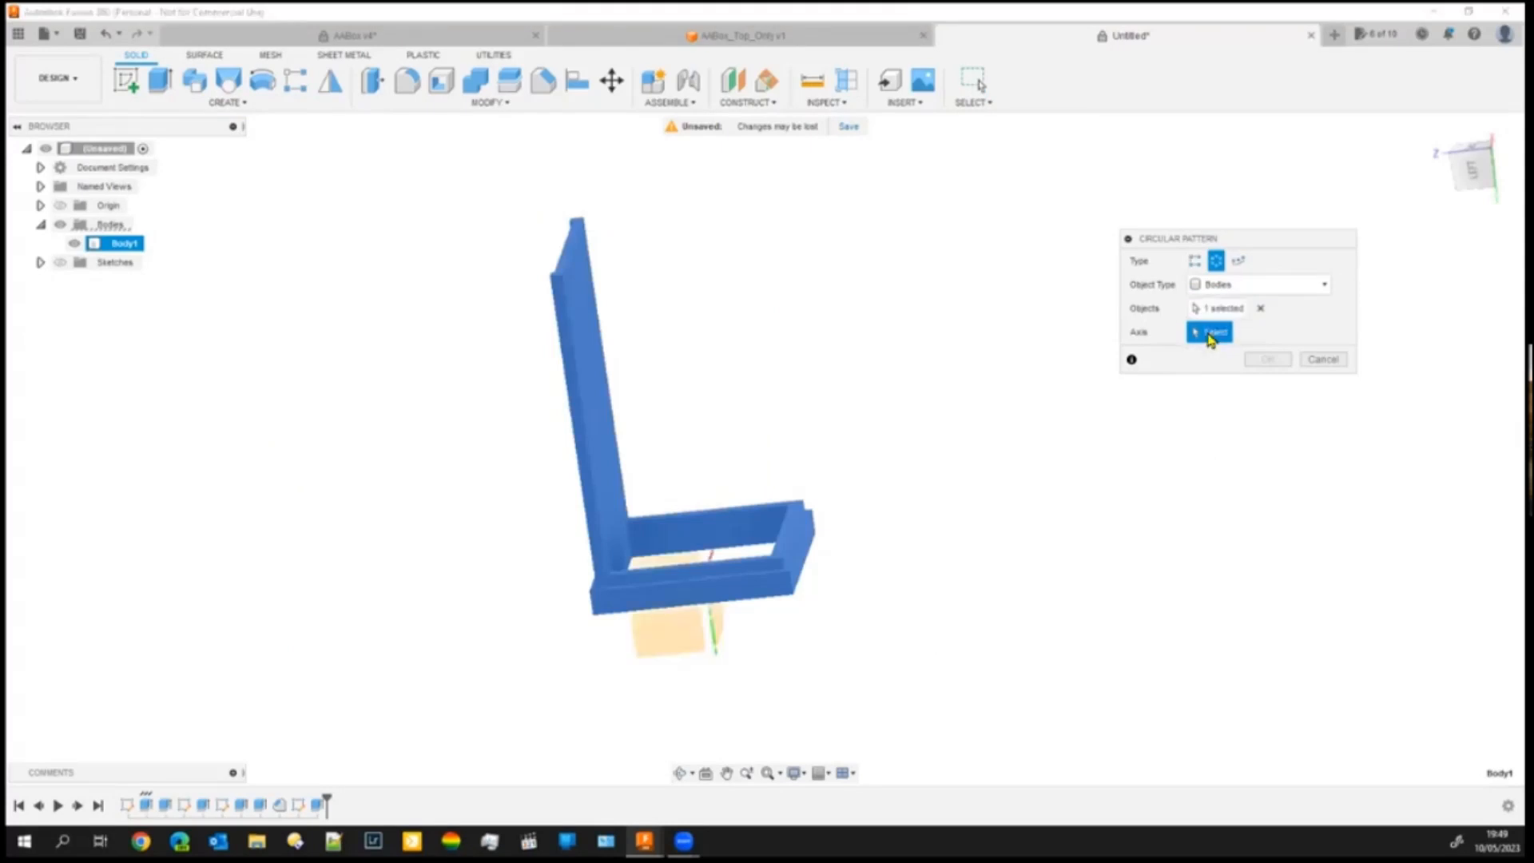
middle_click_drag(891, 654, 914, 418)
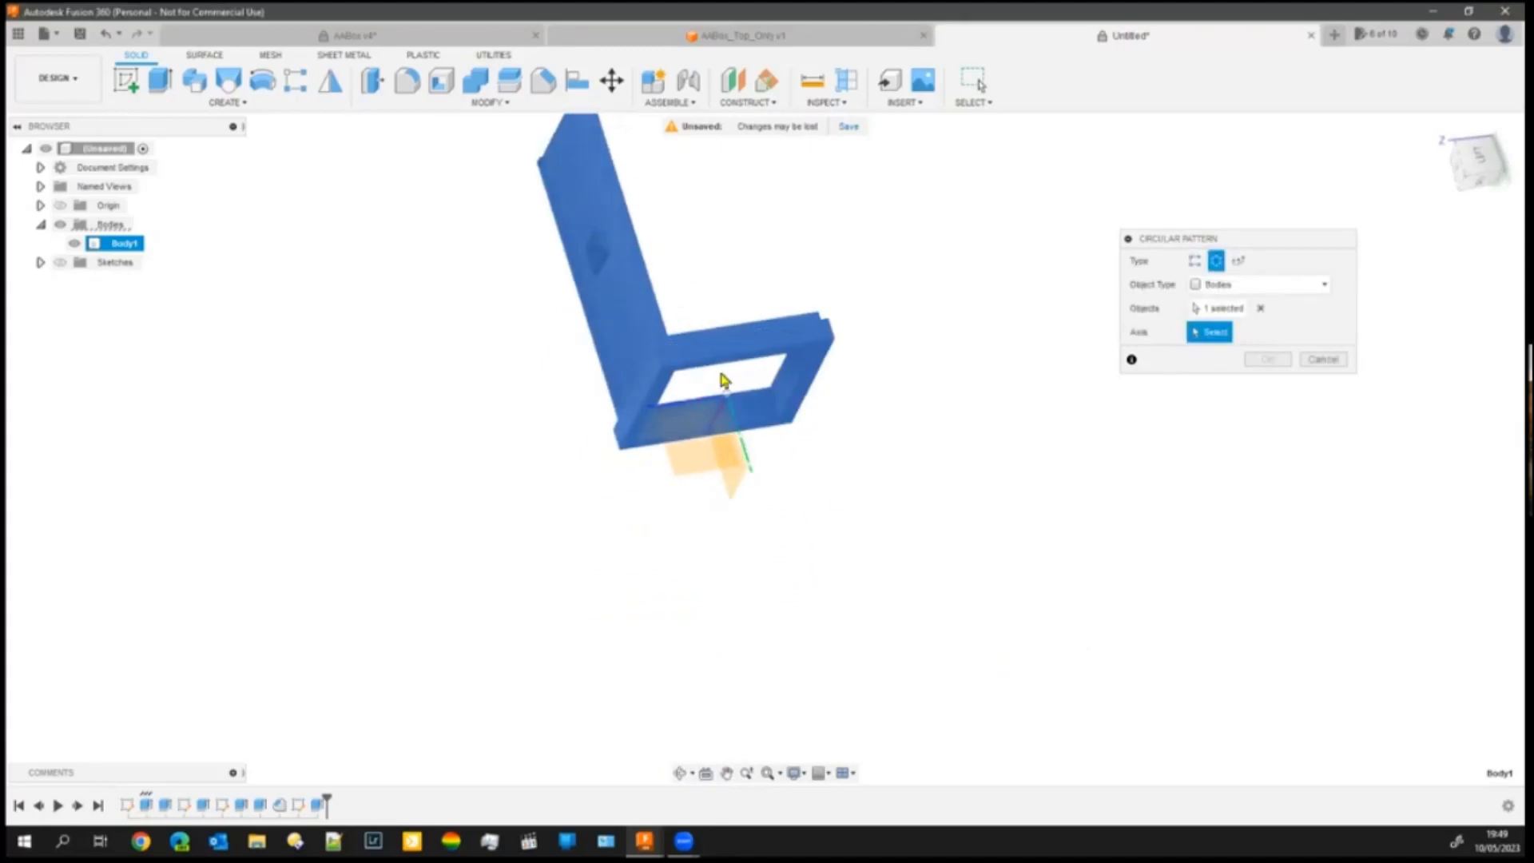
left_click(744, 467)
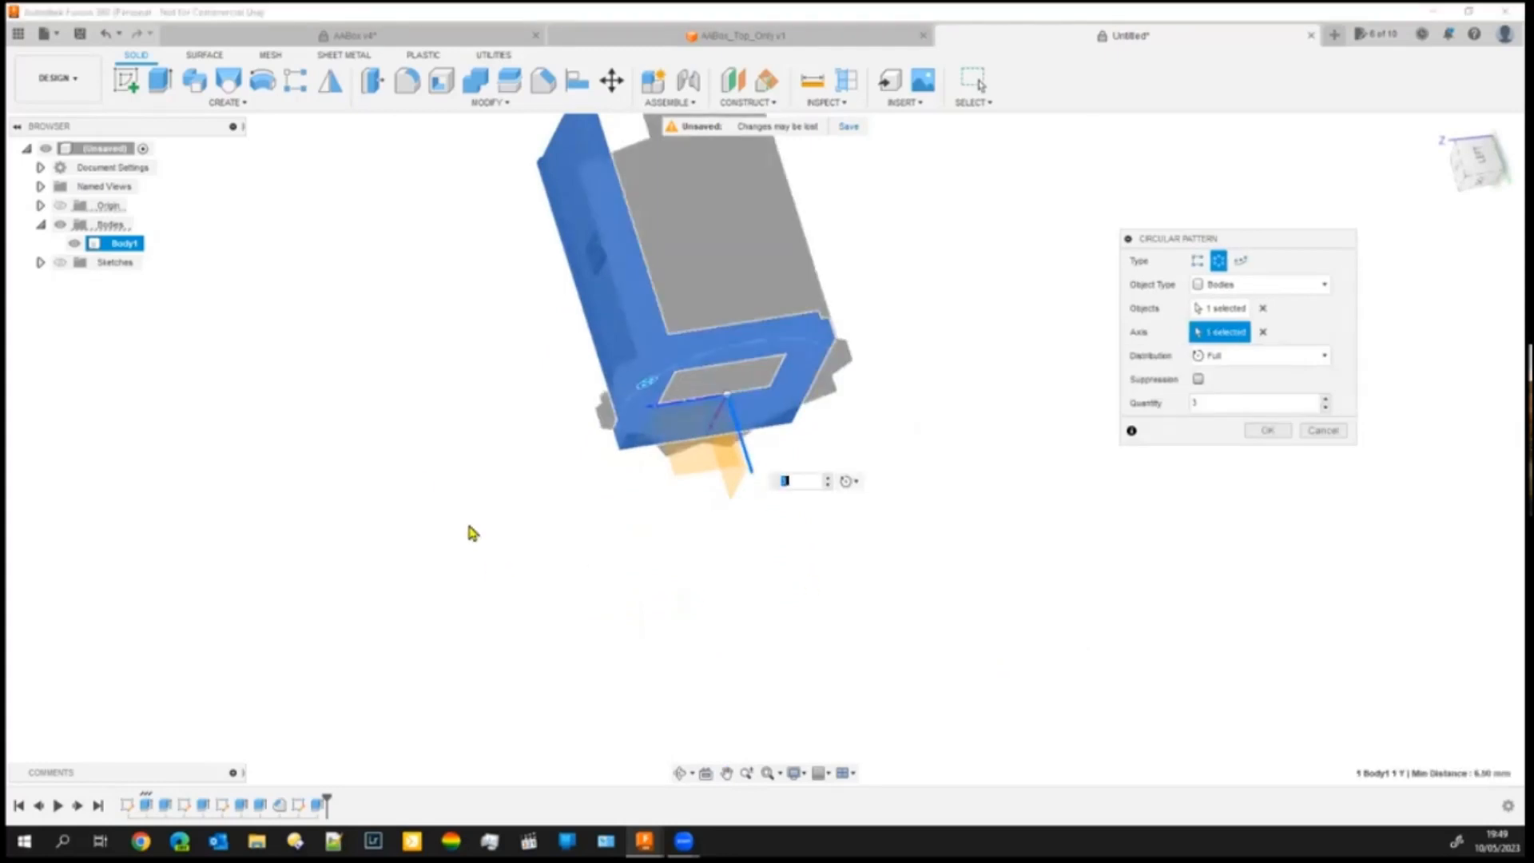
- Set the circular pattern's quantity to 4 and create the copies of the wall body
middle_click_drag(422, 497, 489, 596, "shift")
middle_click_drag(445, 496, 533, 749, "shift")
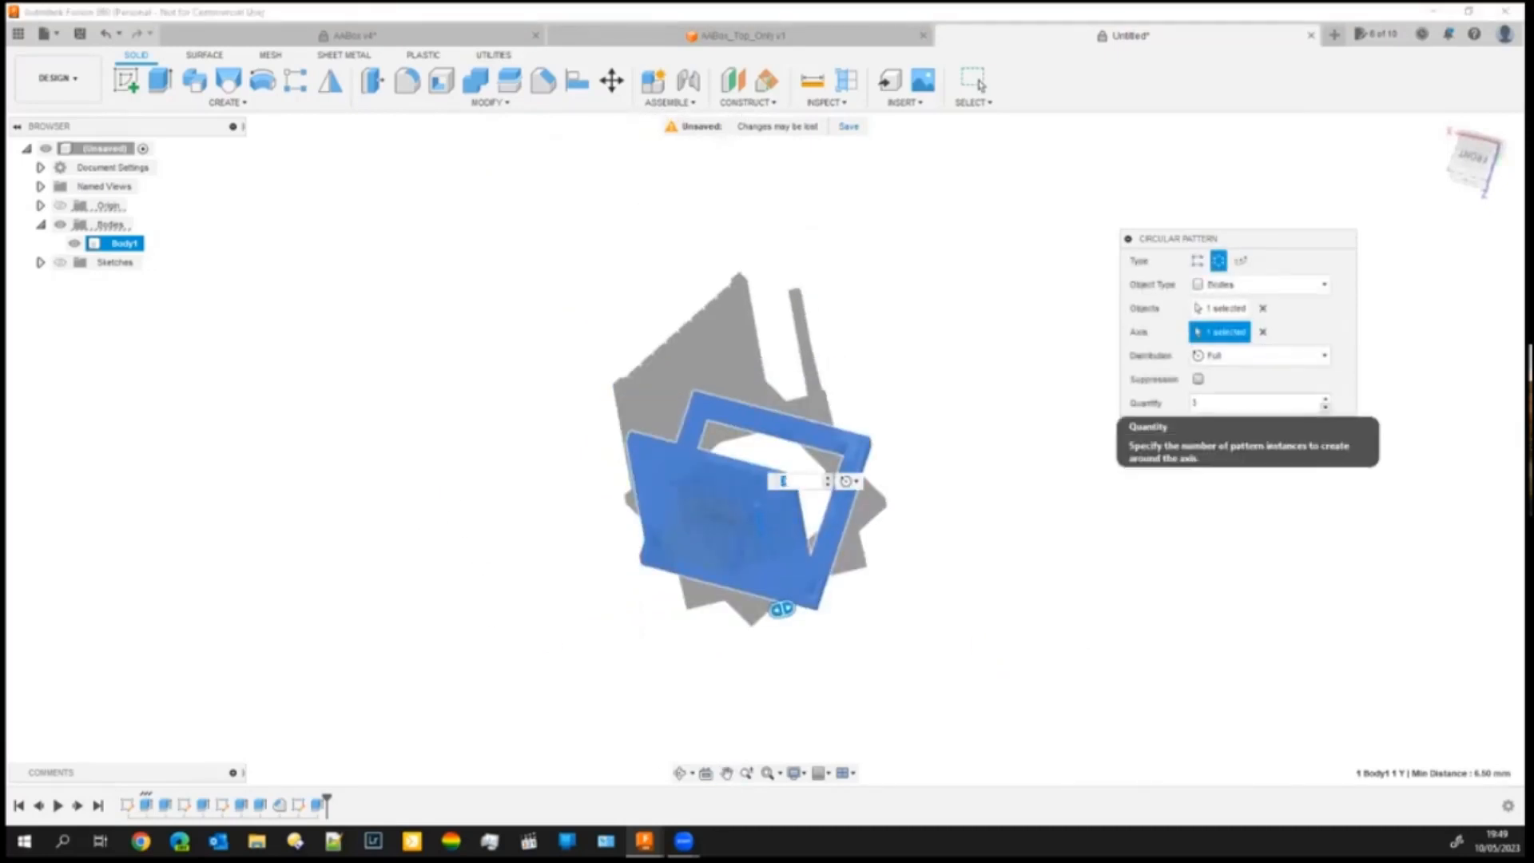
type("4")
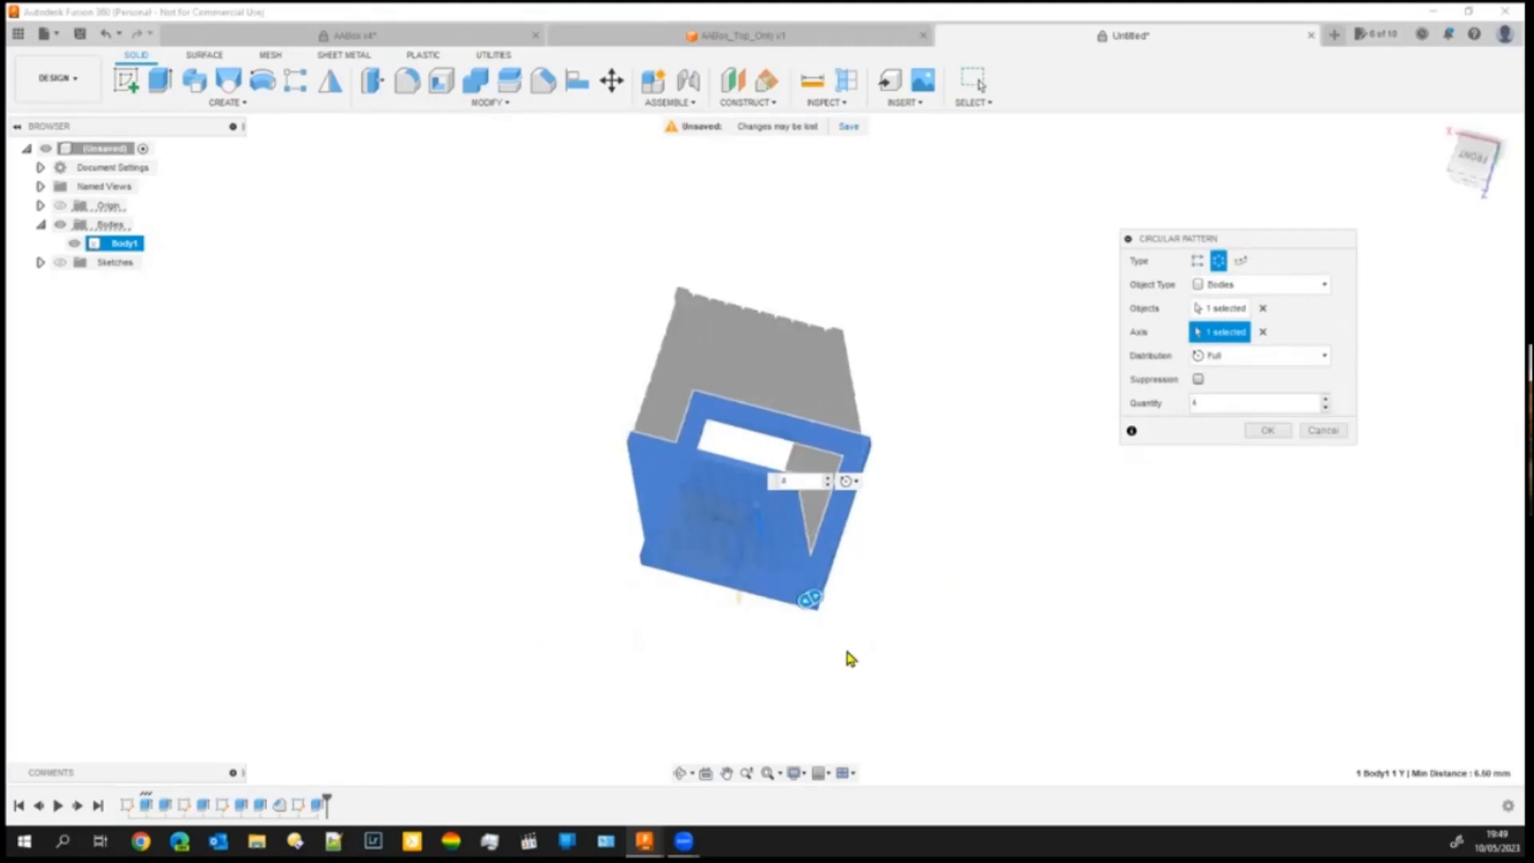
middle_click_drag(730, 675, 867, 579, "shift")
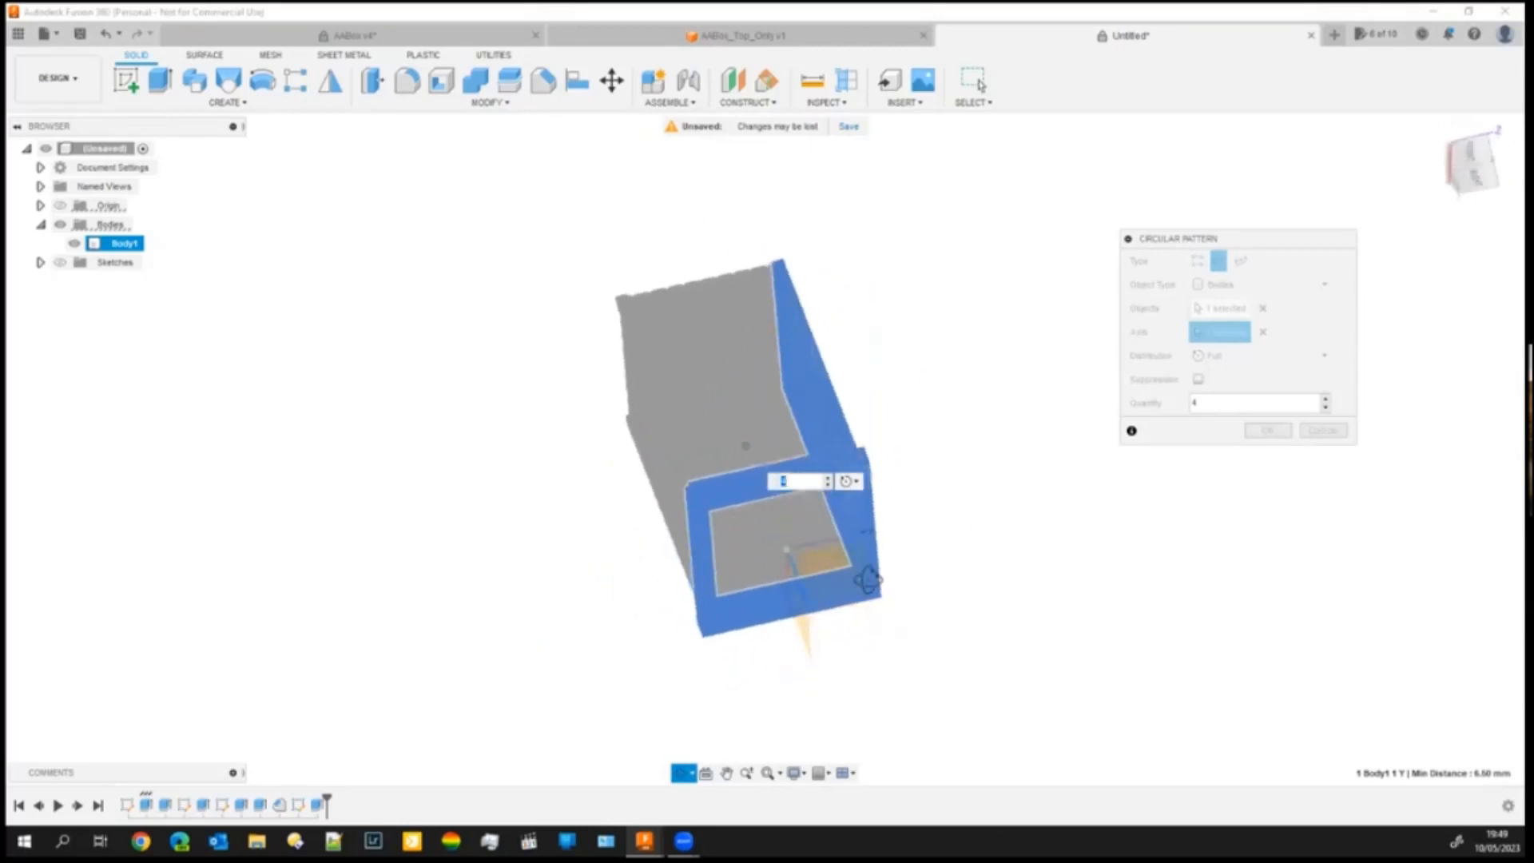
left_click(1268, 431)
- Inspect the four-sided box and delete the circular pattern feature from the timeline
middle_click_drag(606, 596, 437, 612, "shift")
left_click(815, 521)
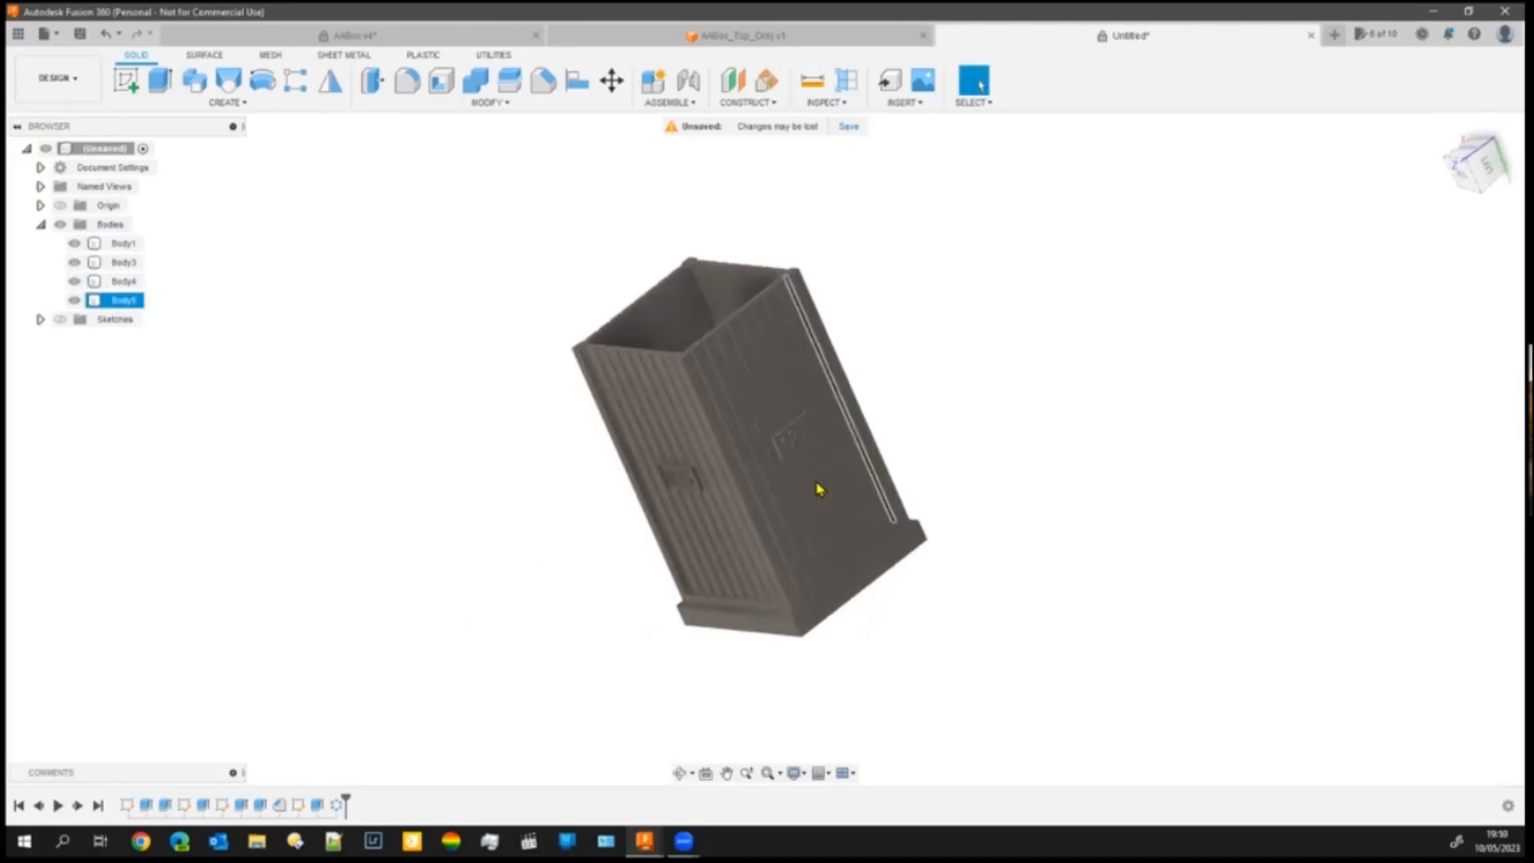
left_click(813, 645)
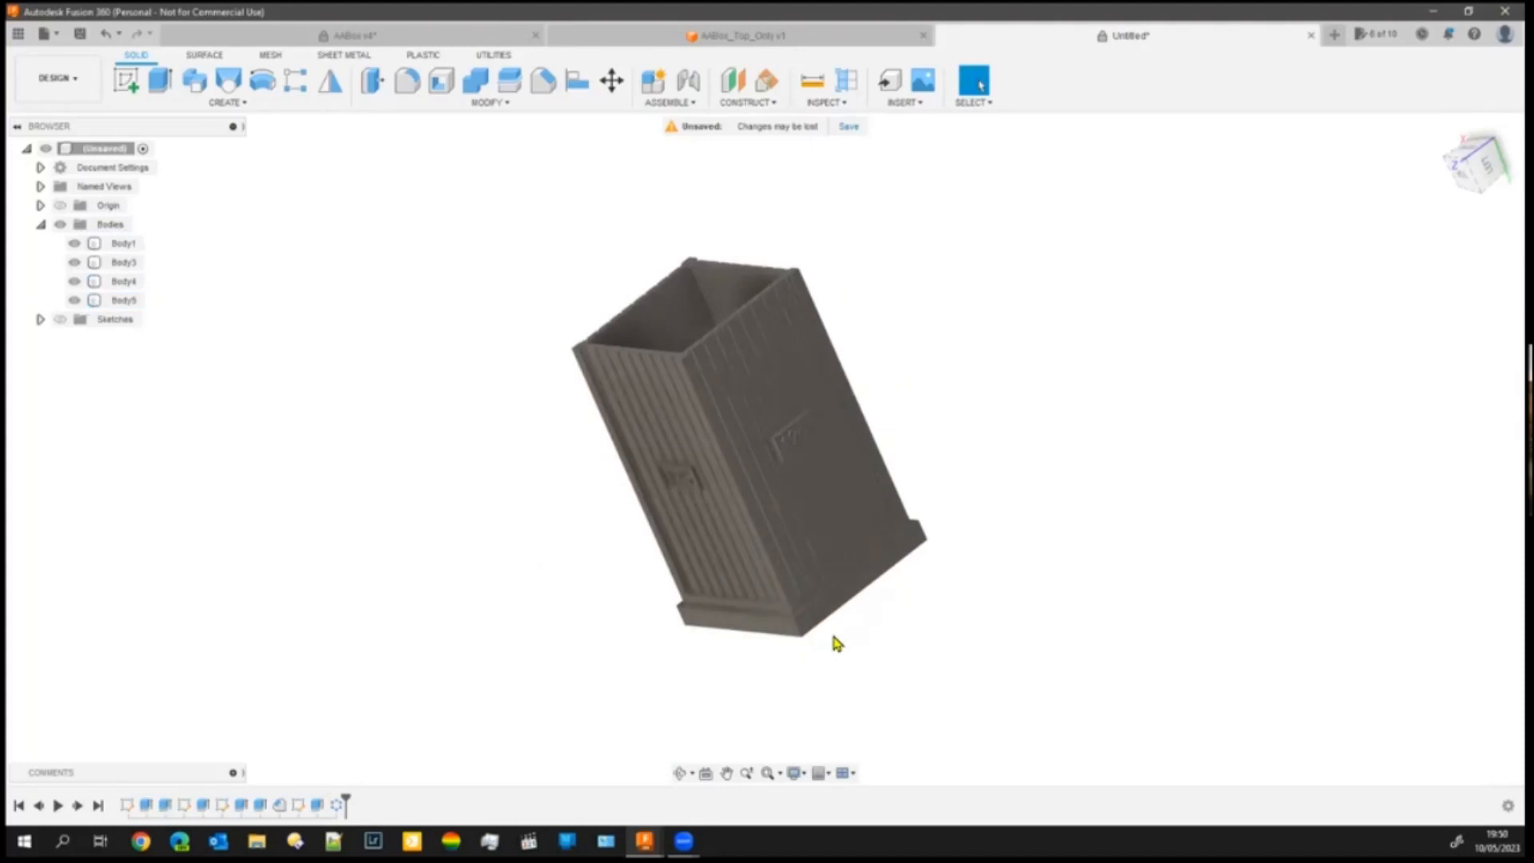
left_click(335, 806)
right_click(337, 807)
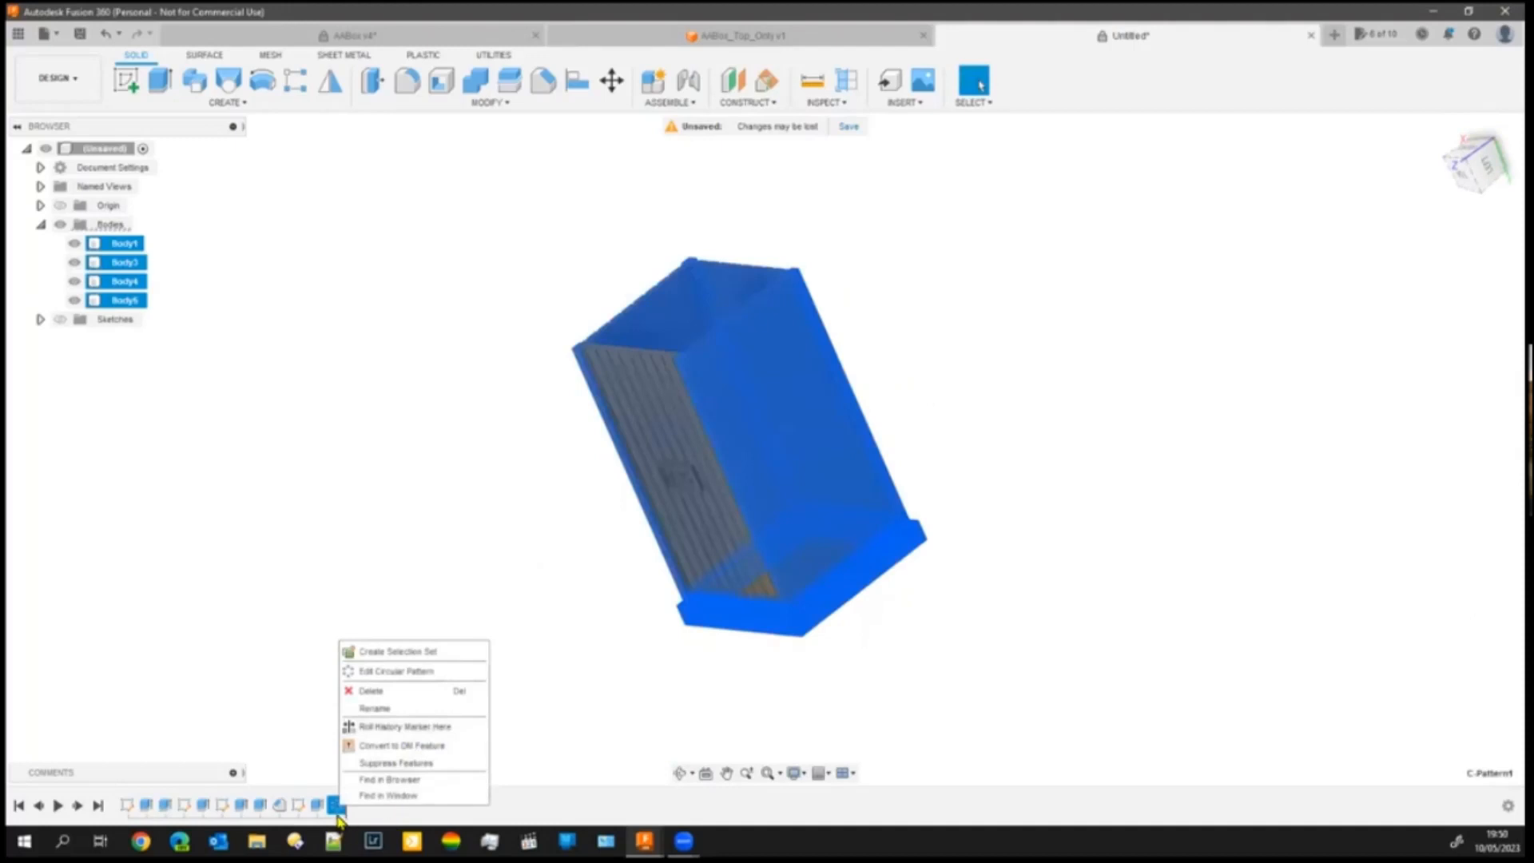
left_click(310, 755)
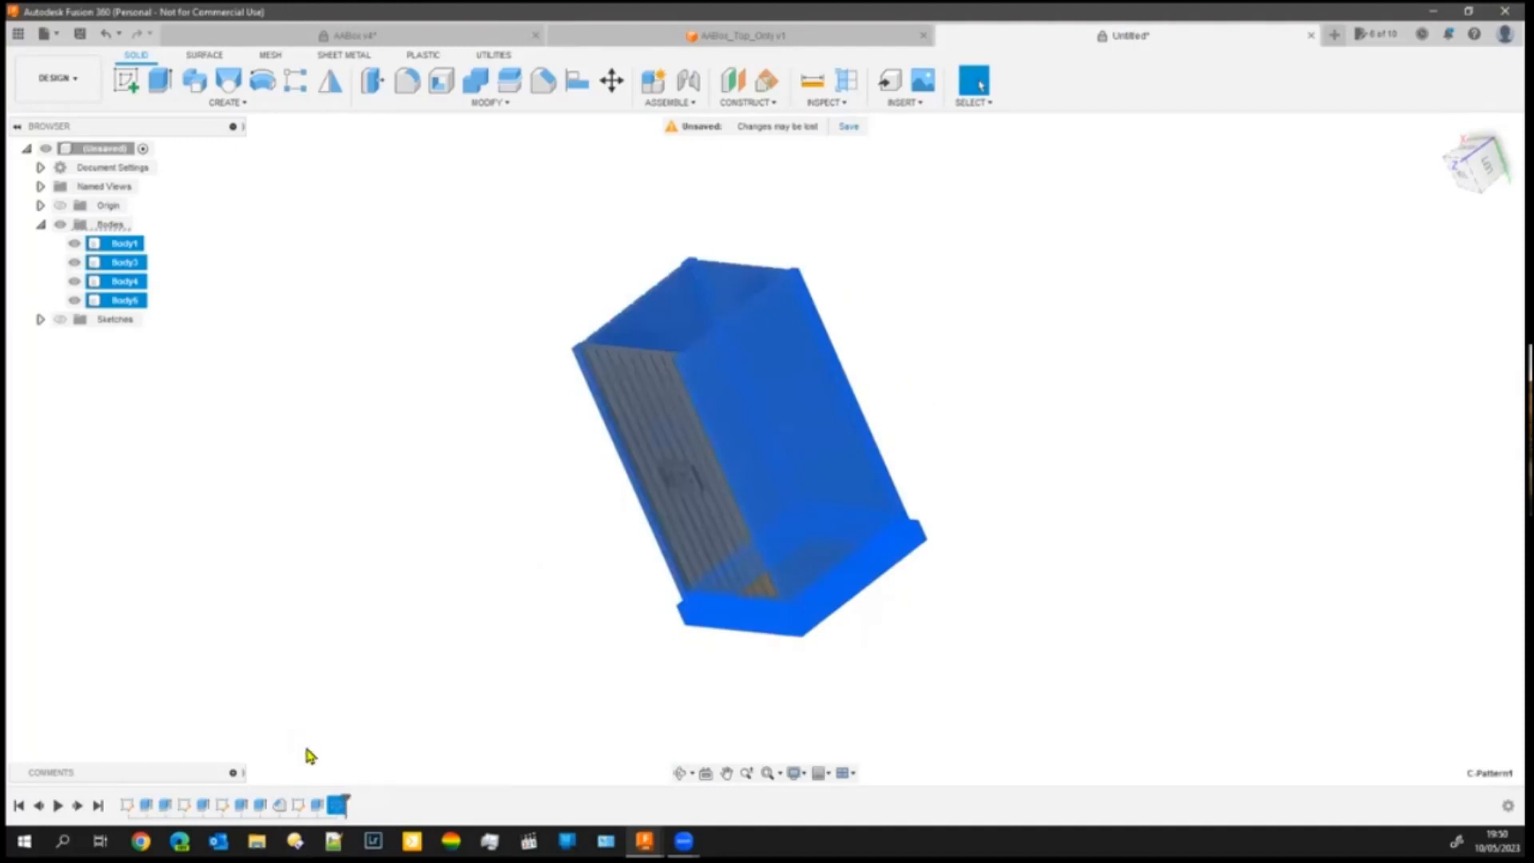
right_click(336, 806)
left_click(398, 743)
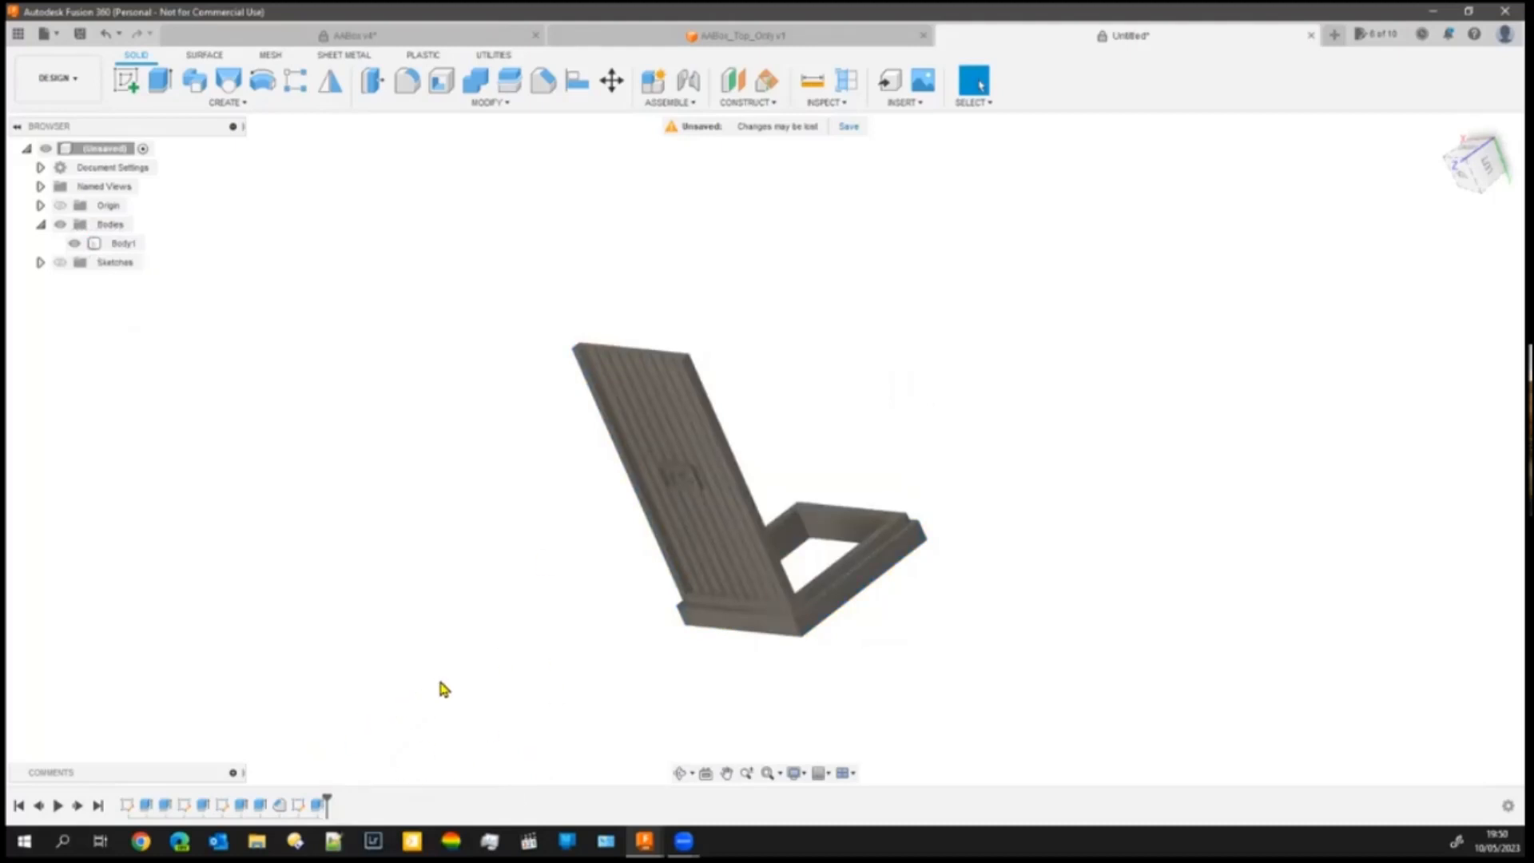
middle_click_drag(440, 683, 458, 632, "shift")
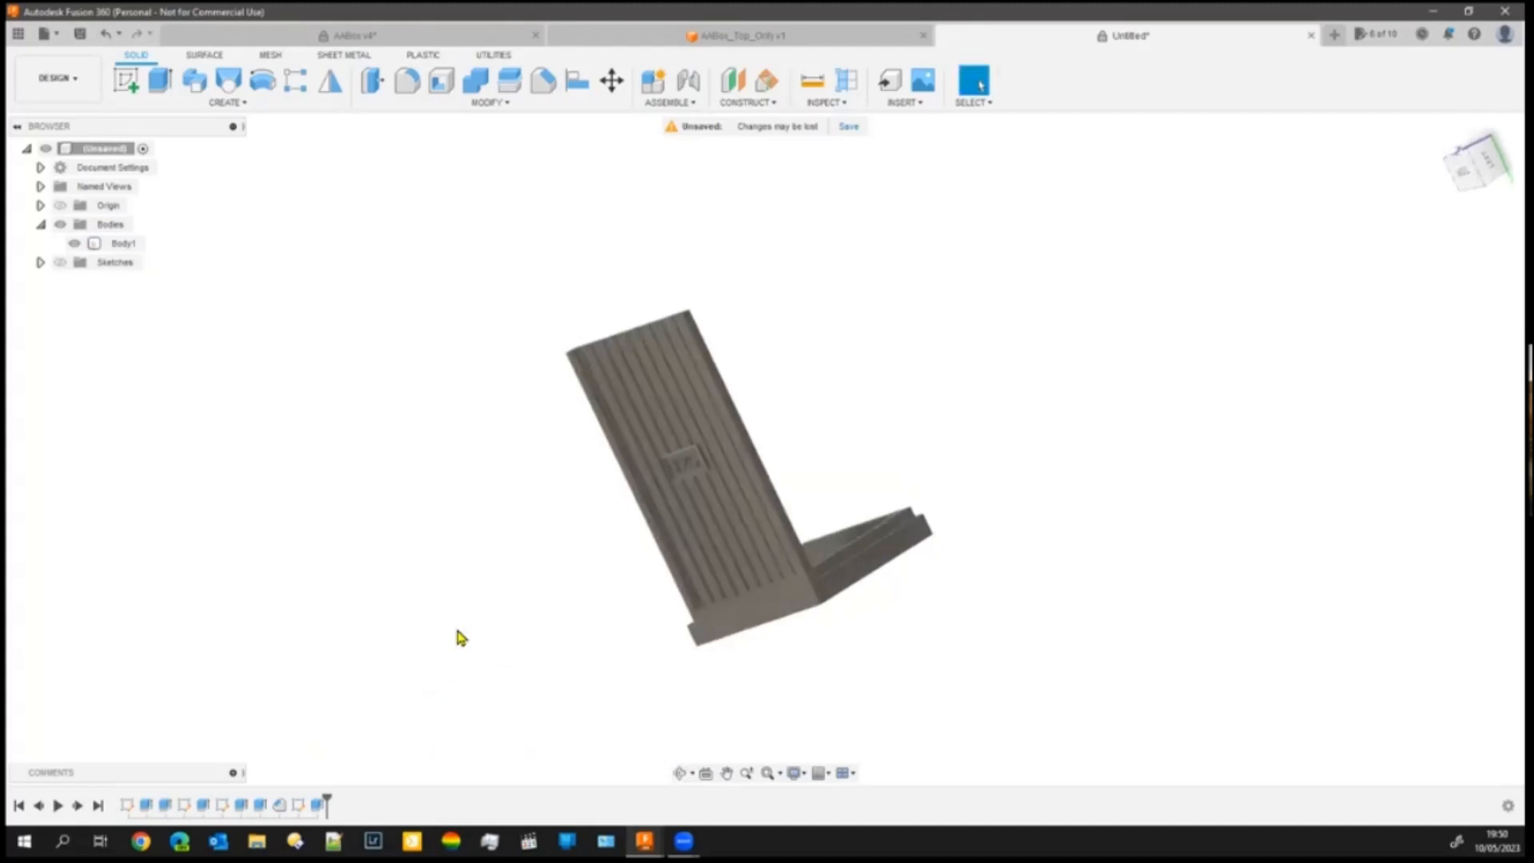
left_click(602, 405)
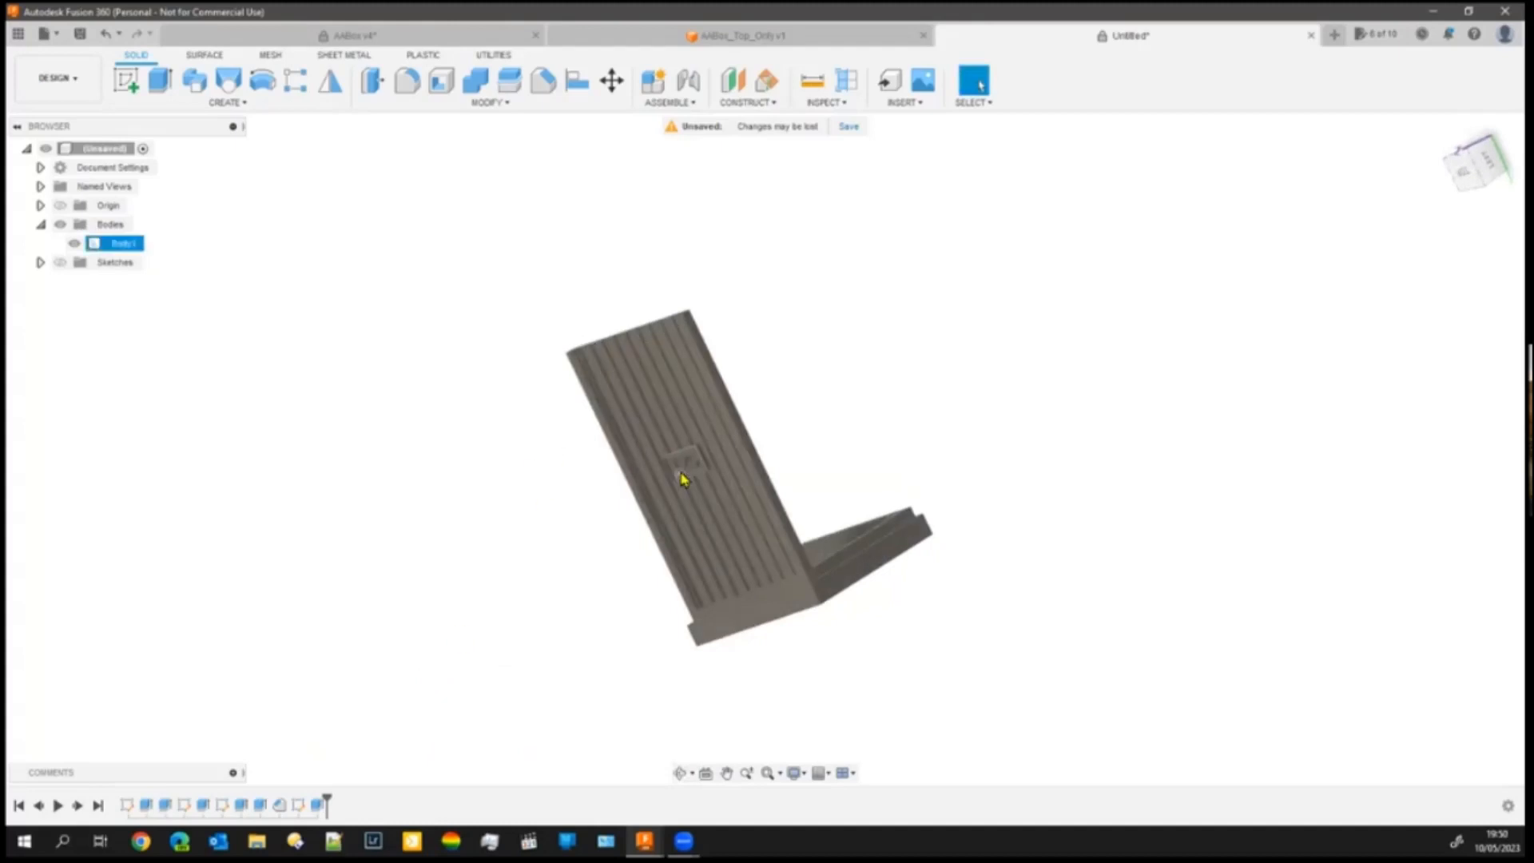
left_click(955, 599)
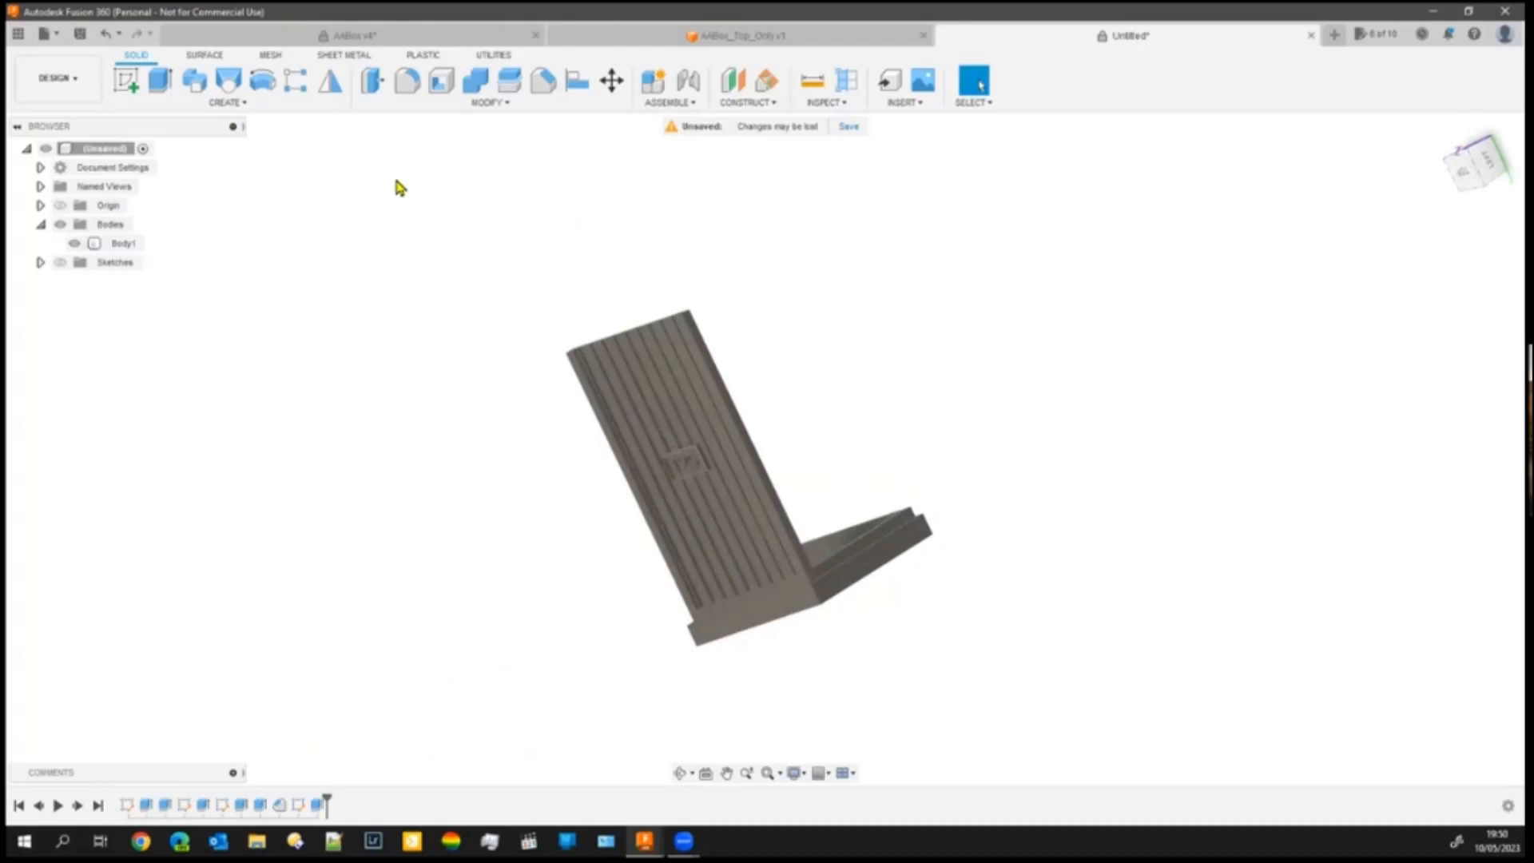
left_click(235, 104)
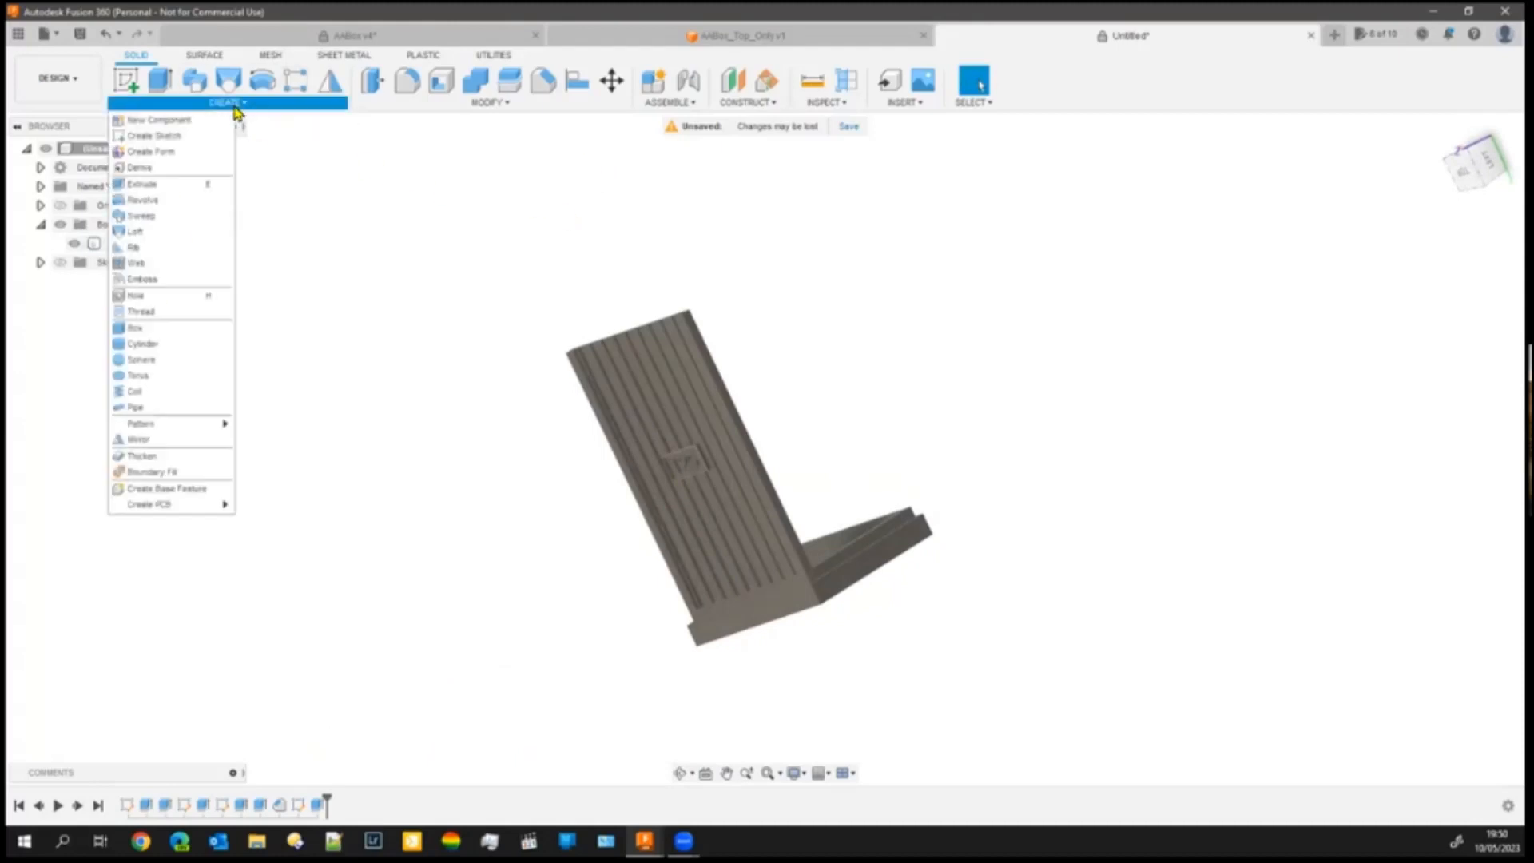
mouse_move(178, 426)
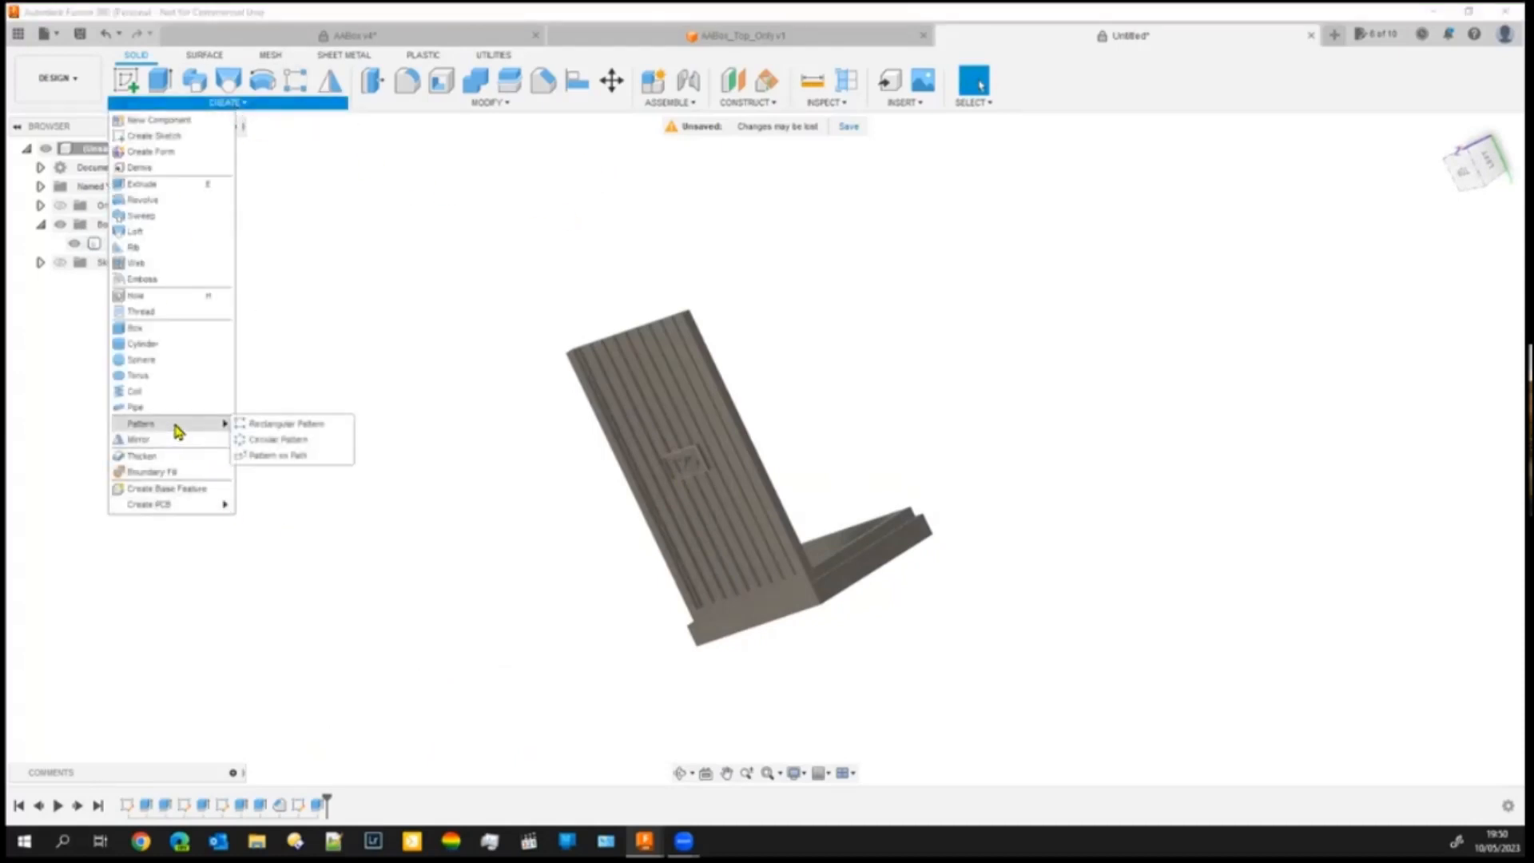
left_click(276, 441)
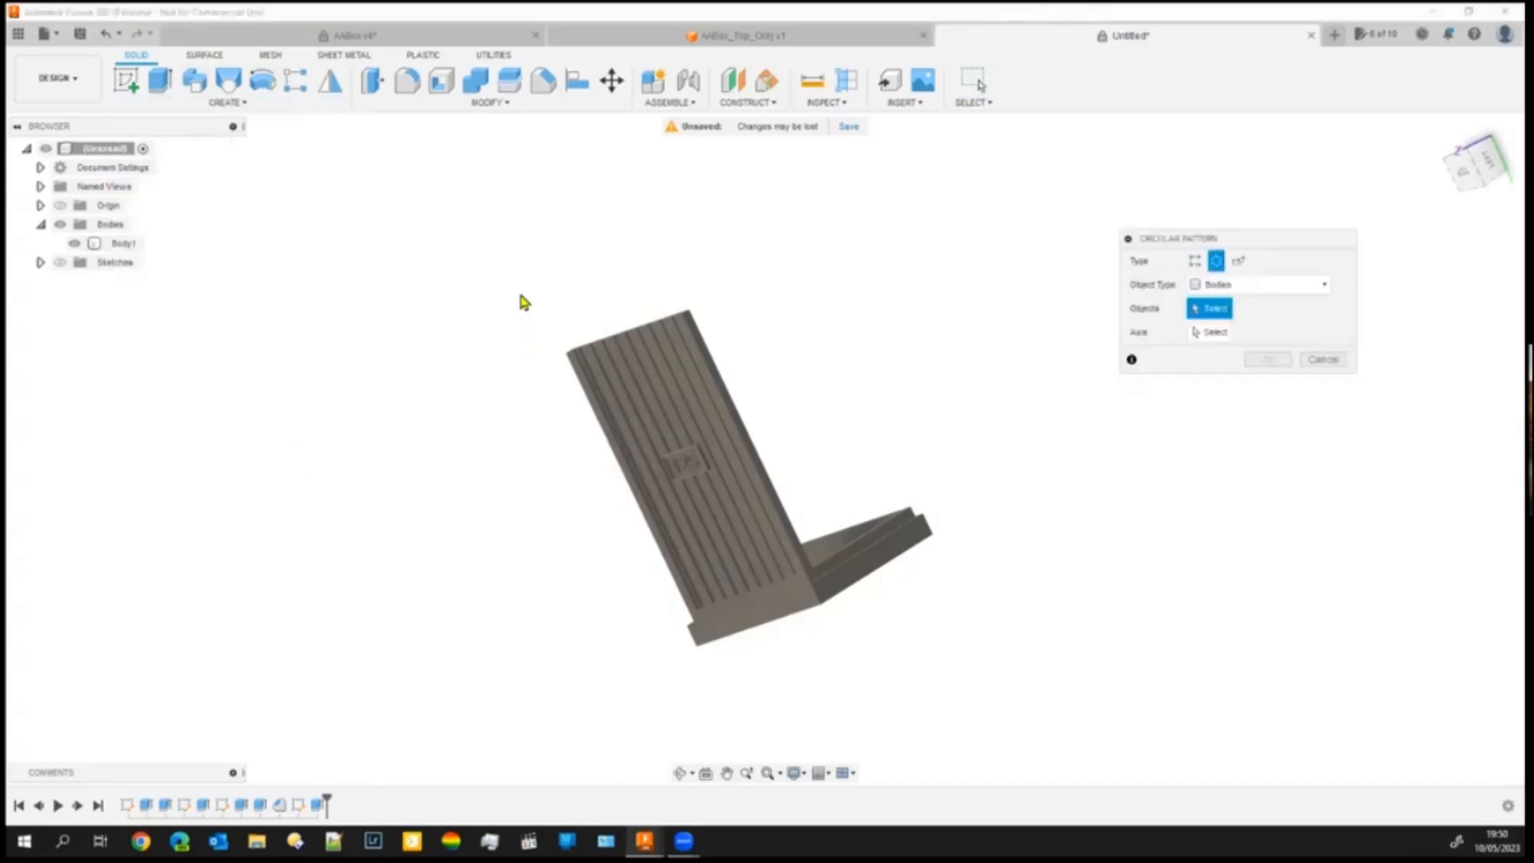
left_click(1227, 285)
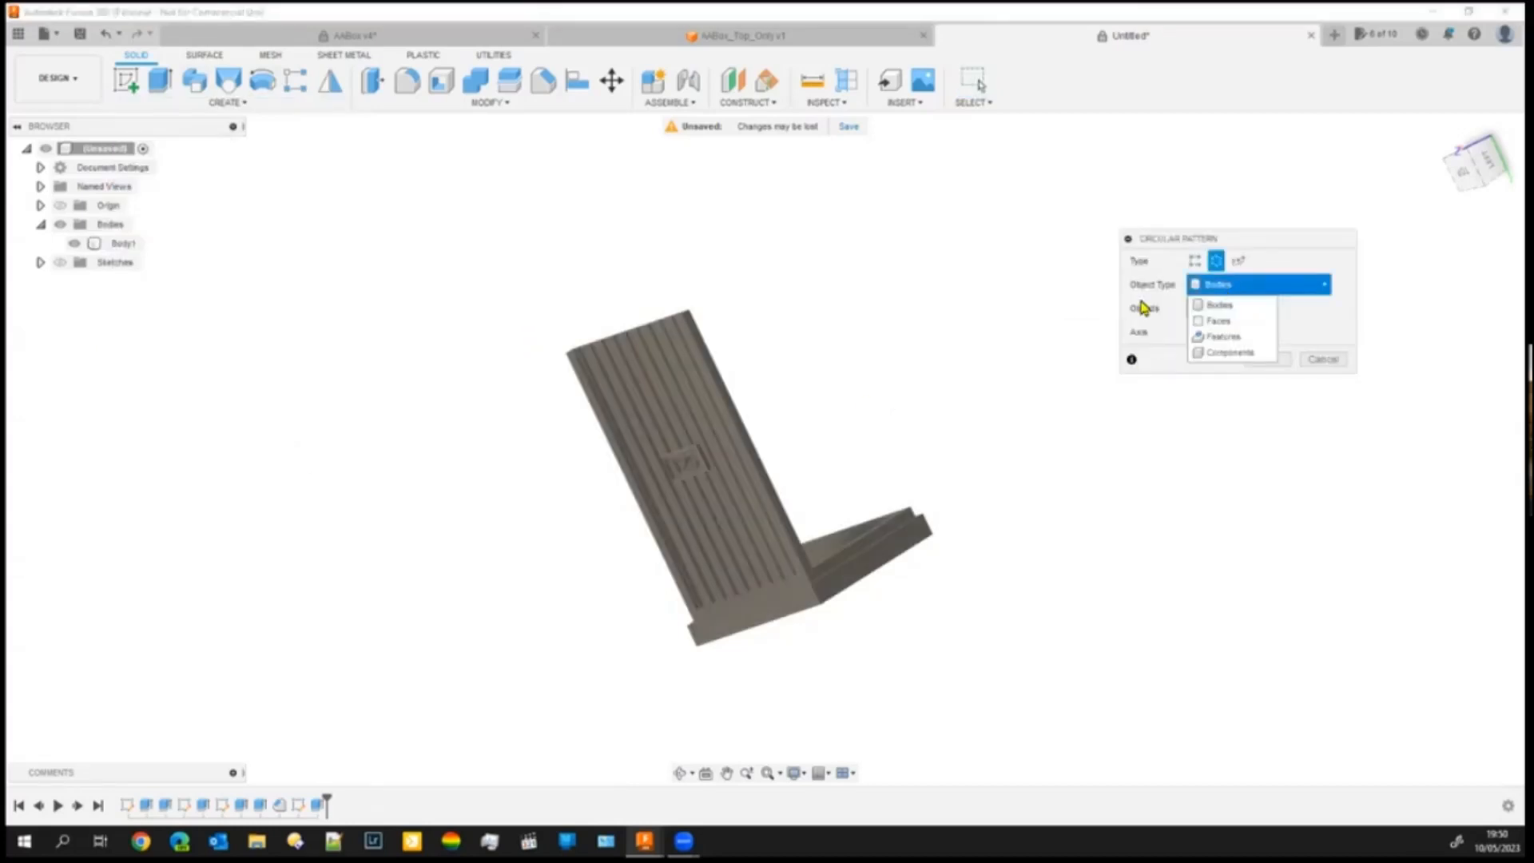
left_click(696, 489)
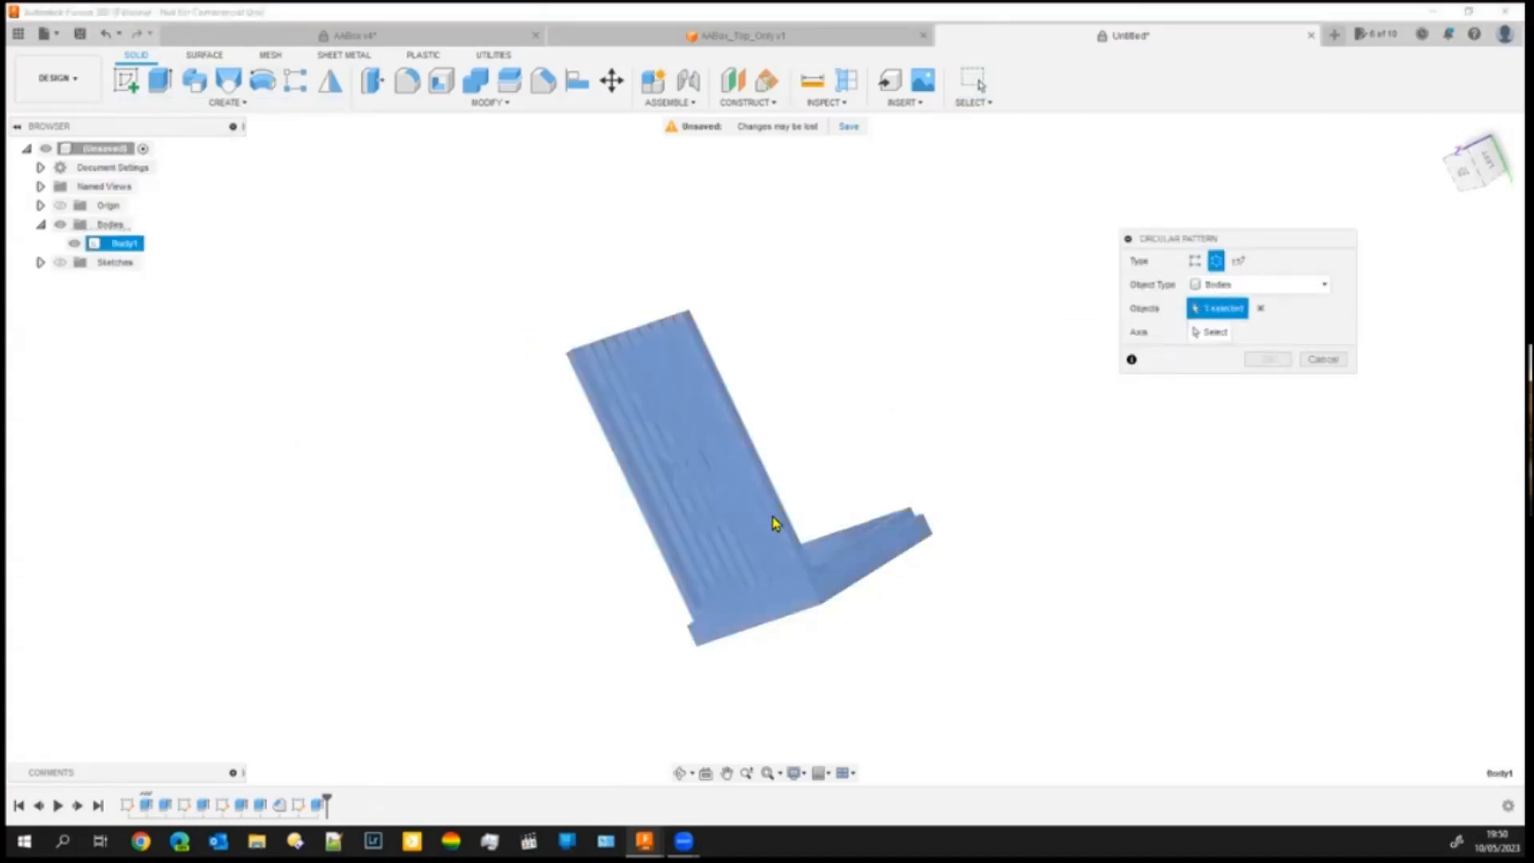
left_click(1221, 334)
left_click(849, 664)
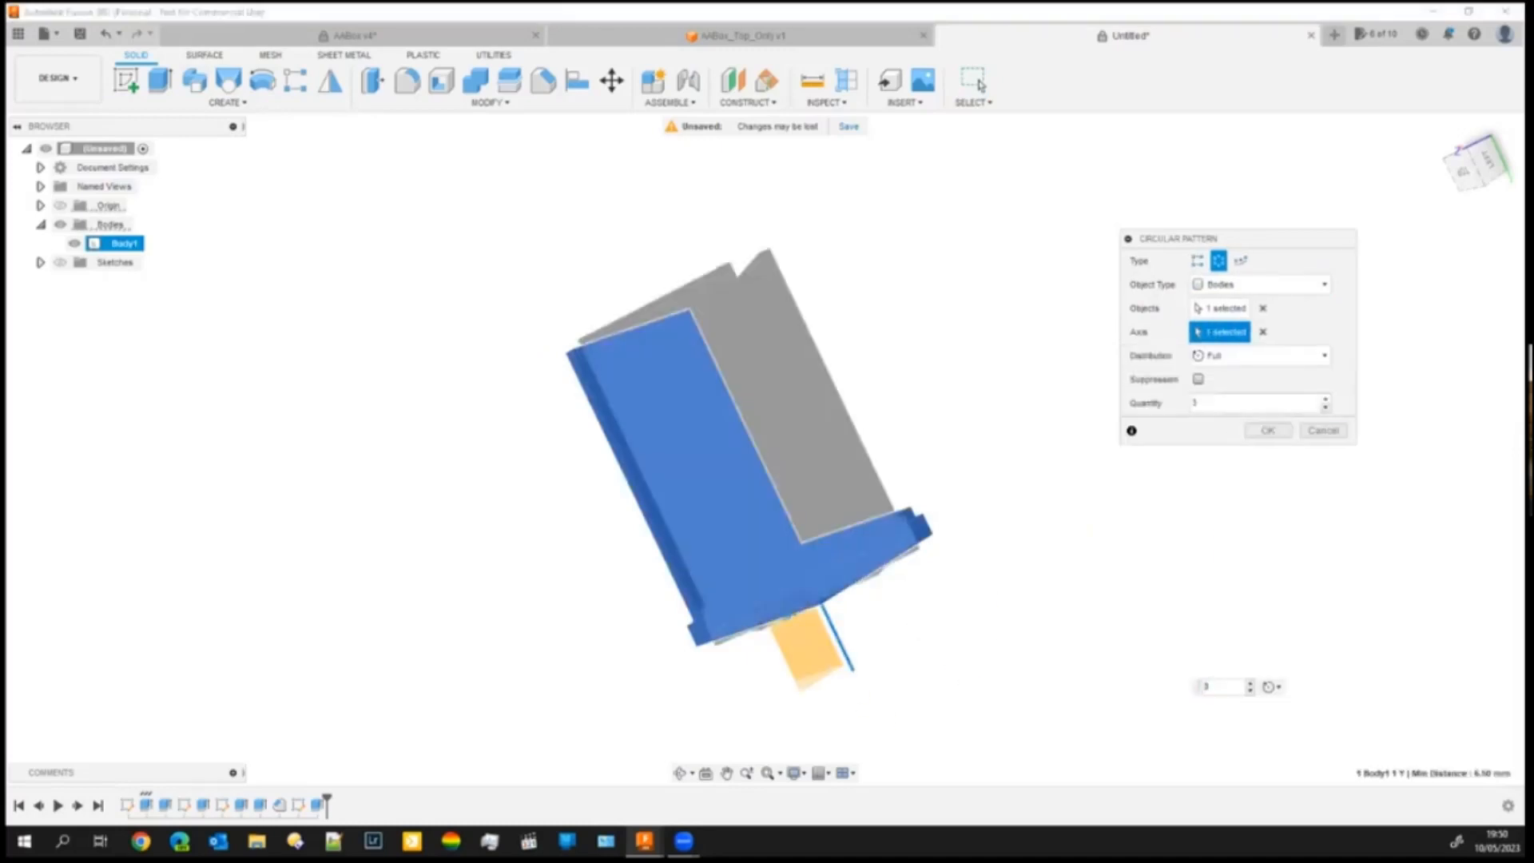
left_click(1326, 398)
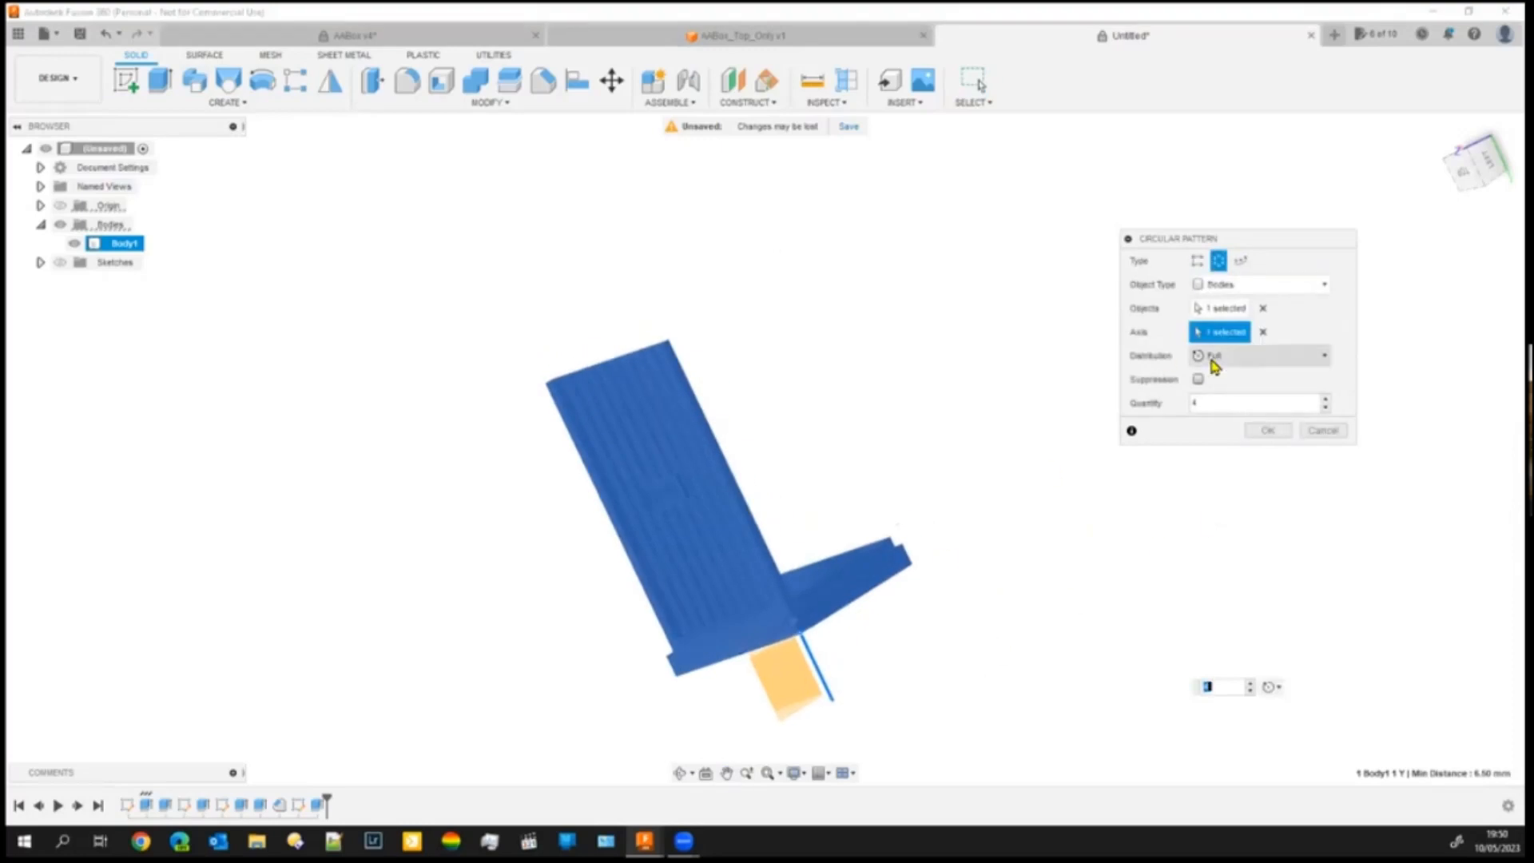
middle_click_drag(1080, 632, 1071, 572, "shift")
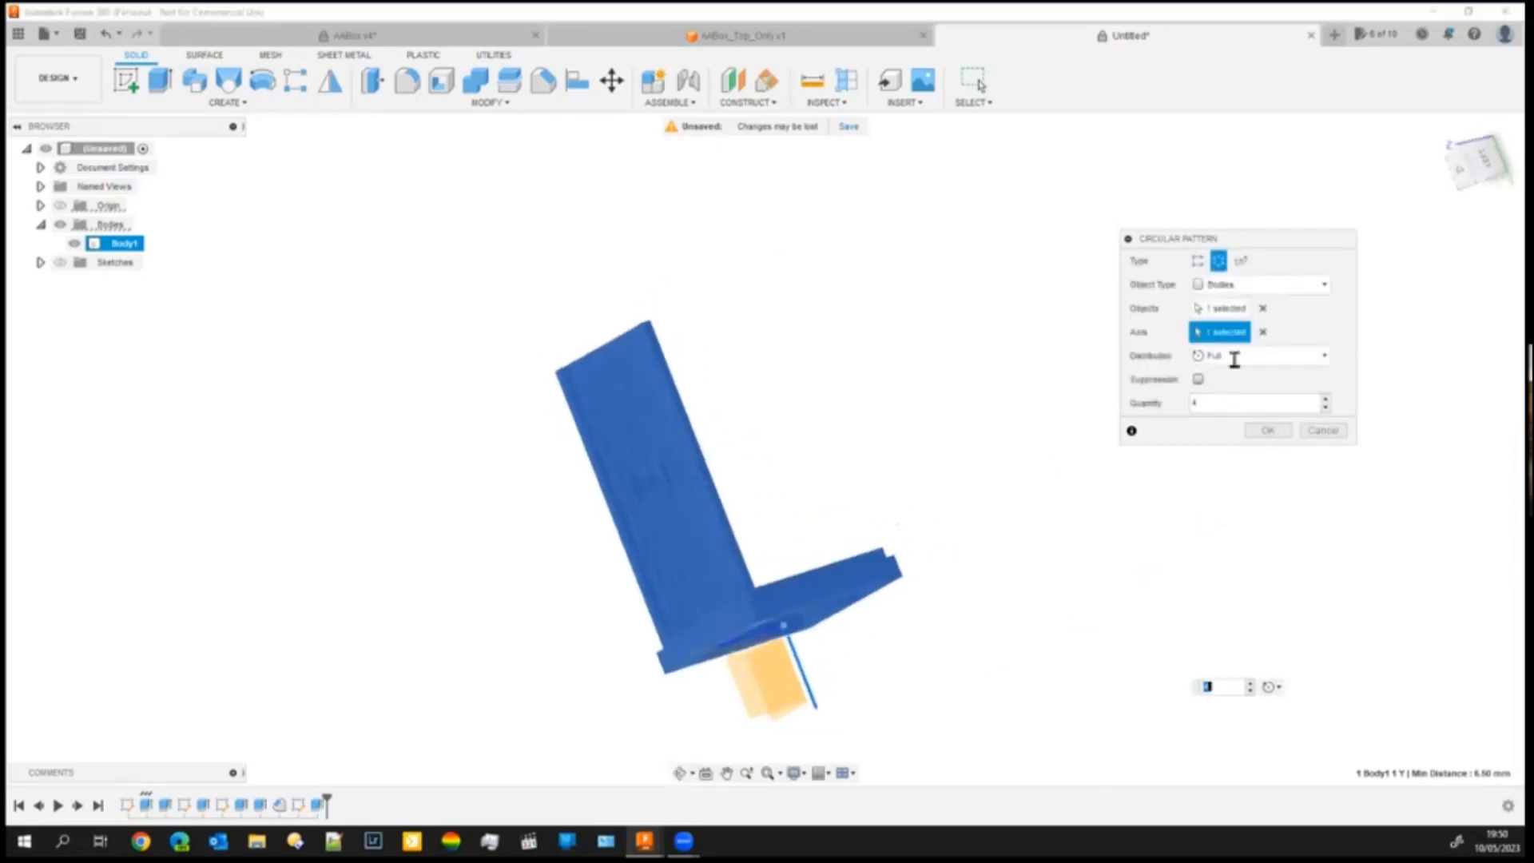
left_click(1235, 319)
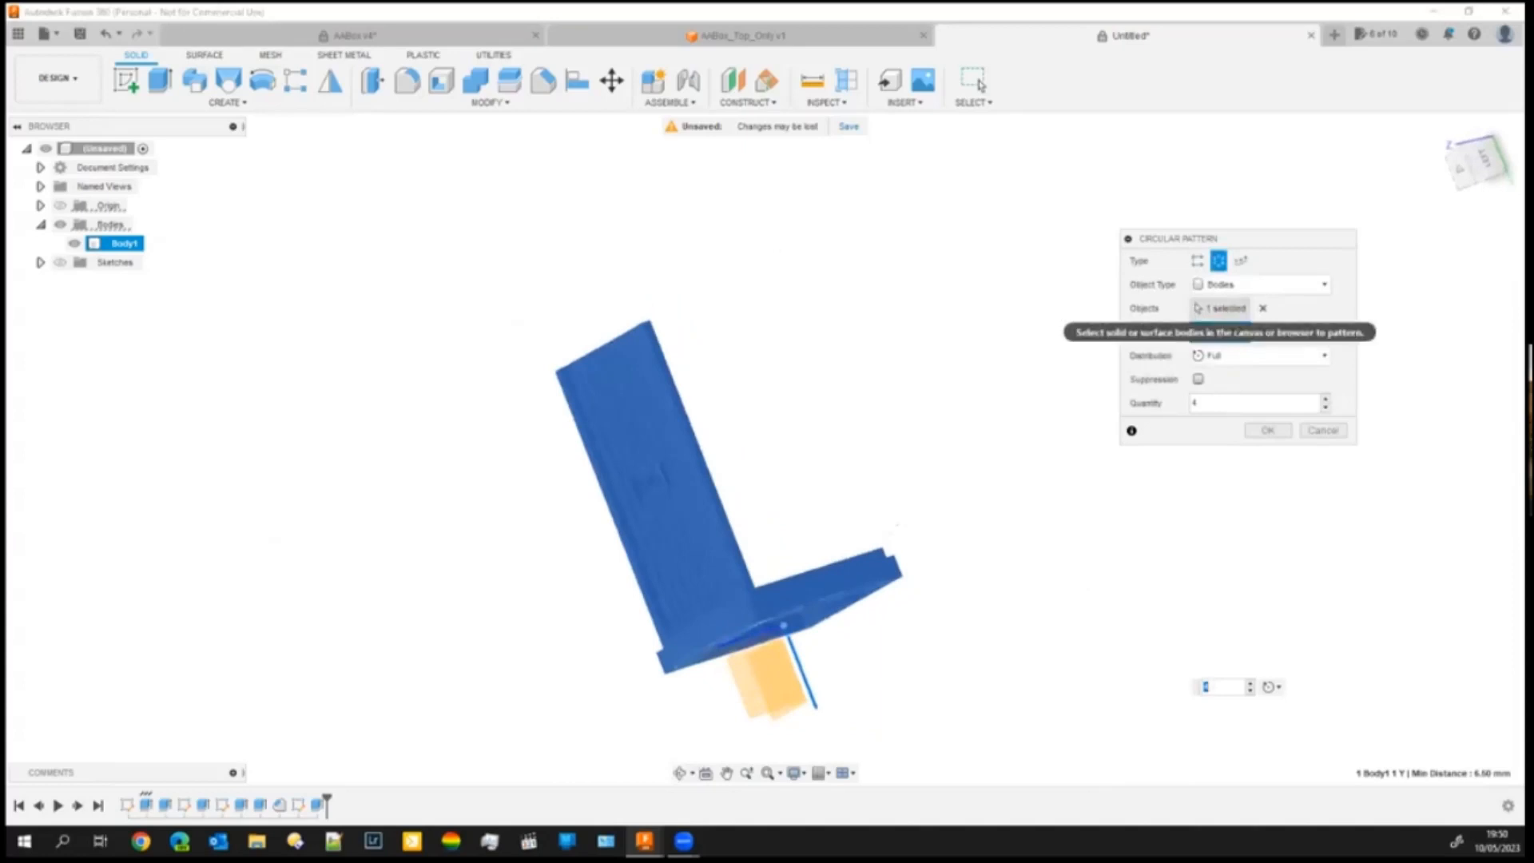
left_click(1236, 333)
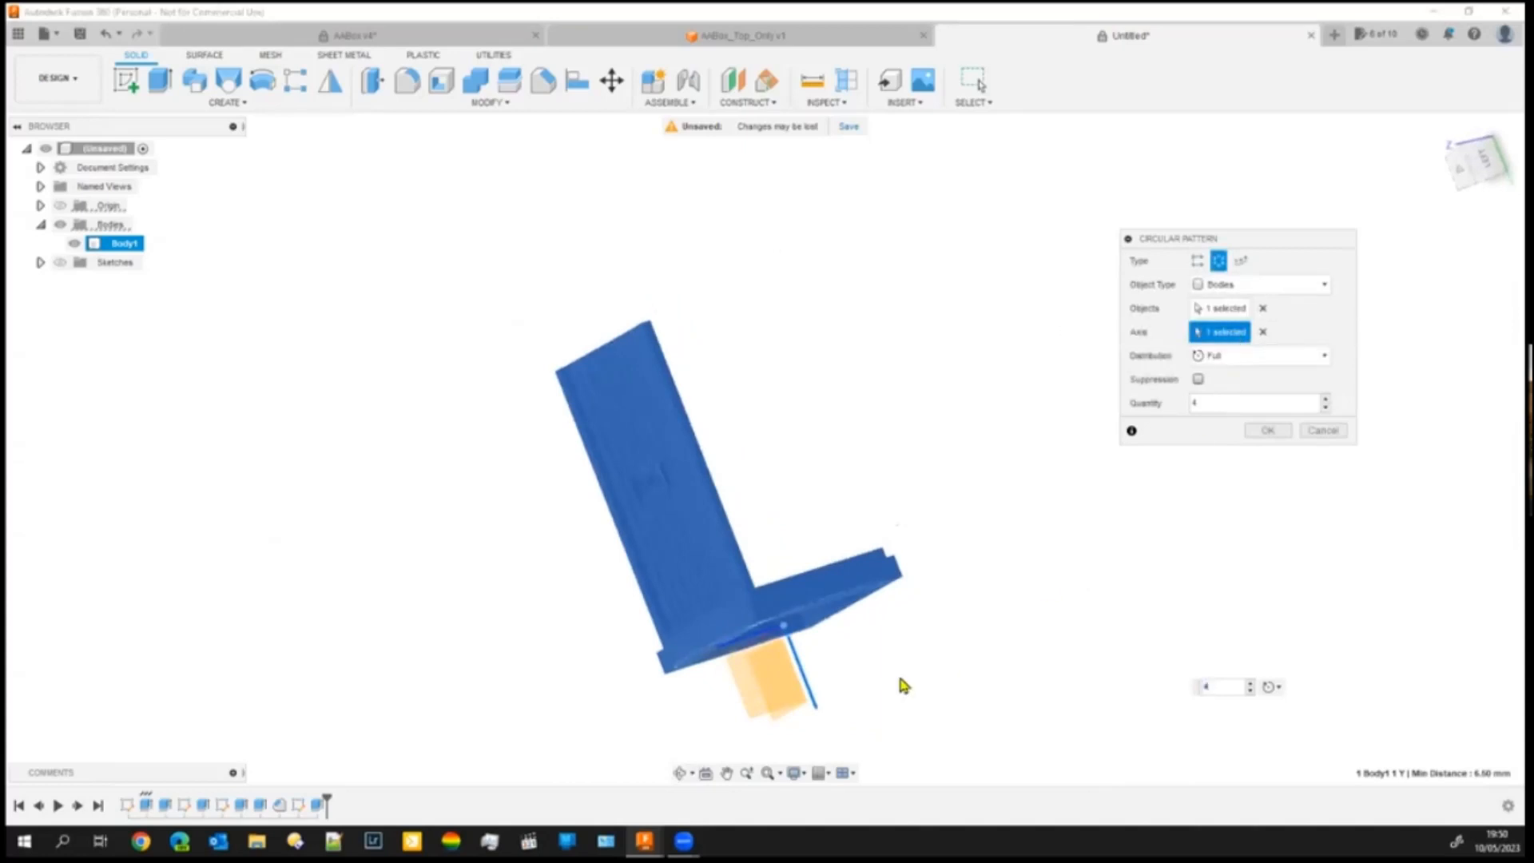
left_click(817, 692)
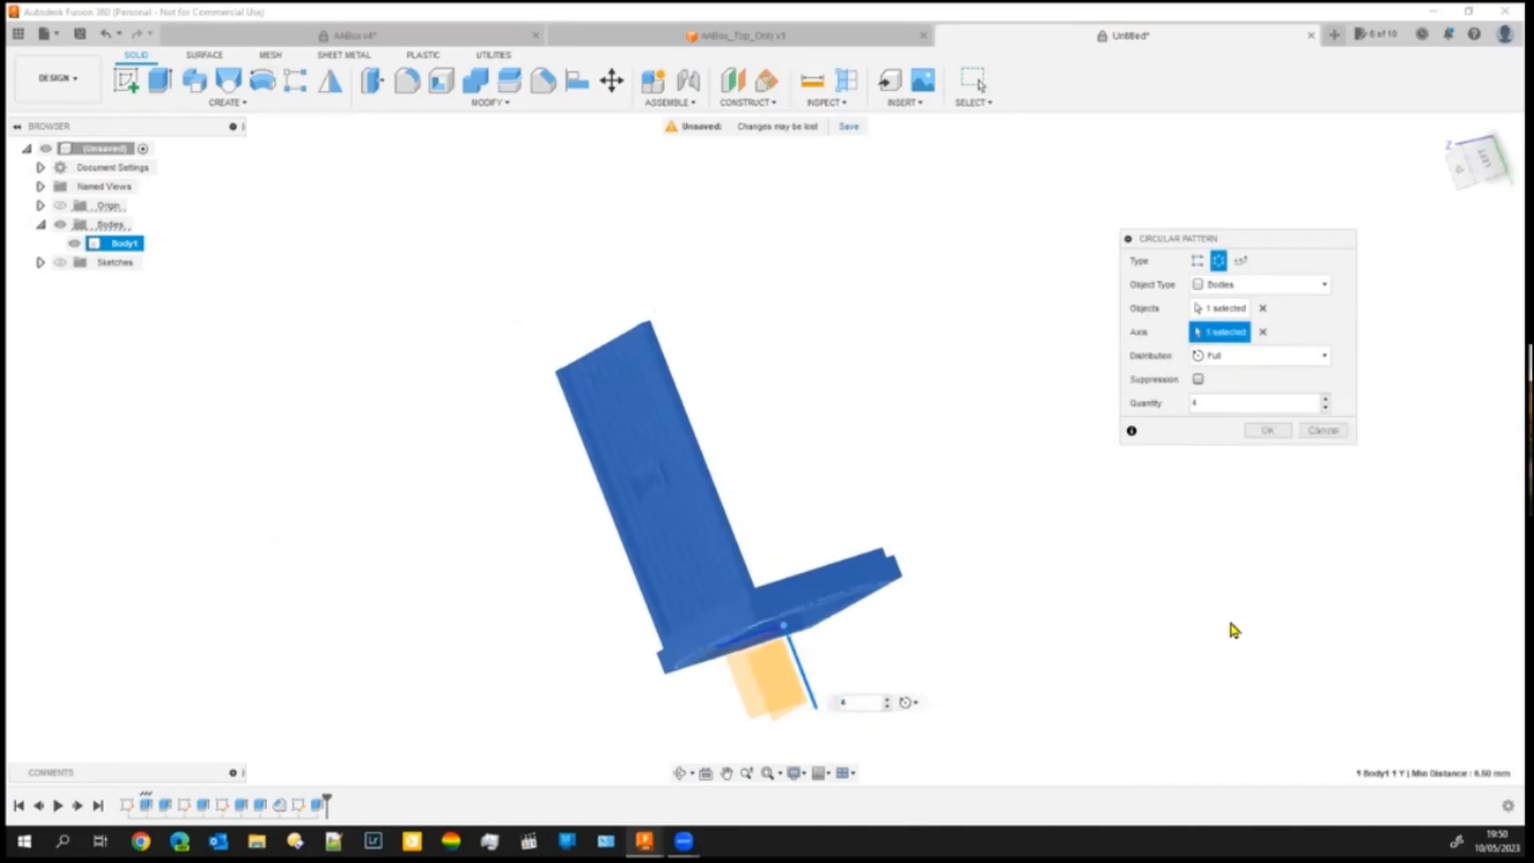
key("Escape")
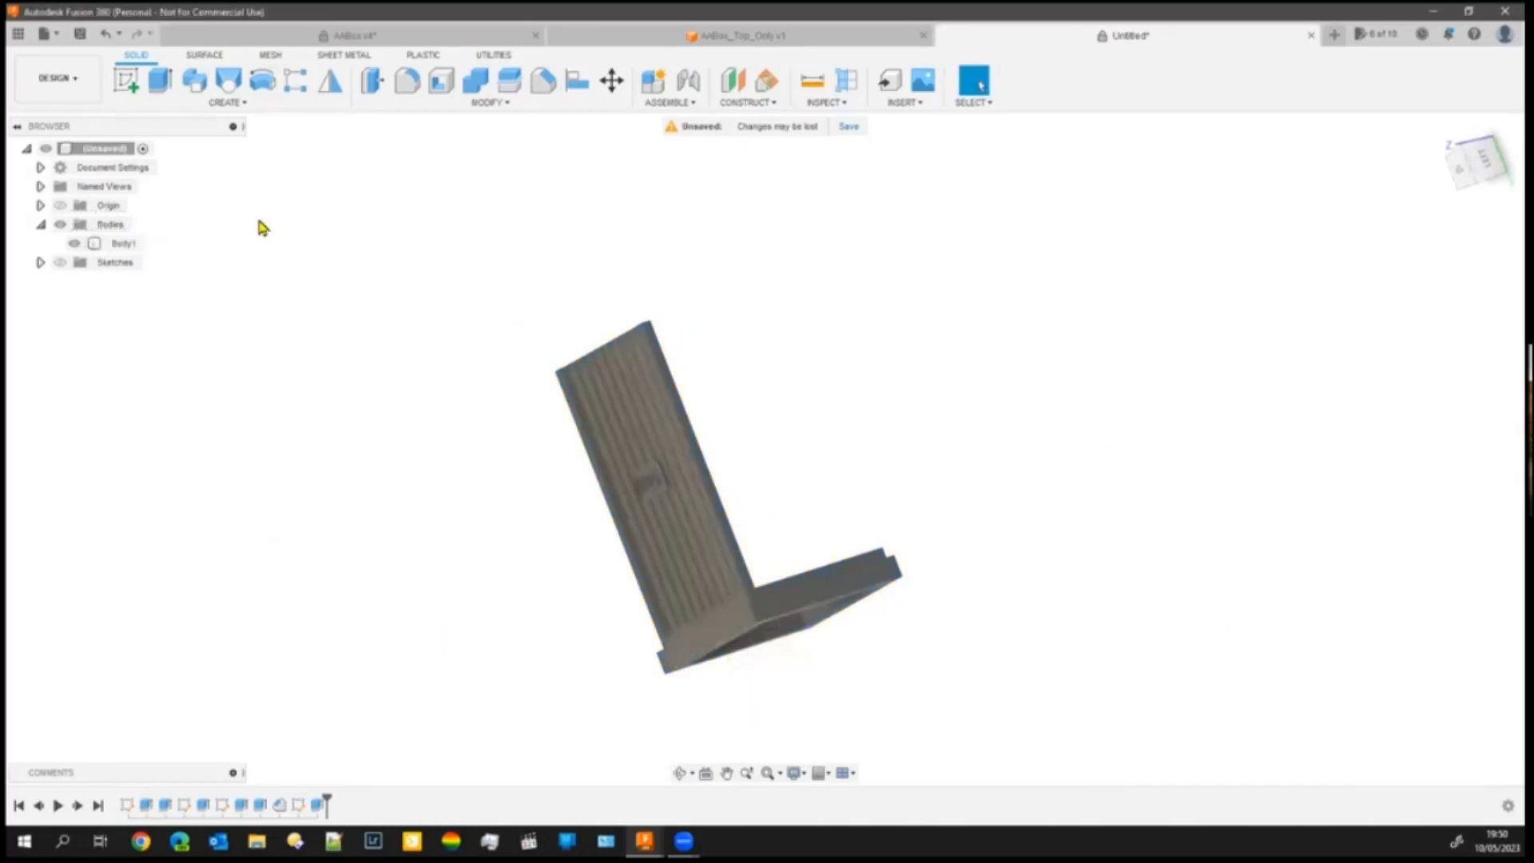
- Set up a circular pattern of the grooved wall body around the vertical Y axis with a quantity of 4
left_click(226, 102)
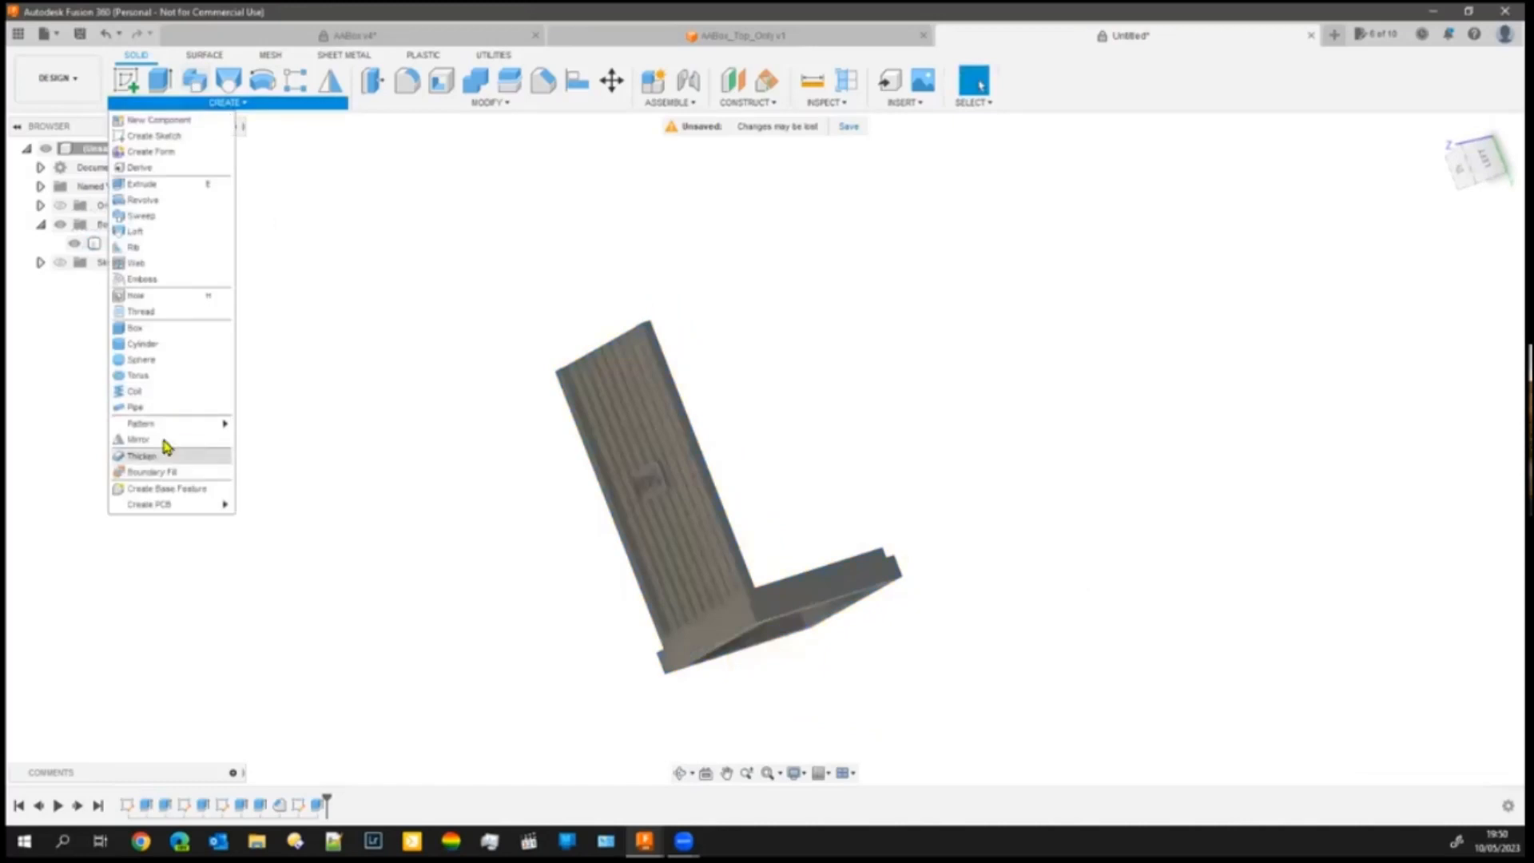
left_click(475, 397)
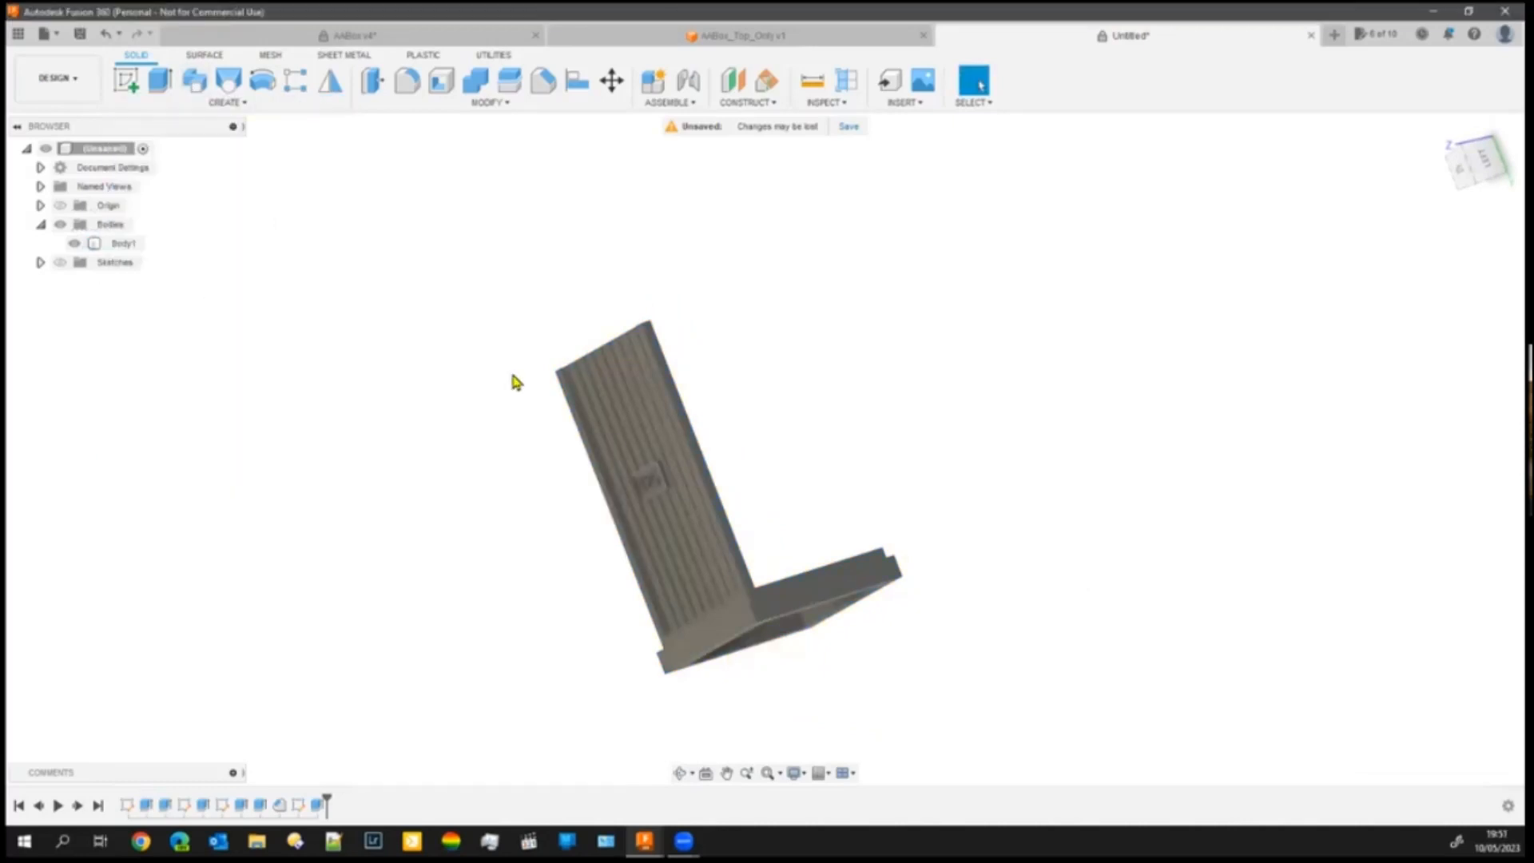
left_click(1215, 288)
left_click(616, 394)
left_click(1221, 335)
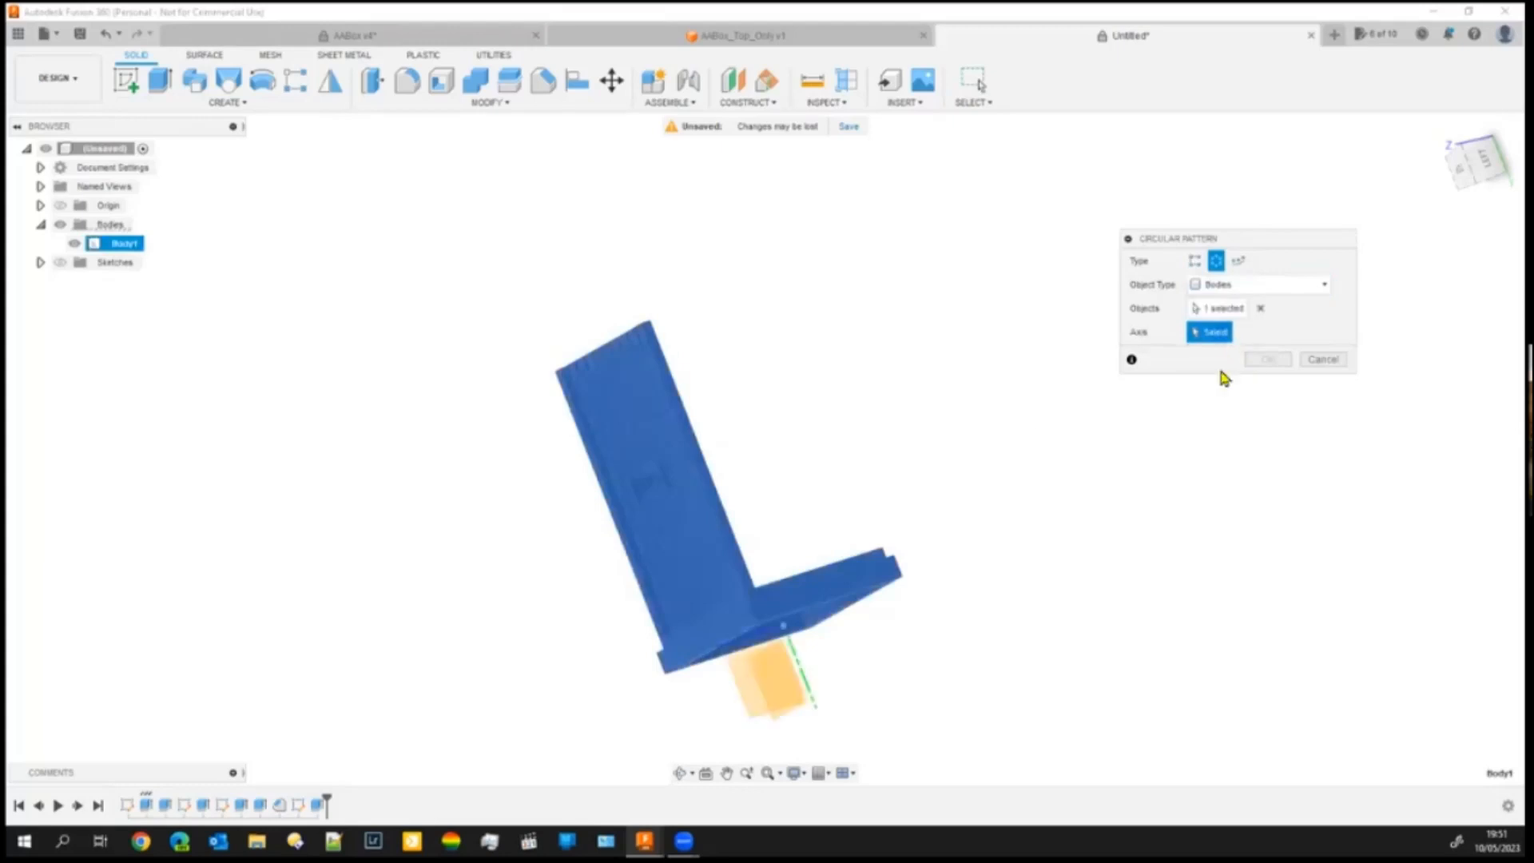
left_click(814, 701)
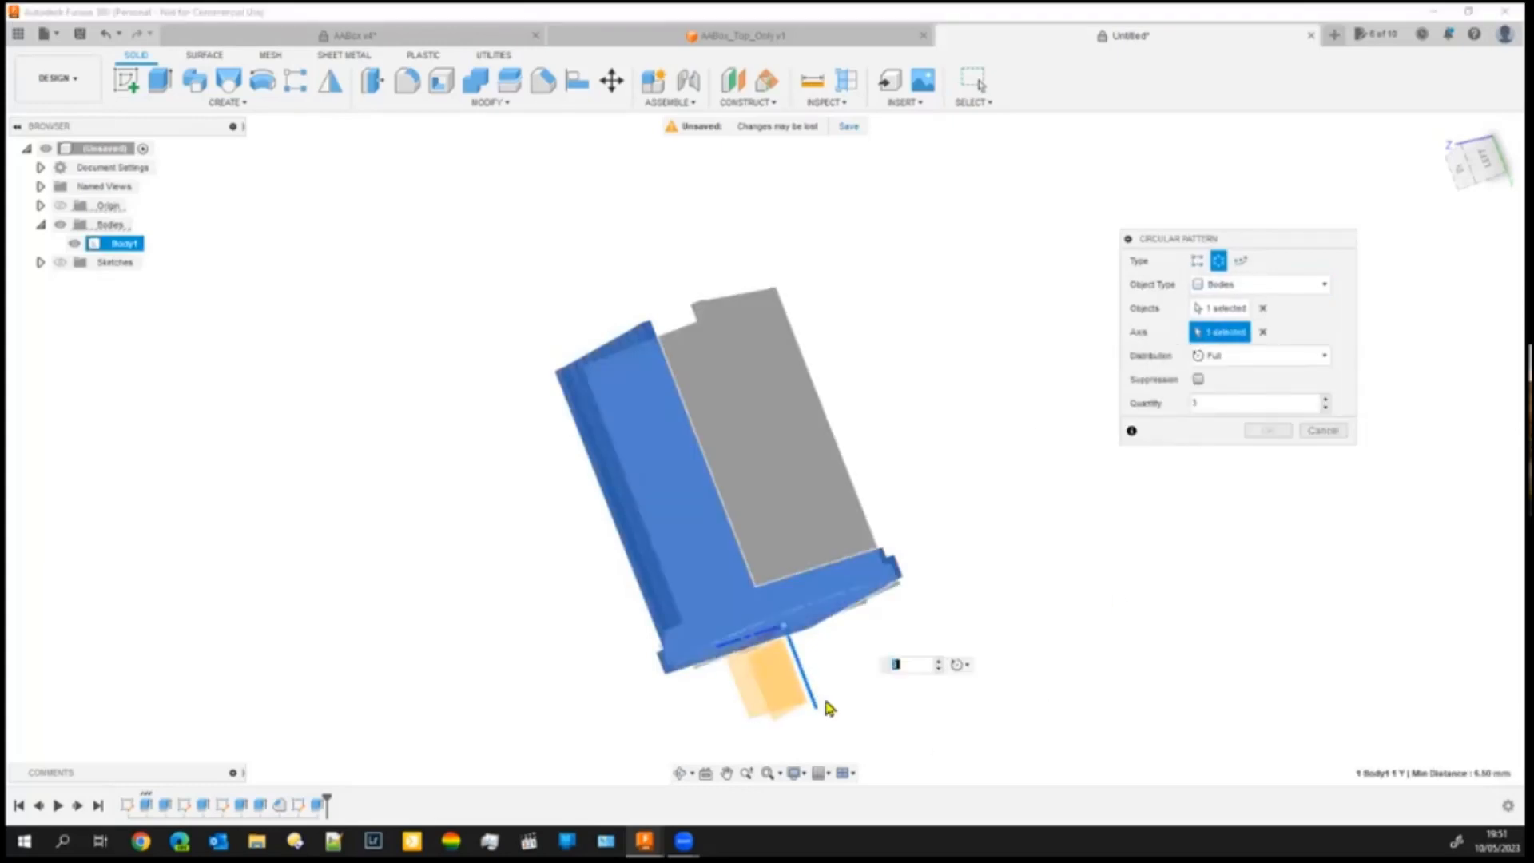
type("4")
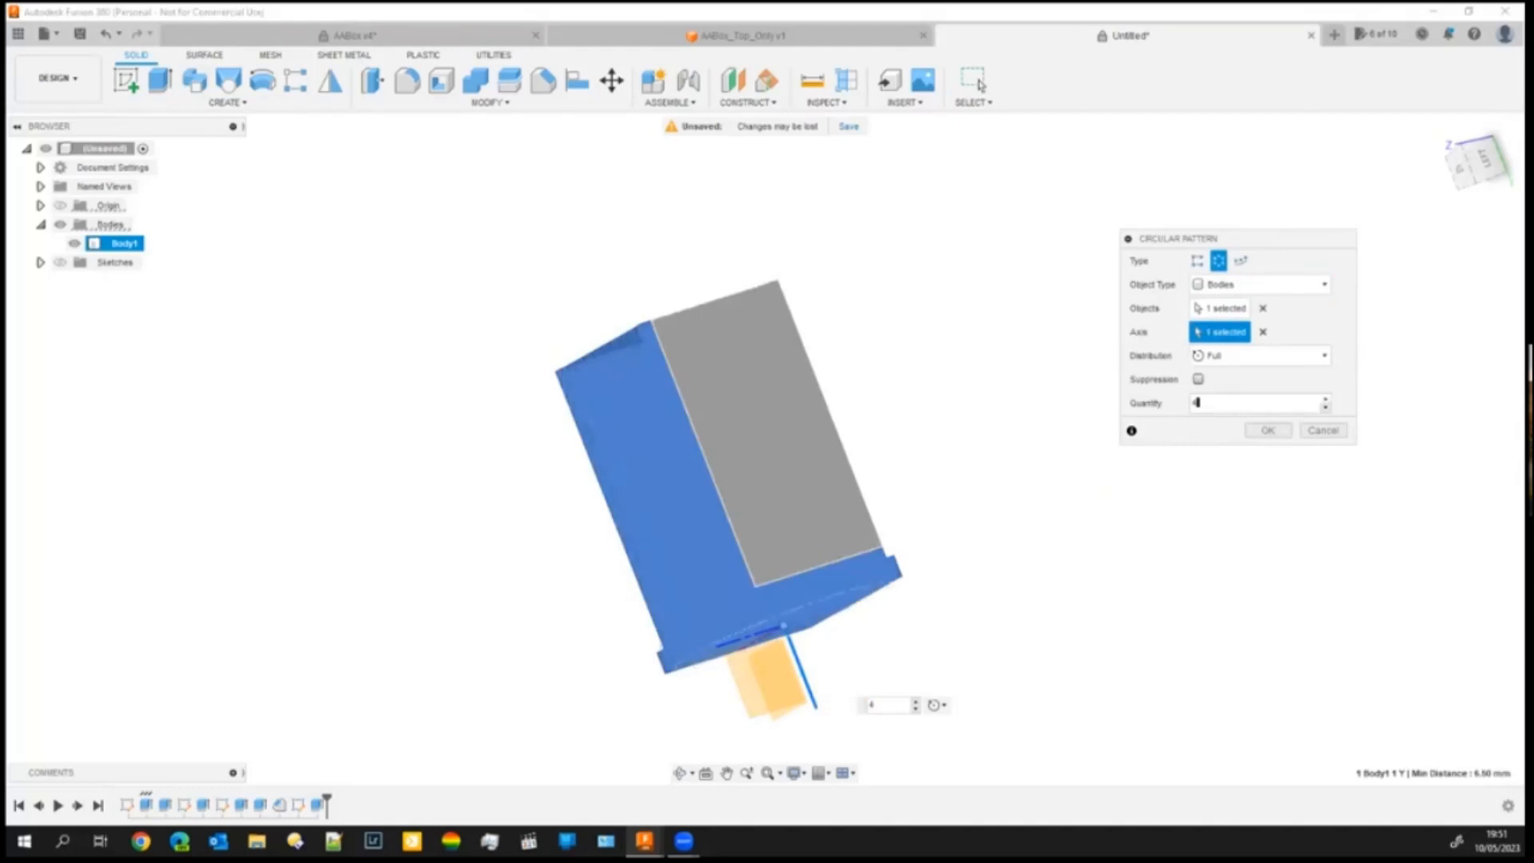
middle_click_drag(953, 658, 888, 726, "shift")
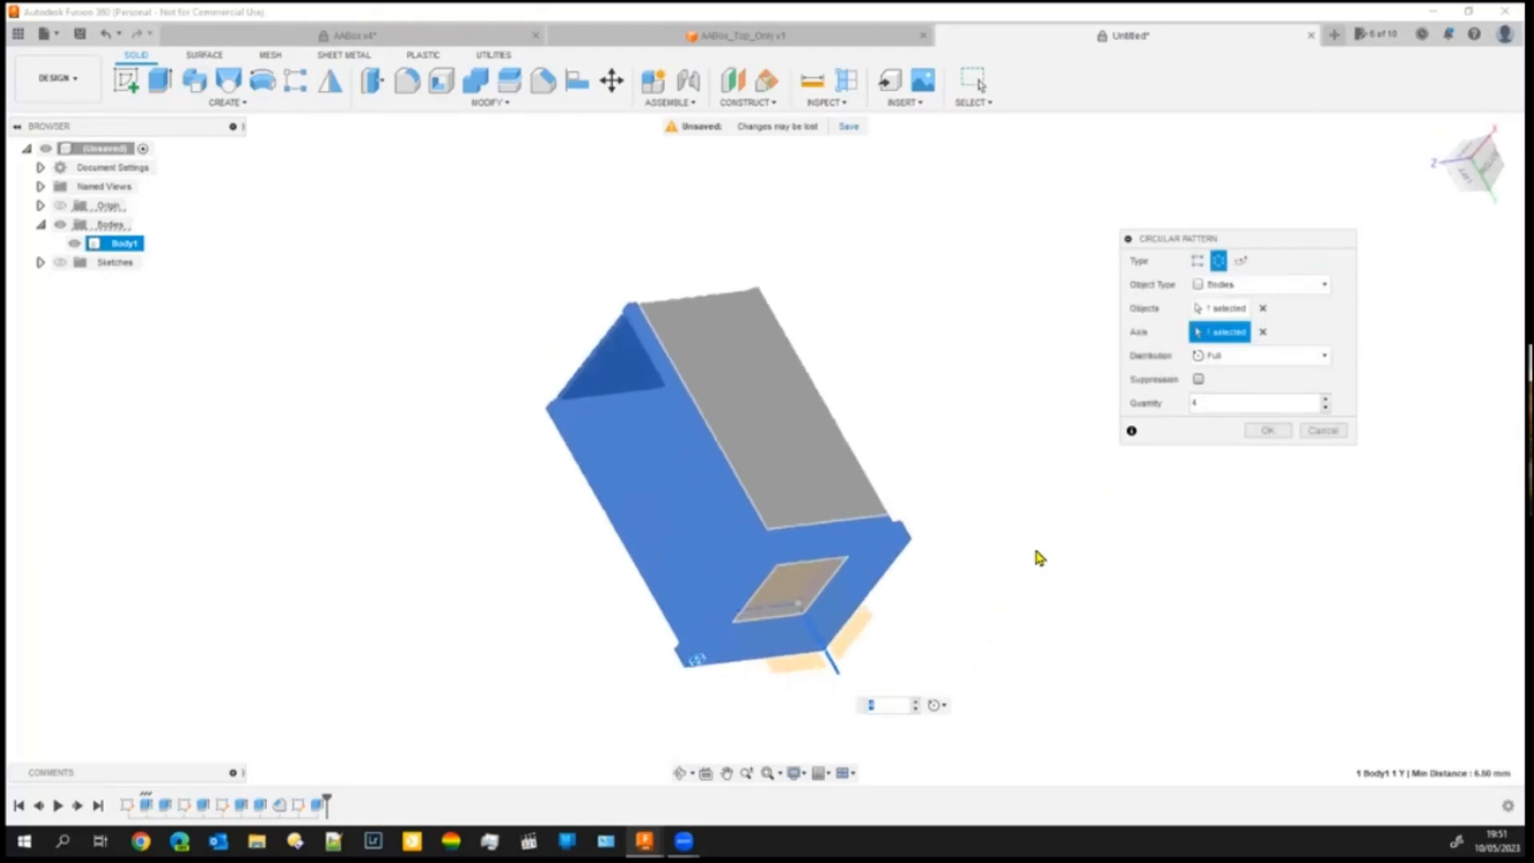
- Turn on suppression, exclude one copy to leave one side open, create the circular pattern and inspect the result
left_click(1198, 380)
scroll(955, 628, "up", 3)
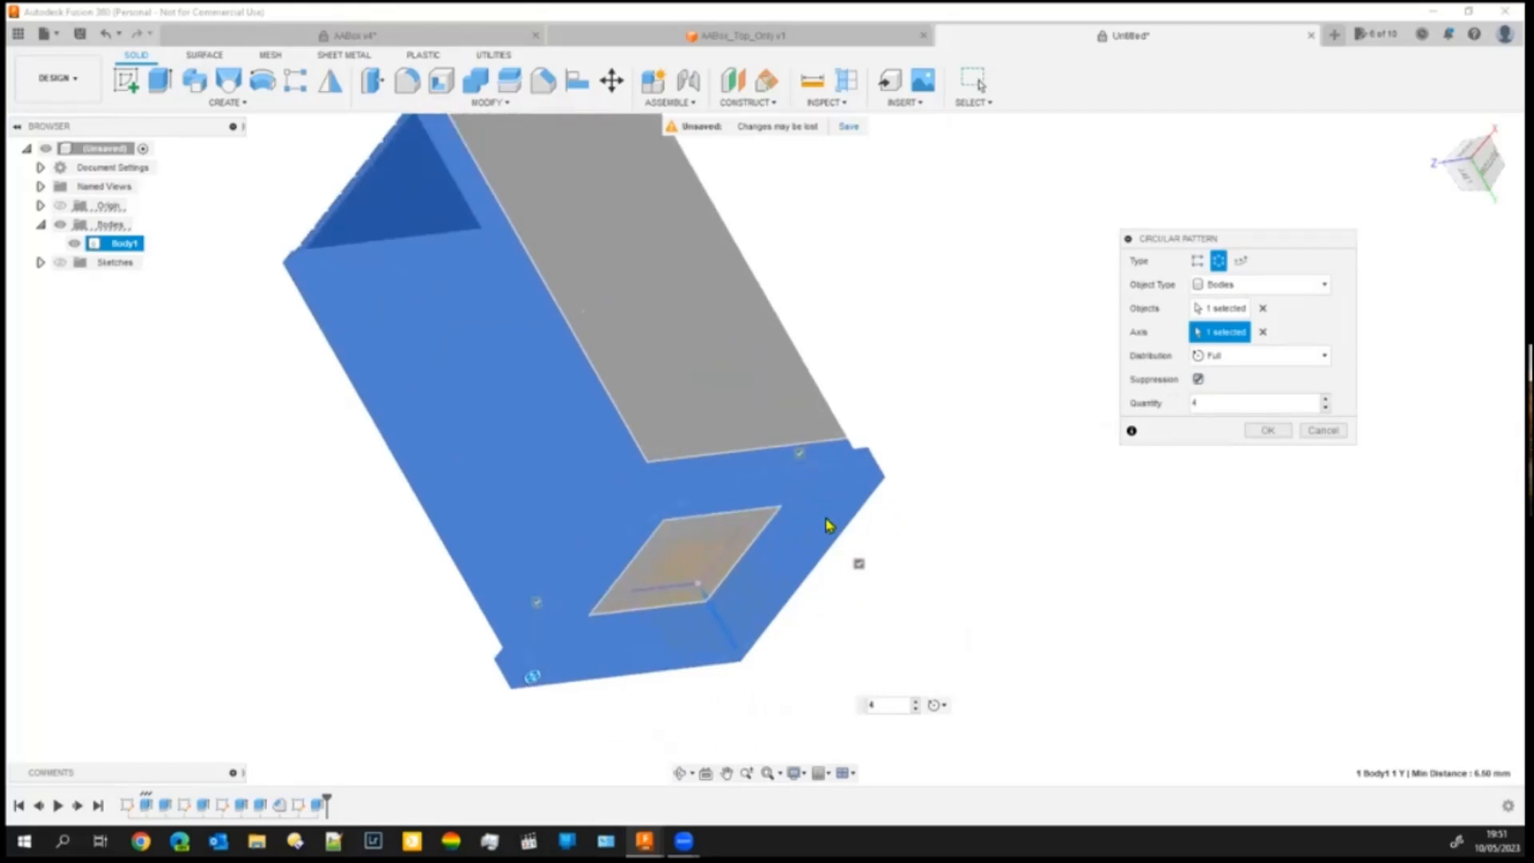
left_click(802, 457)
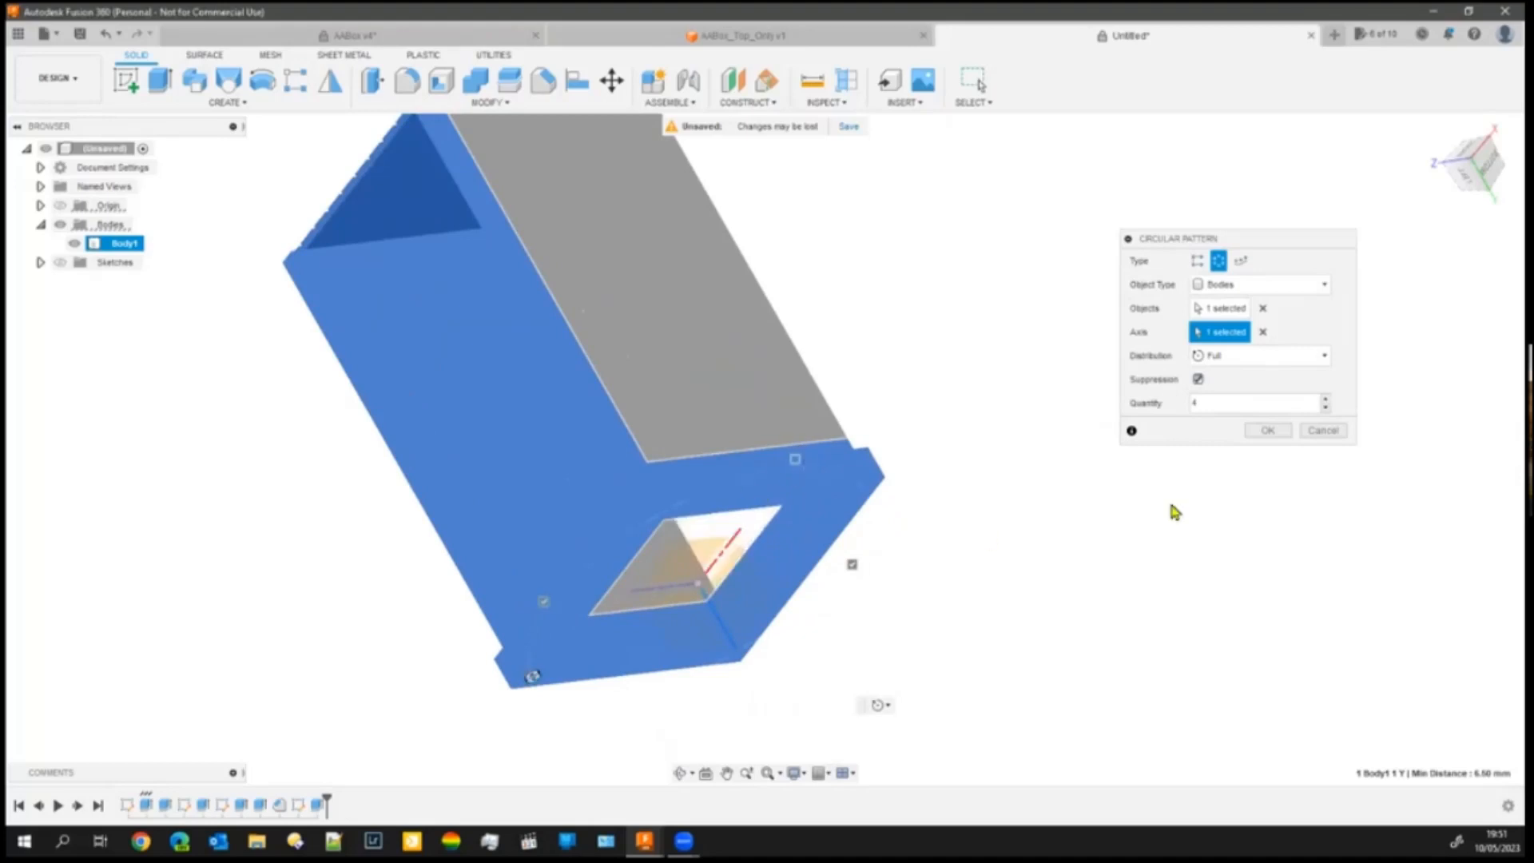
left_click(1269, 430)
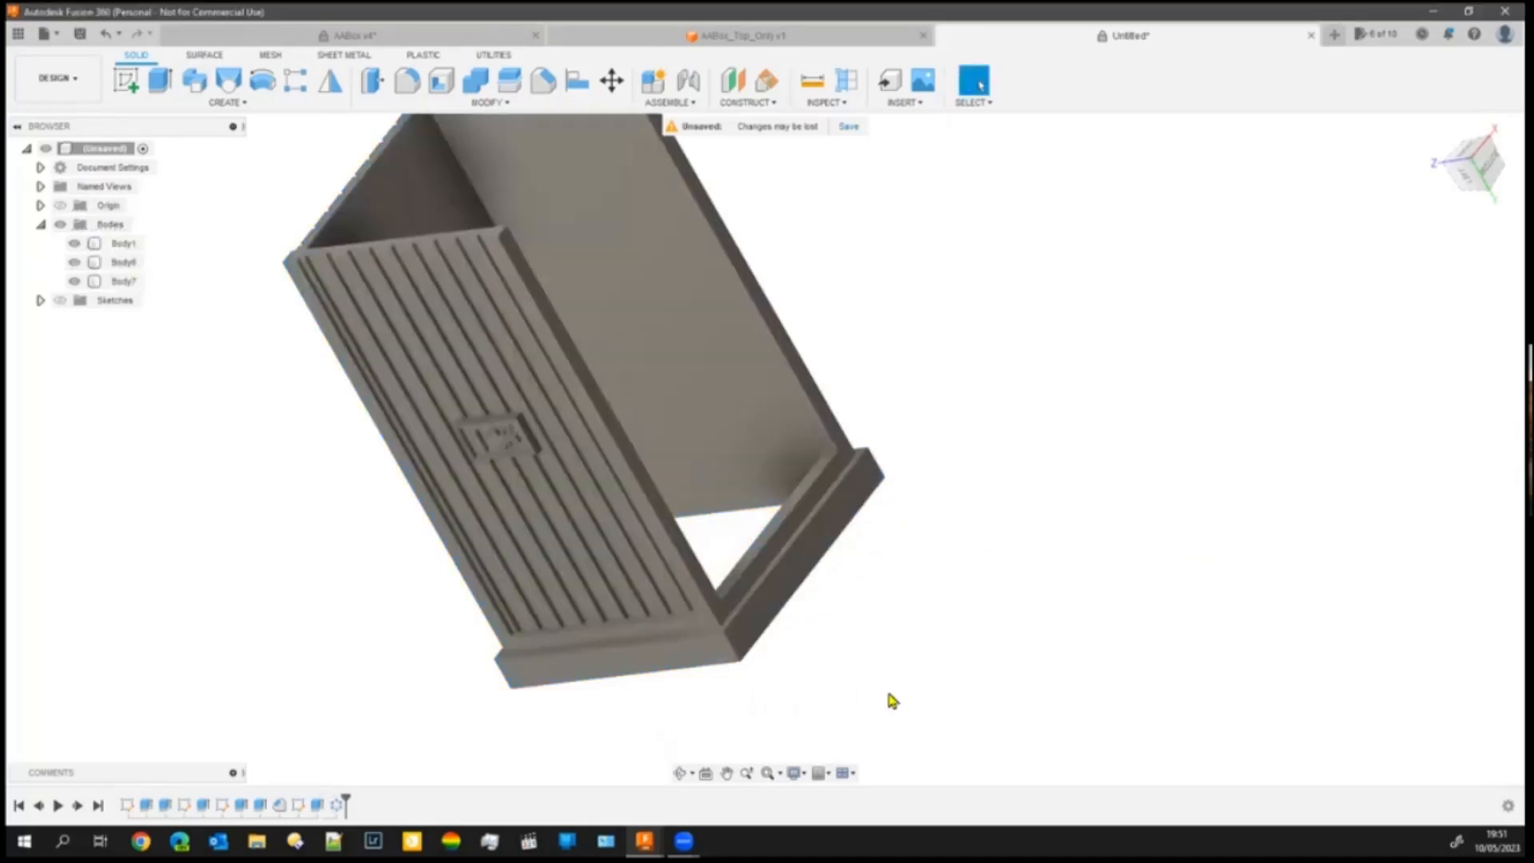
middle_click_drag(853, 690, 946, 687, "shift")
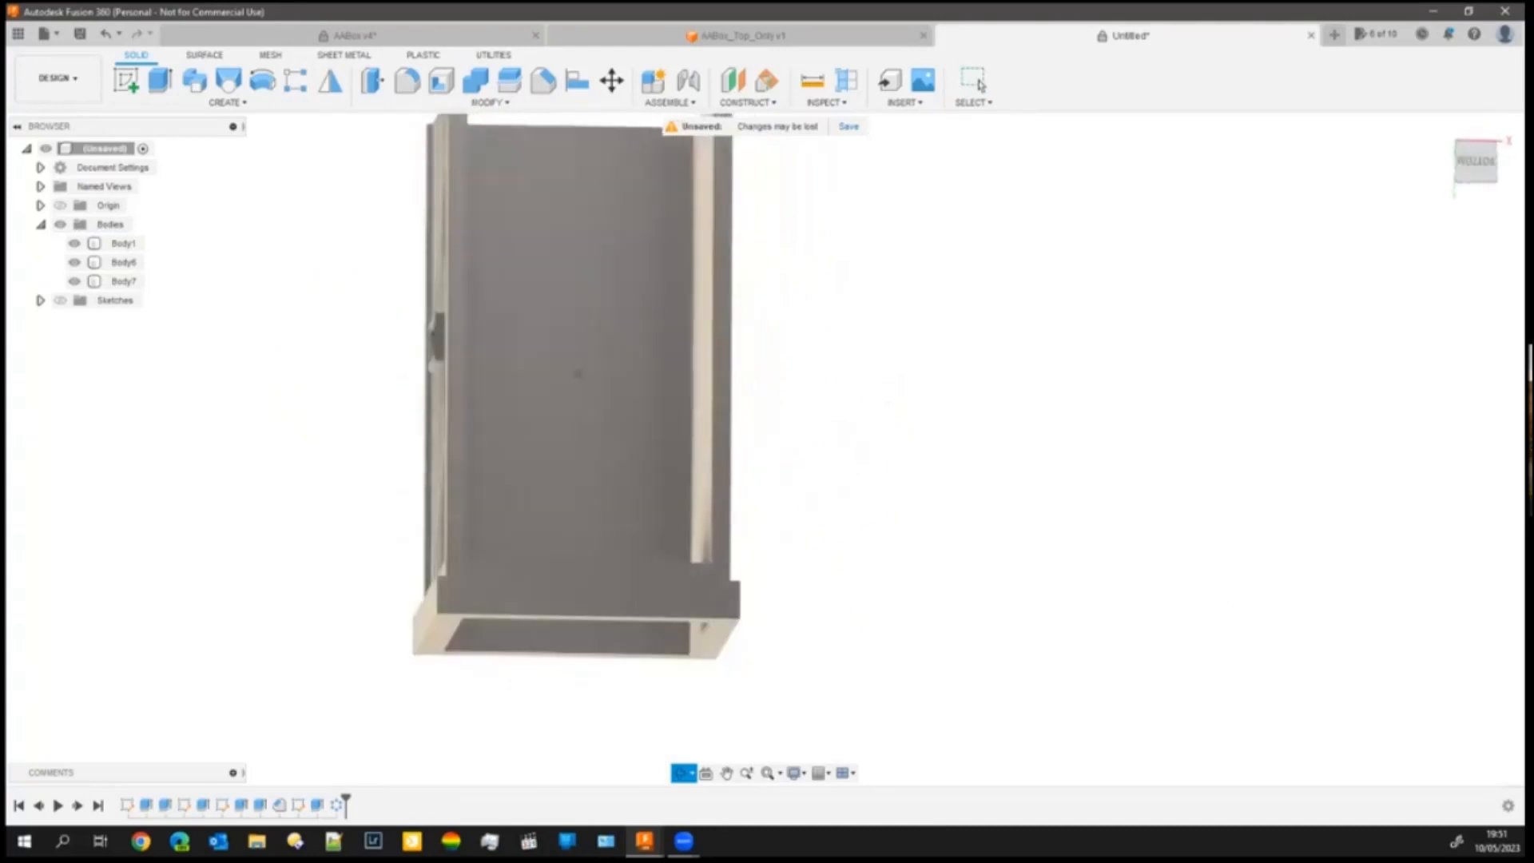
key("Escape")
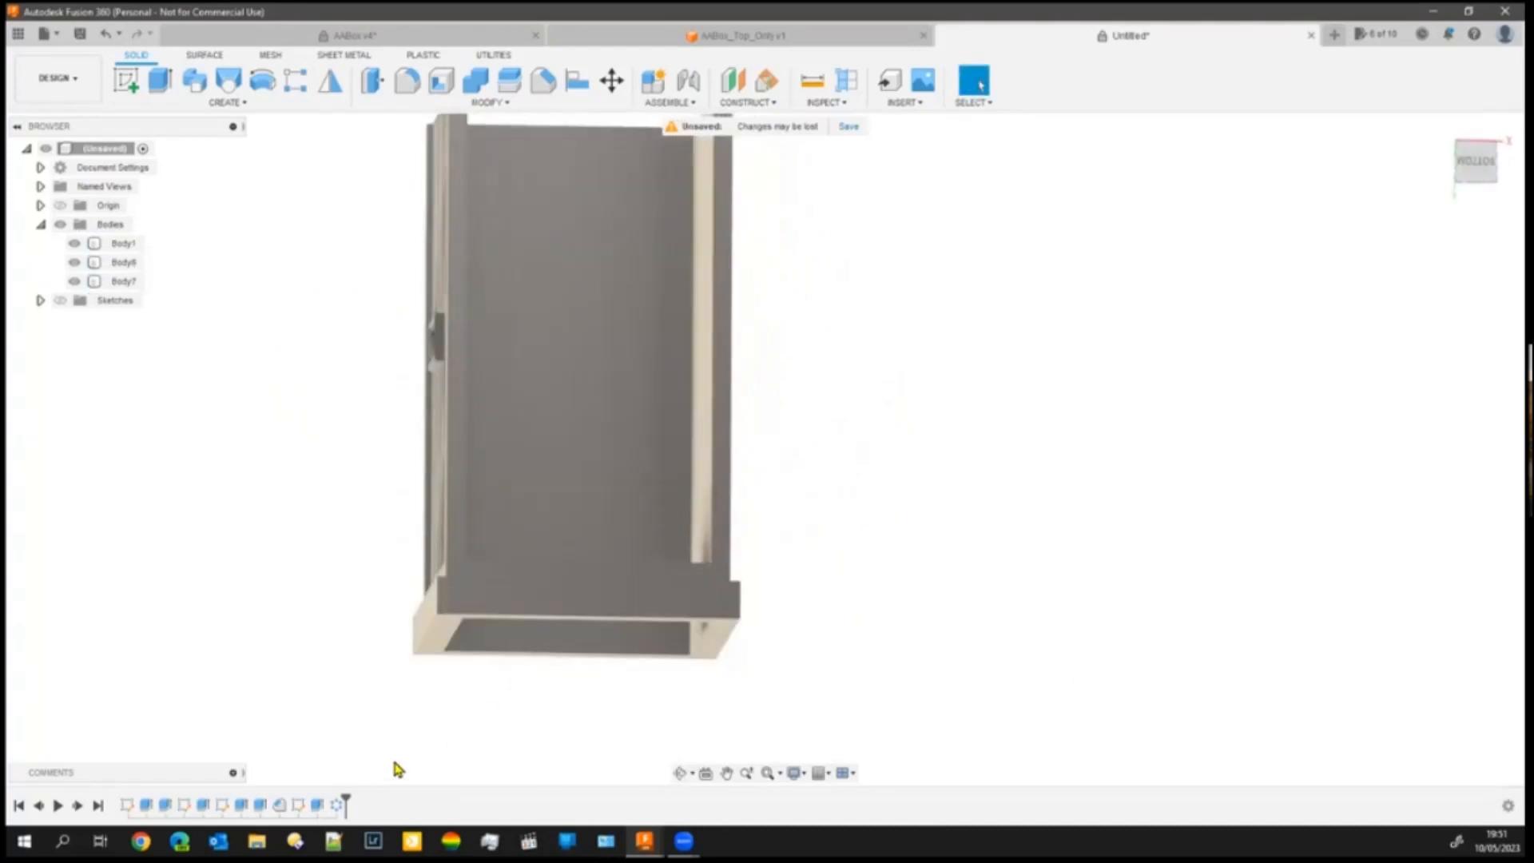
- Undo the circular pattern, the 125 text work and the plate features, back to the number plate's rectangle sketch
key("ctrl+z")
key("ctrl+z")
key("ctrl+z")
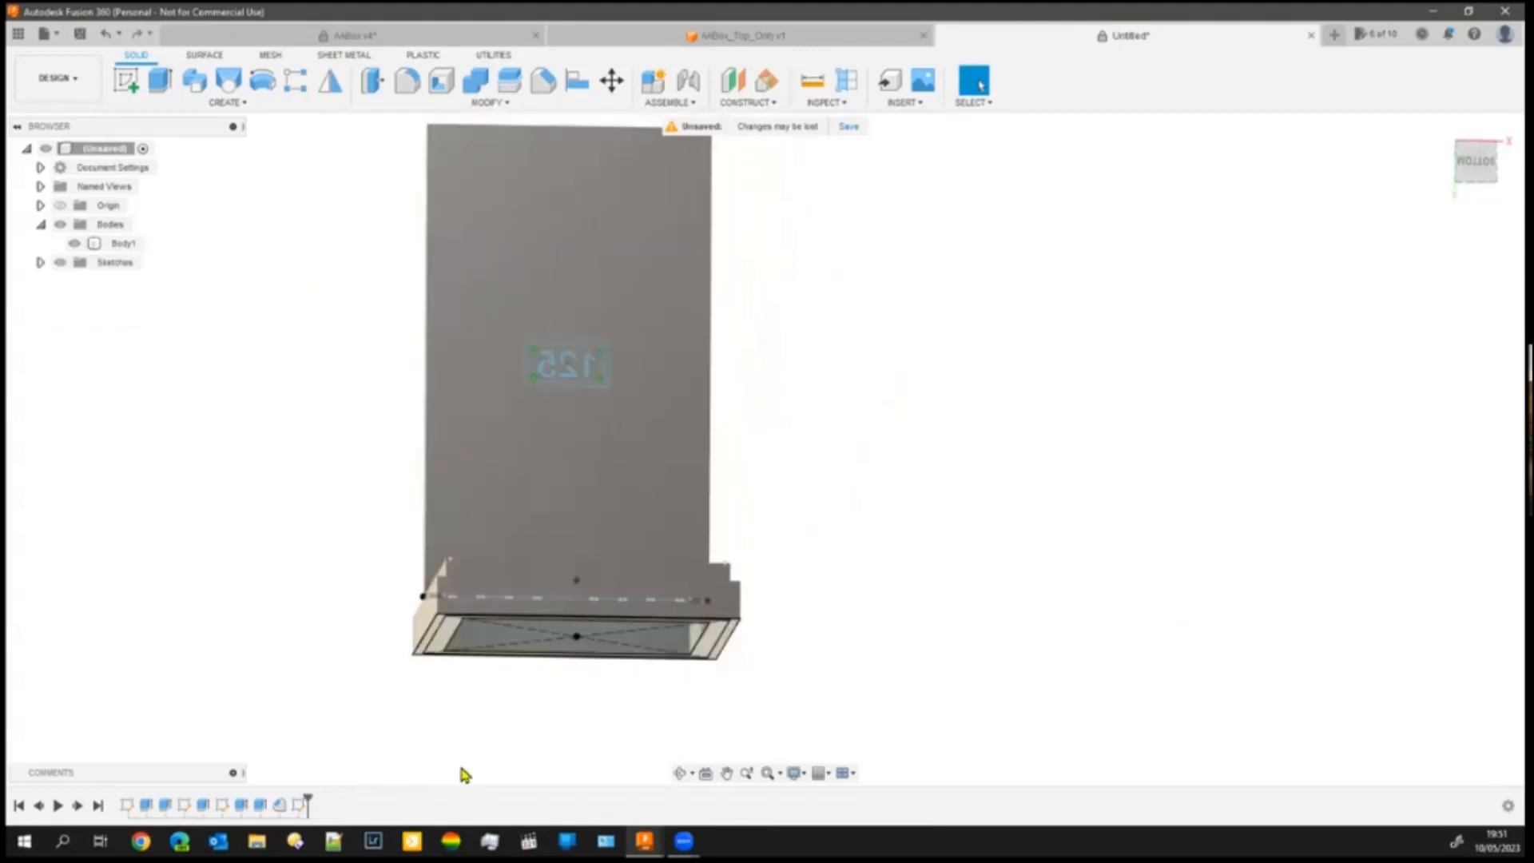
key("ctrl+z")
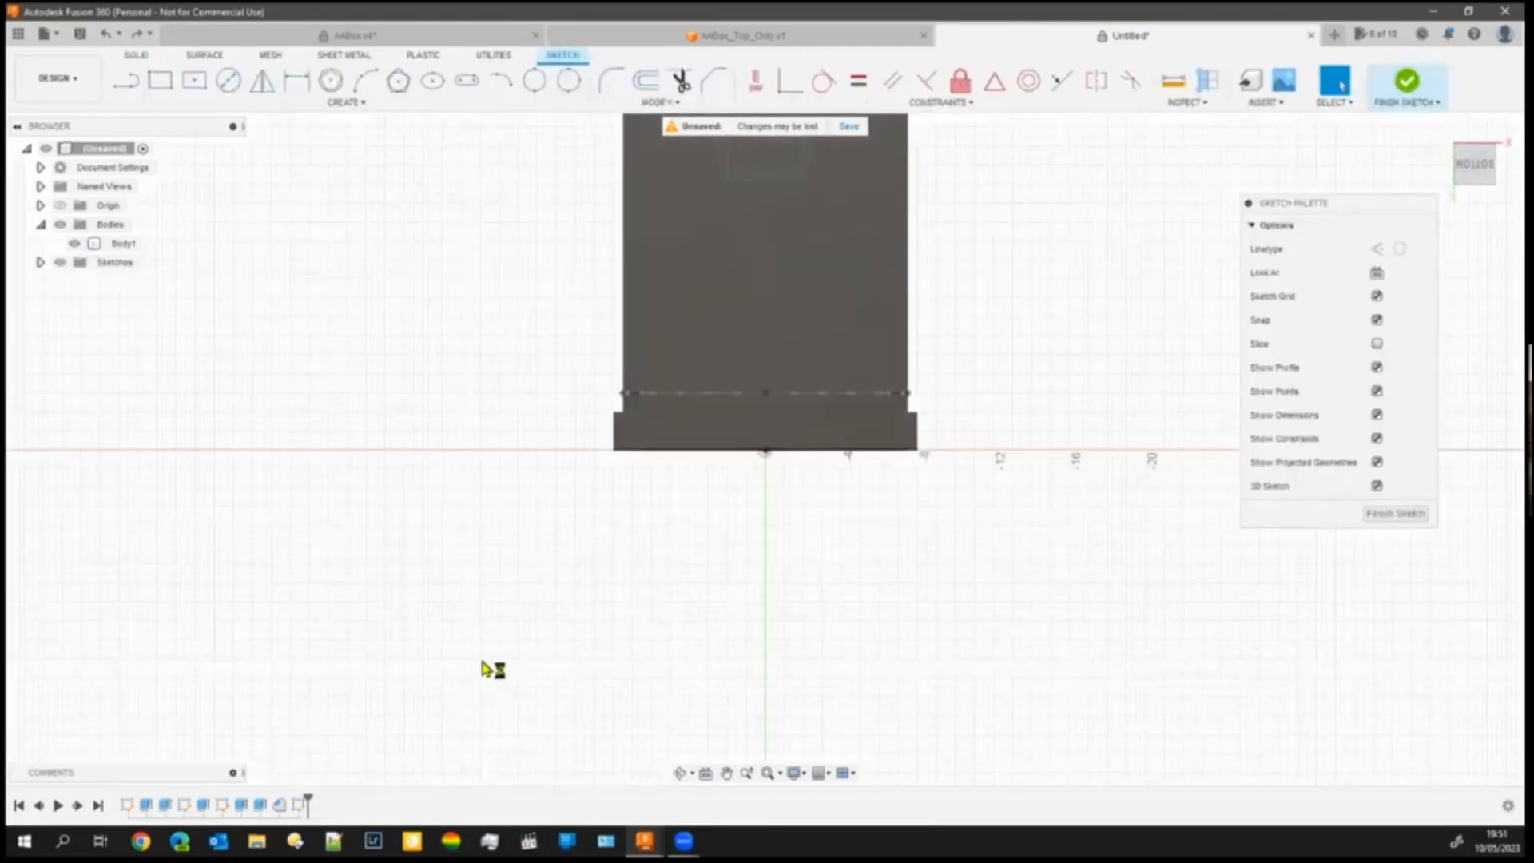
key("ctrl+z")
key("ctrl+z")
key("ctrl+z")
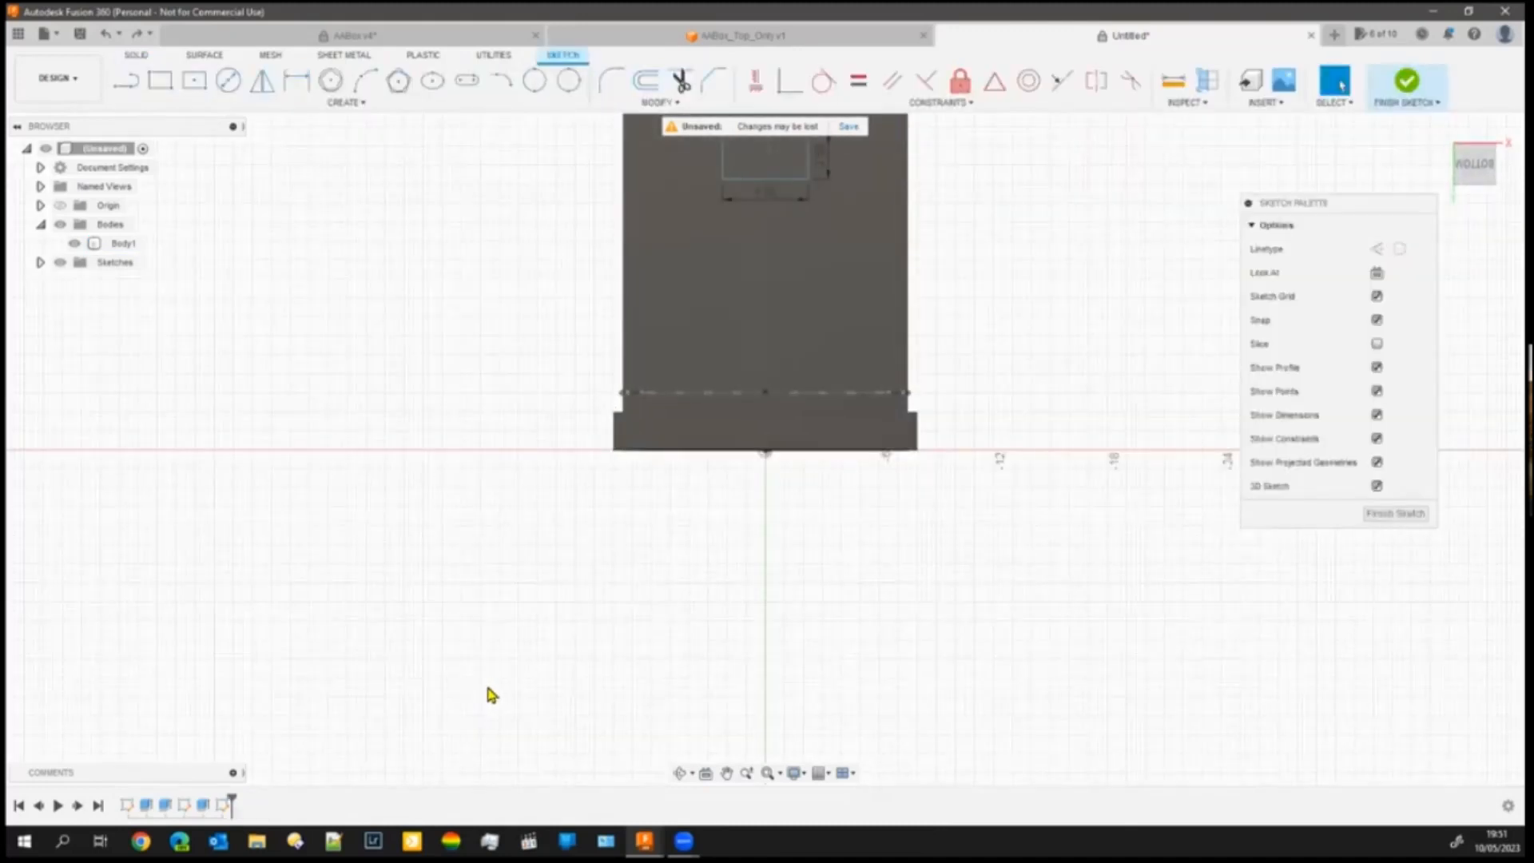
mouse_move(414, 612)
middle_mouse_down("shift")
mouse_move(397, 599)
mouse_move(558, 661)
mouse_move(276, 643)
middle_mouse_up("shift")
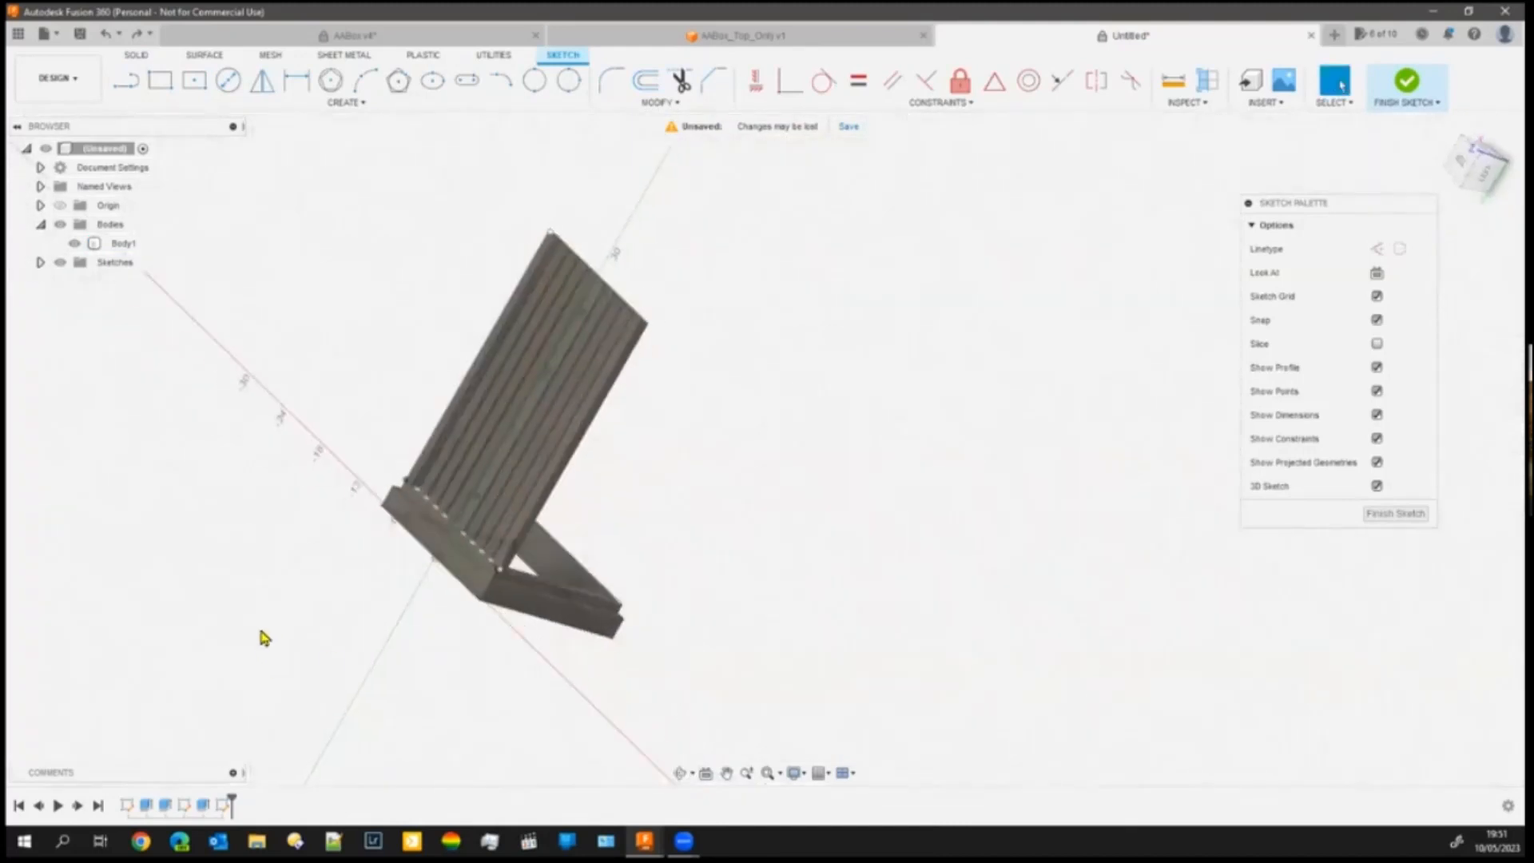
- Redo the number plate's features up to the text-free sketch that follows them, and finish that sketch
left_click(138, 35)
left_click(138, 37)
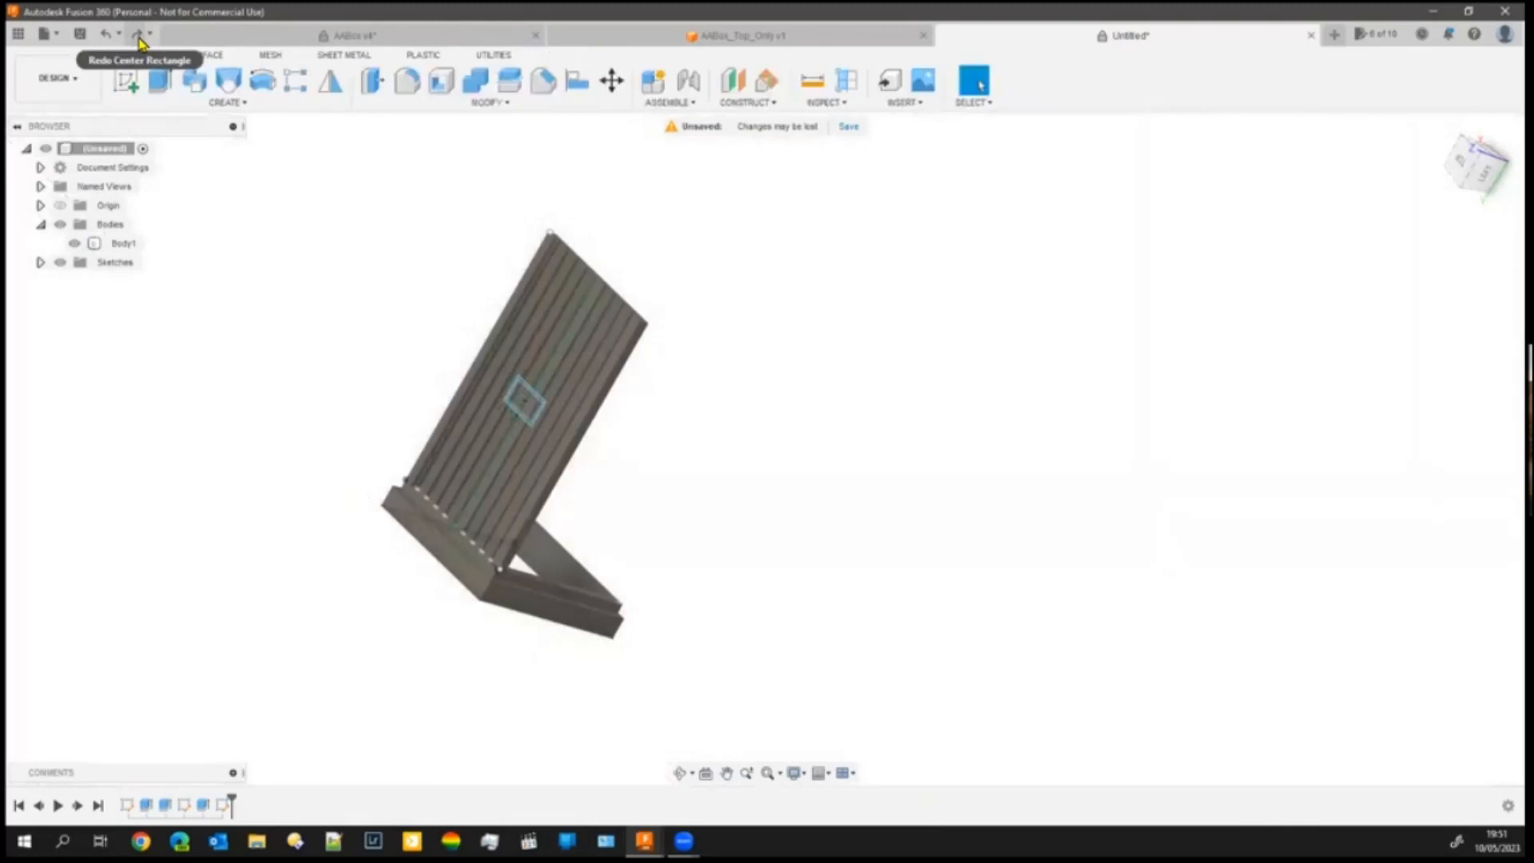
left_click(138, 37)
left_click(138, 37)
left_click(138, 36)
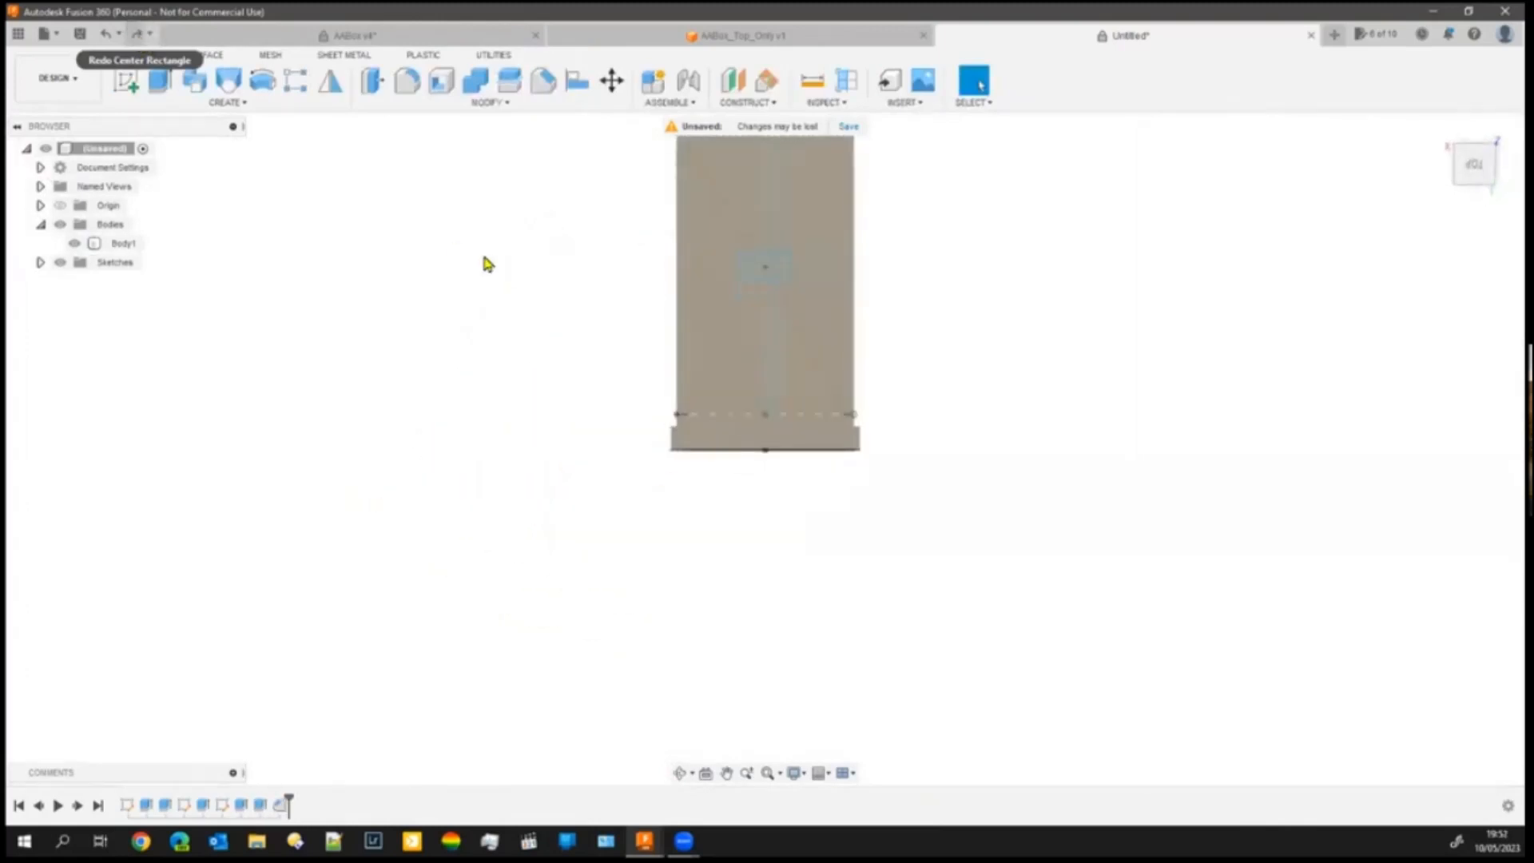
middle_click_drag(1022, 428, 777, 631)
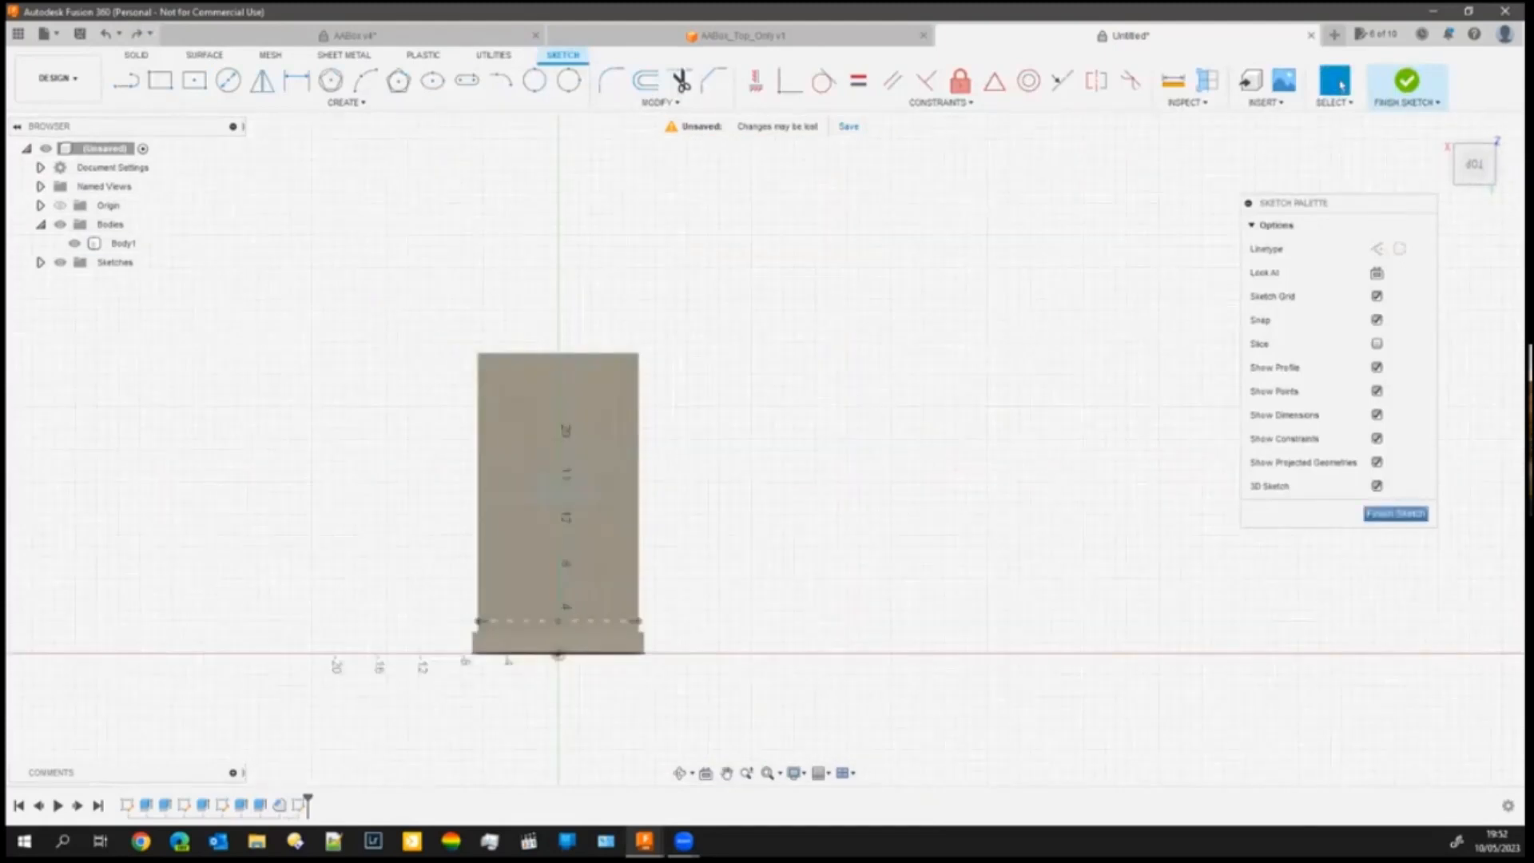
left_click(1396, 513)
middle_click_drag(312, 650, 395, 645, "shift")
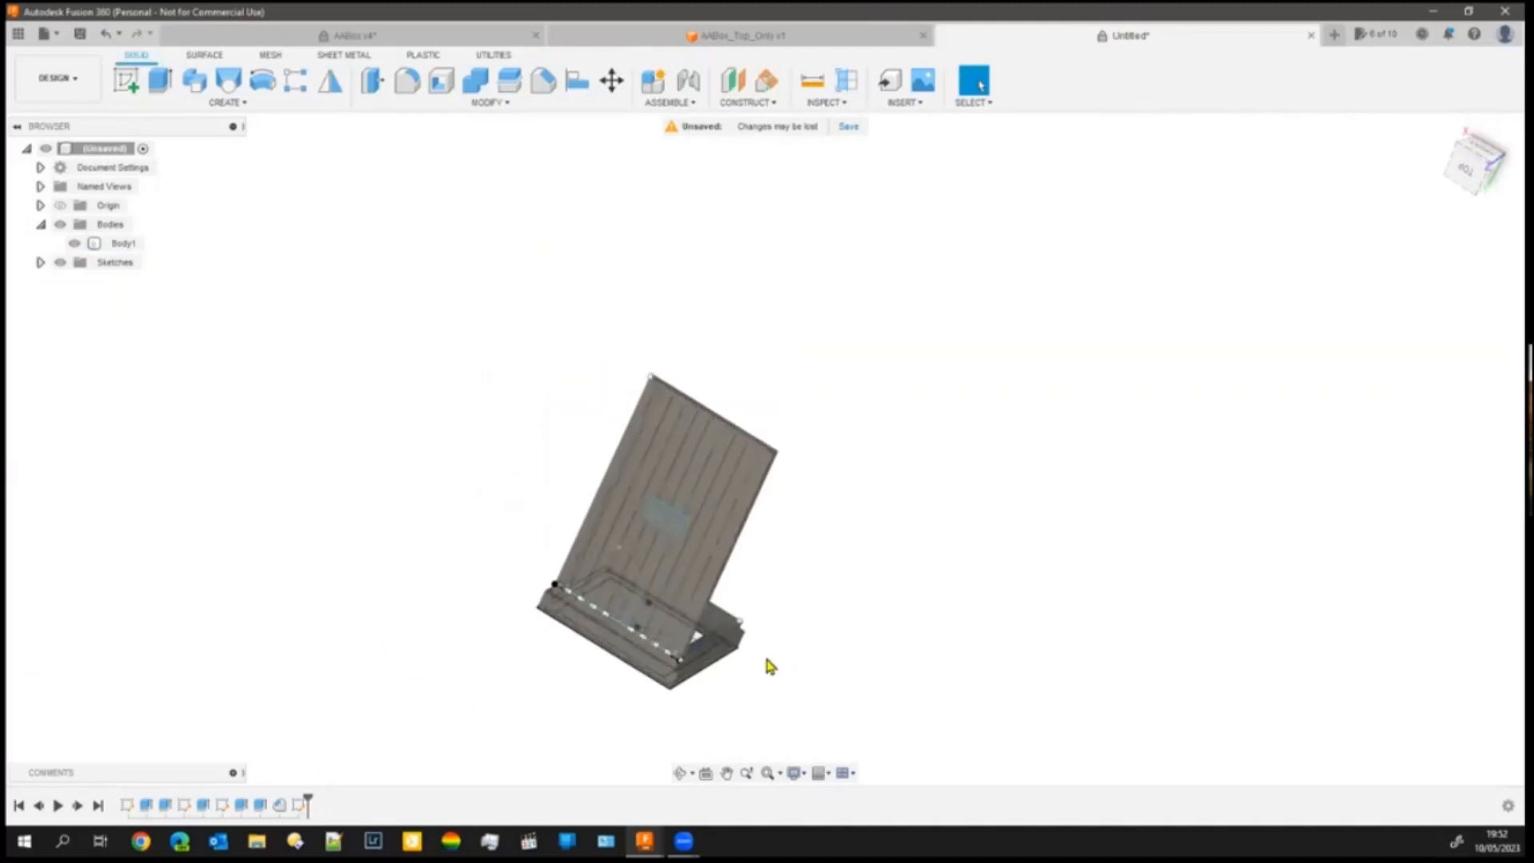
- Start a new sketch on the front face of the raised number plate
scroll(702, 603, "up", 3)
left_click(603, 396)
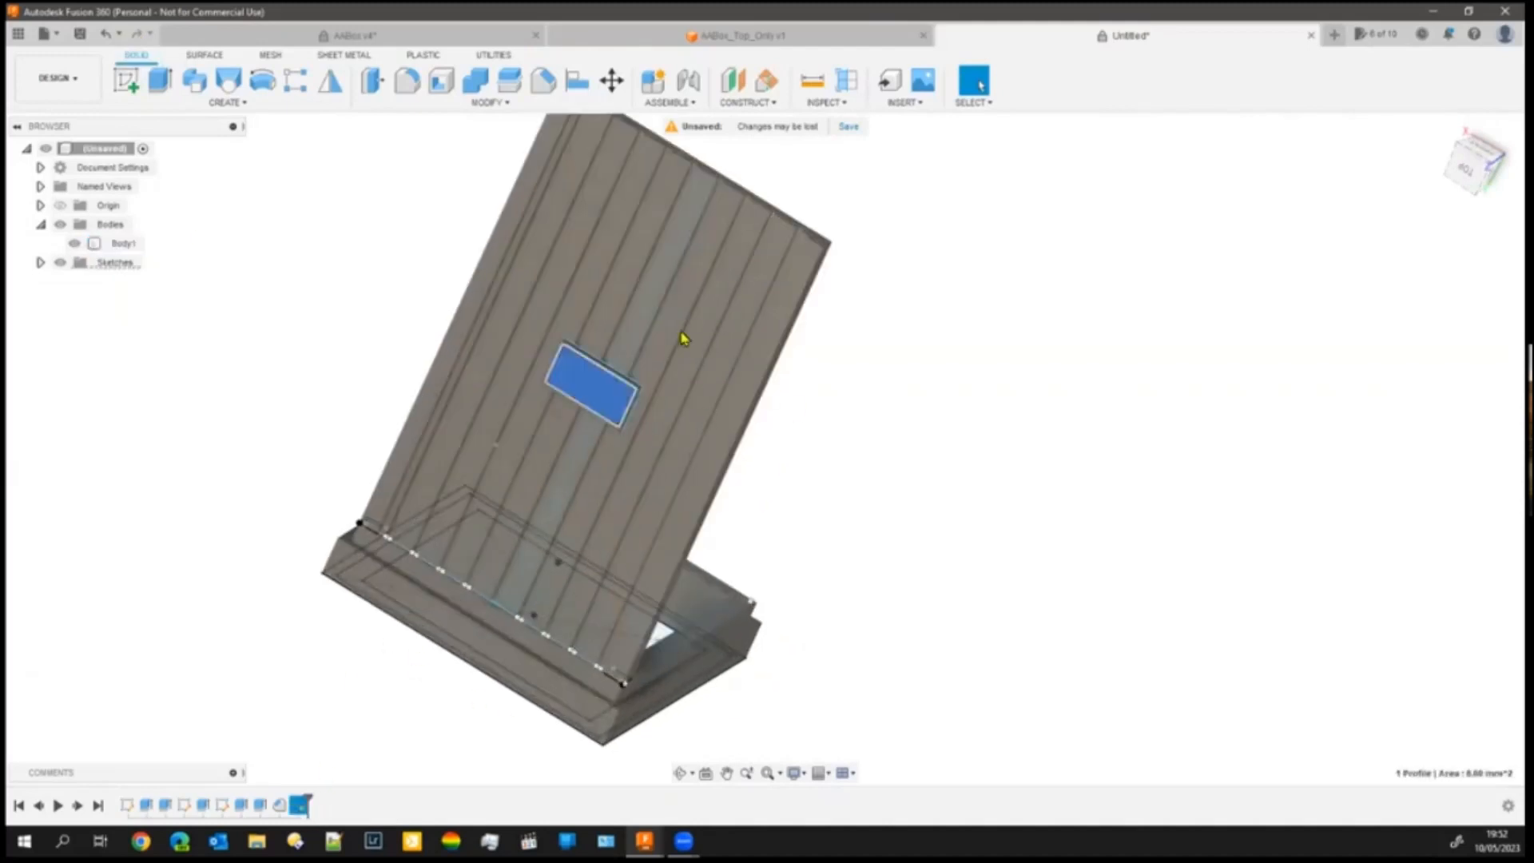
left_click(127, 83)
left_click(633, 468)
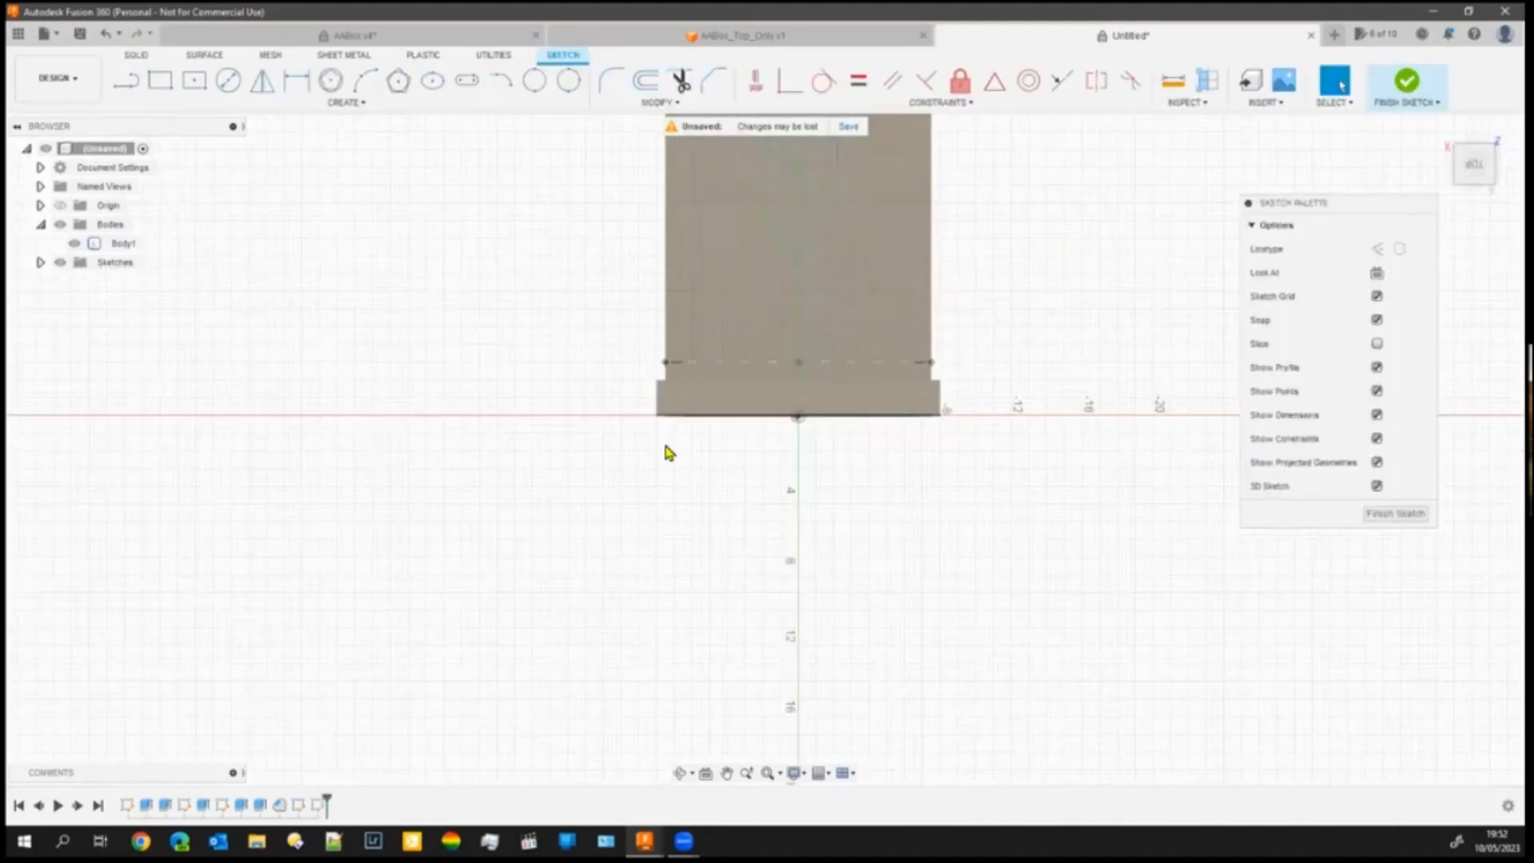
left_click(704, 423)
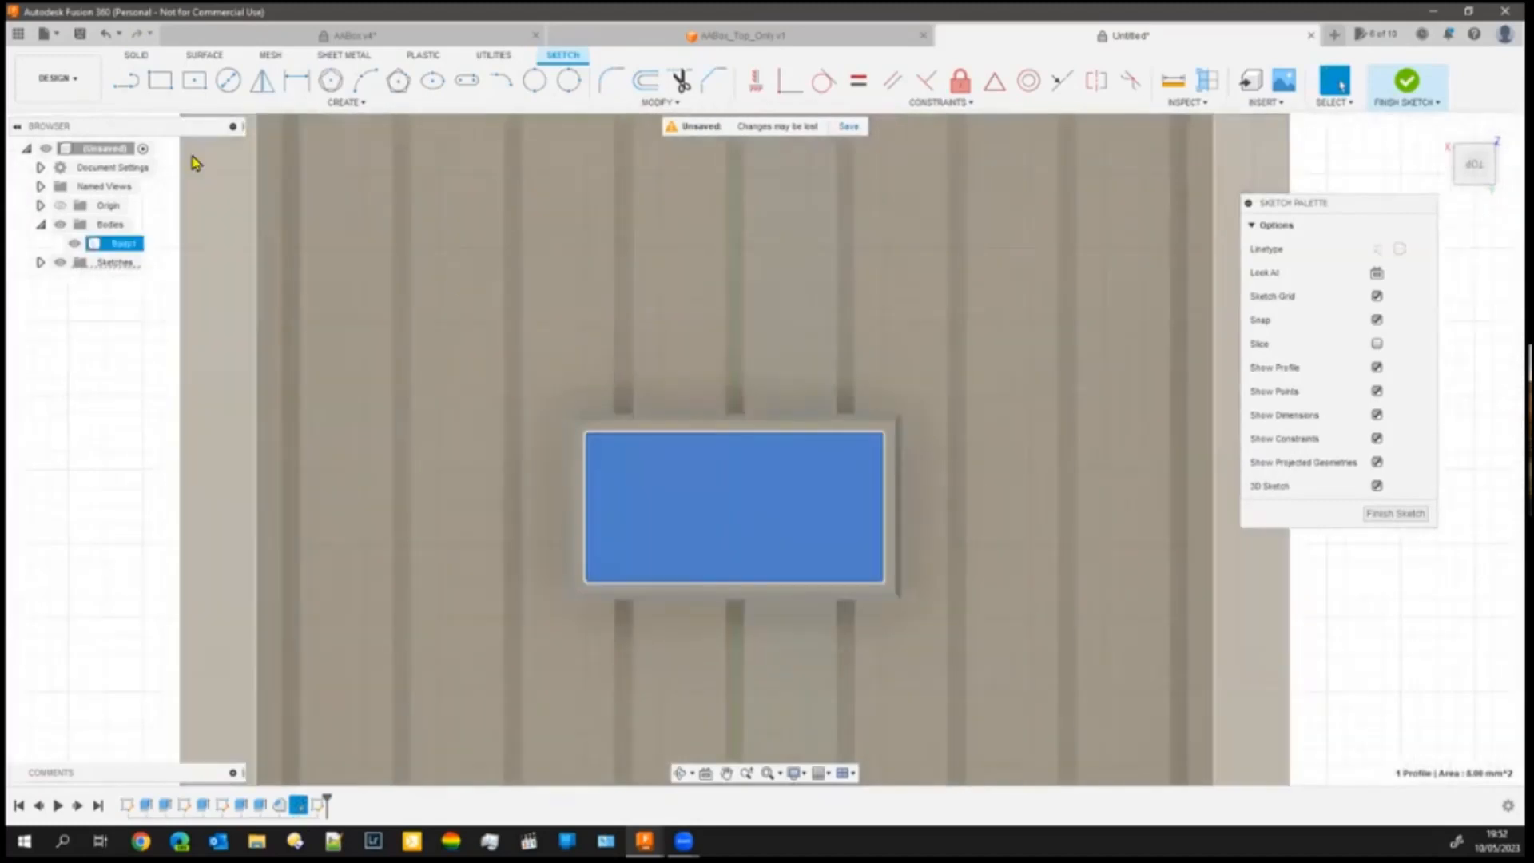
left_click(346, 103)
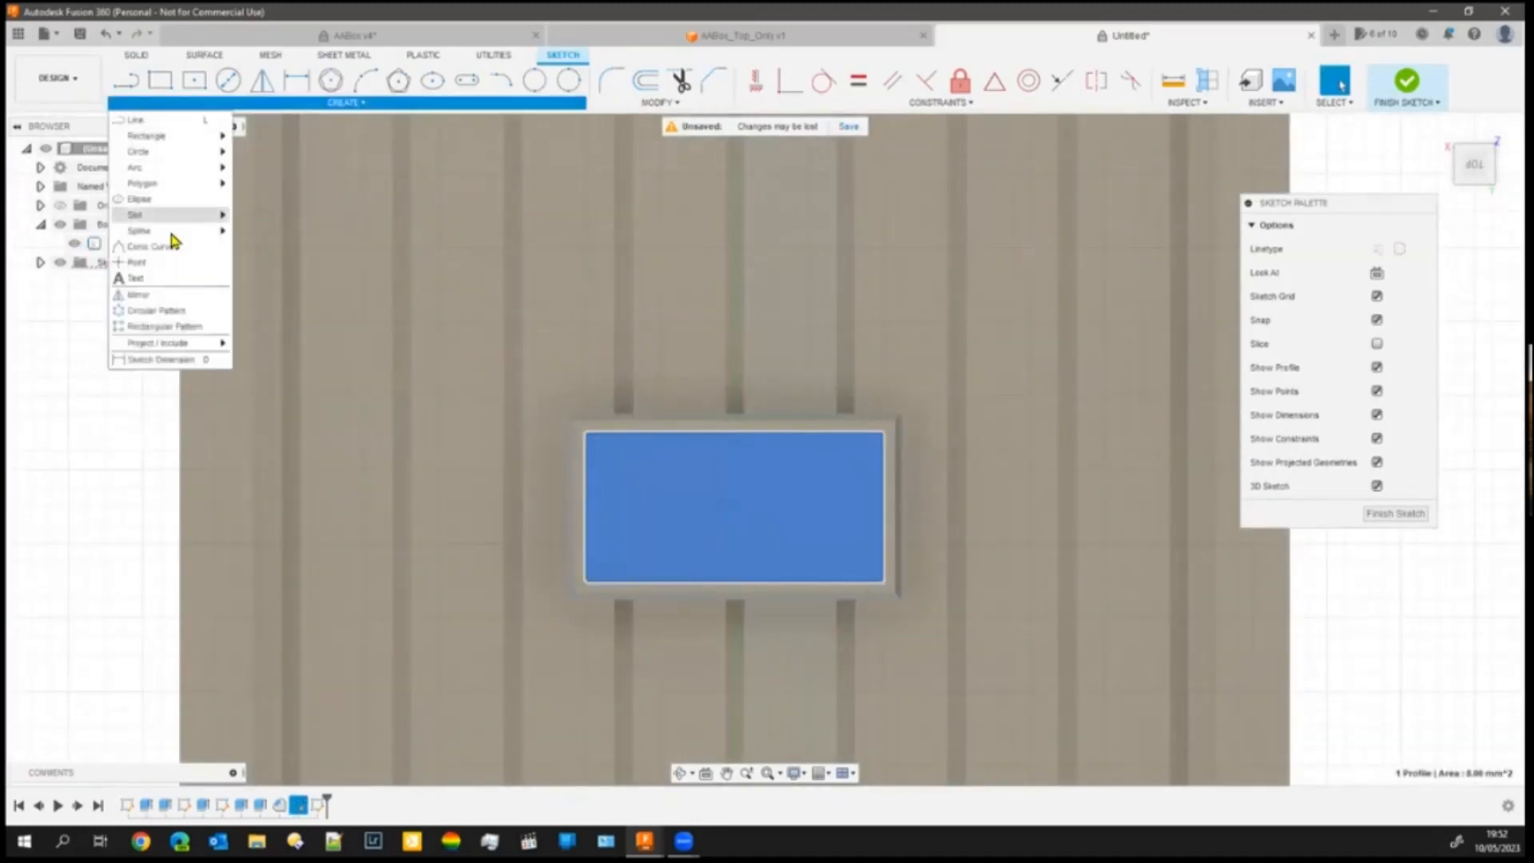
left_click(186, 277)
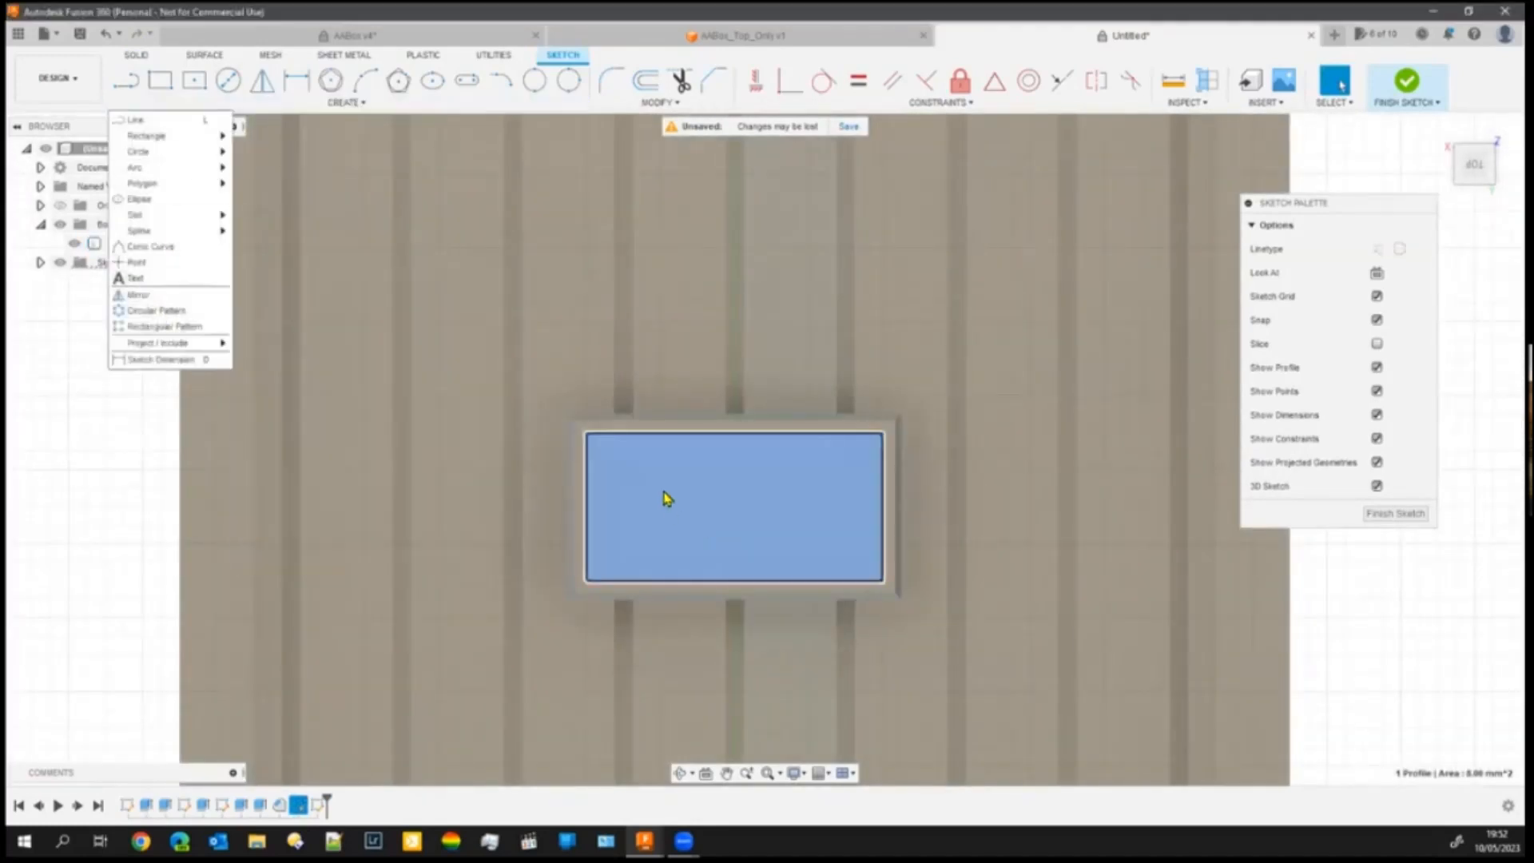
left_click(620, 460)
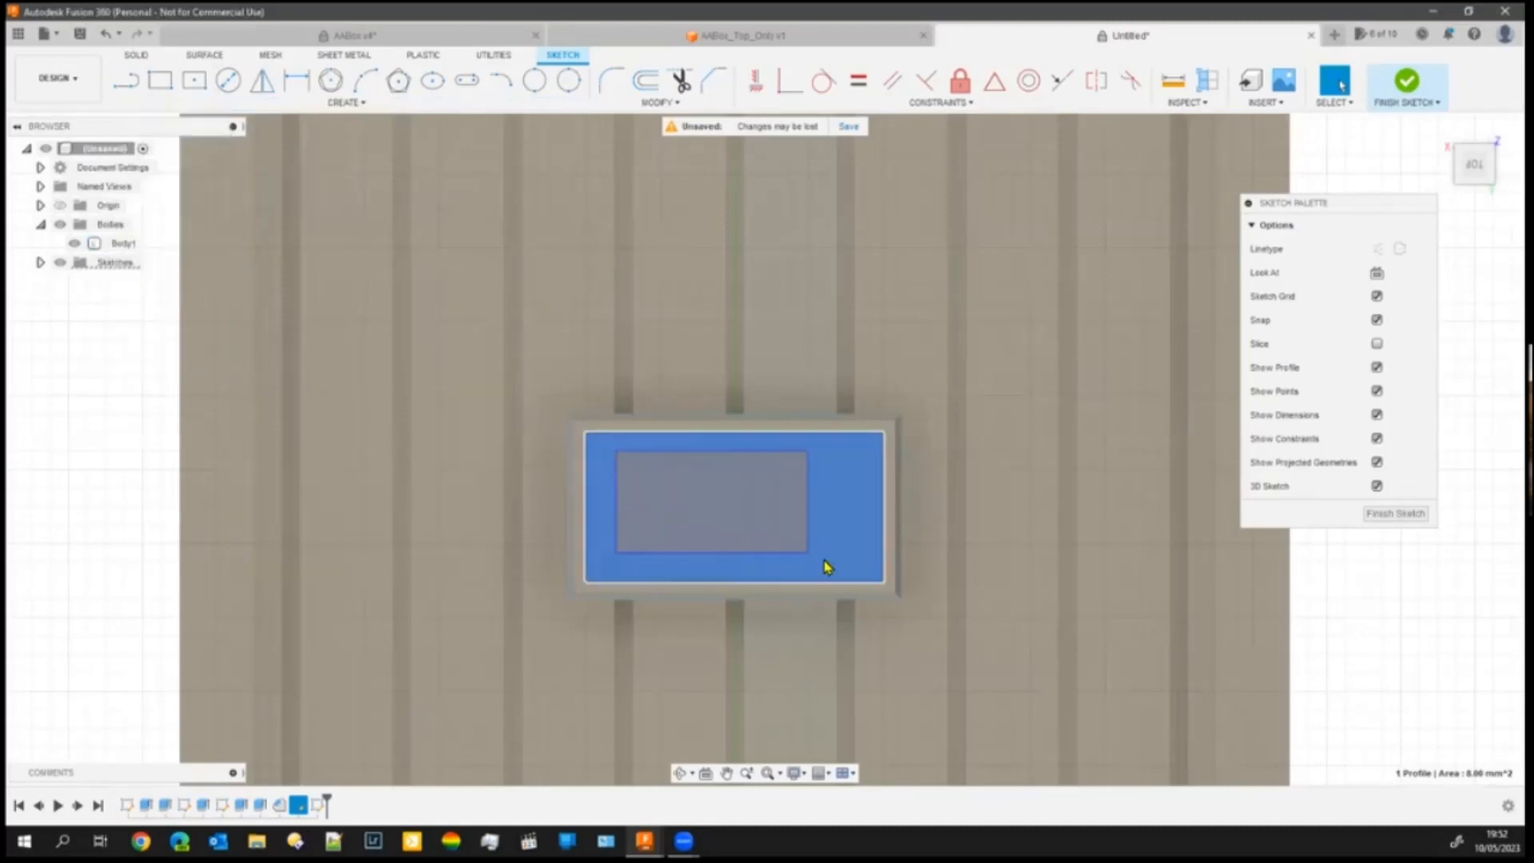
left_click(849, 581)
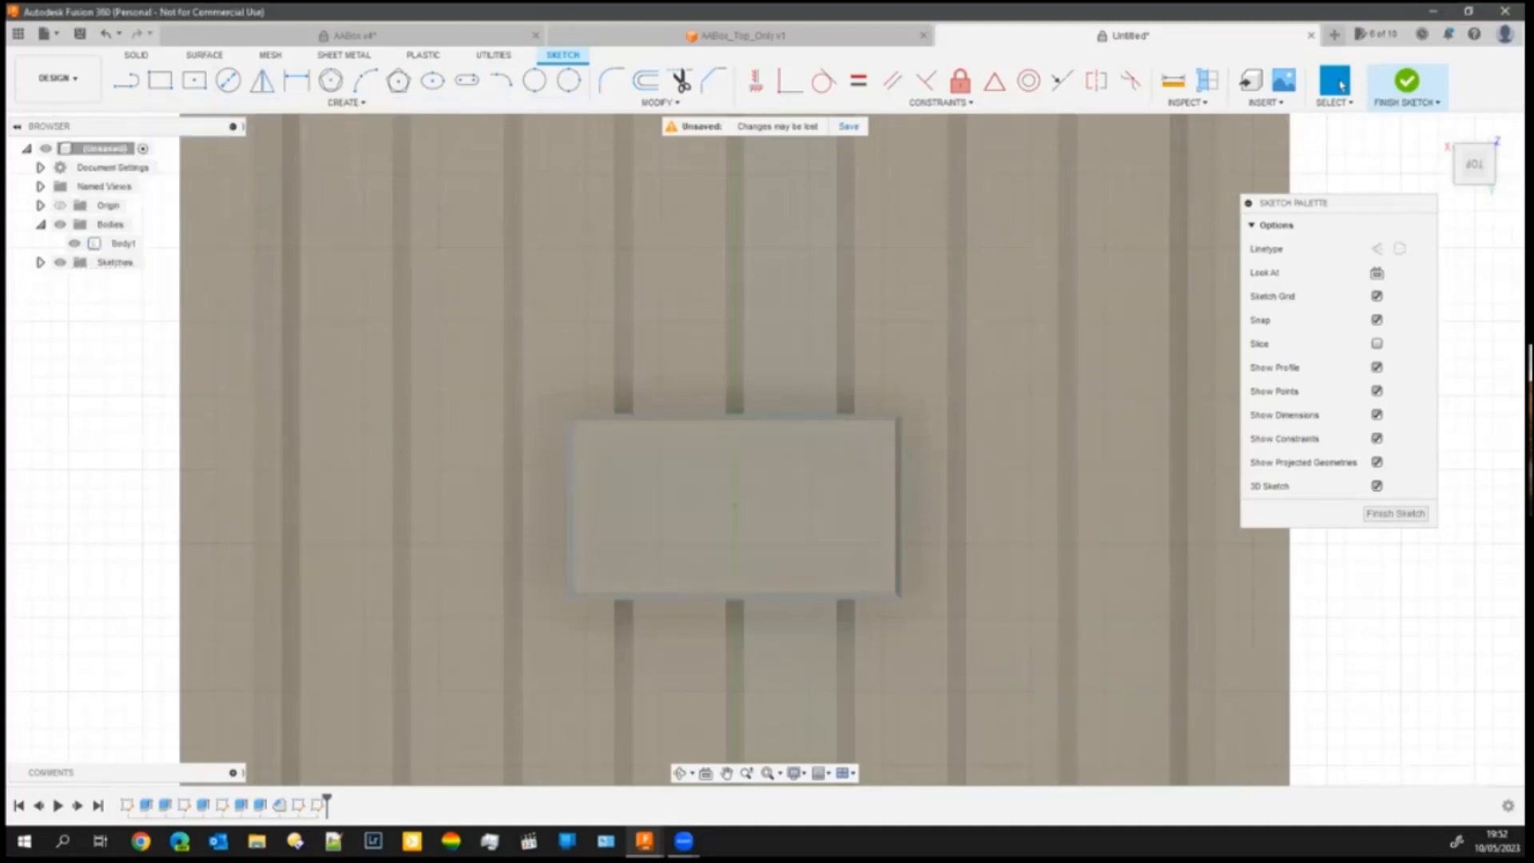
- Add the sketch text "125" in a rectangular text frame inside the recessed plate on the panel
left_click(743, 563)
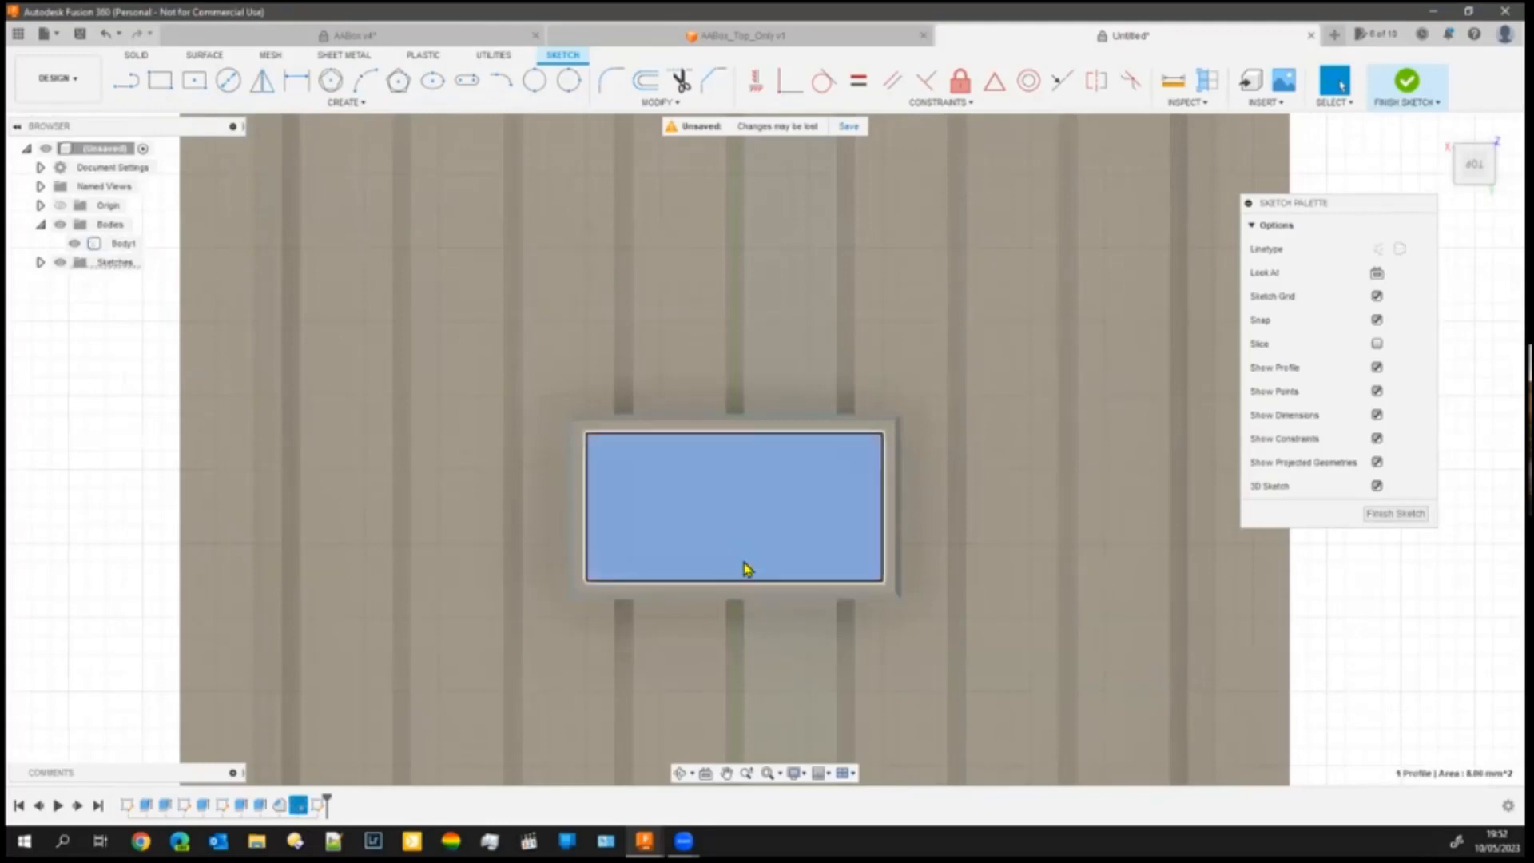
left_click(314, 111)
left_click(160, 276)
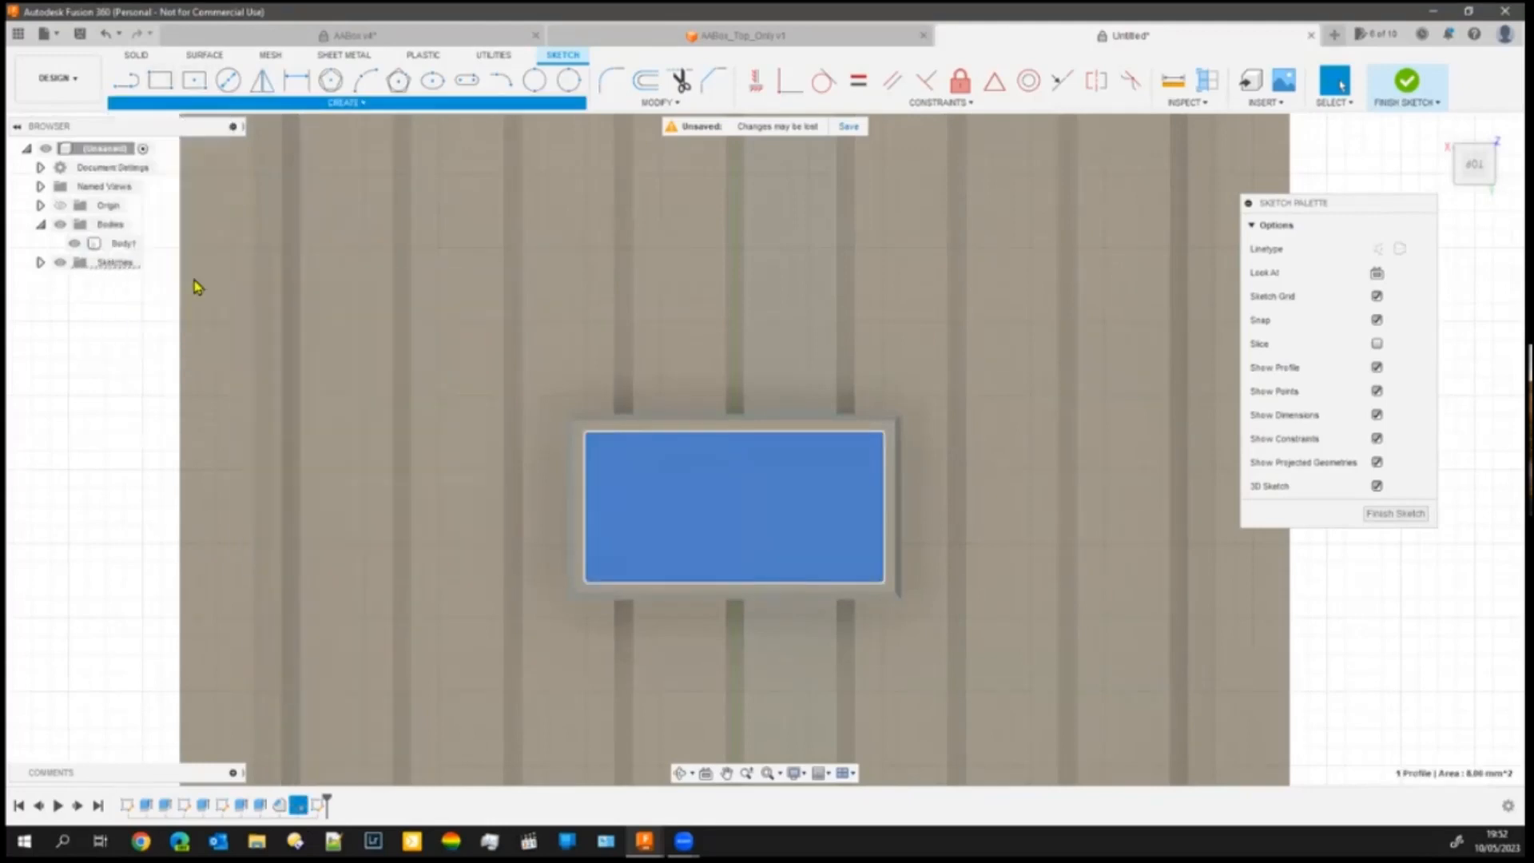
left_click(624, 453)
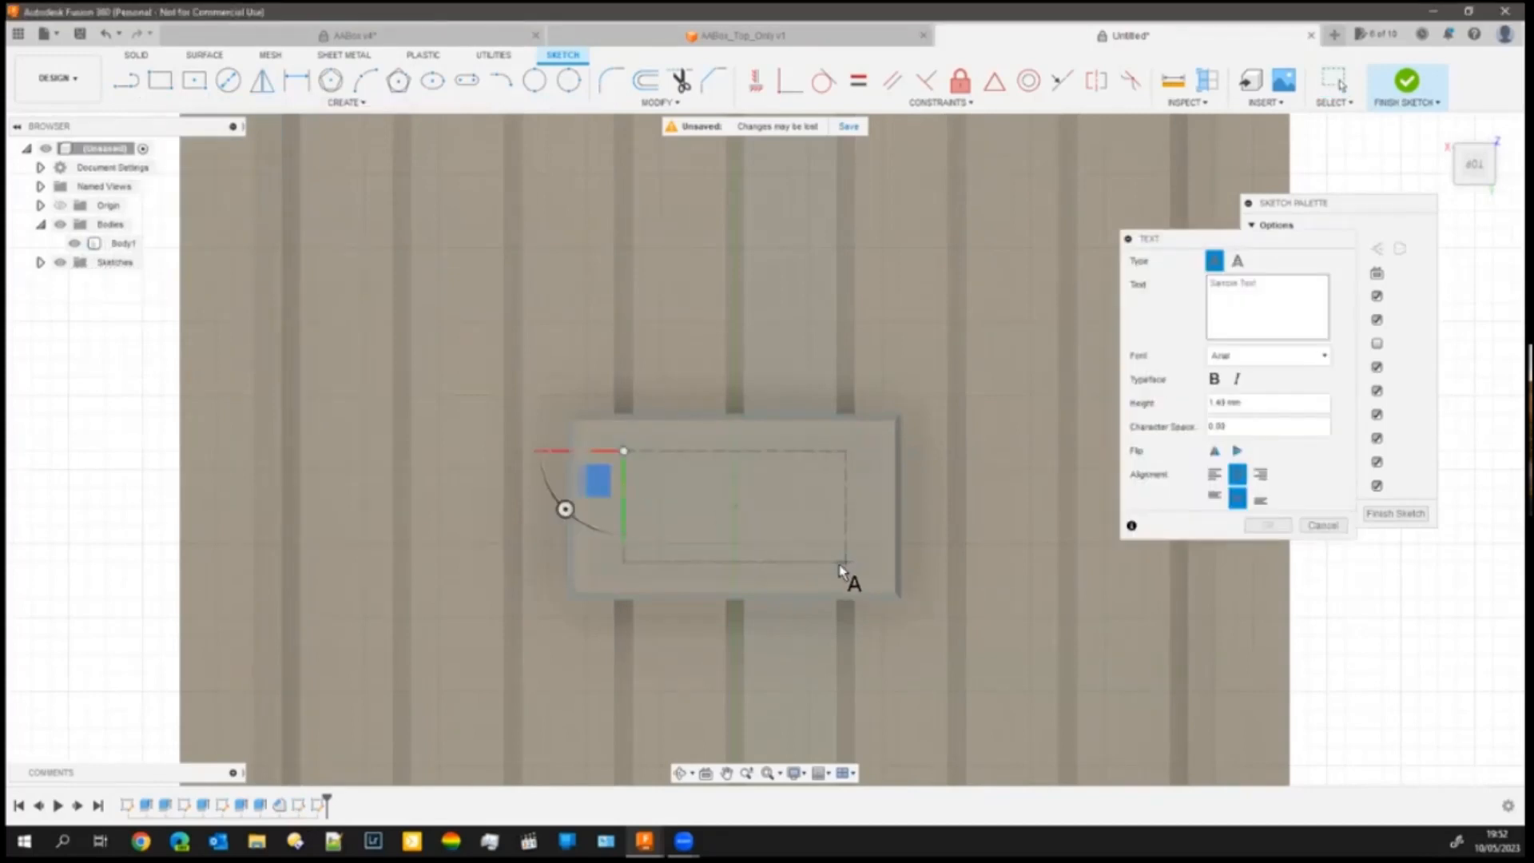
left_click(1219, 290)
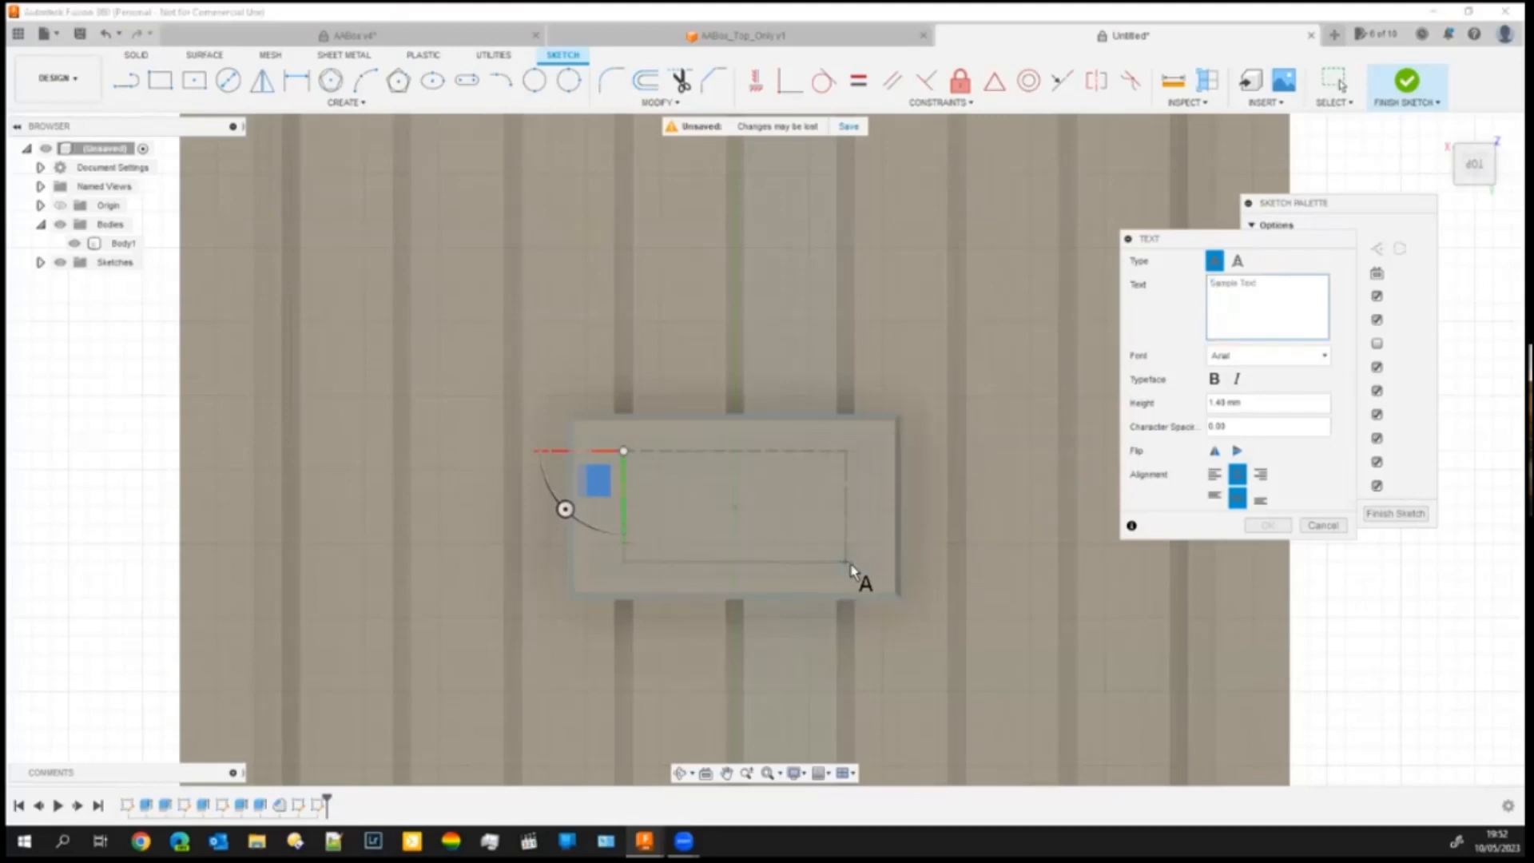
left_click(852, 562)
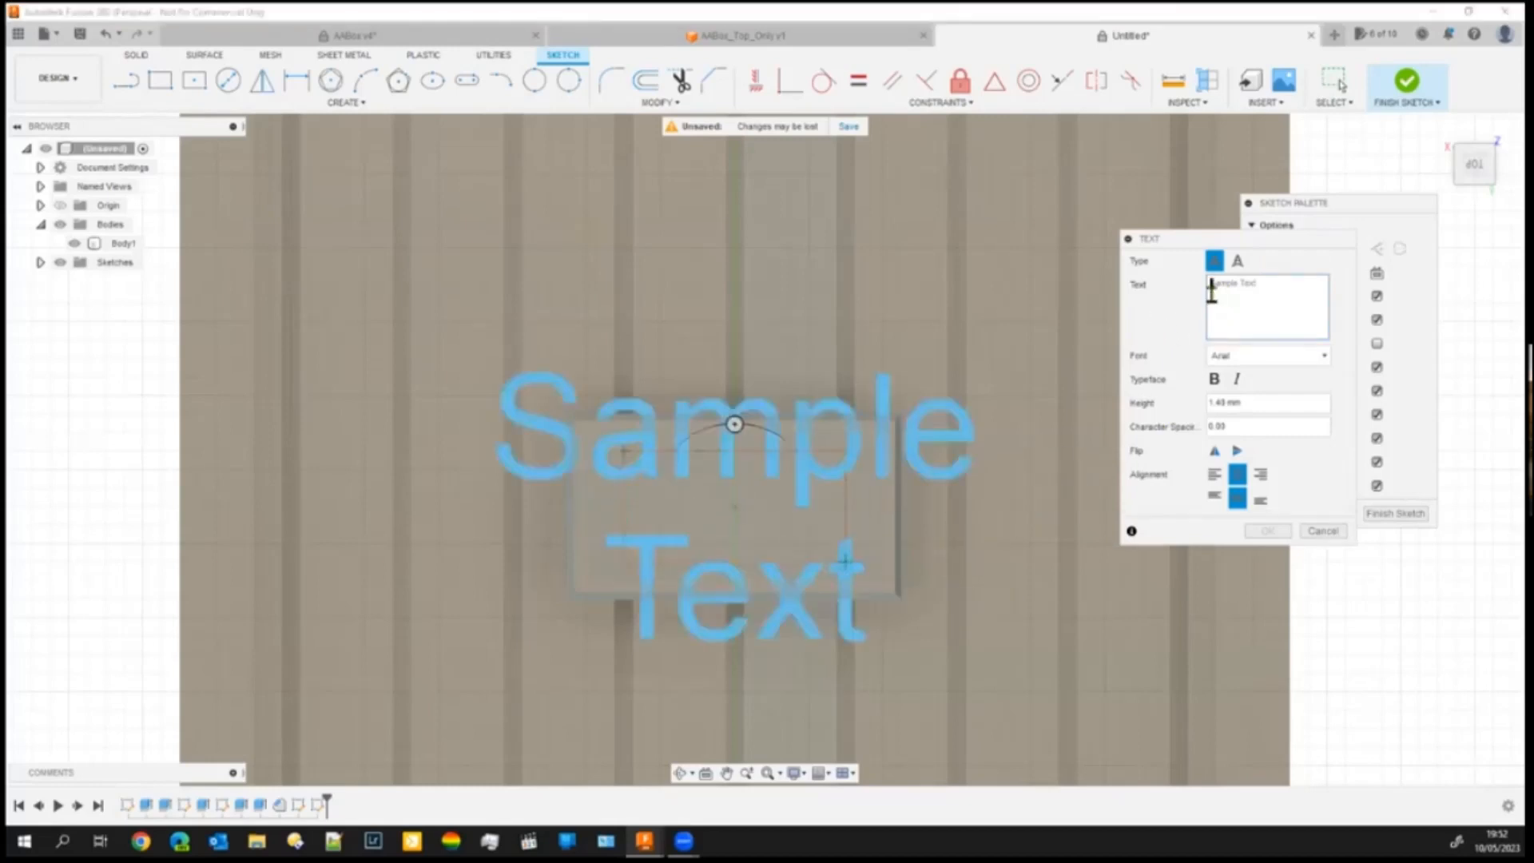
type("125")
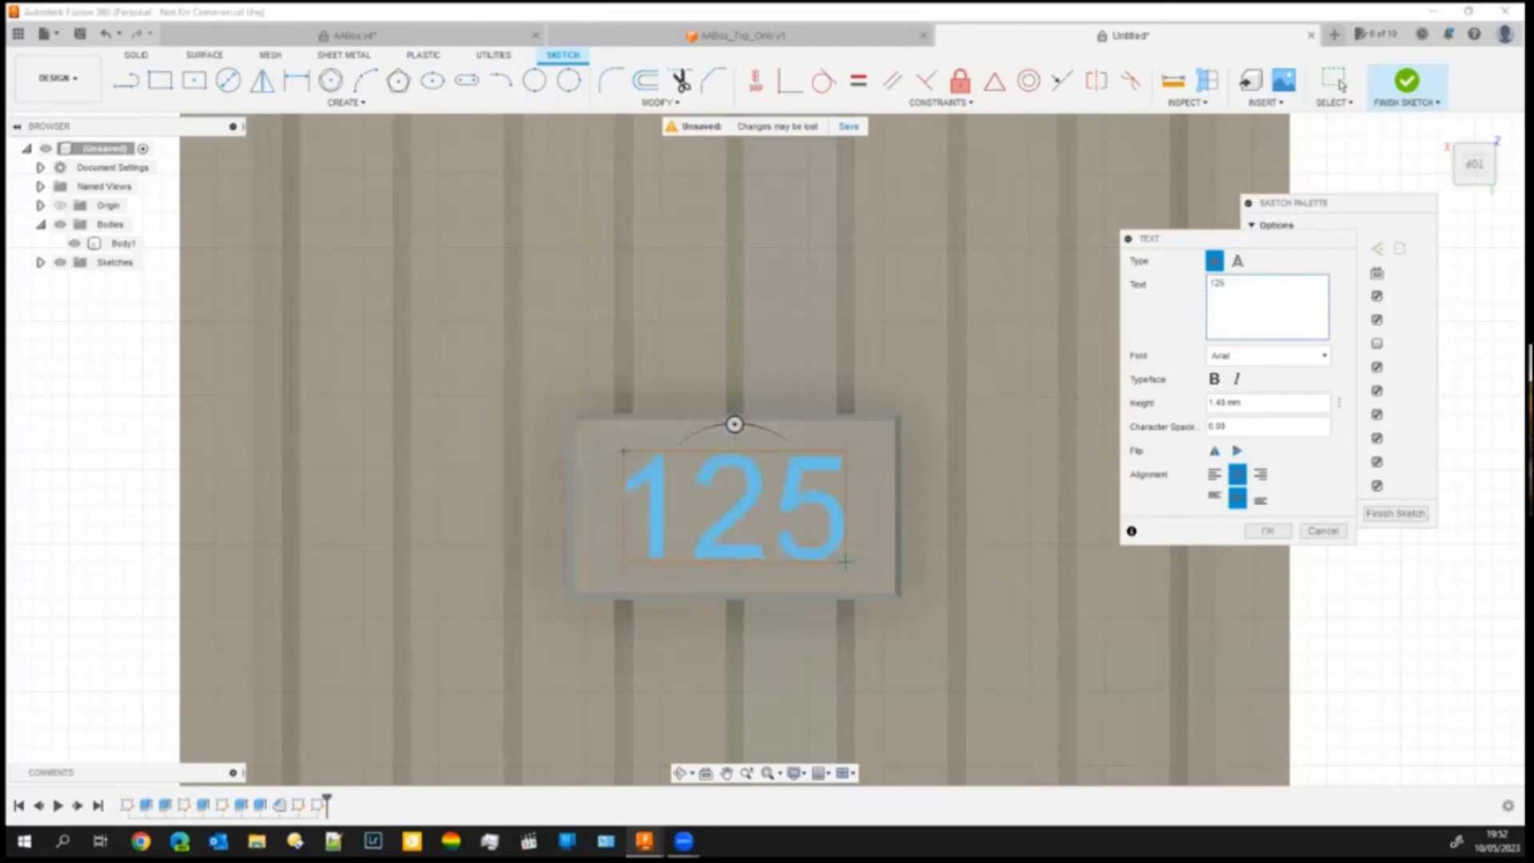
key("Return")
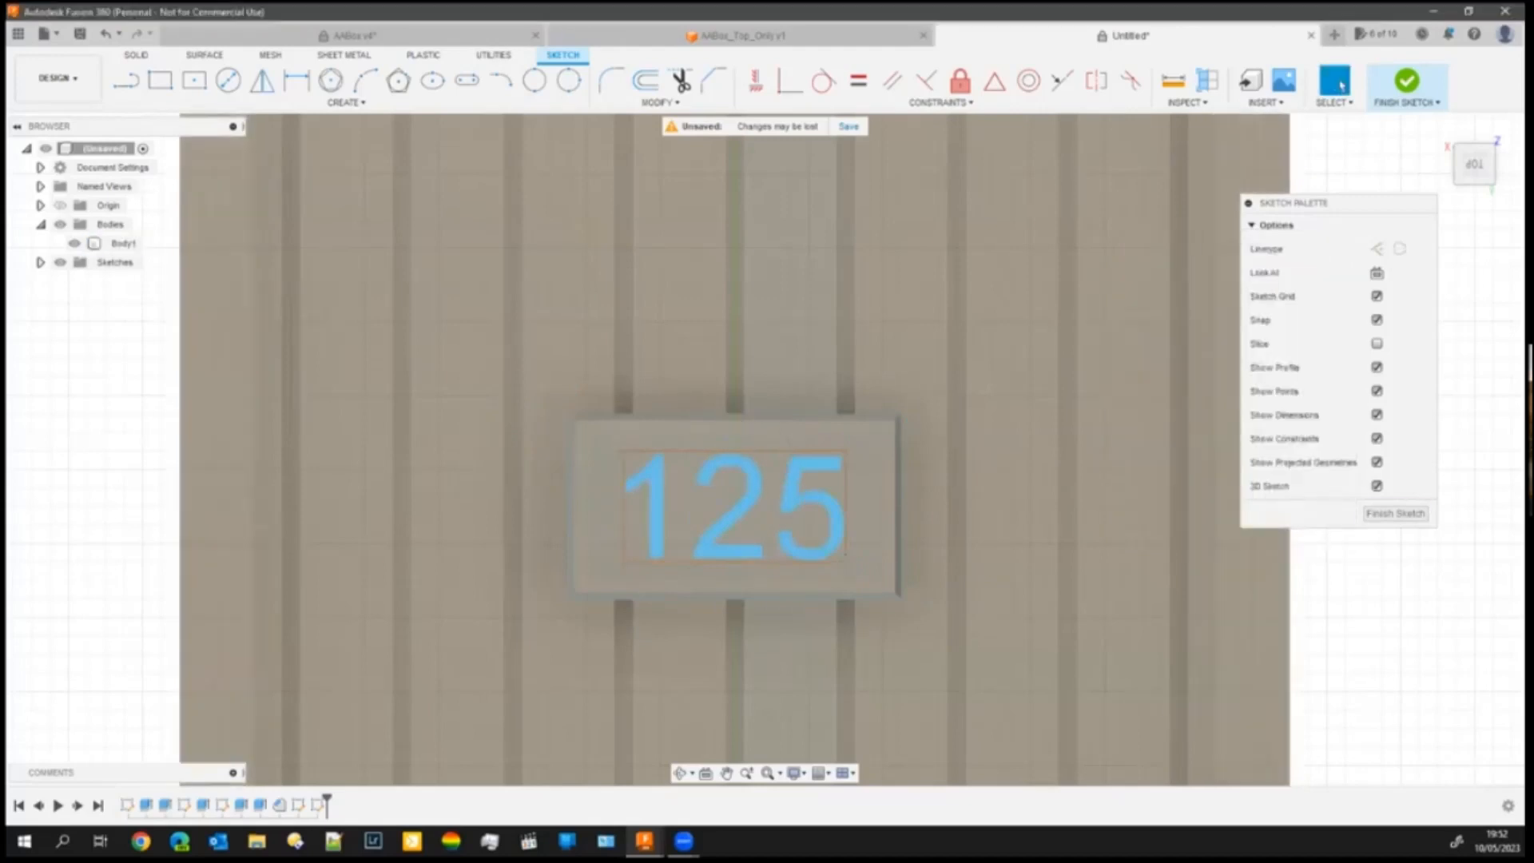
- Finish the sketch and extrude the "125" text 0.25 mm, joined to the plate
left_click(1406, 80)
middle_click_drag(137, 679, 160, 700, "shift")
key("Escape")
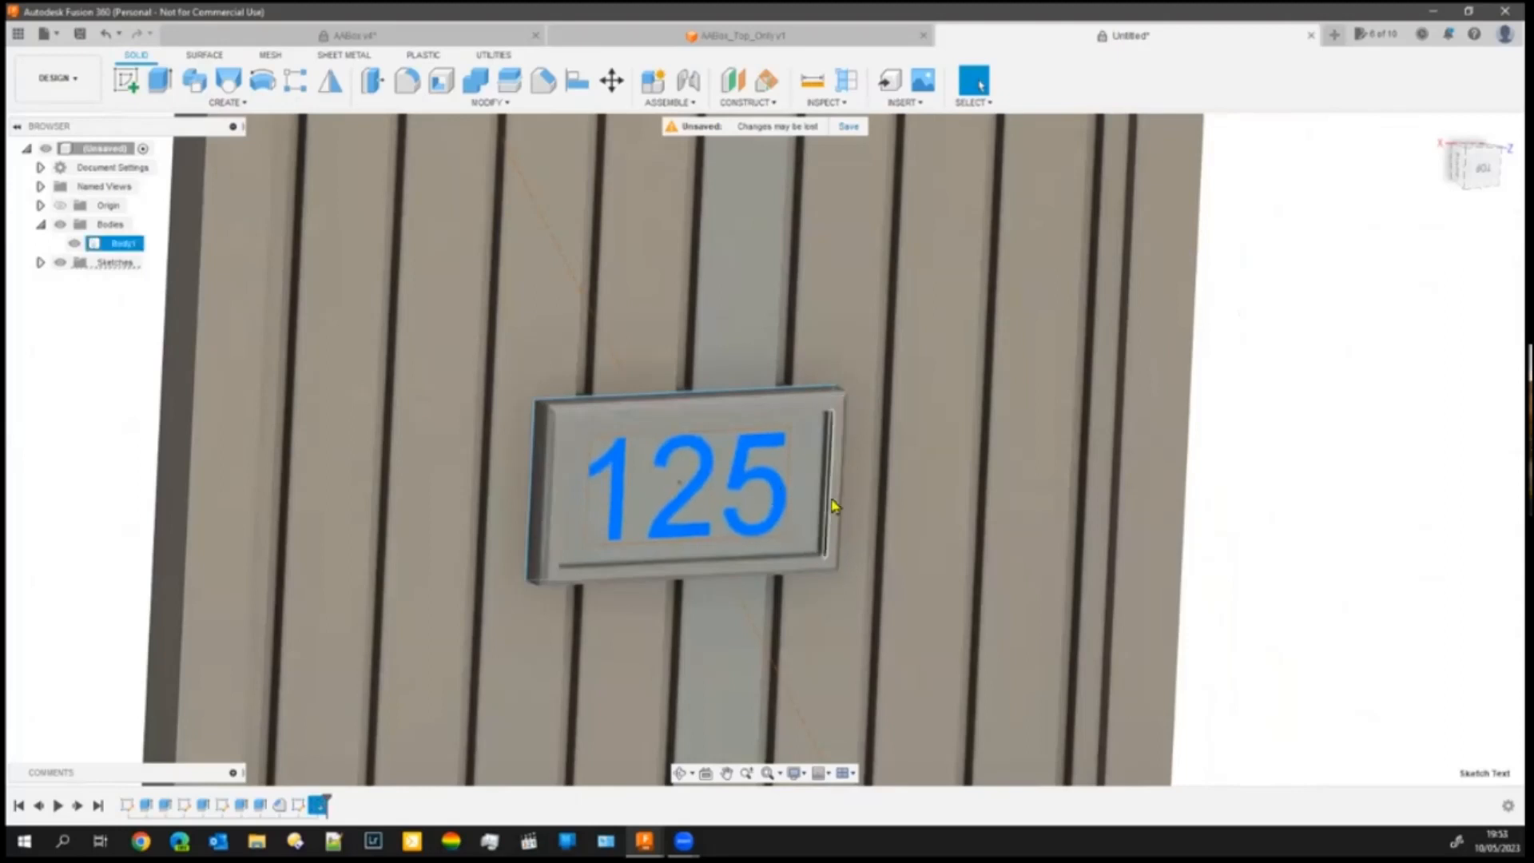
left_click(159, 82)
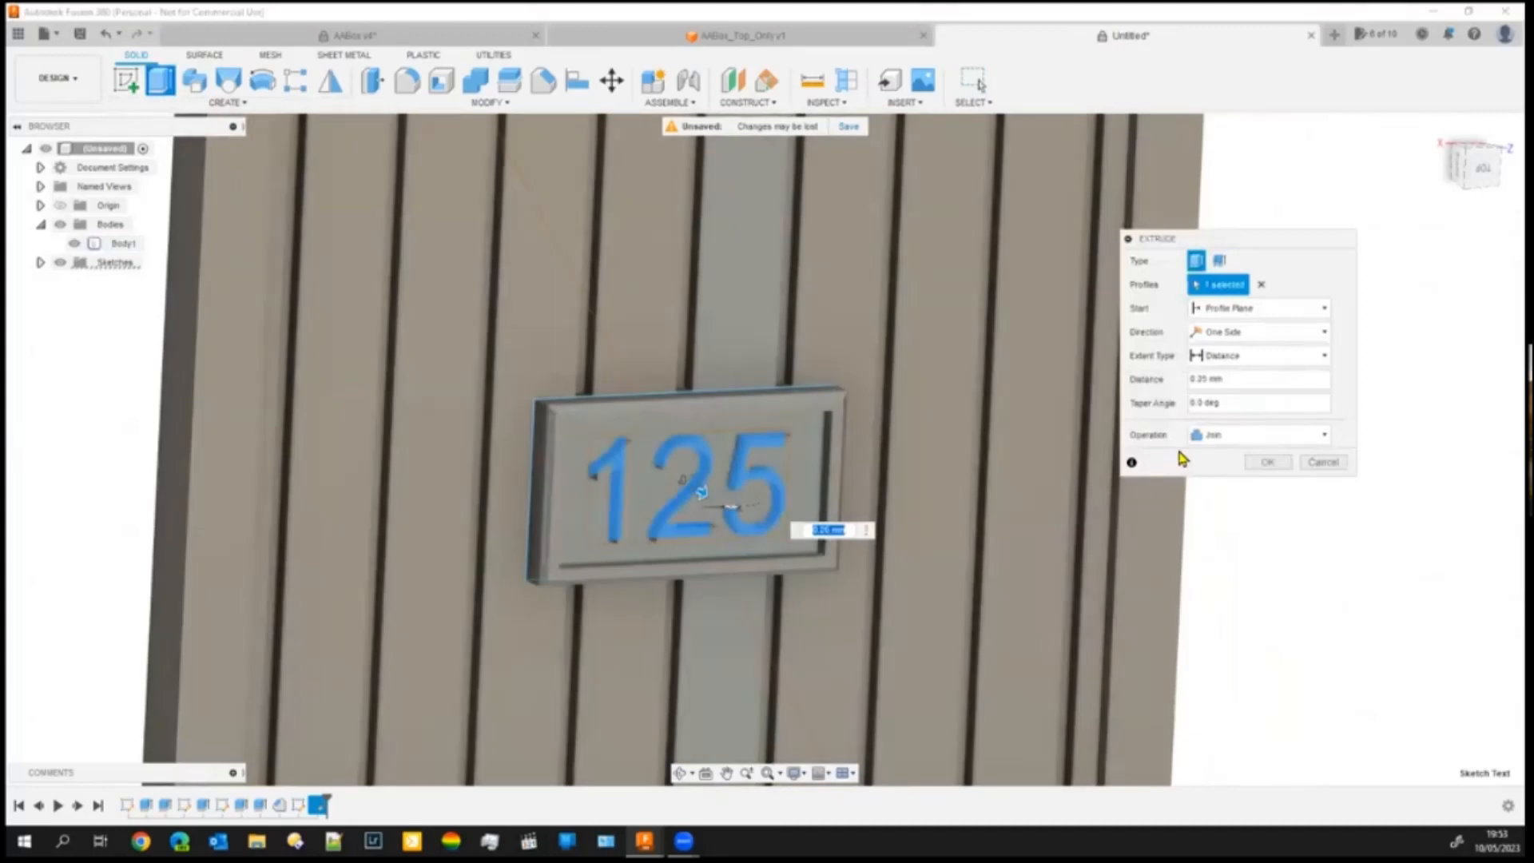
left_click(1268, 462)
- Create a full circular pattern of the wall body around the vertical Y axis with a quantity of 4
scroll(1216, 573, "down", 5)
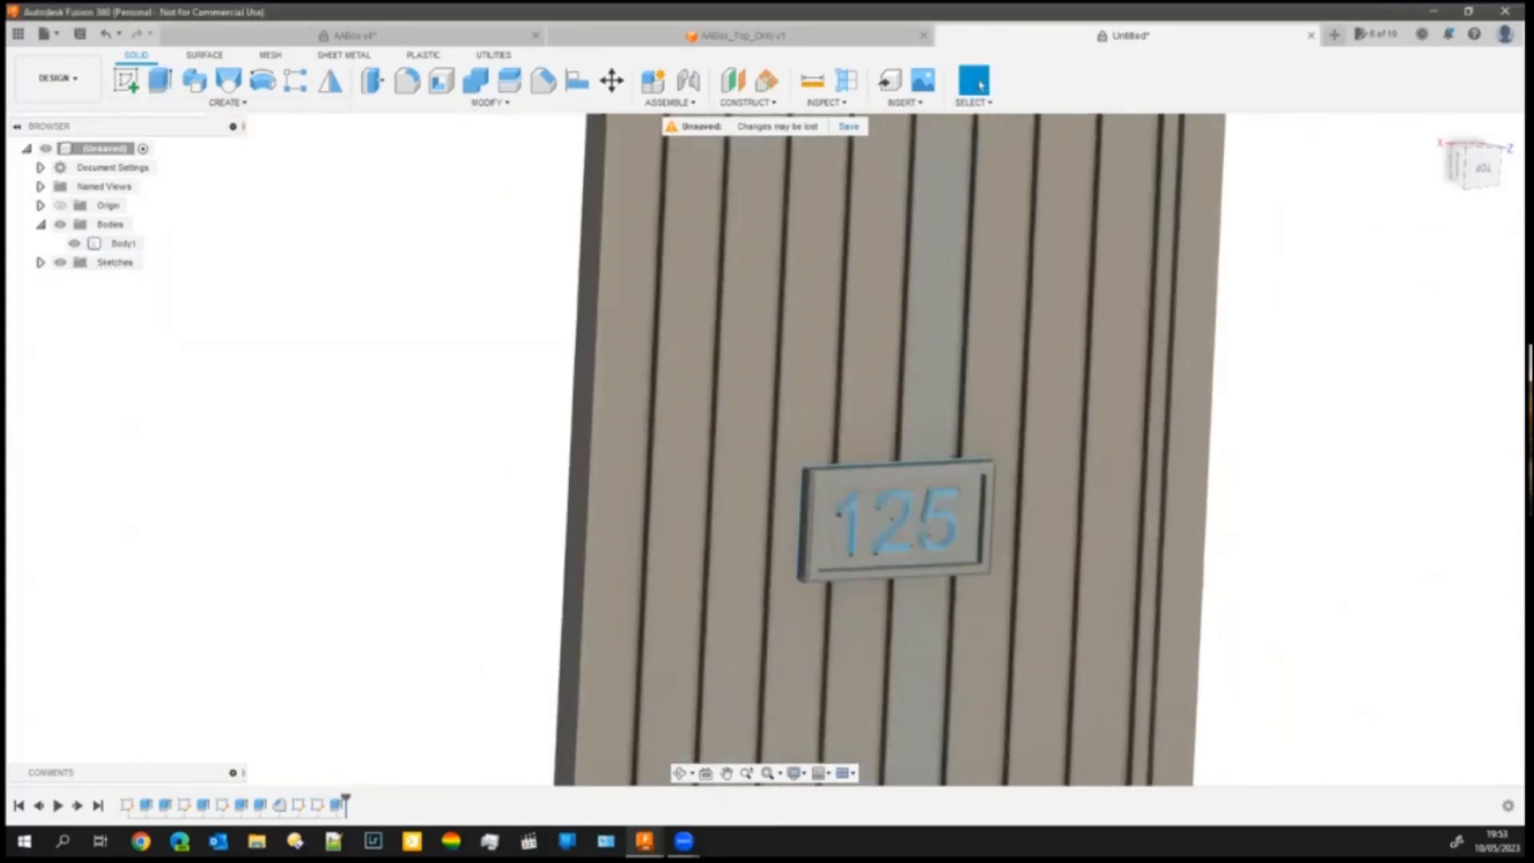
scroll(1143, 644, "down", 2)
middle_click_drag(1143, 644, 1052, 511, "shift")
scroll(987, 350, "down", 1)
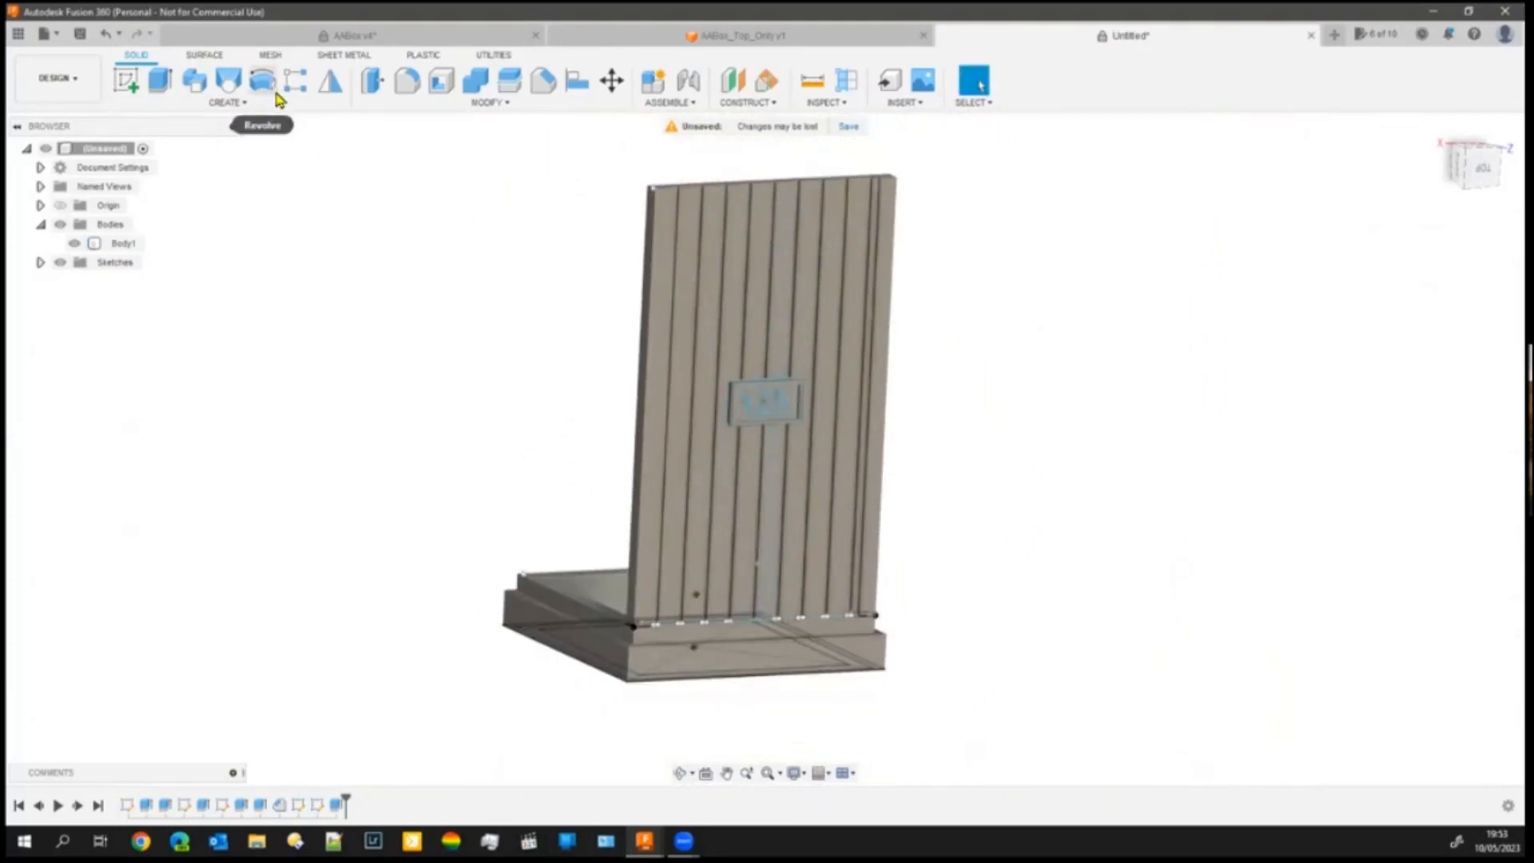
left_click(227, 102)
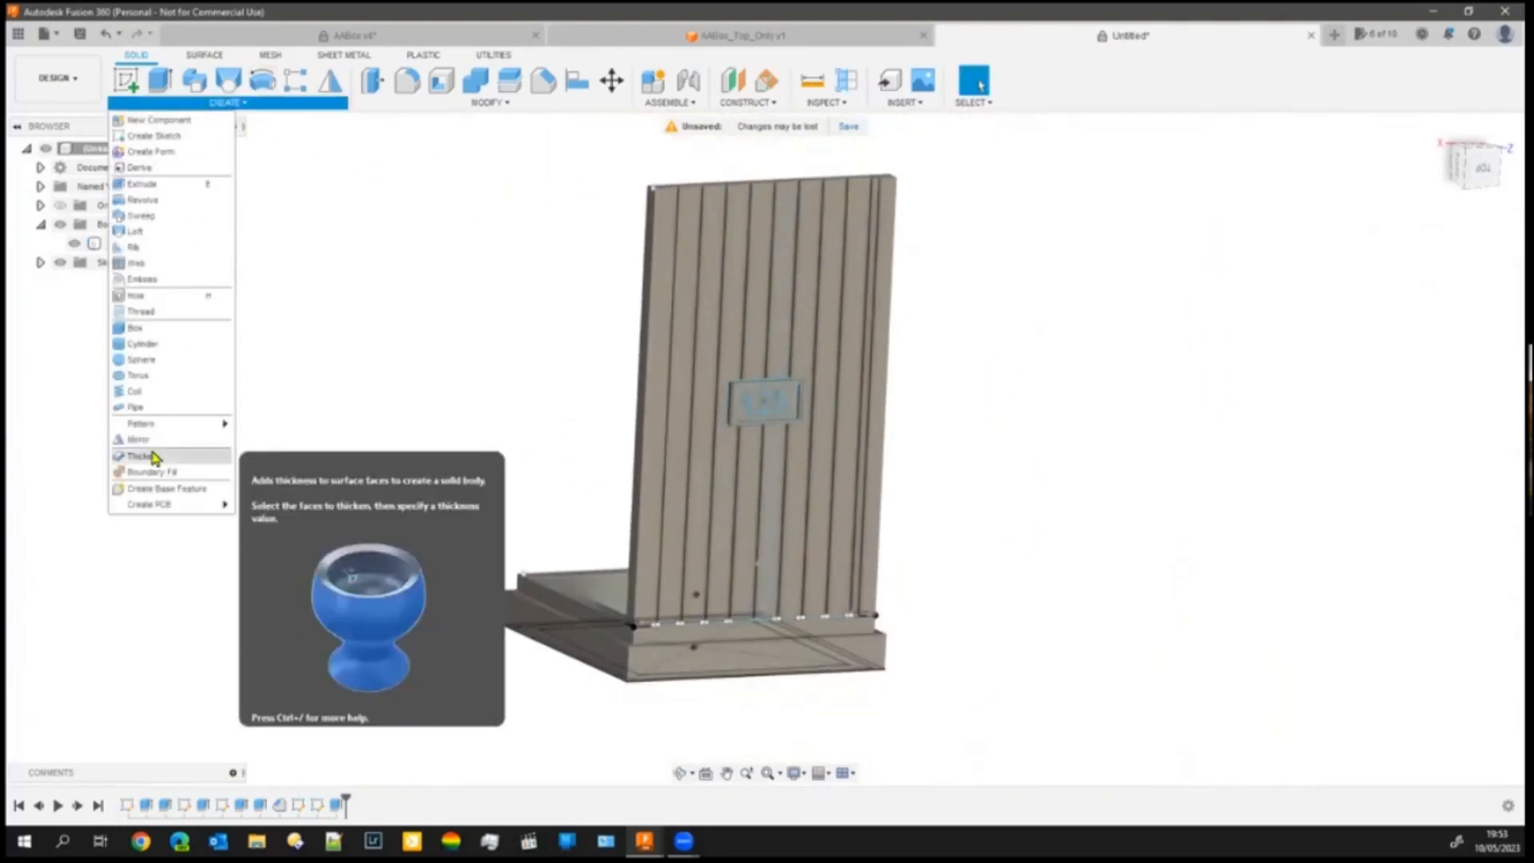
mouse_move(166, 424)
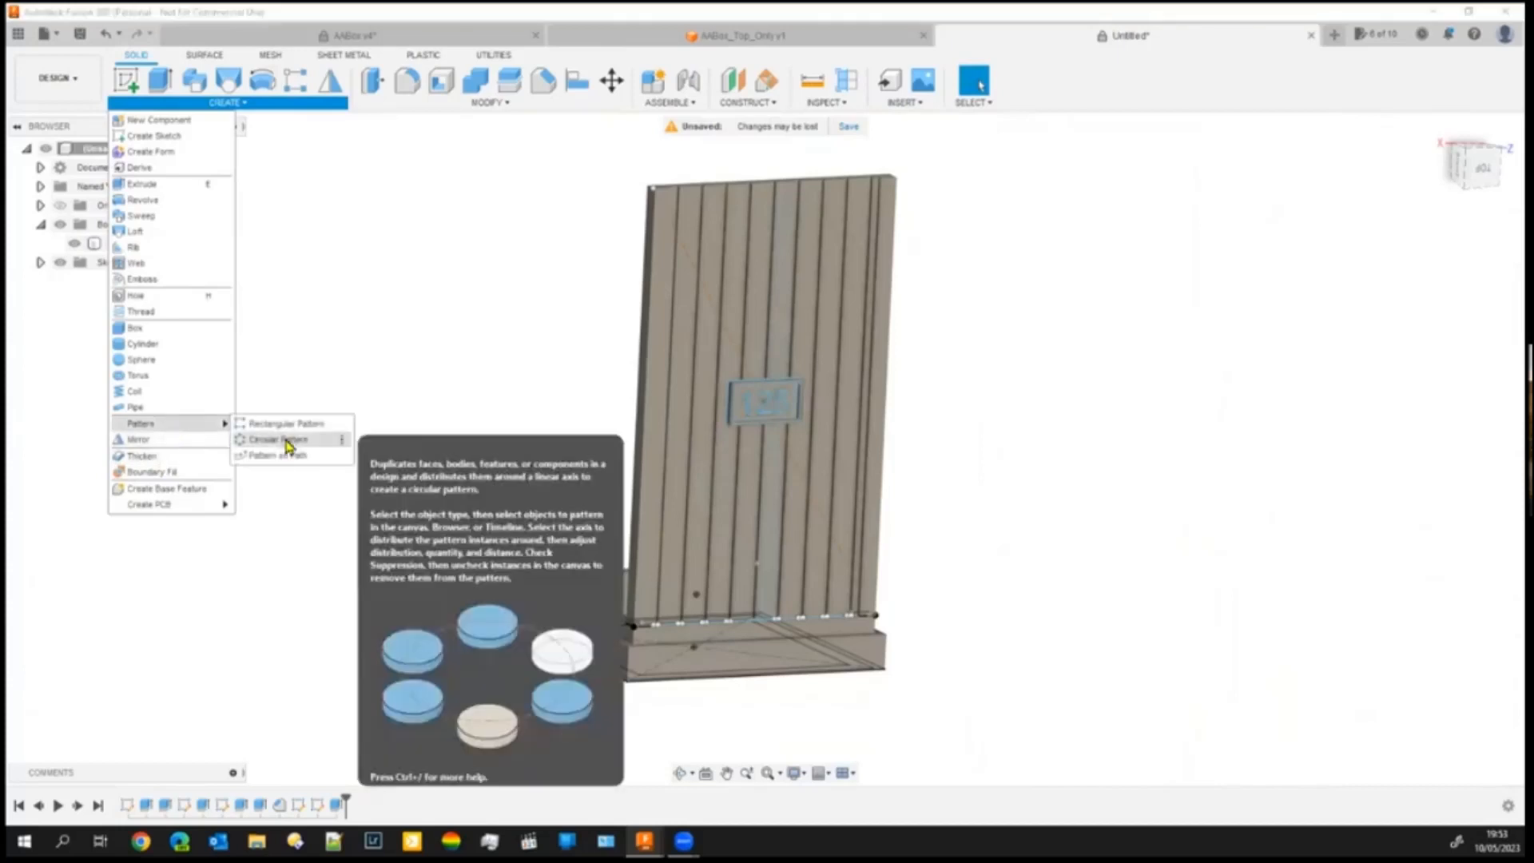
left_click(278, 440)
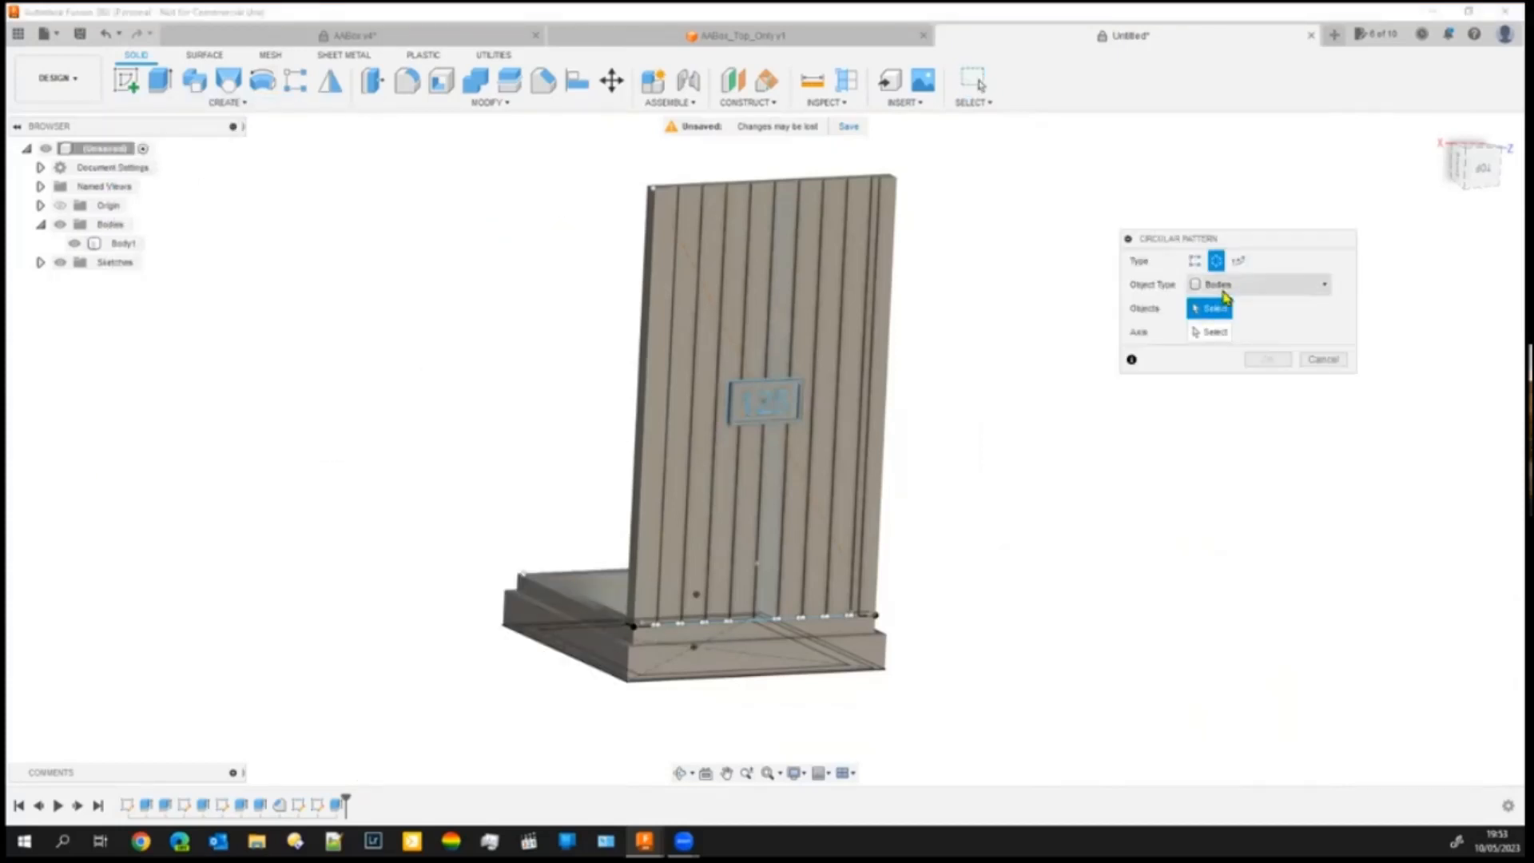
left_click(1258, 285)
left_click(815, 320)
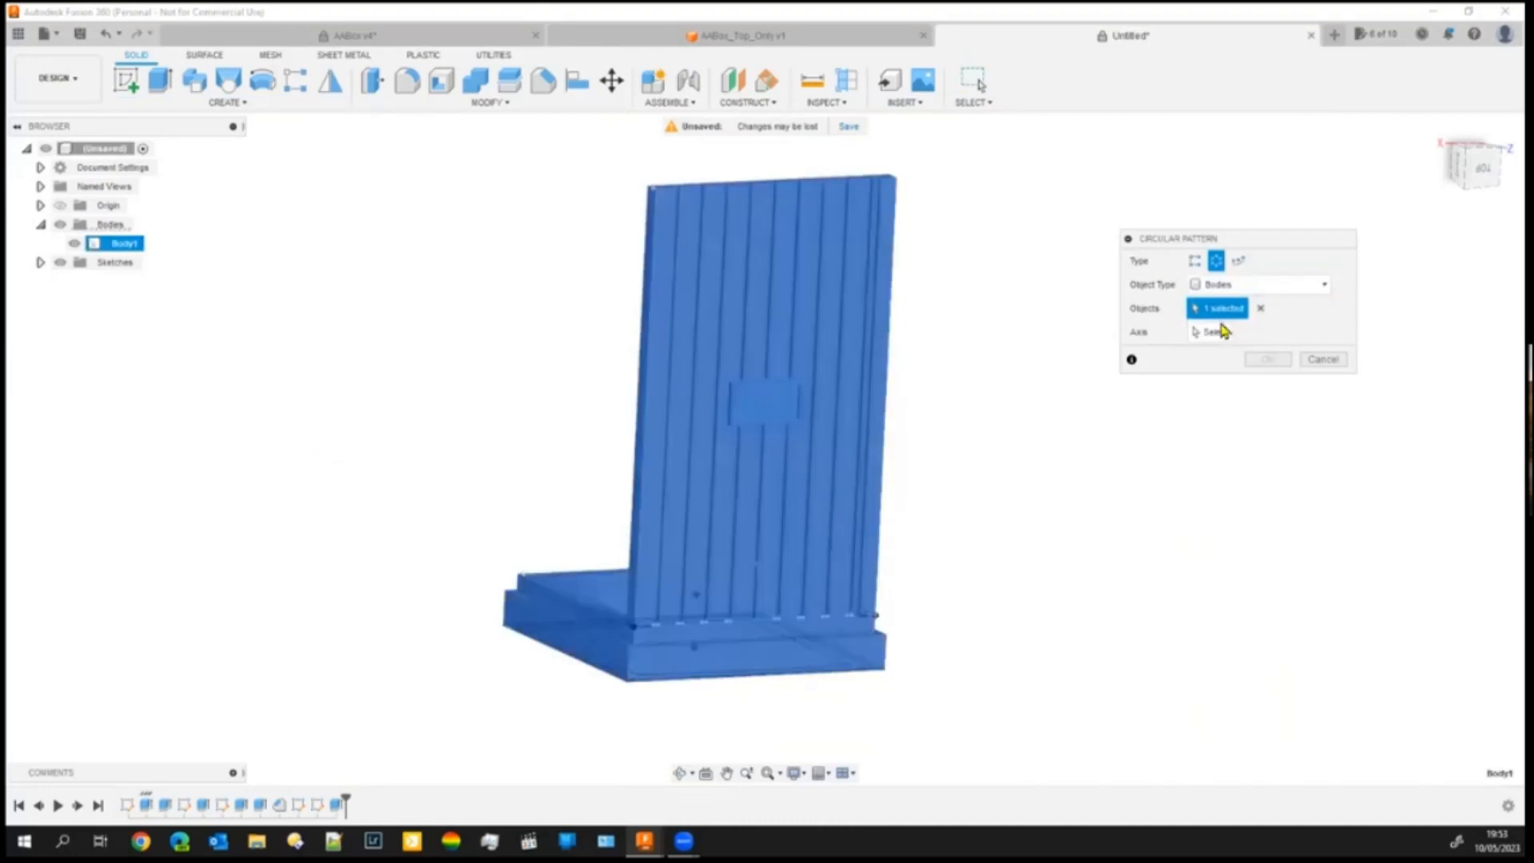
left_click(1211, 331)
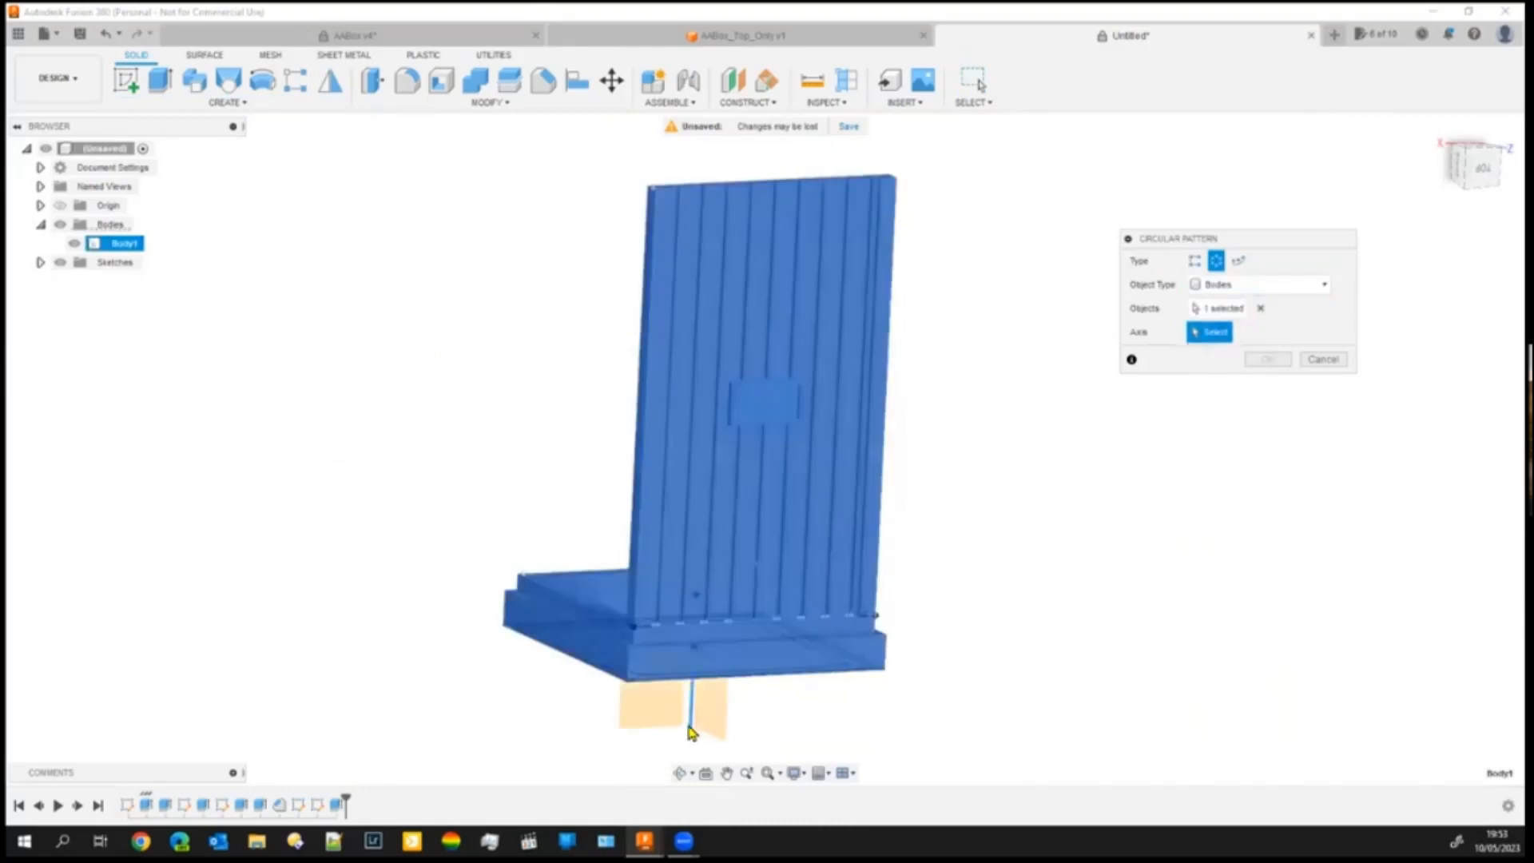
left_click(691, 730)
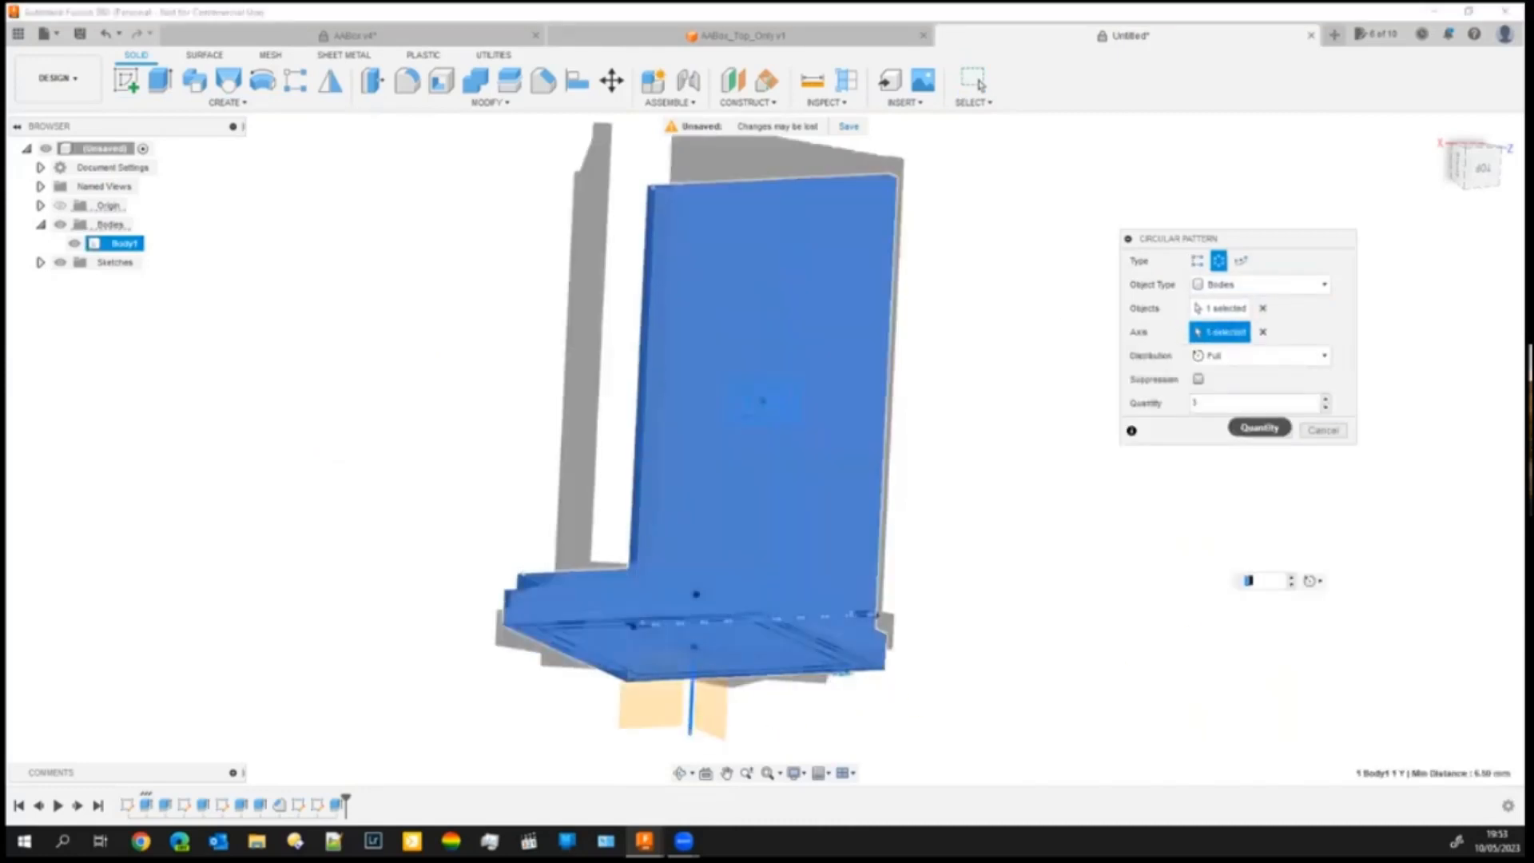
type("4")
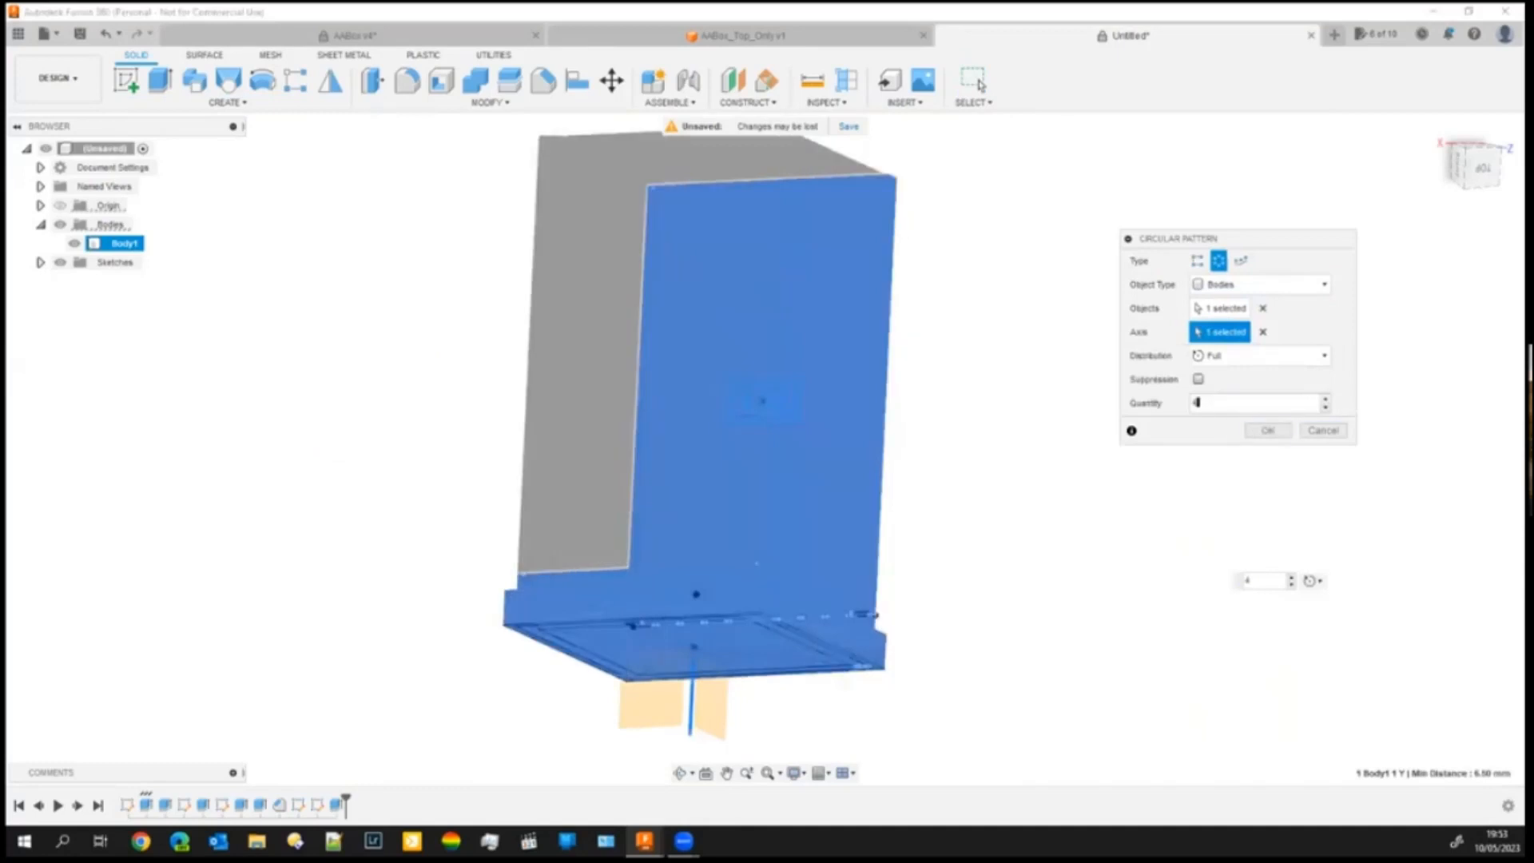
key("Return")
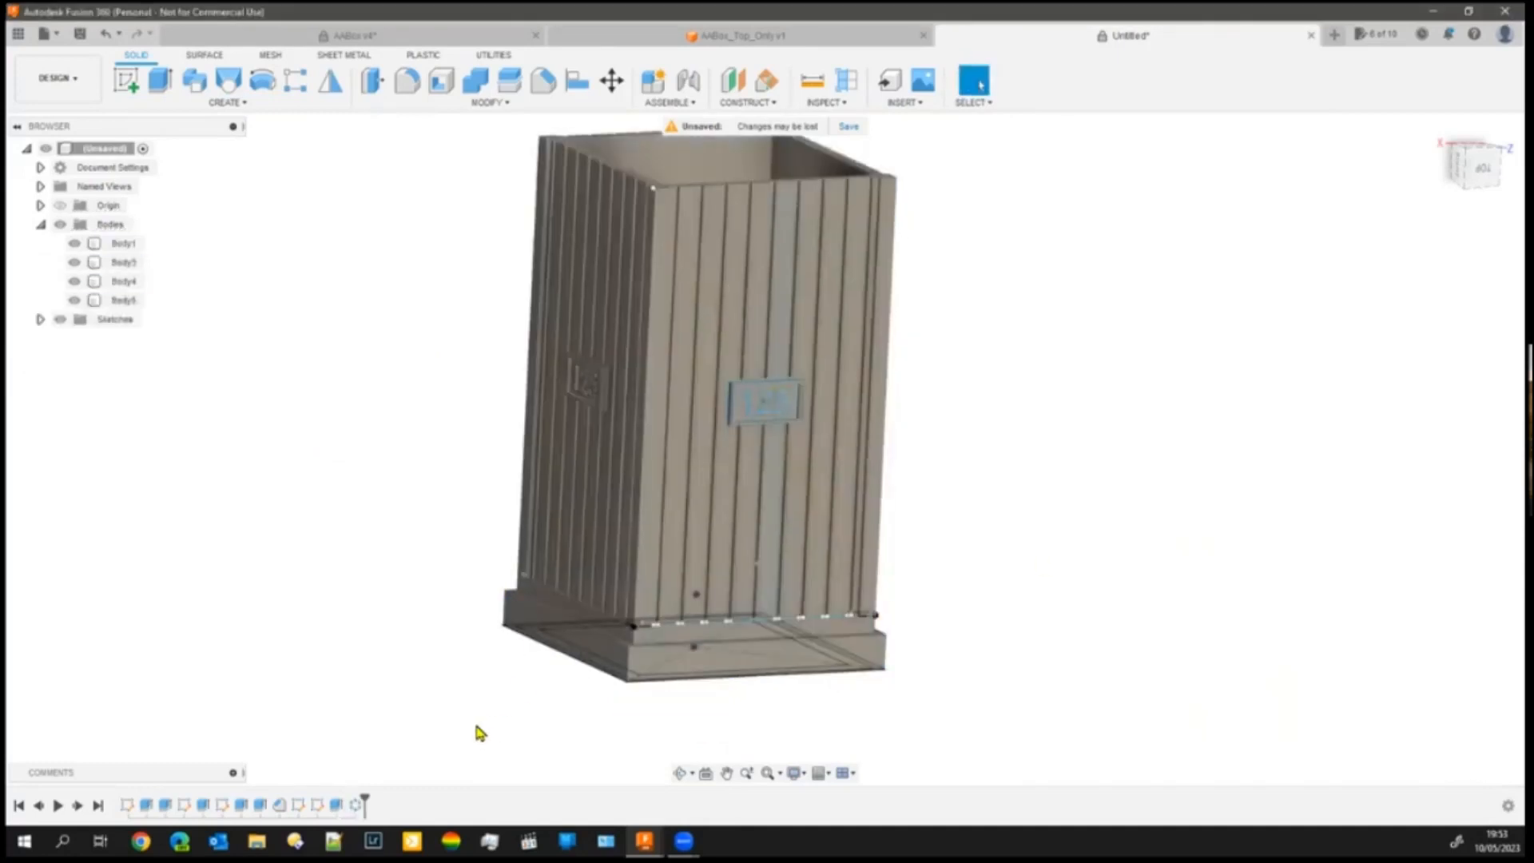
- Hide all the sketches so that only the four patterned bodies are shown
middle_click_drag(424, 756, 564, 763, "shift")
left_click(1469, 166)
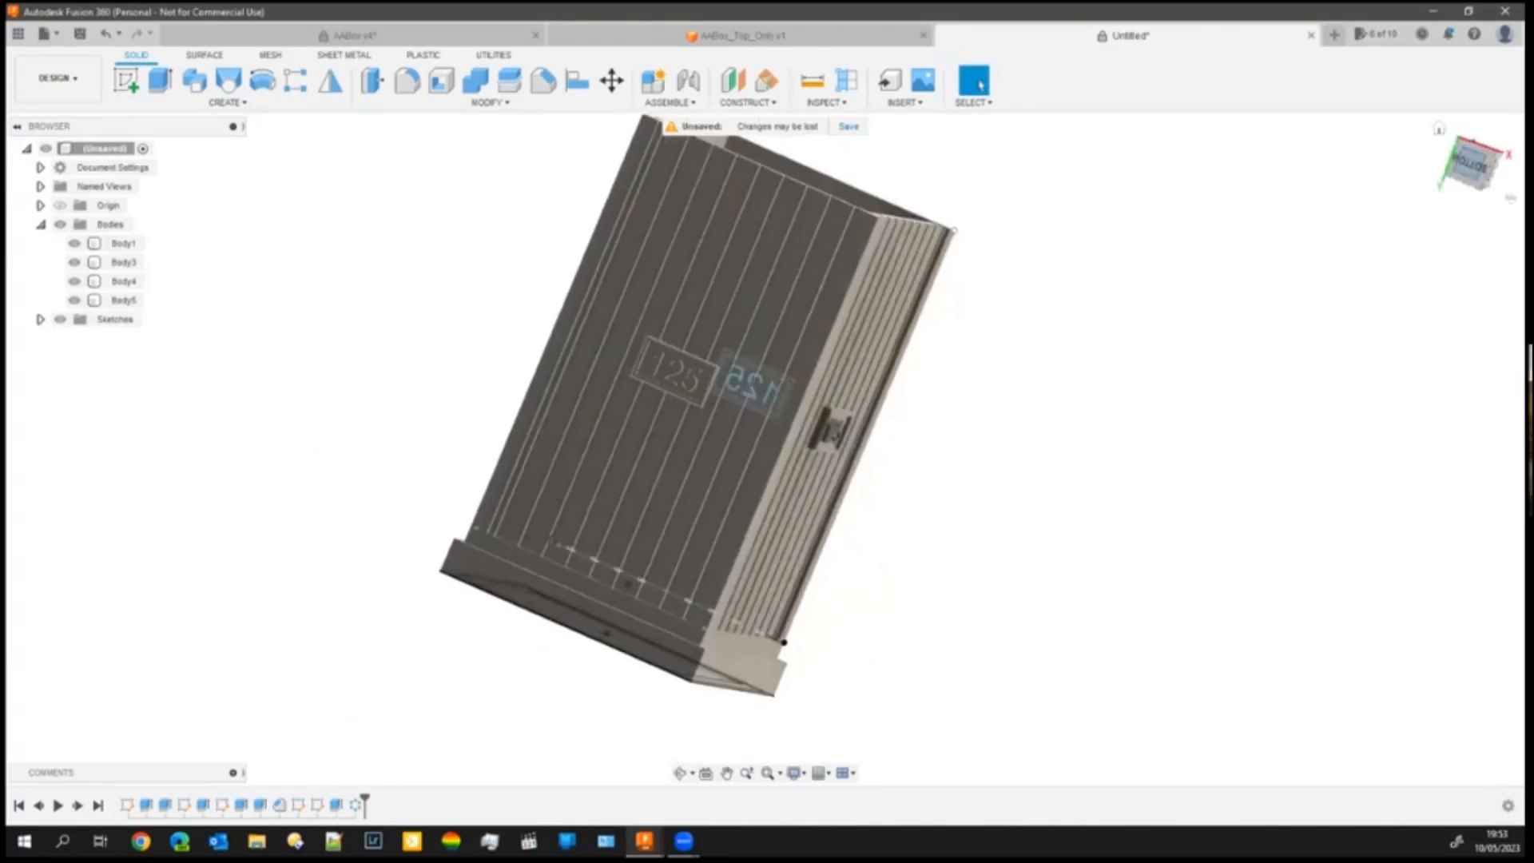
middle_click_drag(1106, 318, 1092, 359)
mouse_move(1027, 504)
middle_mouse_down("shift")
mouse_move(949, 514)
mouse_move(1023, 505)
middle_mouse_up("shift")
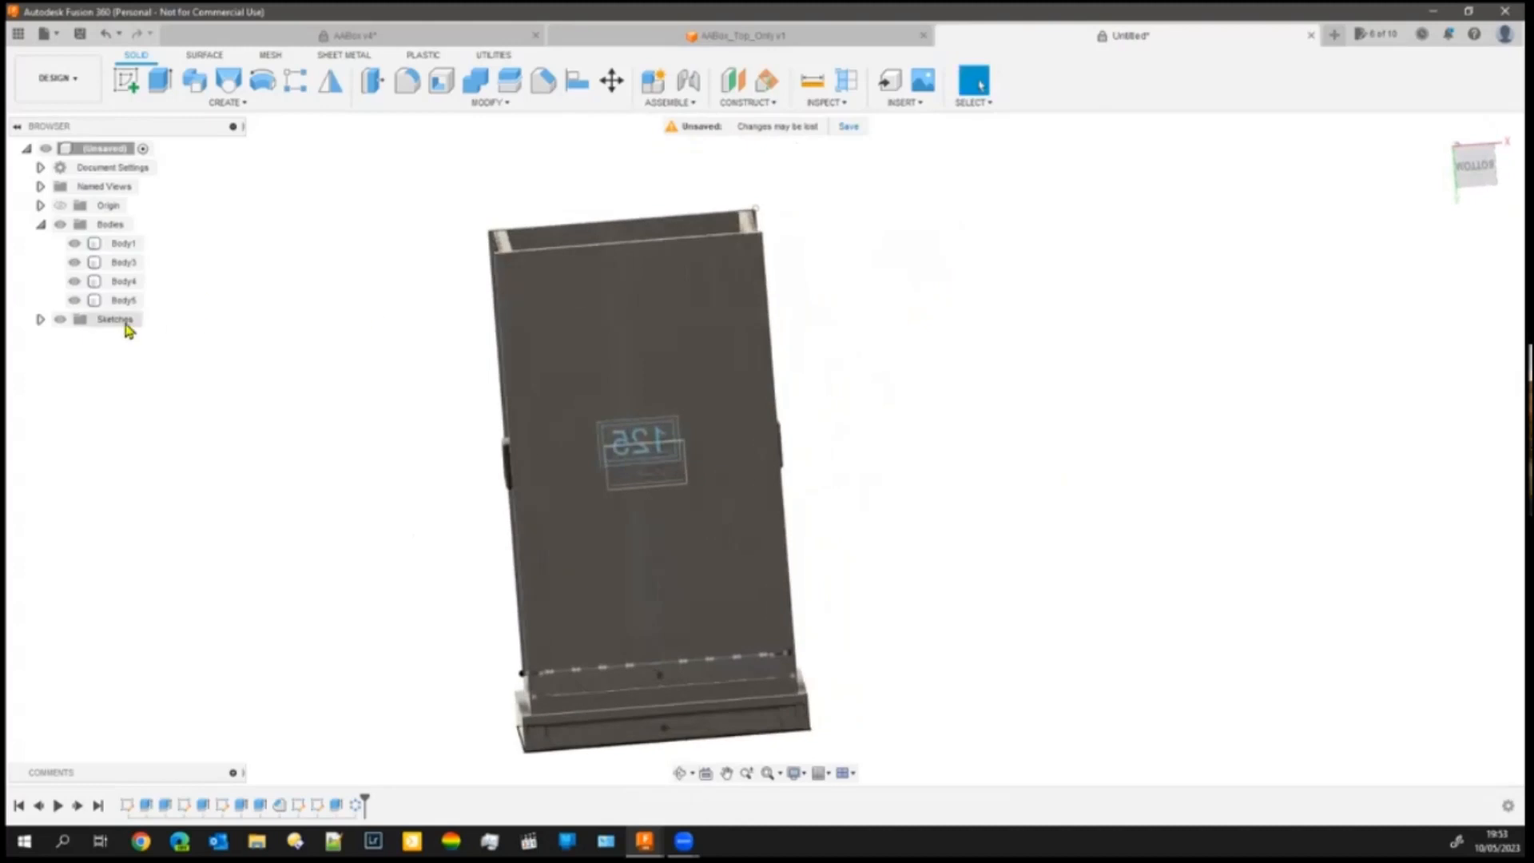
left_click(67, 321)
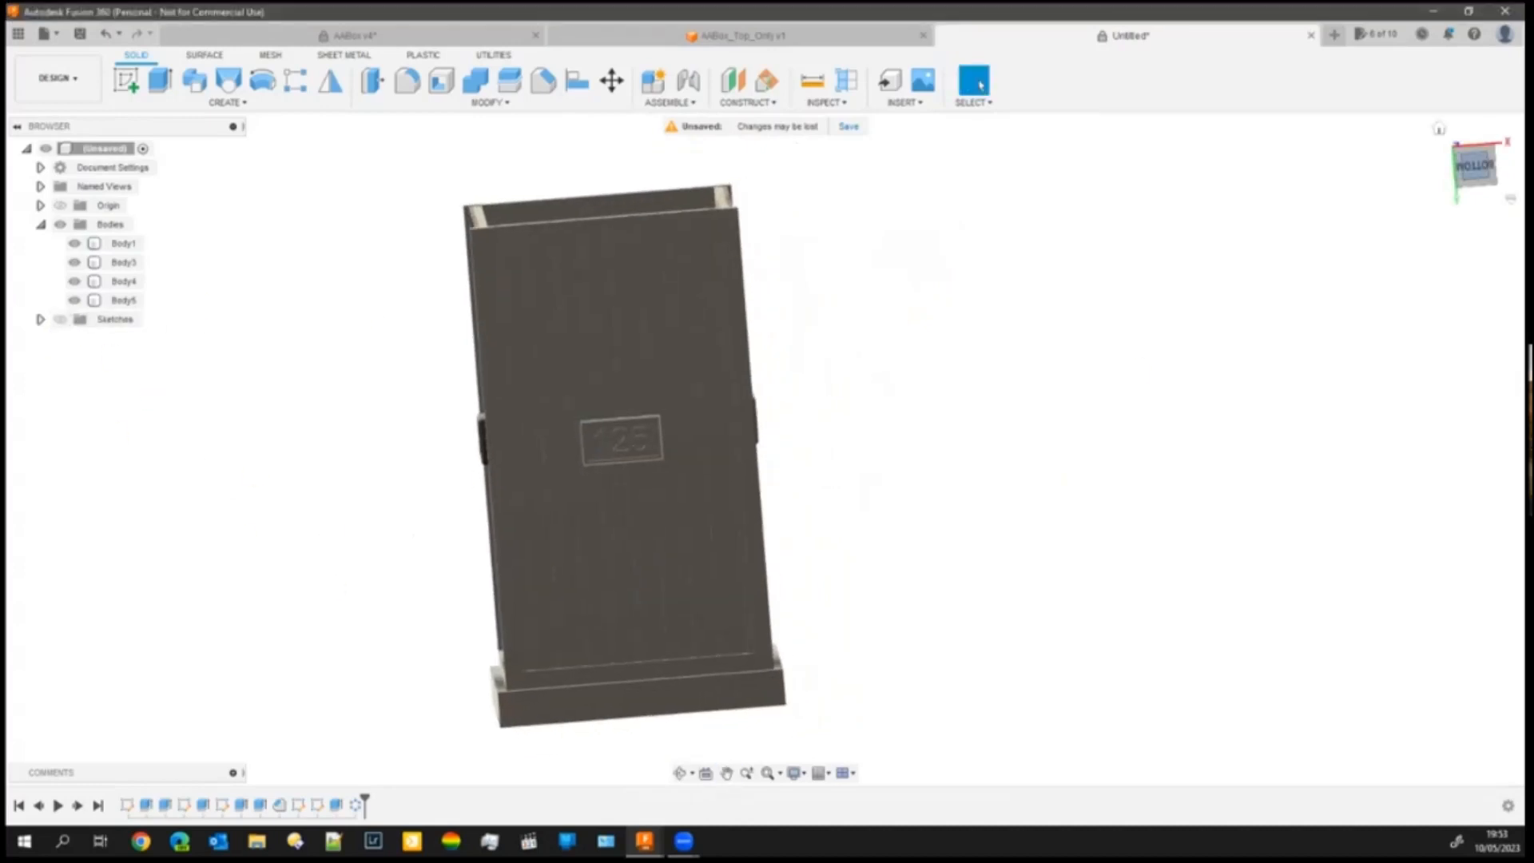
- Start an extrusion of one wall's large inner face, pulled about 2.13 mm into the box with the Join operation
left_click(1474, 166)
key("F6")
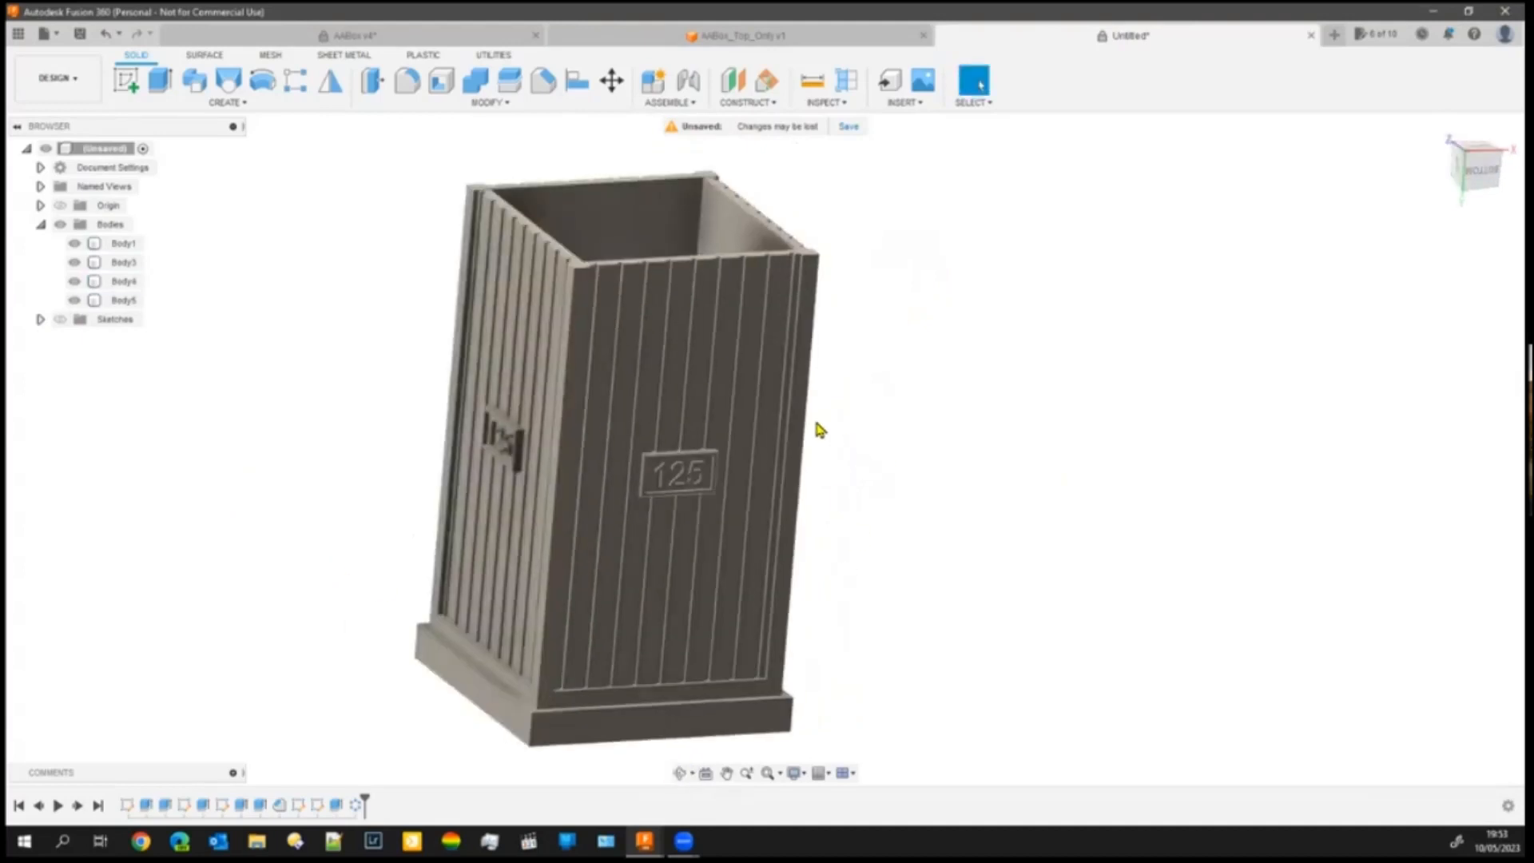
scroll(689, 348, "up", 3)
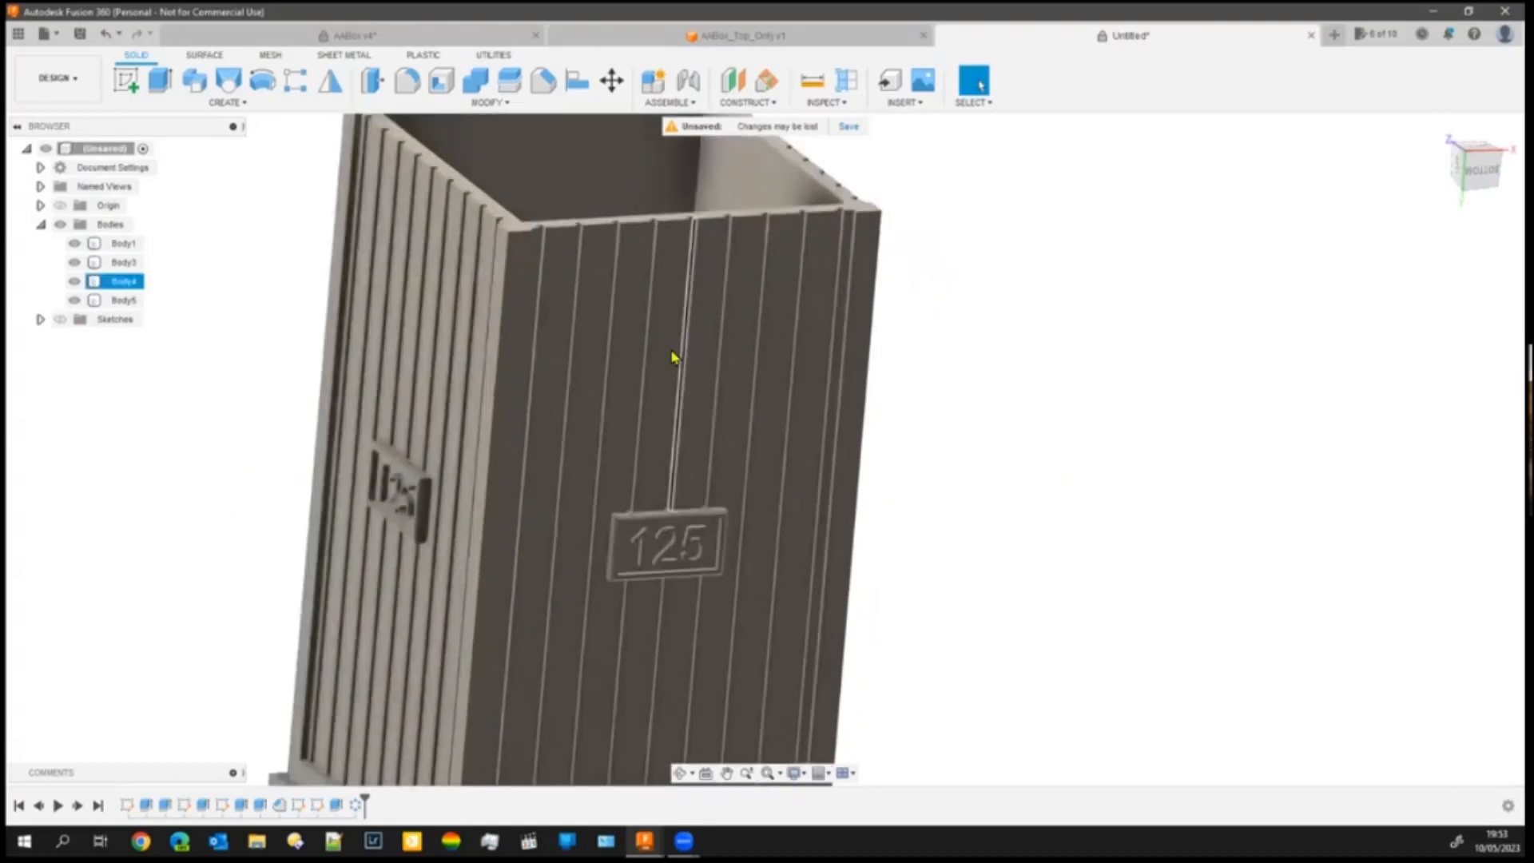
middle_click_drag(935, 435, 1007, 524, "shift")
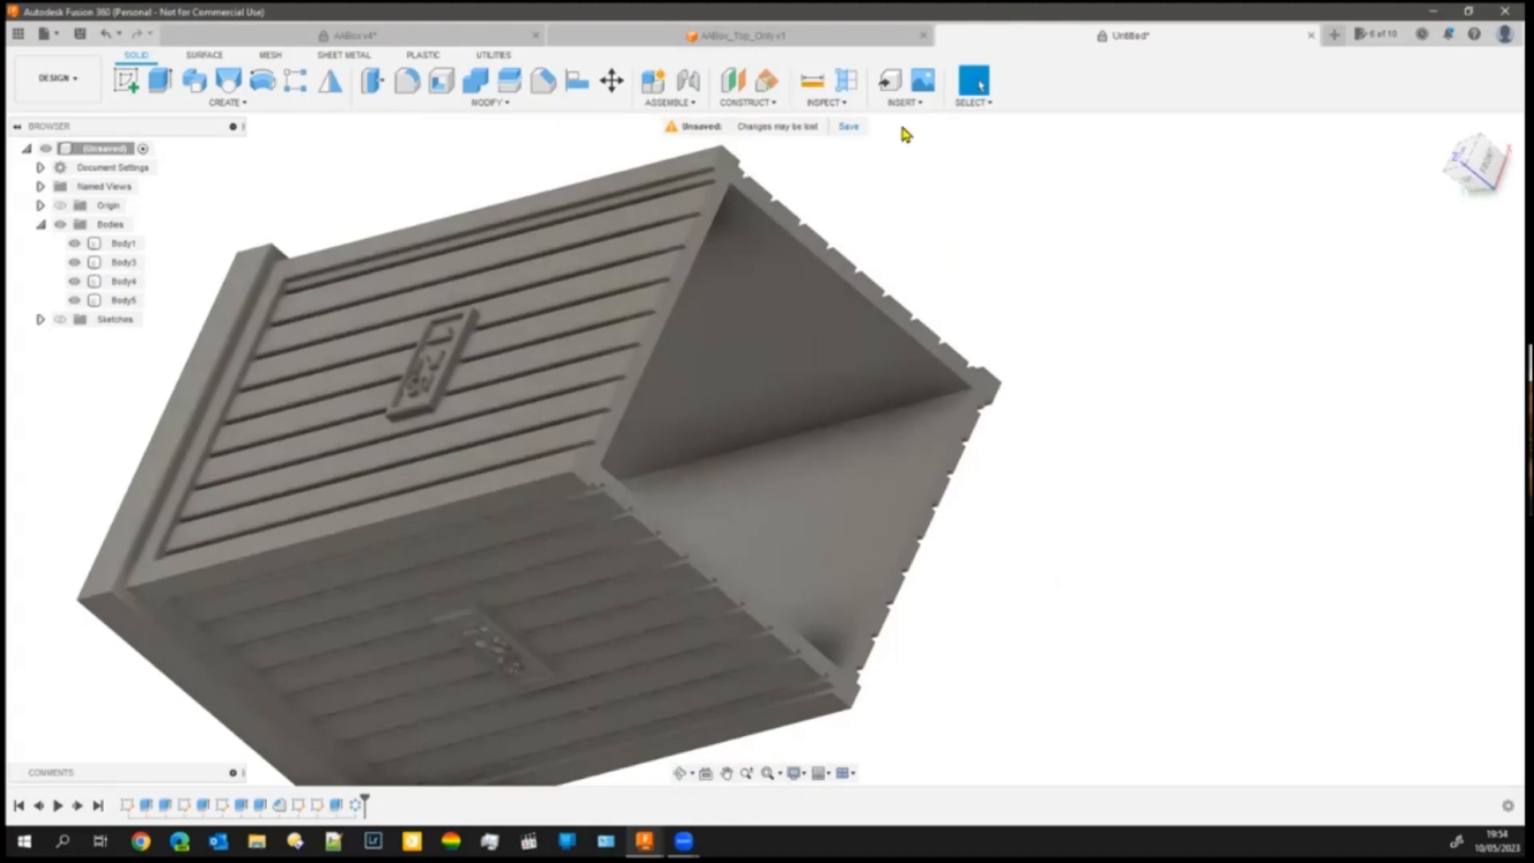
left_click(160, 80)
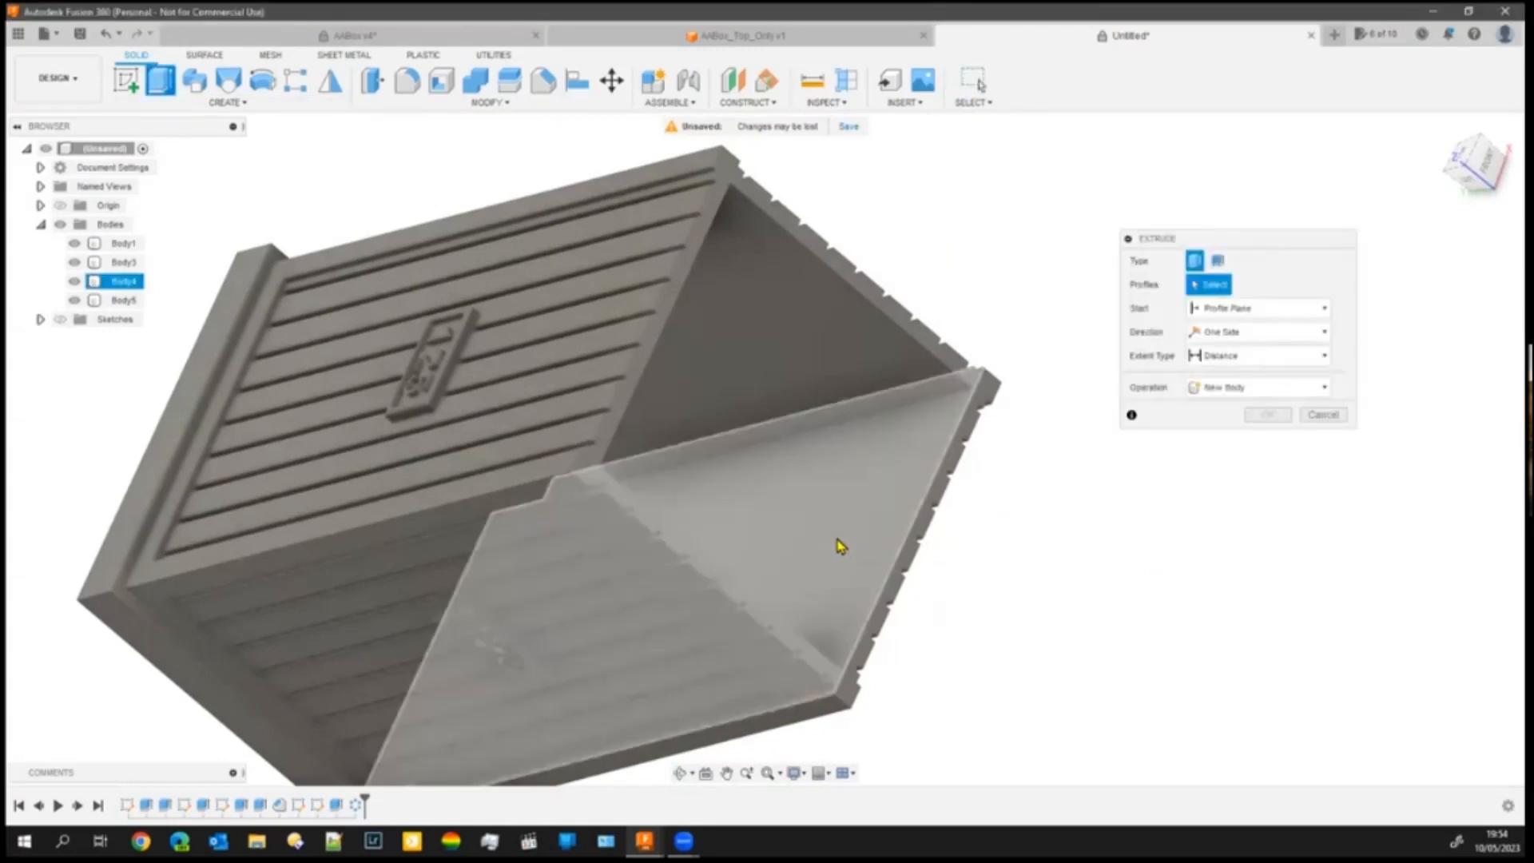
left_click(833, 540)
middle_click_drag(1071, 724, 983, 702, "shift")
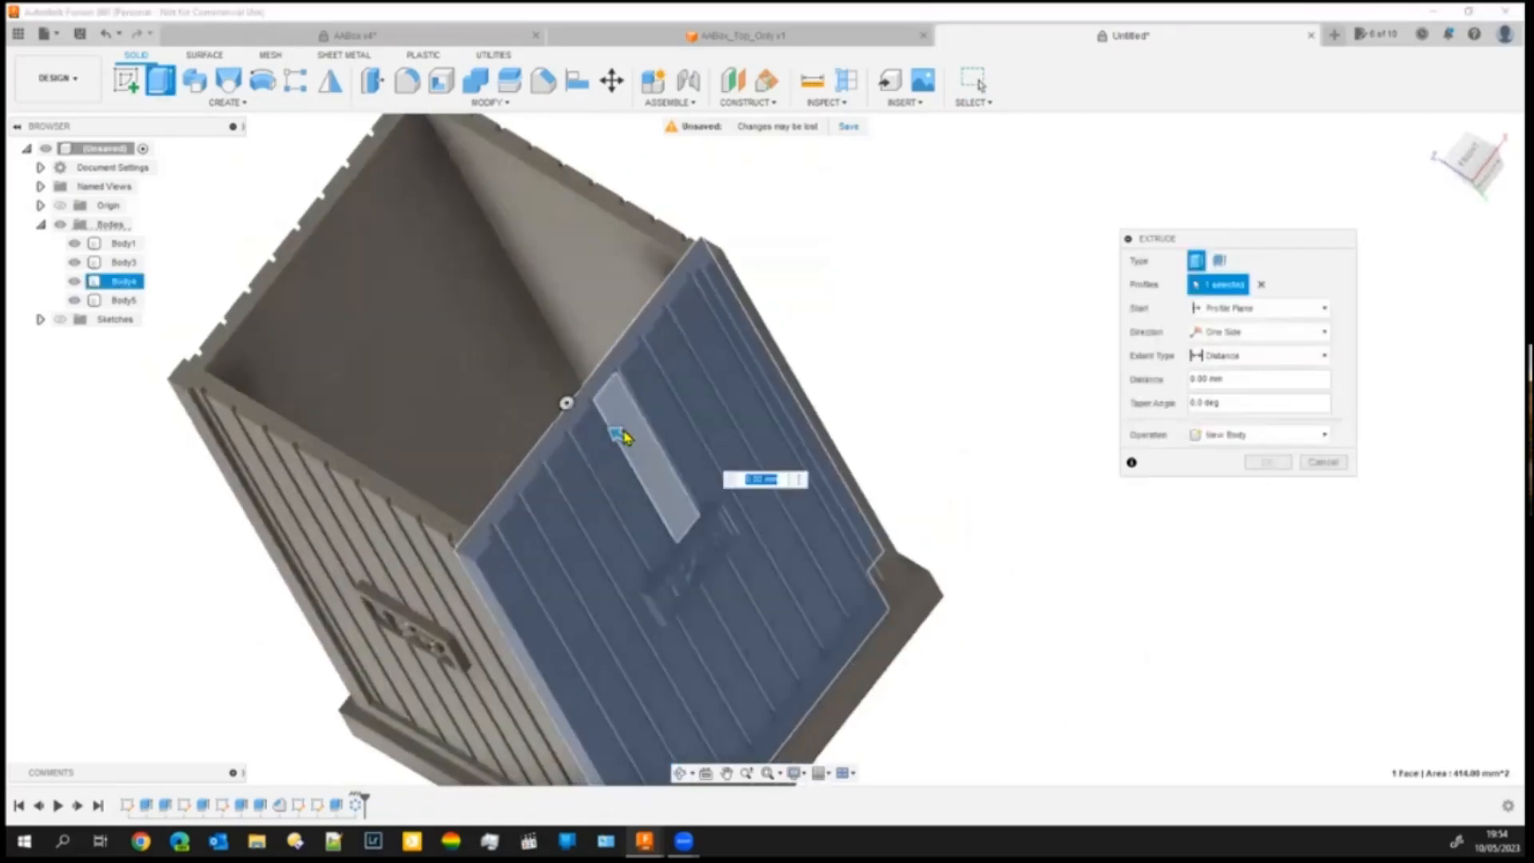
left_click_drag(613, 435, 576, 406)
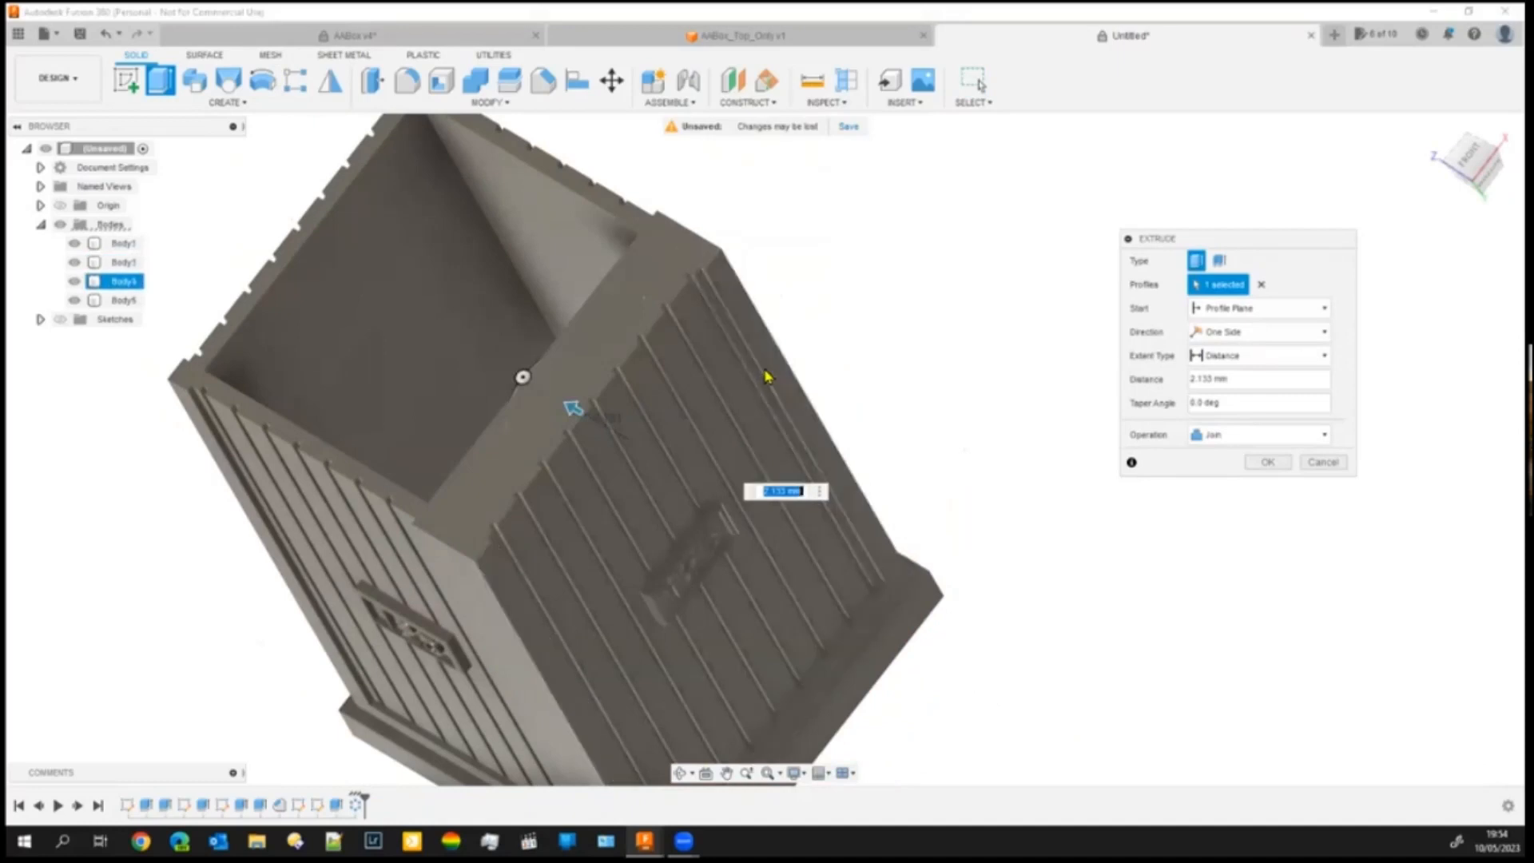
- Extrude the wall's large face outward by about 1.9 mm with the Join operation, past the grooves and number plate
left_click(765, 376)
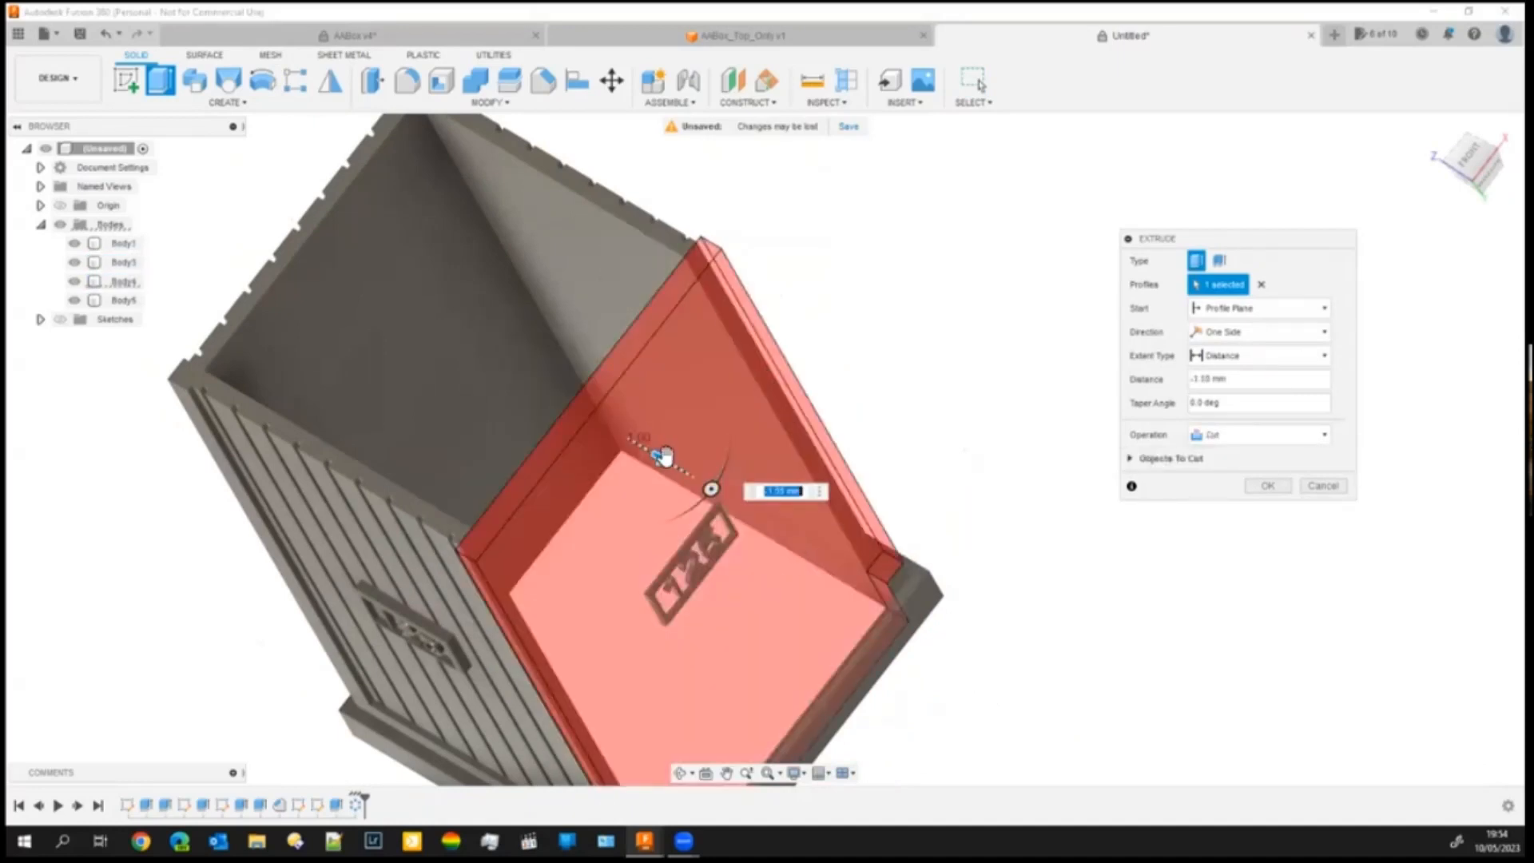
left_click_drag(661, 456, 680, 472)
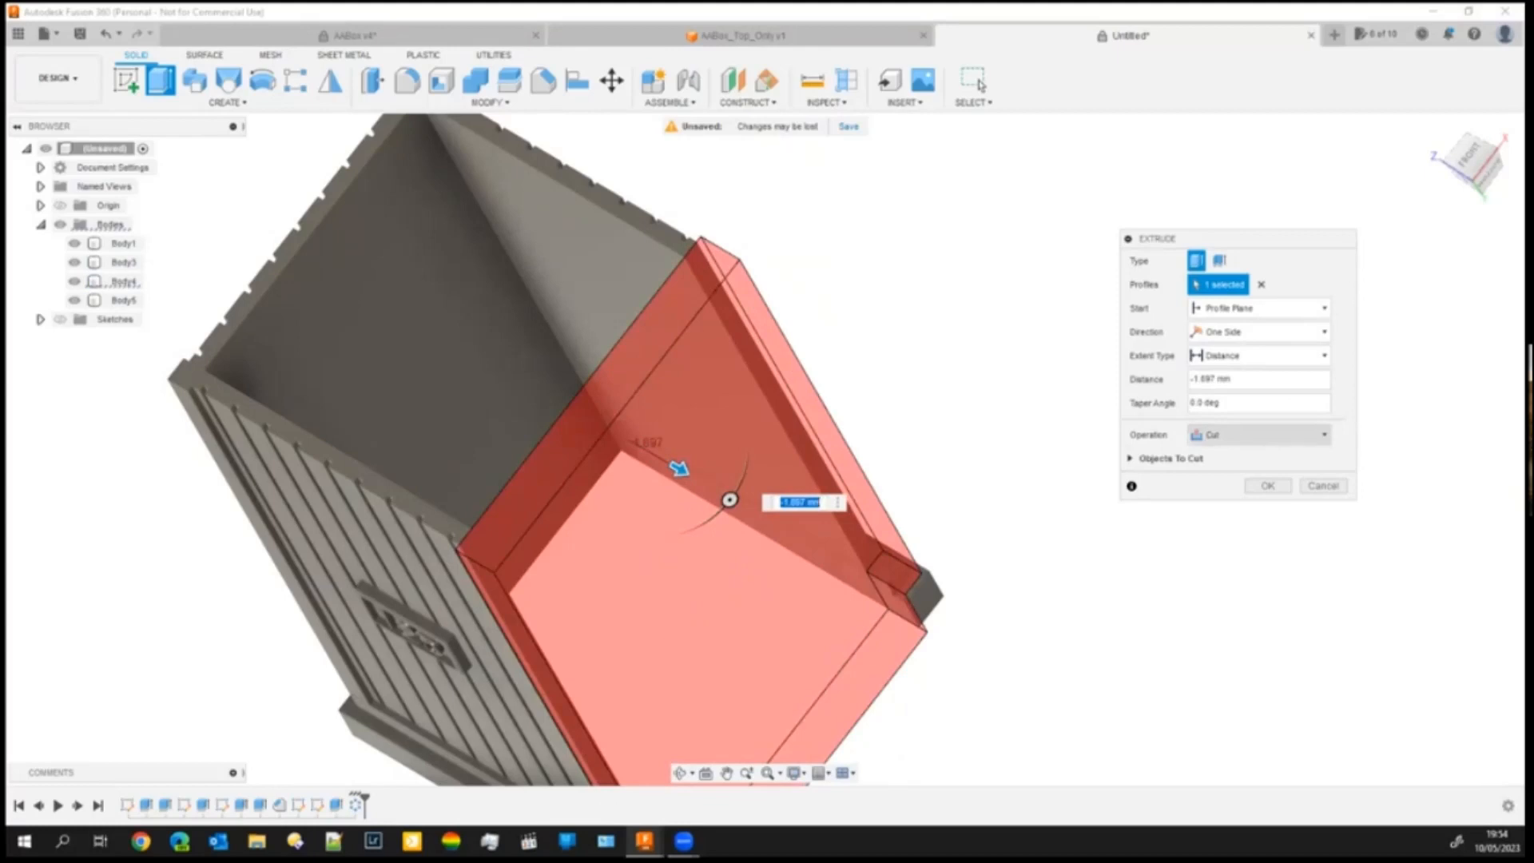
left_click(1247, 435)
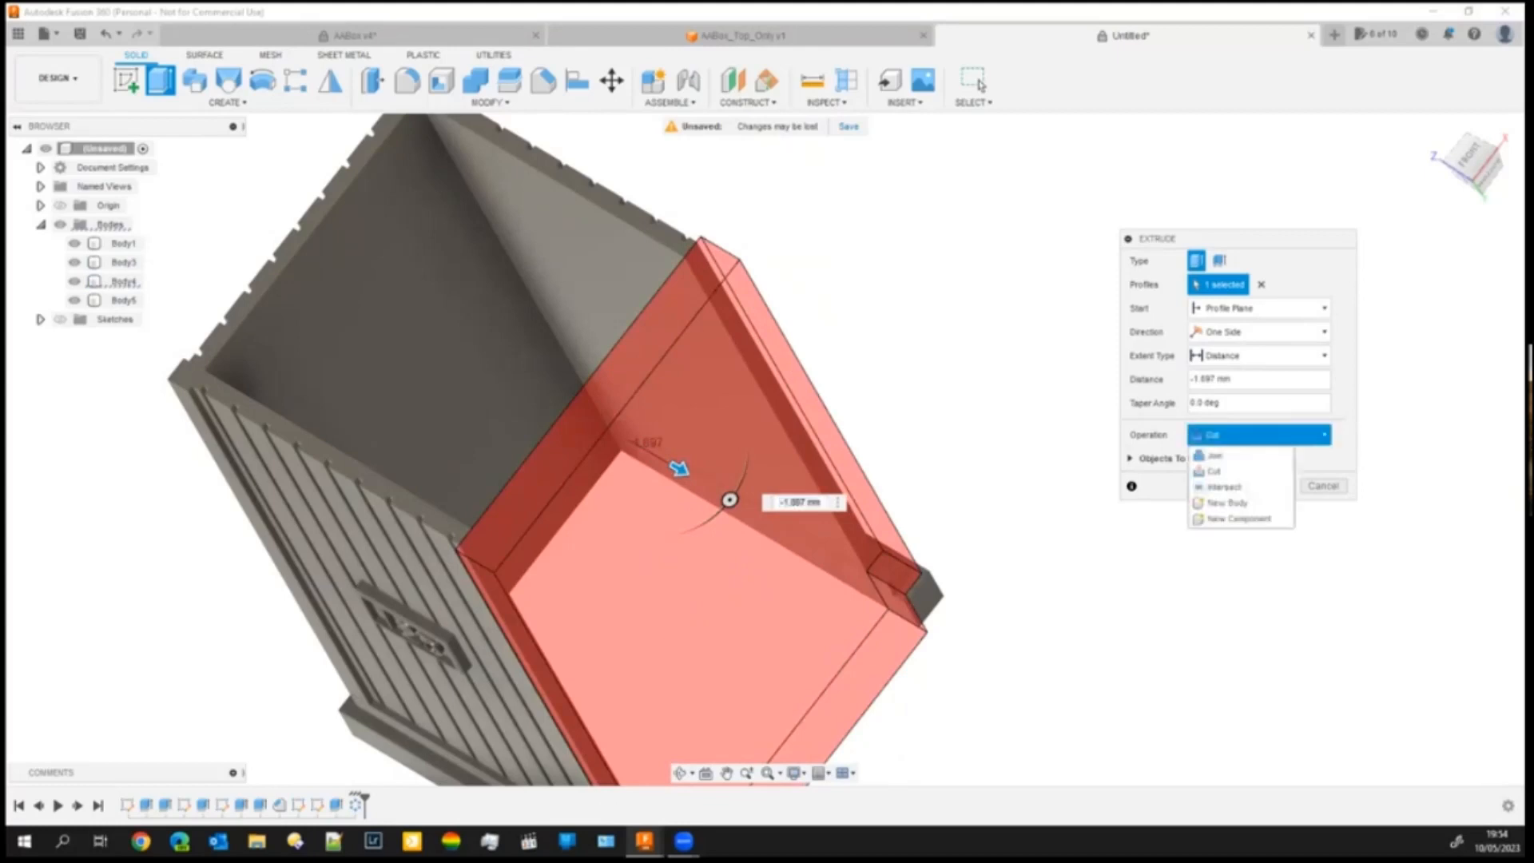
left_click(1221, 459)
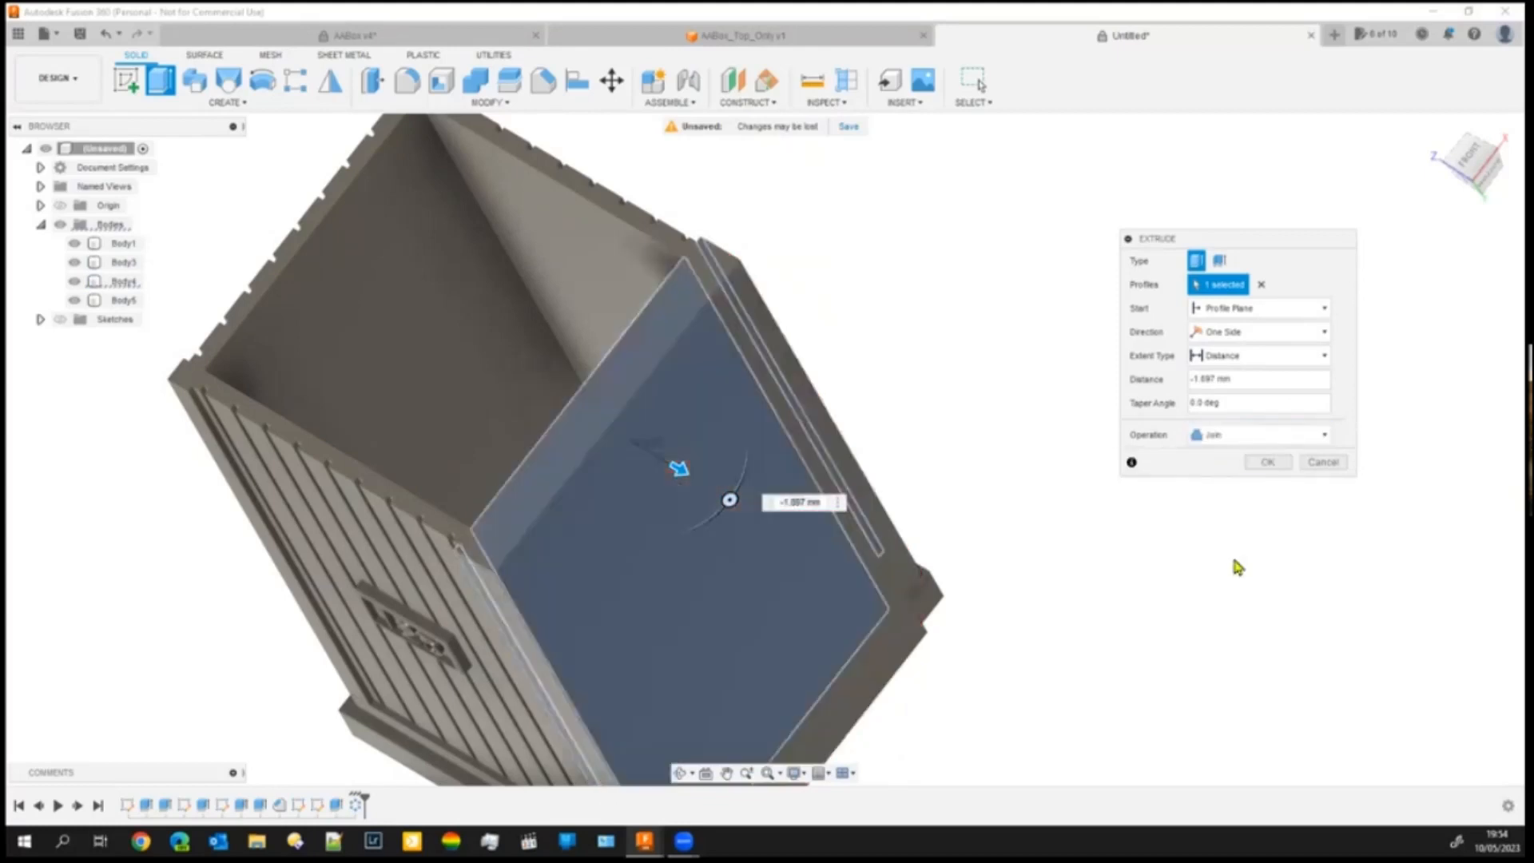
key("Return")
- Extrude the flat outer face of the thickened wall back by about 1.5 mm as a cut
left_click(607, 592)
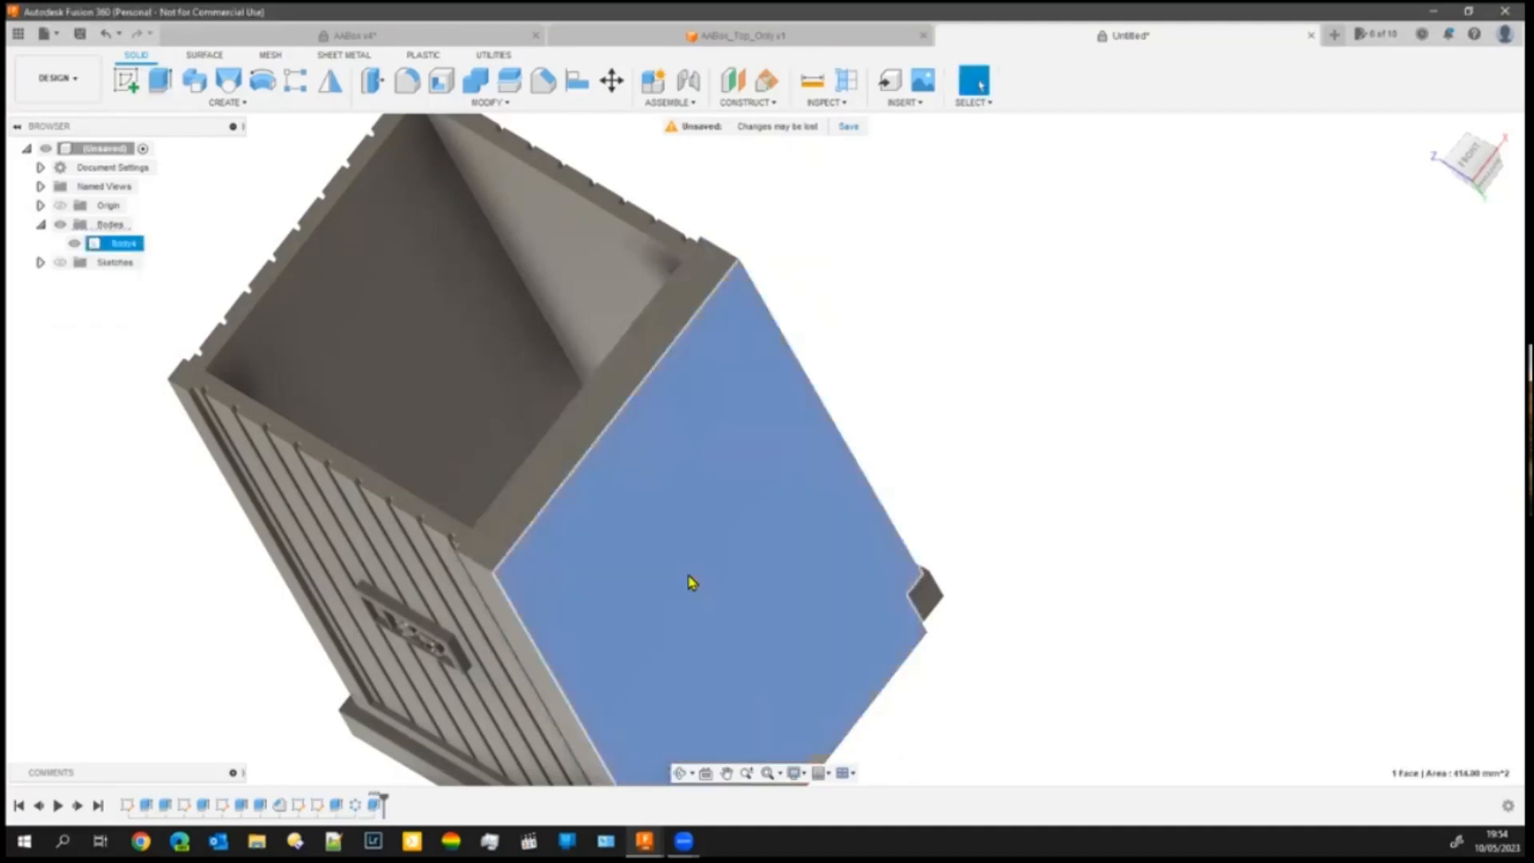
left_click(160, 80)
left_click_drag(664, 586, 689, 596)
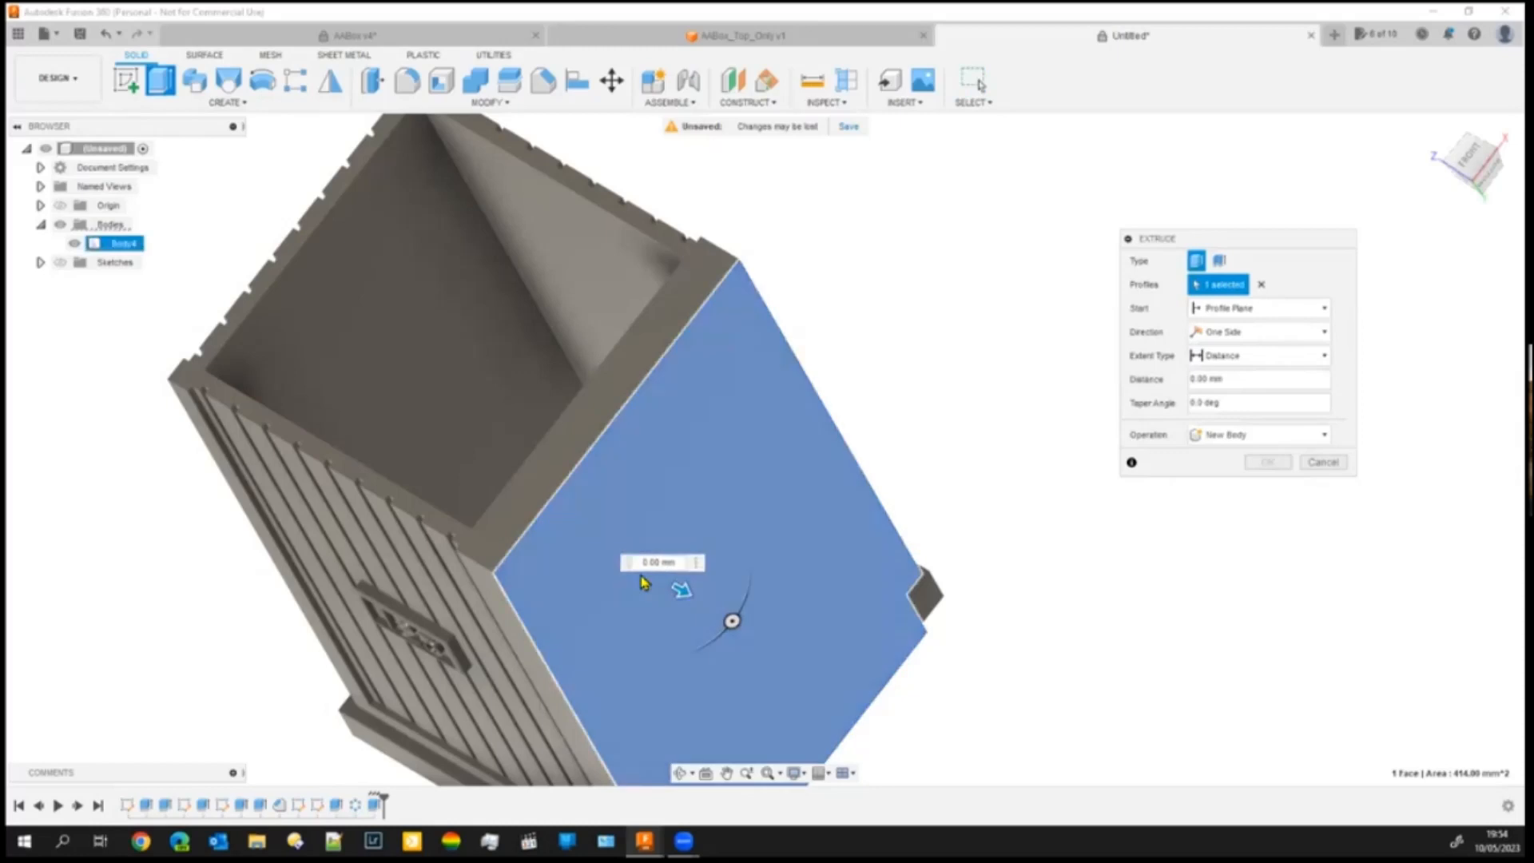
mouse_move(667, 579)
left_mouse_down()
mouse_move(622, 558)
mouse_move(645, 594)
left_mouse_up()
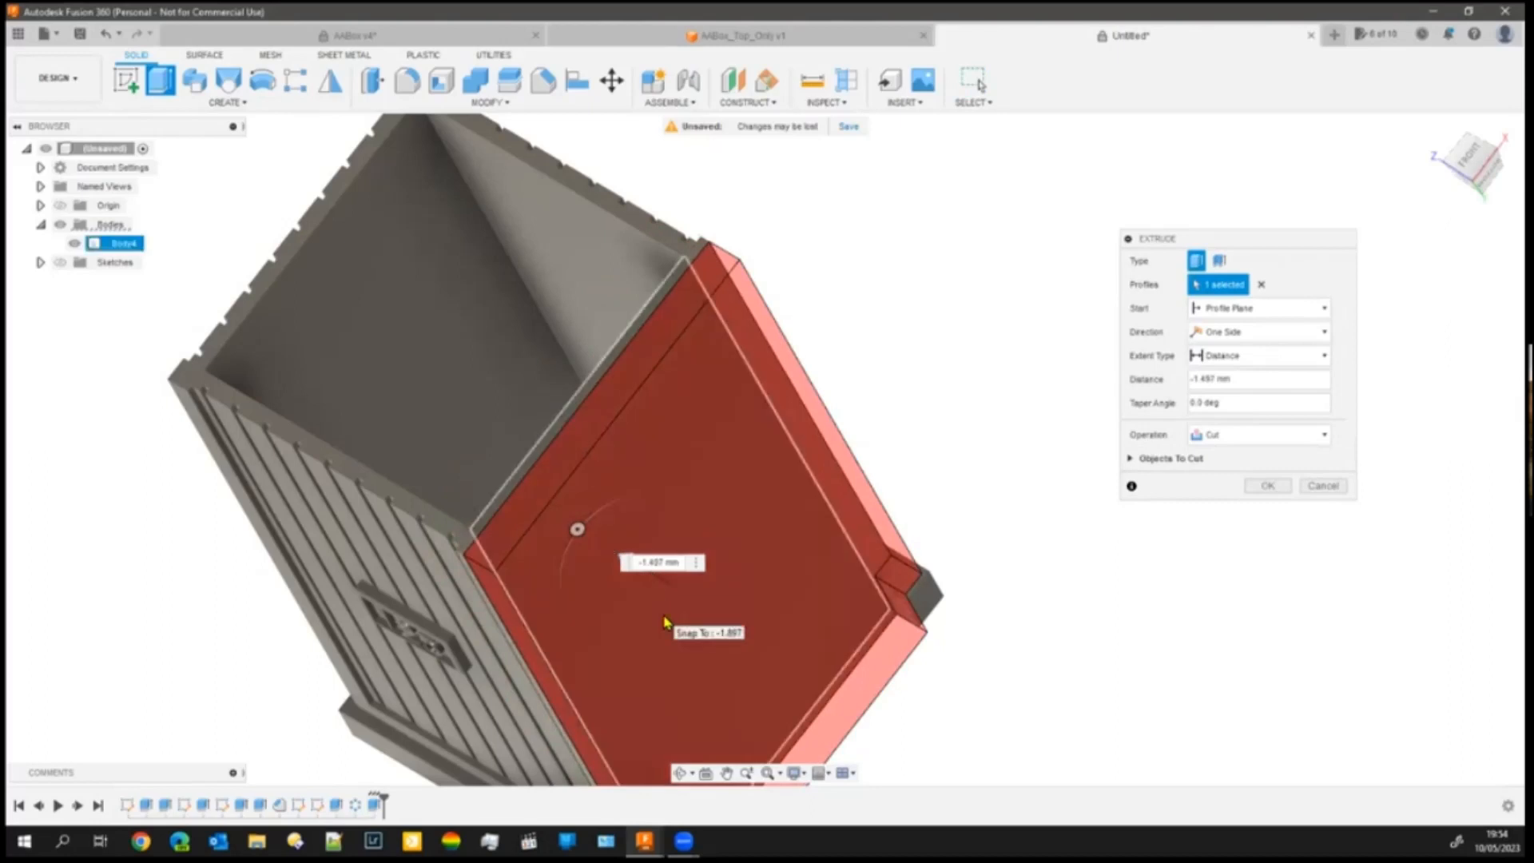
key("Return")
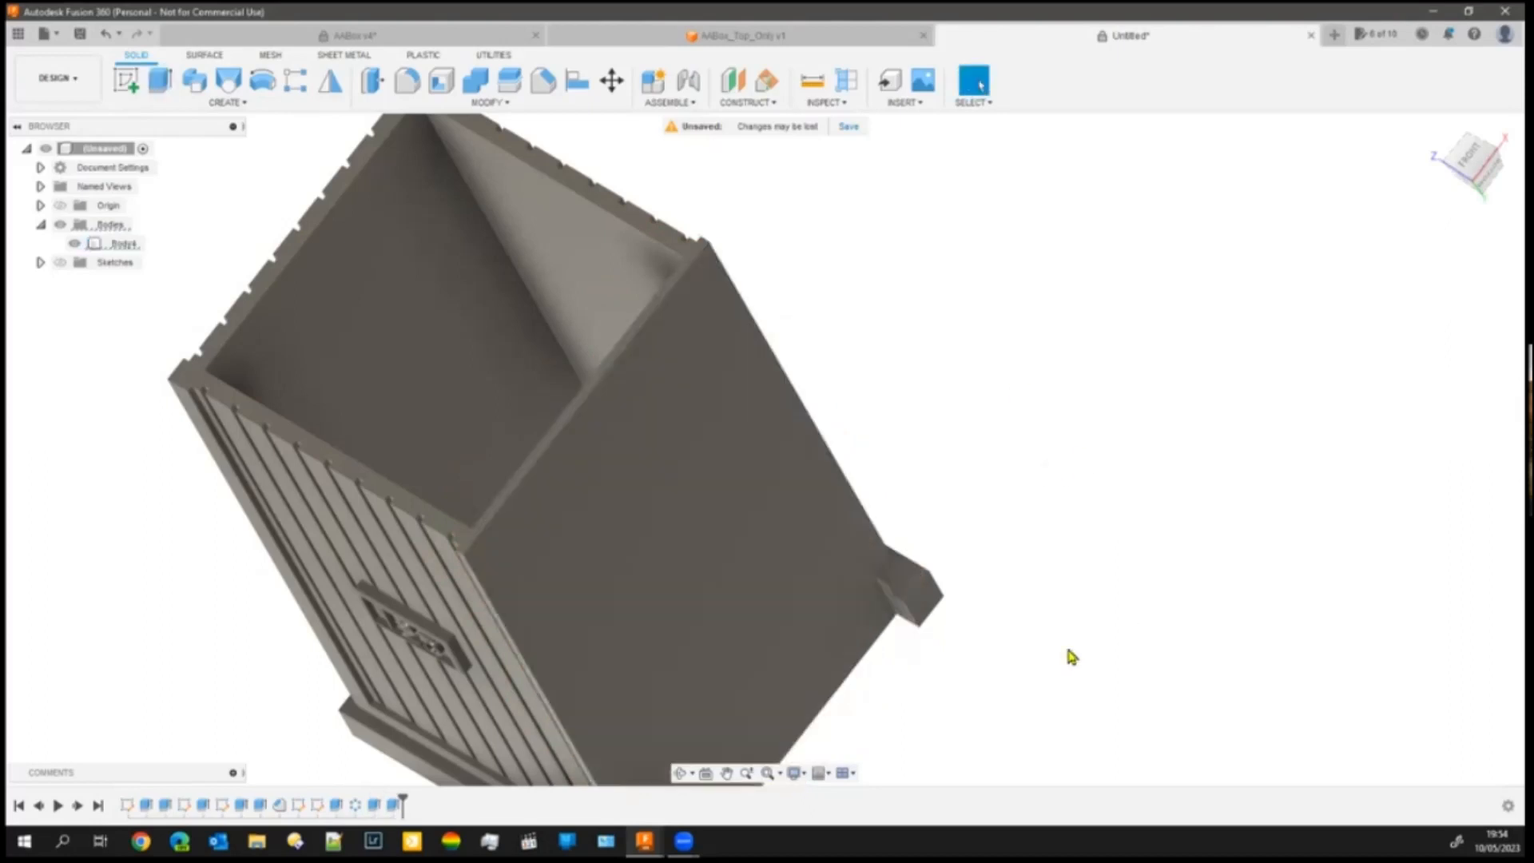
- Undo the last two extrusions on the thickened wall
middle_click_drag(976, 710, 1043, 609, "shift")
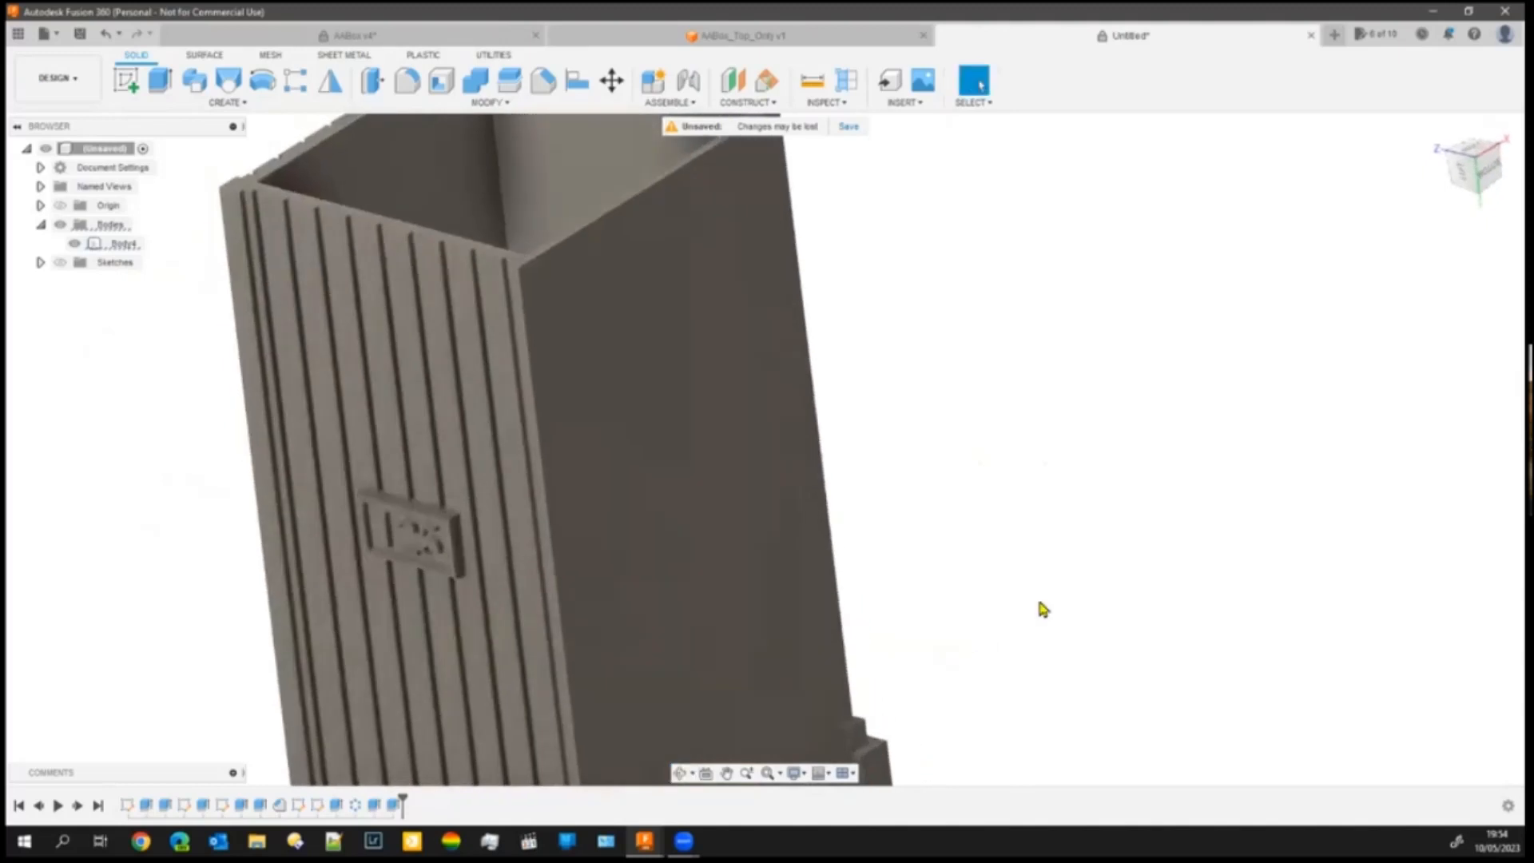
key("ctrl+z")
key("ctrl+z")
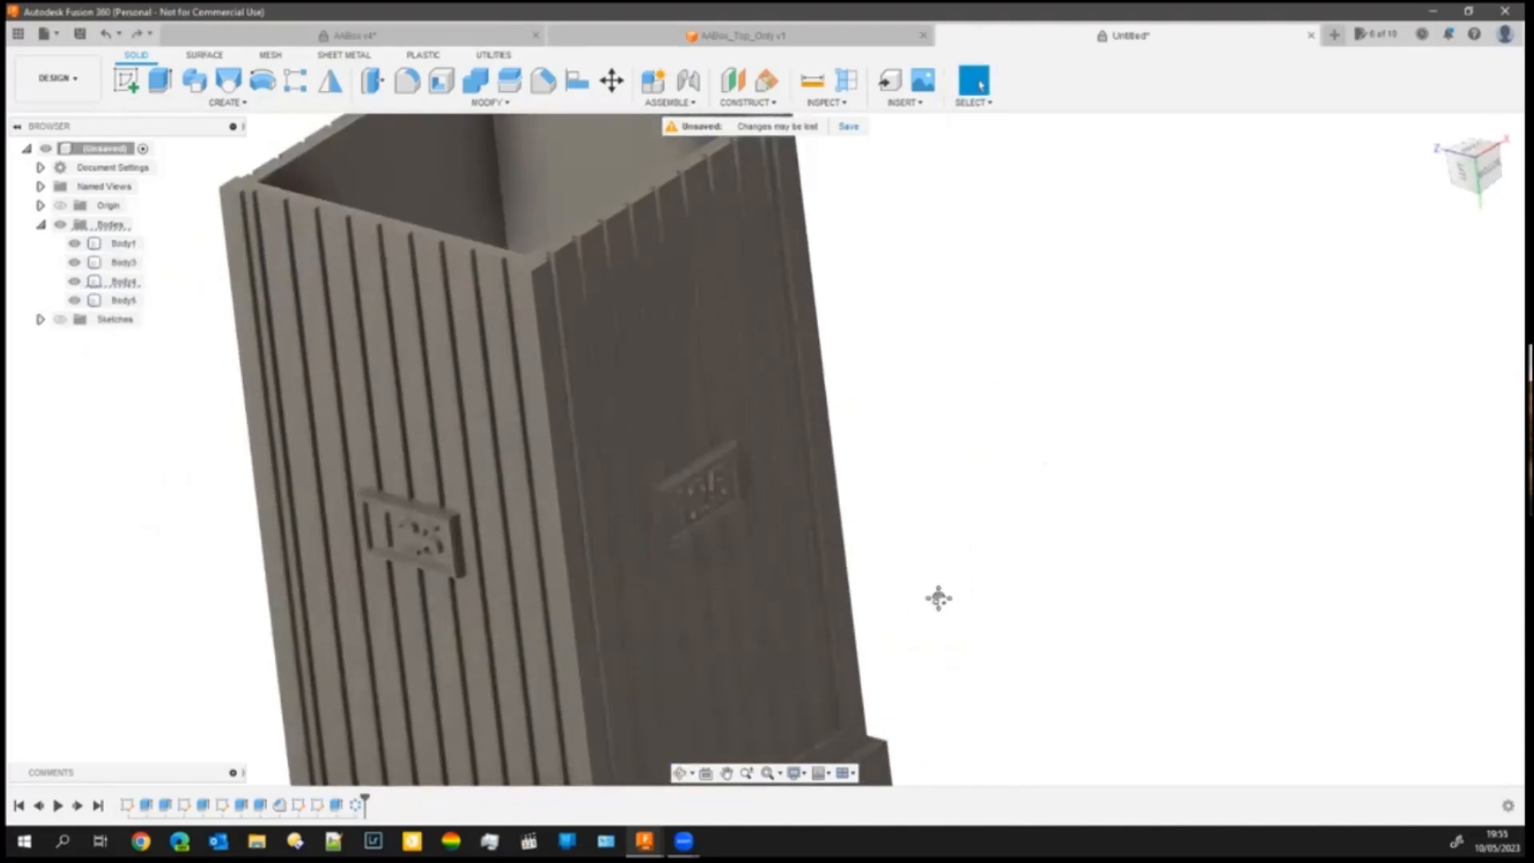
- Extrude the raised border of the adjacent wall's number plate by -0.25 mm as a cut
scroll(538, 576, "down", 3)
scroll(572, 583, "up", 8)
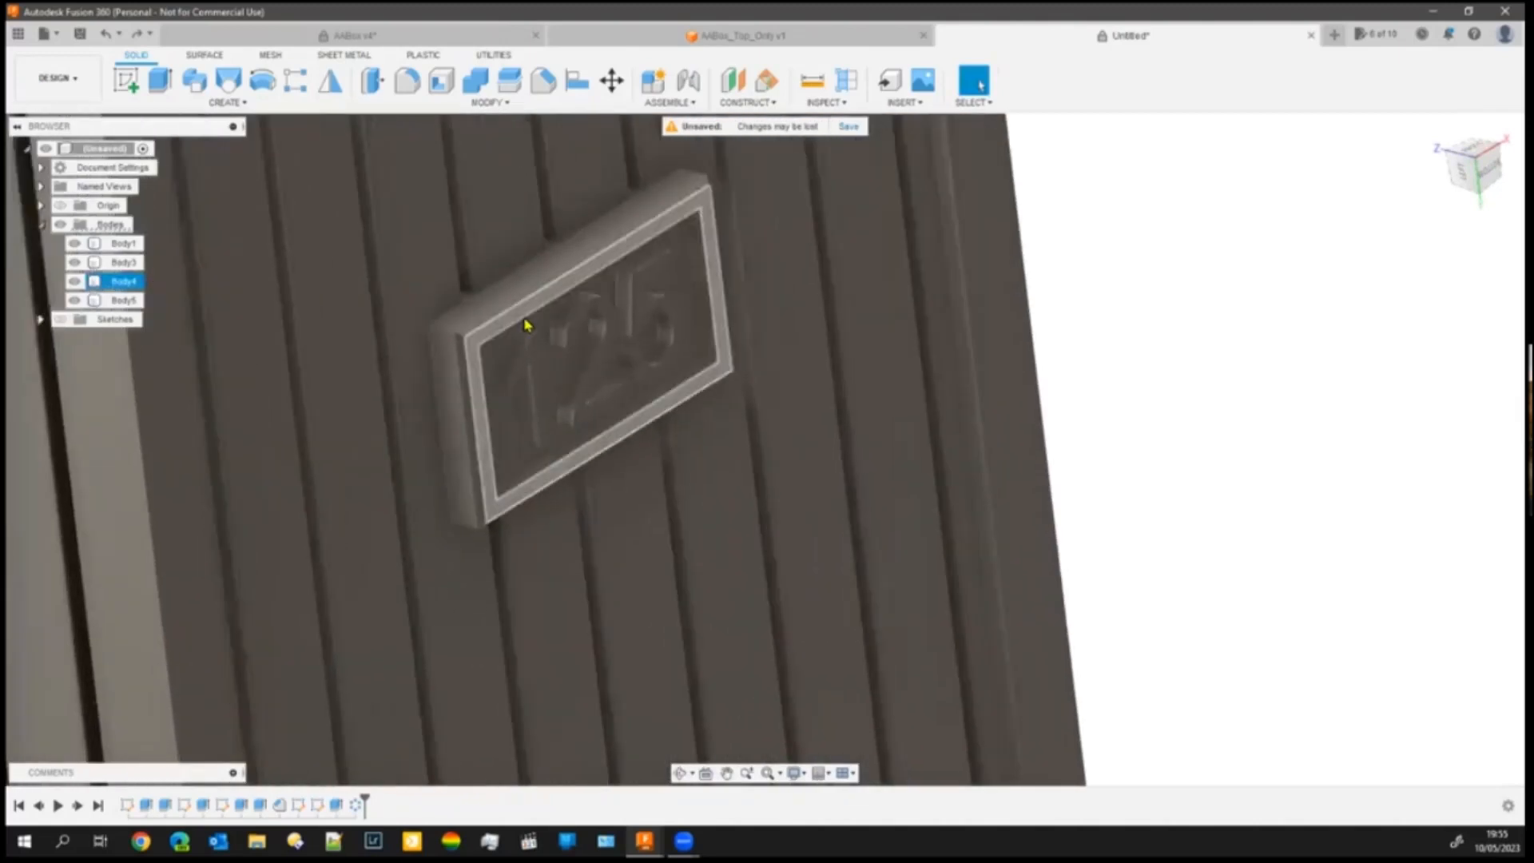
left_click(160, 80)
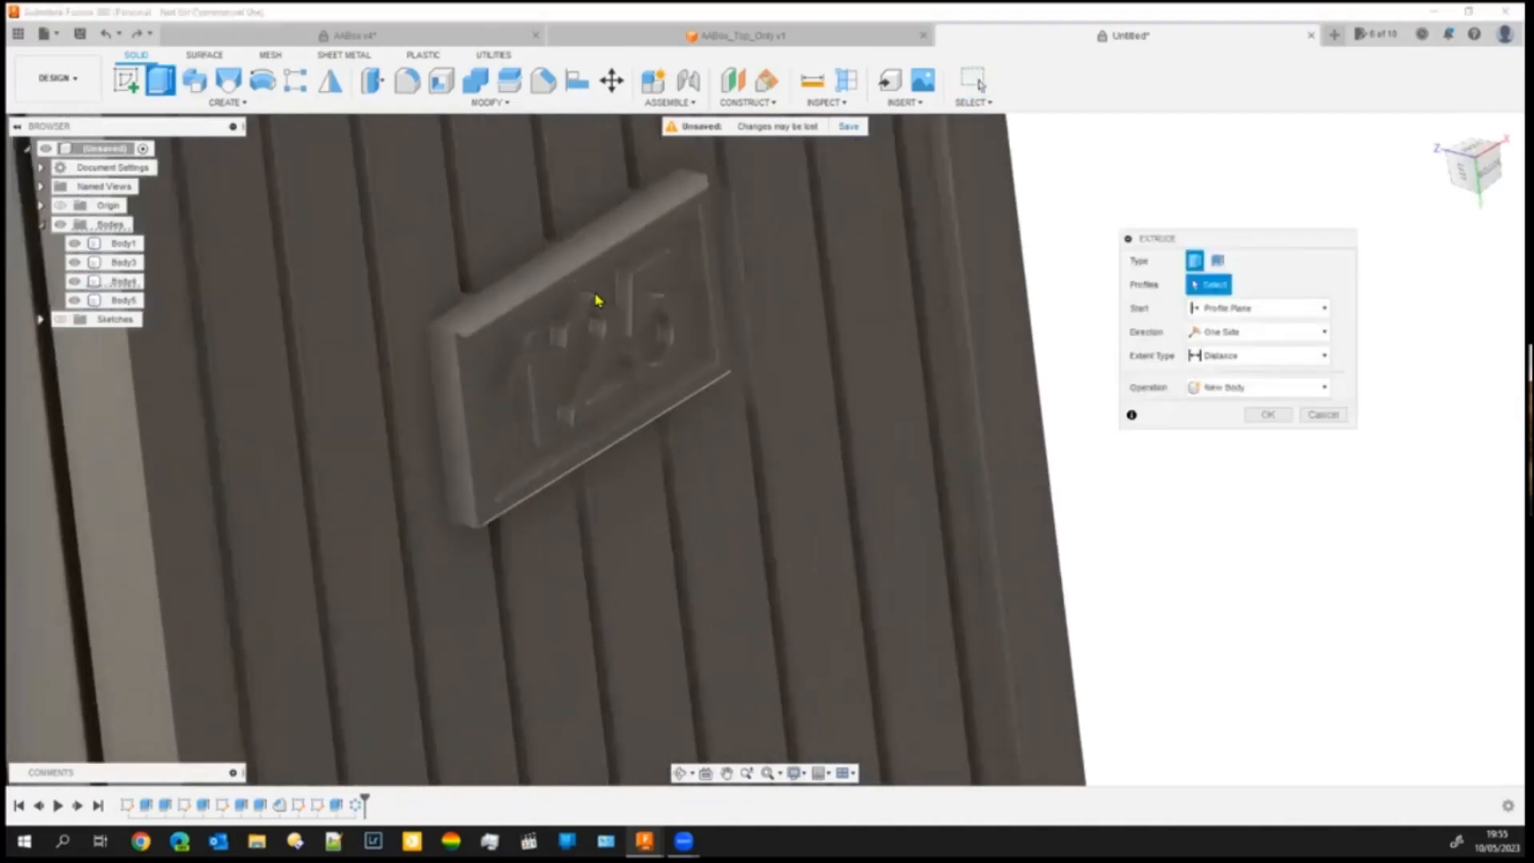
left_click(566, 296)
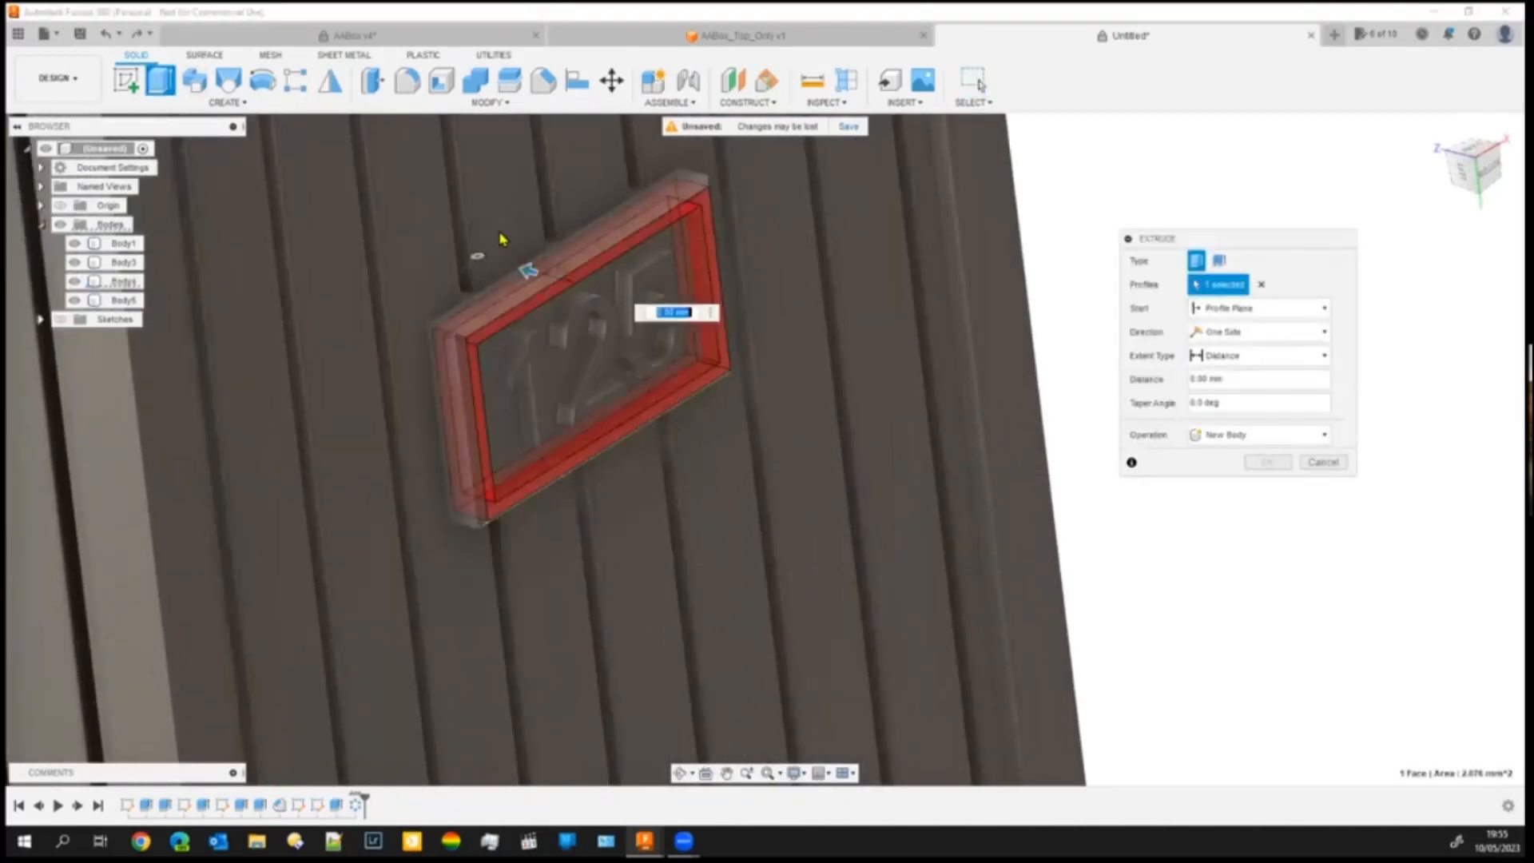
type("-0.5")
key("Return")
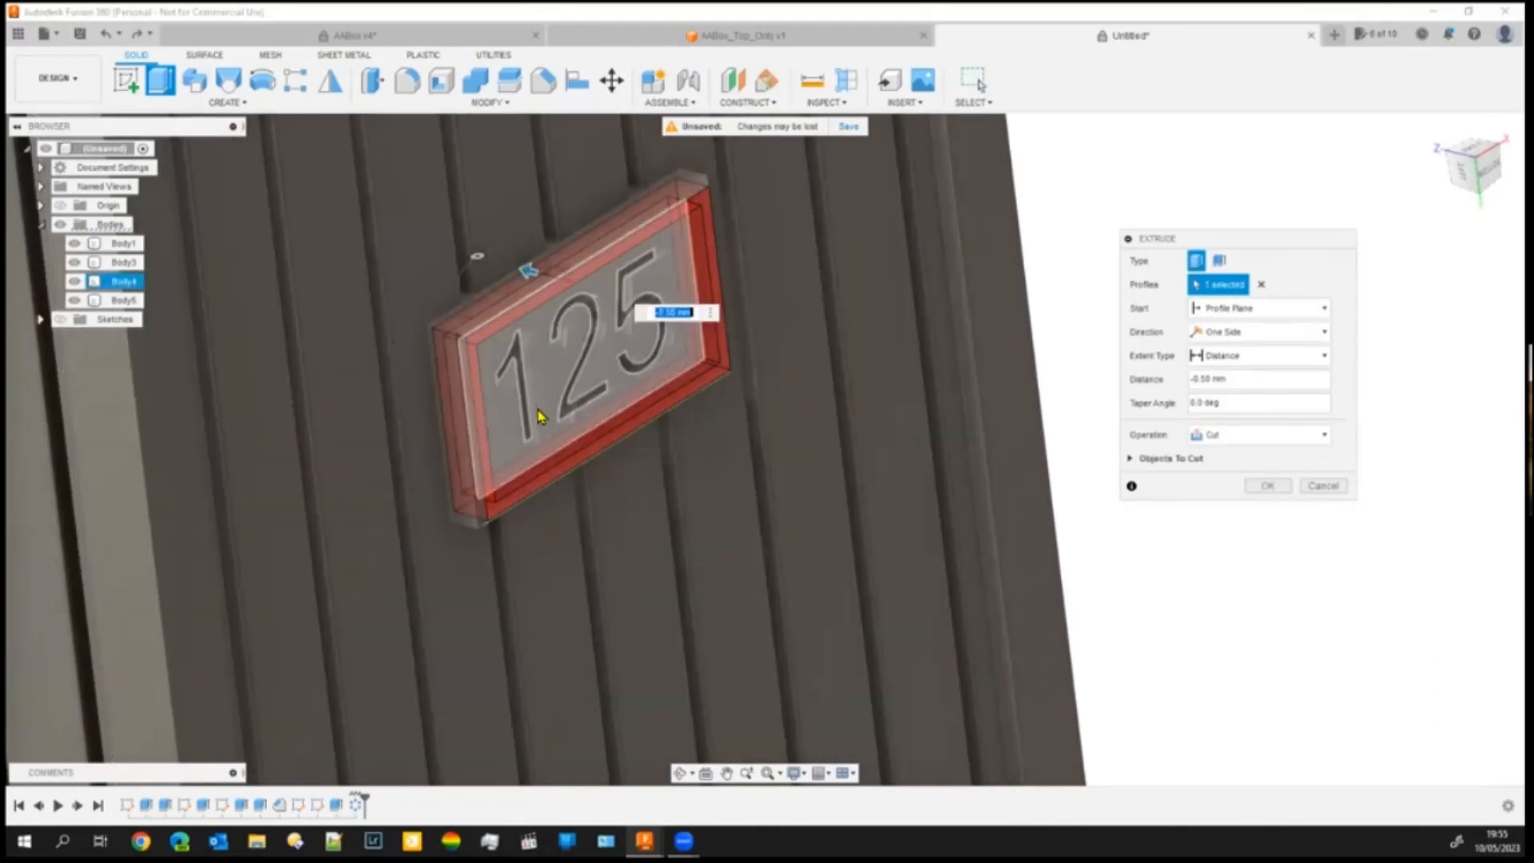
type("-0.25")
key("Return")
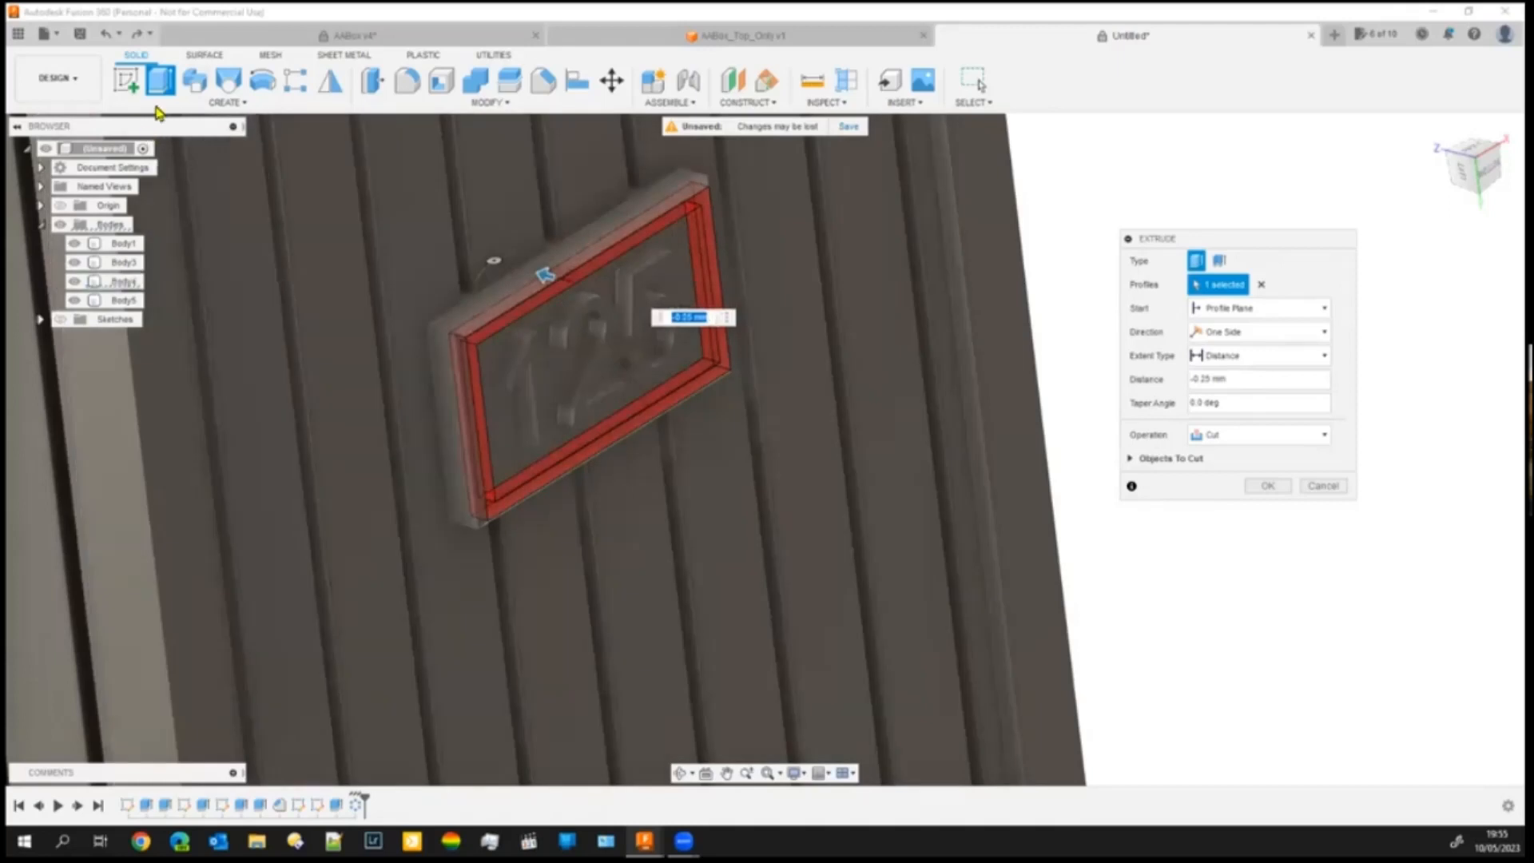
left_click(1269, 486)
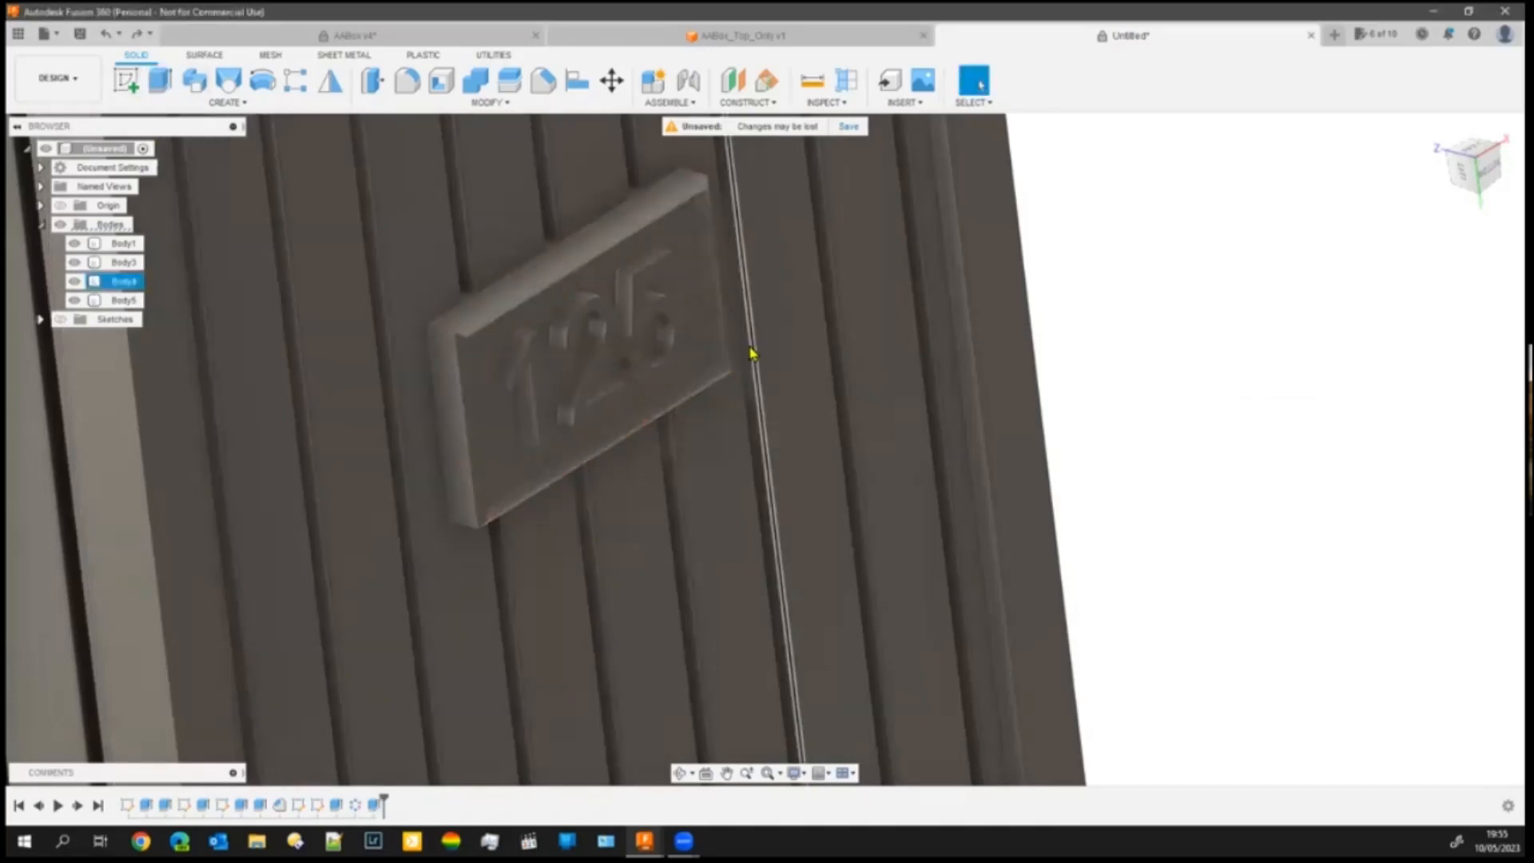
- Extrude the three raised "125" digit faces on that plate by -0.528 mm as a cut
left_click(159, 79)
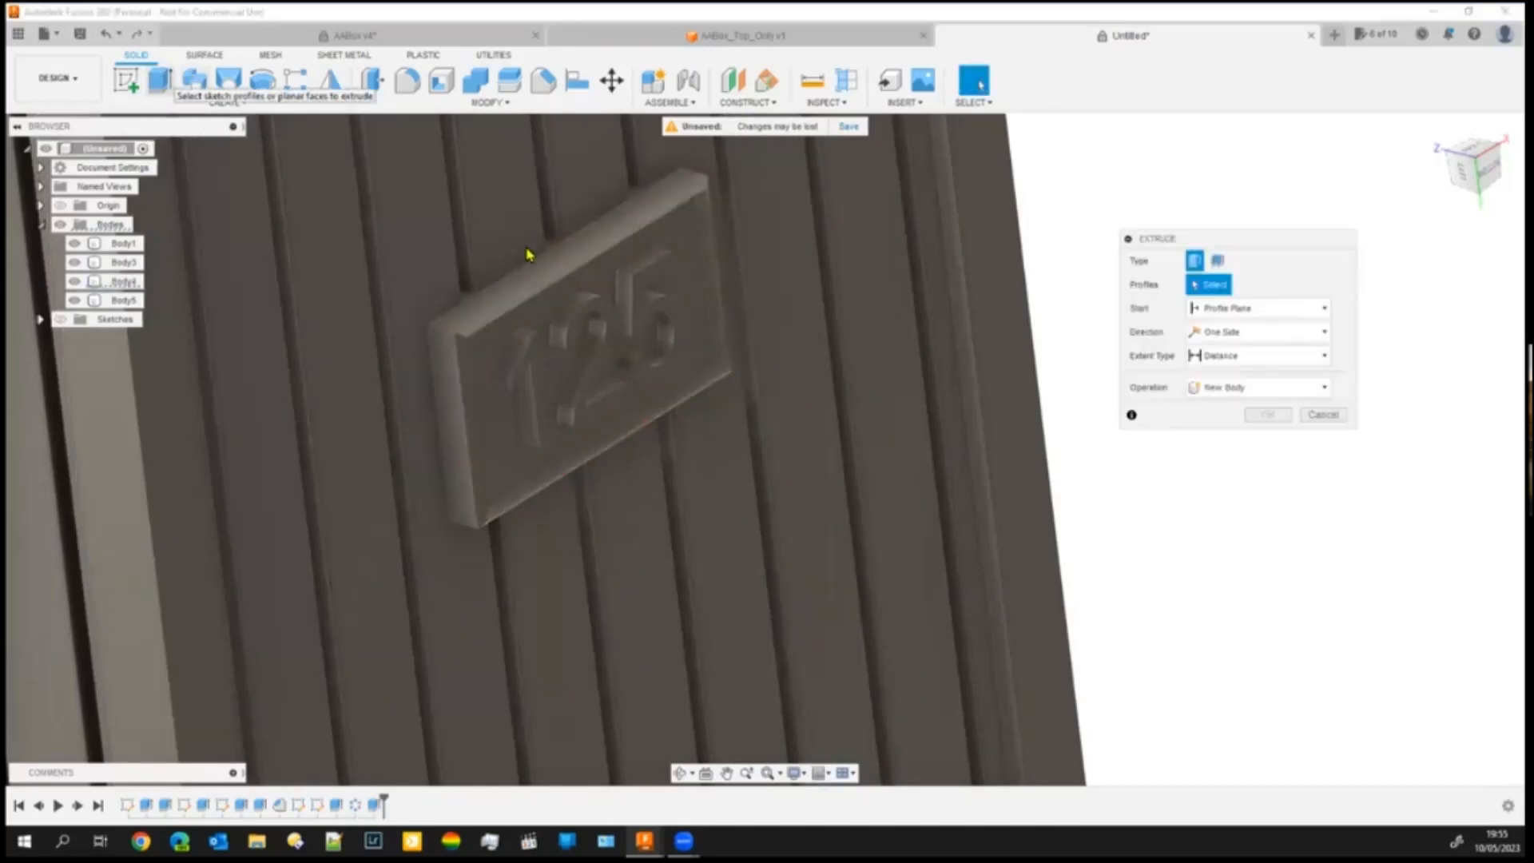
left_click(607, 327)
left_click(587, 368)
left_click(537, 370)
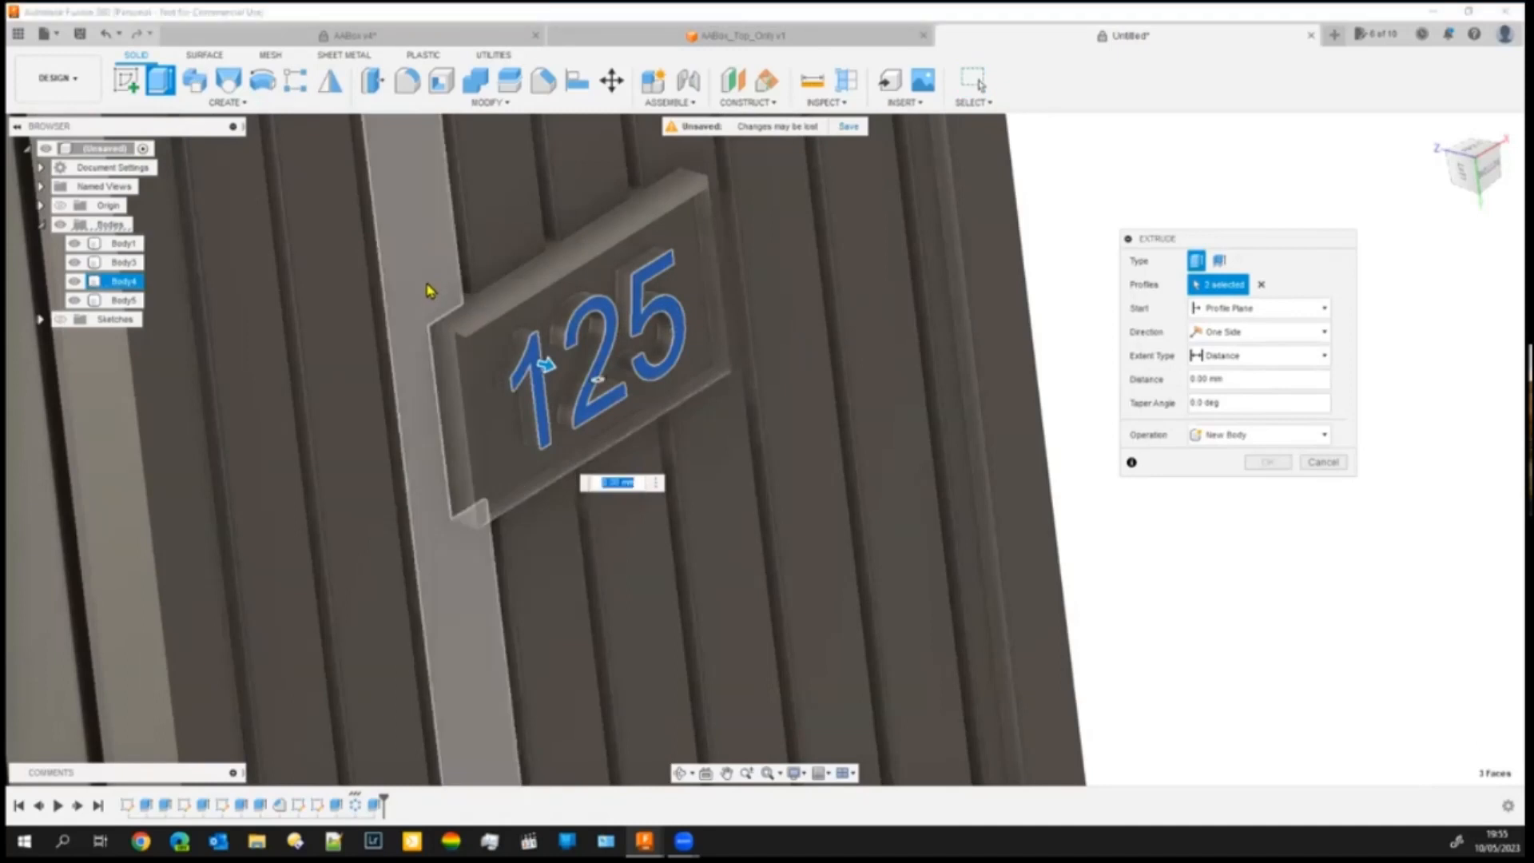
left_click_drag(546, 366, 489, 352)
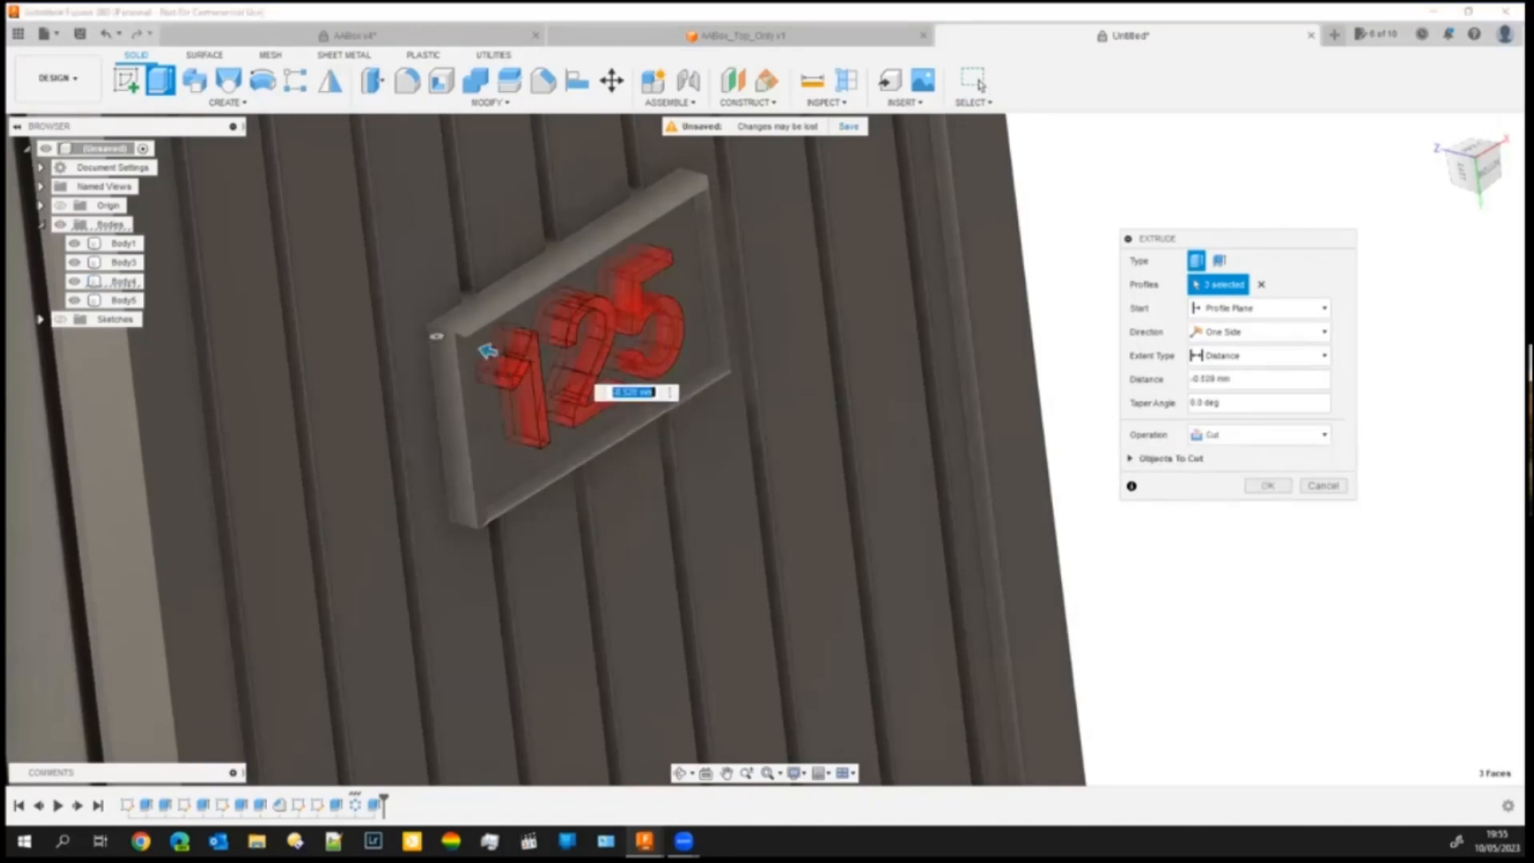
left_click(1268, 485)
- Make all the sketches visible together with the four wall bodies
scroll(702, 551, "down", 1)
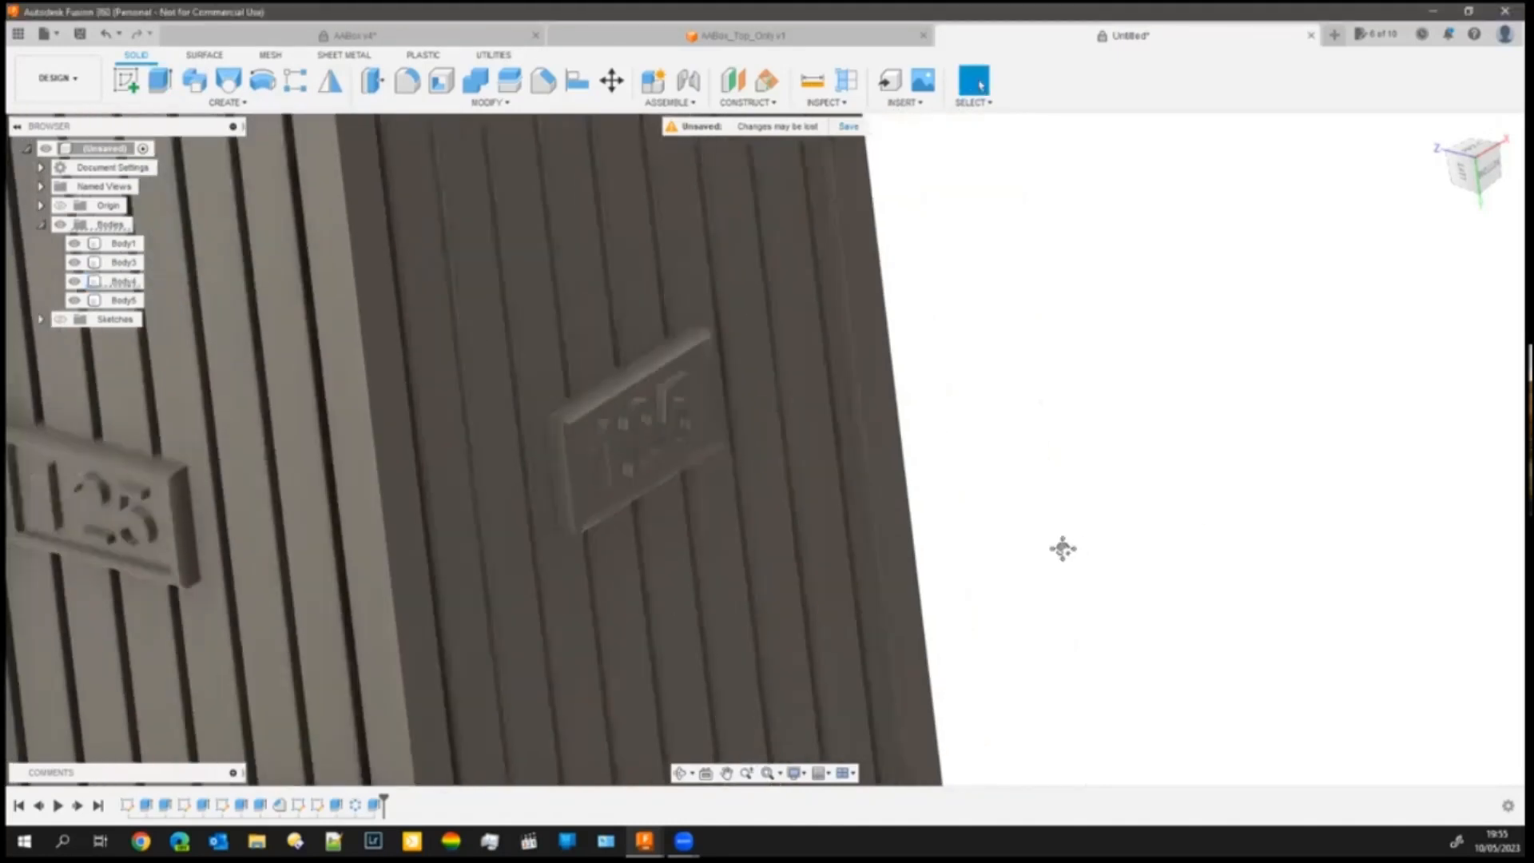
middle_click_drag(1077, 545, 999, 577)
scroll(962, 446, "down", 5)
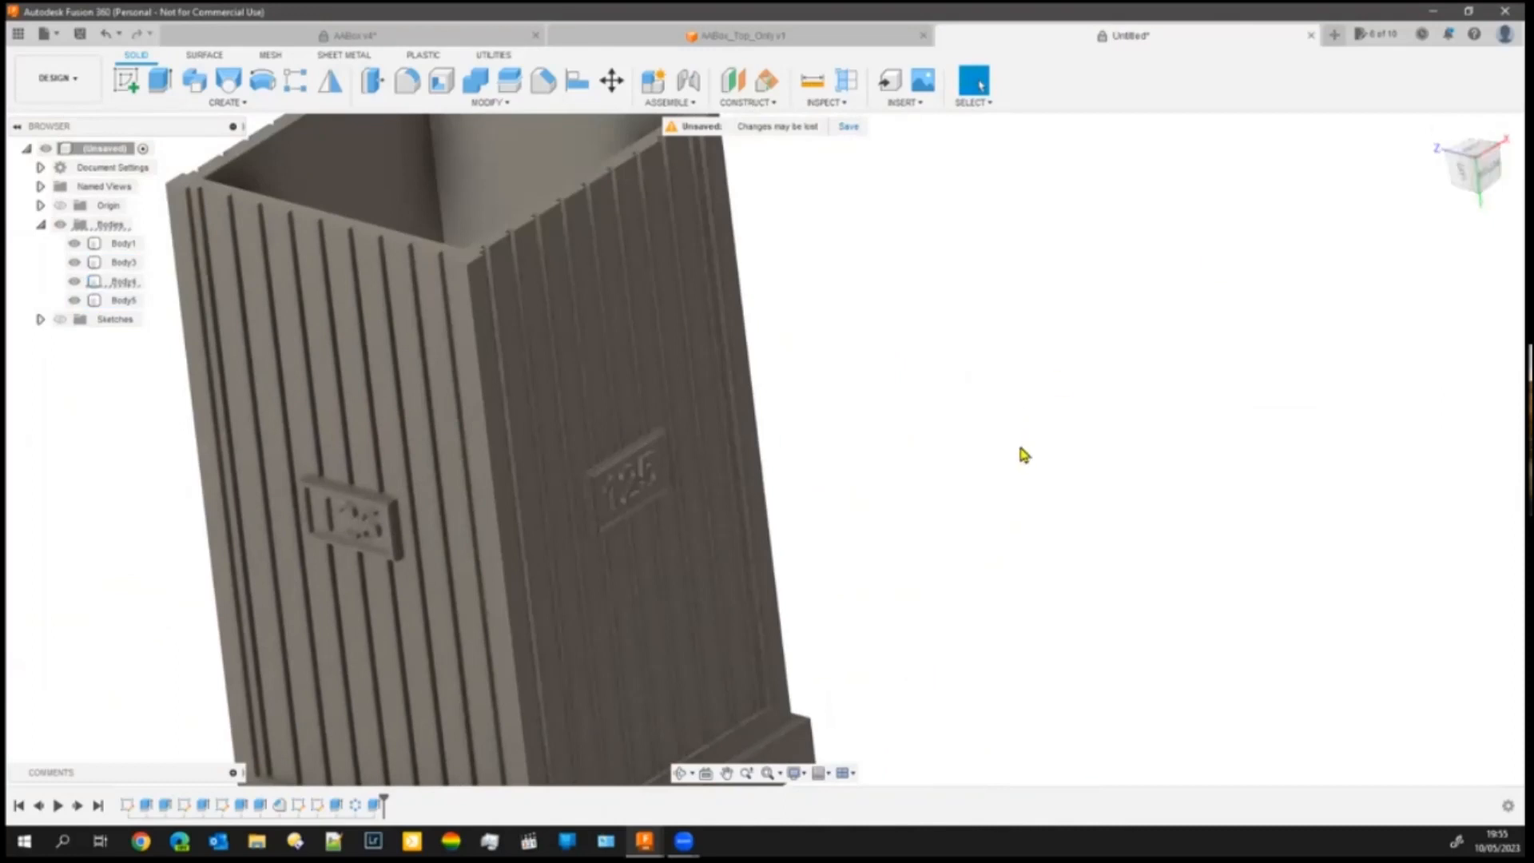
left_click(1488, 169)
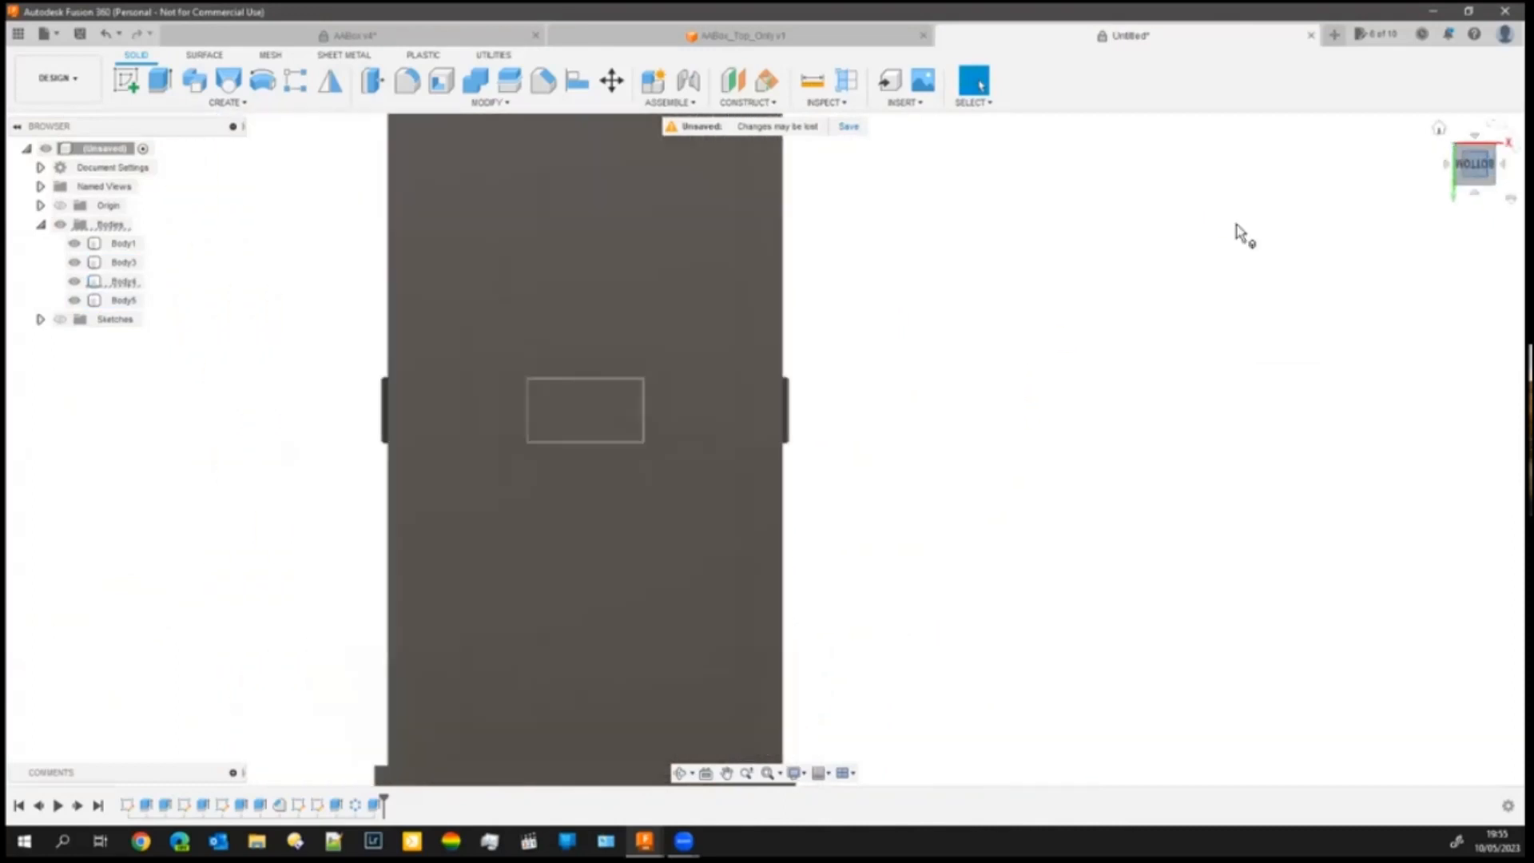
scroll(1043, 307, "down", 2)
middle_click_drag(1000, 233, 883, 346)
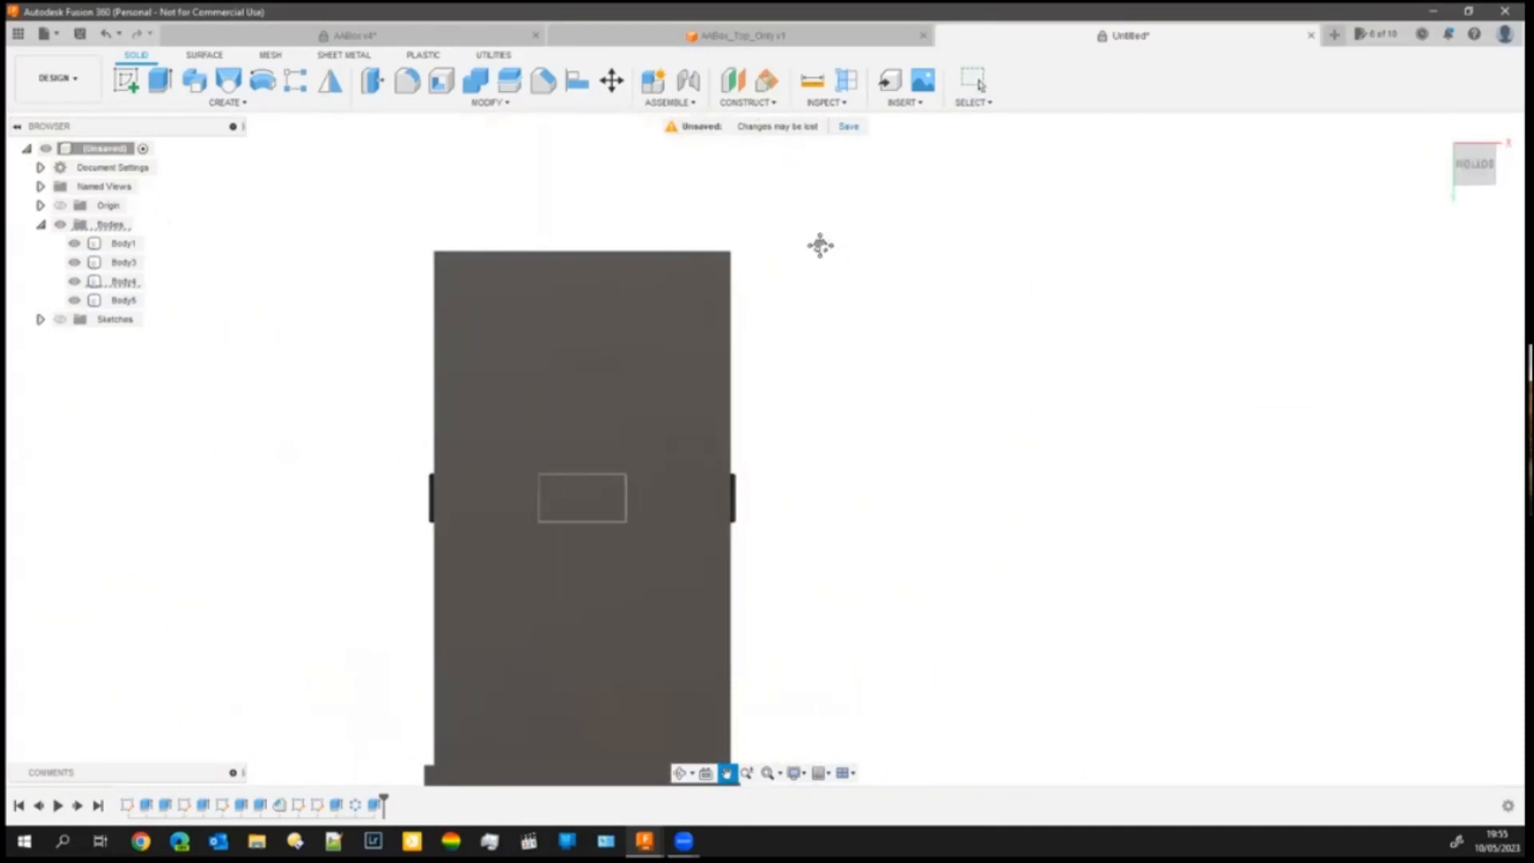
scroll(302, 270, "up", 3)
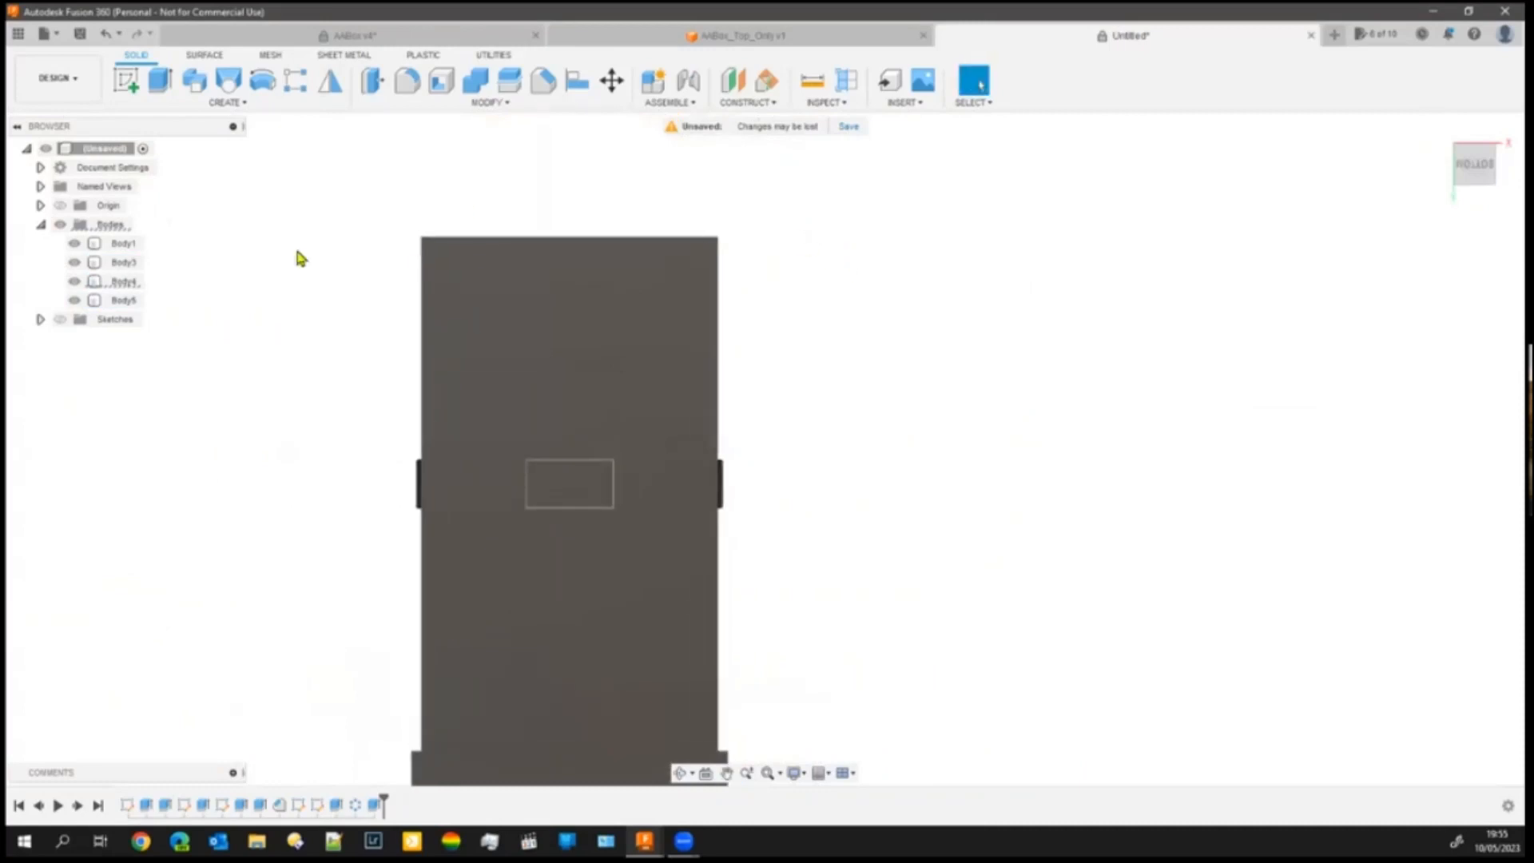
left_click(60, 225)
left_click(60, 320)
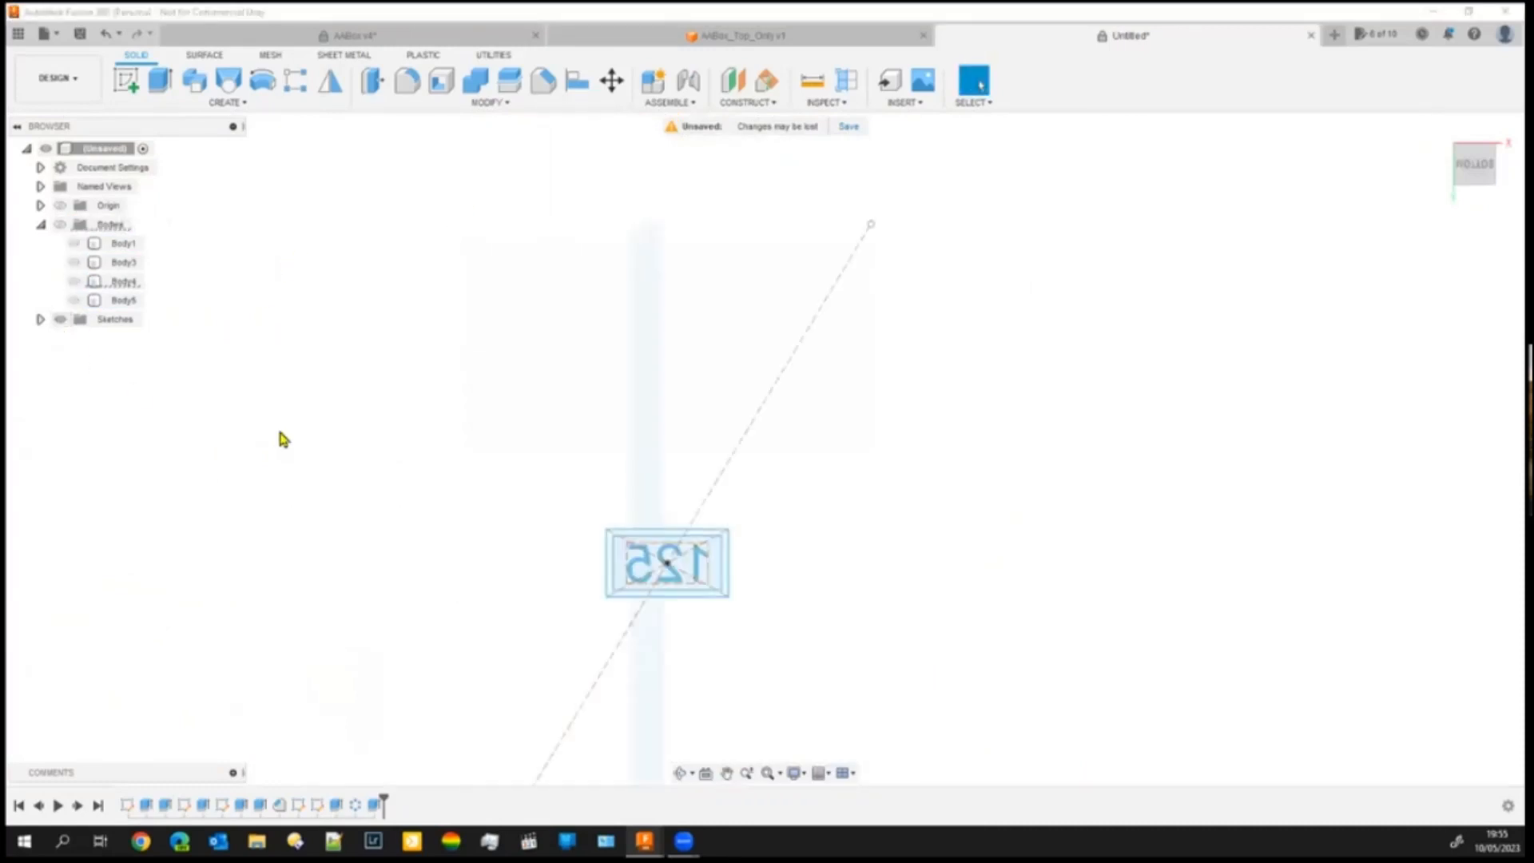
left_click(60, 225)
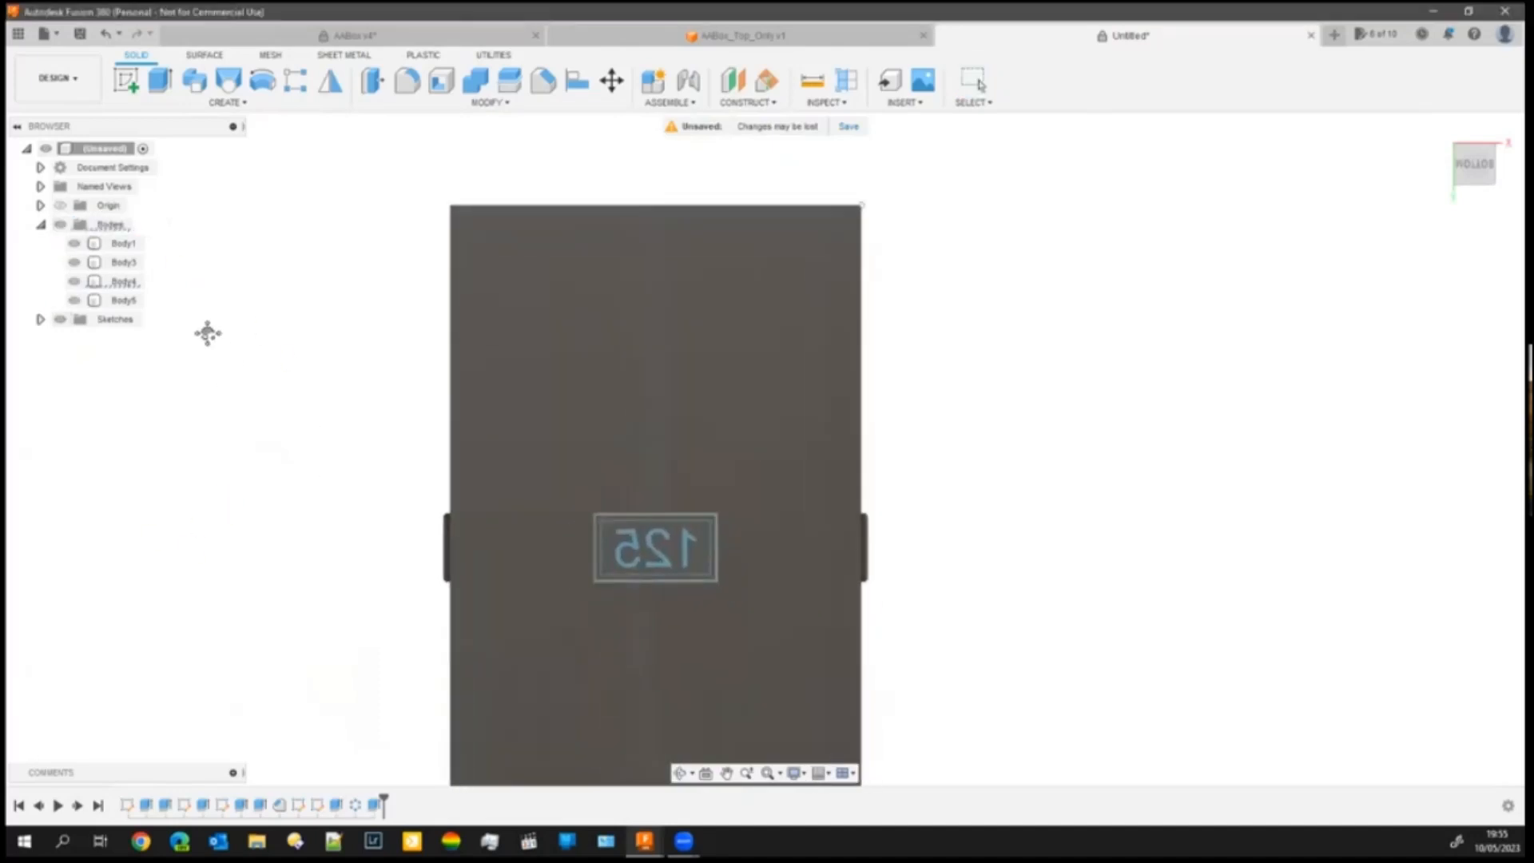
- Sketch a rectangle about 12 mm wide and 24 mm tall on the wall face, ending at the line above the base, and finish the sketch
left_click(126, 79)
left_click(550, 415)
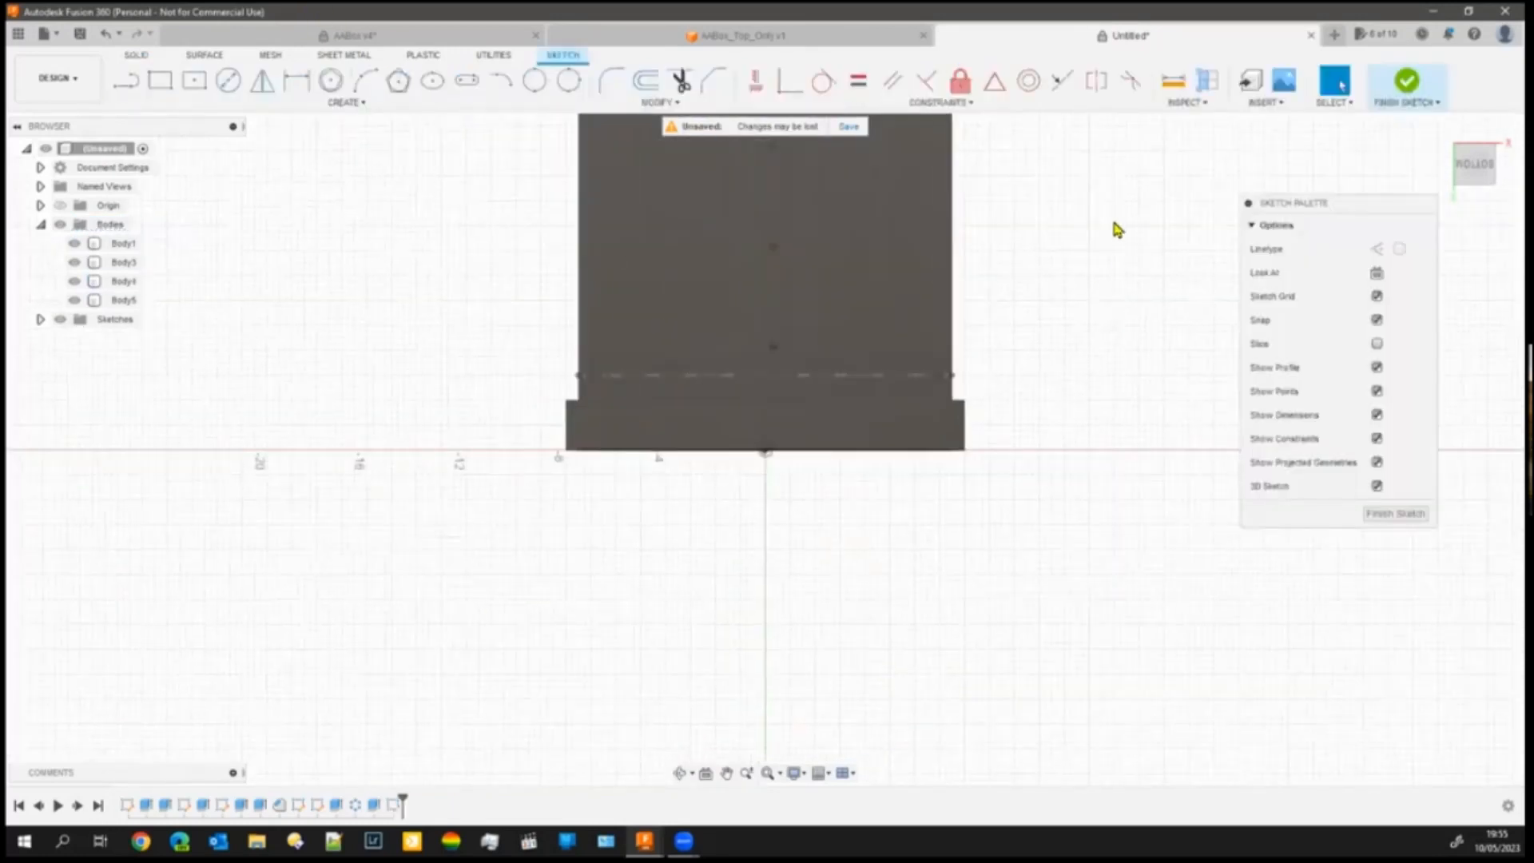
scroll(1112, 299, "down", 1)
mouse_move(1082, 221)
middle_mouse_down()
mouse_move(1065, 250)
mouse_move(1058, 504)
mouse_move(1069, 377)
middle_mouse_up()
scroll(1065, 250, "up", 5)
scroll(1046, 470, "down", 3)
left_click(194, 80)
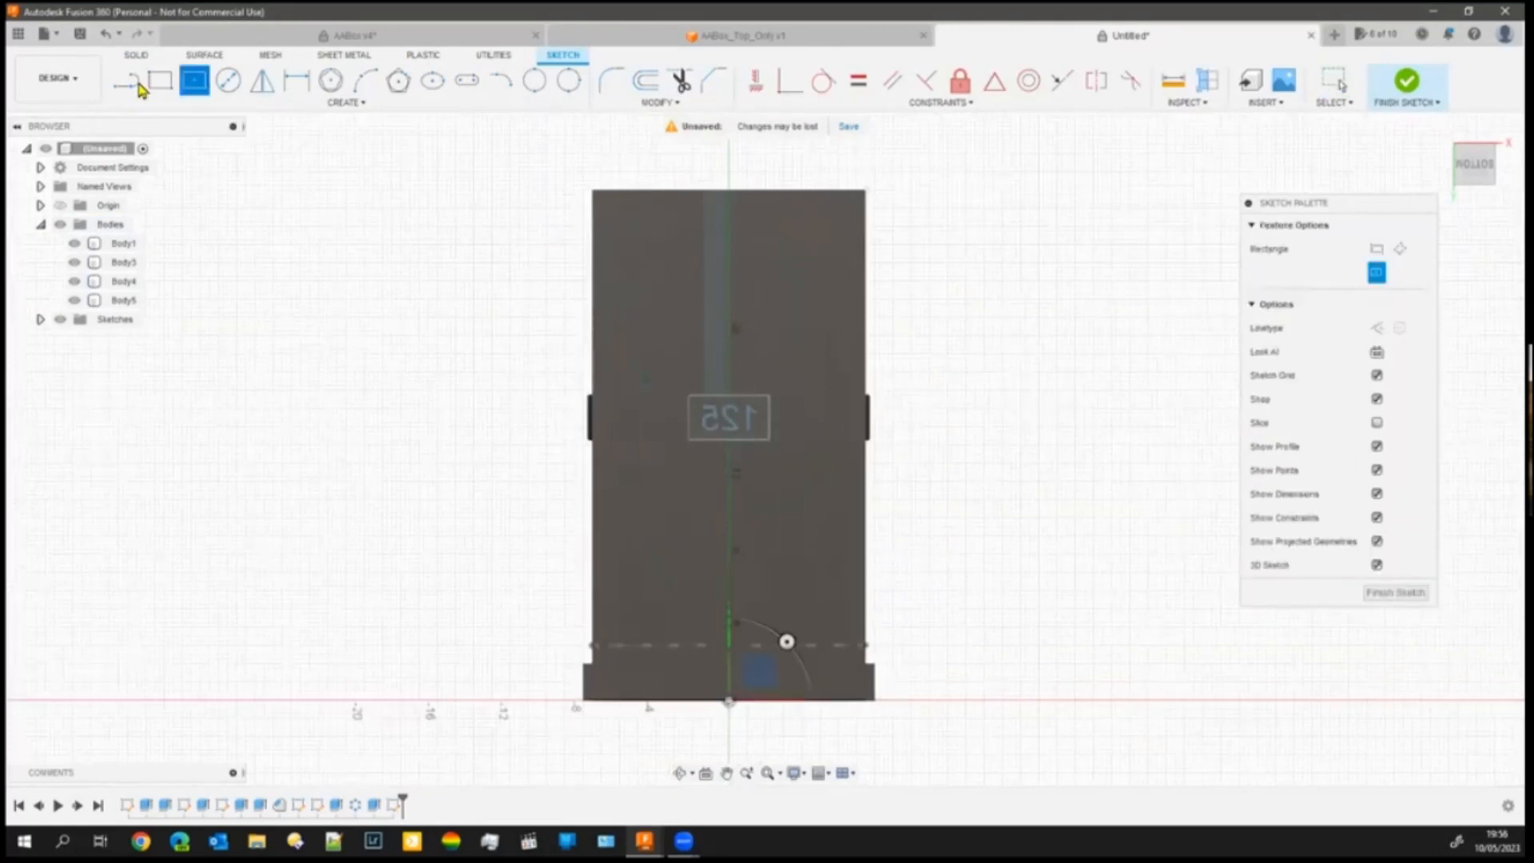
left_click(160, 80)
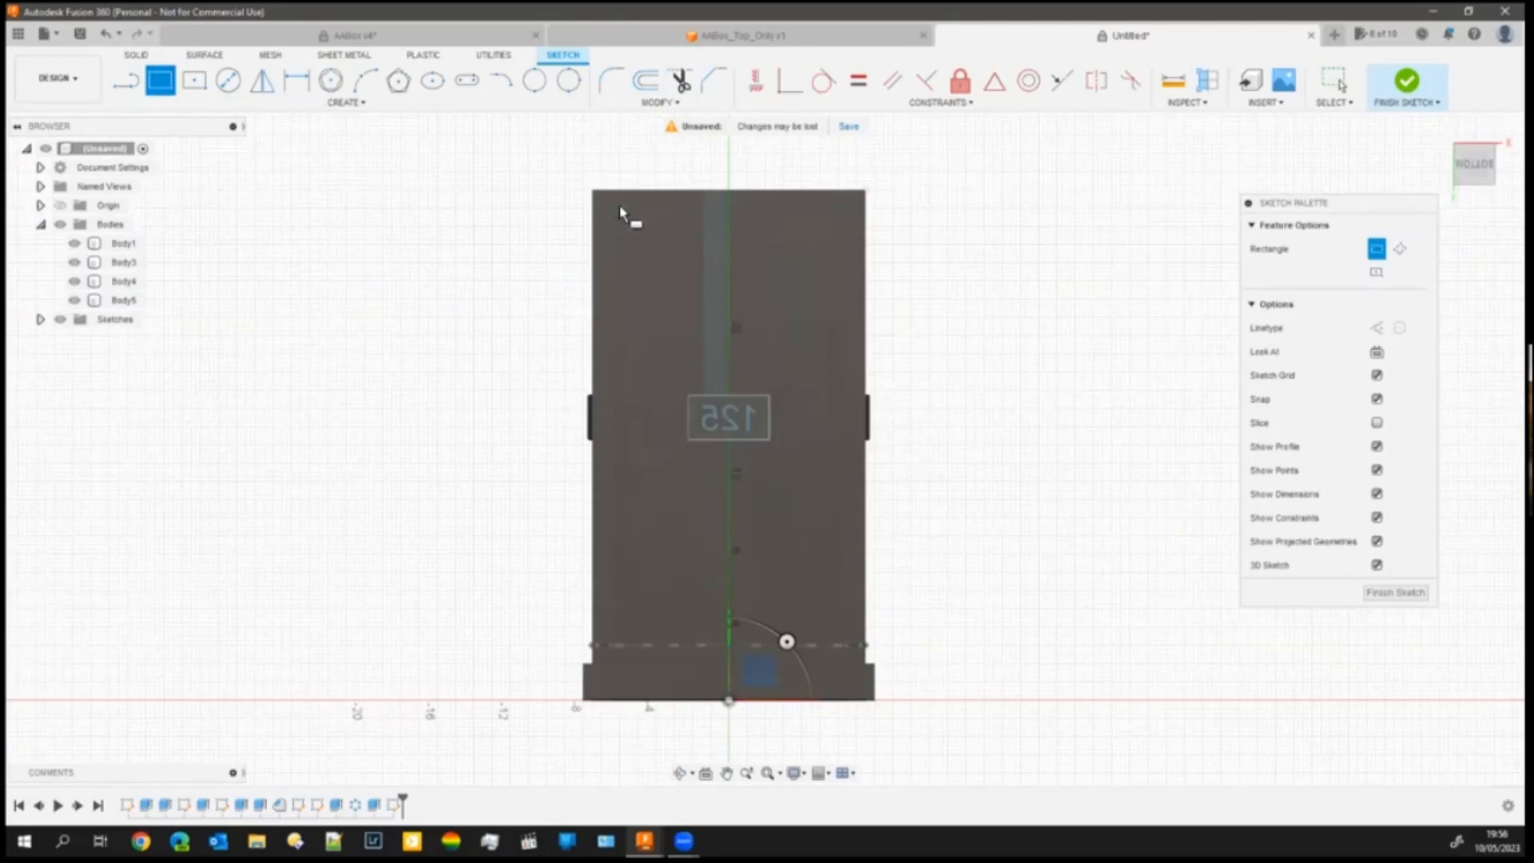
scroll(620, 207, "up", 2)
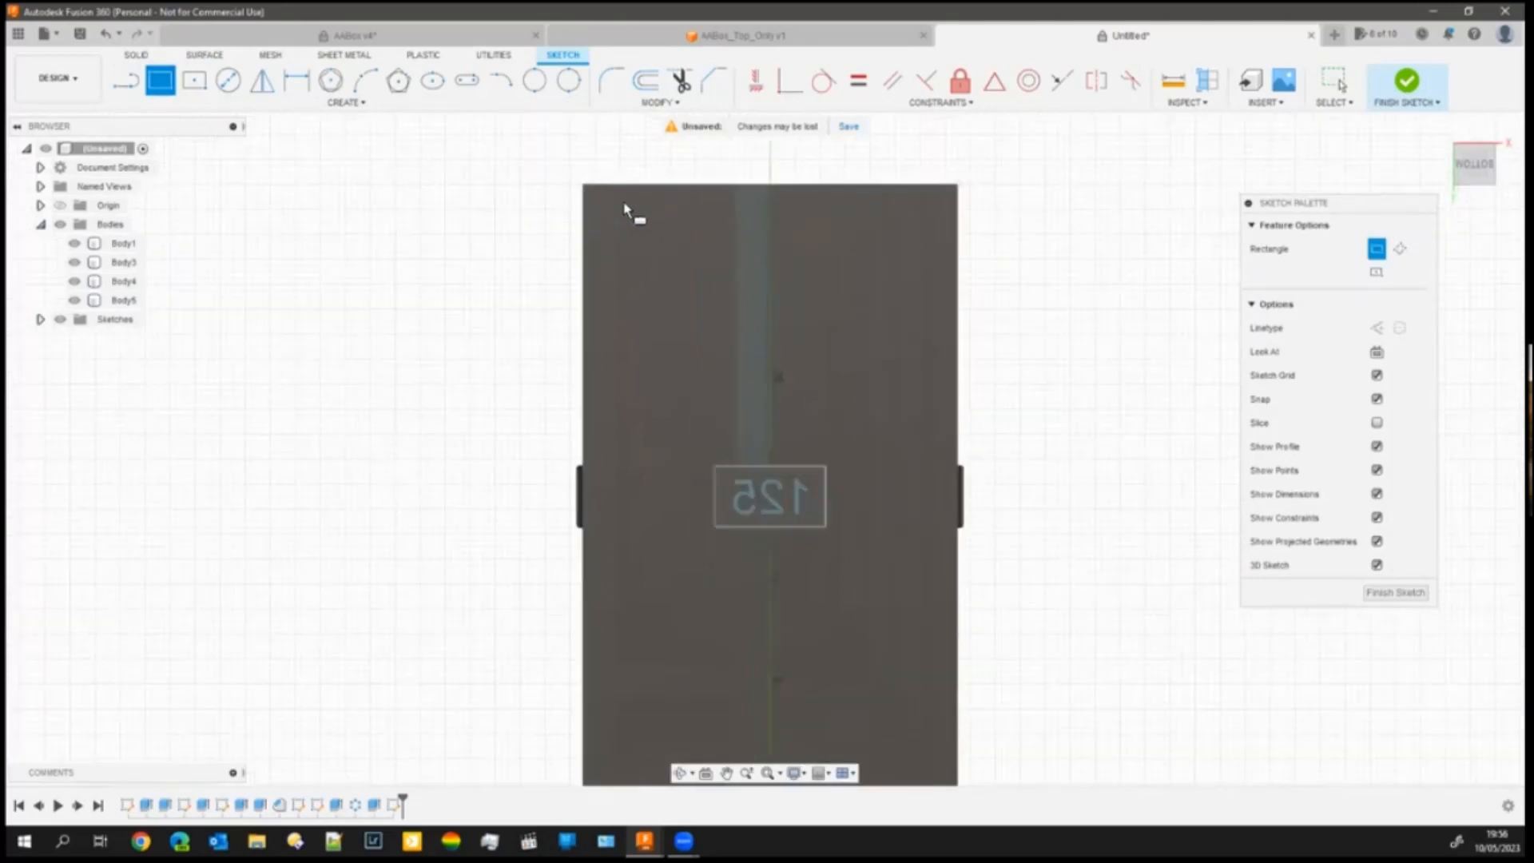
left_click(621, 209)
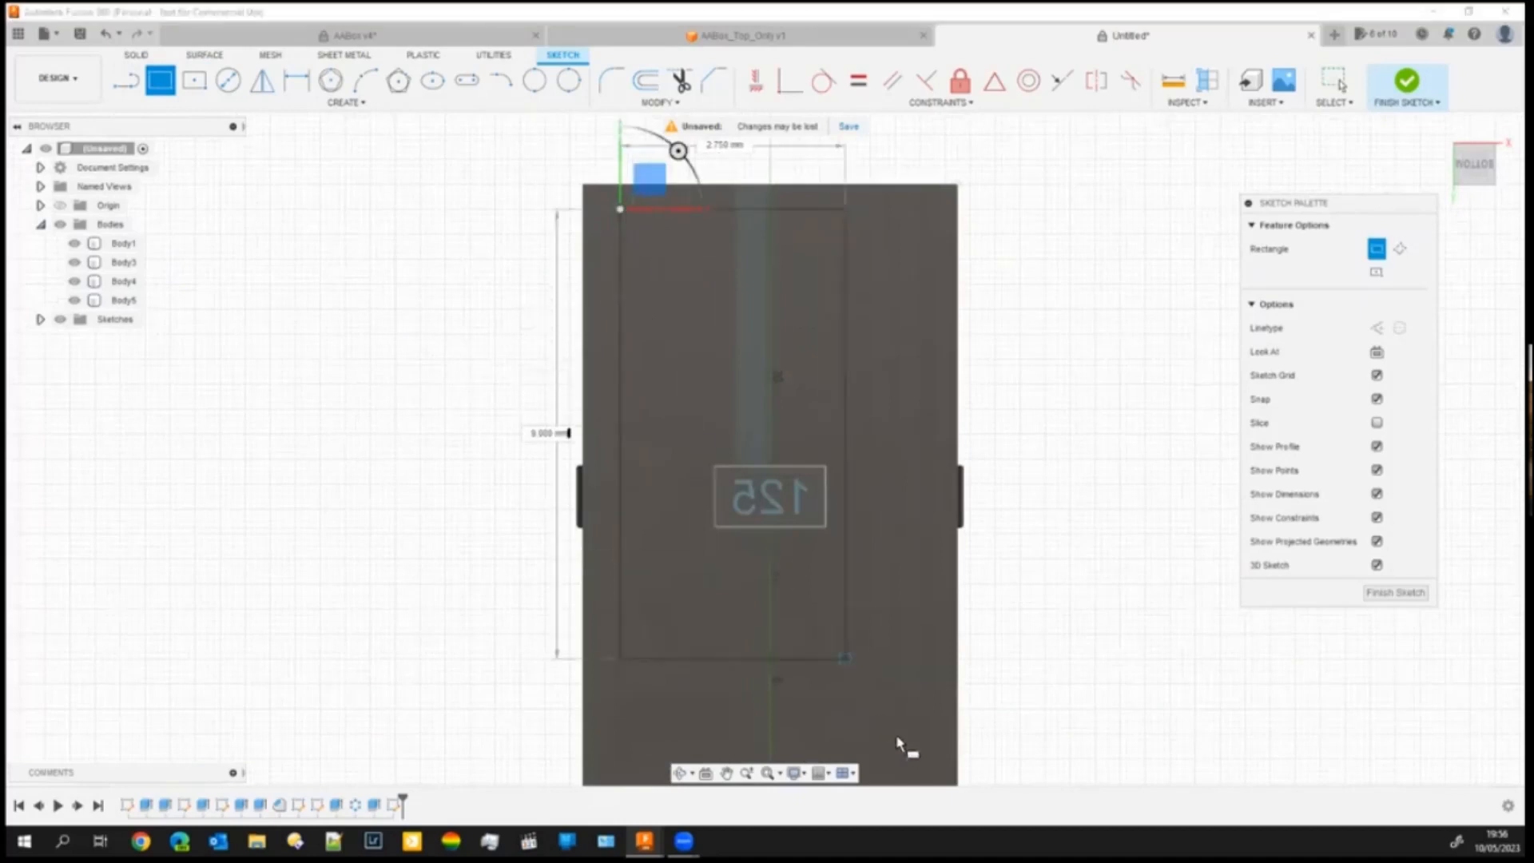
scroll(891, 752, "down", 3)
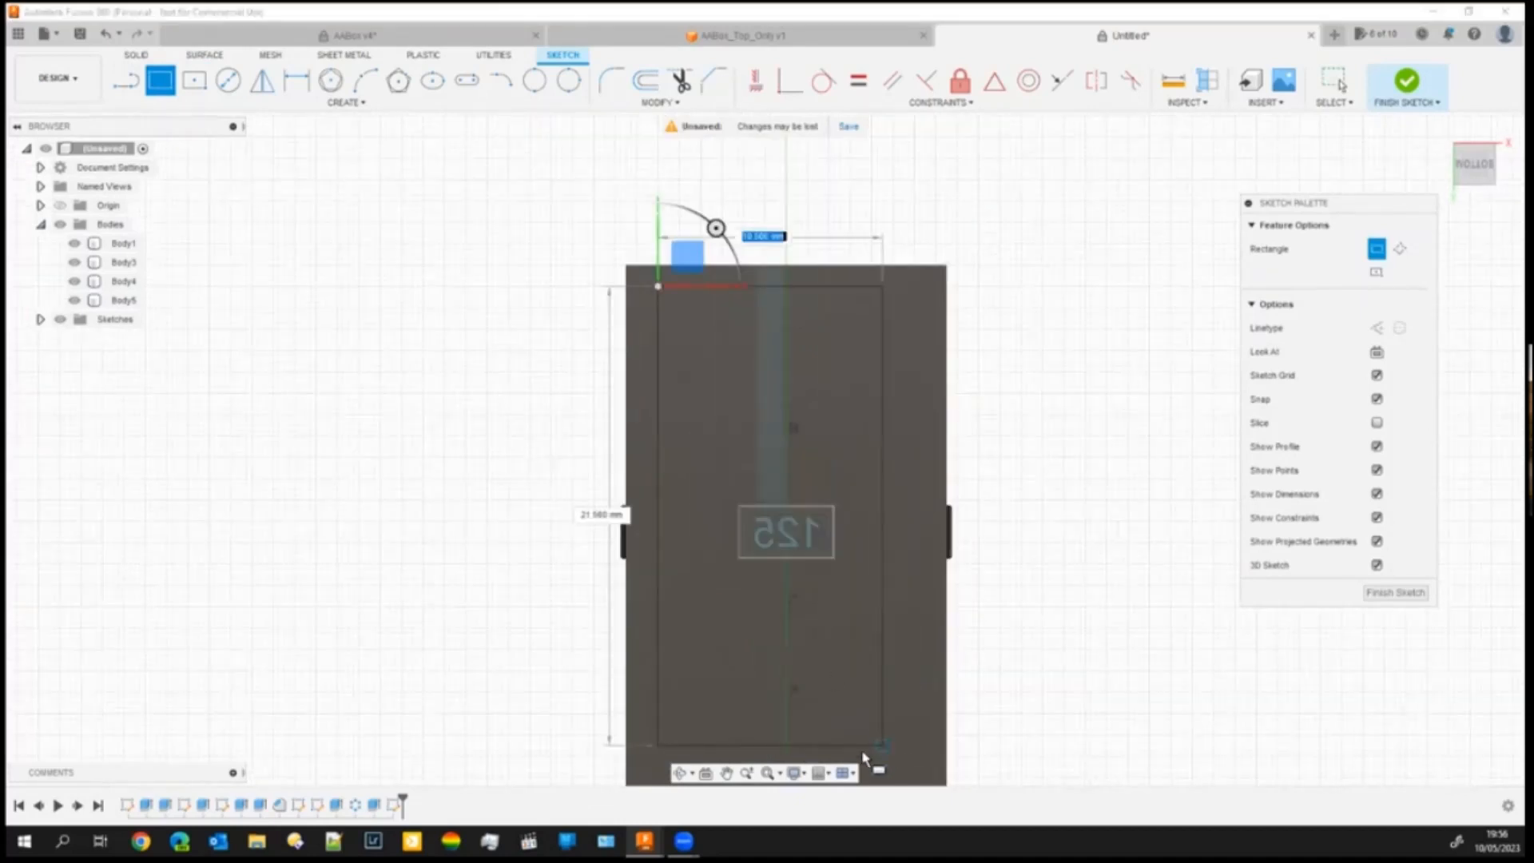
middle_click_drag(871, 763, 827, 571)
scroll(827, 560, "down", 1)
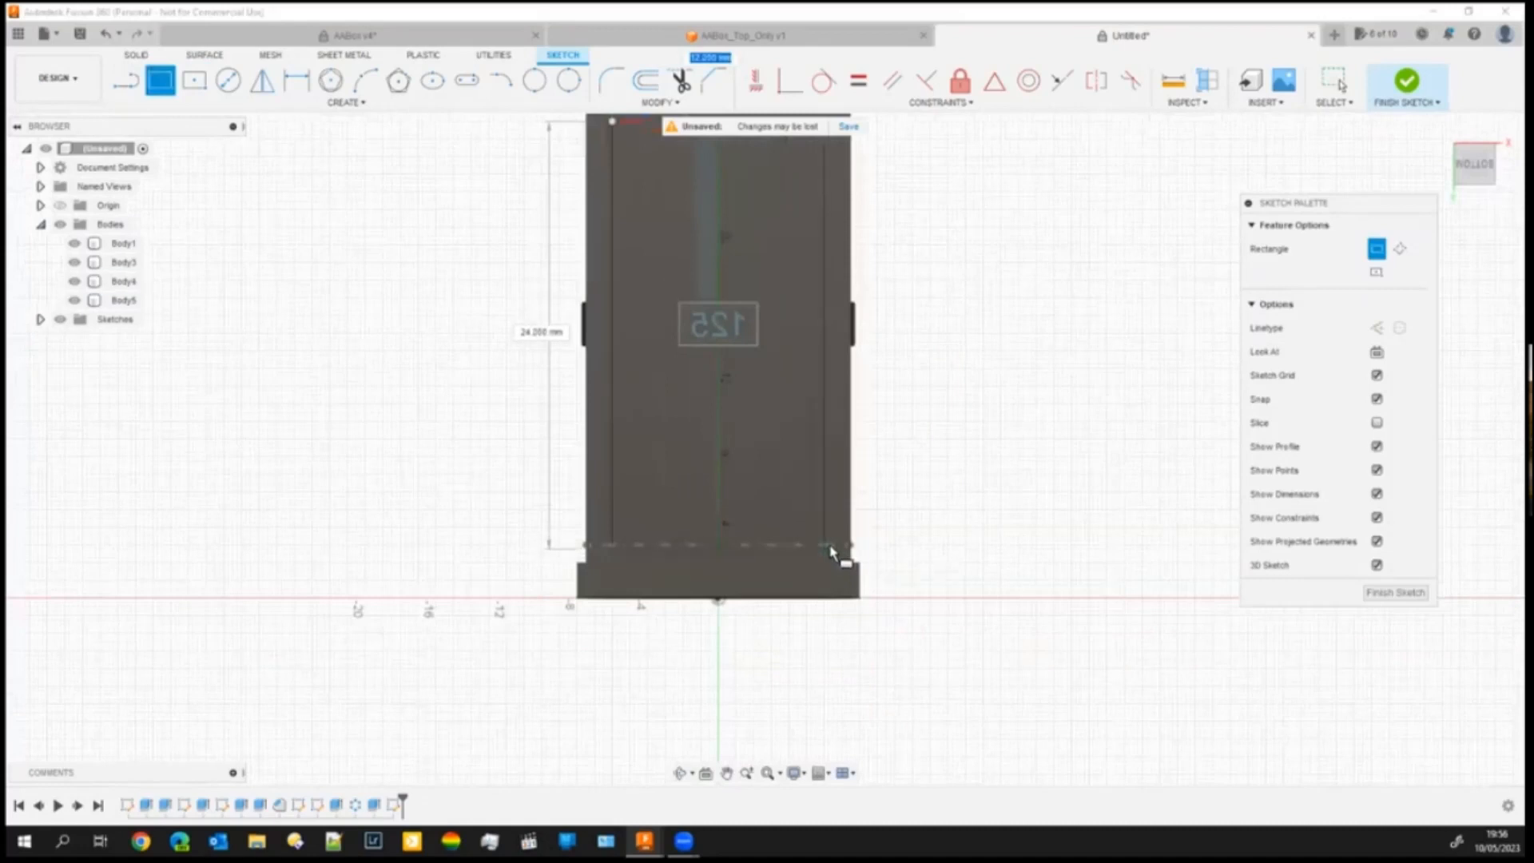
left_click(828, 547)
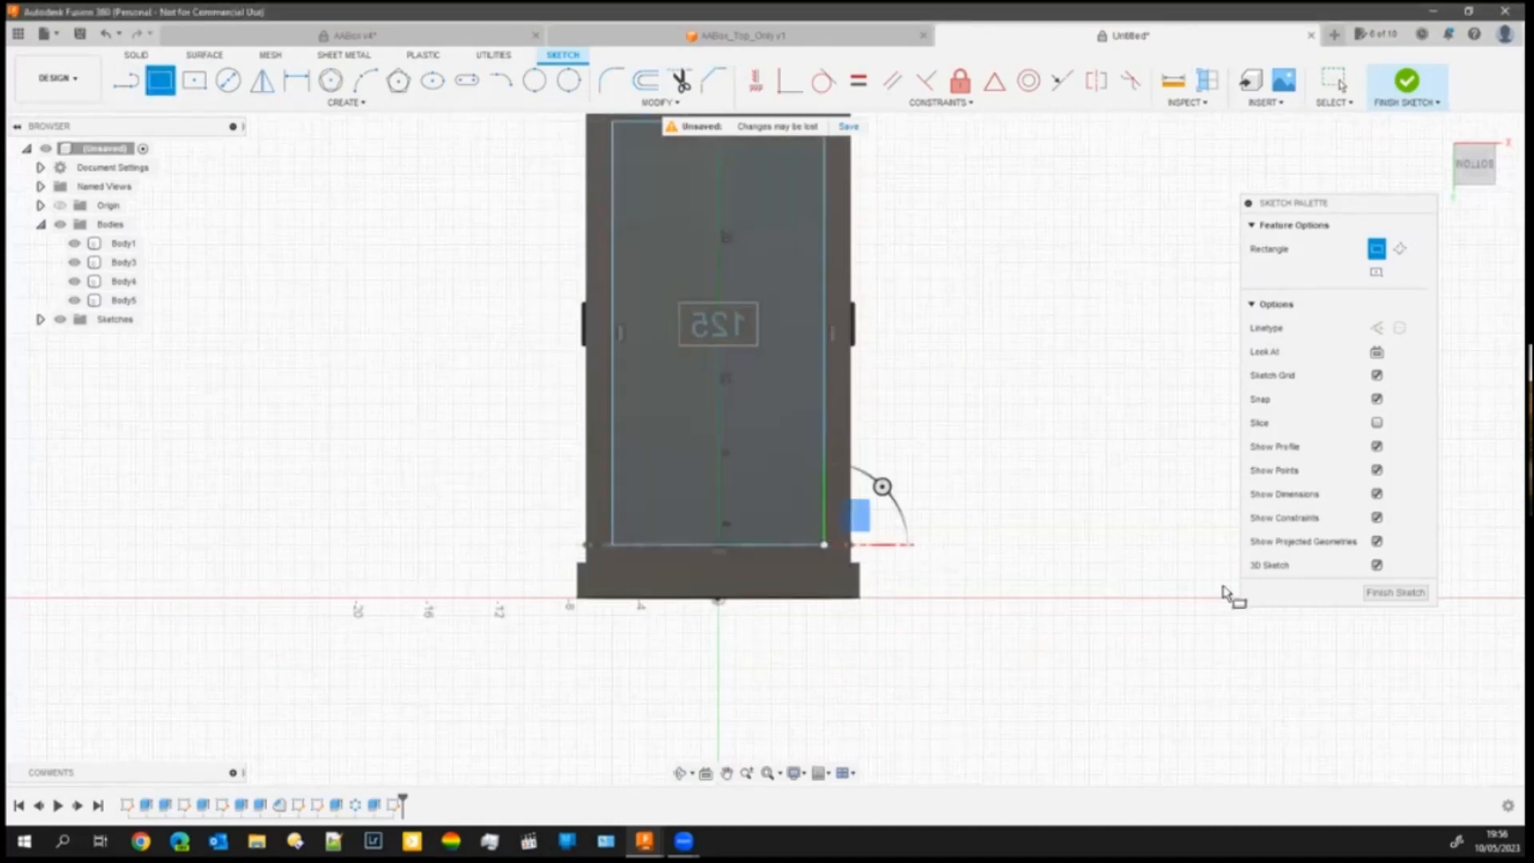
left_click(1396, 592)
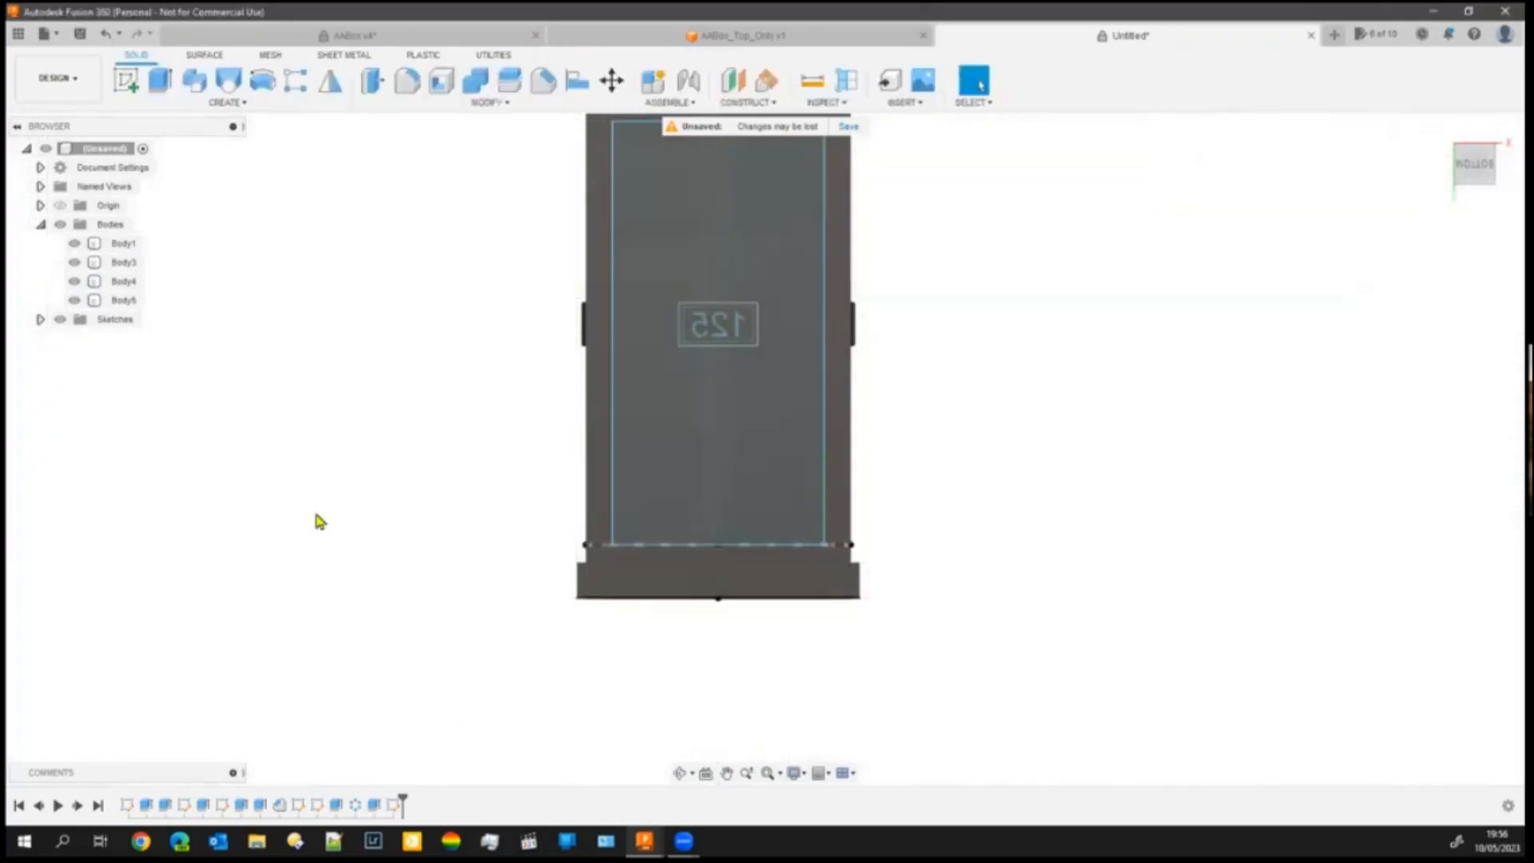
- Set up a symmetric 1.82 mm extrusion of the rectangle's two profiles, the large area and the narrow strip, on the wall face
middle_click_drag(274, 527, 397, 568, "shift")
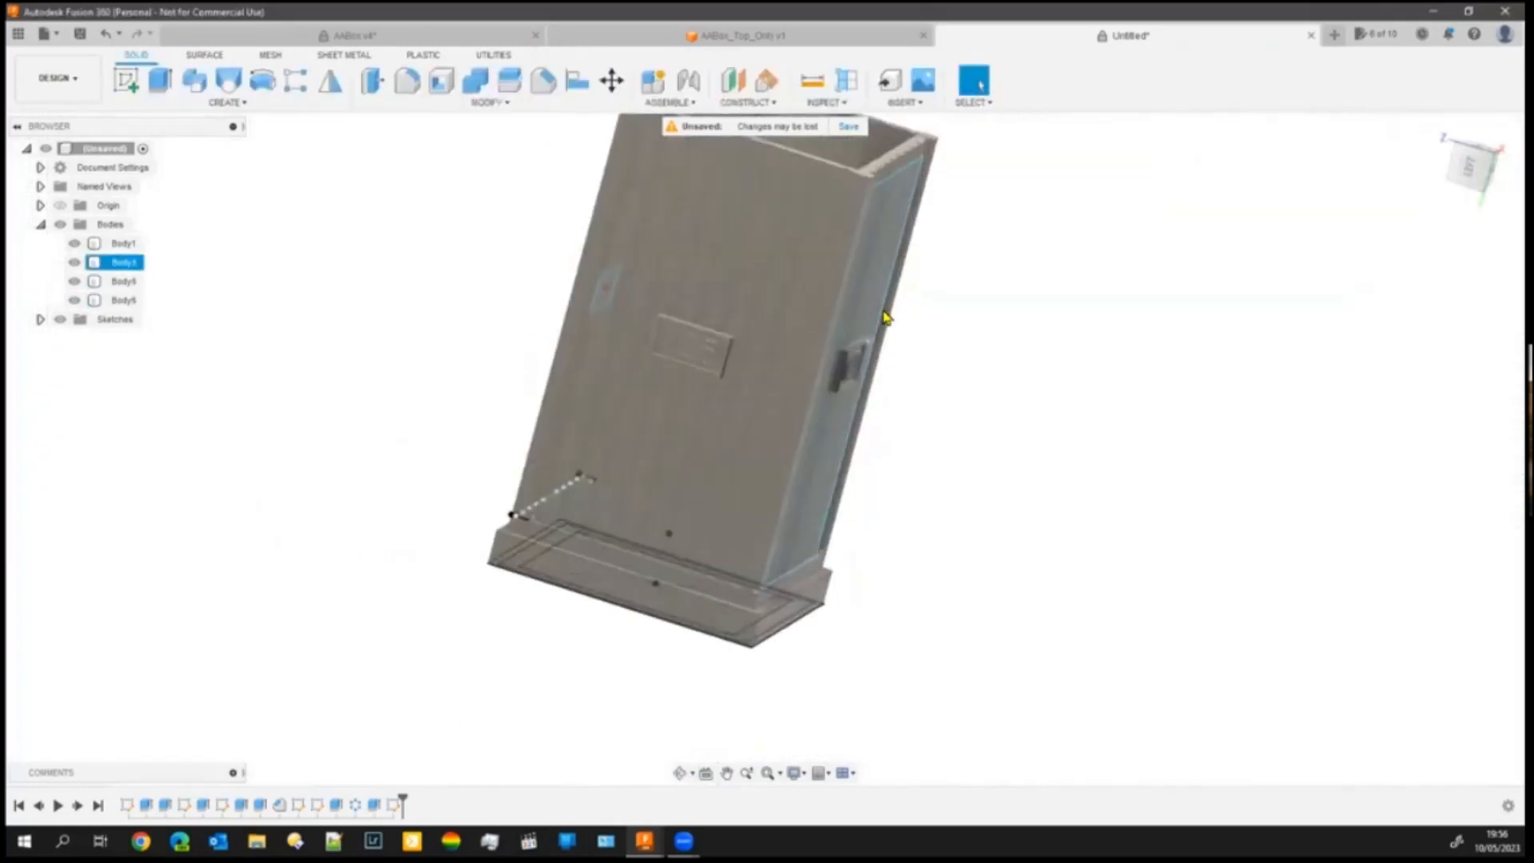
middle_click_drag(993, 532, 803, 307, "shift")
left_click(803, 308)
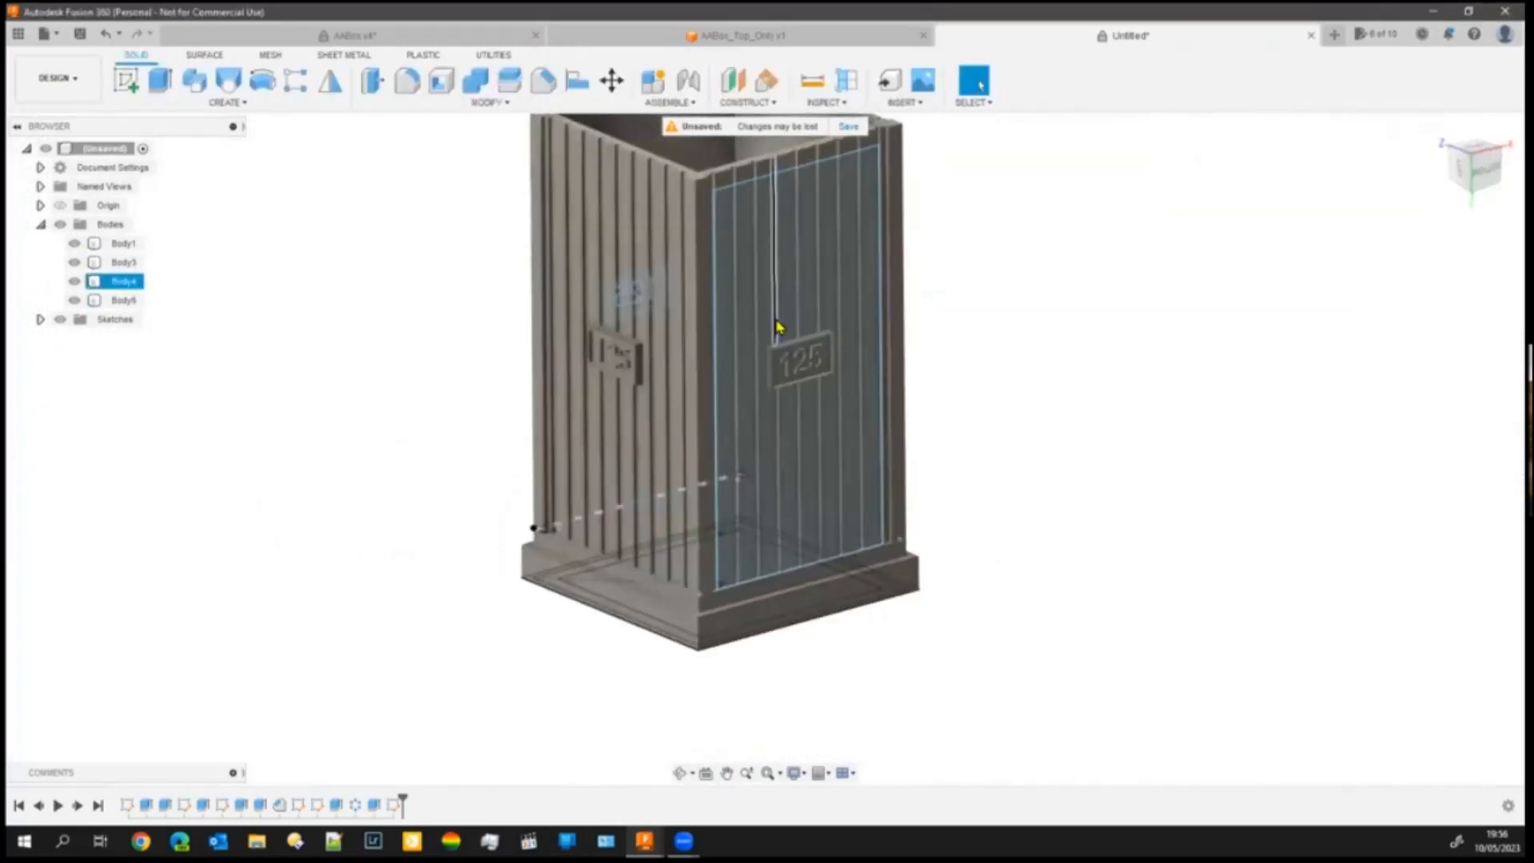
left_click(785, 449)
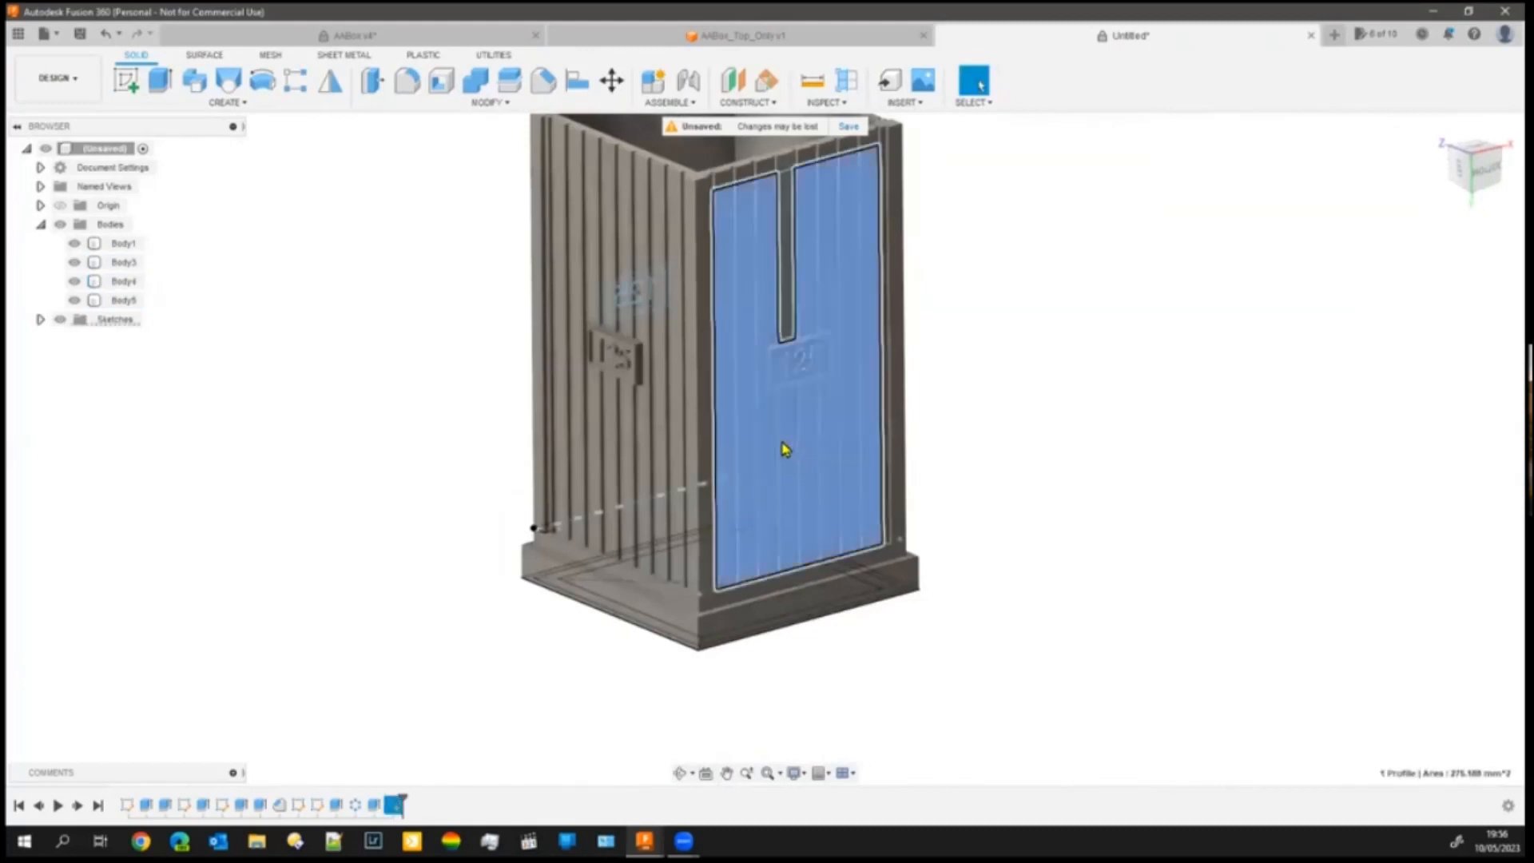
left_click(789, 328)
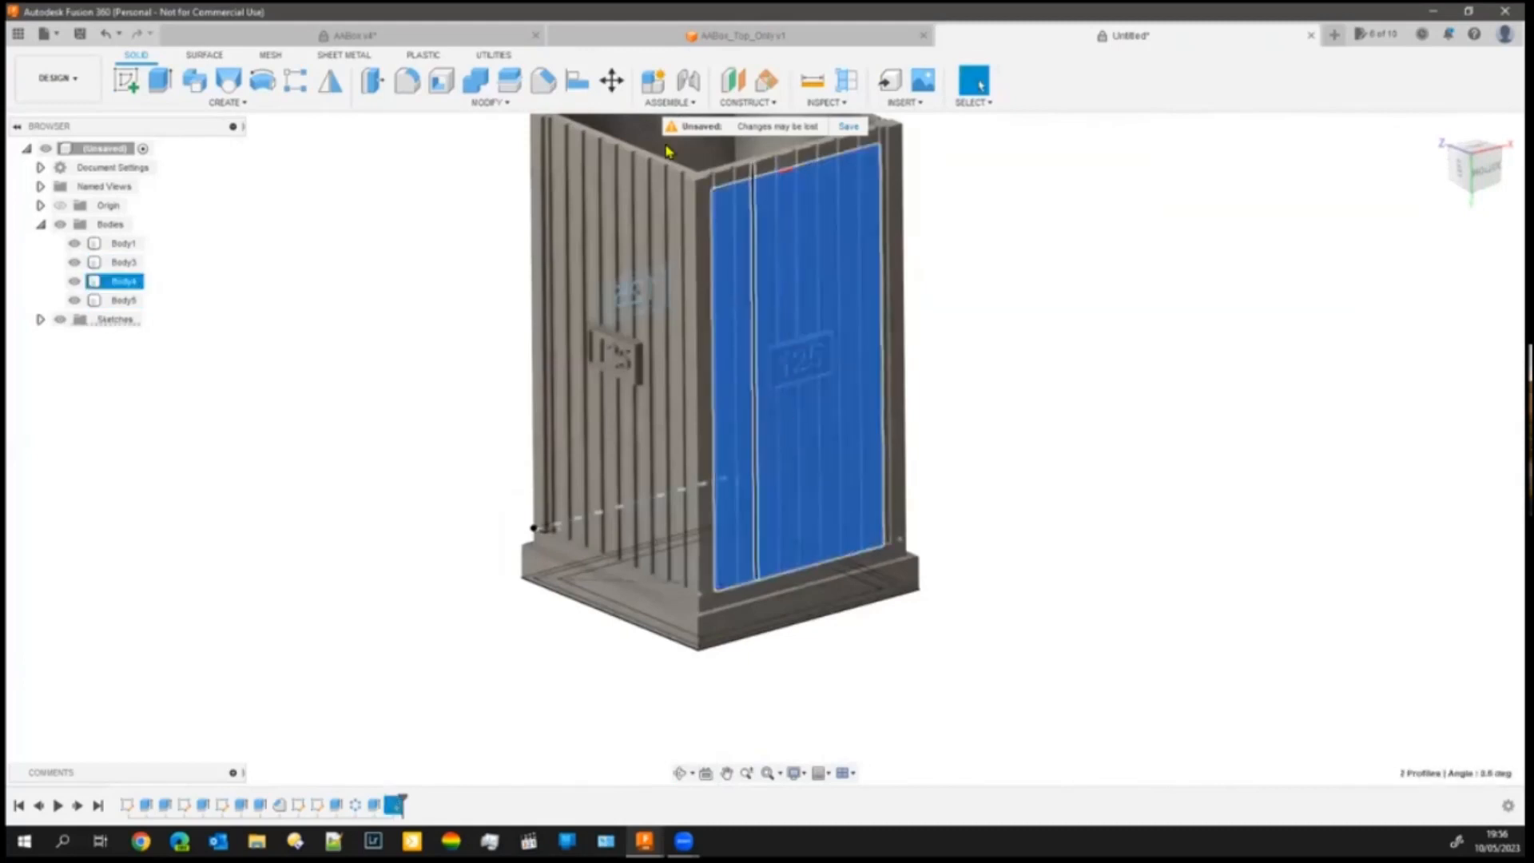
left_click(160, 80)
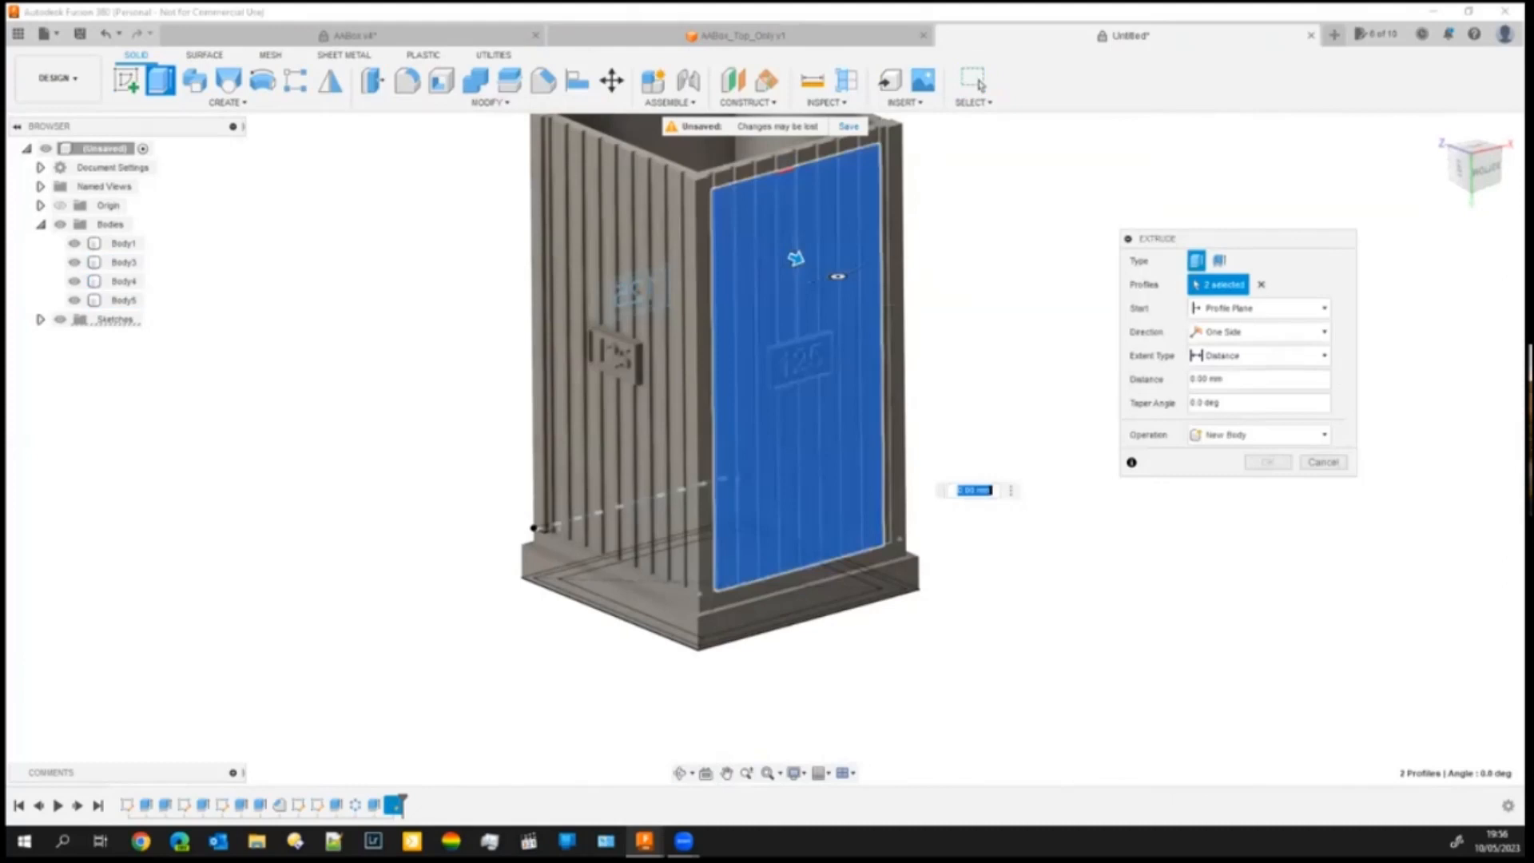
left_click(1279, 355)
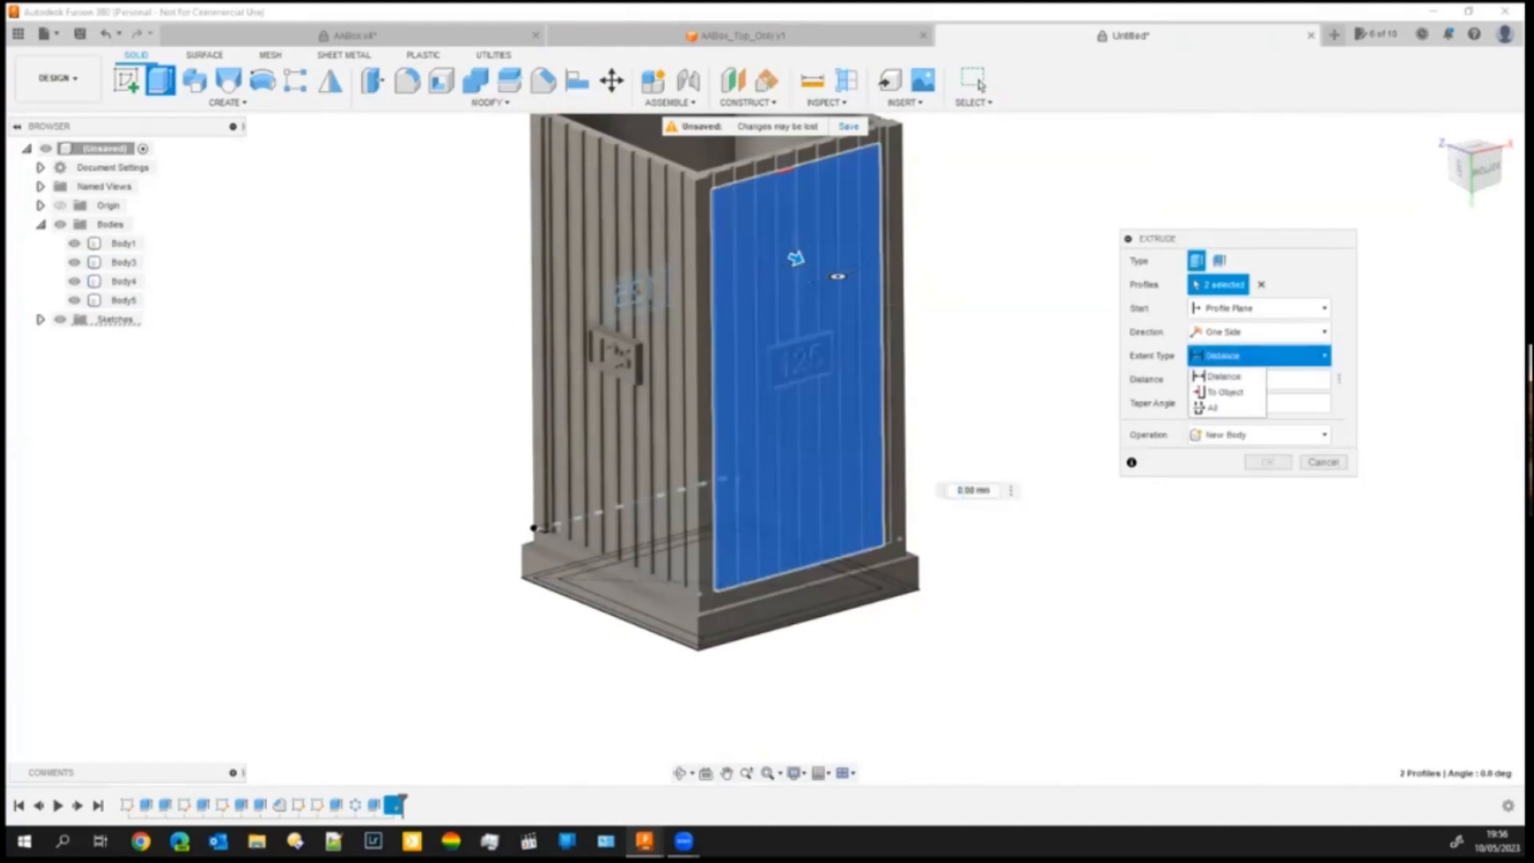
left_click(1223, 375)
left_click(1263, 332)
left_click(1223, 379)
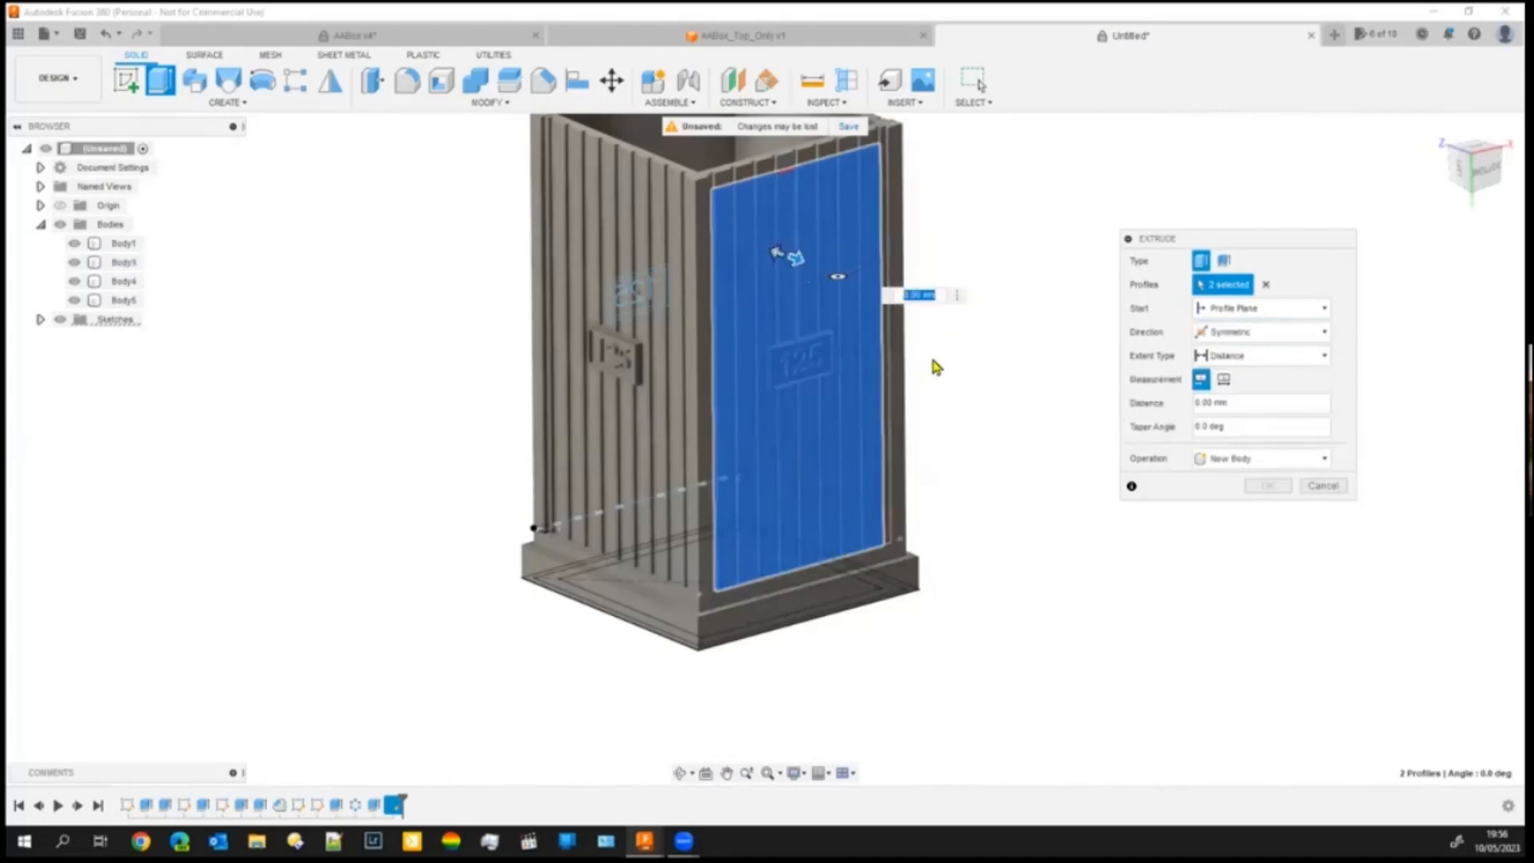
left_click_drag(797, 266, 813, 282)
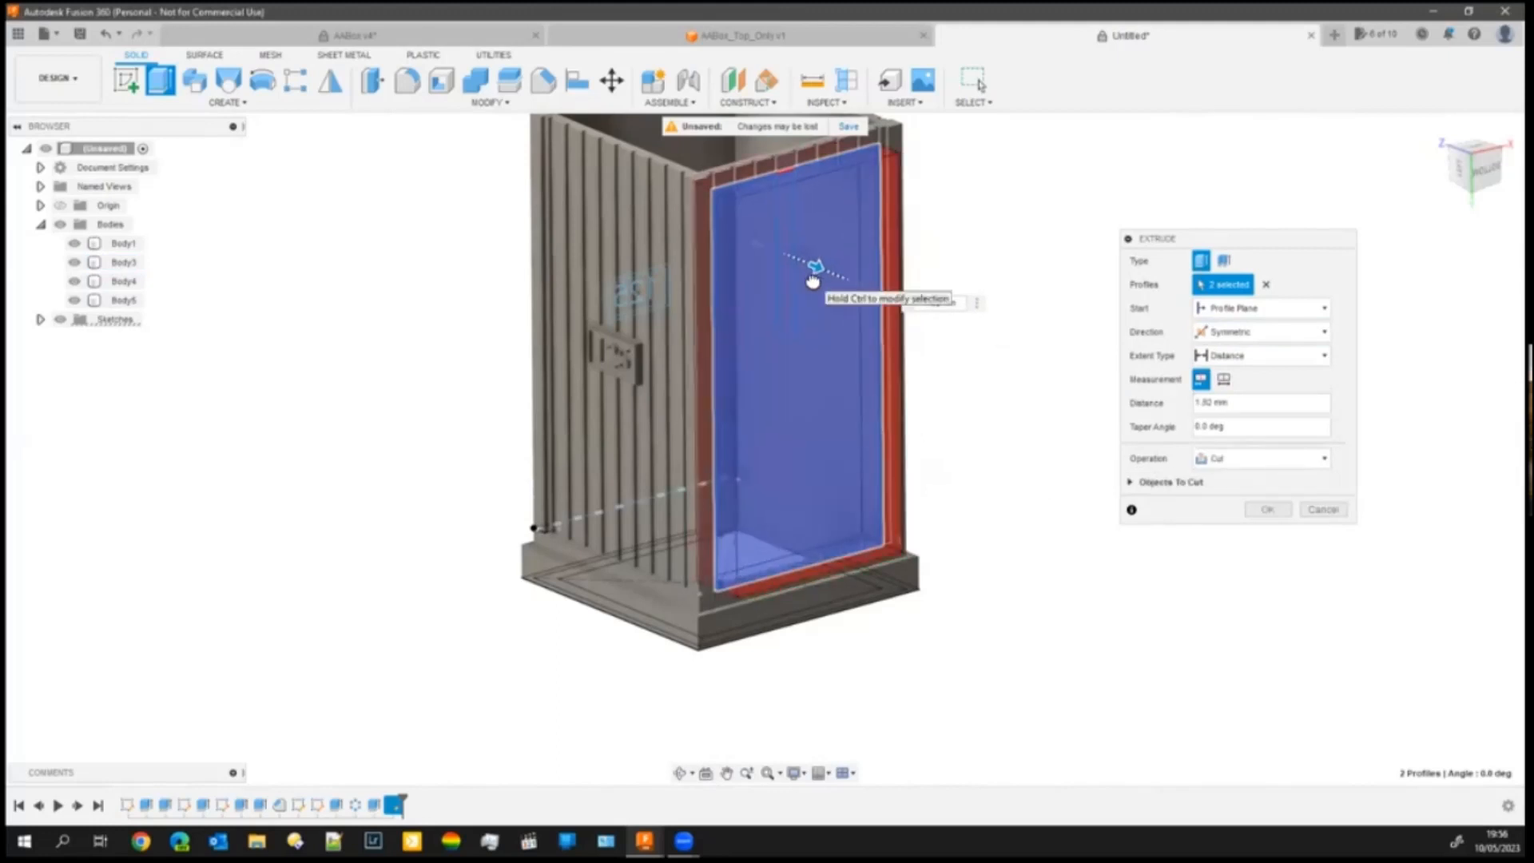
- Set the extrusion's operation to Join, reselect the large profile alongside the narrow strip, and complete the extrusion
left_click(1259, 458)
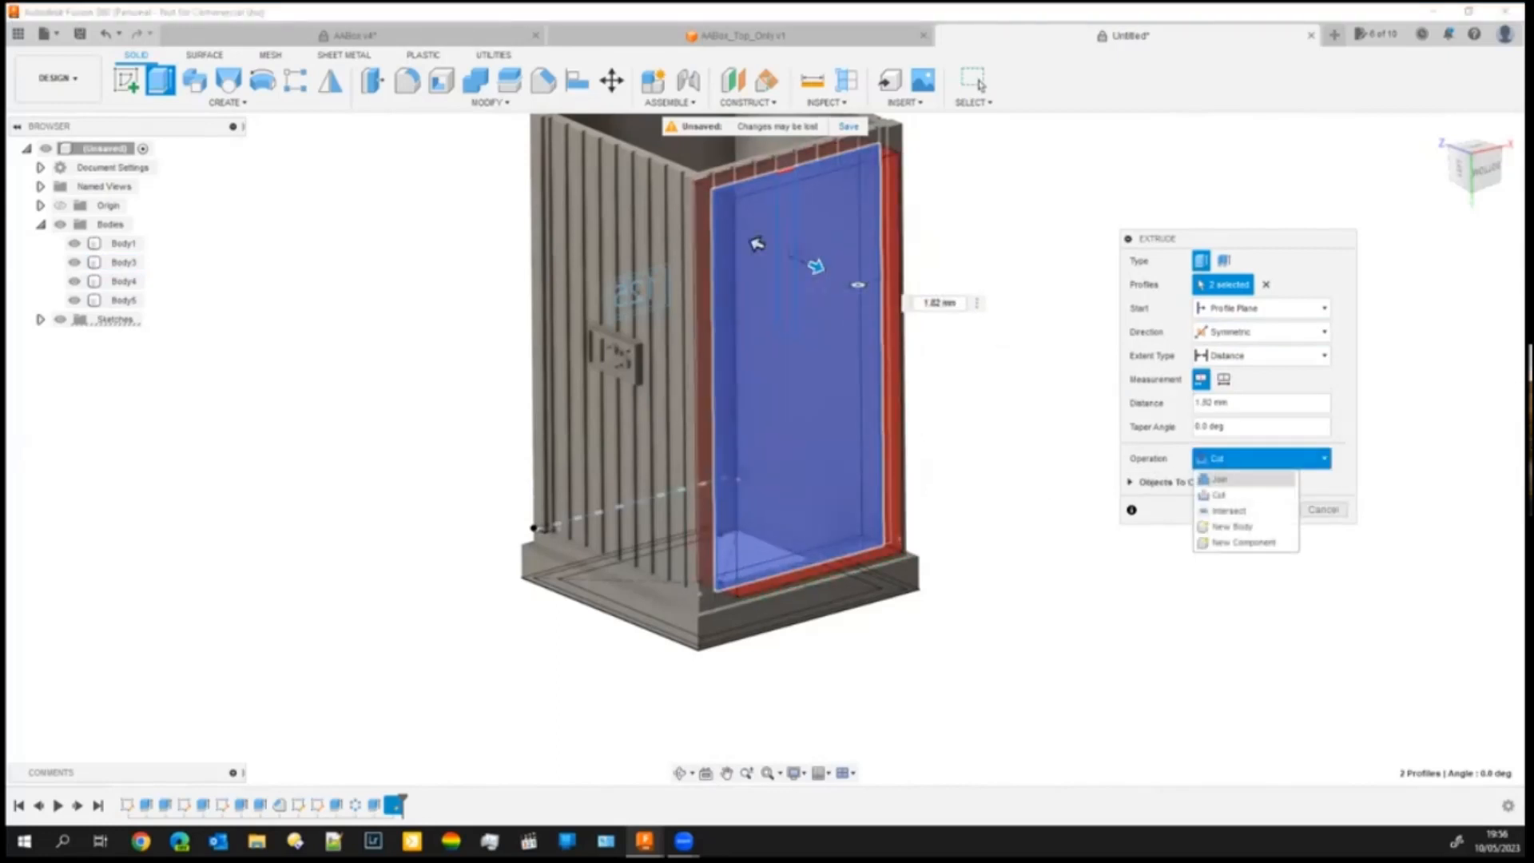
left_click(1216, 495)
key("Up")
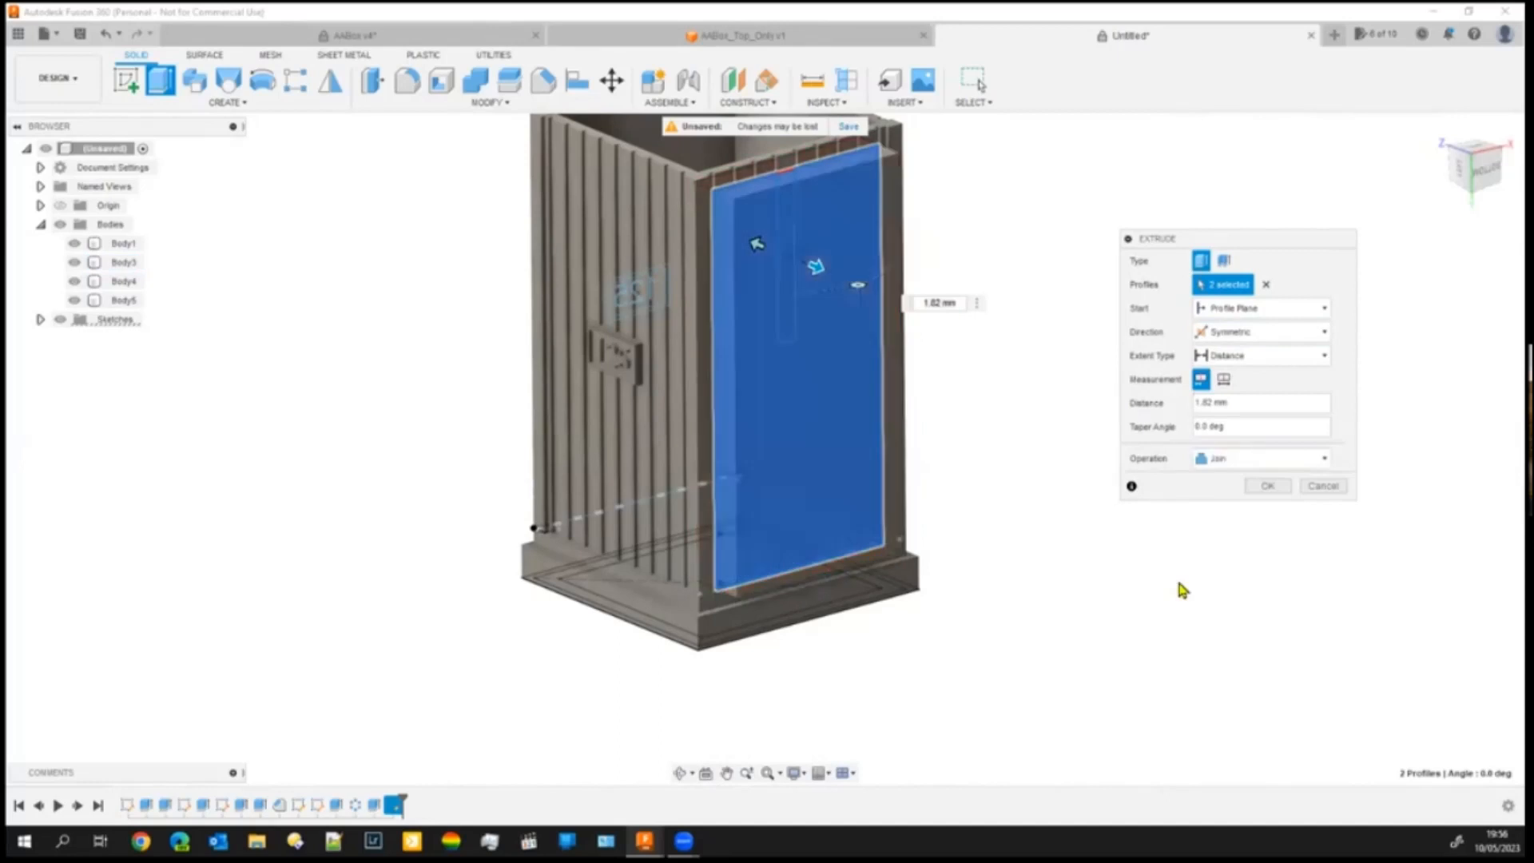
middle_click_drag(414, 769, 820, 377, "shift")
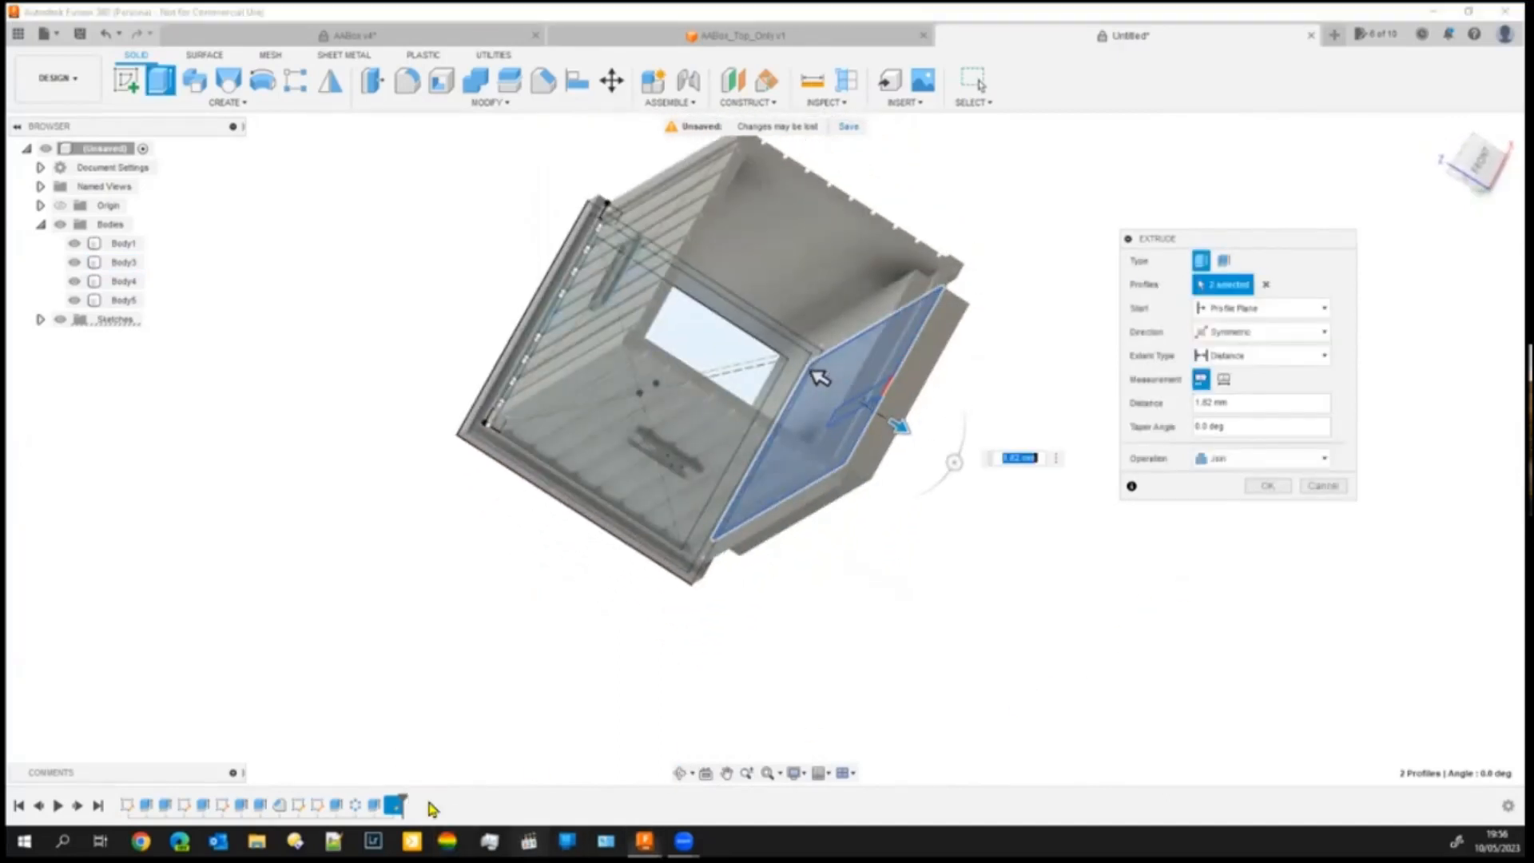
middle_click_drag(473, 756, 576, 413, "shift")
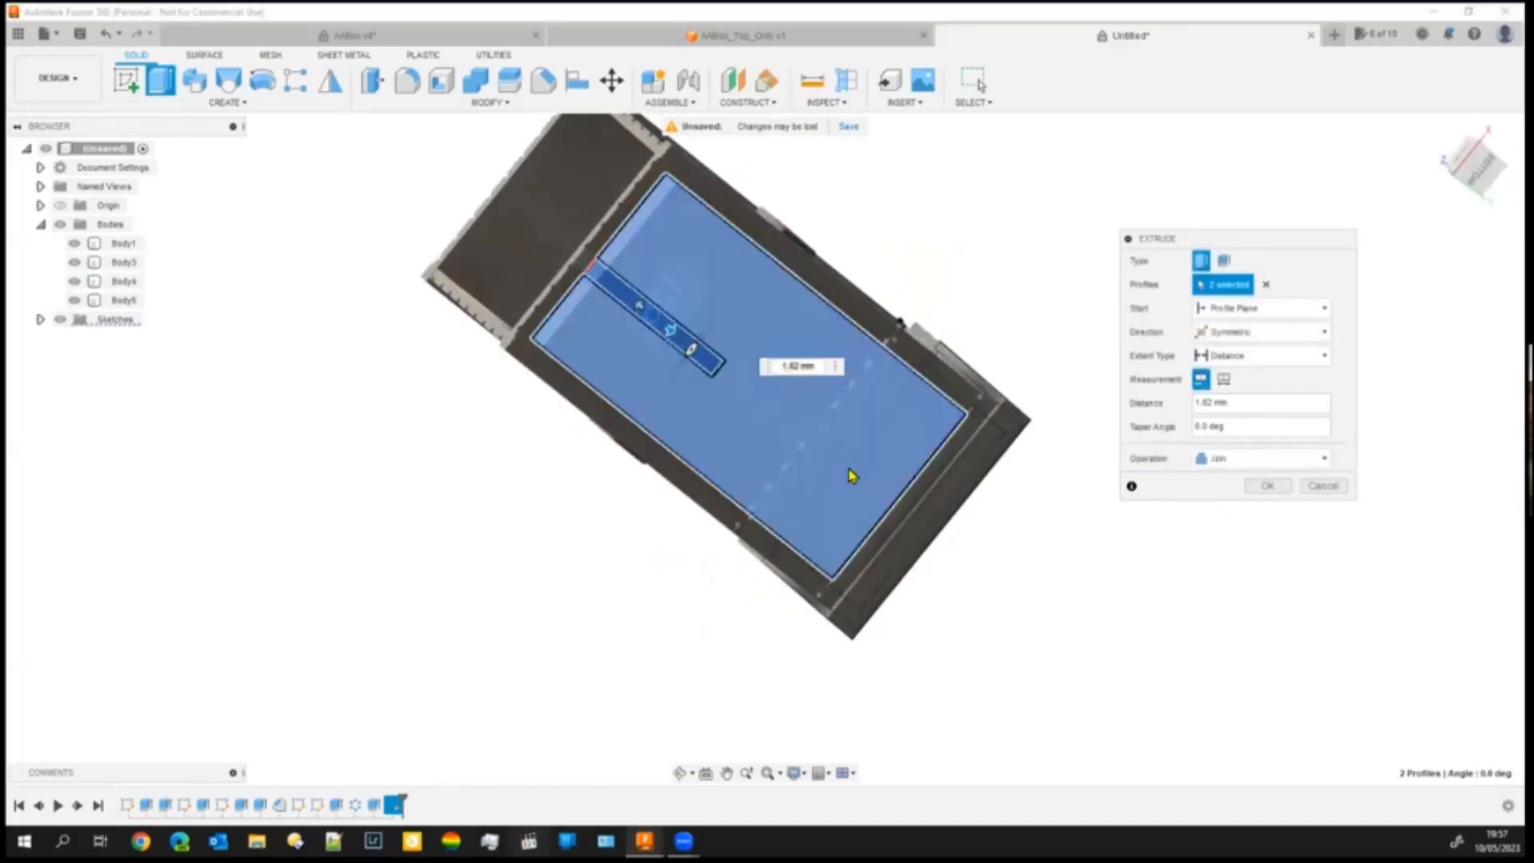
left_click(724, 507)
middle_click_drag(724, 507, 527, 550, "shift")
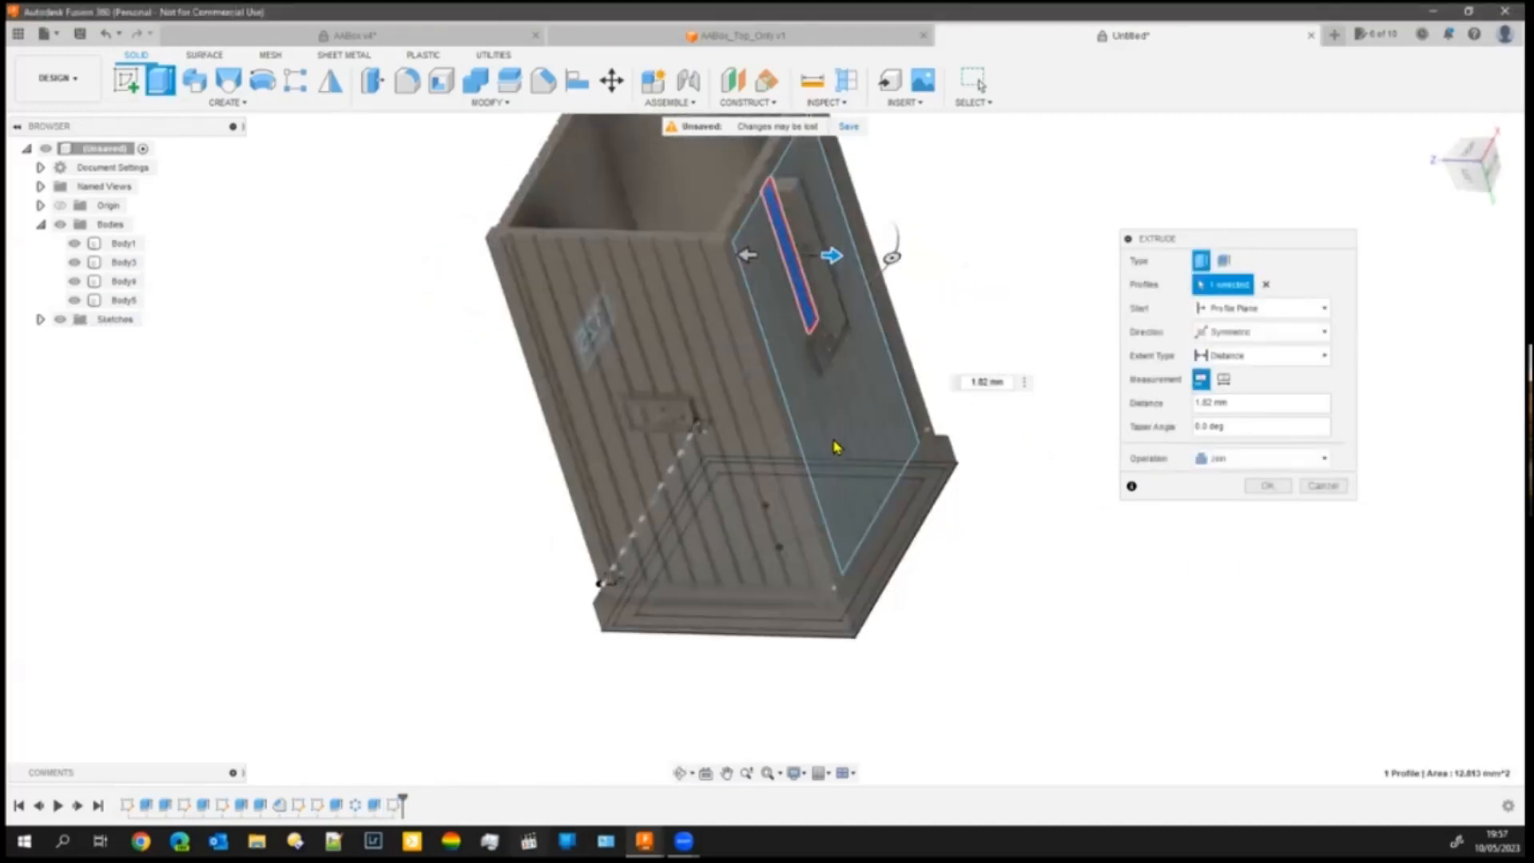
left_click(868, 316)
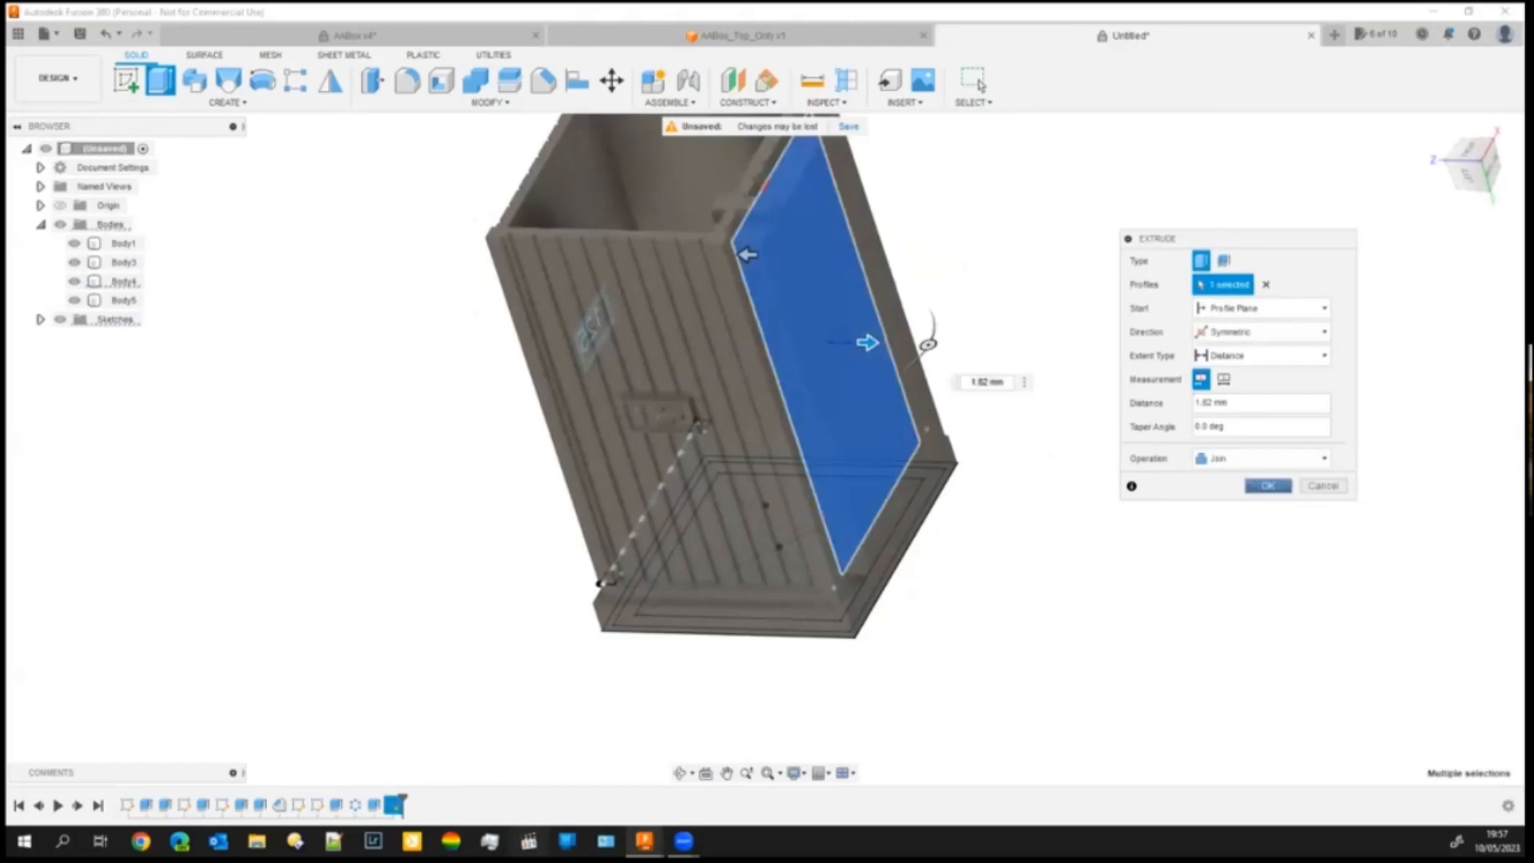
key("Return")
- Extrude the protruding outer face of the joined wall panel by -1.57 mm as a cut
left_click(871, 400)
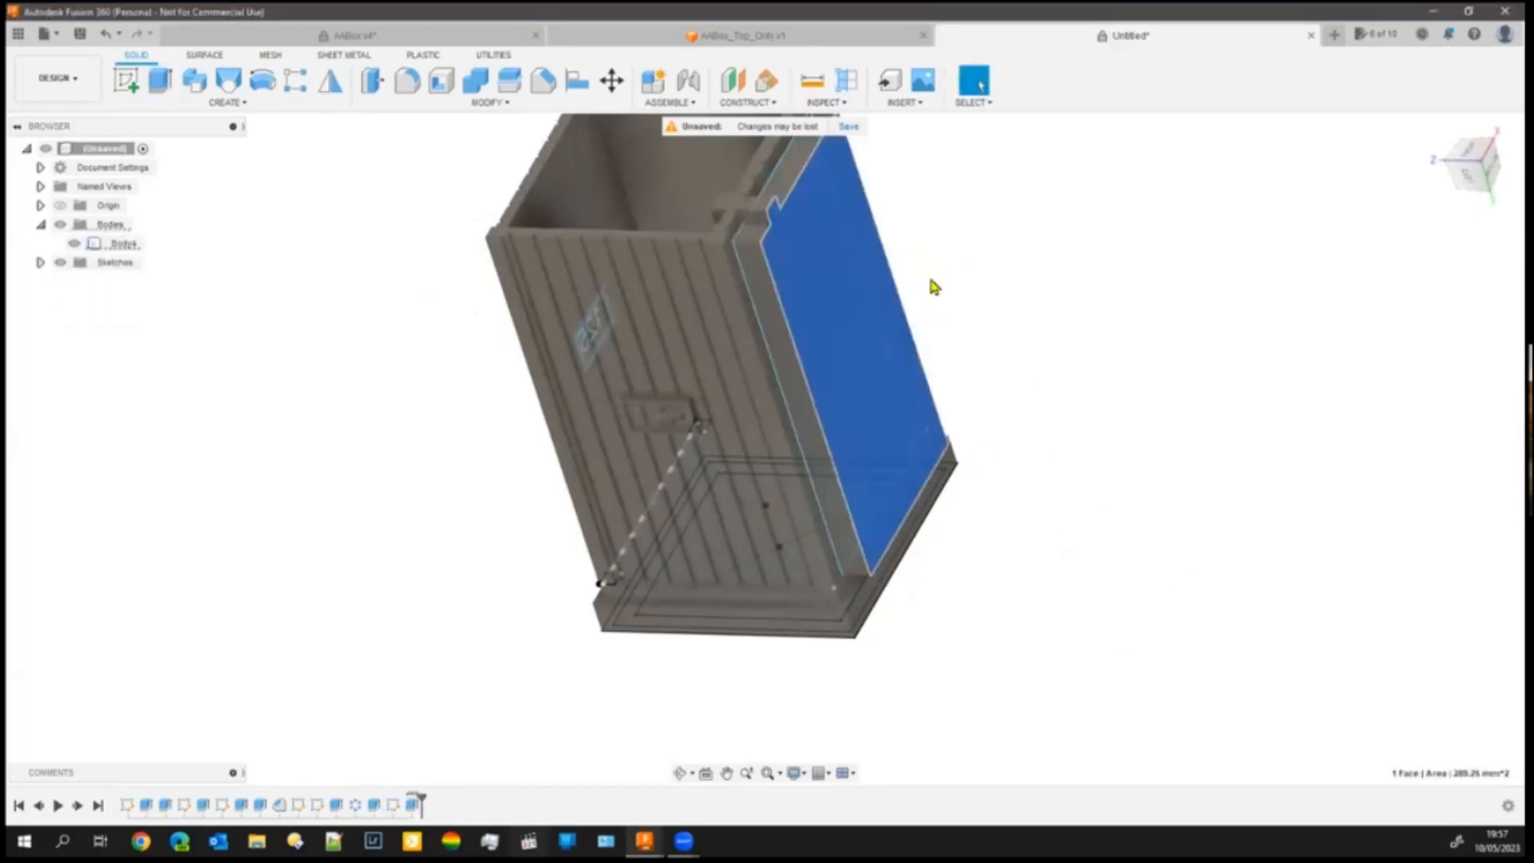
middle_click_drag(1133, 480, 1037, 539)
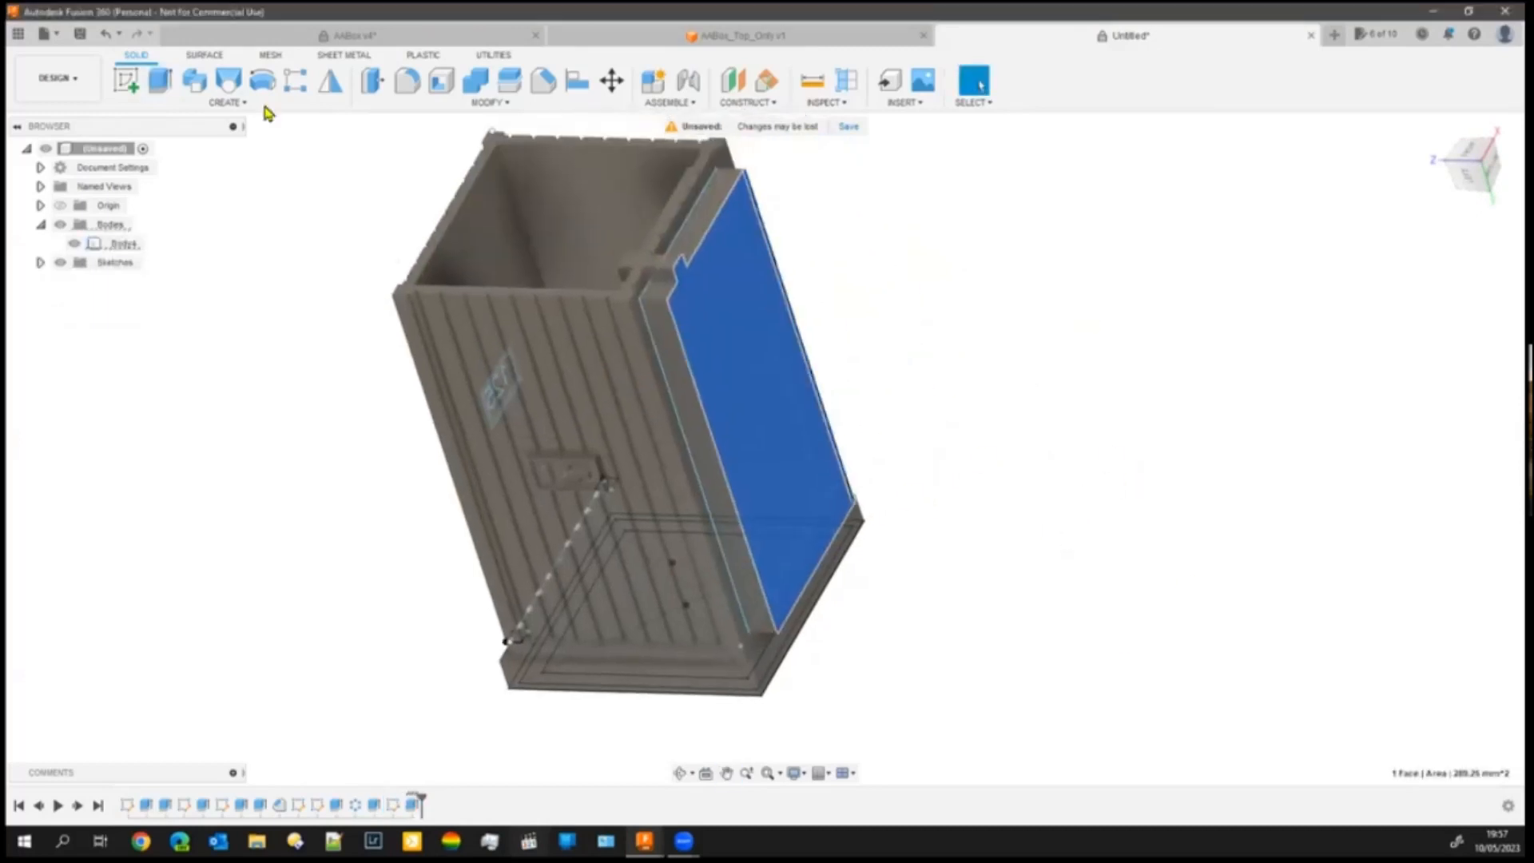
left_click(160, 82)
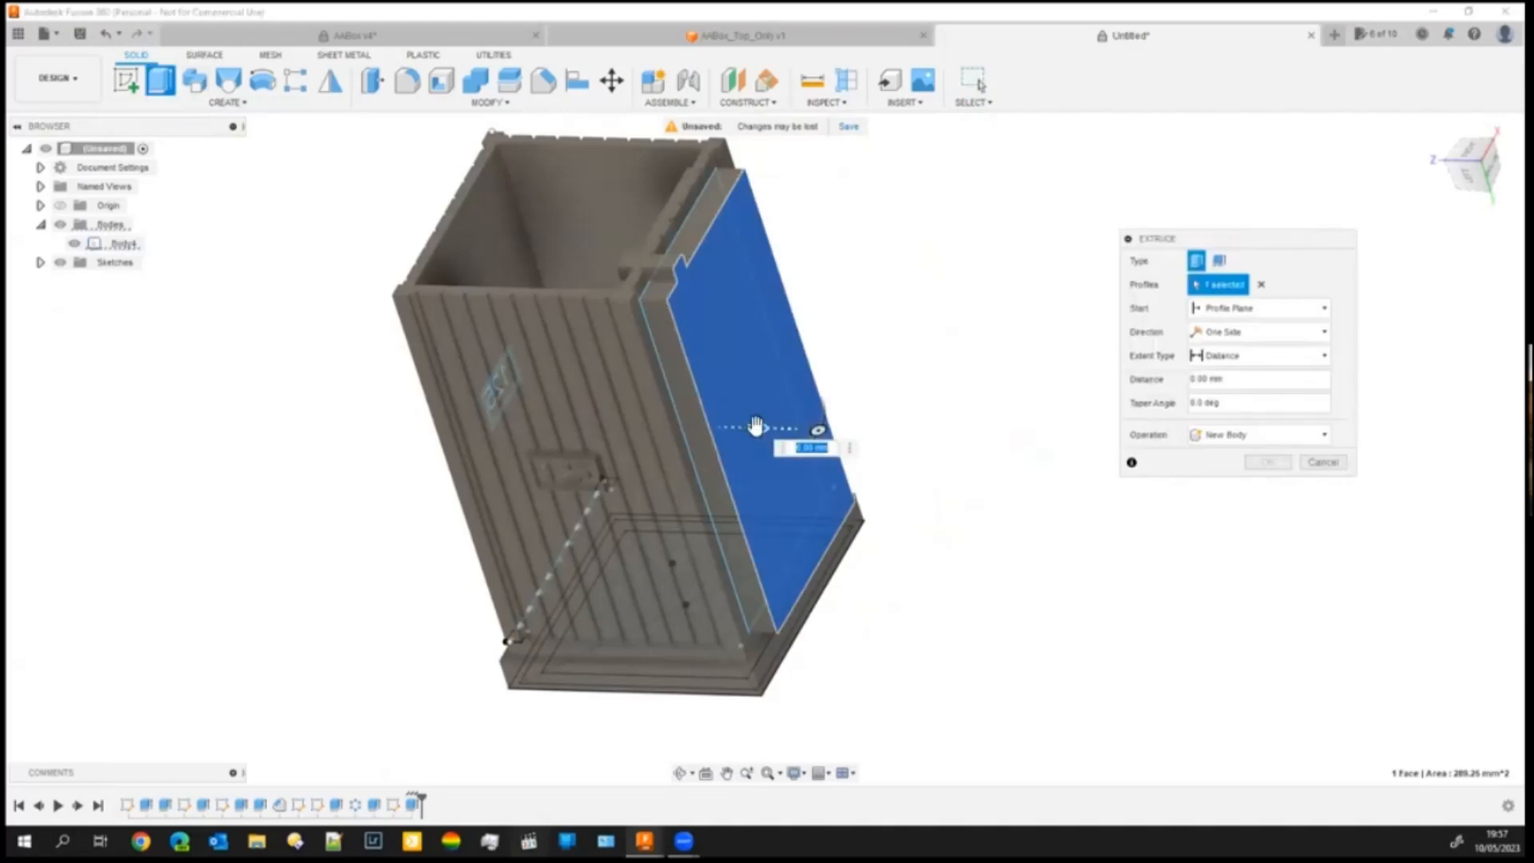
mouse_move(733, 429)
left_mouse_down()
mouse_move(702, 442)
mouse_move(760, 466)
mouse_move(748, 436)
left_mouse_up()
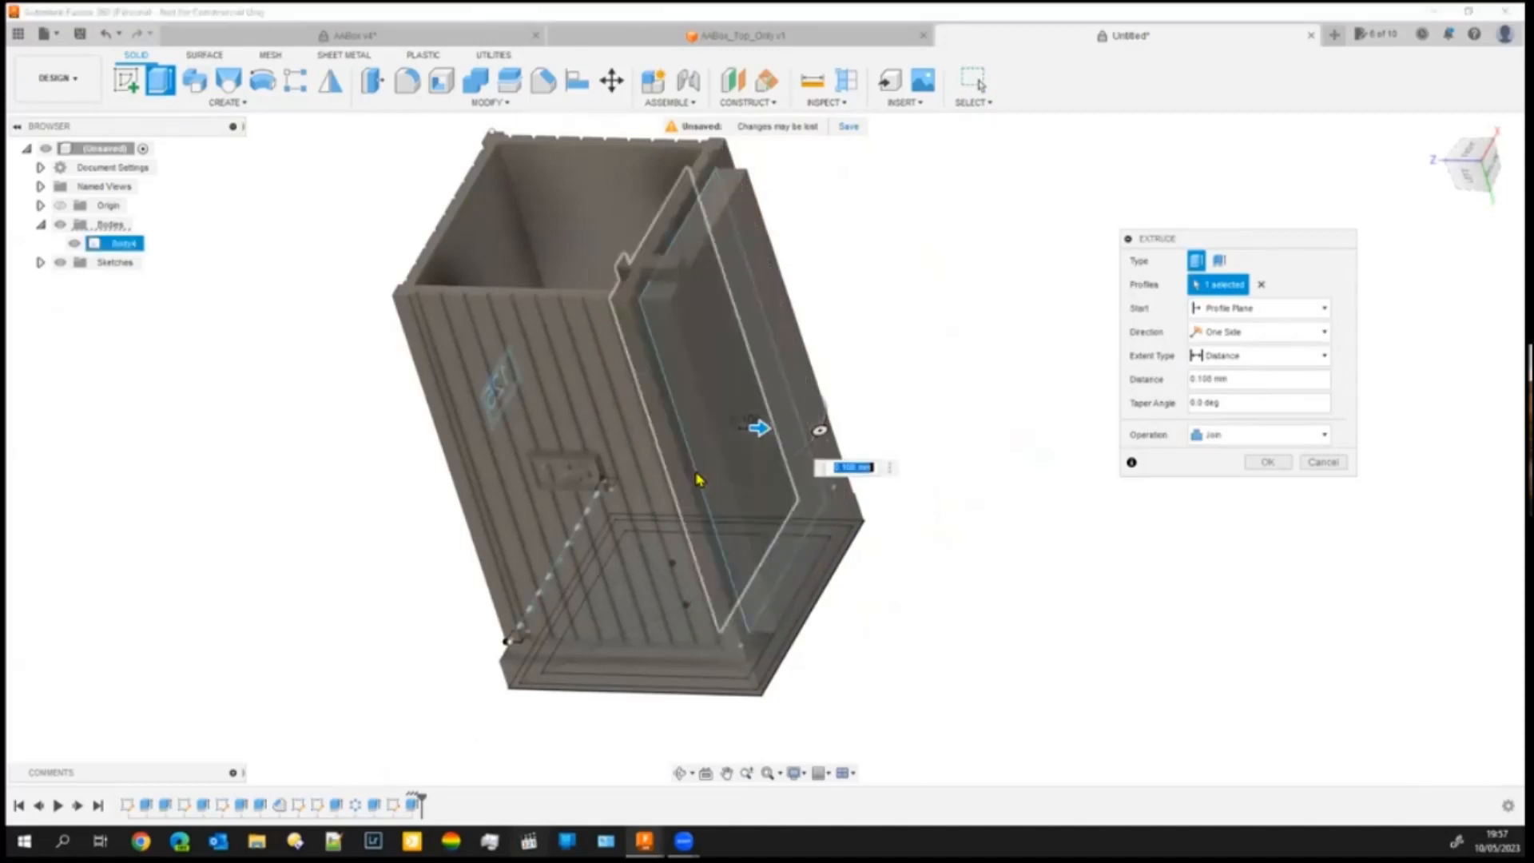
left_click_drag(700, 471, 969, 637)
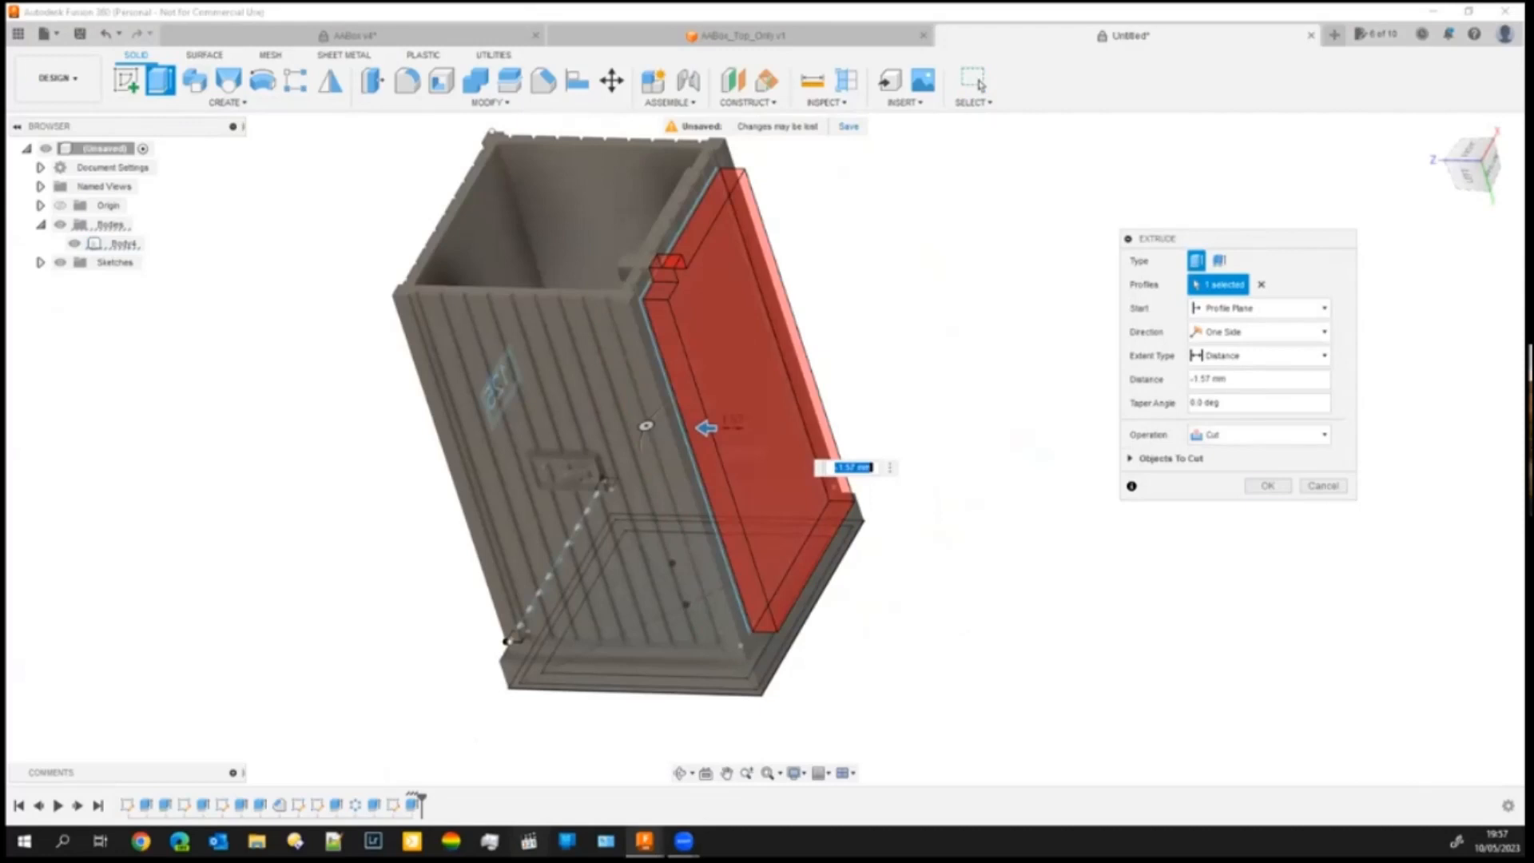
key("Return")
- Inspect the trimmed wall from outside and hide all the sketches
middle_click_drag(1024, 709, 886, 731, "shift")
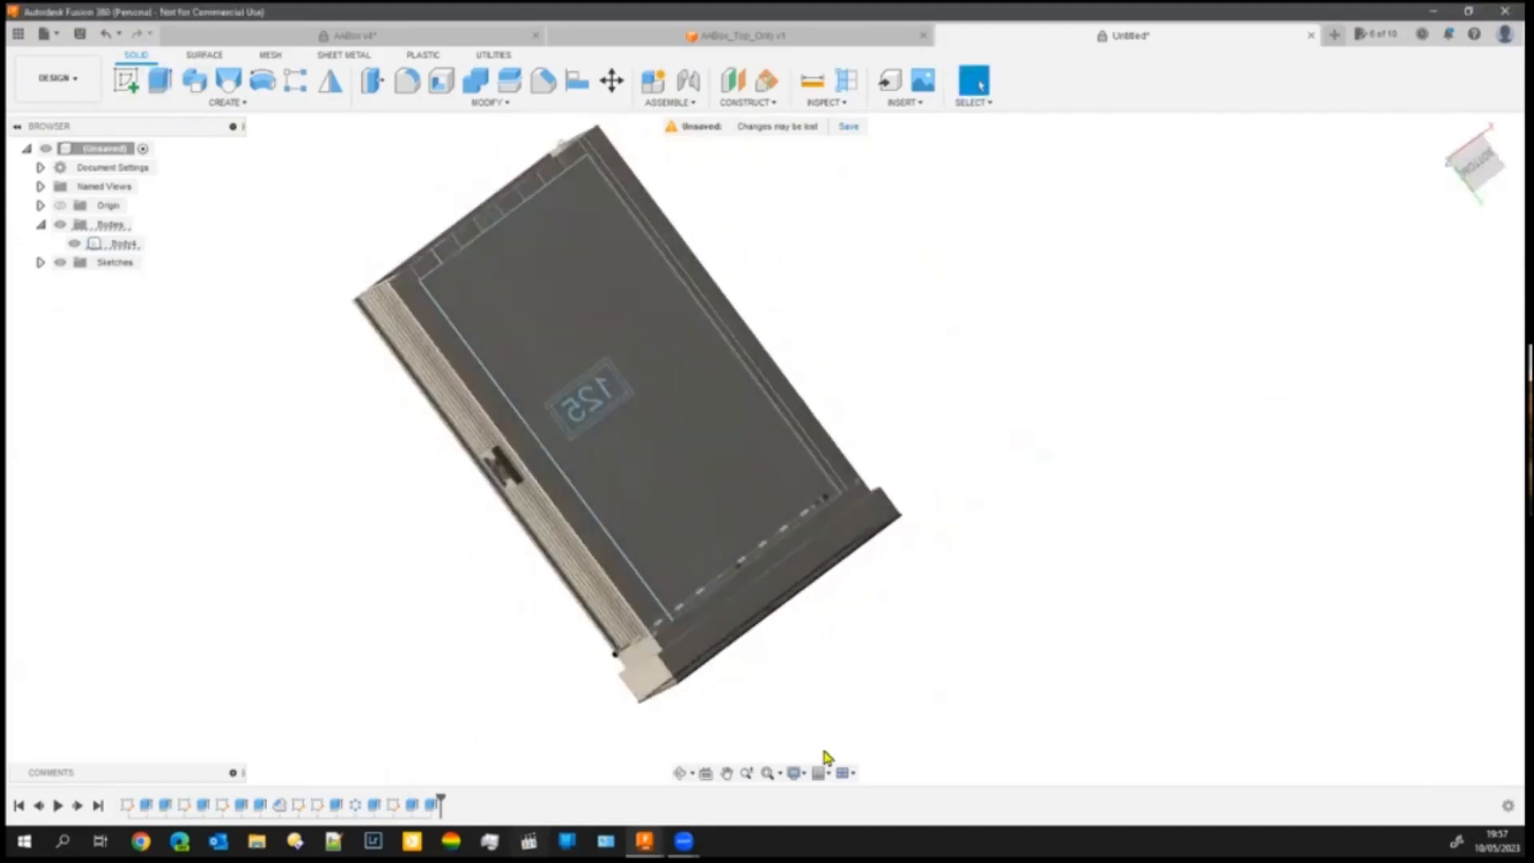
middle_click_drag(452, 735, 415, 711, "shift")
middle_click_drag(857, 369, 841, 334, "shift")
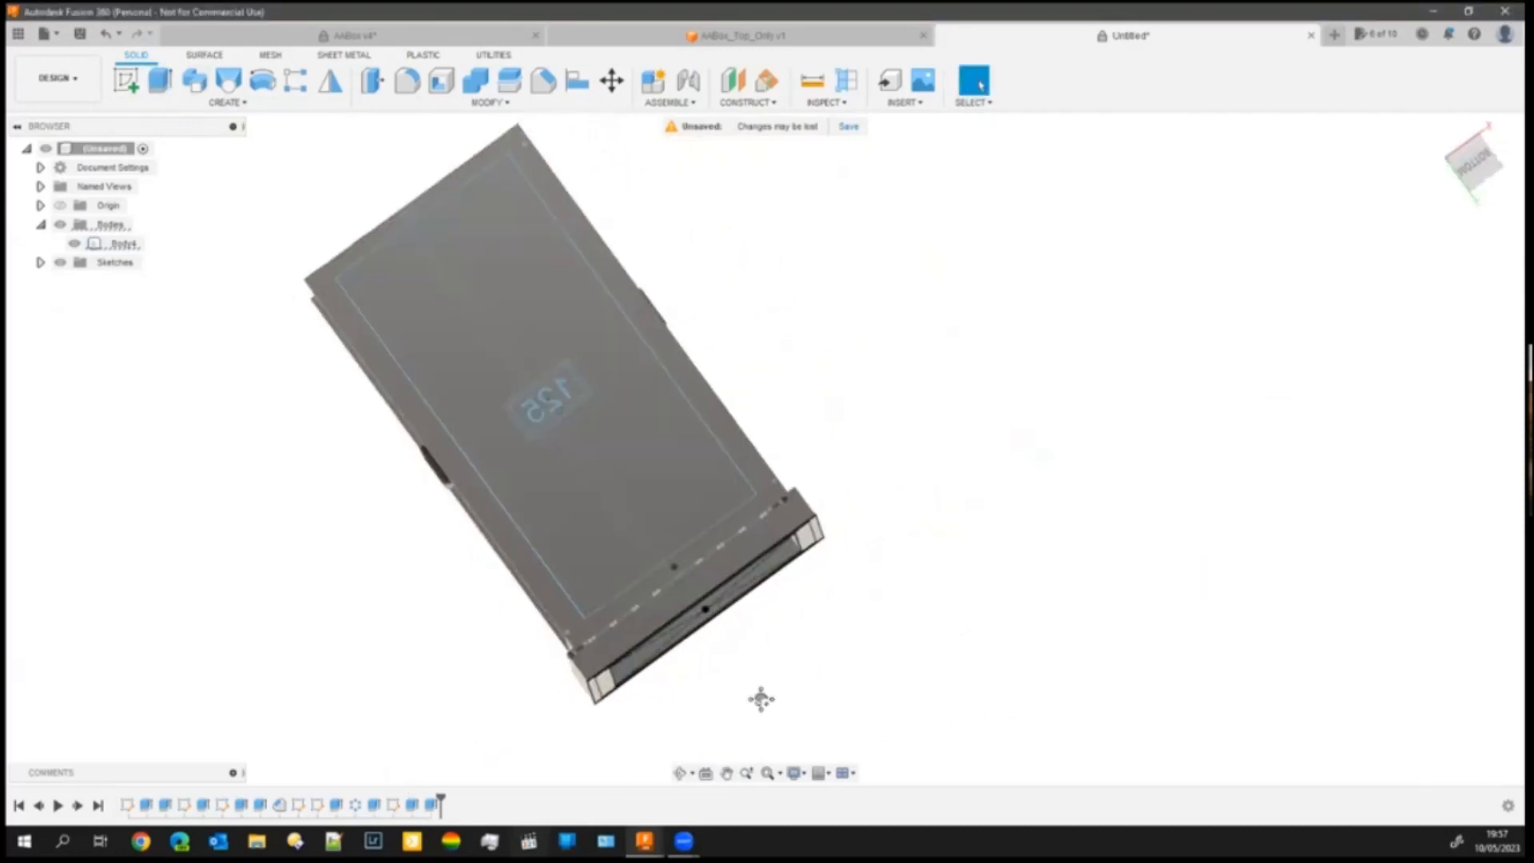
middle_click_drag(781, 681, 731, 695, "shift")
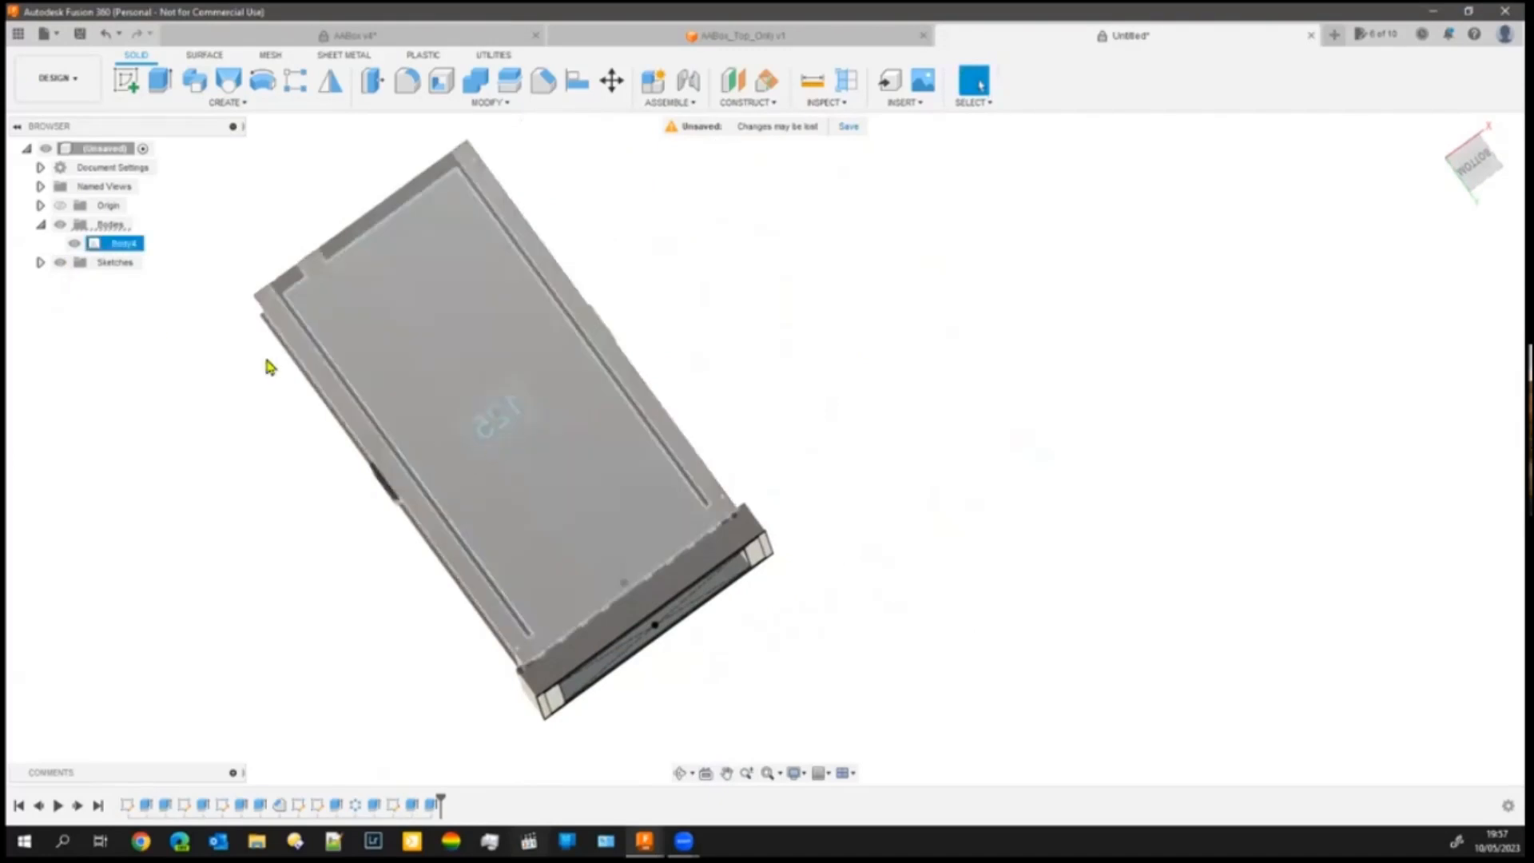
left_click(60, 262)
middle_click_drag(901, 407, 934, 500)
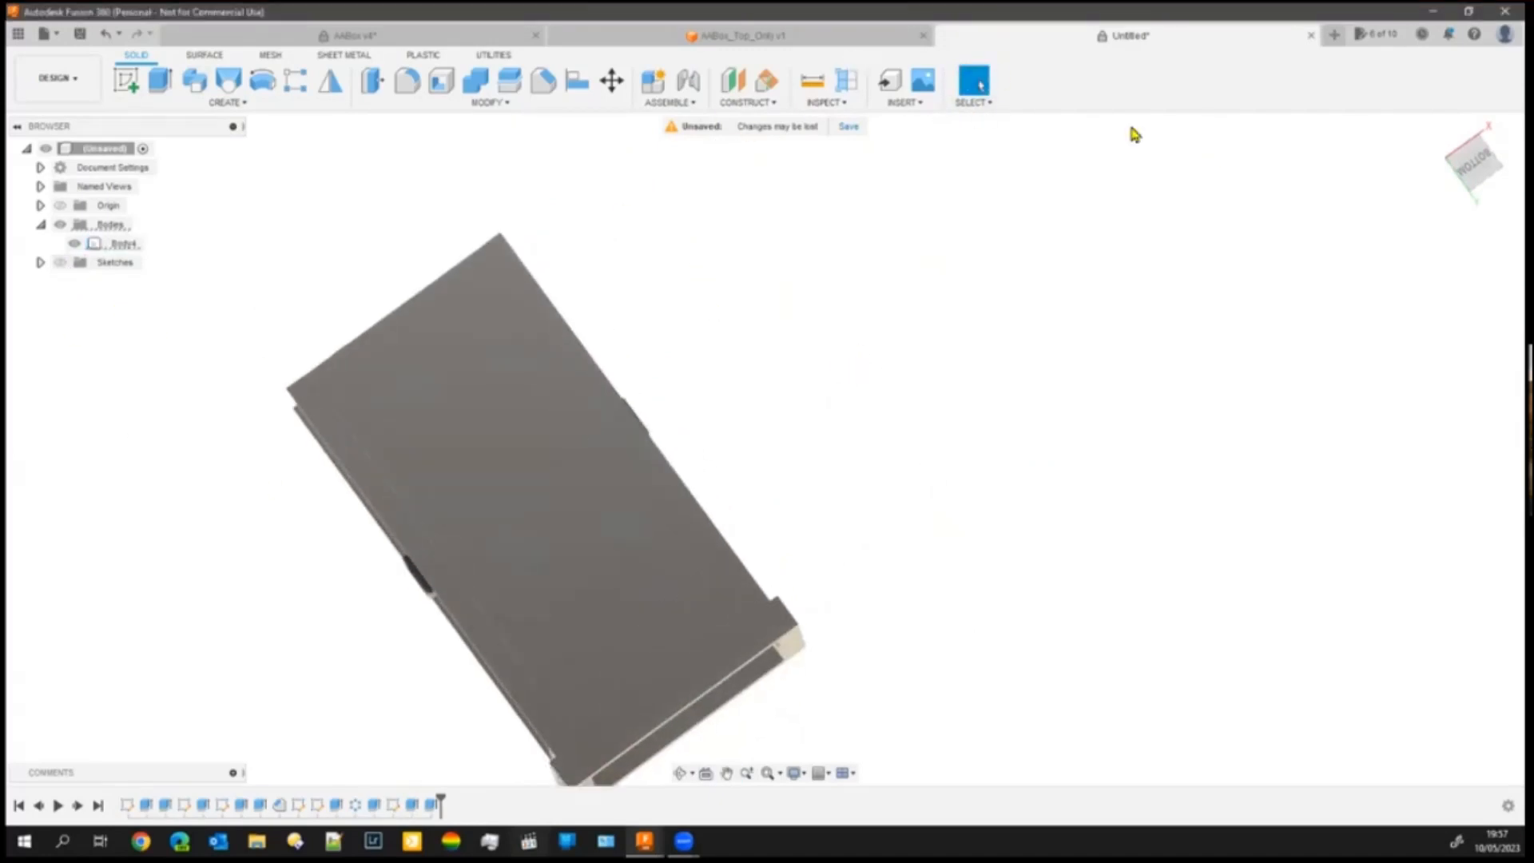
- Start a sketch on the plain wall face and draw a rectangle about 11 mm wide and 23 mm tall, ending at the line above the base
left_click(1473, 162)
middle_click_drag(980, 343, 1014, 426)
left_click(472, 376)
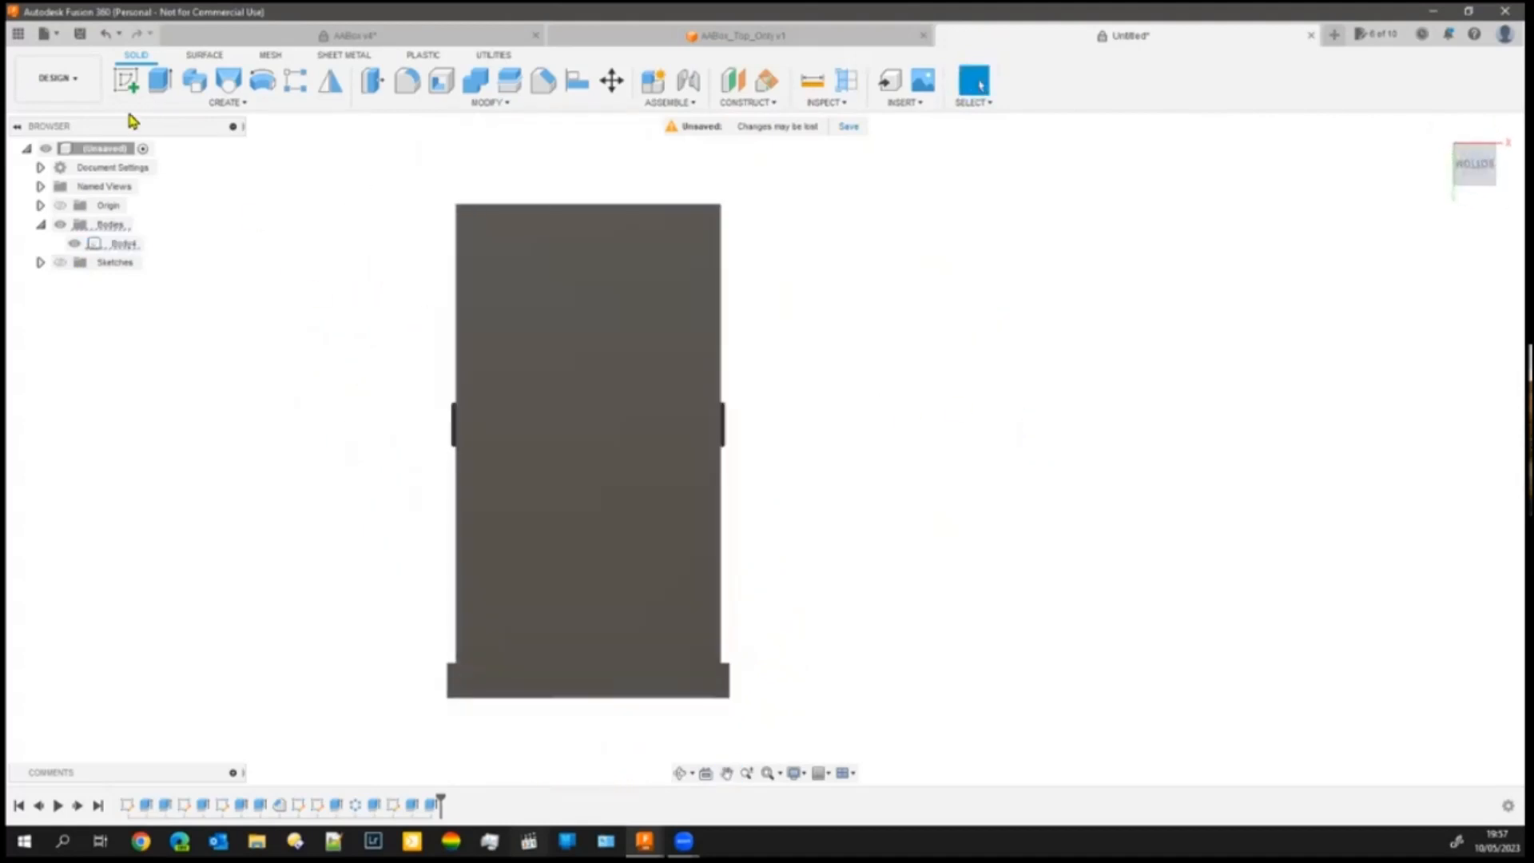
left_click(521, 340)
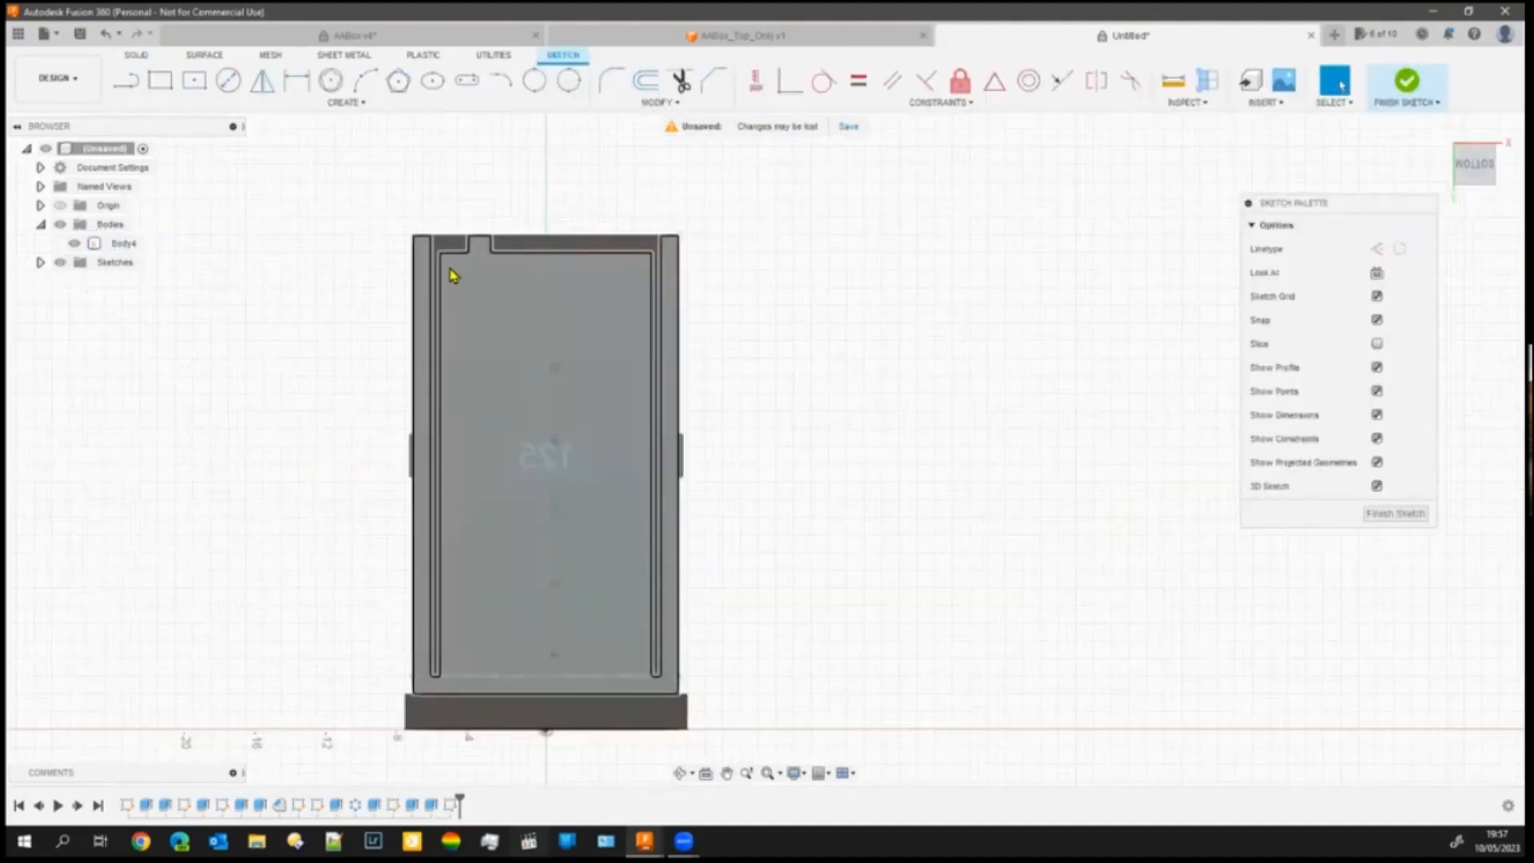
left_click(160, 80)
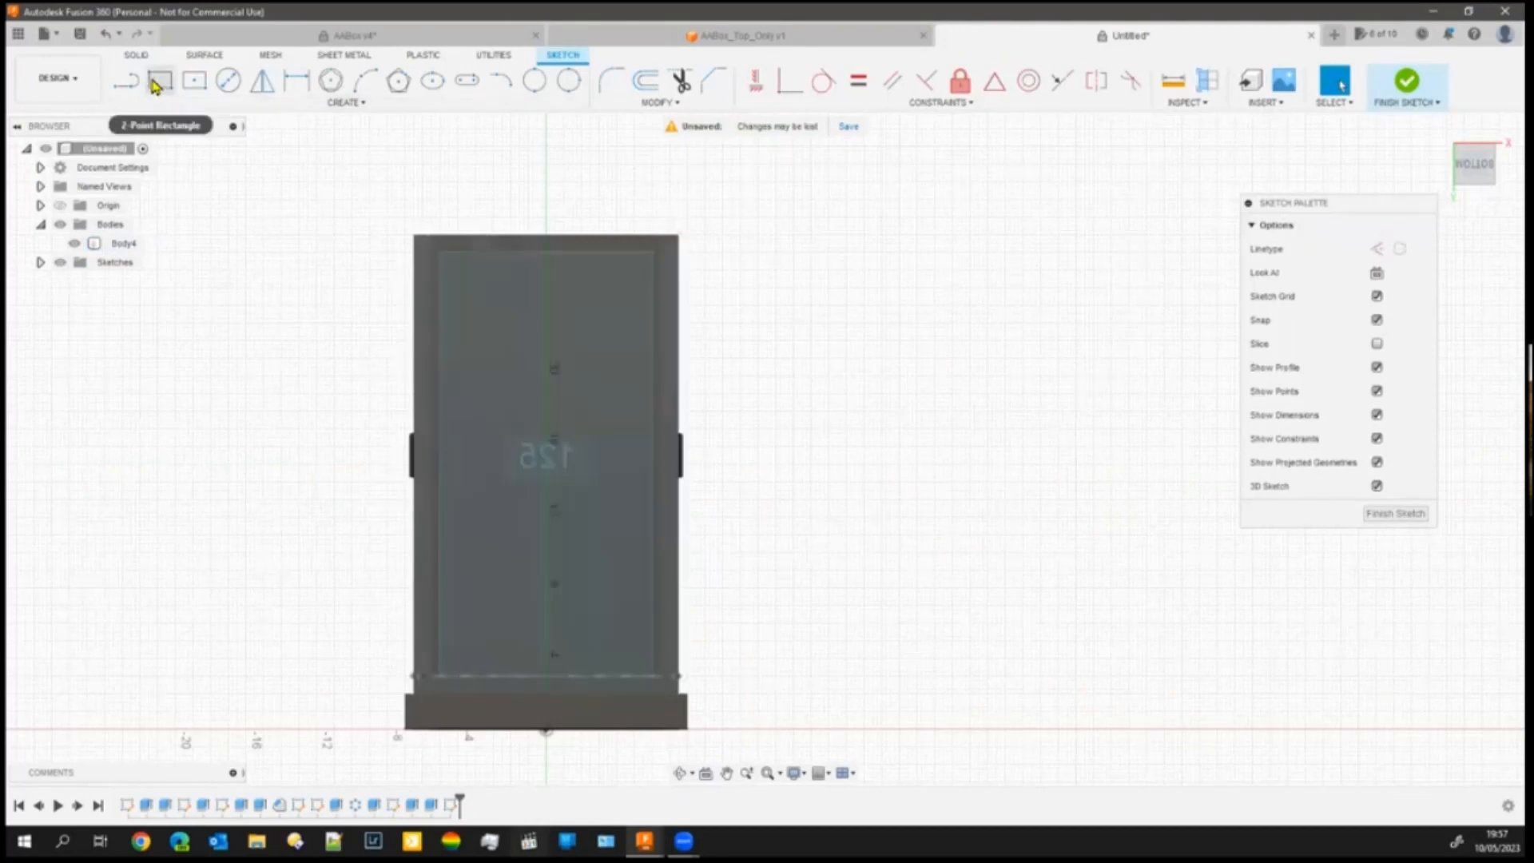
left_click(453, 265)
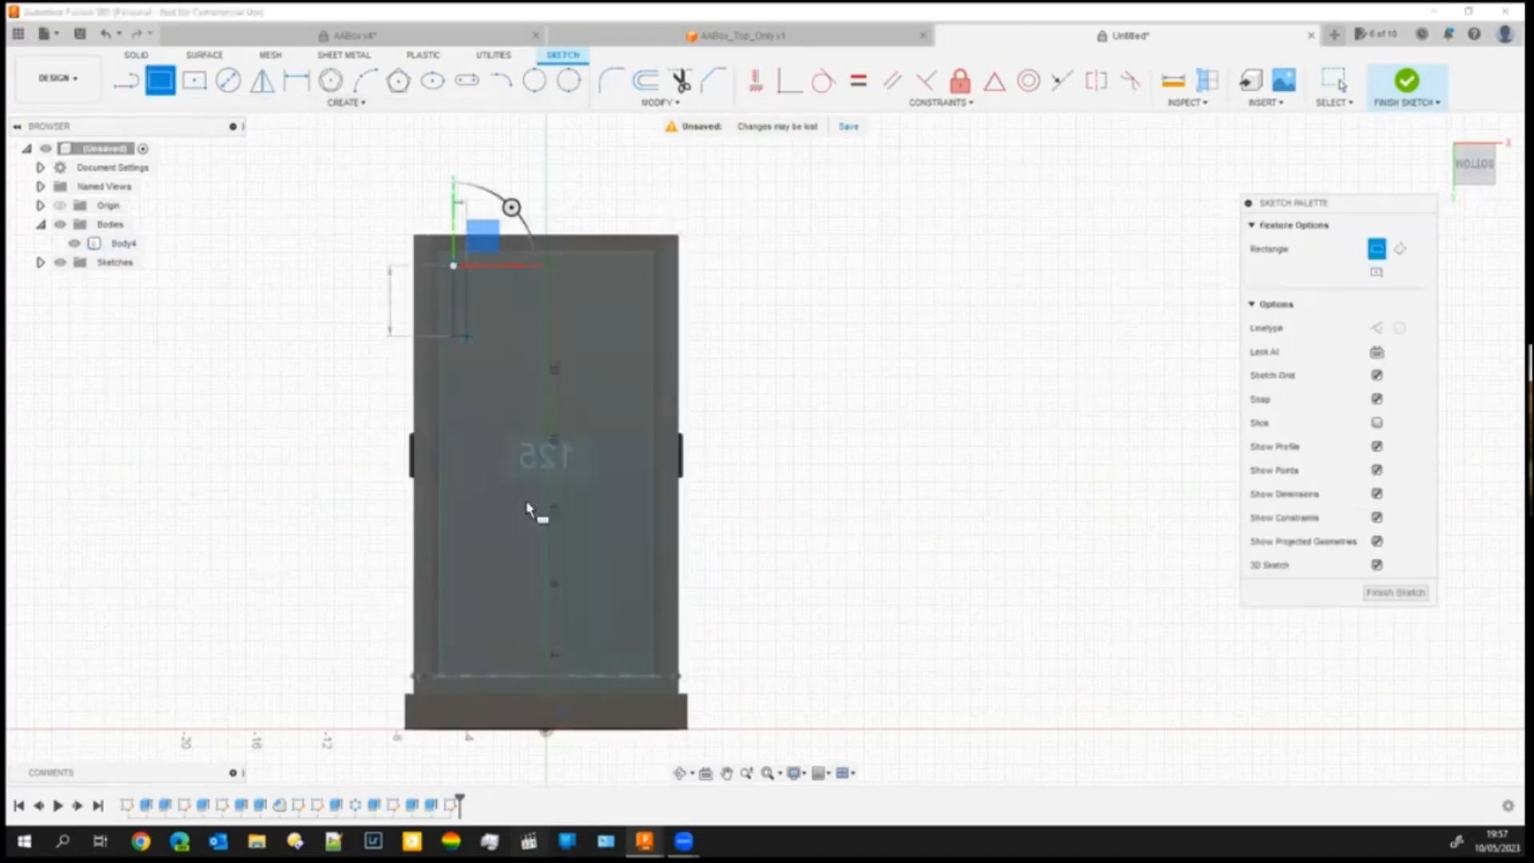
left_click(642, 676)
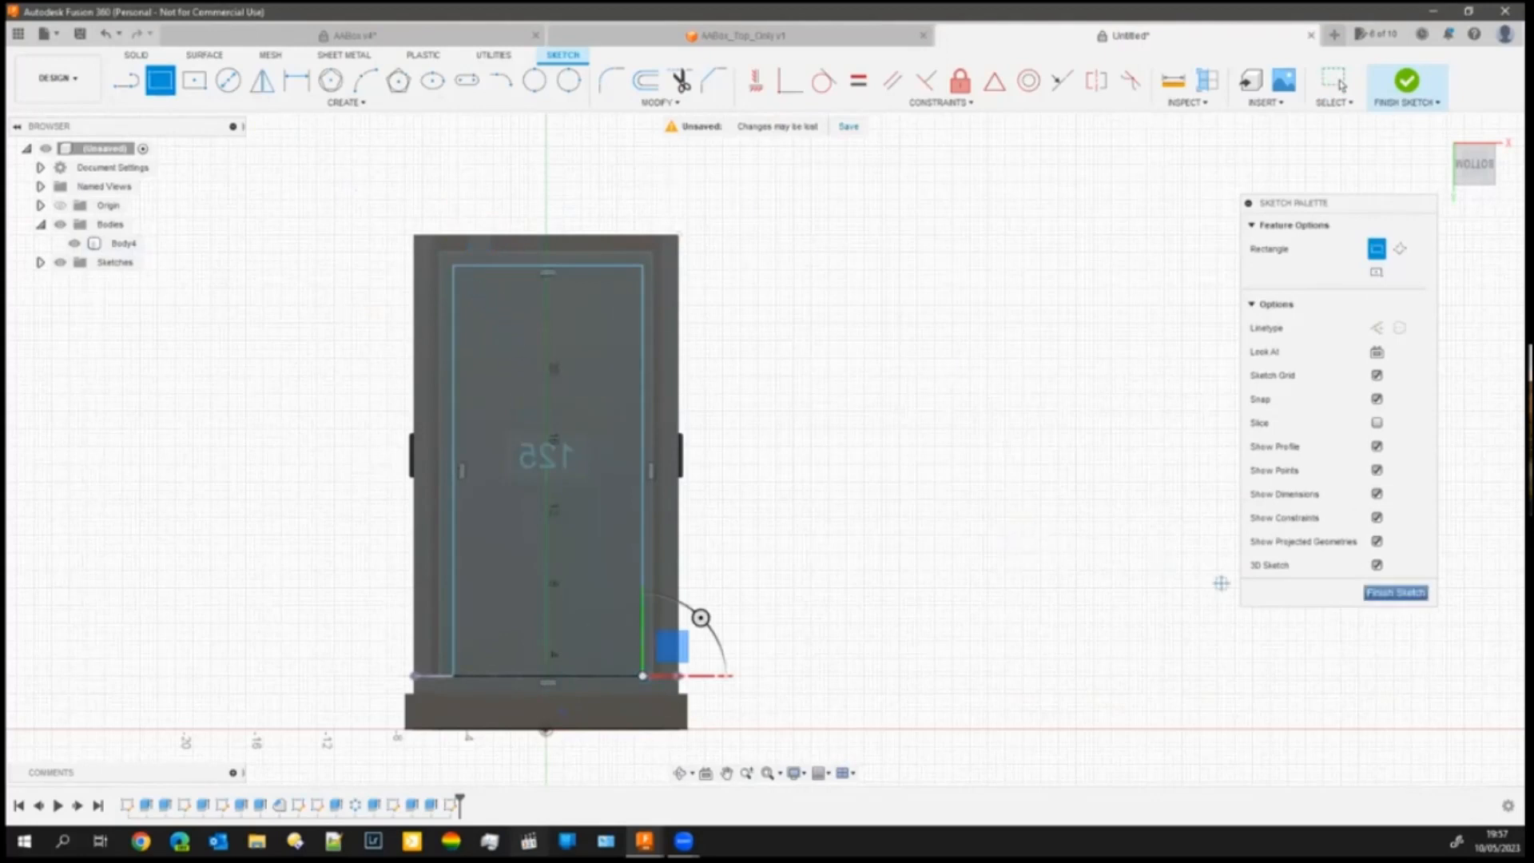
- Offset the rectangle inward by 1 mm
left_click(646, 80)
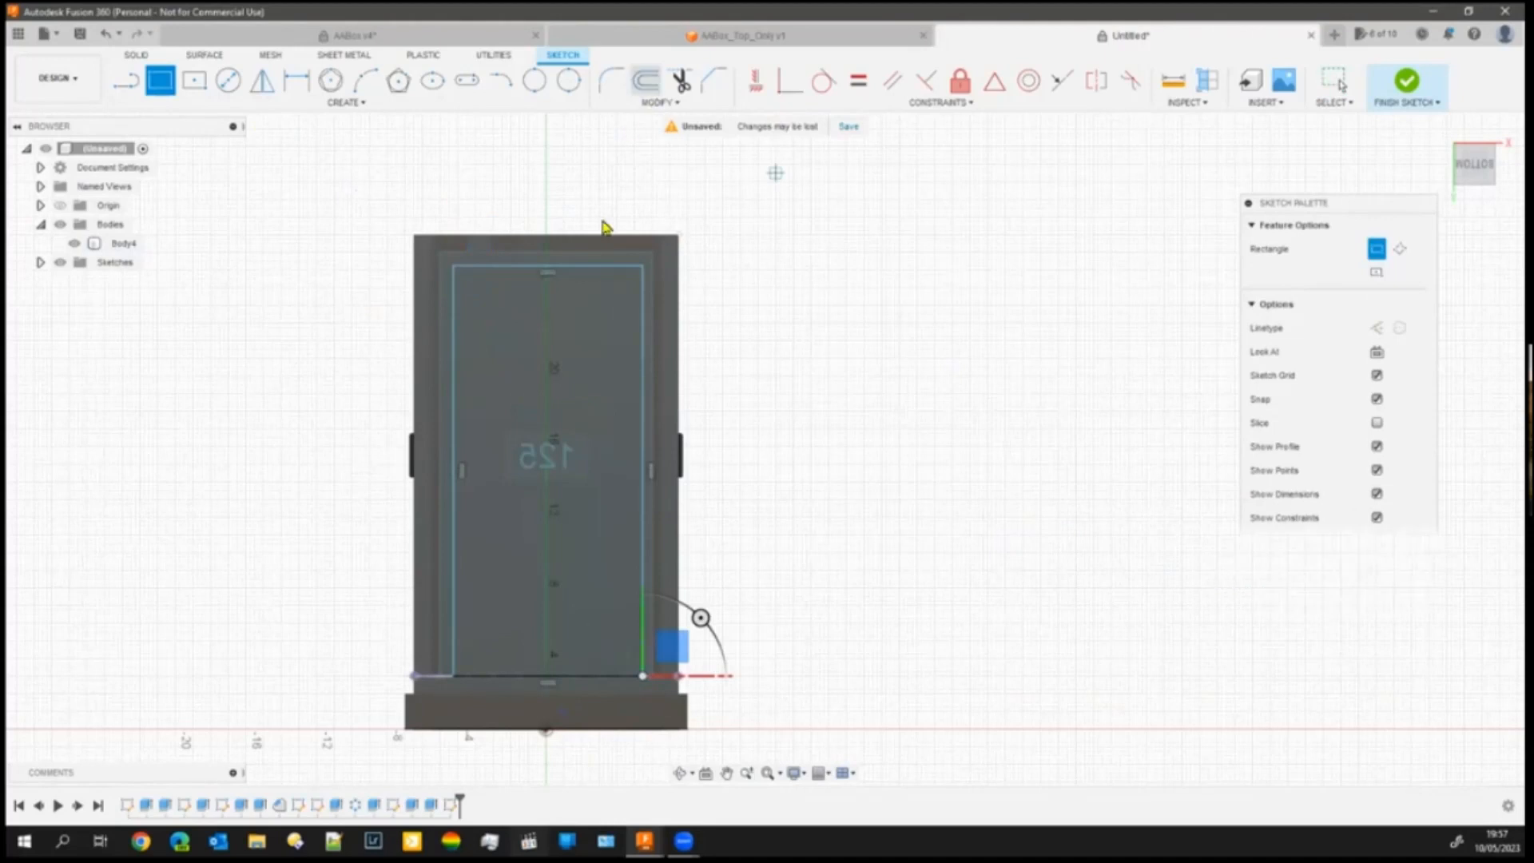
left_click(591, 270)
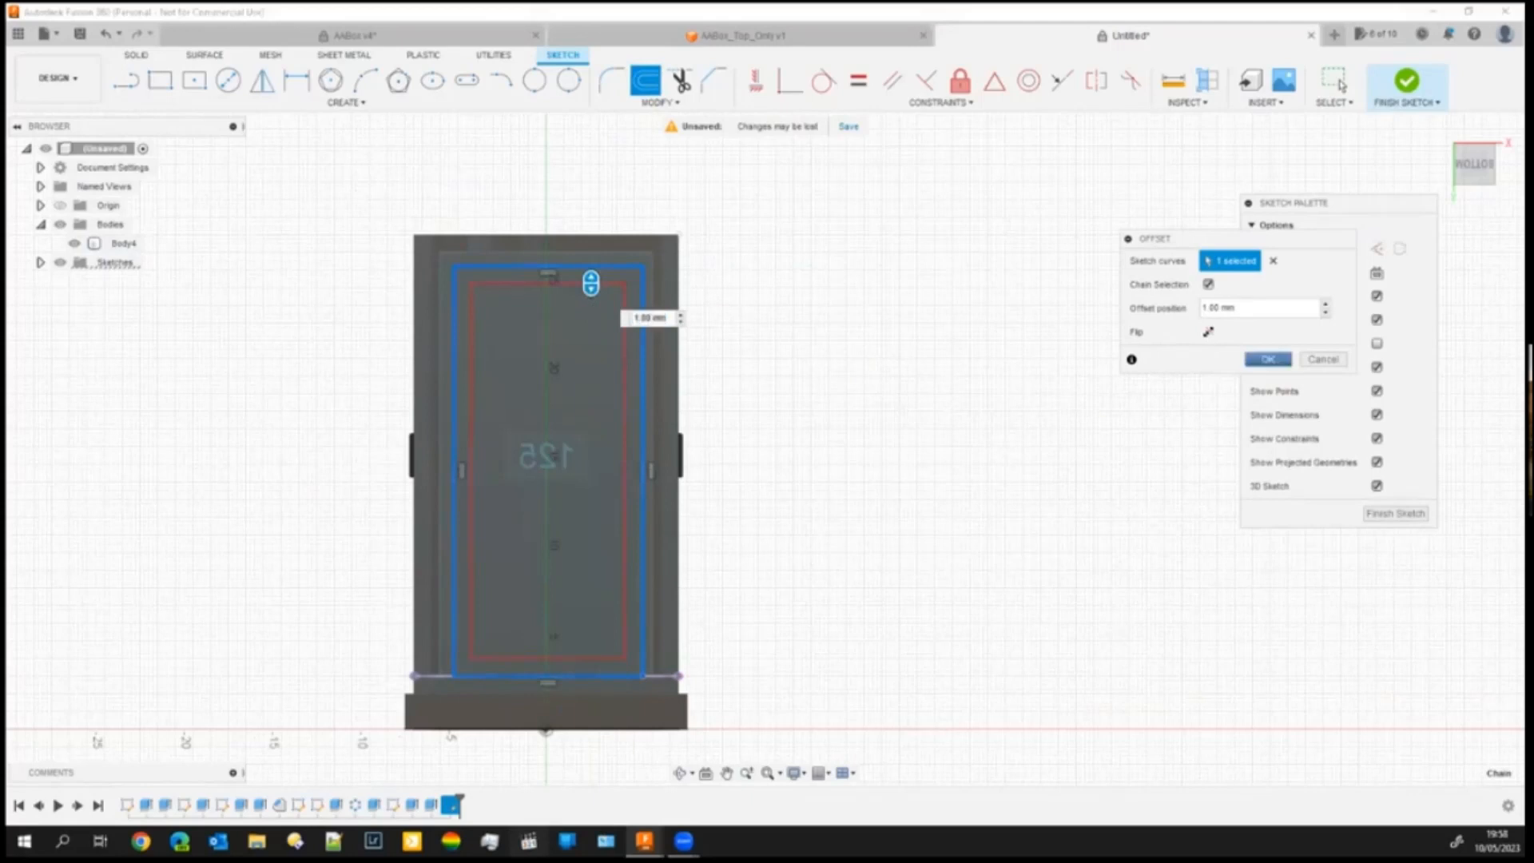
key("Return")
- Finish the sketch and extrude the border between the two rectangles by 0.25 mm
mouse_move(272, 518)
middle_mouse_down("shift")
mouse_move(404, 436)
mouse_move(490, 301)
middle_mouse_up("shift")
left_click(487, 300)
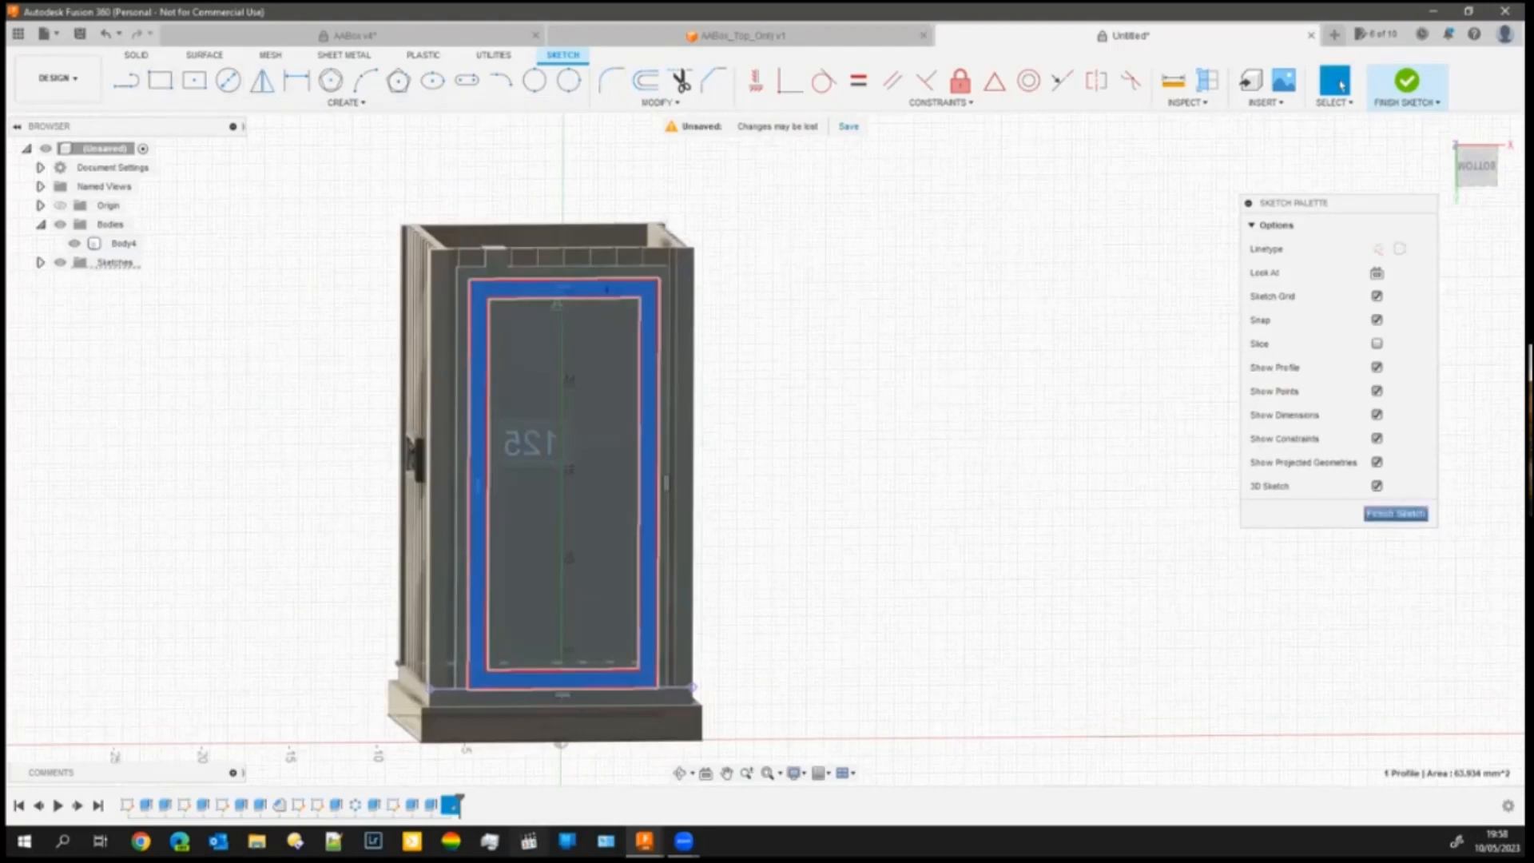
left_click(1407, 80)
left_click(160, 80)
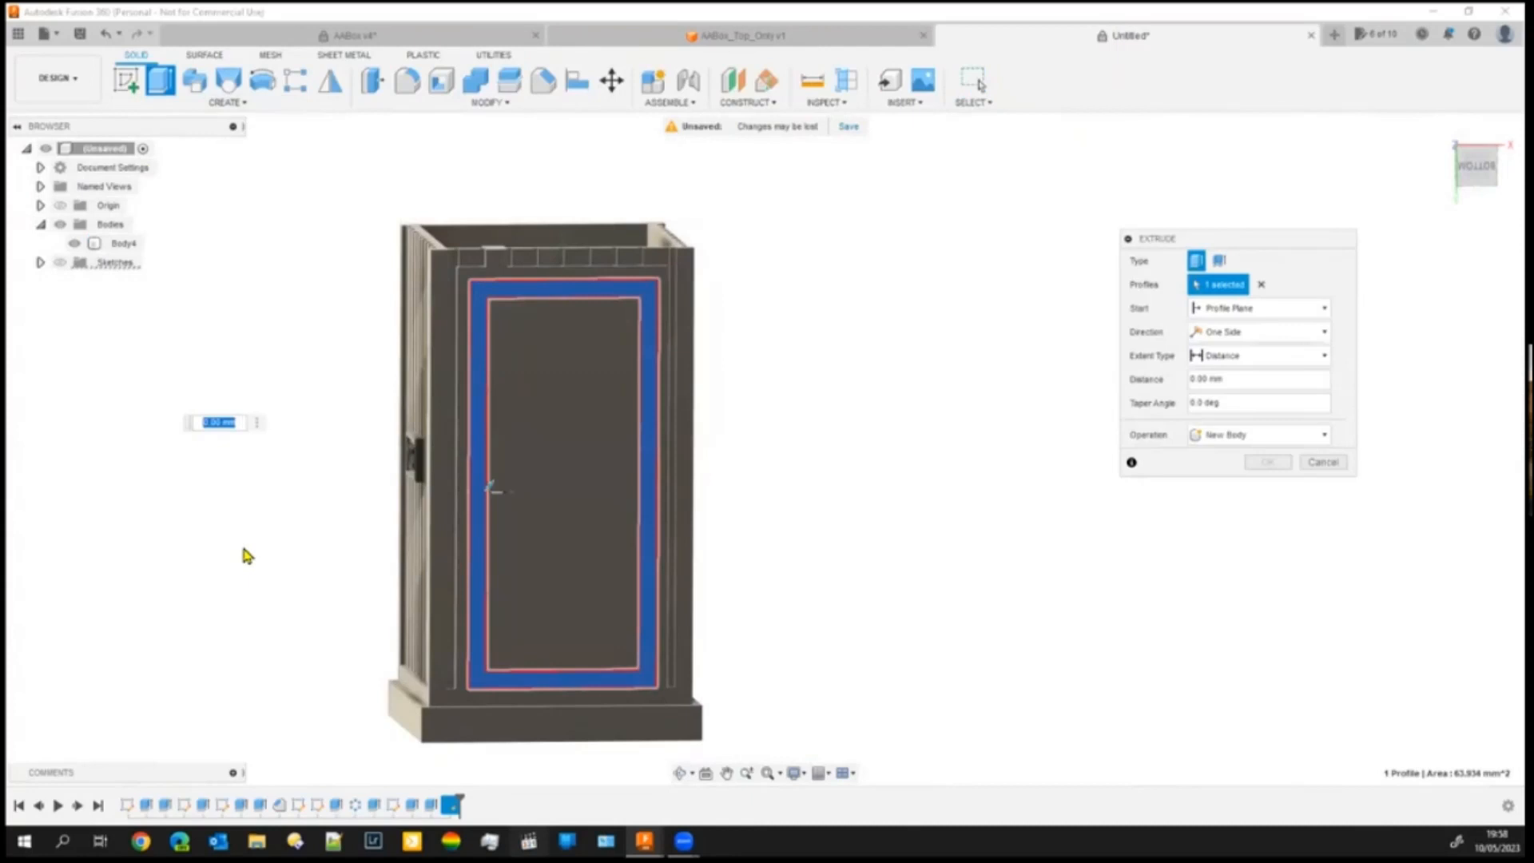
type("0.25")
key("Return")
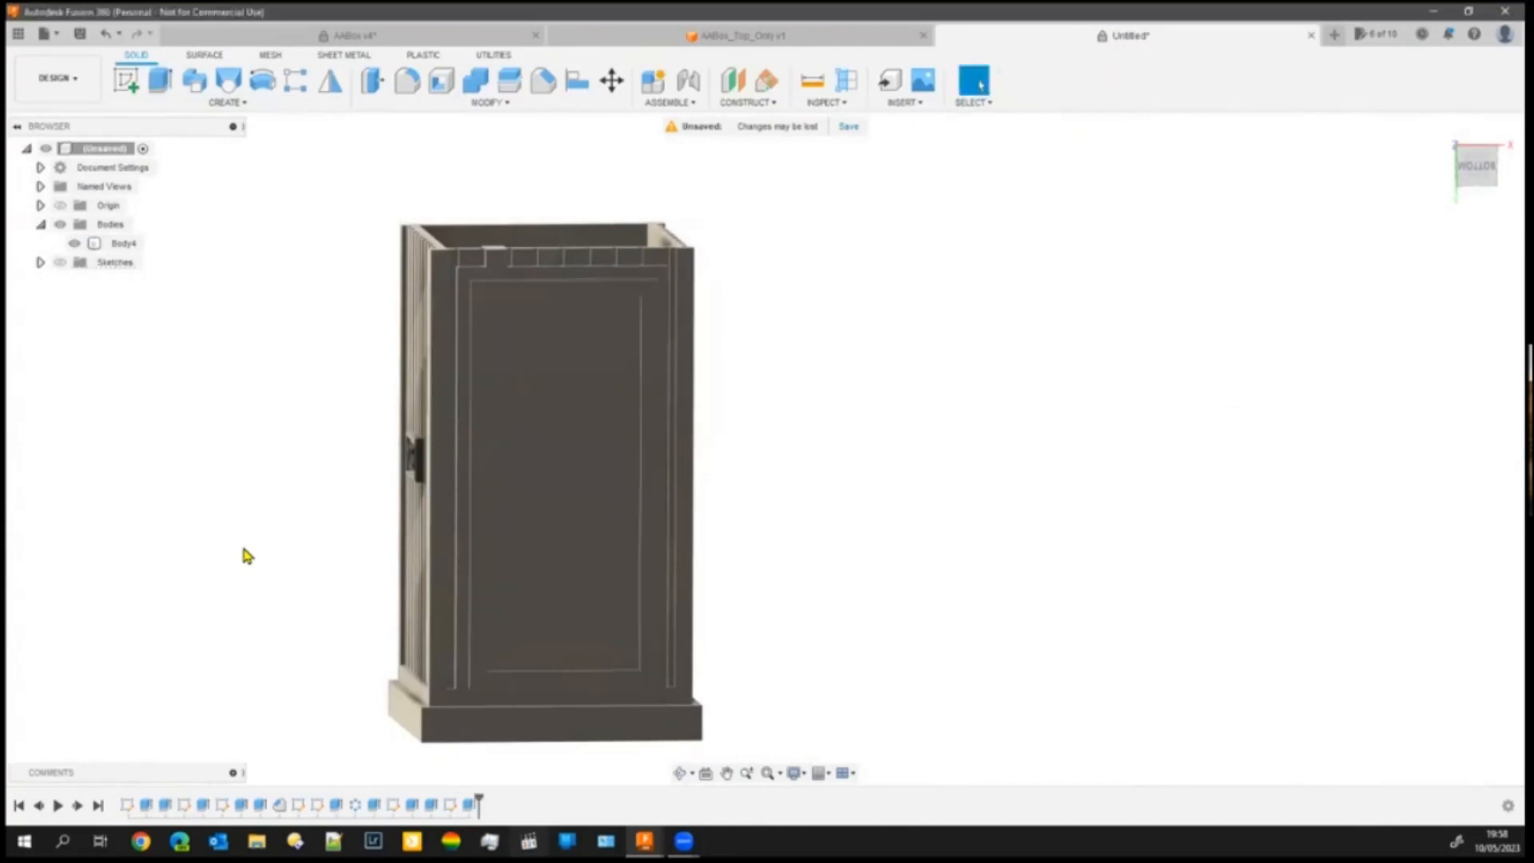
left_click(558, 530)
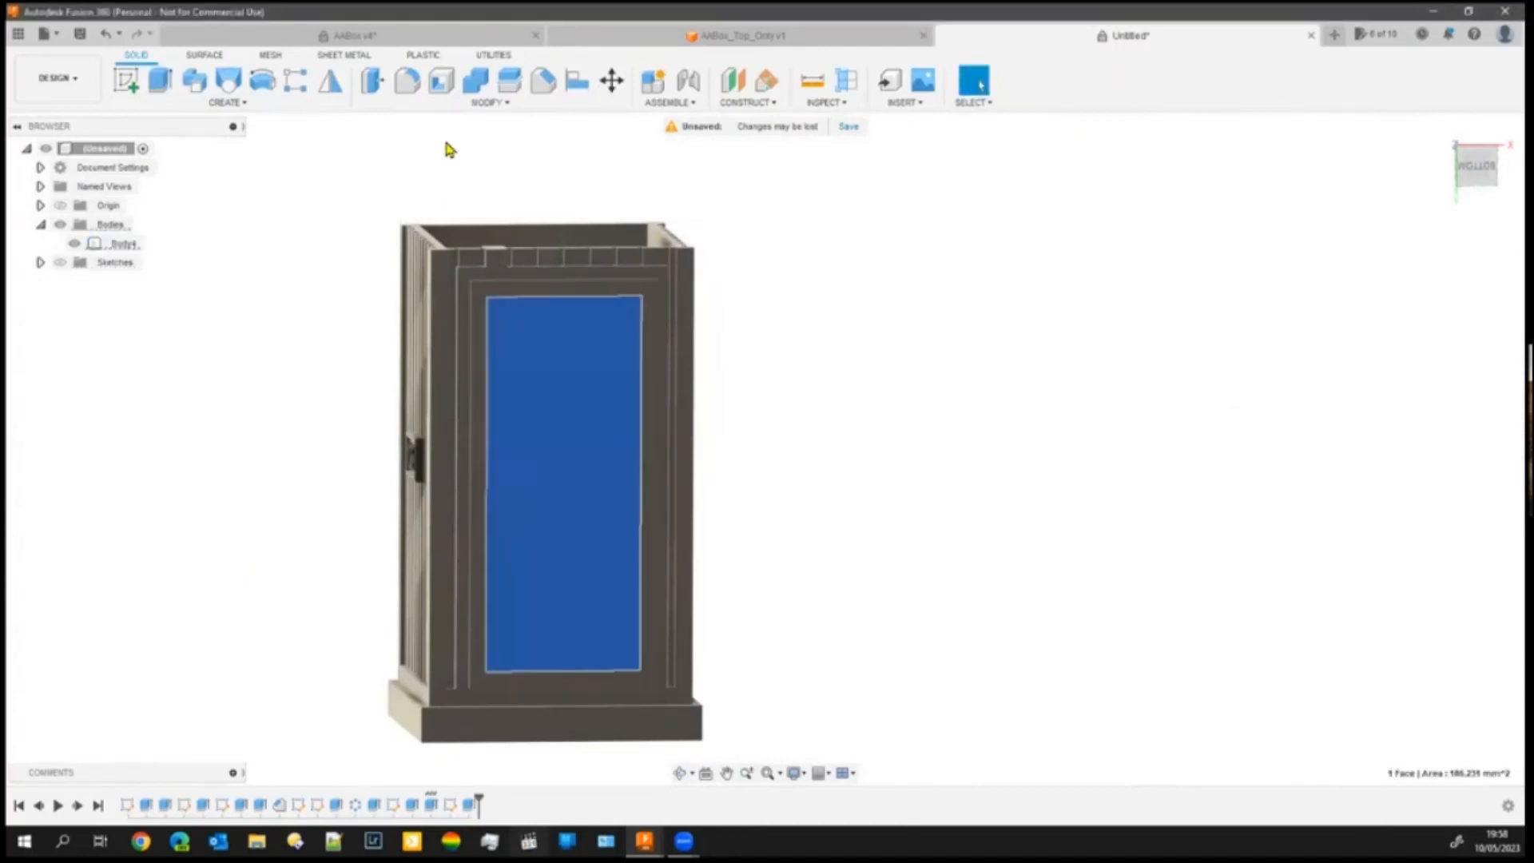
left_click(156, 90)
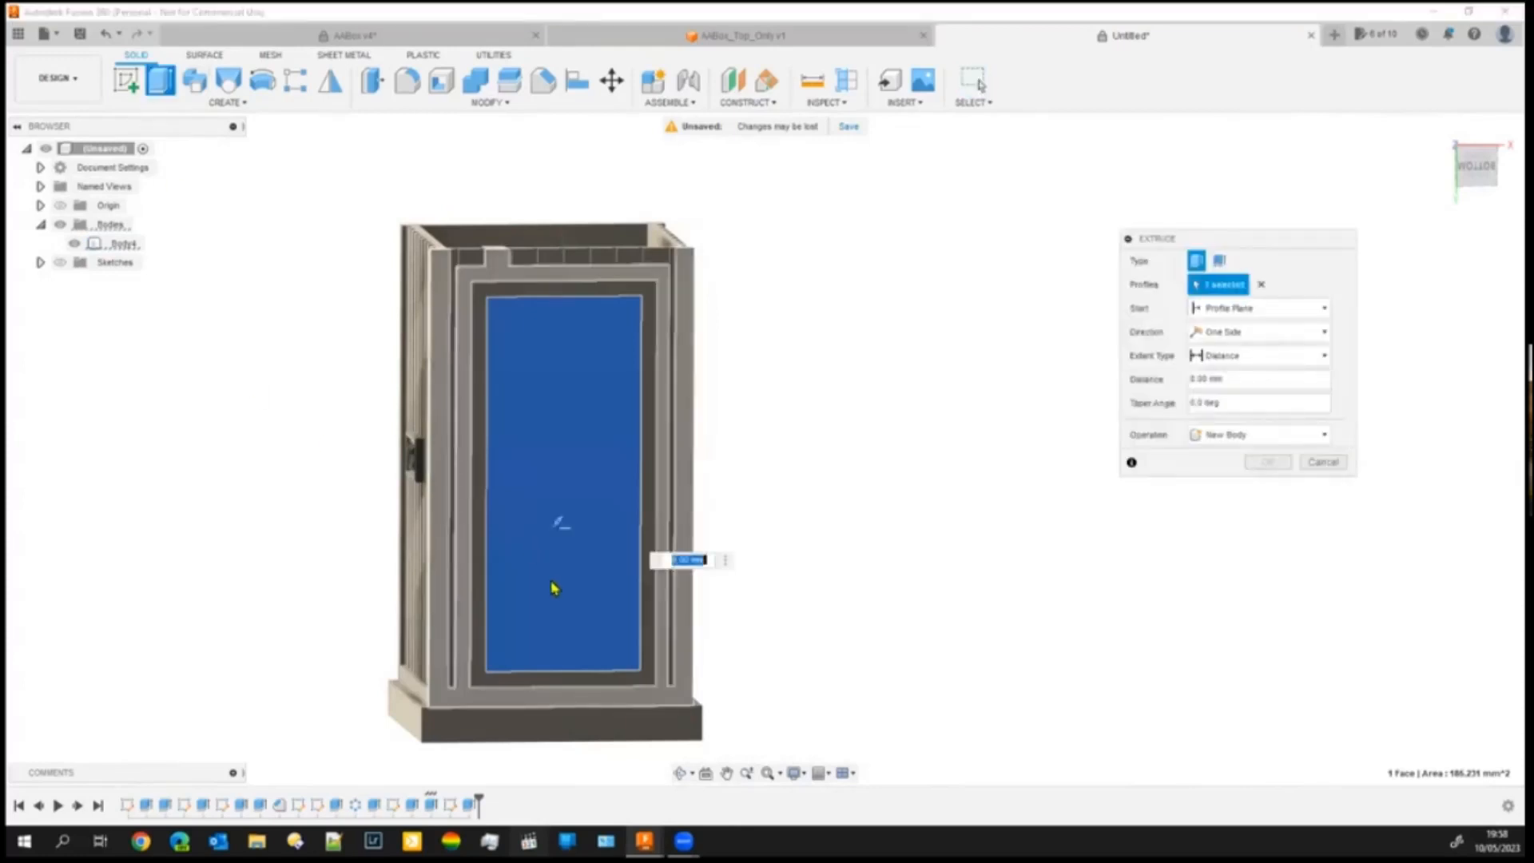
mouse_move(890, 657)
middle_mouse_down("shift")
mouse_move(926, 640)
mouse_move(909, 637)
middle_mouse_up("shift")
key("BackSpace")
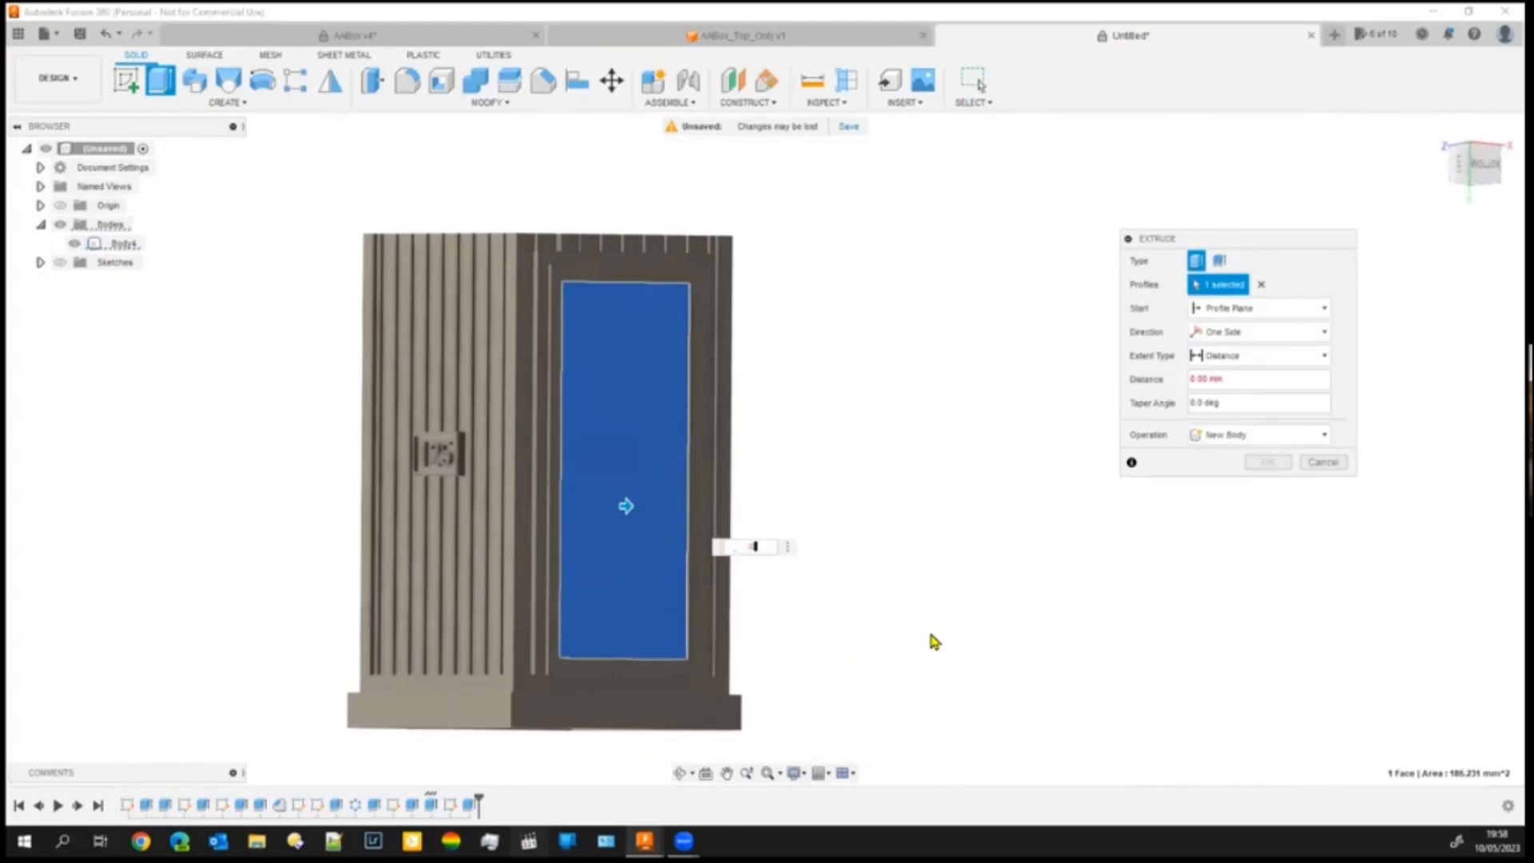
type("-8")
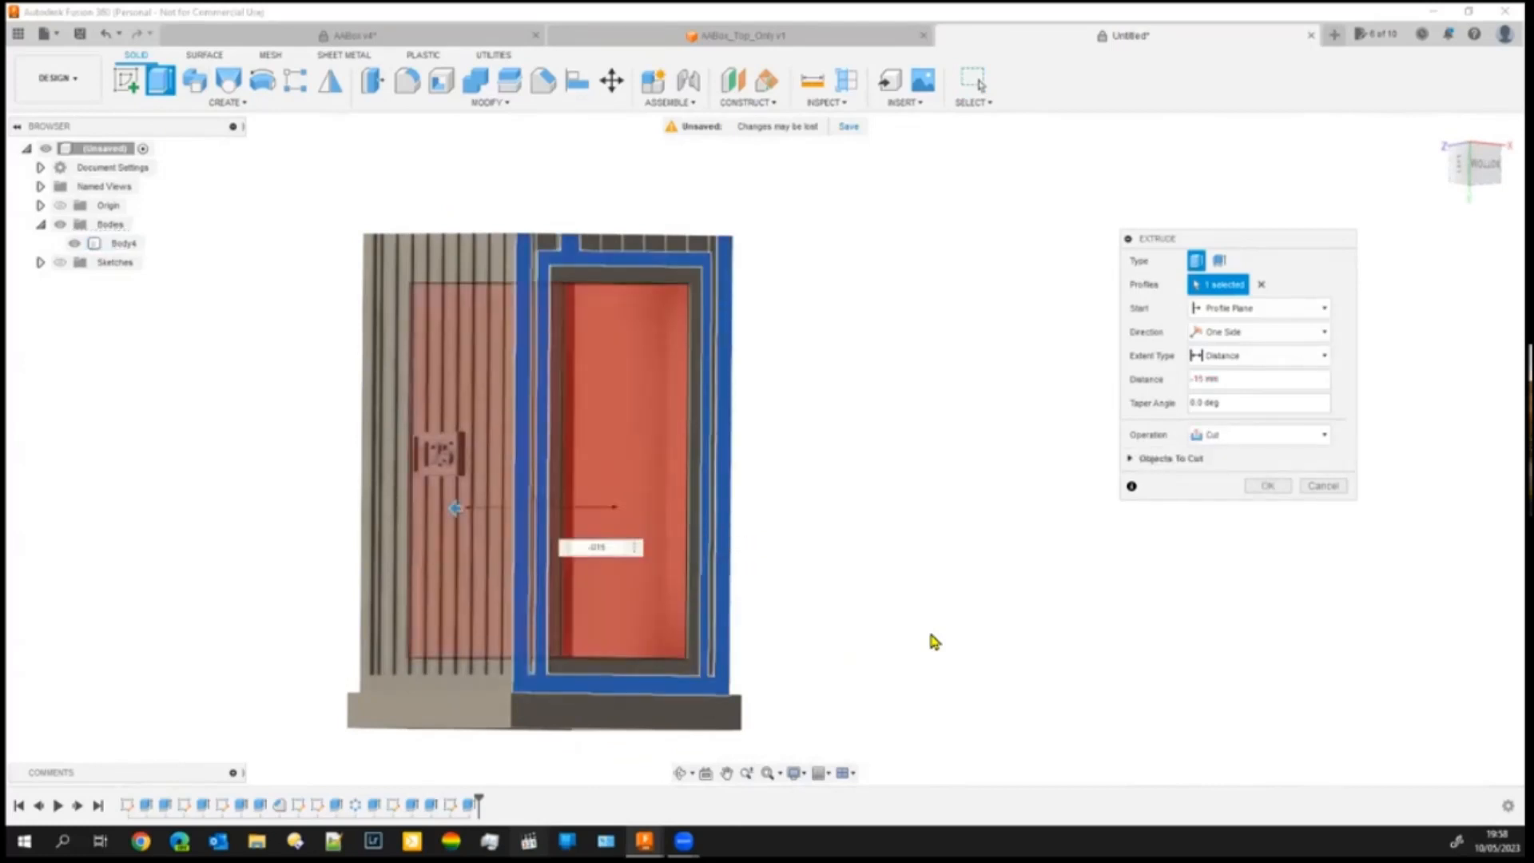
key("Return")
key("ctrl+z")
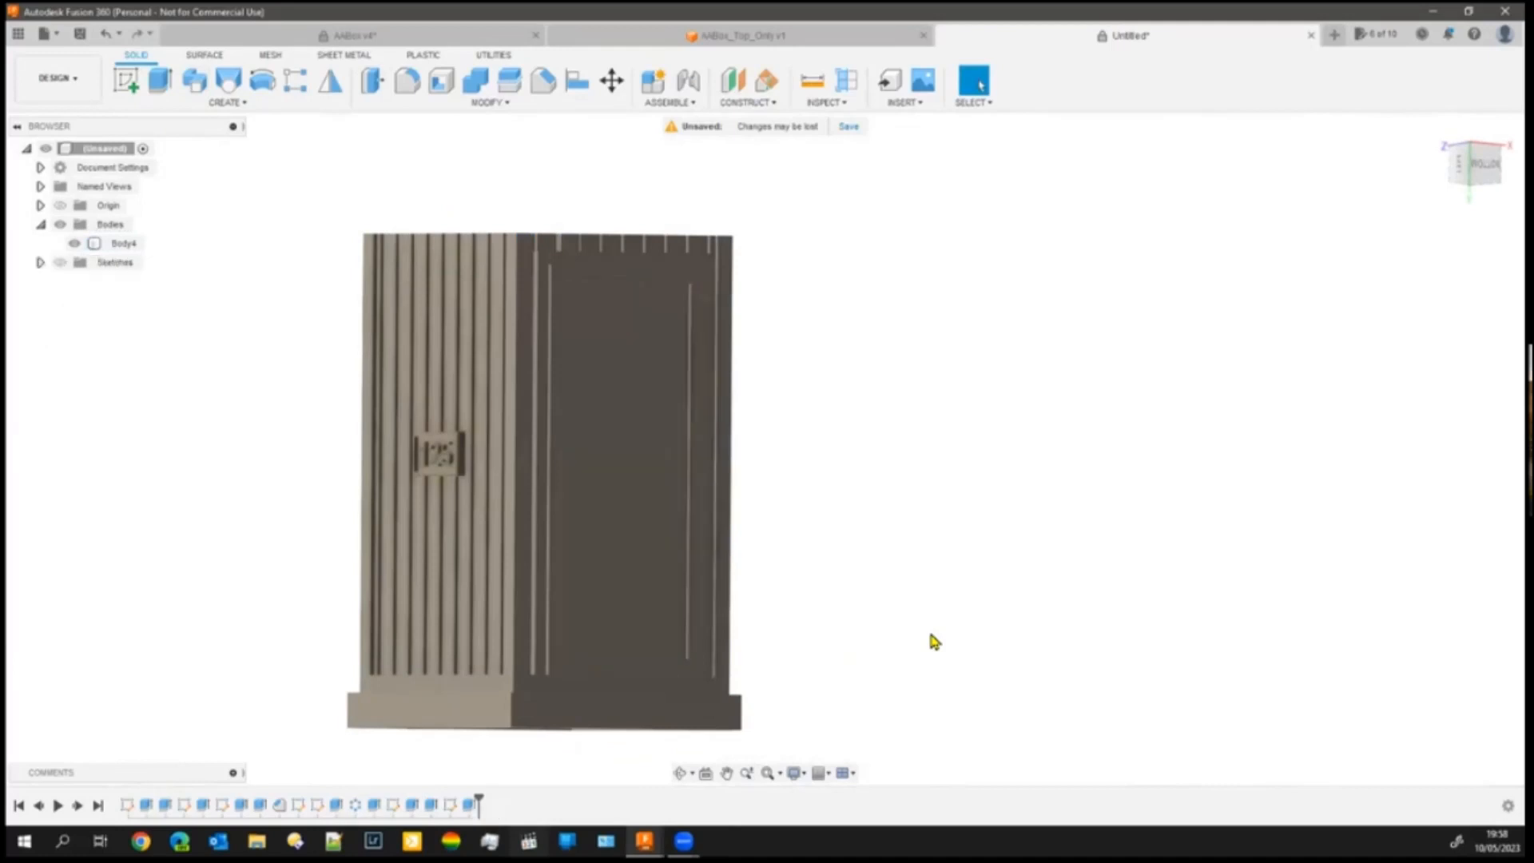
- Recess the inner door panel by cutting its face 0.15 mm into the wall with Extrude
left_click(639, 515)
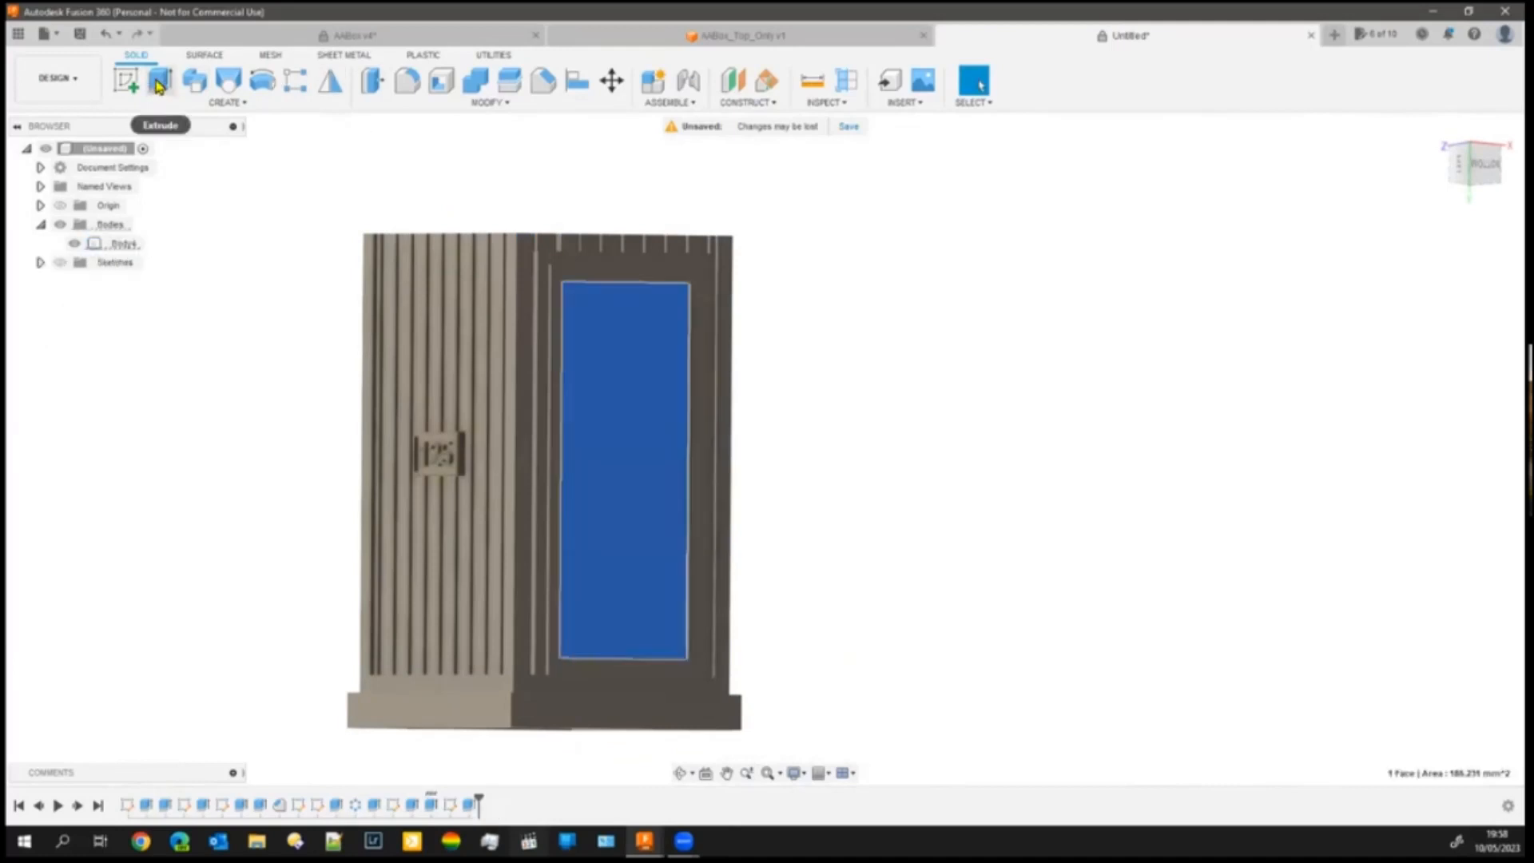
key("e")
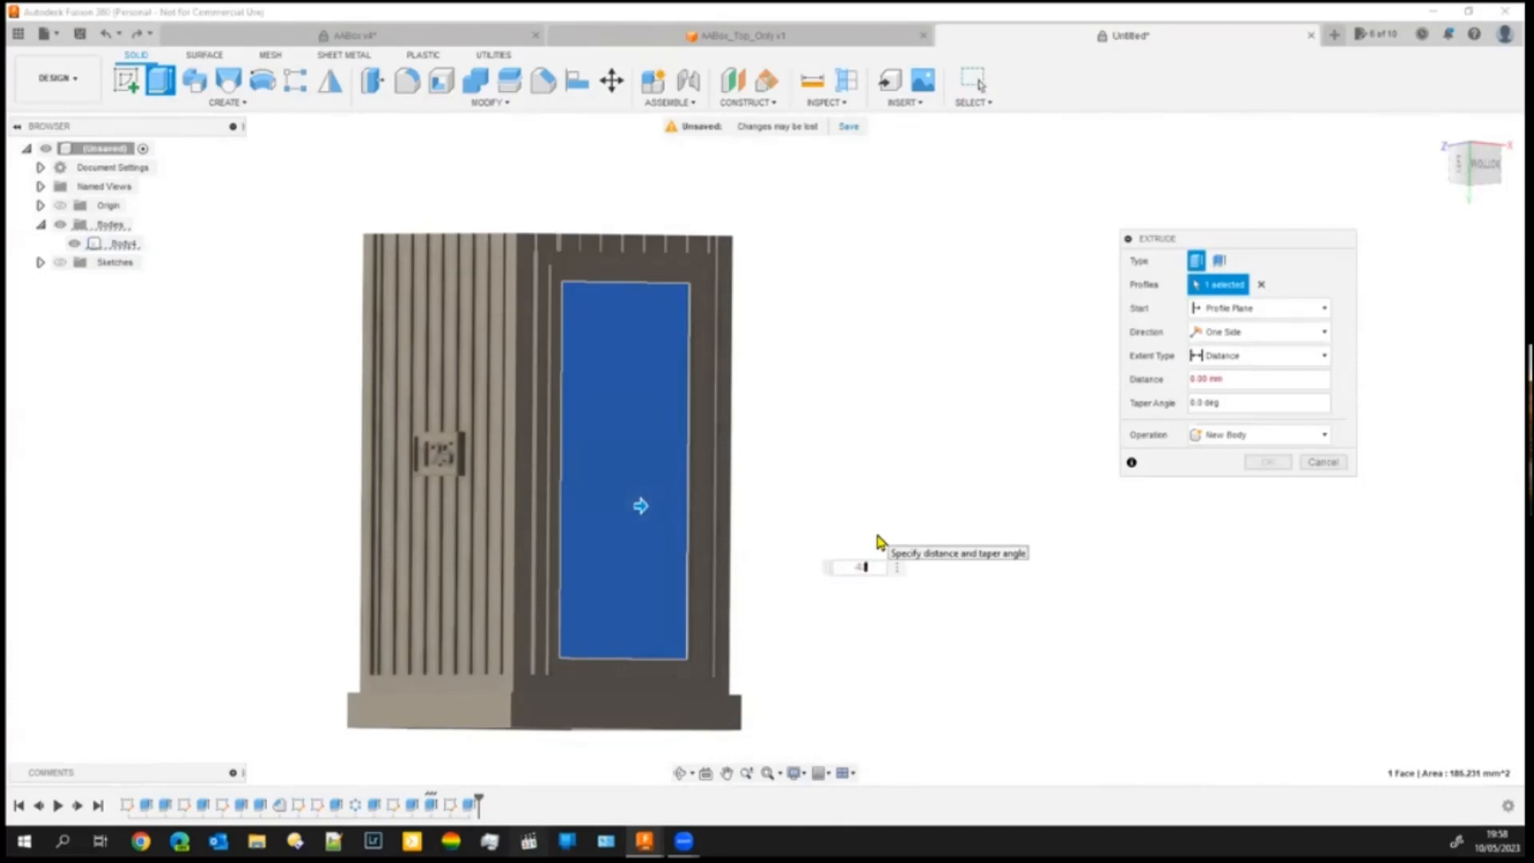
type("-0.15")
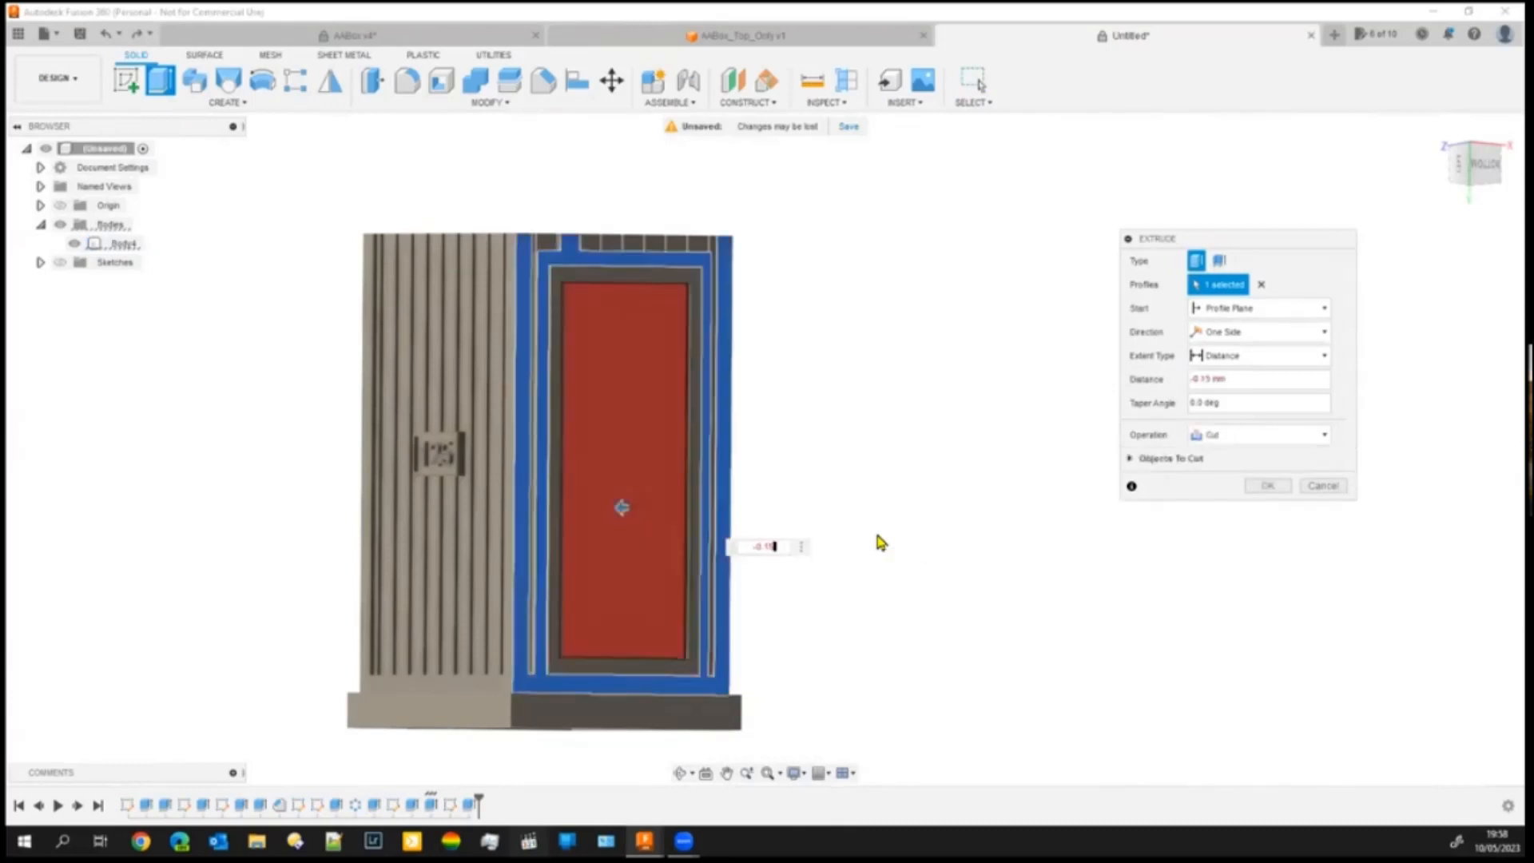
key("Return")
mouse_move(856, 568)
middle_mouse_down("shift")
mouse_move(818, 612)
mouse_move(812, 538)
mouse_move(919, 623)
mouse_move(900, 627)
mouse_move(830, 563)
middle_mouse_up("shift")
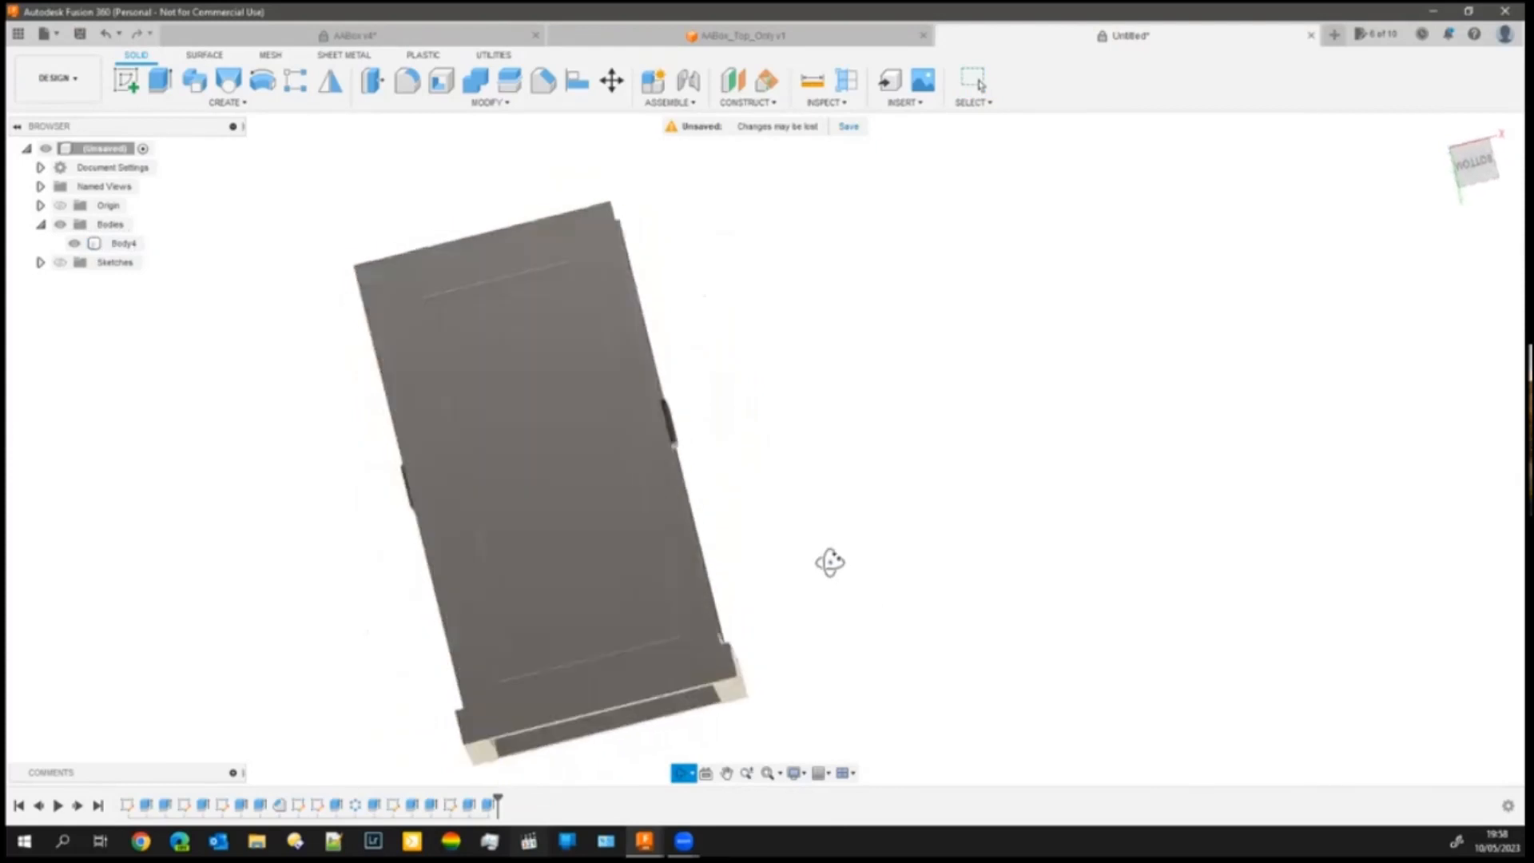
key("Escape")
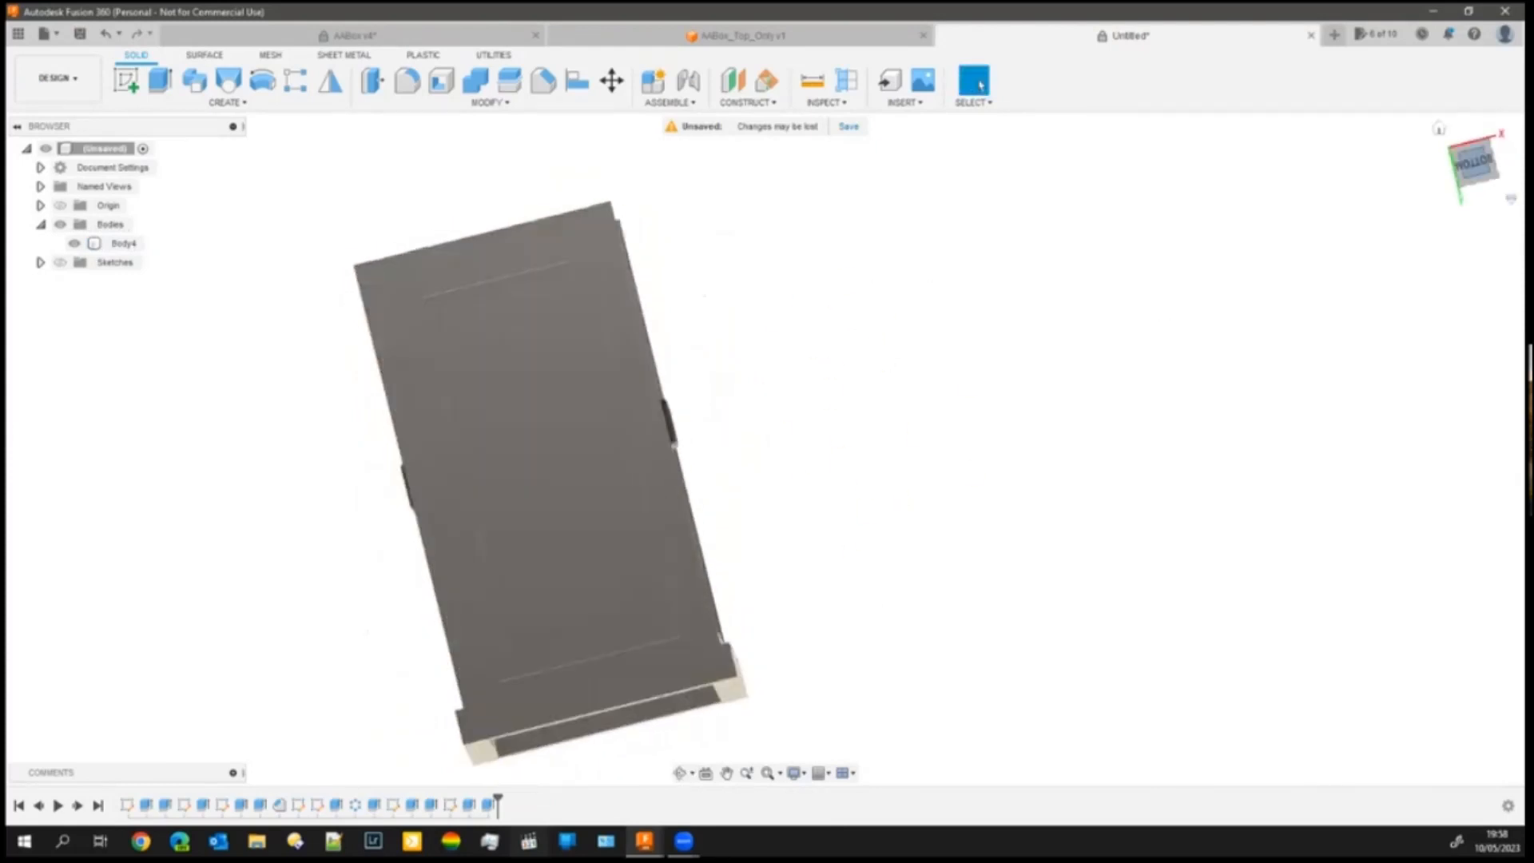
- Face the door wall straight on and insert the AA badge SVG artwork onto the recessed door panel
left_click(1475, 162)
middle_click_drag(839, 346, 987, 442)
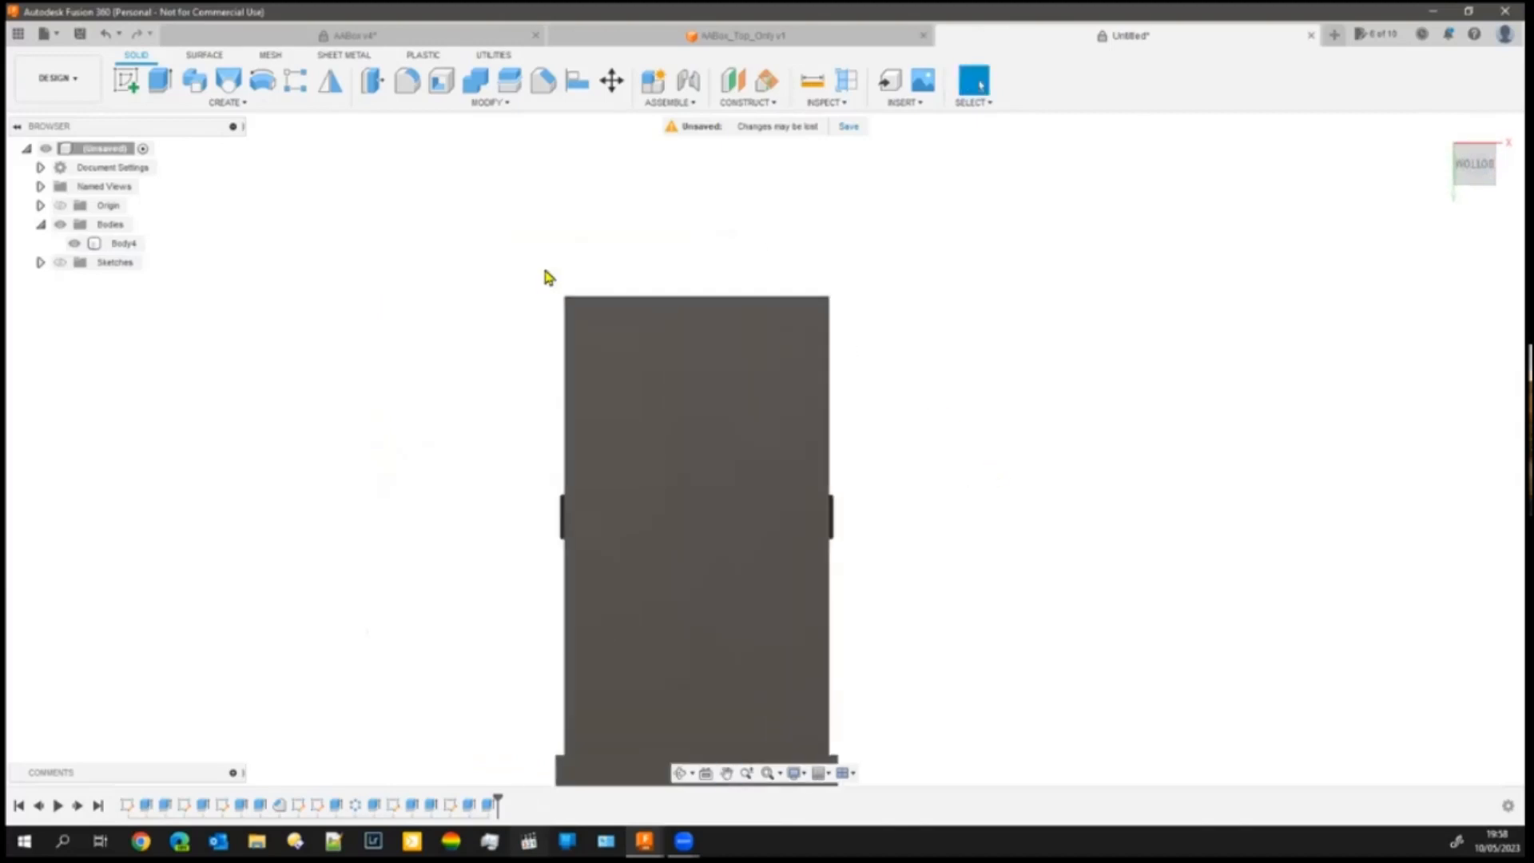
left_click(912, 101)
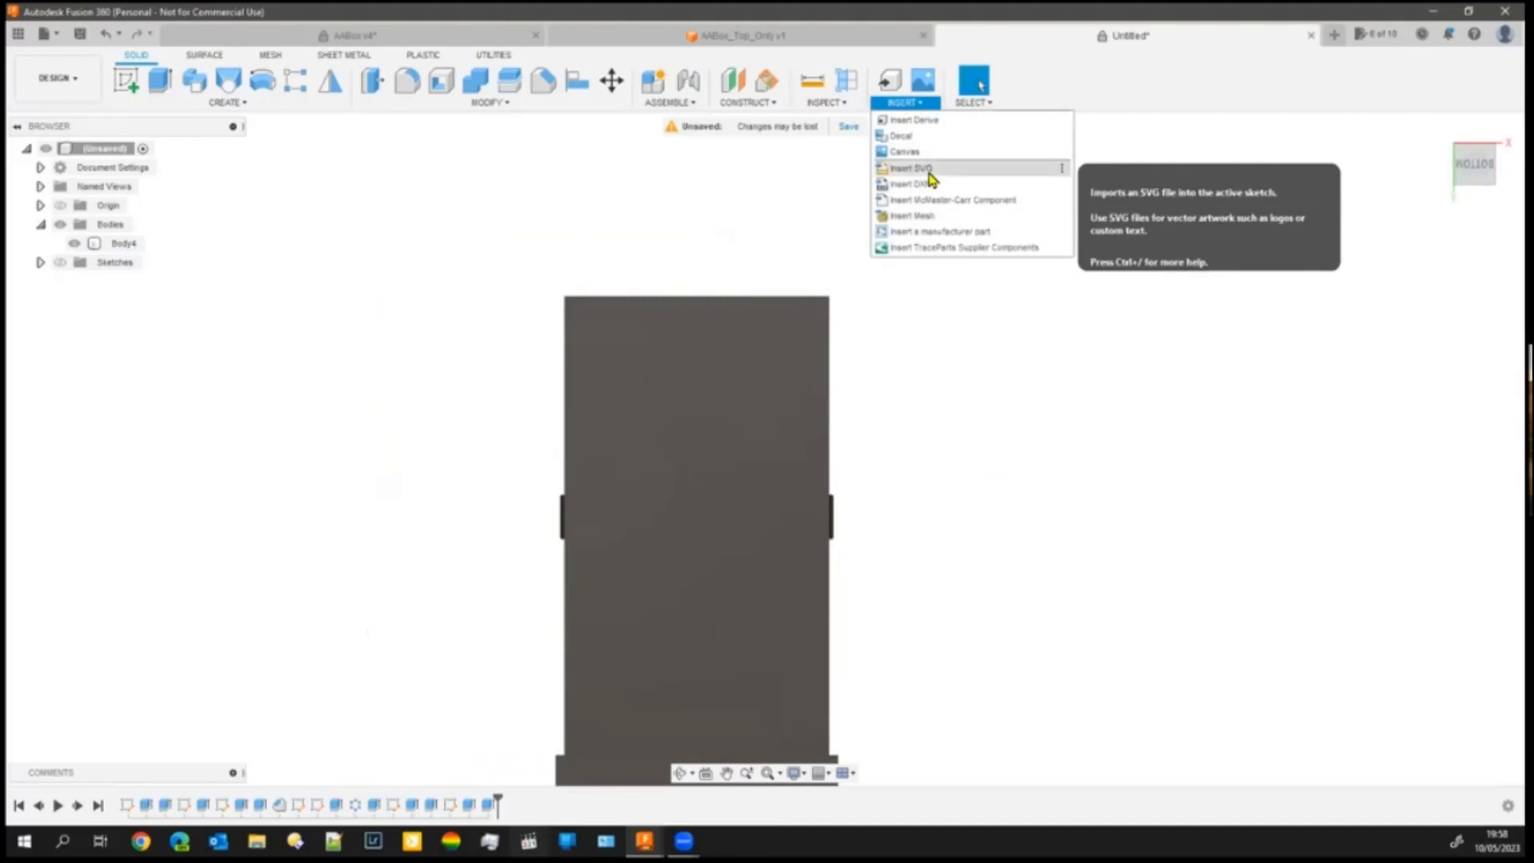
left_click(929, 171)
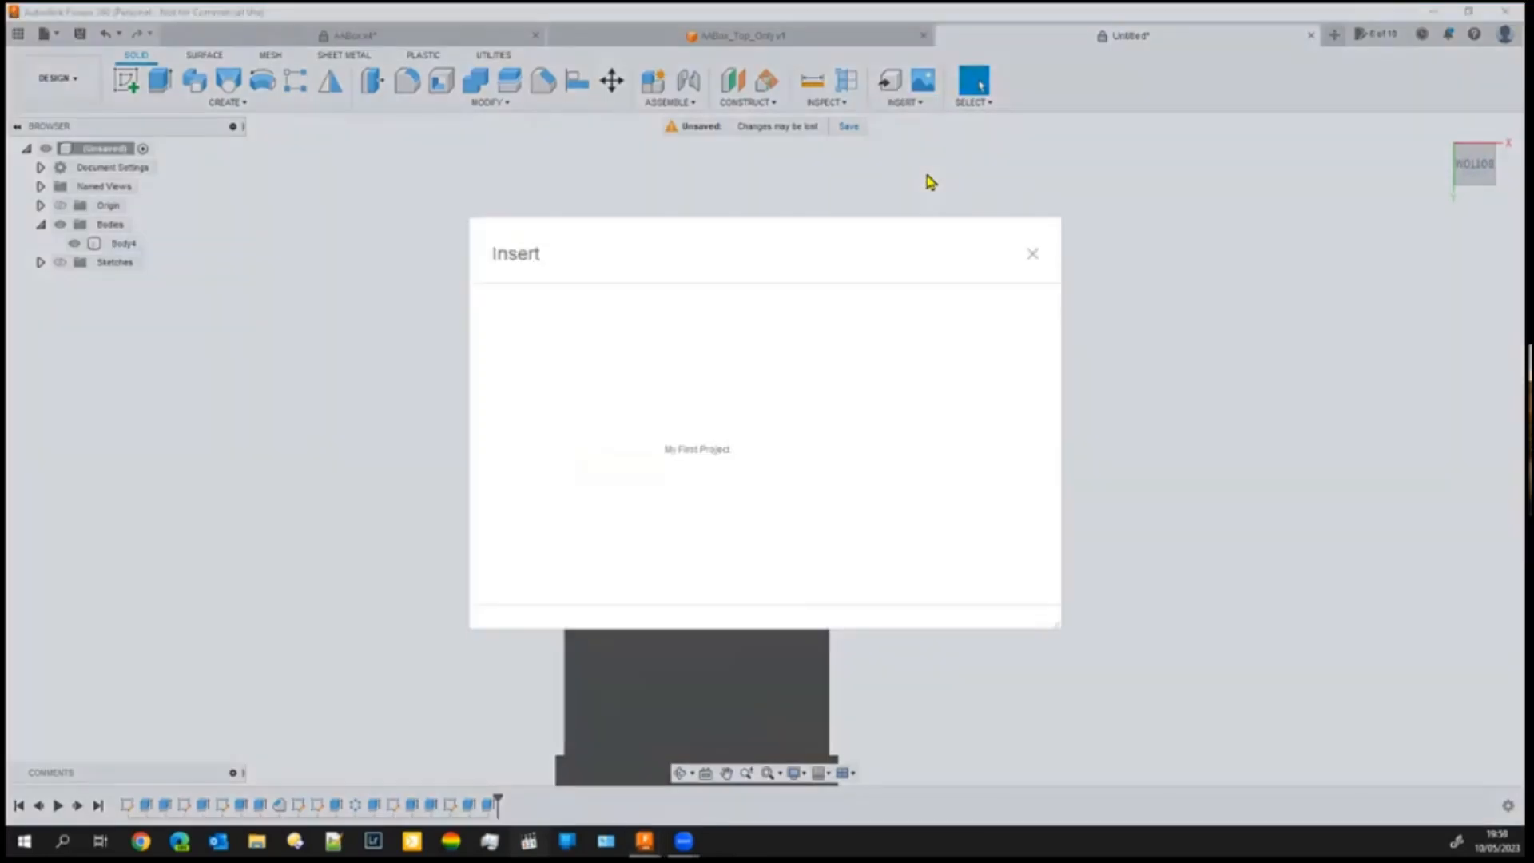
left_click(569, 585)
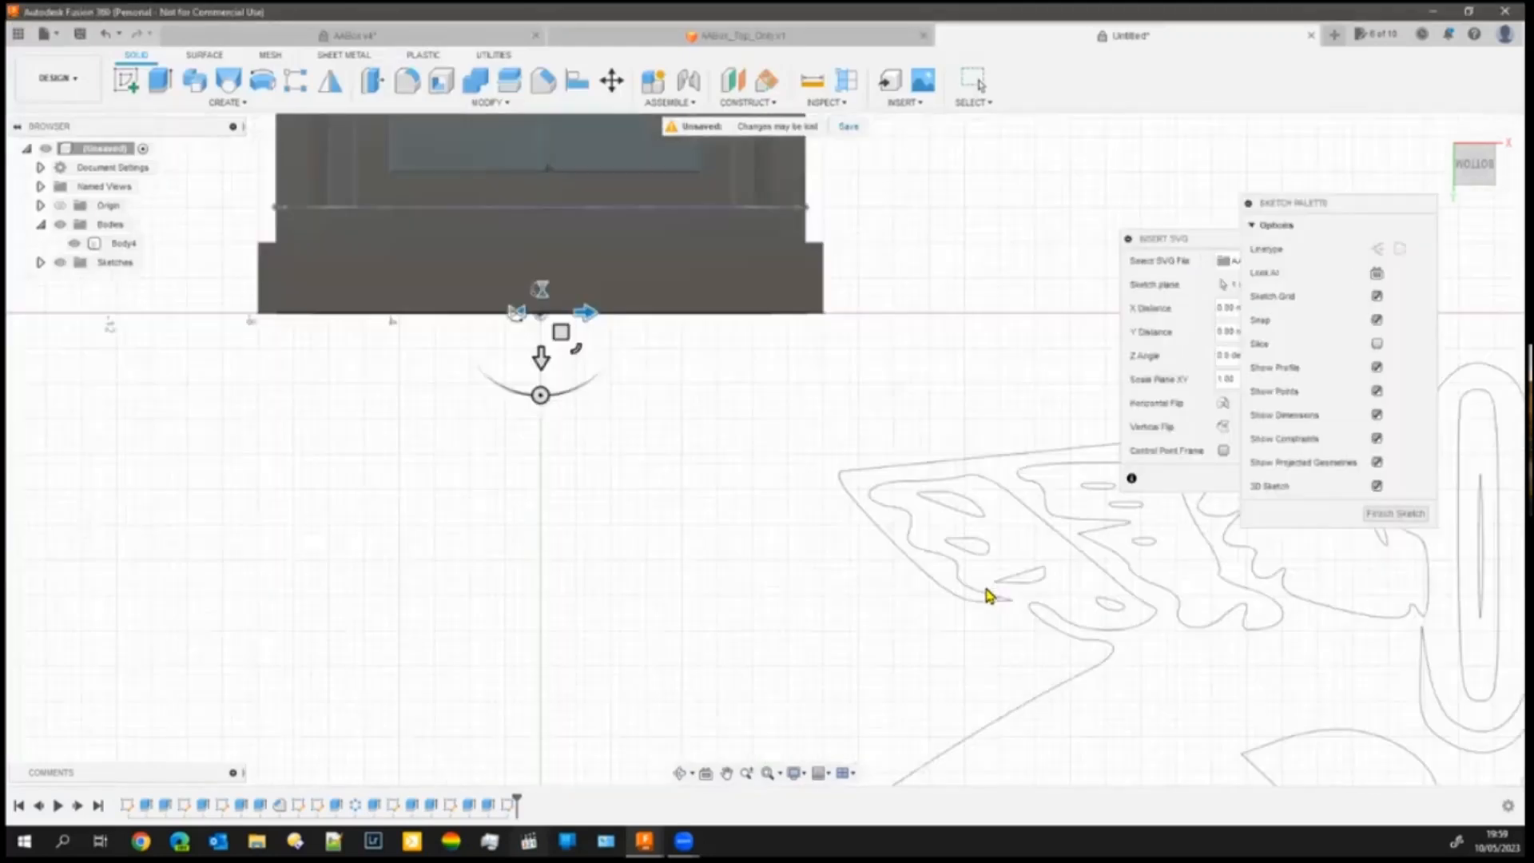
- Move the badge artwork to the centre of the door panel's upper part and finish the insertion
scroll(988, 596, "down", 3)
middle_click_drag(884, 609, 668, 484)
scroll(682, 500, "down", 1)
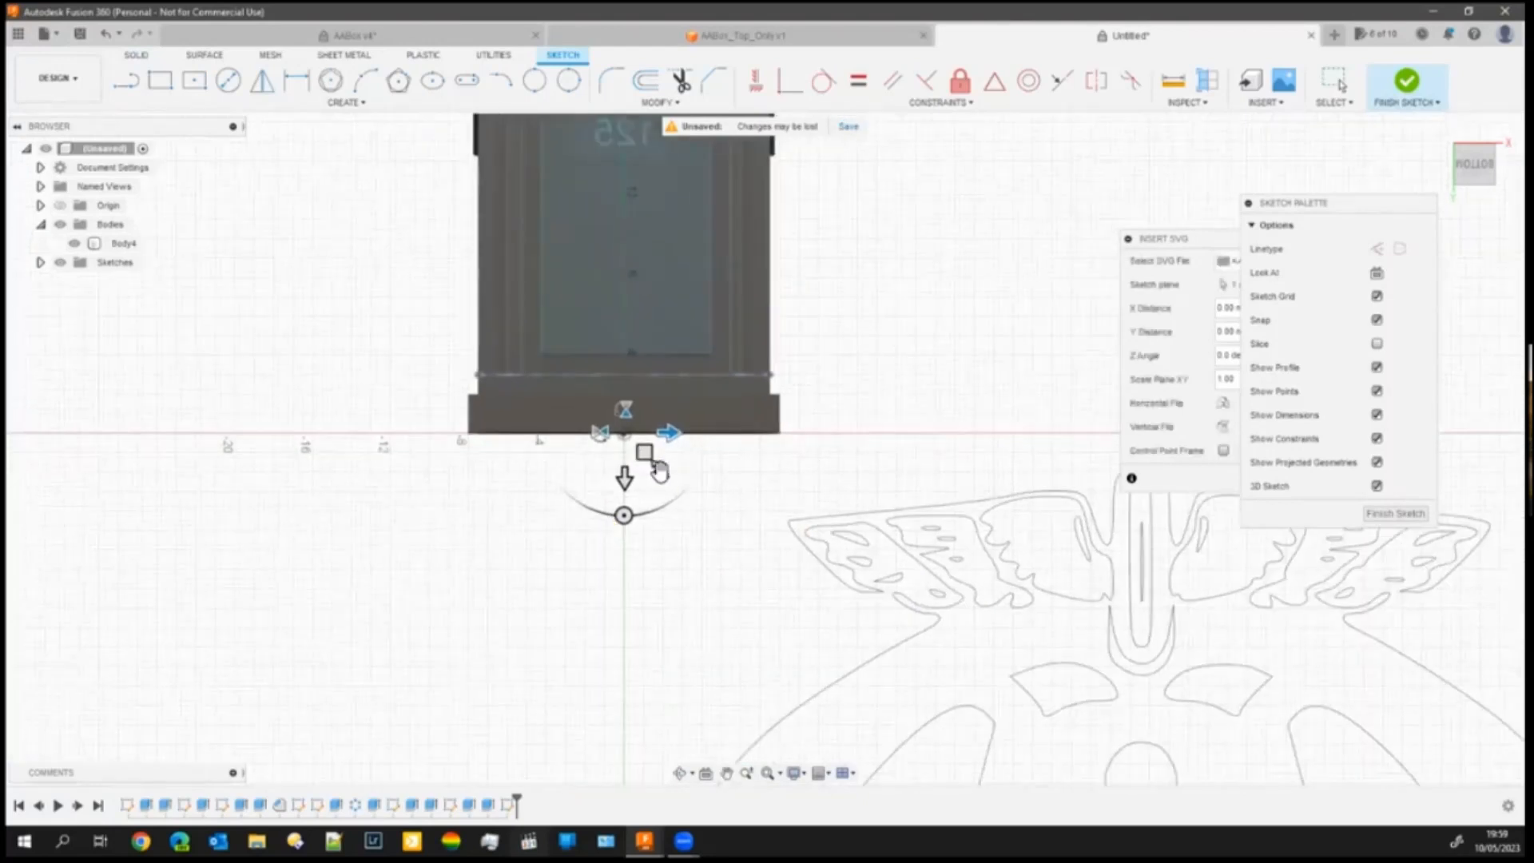
left_click_drag(660, 472, 565, 211)
middle_click_drag(879, 328, 649, 716)
left_click_drag(583, 485, 596, 292)
scroll(596, 294, "down", 3)
scroll(595, 301, "up", 4)
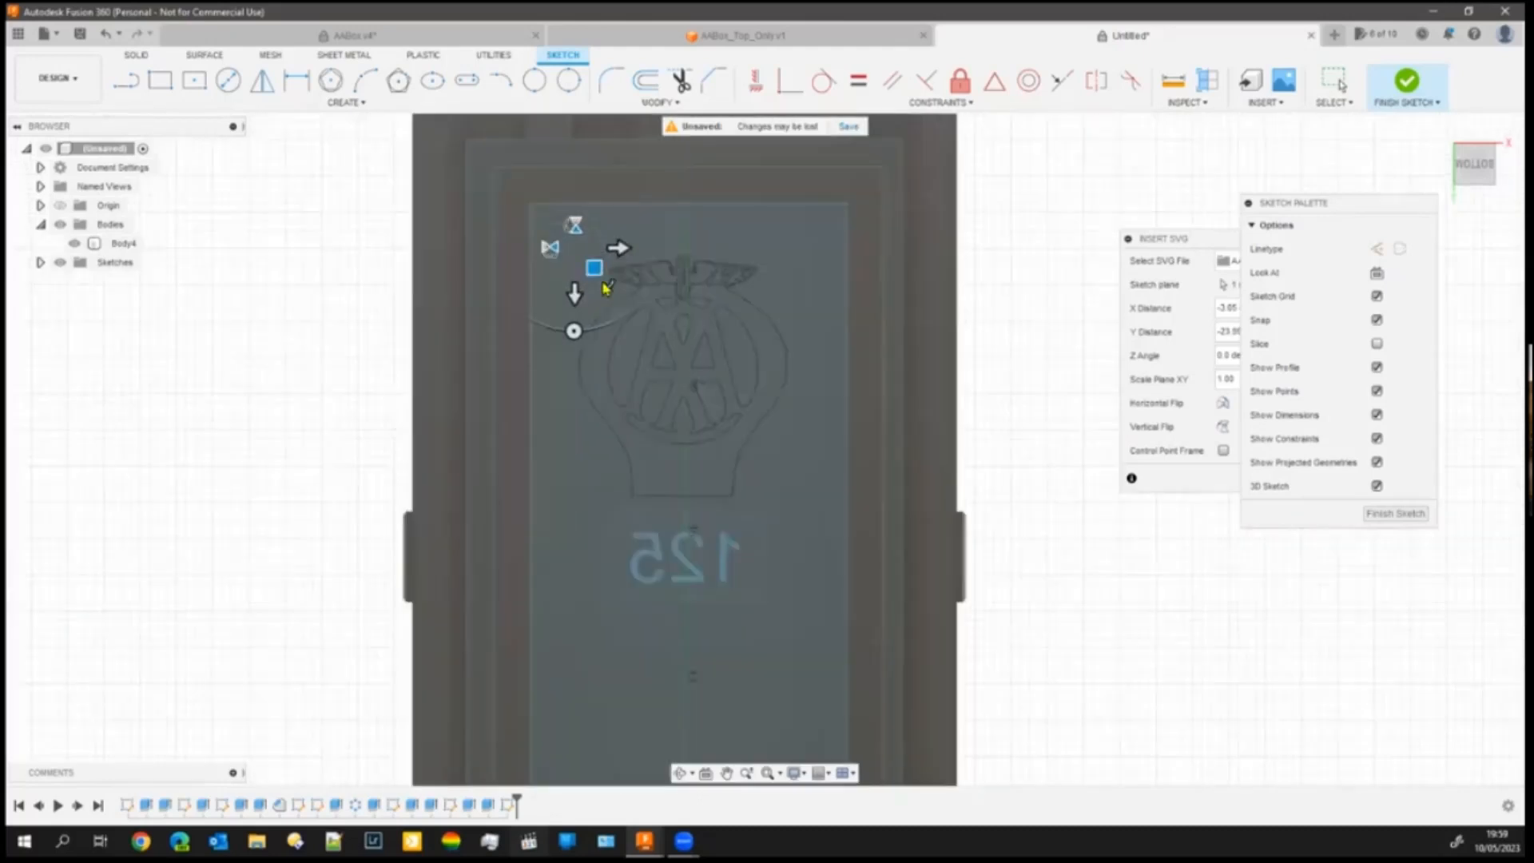
left_click_drag(594, 270, 597, 285)
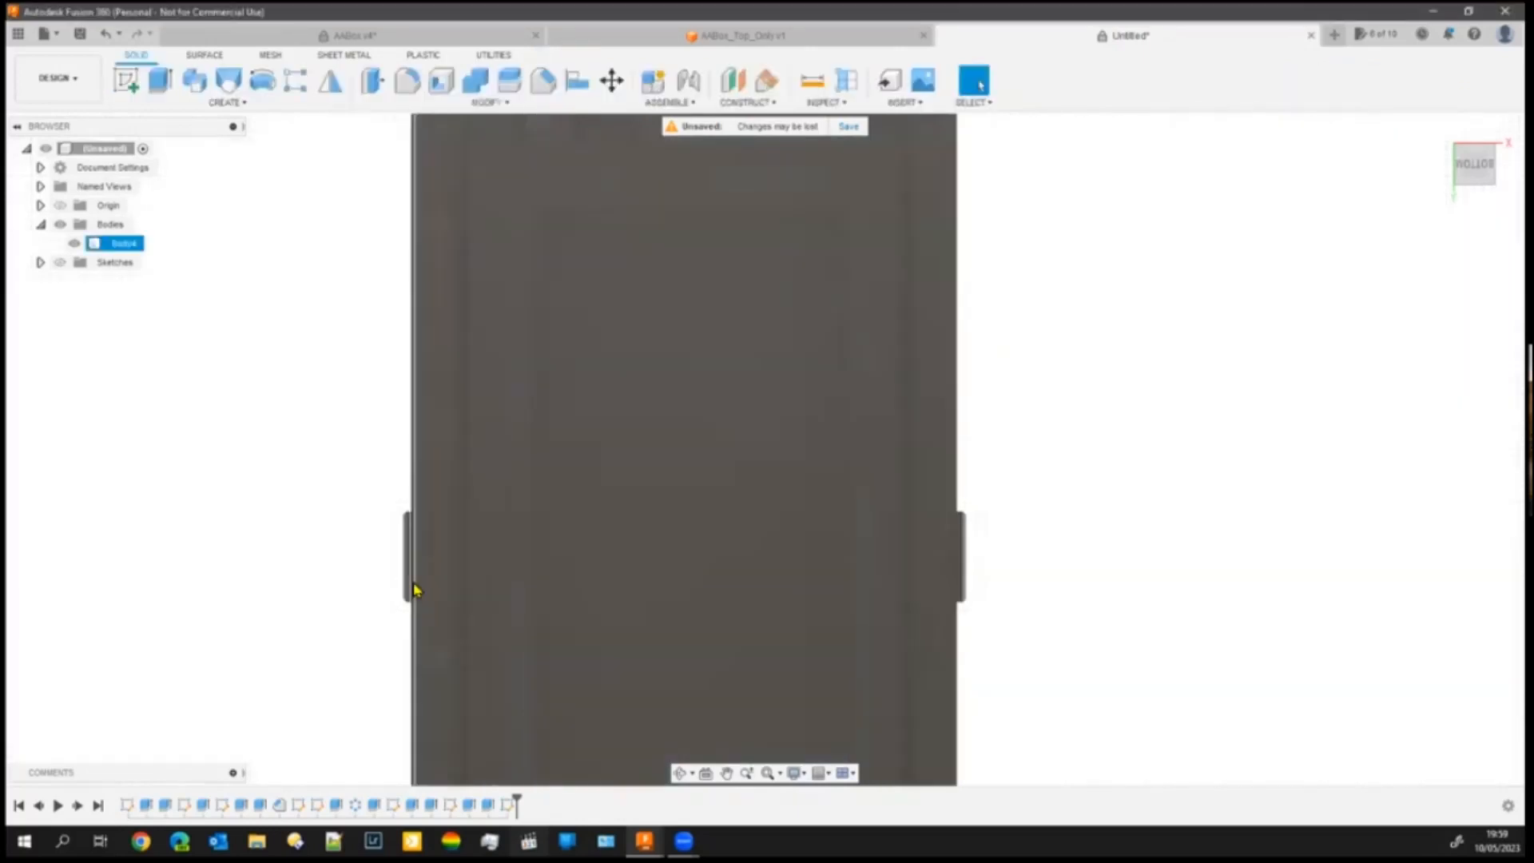
- Show all the sketches except Sketch7, the door-frame sketch, keeping the body visible
left_click(59, 264)
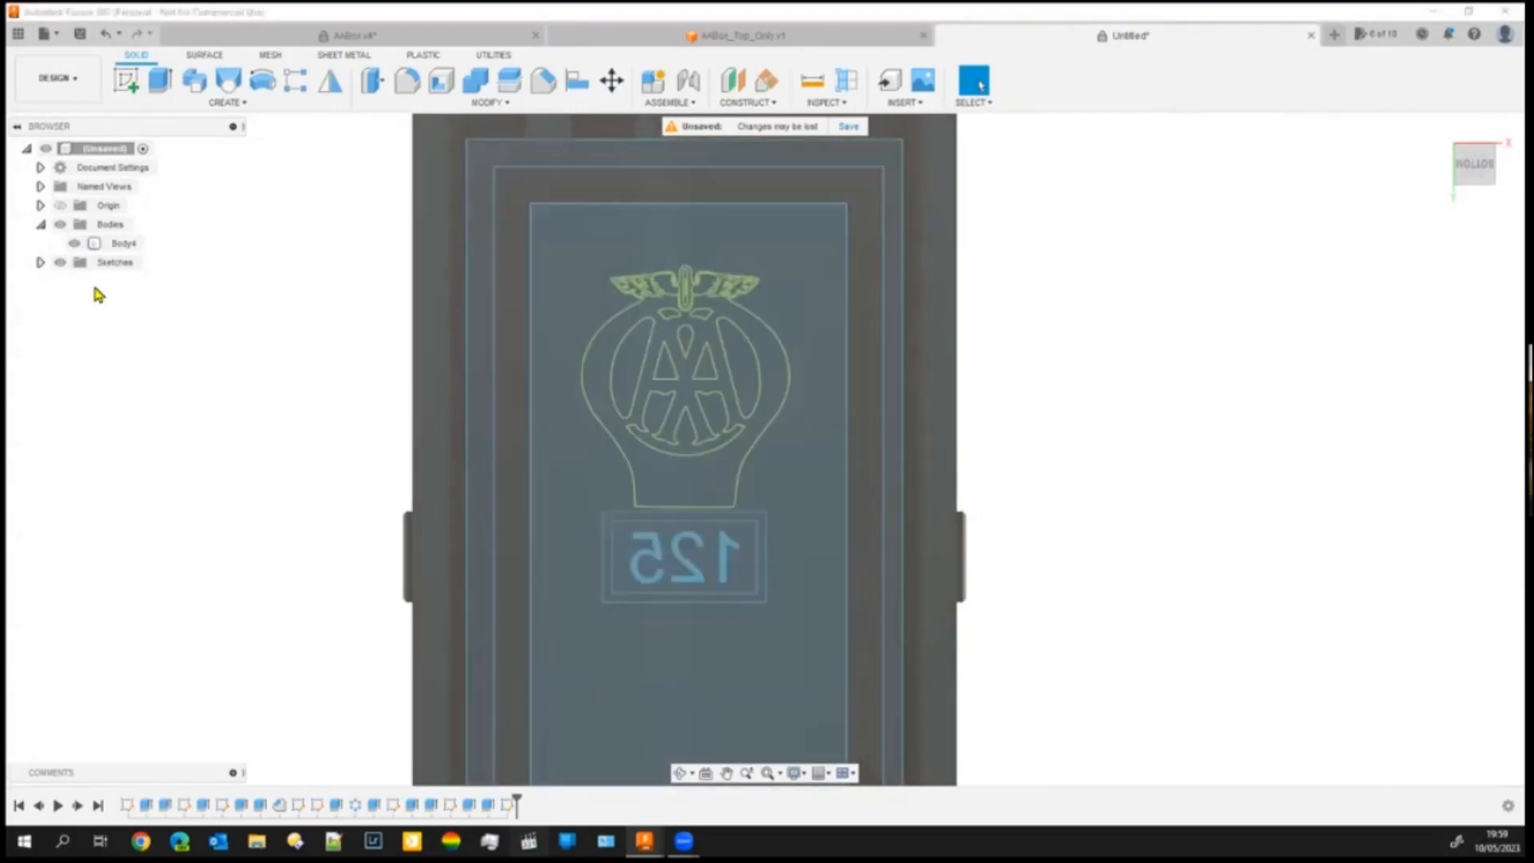
left_click(40, 263)
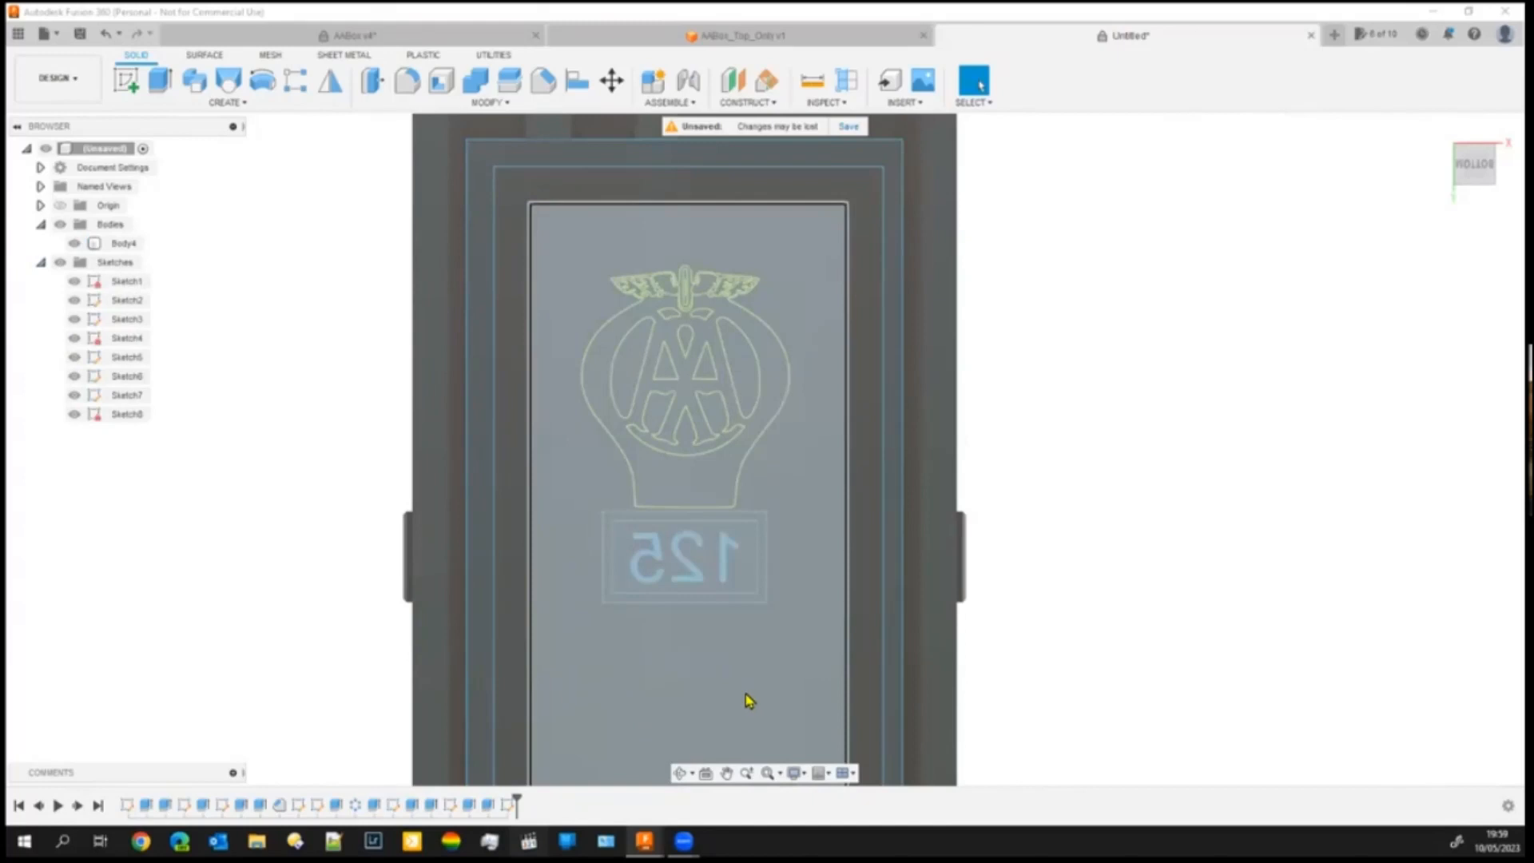
left_click(79, 395)
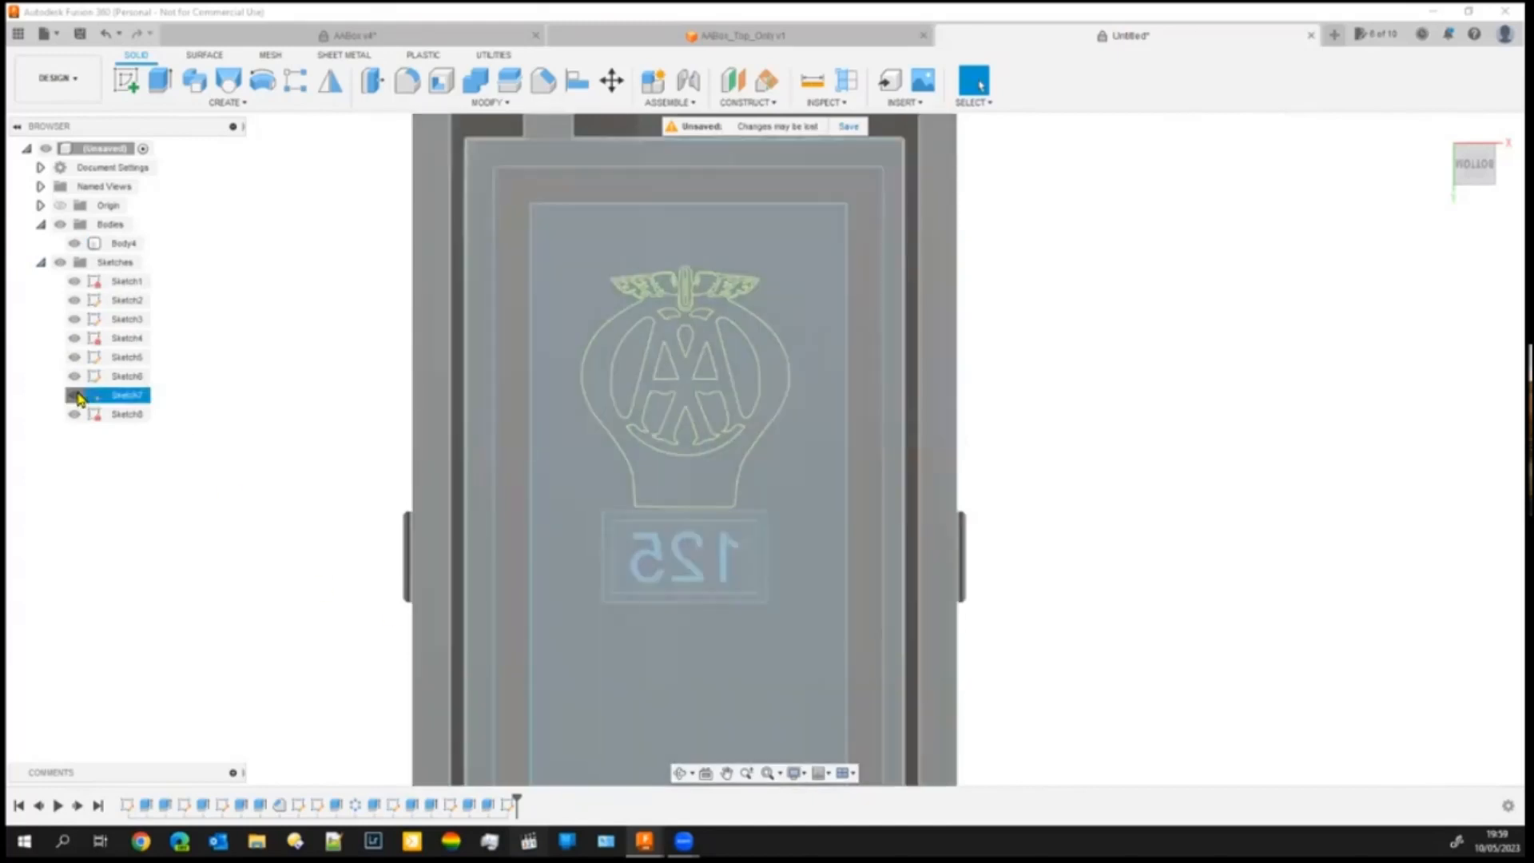
left_click(75, 394)
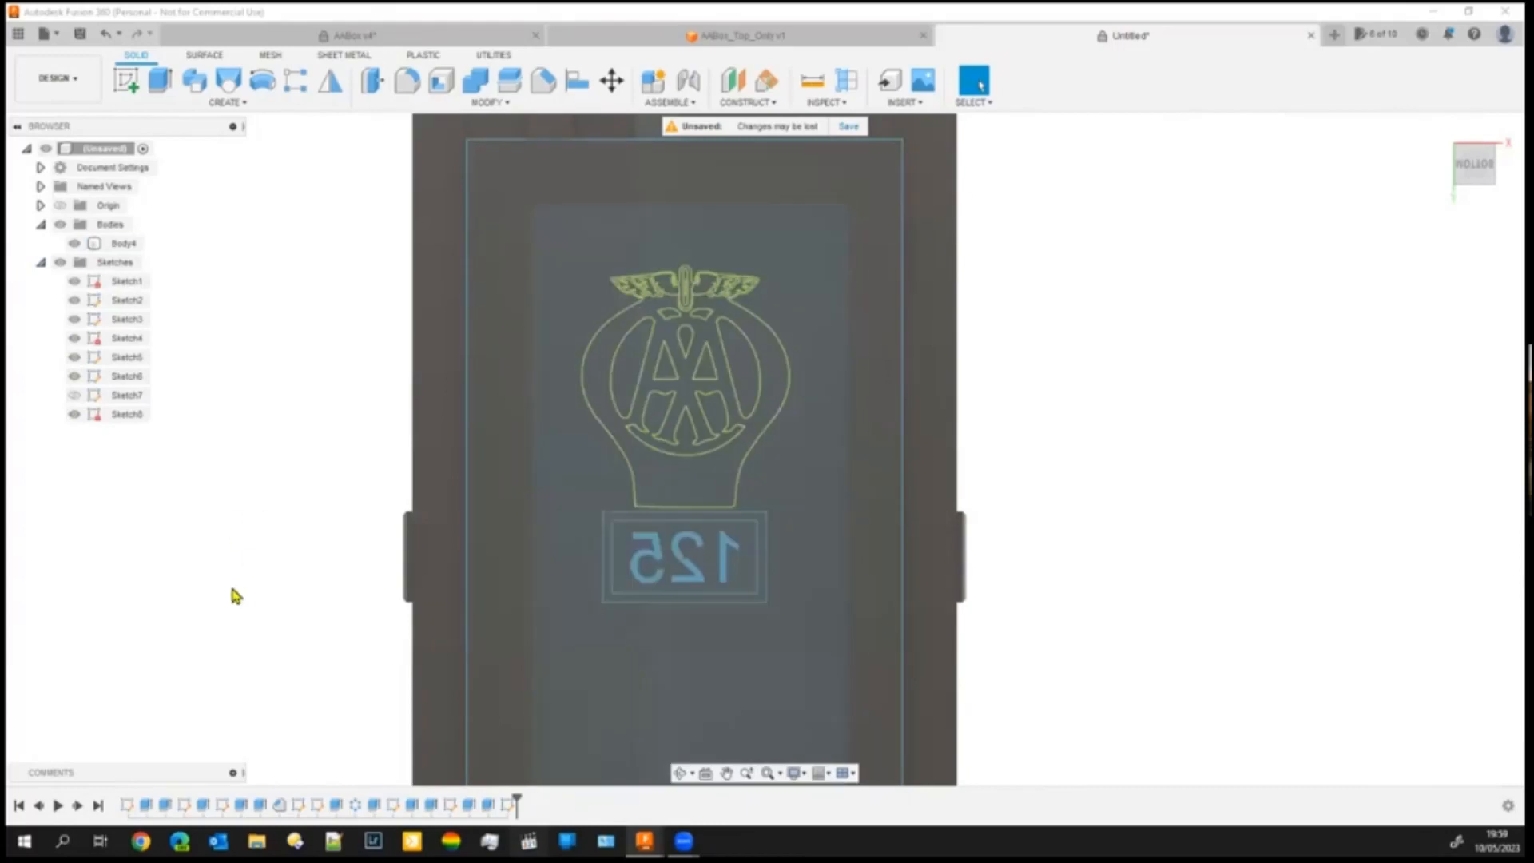
left_click(75, 395)
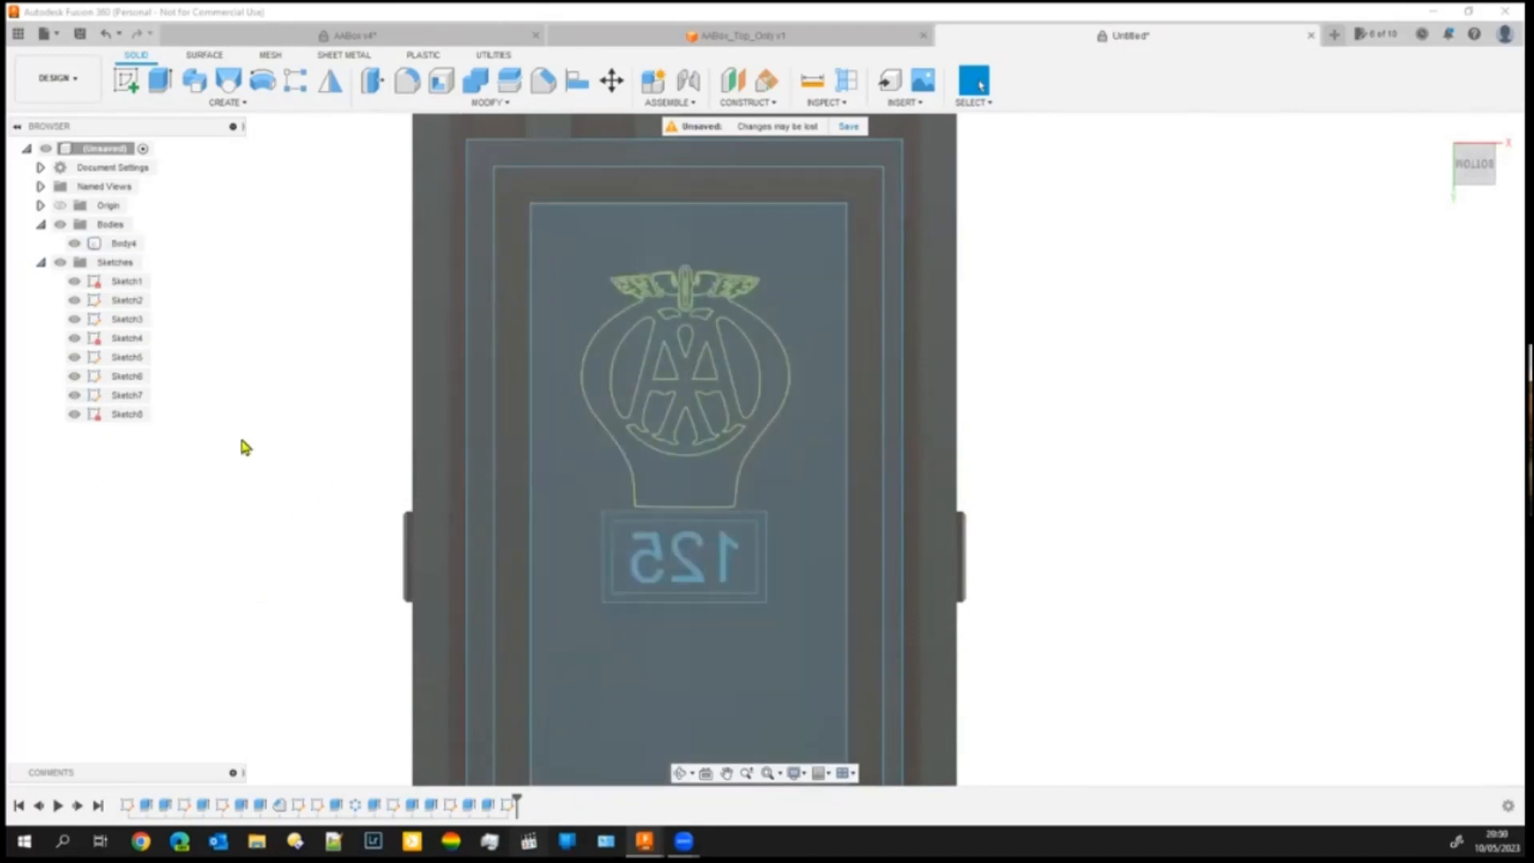
left_click(75, 415)
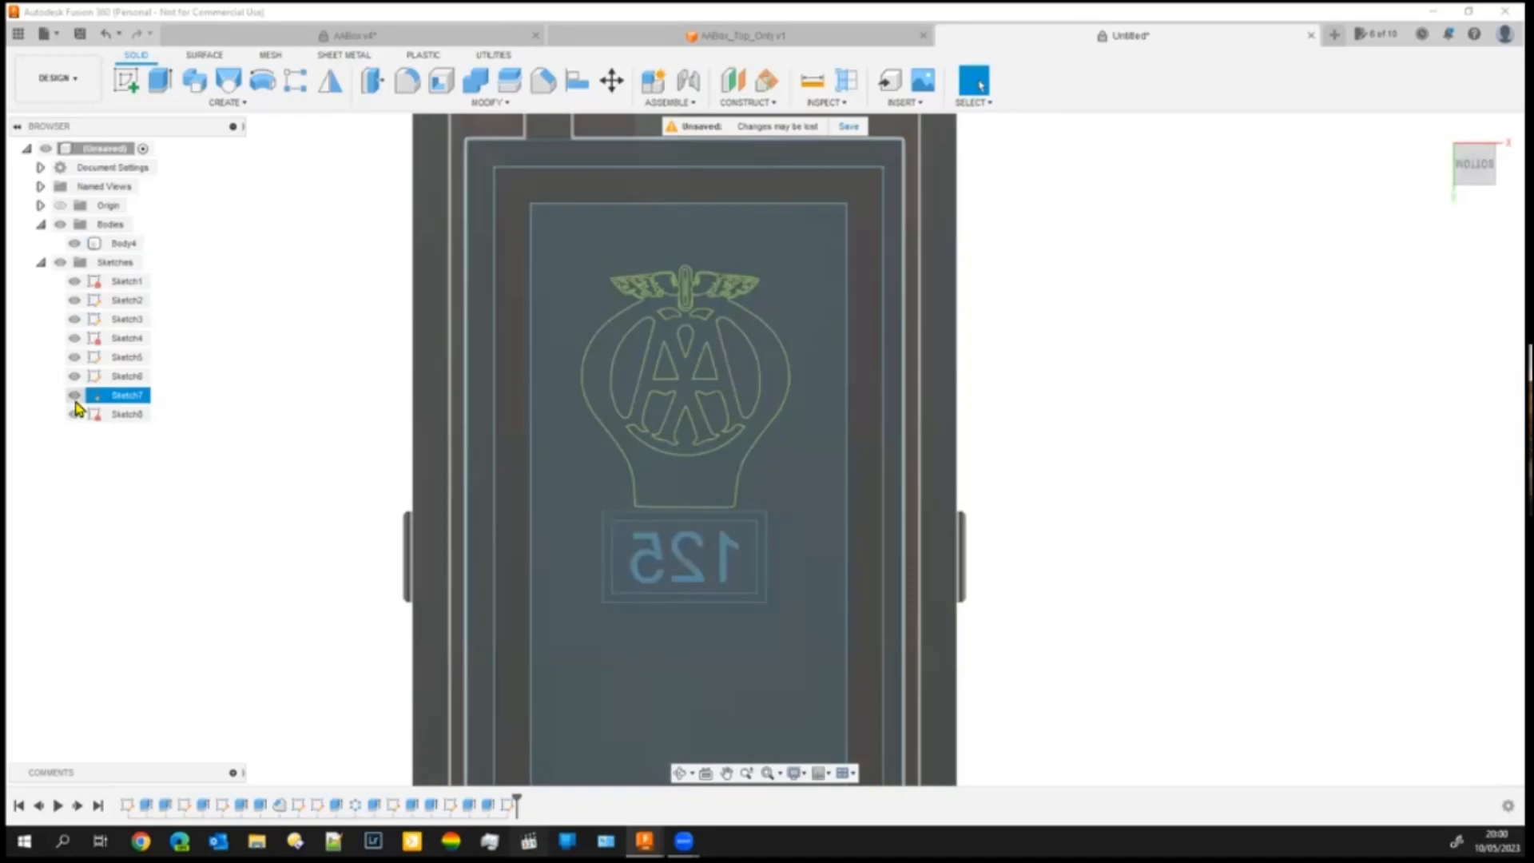
left_click(74, 397)
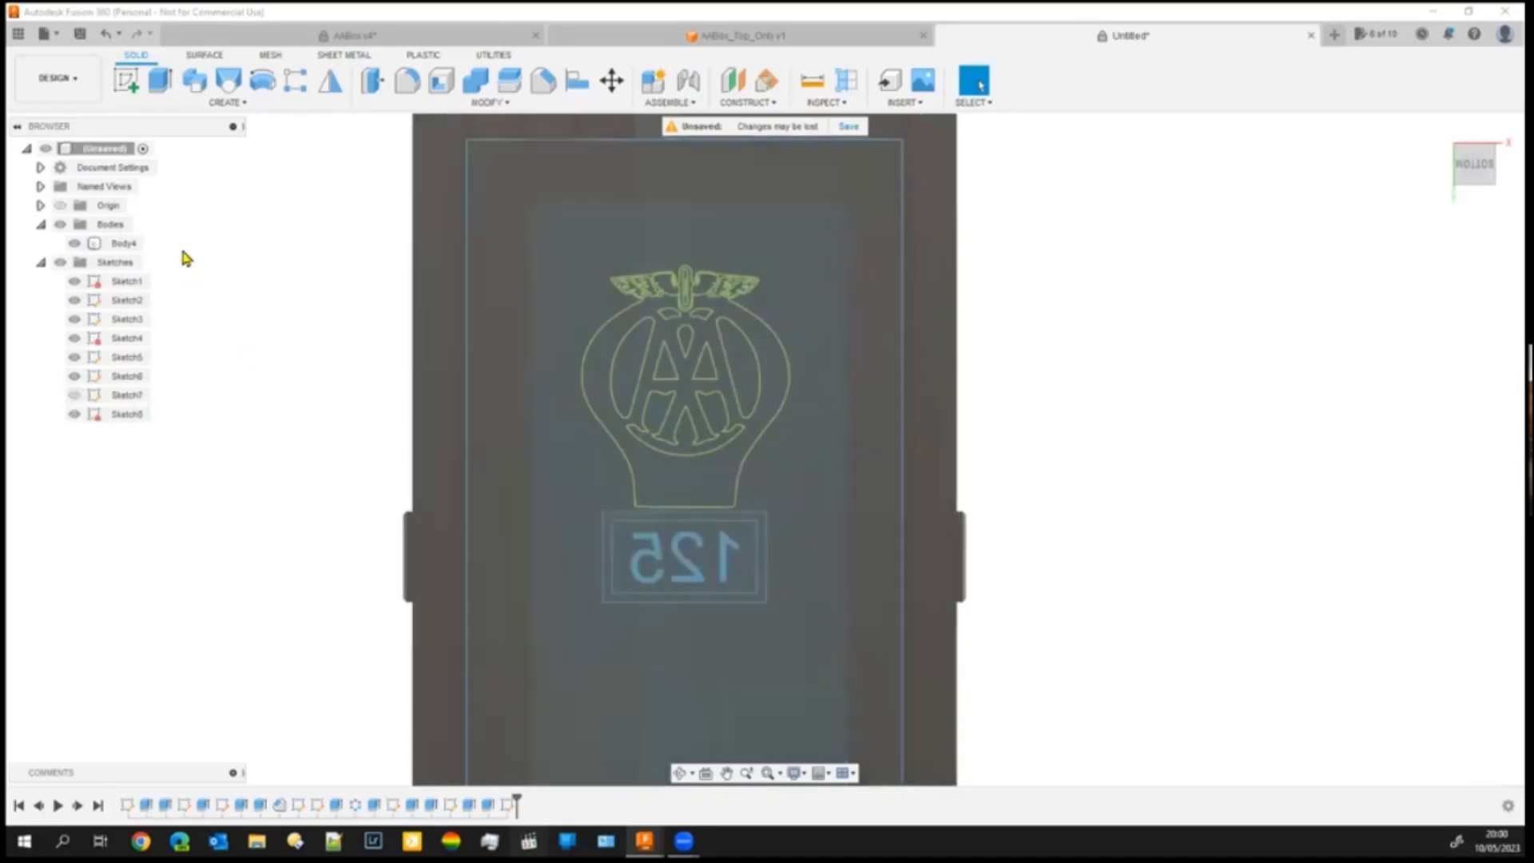
left_click(60, 225)
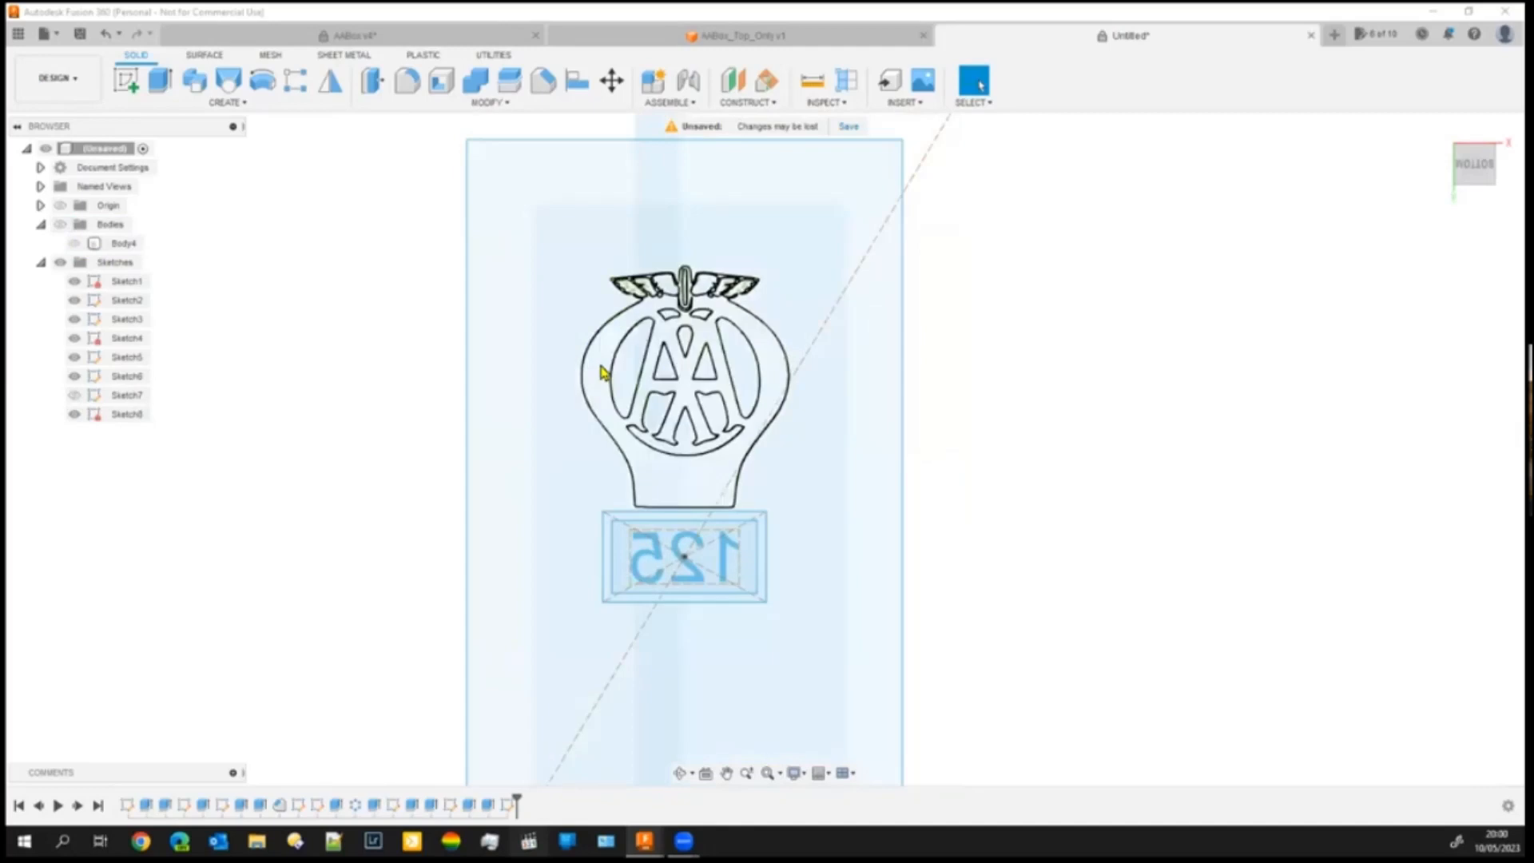
left_click(79, 226)
left_click(74, 242)
- Extrude the badge profile 0.5 mm outward from the door panel, joined to the body, and hide all the sketches
left_click(718, 494)
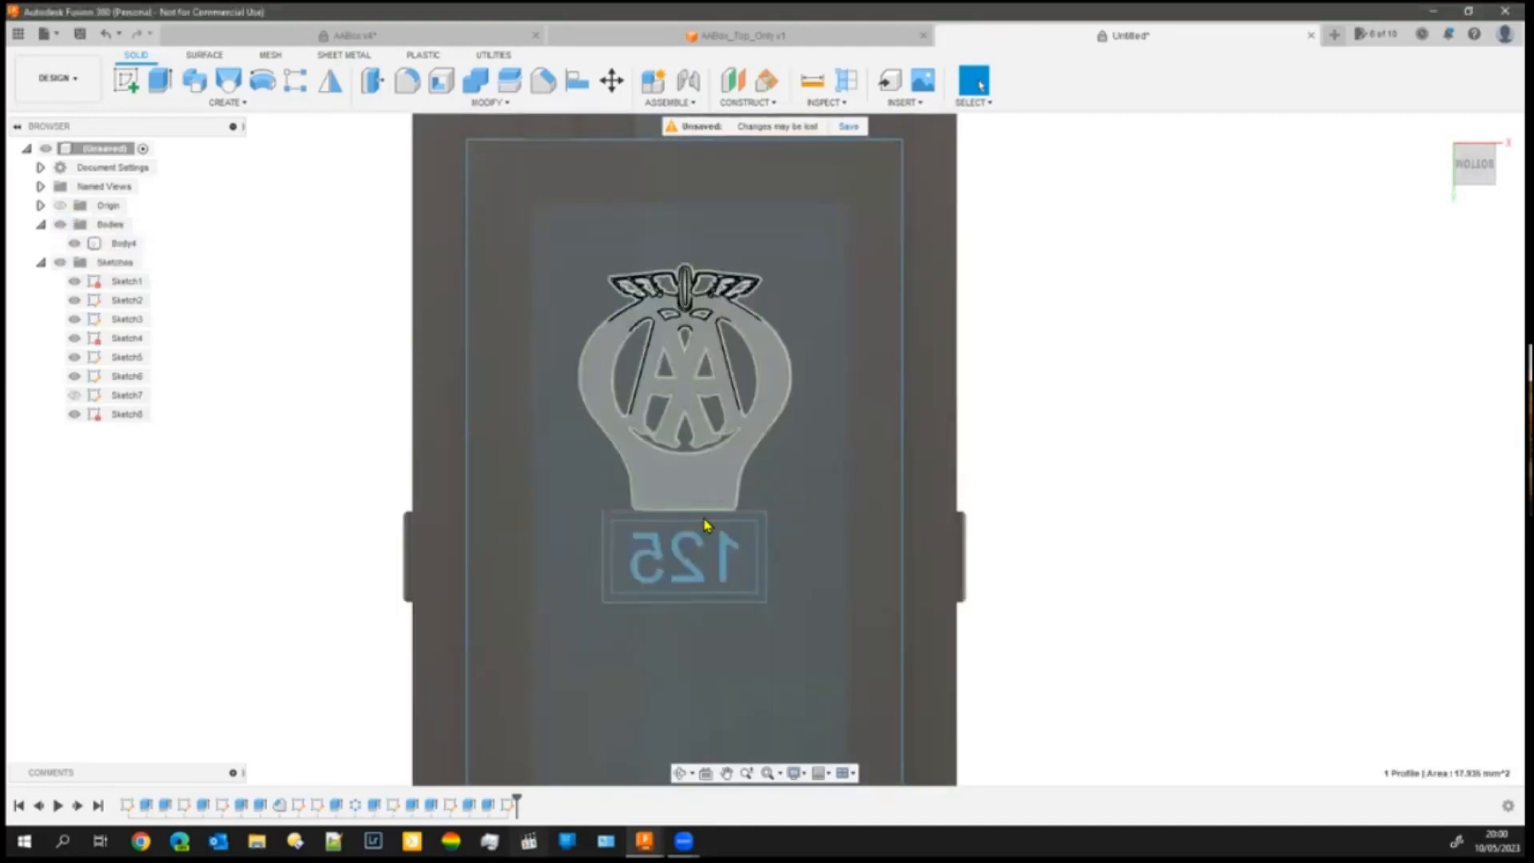
left_click(189, 90)
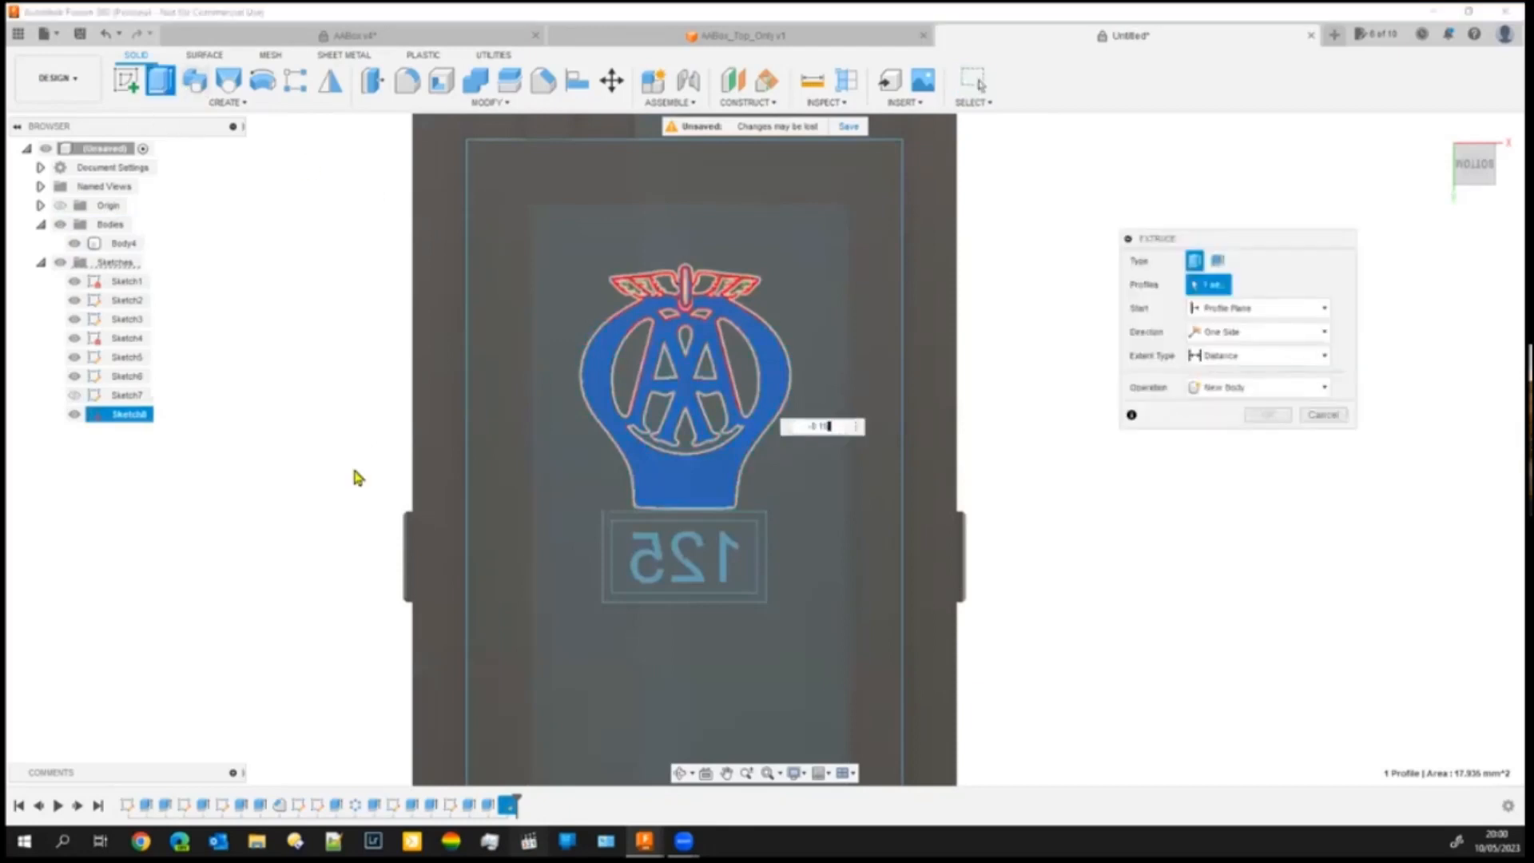
middle_click_drag(367, 538, 421, 591, "shift")
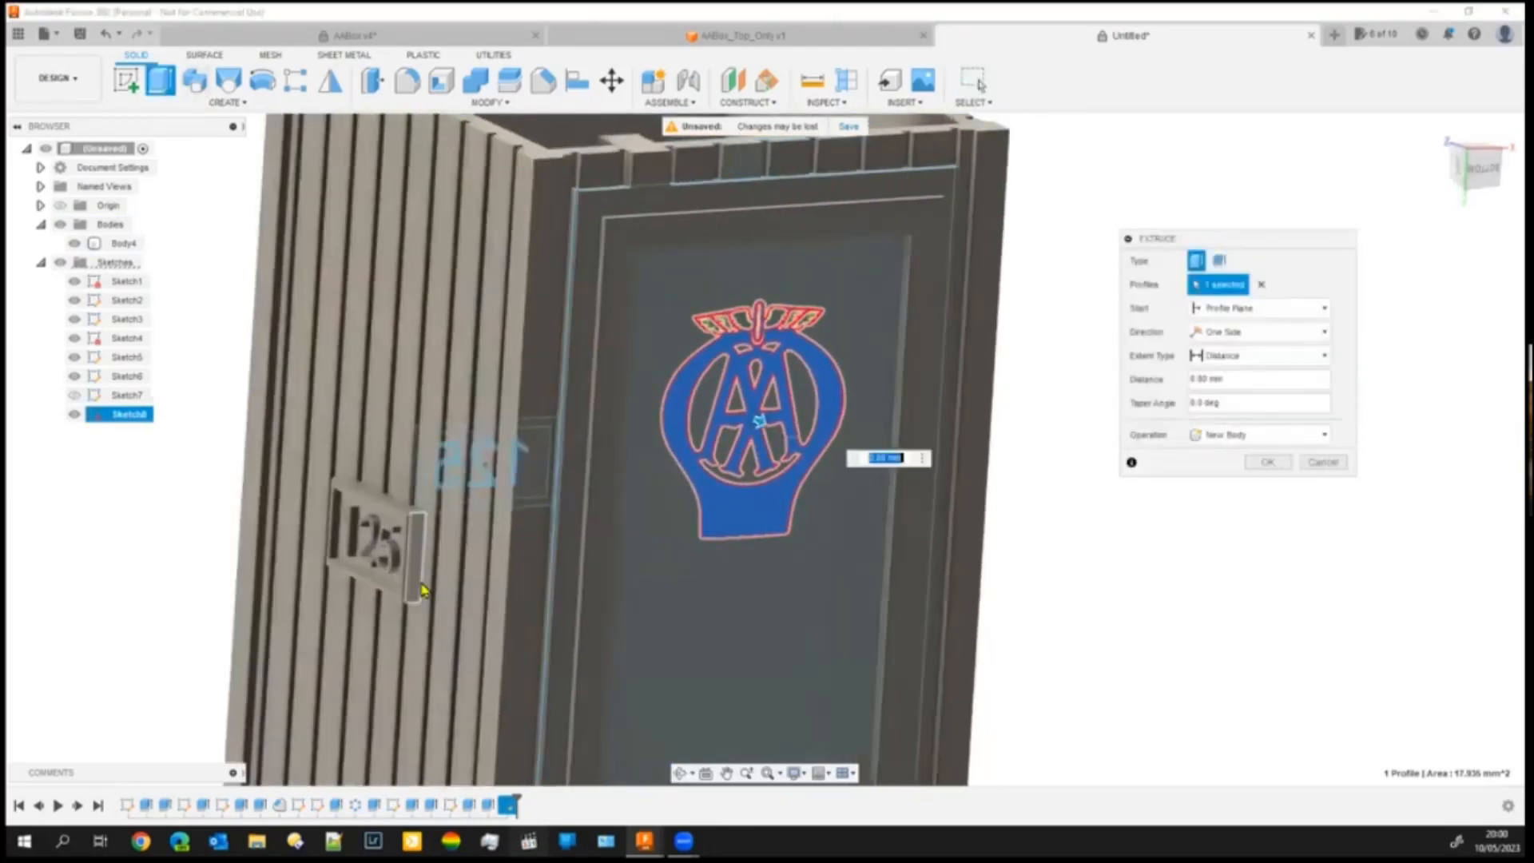
type("0.5")
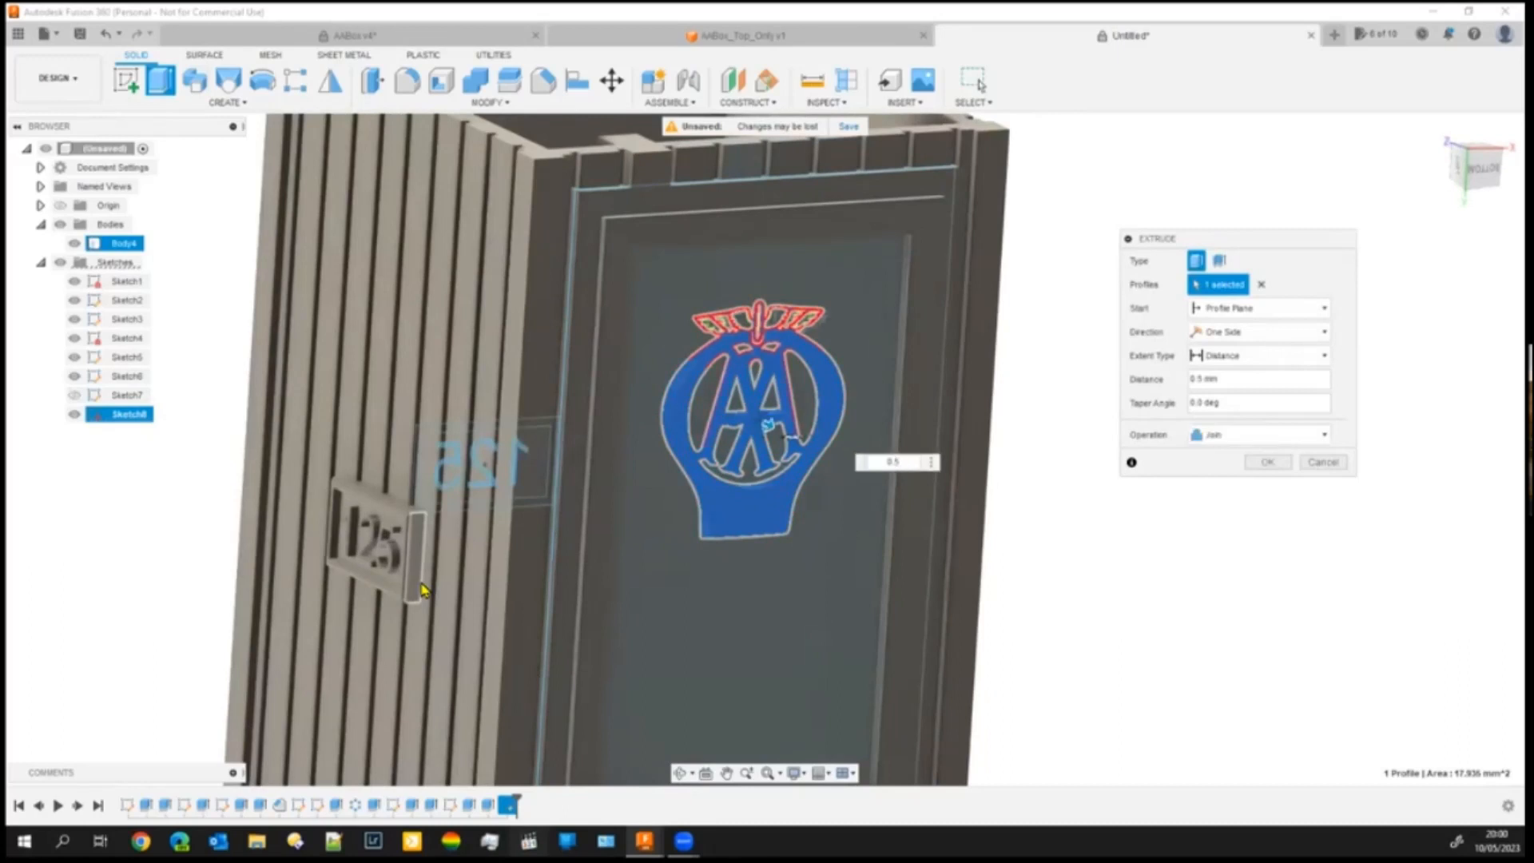
key("Return")
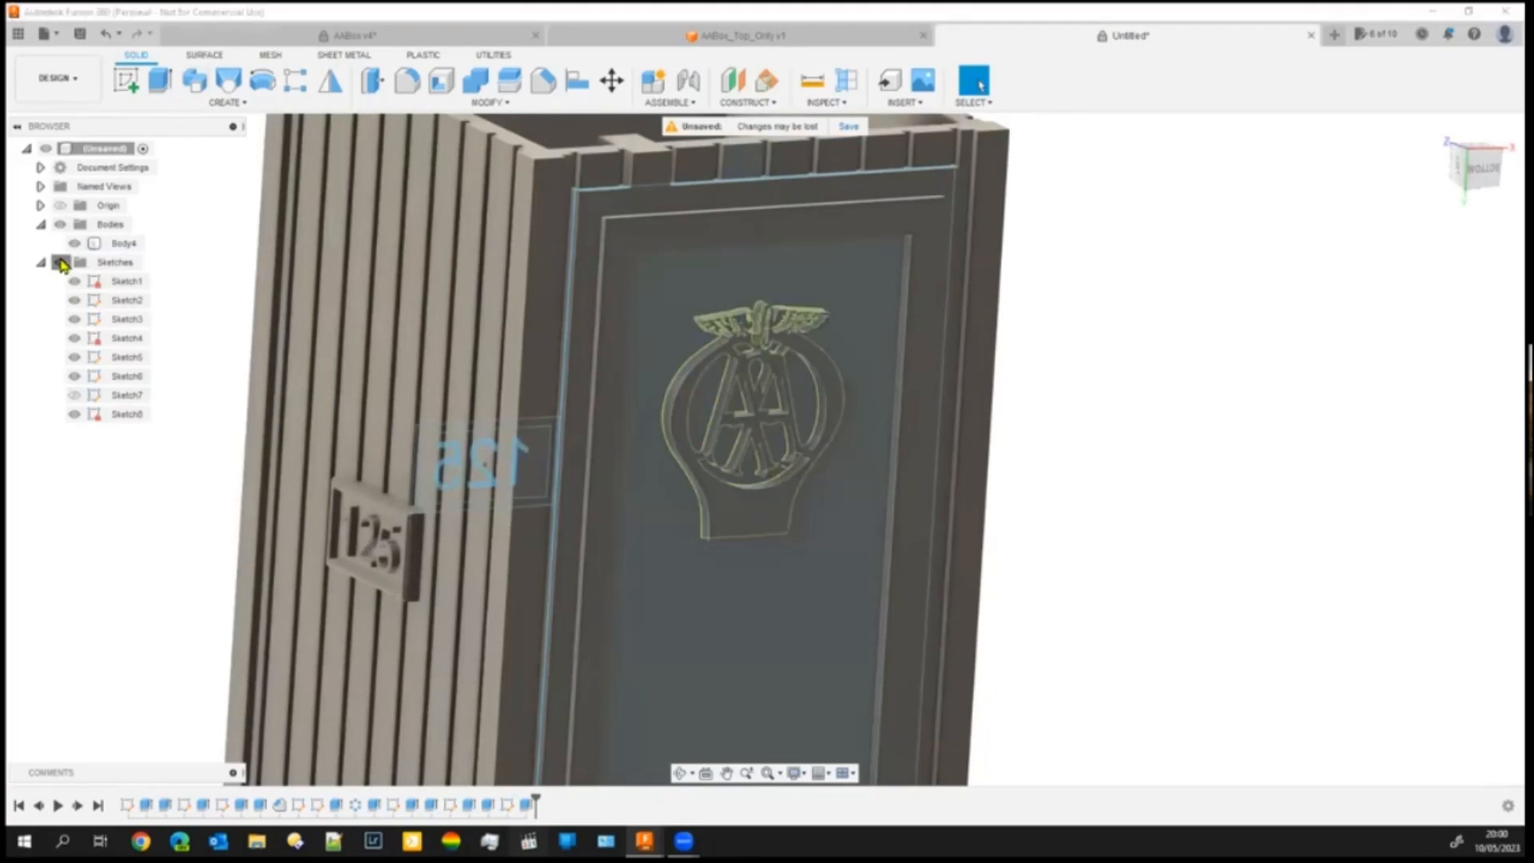
middle_click_drag(1119, 613, 1066, 603, "shift")
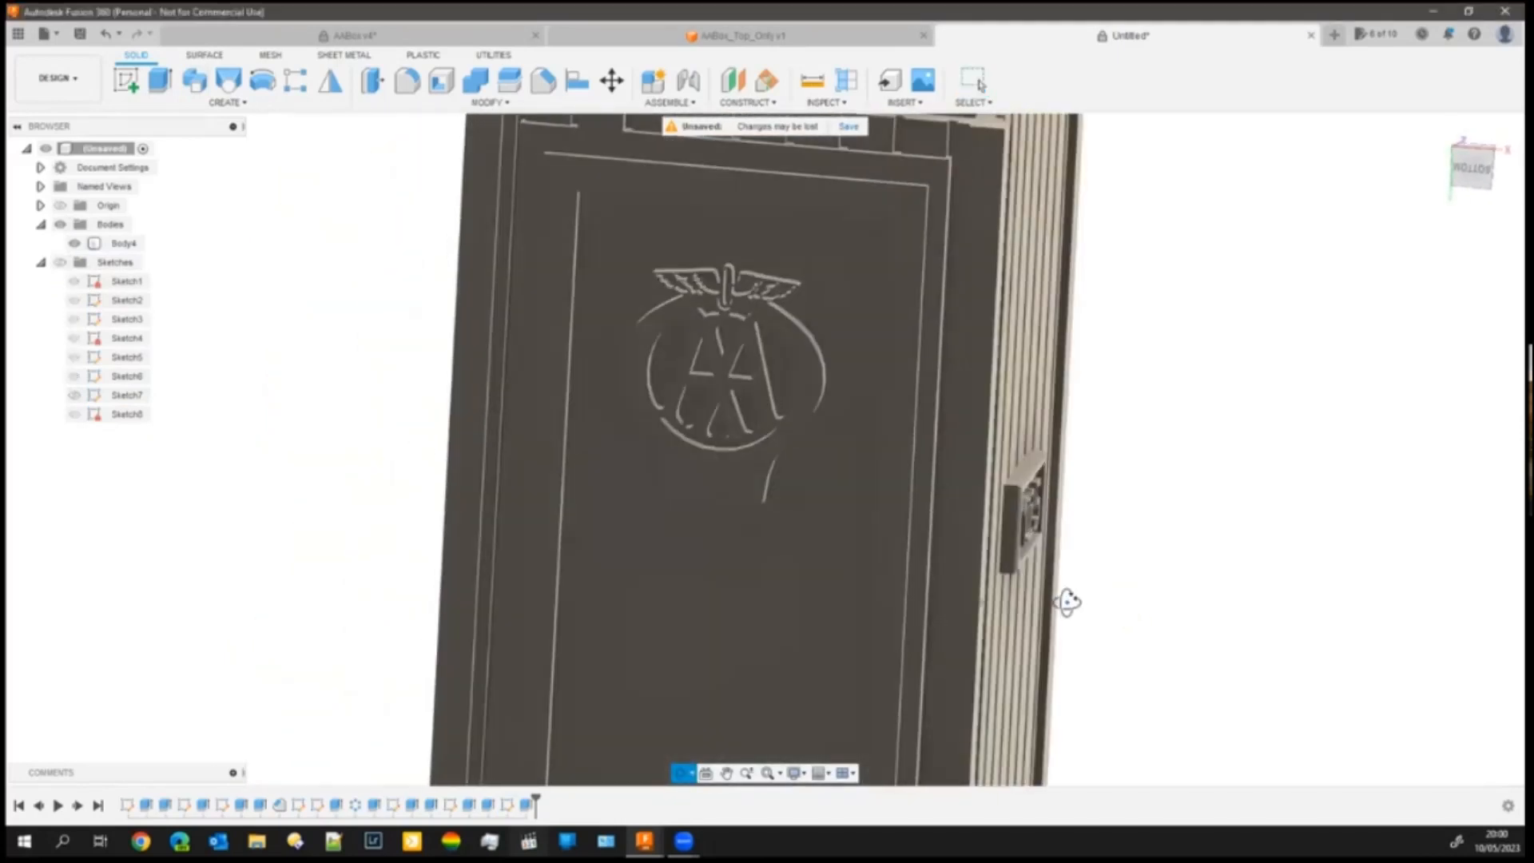
left_click(1053, 441)
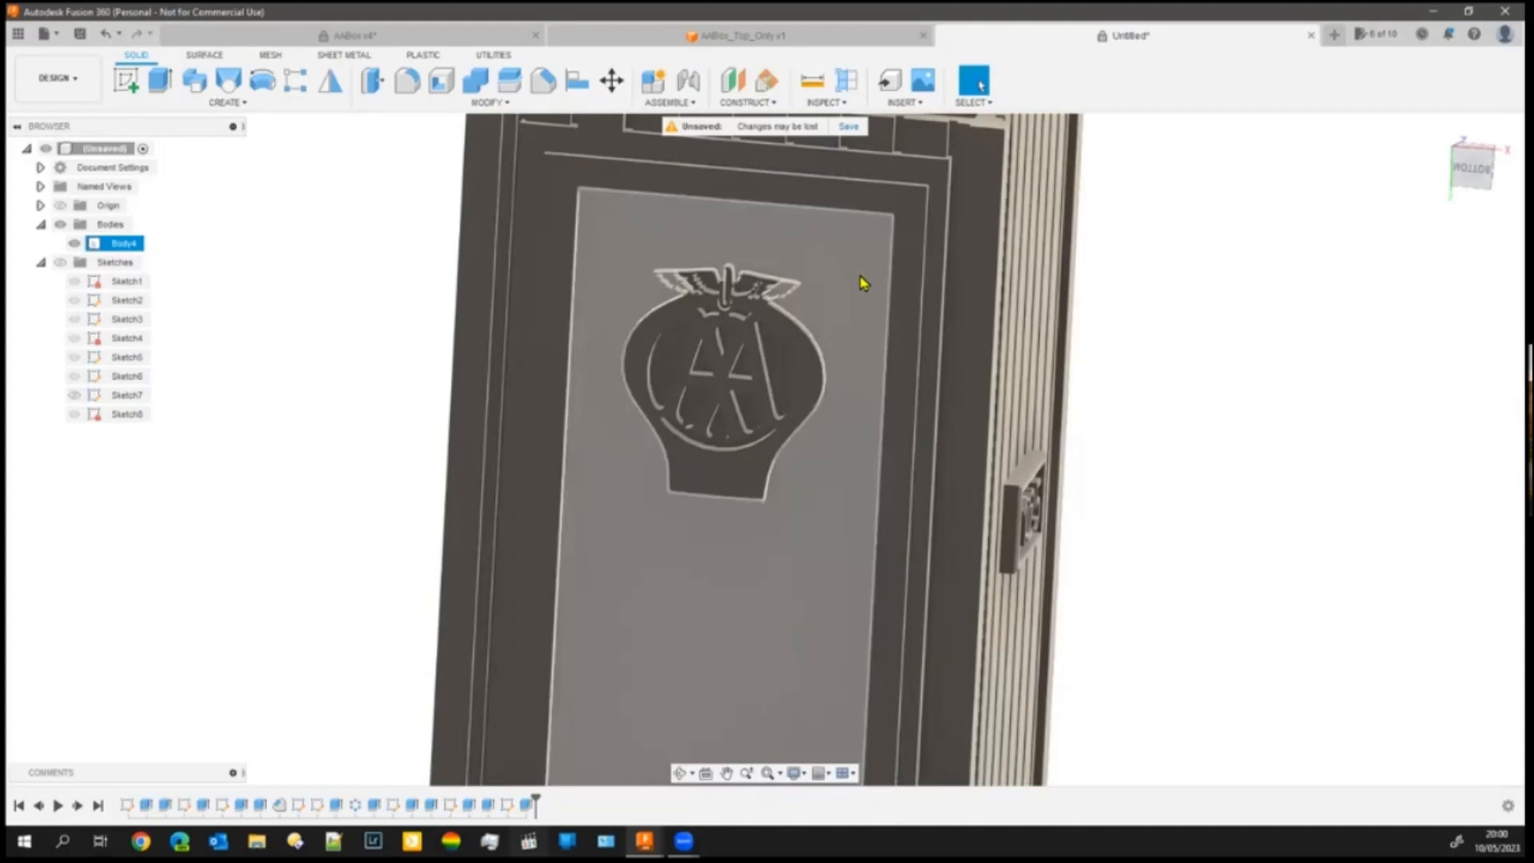
- Start a sketch on the door-frame face and draw a narrow upright hinge rectangle about 1.75 mm tall across the frame's upper right edge
left_click(909, 290)
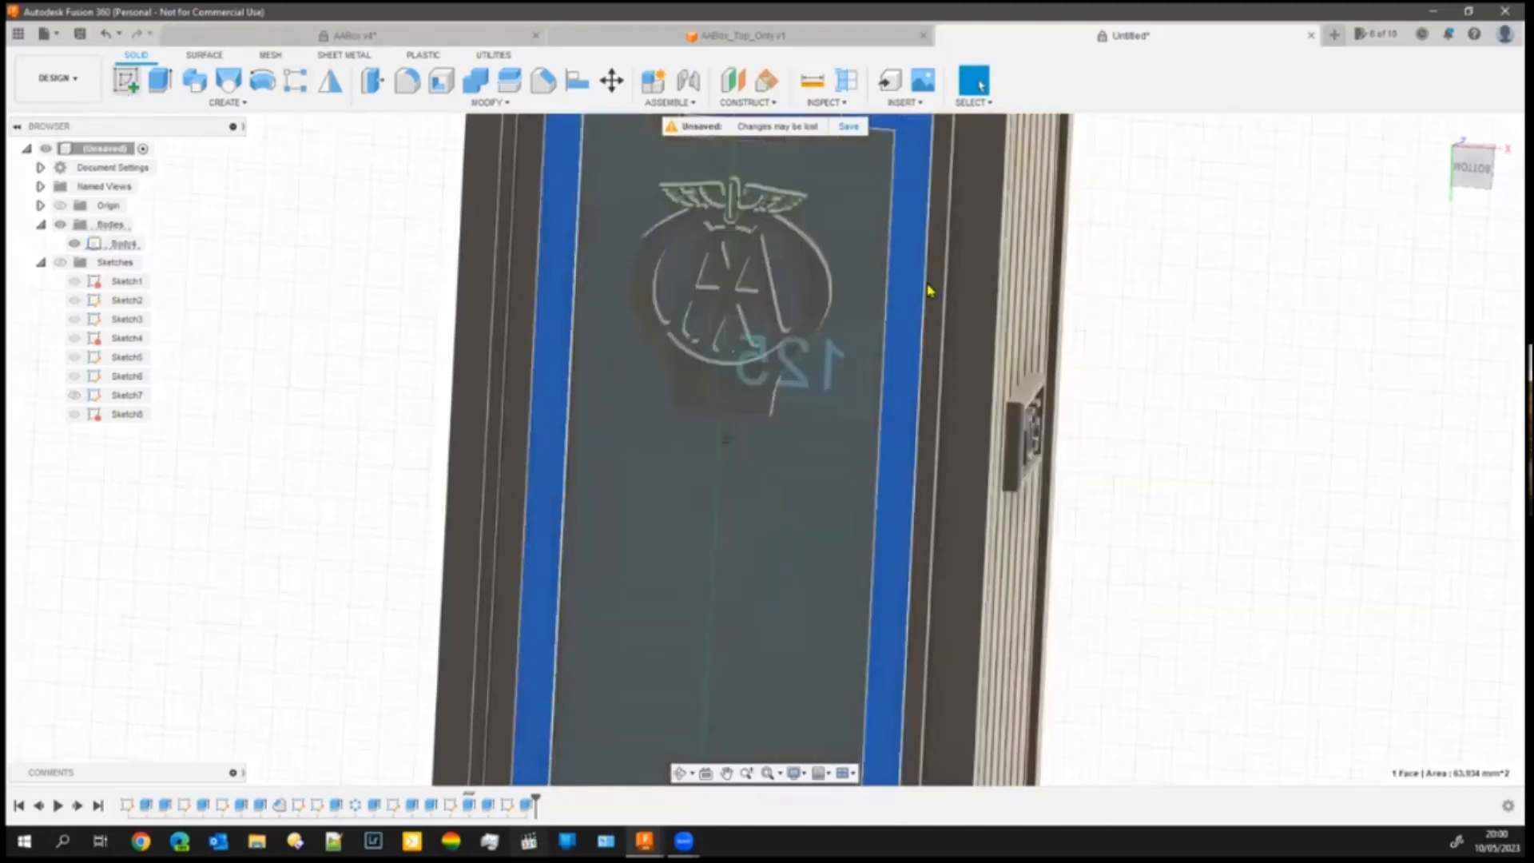
scroll(1039, 239, "up", 5)
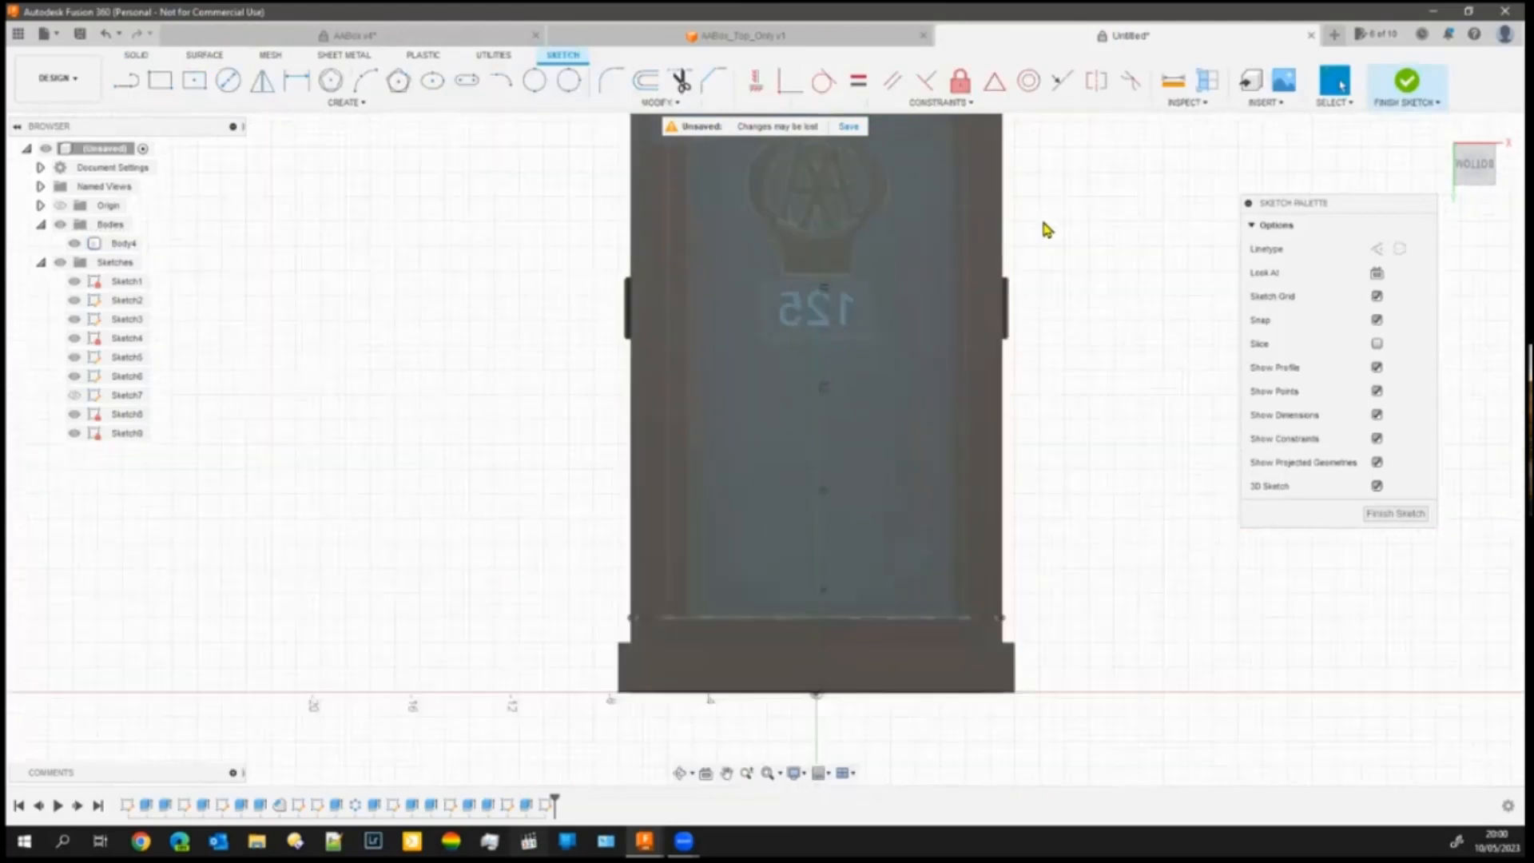
middle_click_drag(1047, 250, 1054, 398)
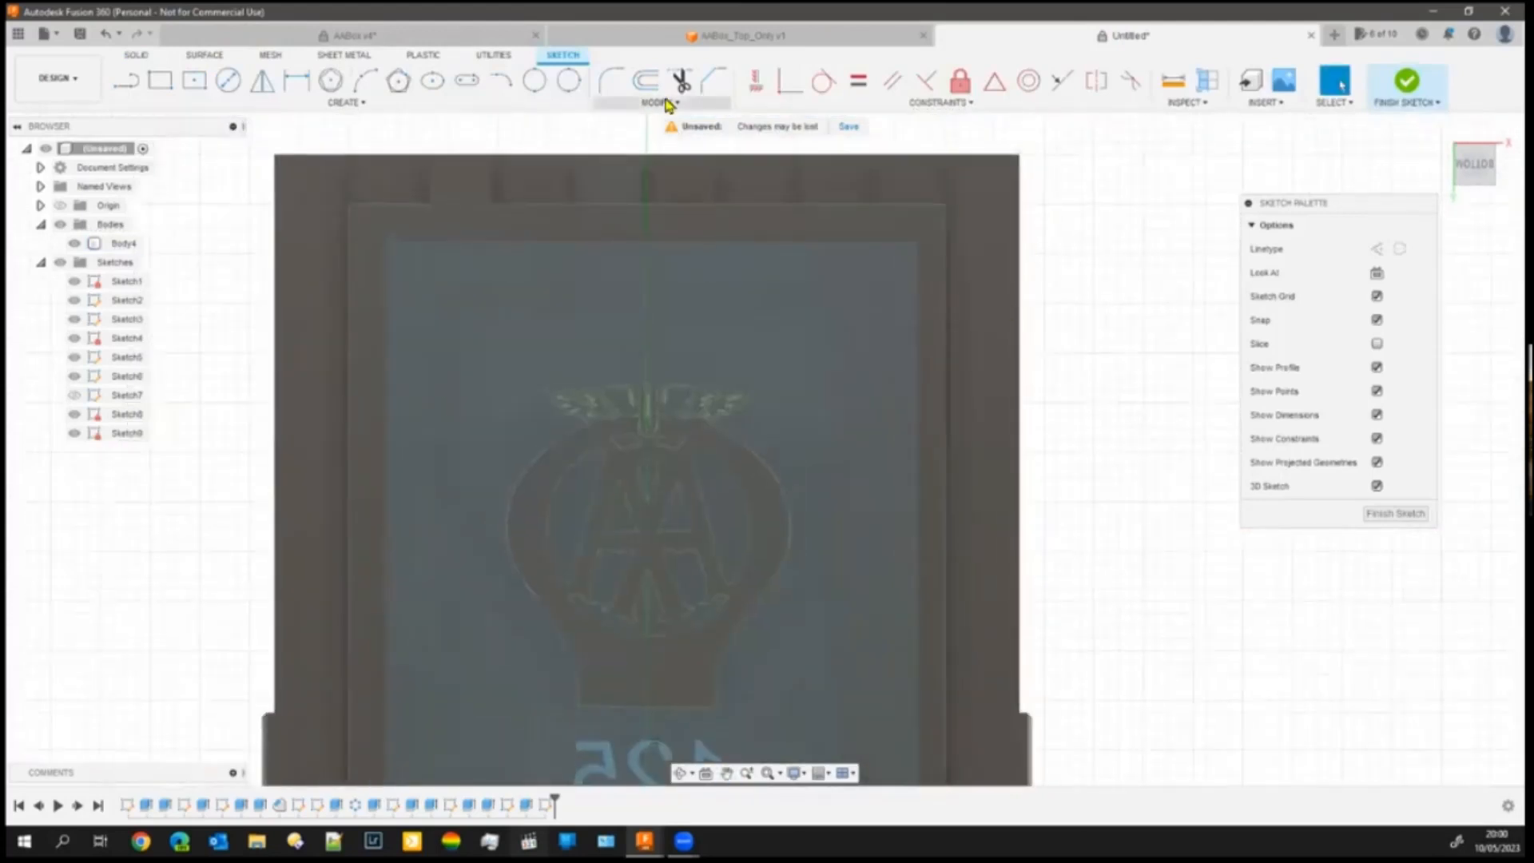
left_click(161, 81)
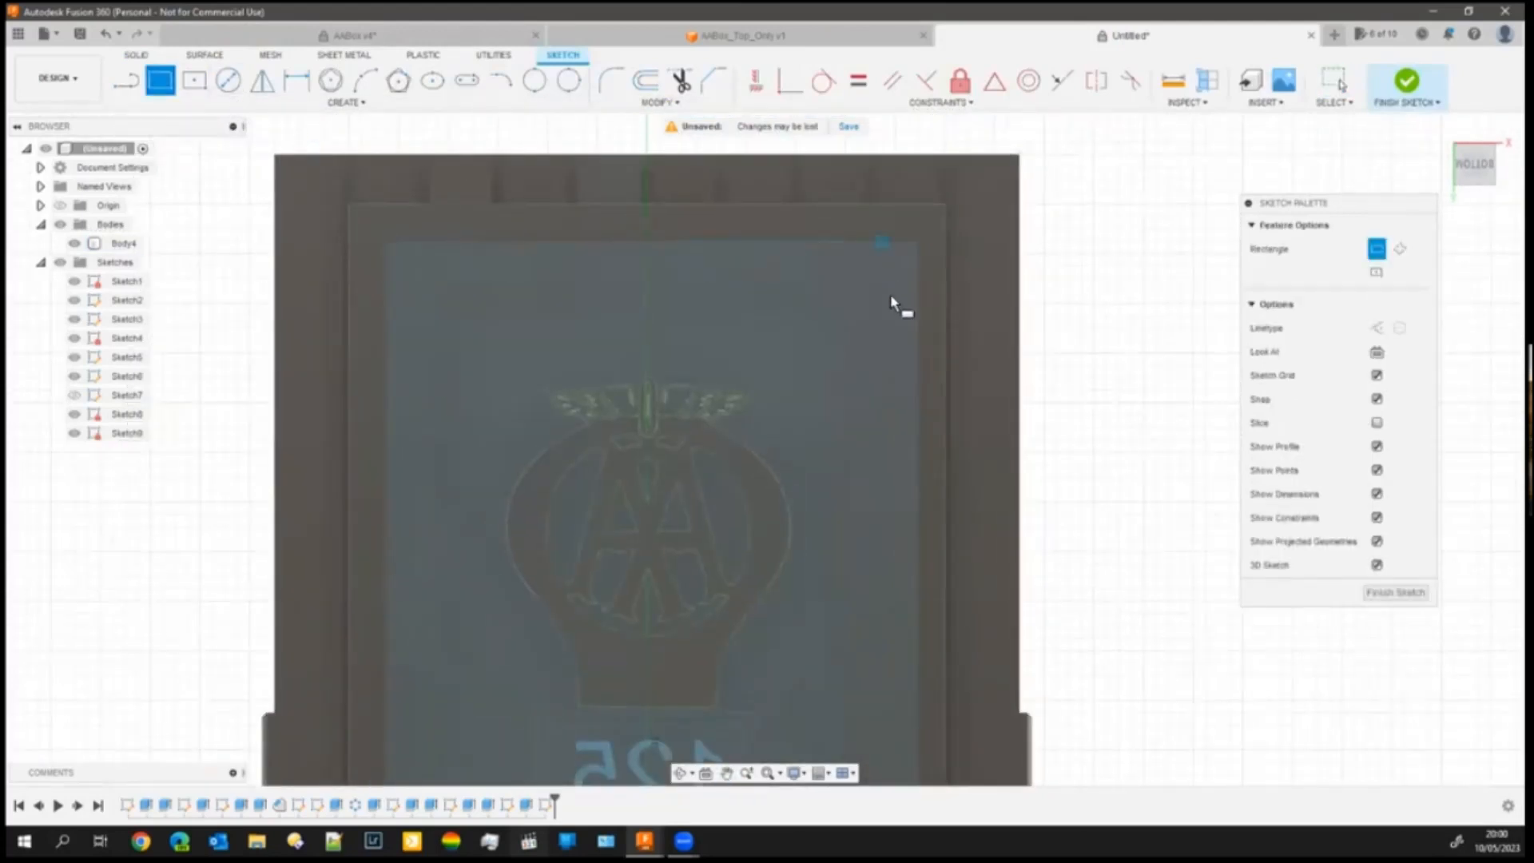
left_click(932, 328)
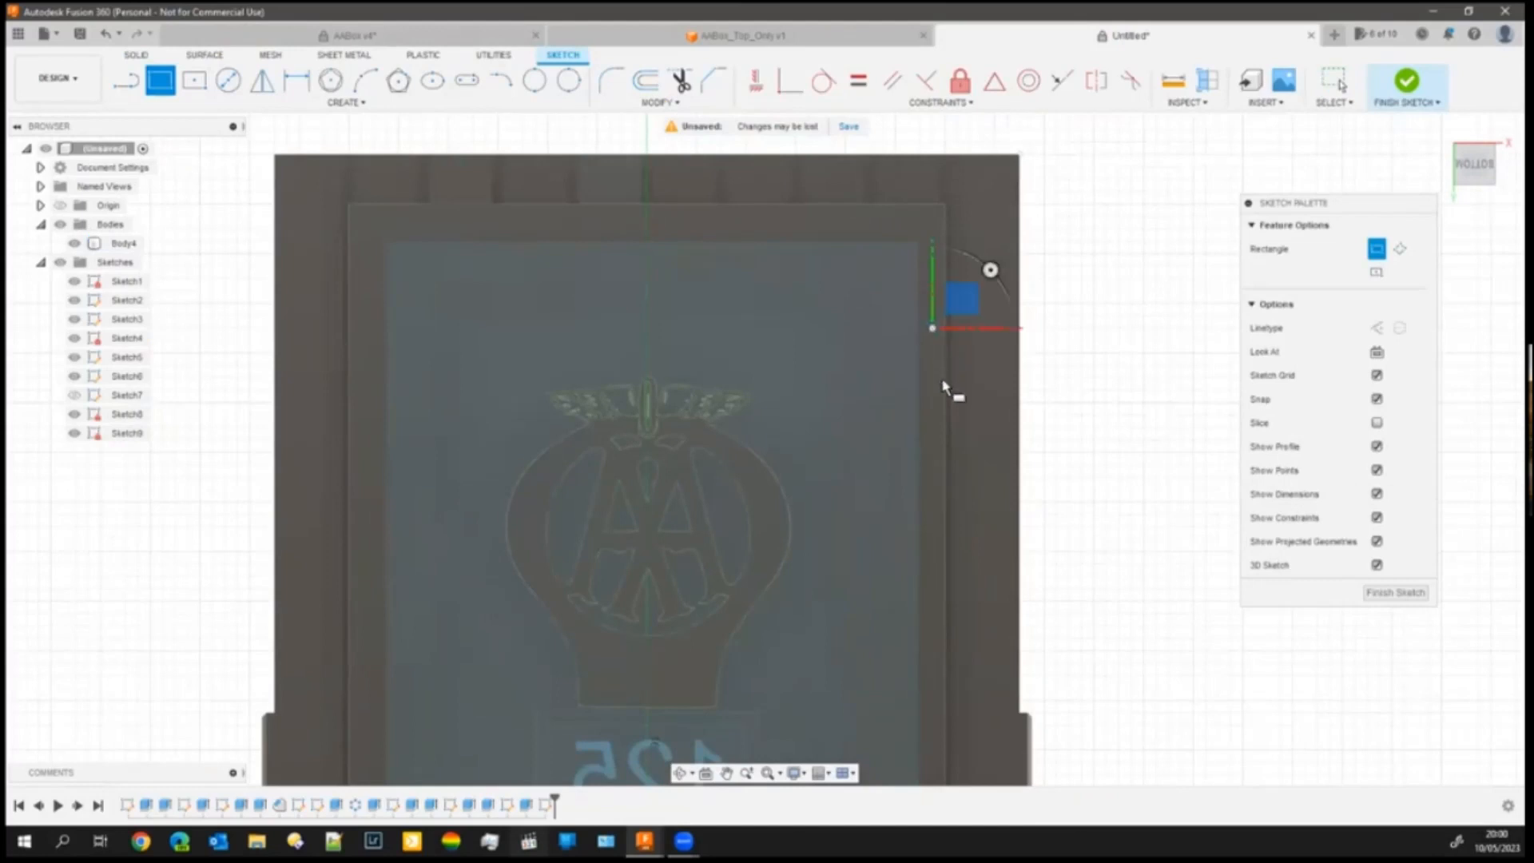
type("1.75")
key("Tab")
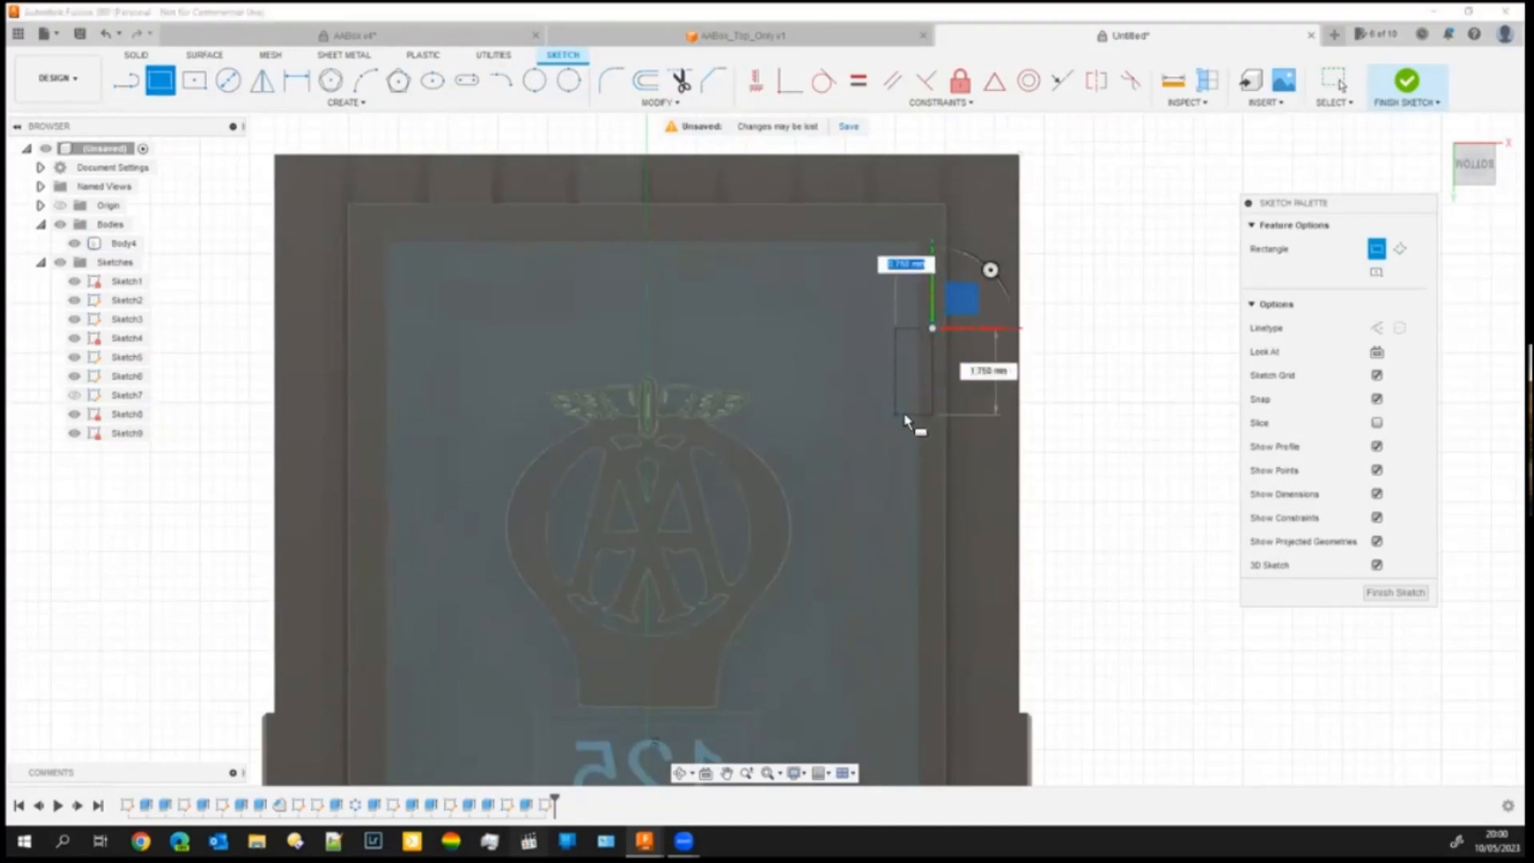
key("Return")
key("Escape")
- Draw a second narrow upright hinge rectangle across the door frame's lower right edge, roughly in line with the upper one
middle_click_drag(1120, 607, 1079, 60)
key("r")
middle_click_drag(1140, 489, 1117, 308)
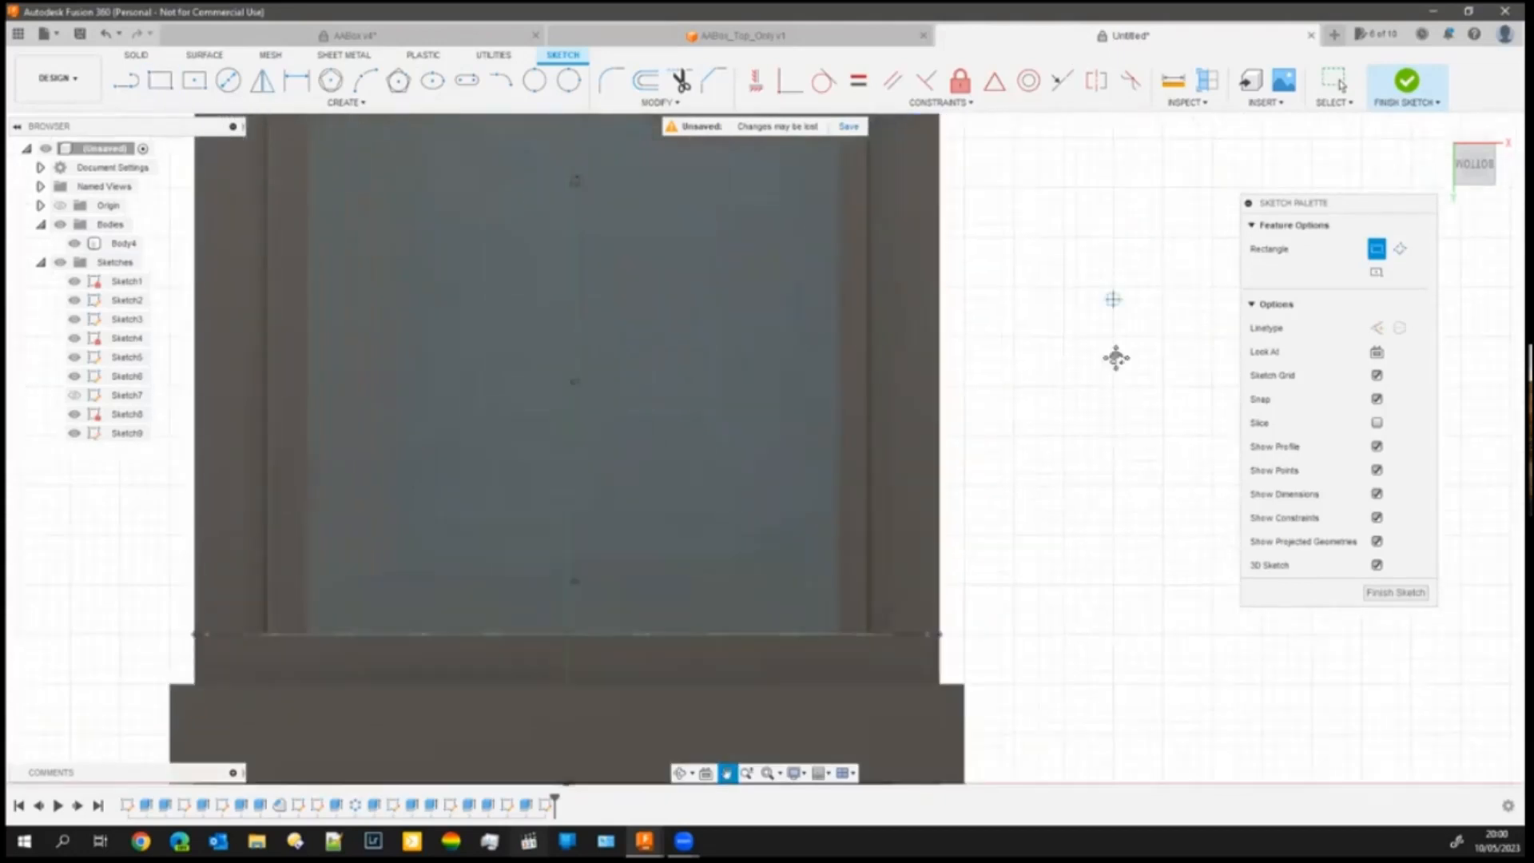
left_click(853, 599)
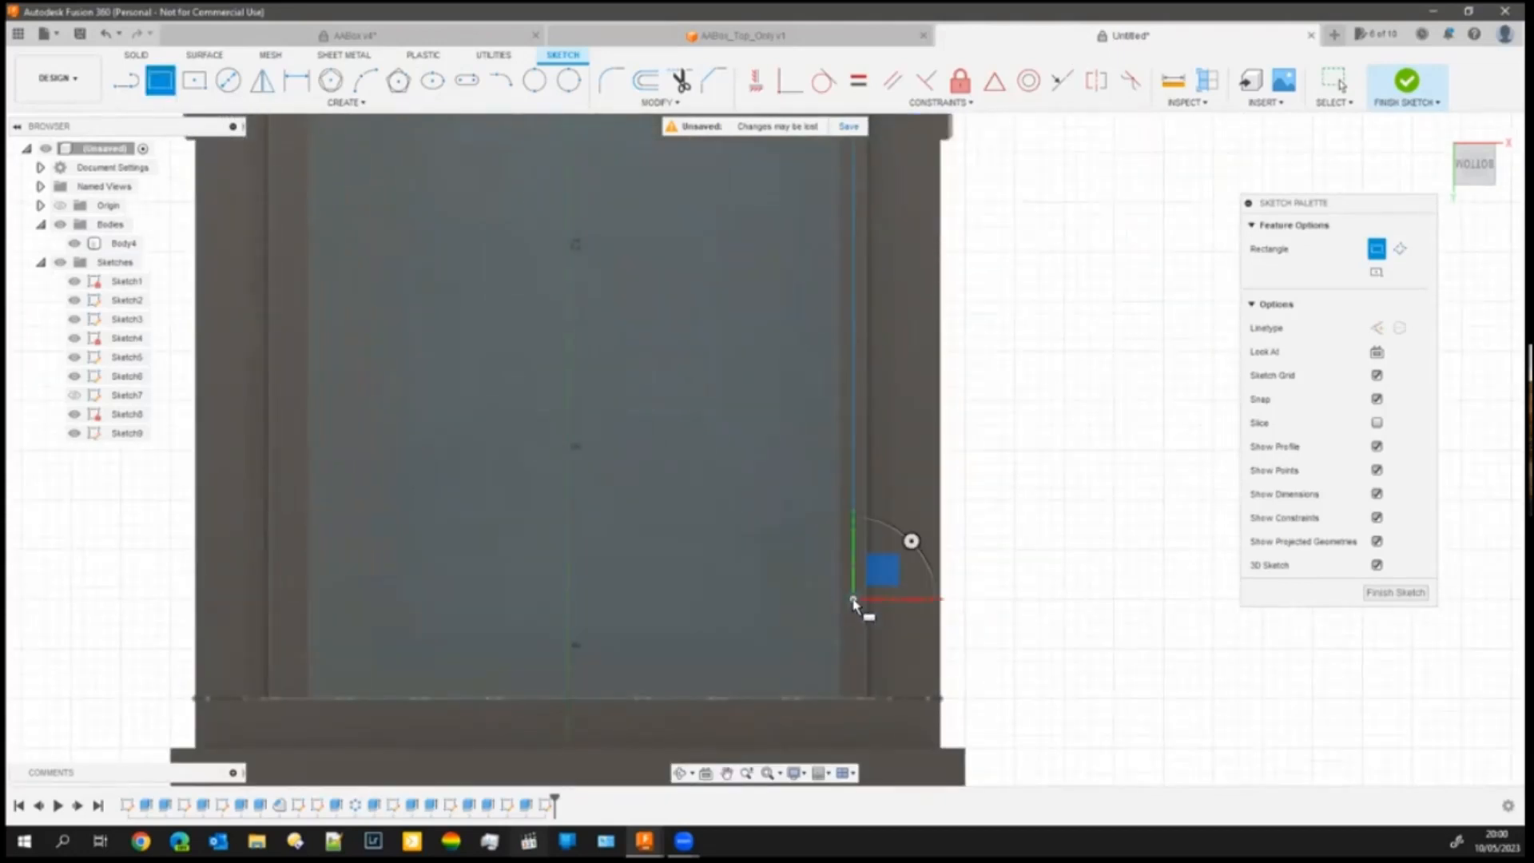
left_click(827, 501)
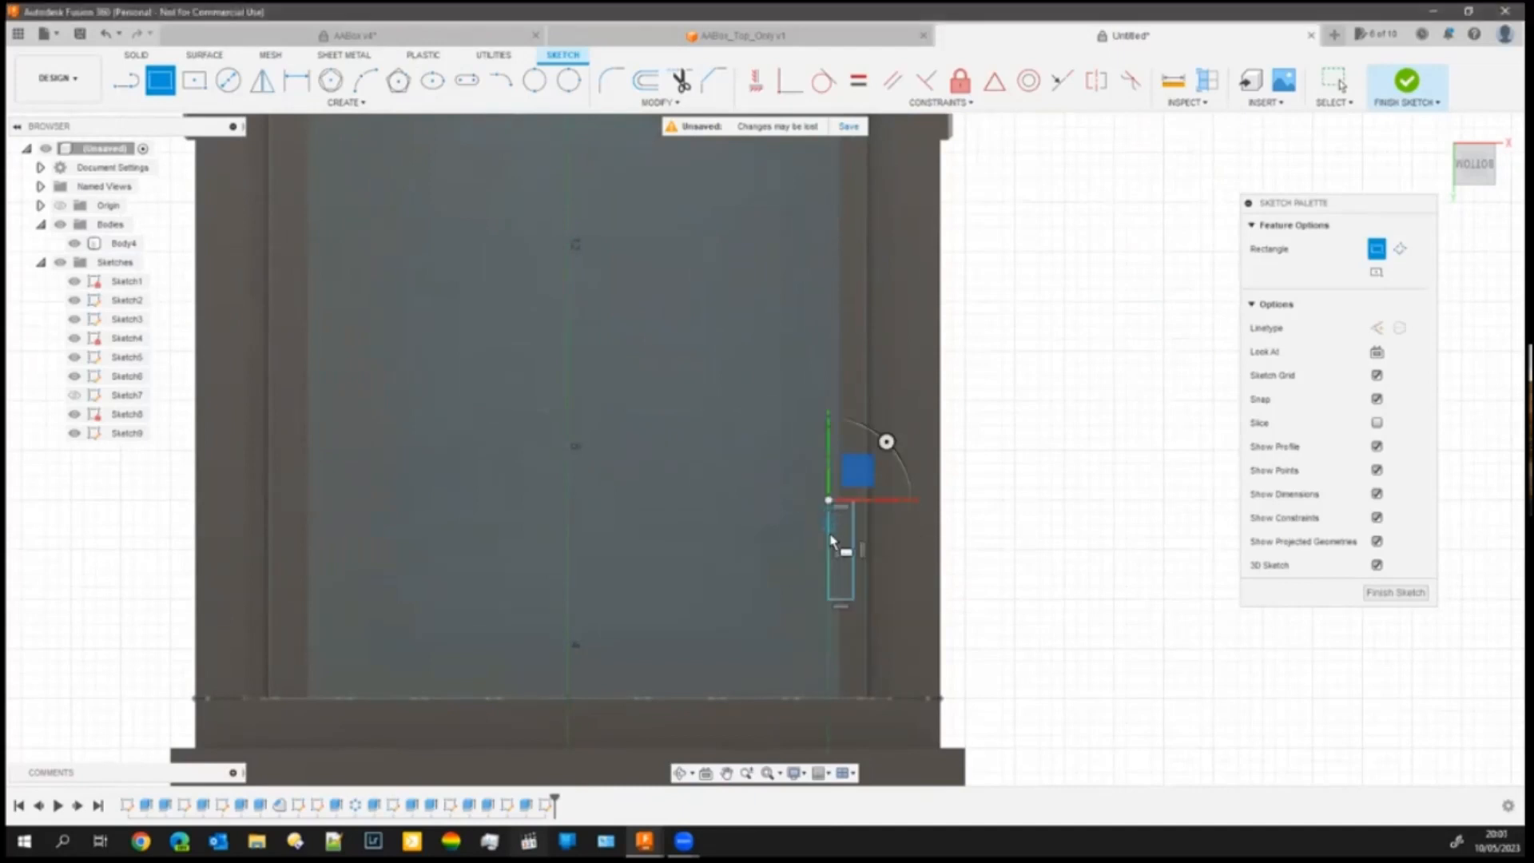
- Draw a tall, narrow handle rectangle on the left side of the door frame, just below the badge's height
scroll(1091, 476, "down", 2)
scroll(879, 408, "down", 1)
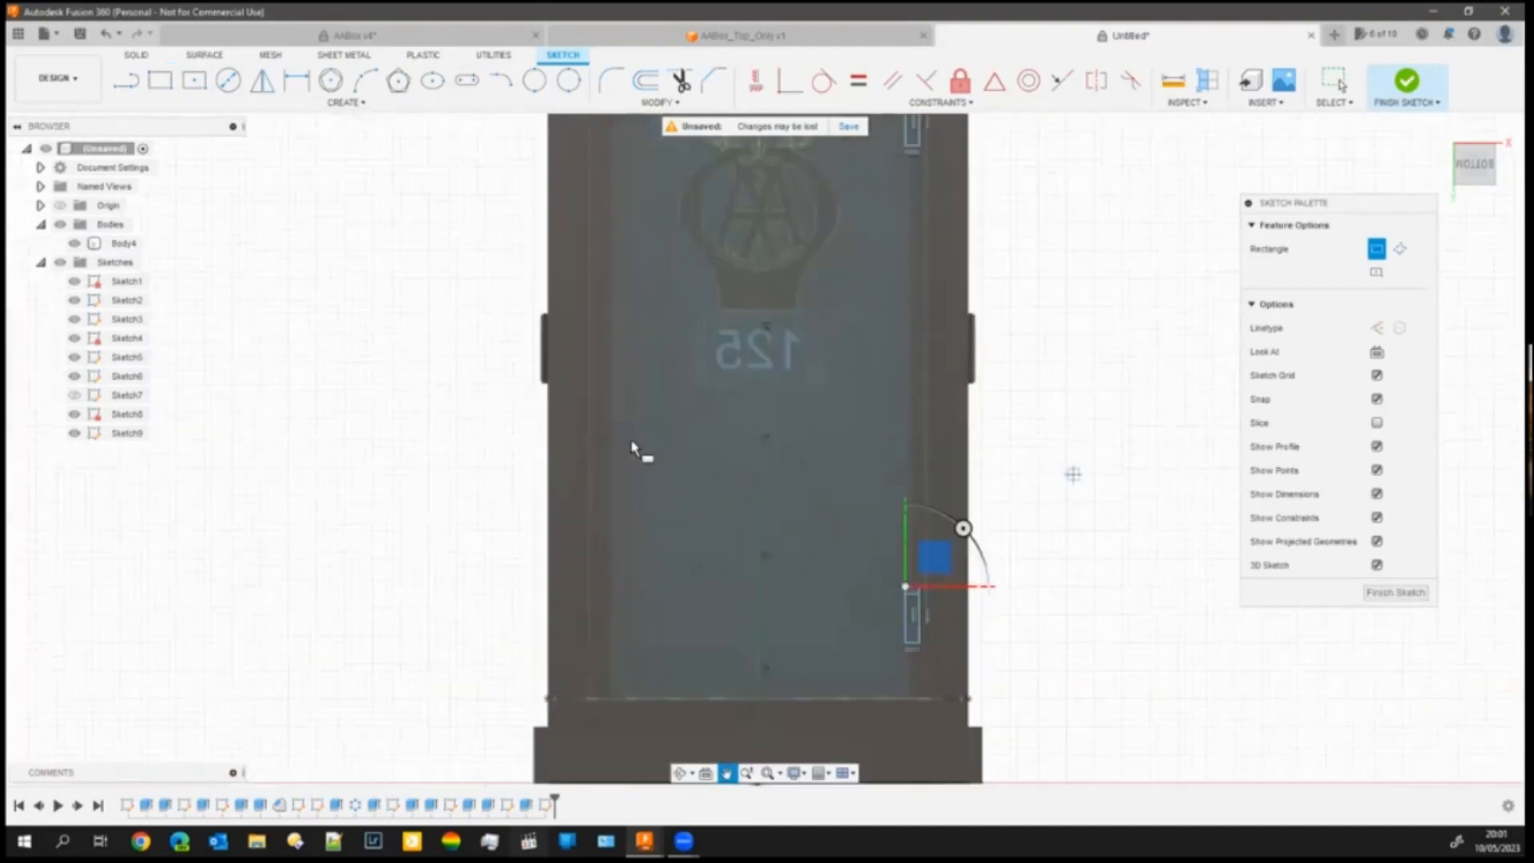
left_click(625, 385)
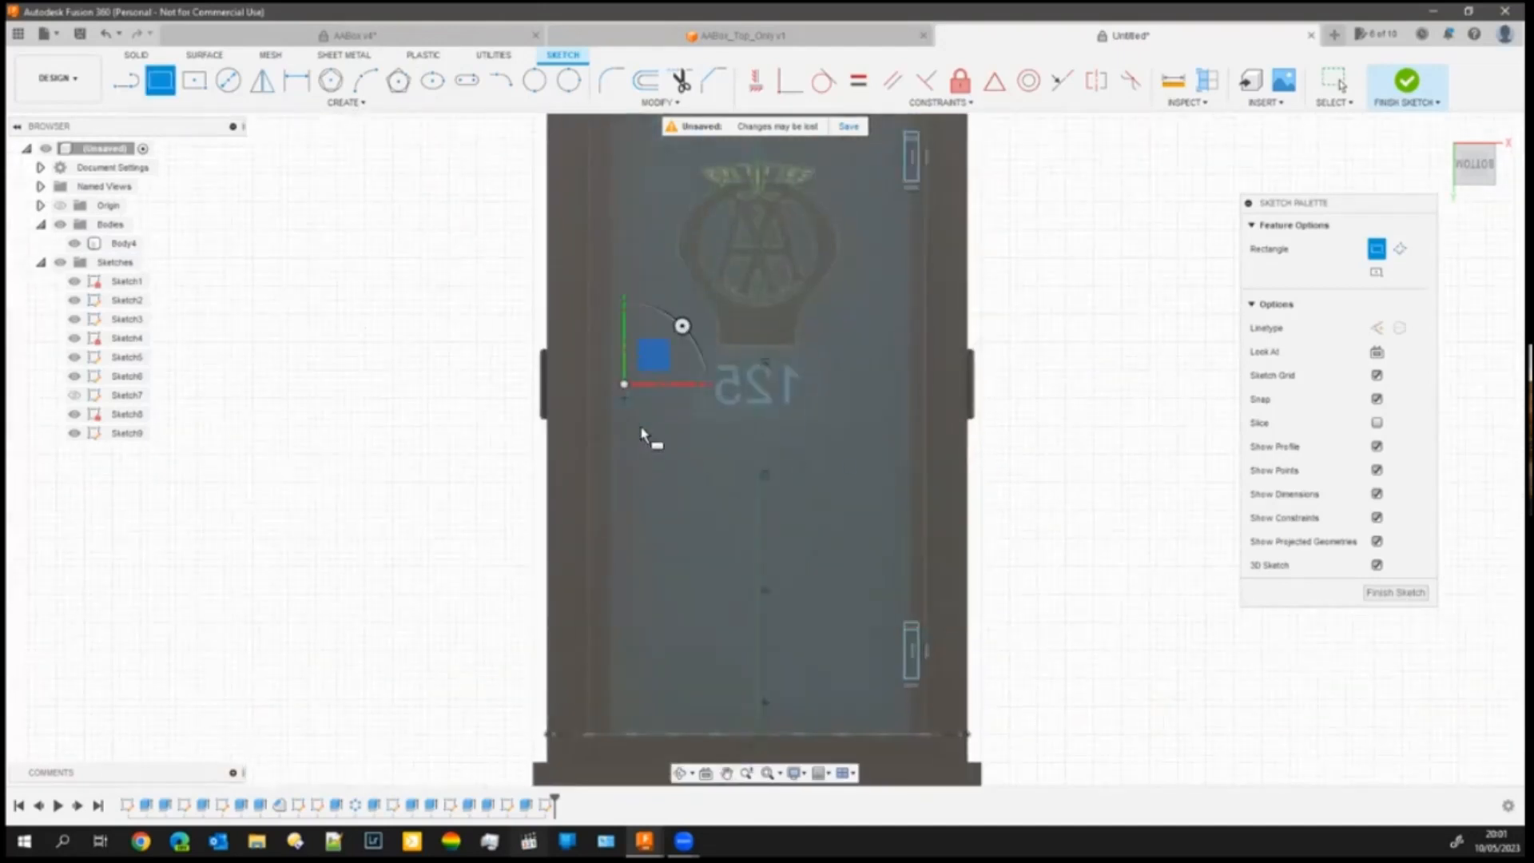
left_click(637, 475)
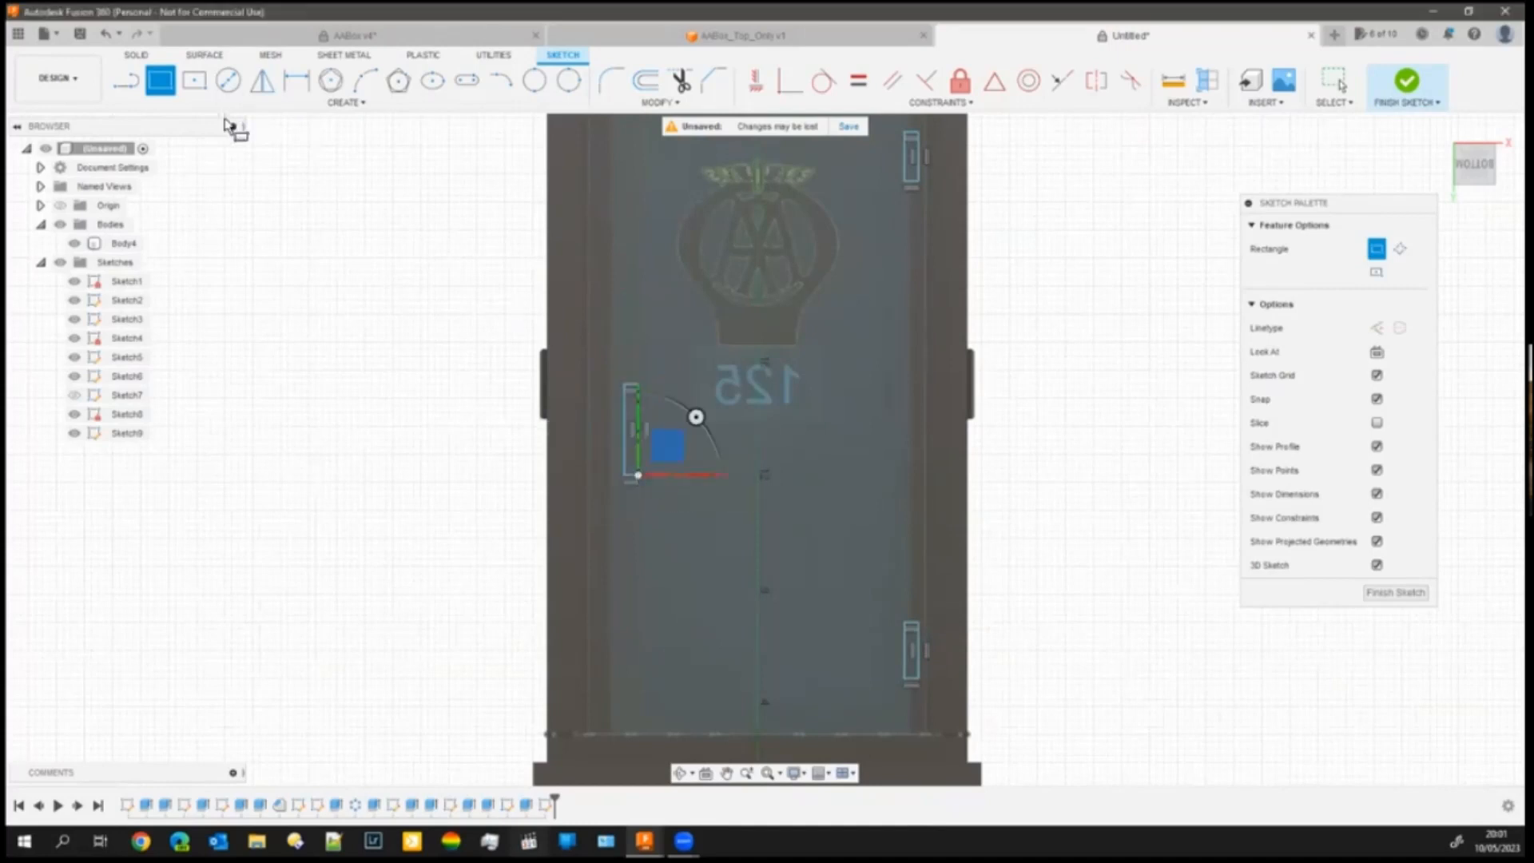
- Draw a small circle for the lock centred just above the handle rectangle and finish the sketch
left_click(228, 80)
scroll(620, 351, "up", 2)
scroll(621, 356, "up", 2)
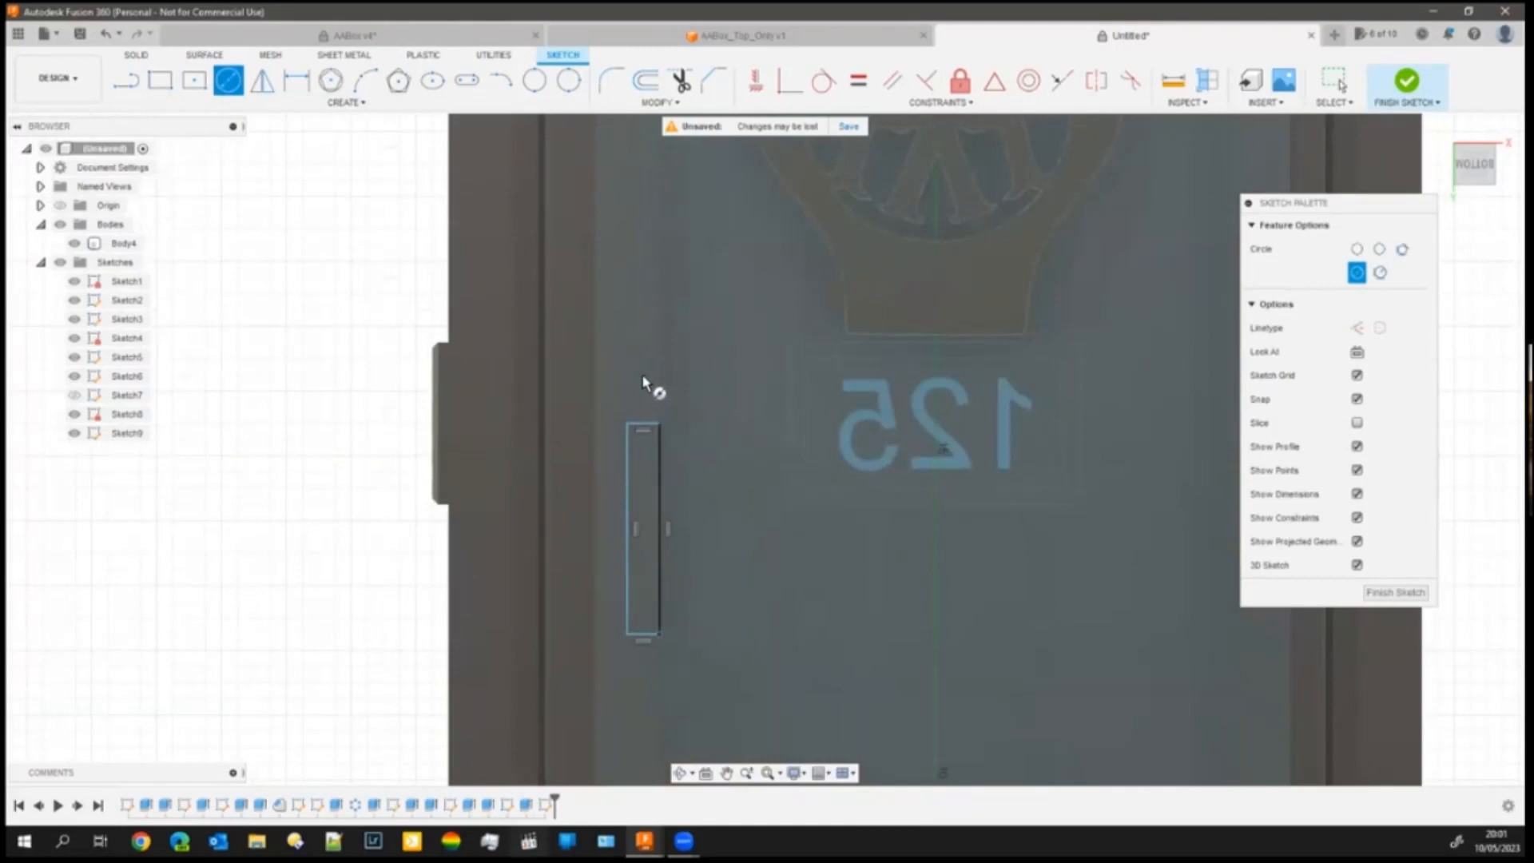
left_click(642, 376)
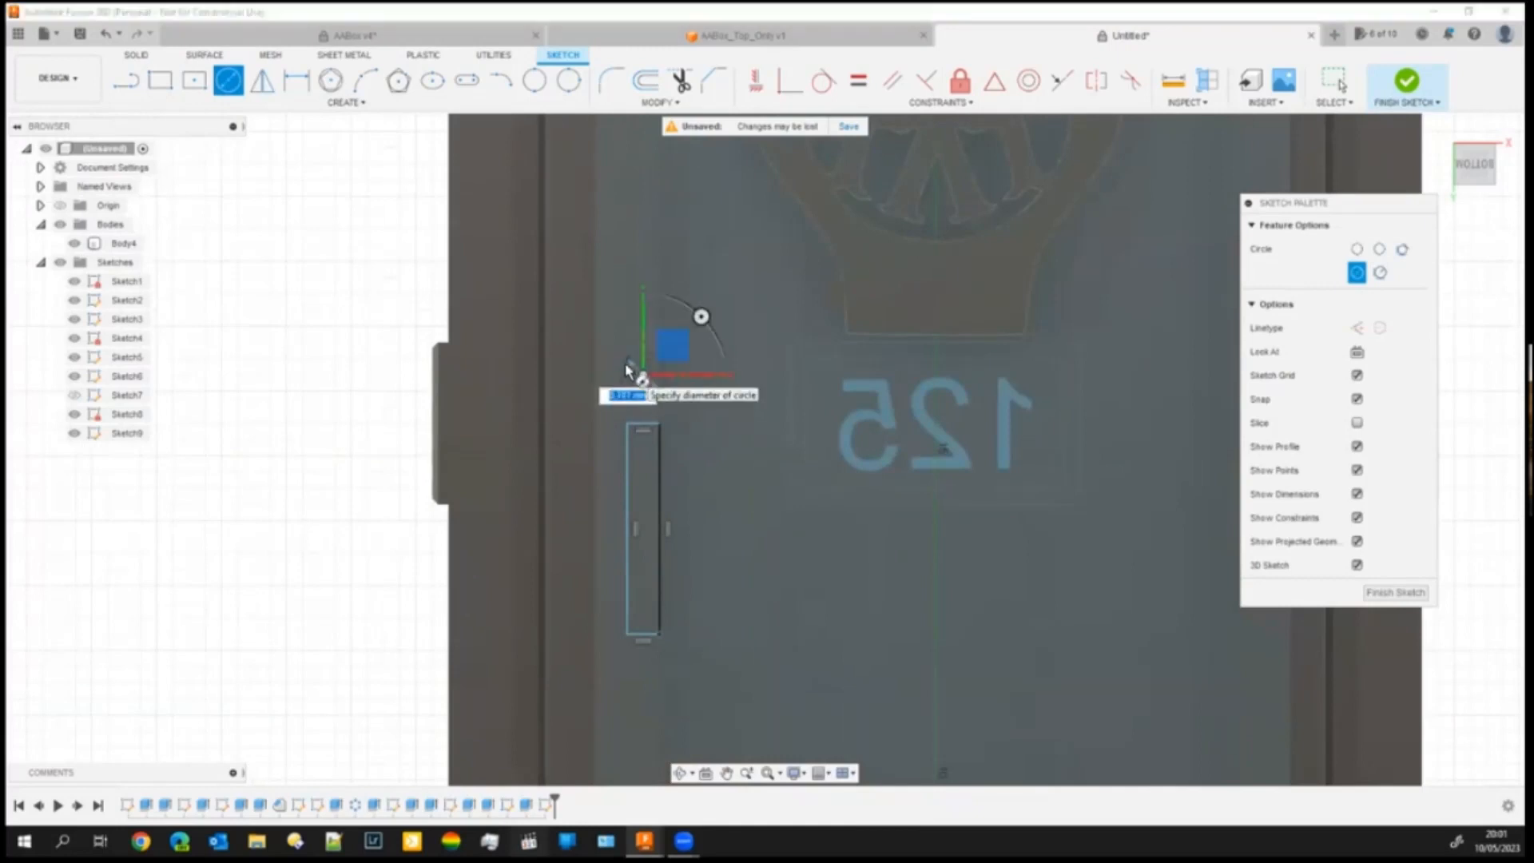
left_click(1396, 592)
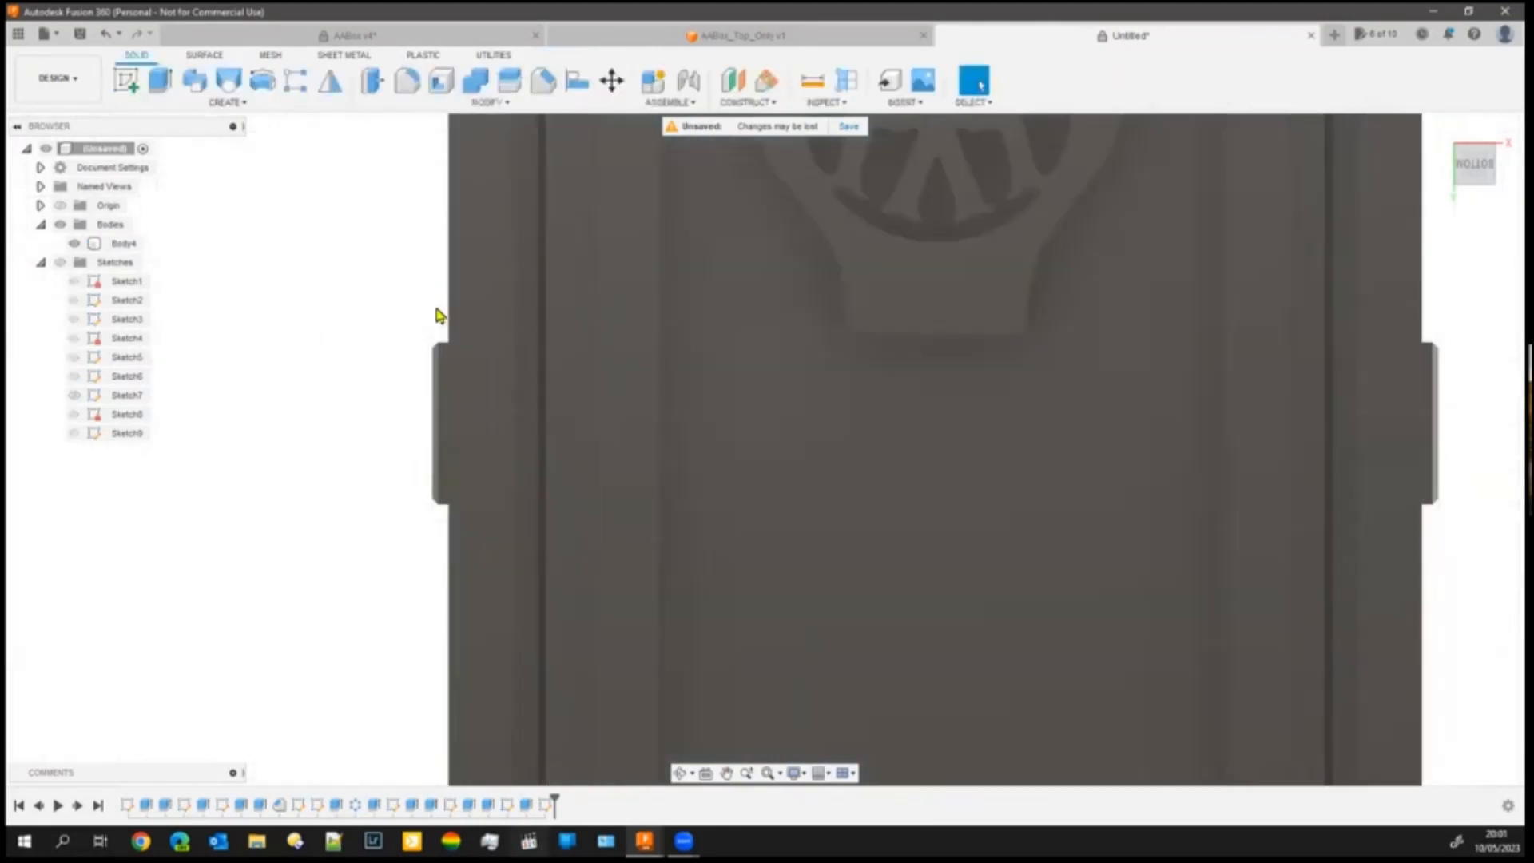
- Show the sketches again so the lock circle and handle rectangle can be picked as profiles
left_click(60, 263)
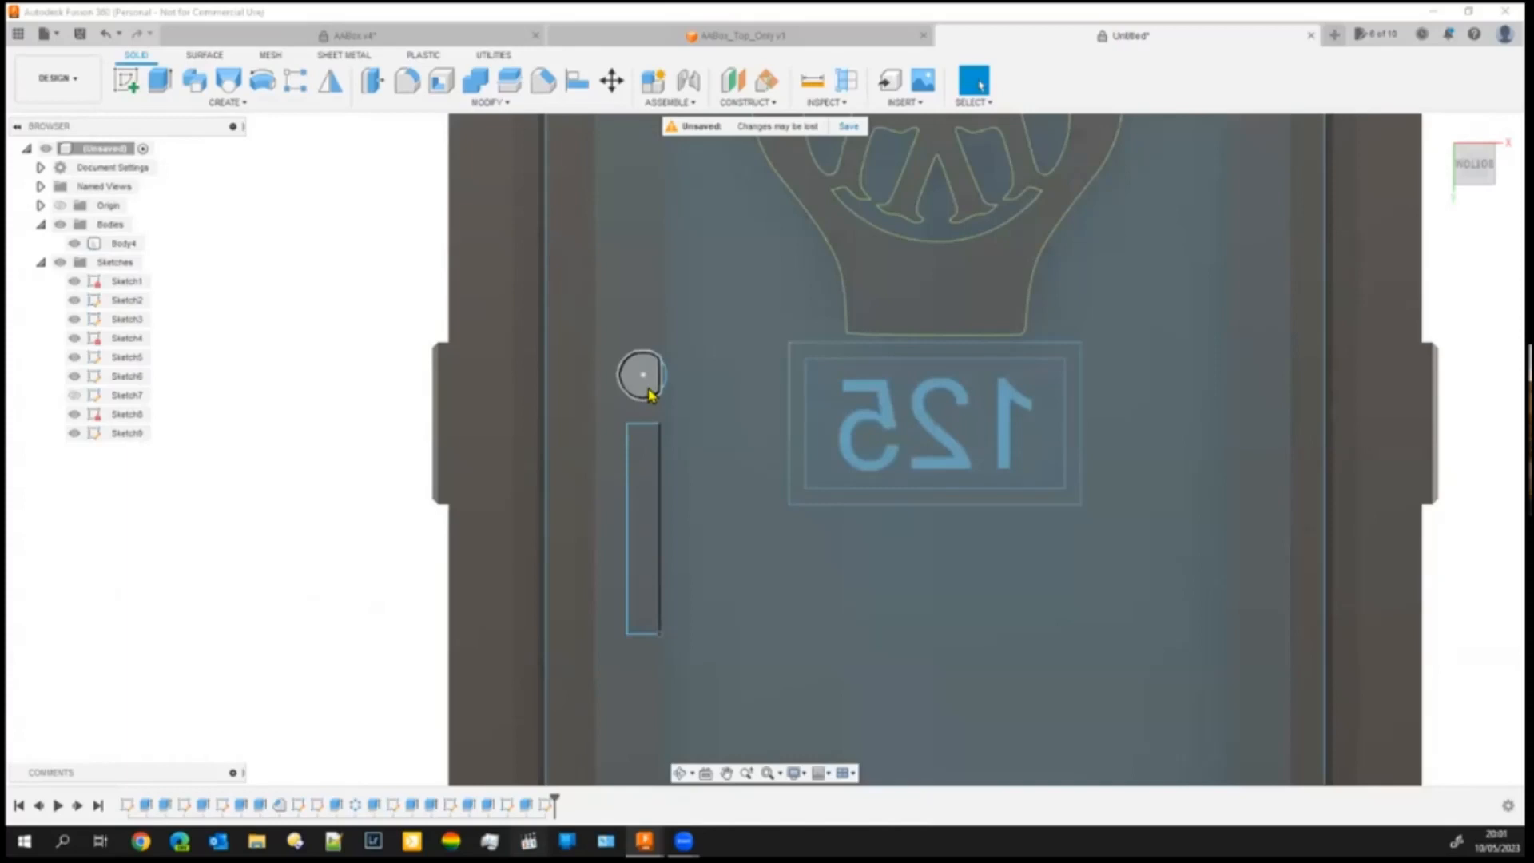
scroll(655, 400, "down", 2)
scroll(663, 383, "up", 5)
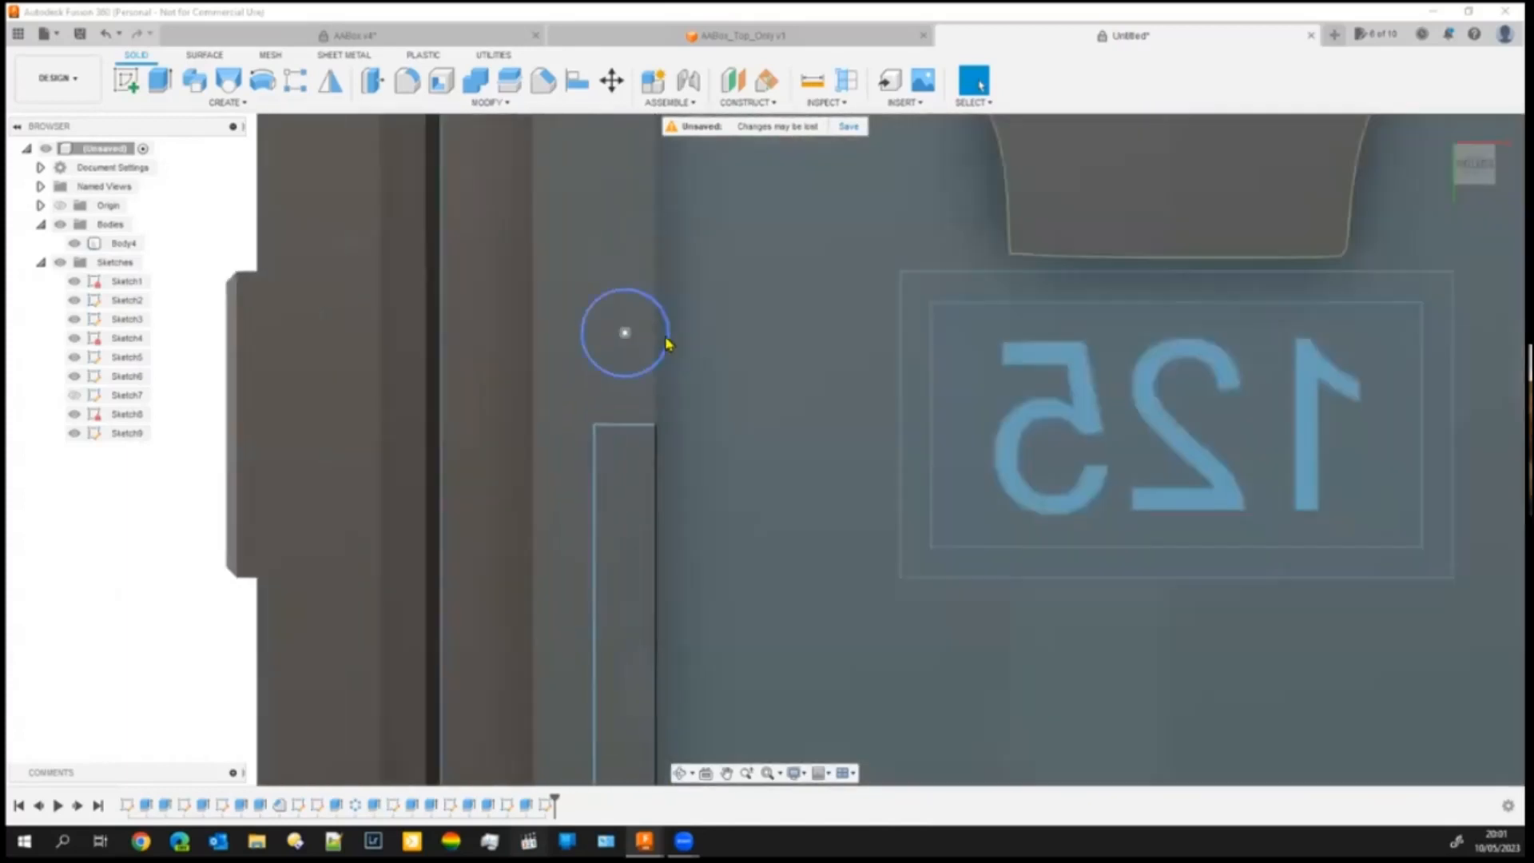
left_click(628, 370)
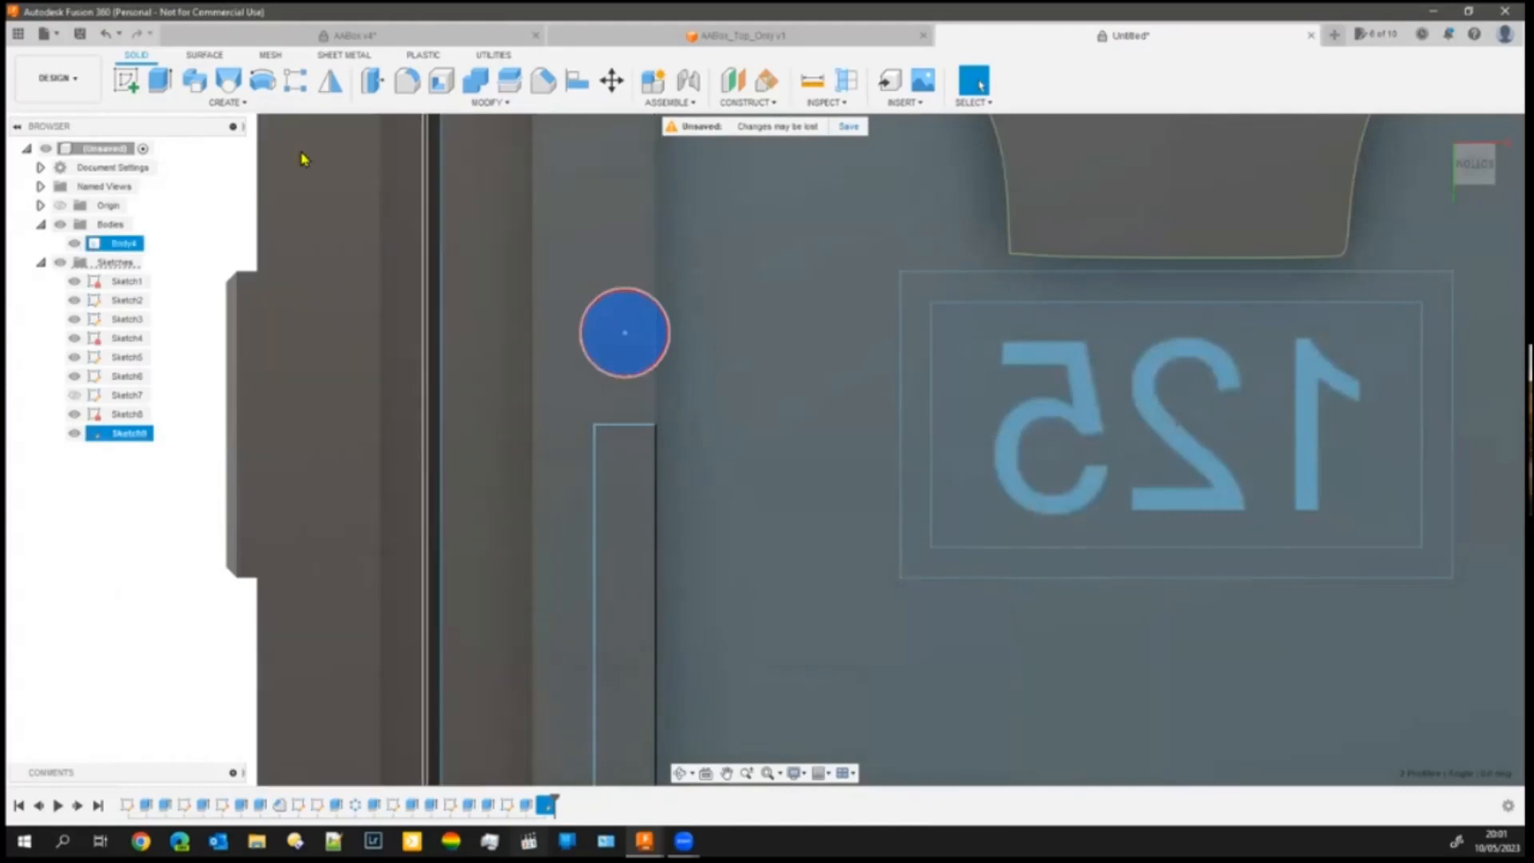
left_click(160, 81)
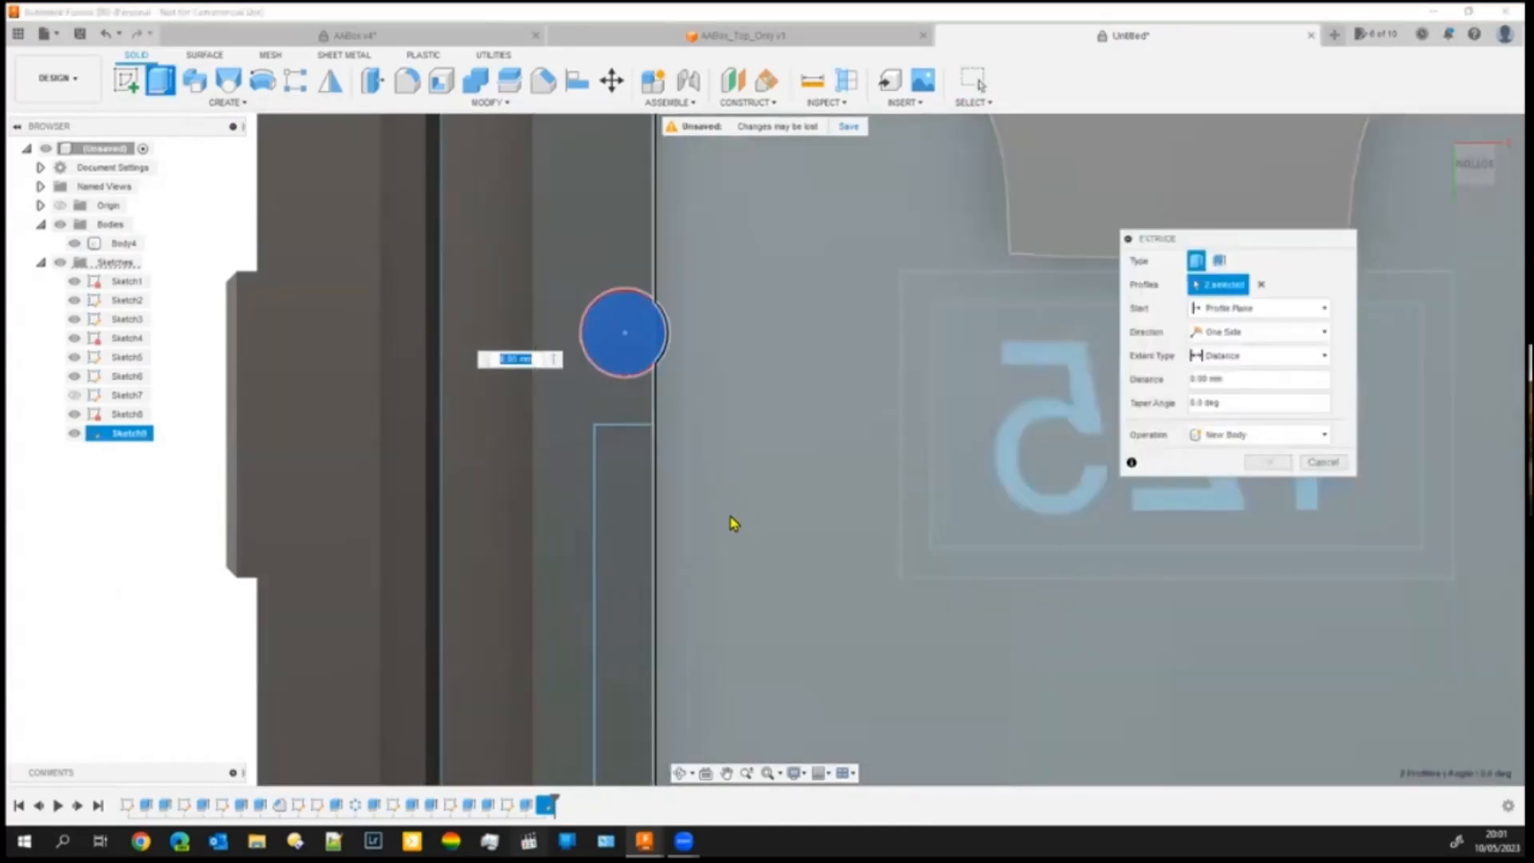
key("Escape")
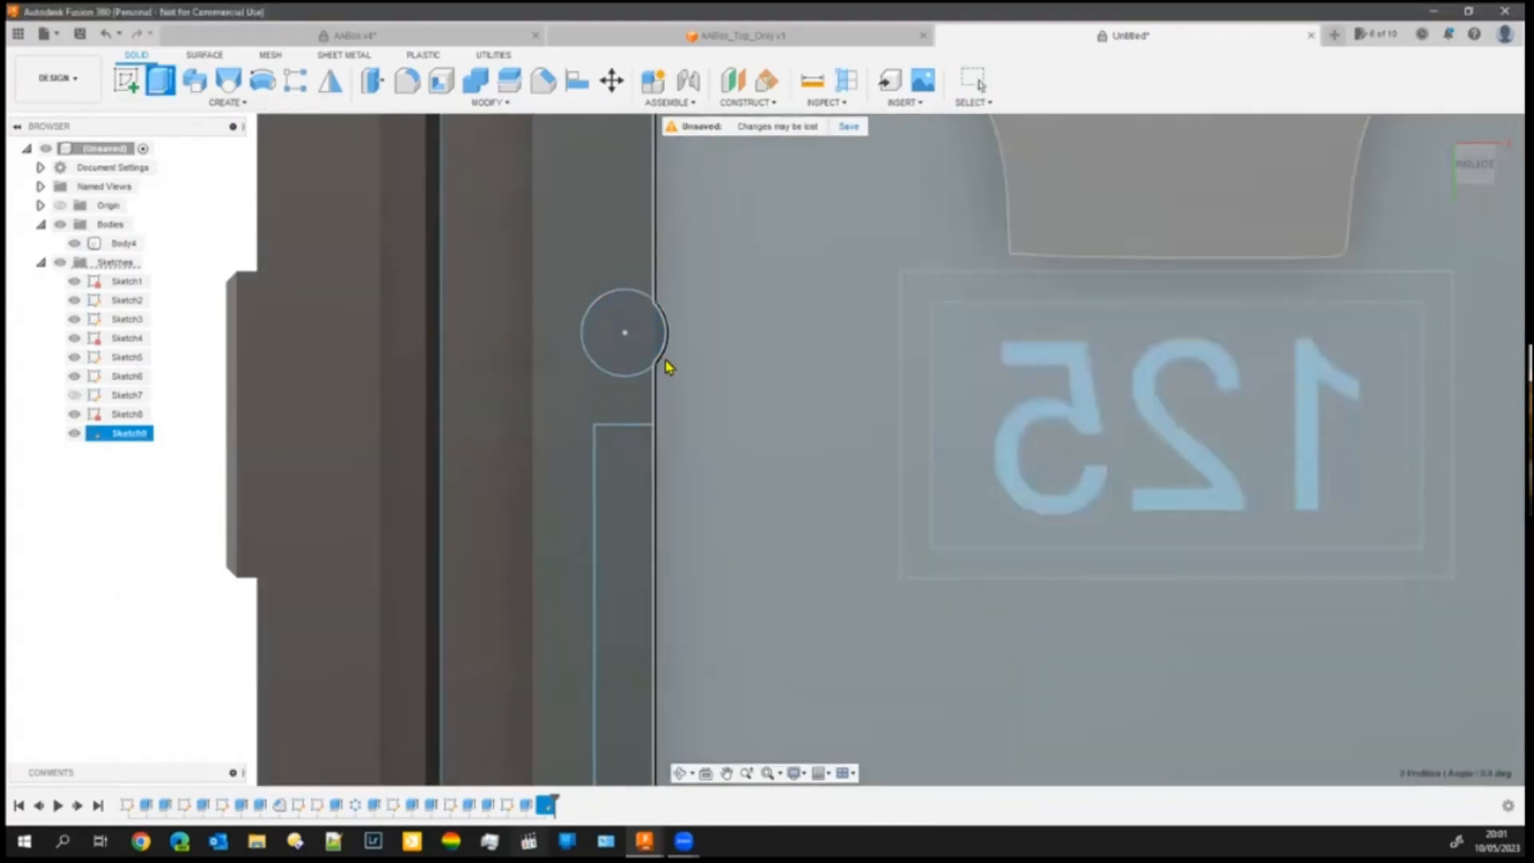
- Extrude the whole lock circle and the handle rectangle together outward from the door frame
left_click(663, 340)
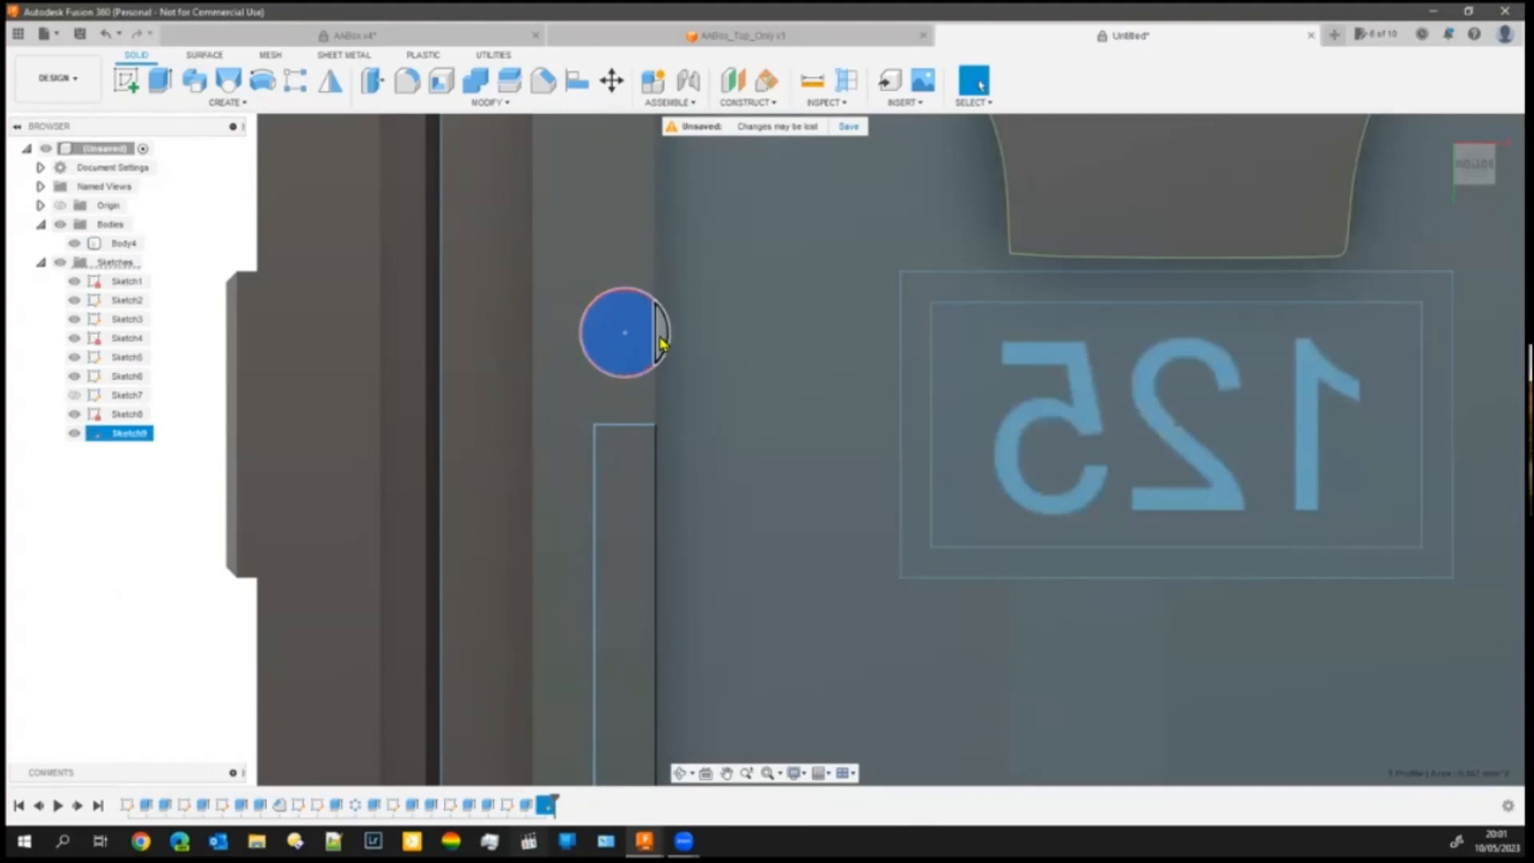
left_click(639, 512, "shift")
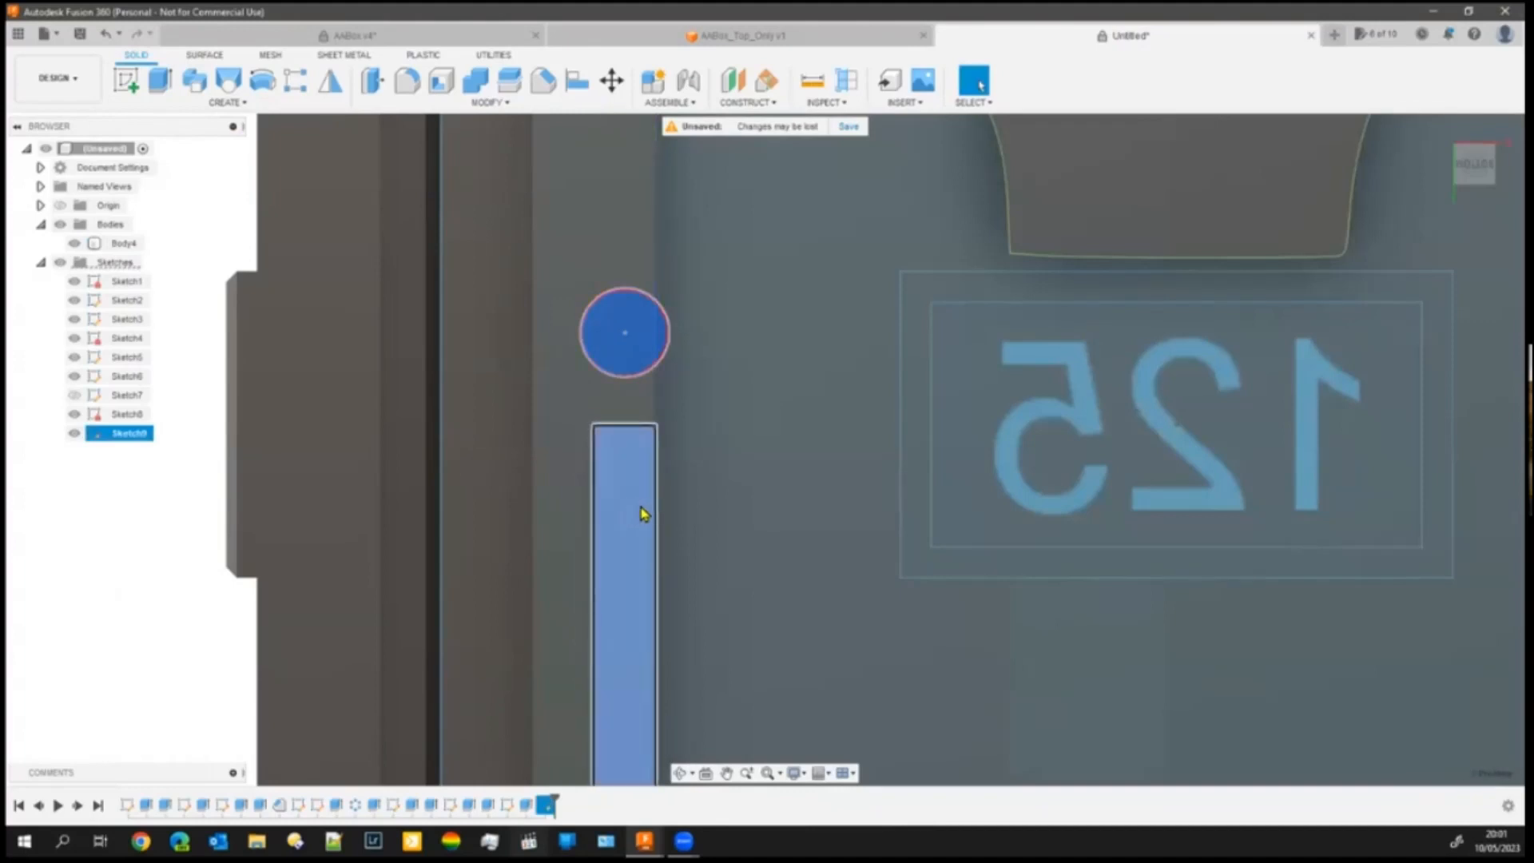
left_click(164, 92)
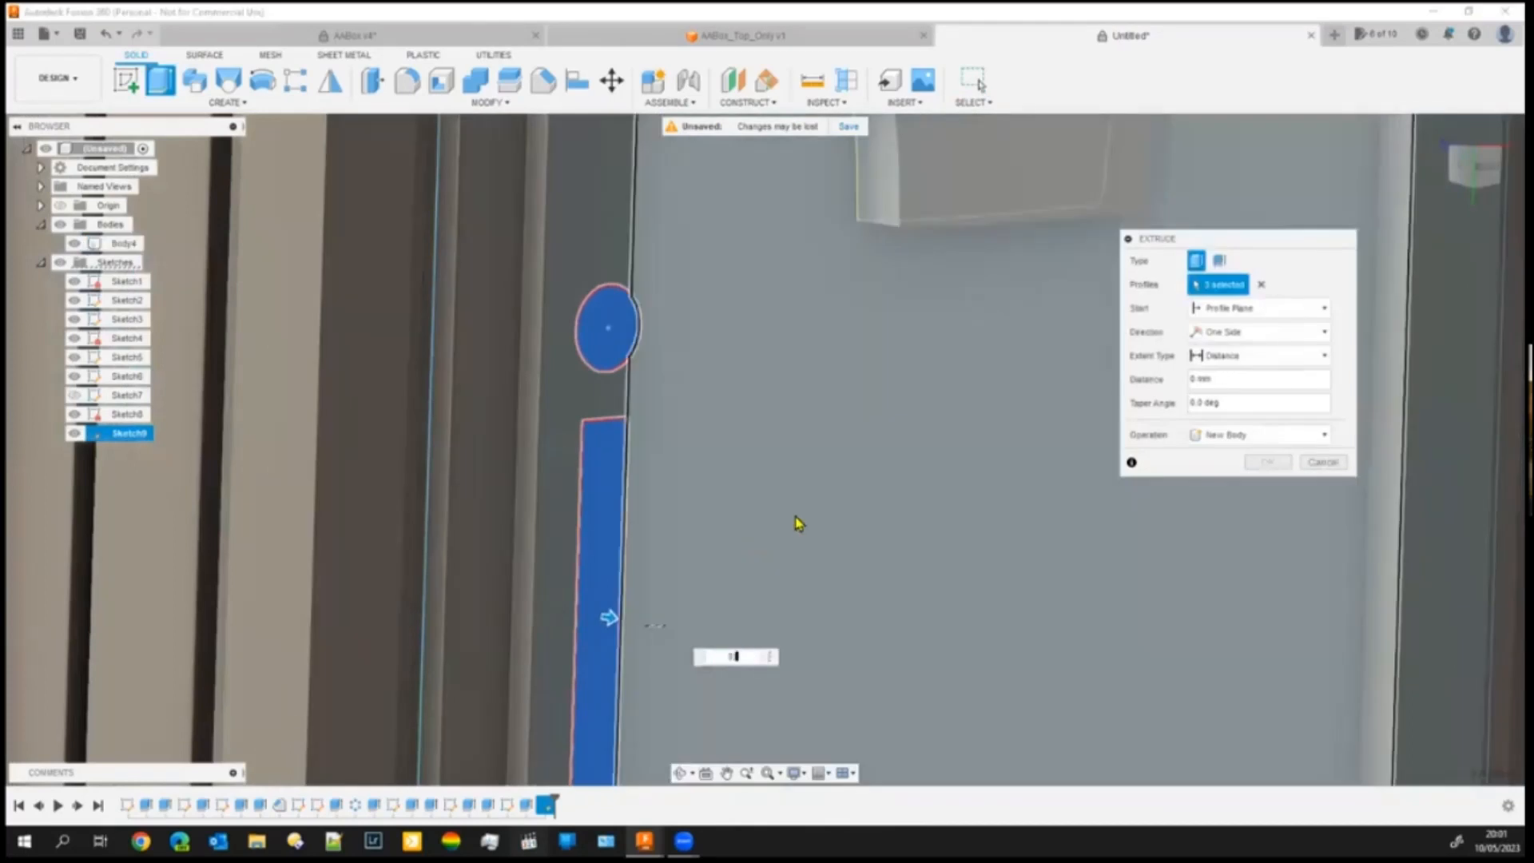
type("0.1")
key("Return")
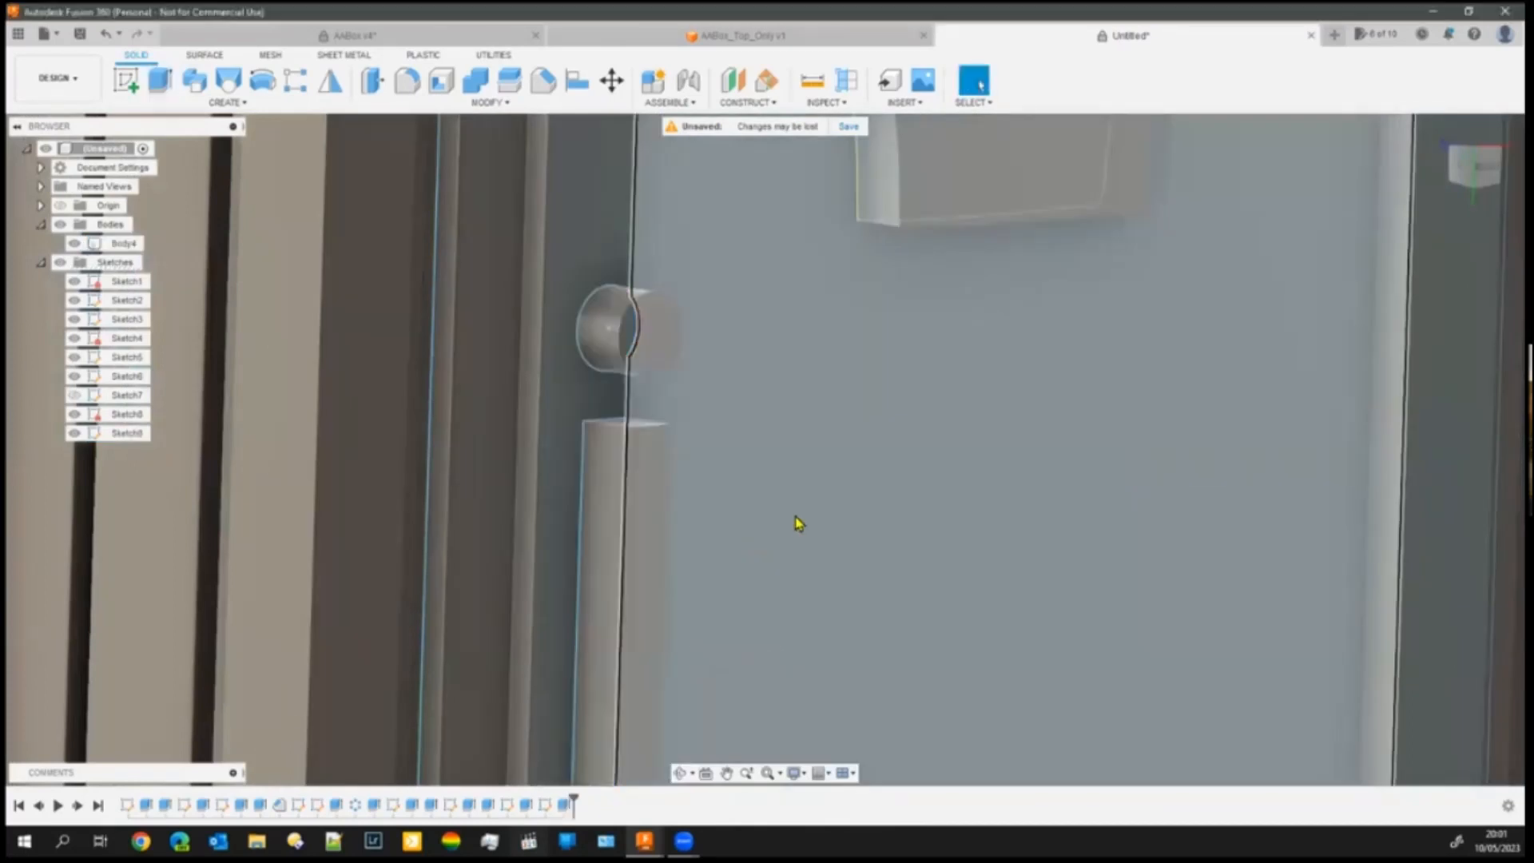
- Fillet the two outer end edges of the door handle with a radius of about 0.53 mm
middle_click_drag(809, 483, 788, 280)
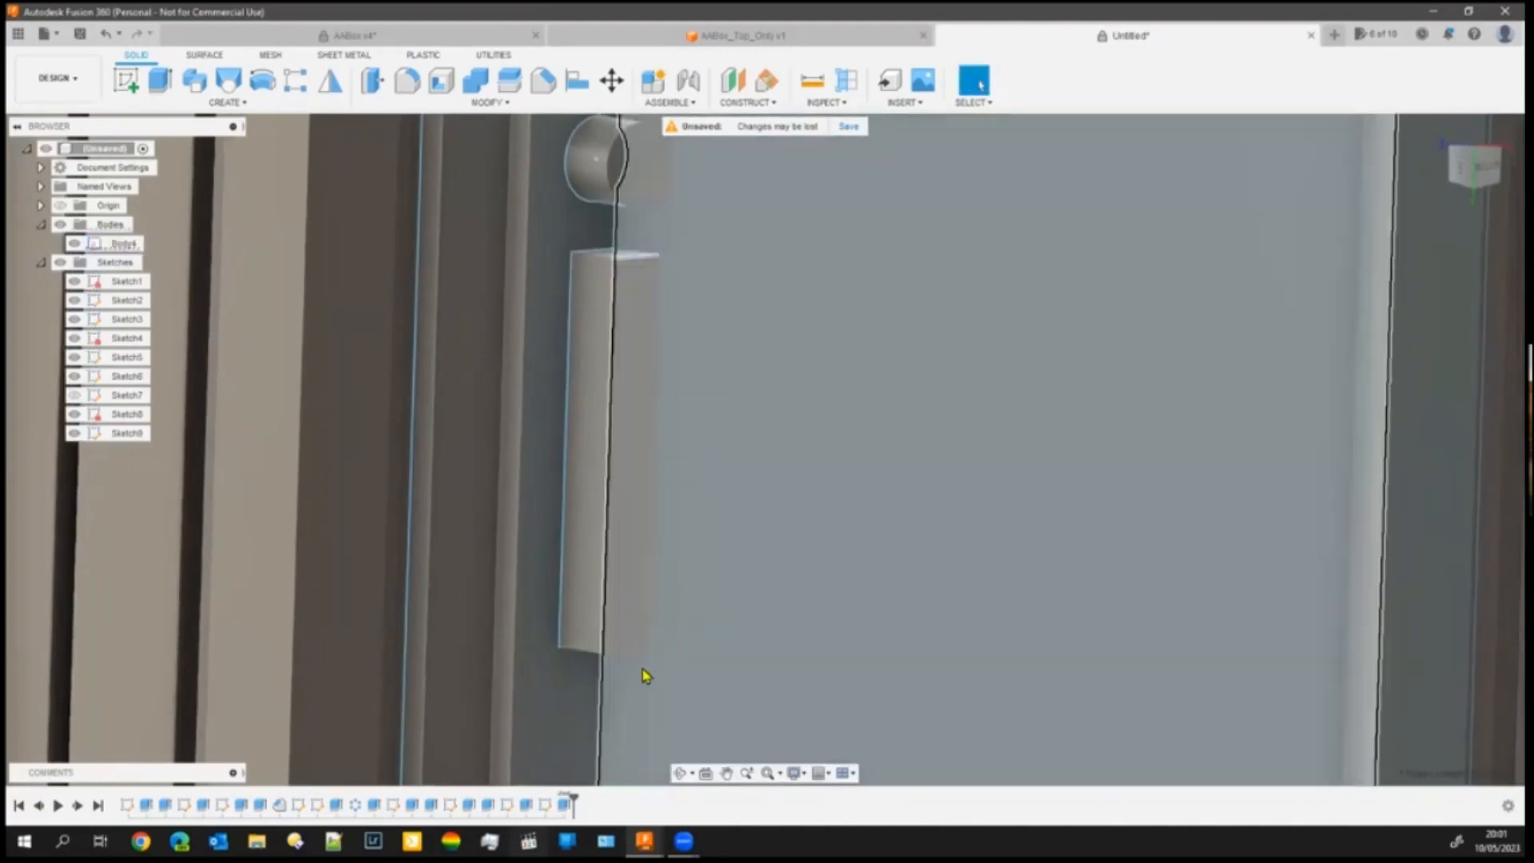
left_click(623, 663)
left_click(635, 649)
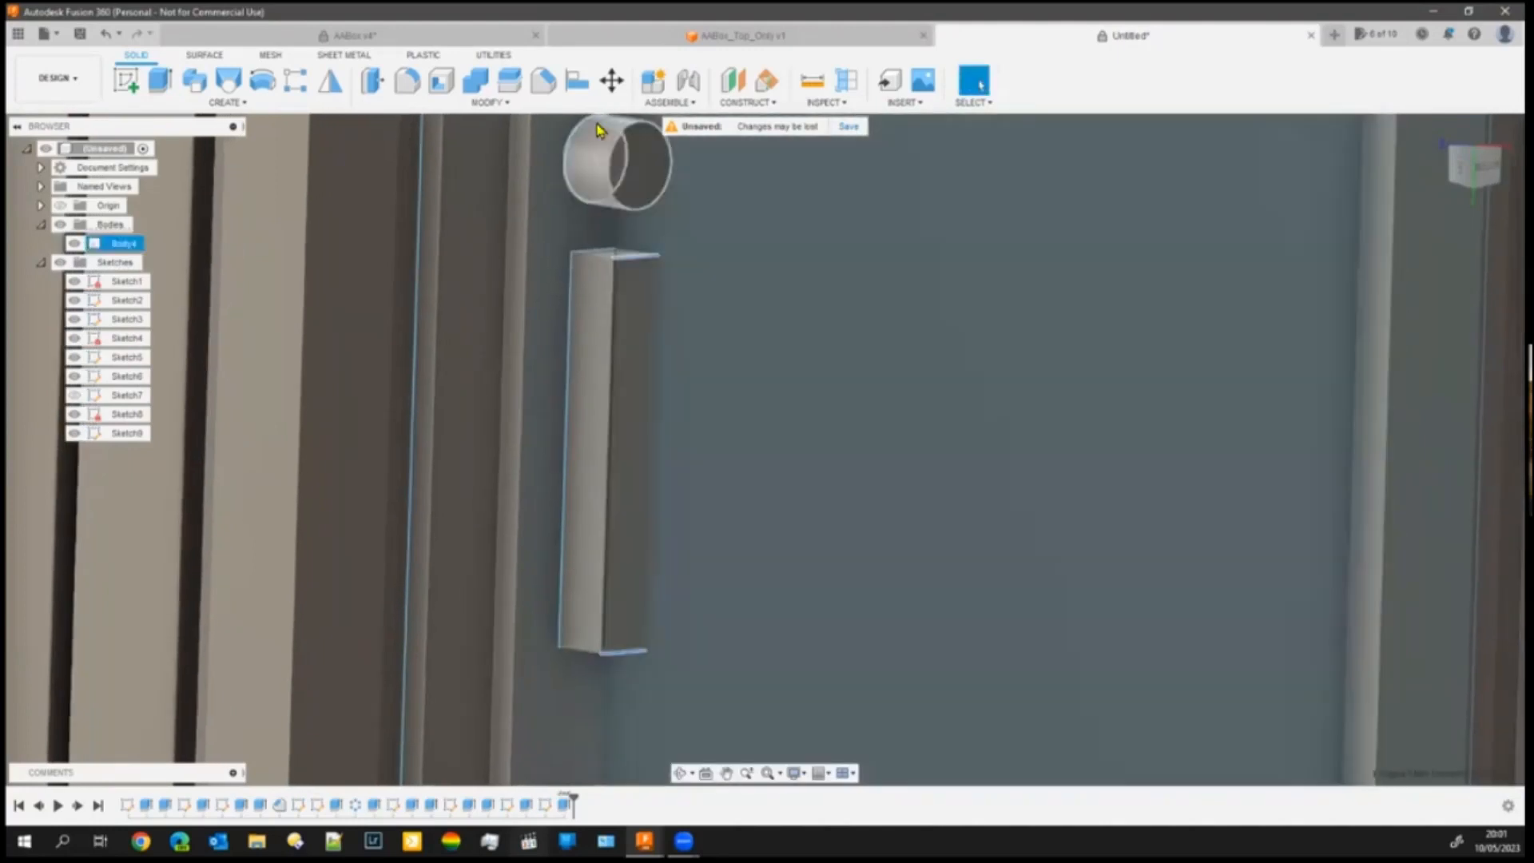
left_click(399, 89)
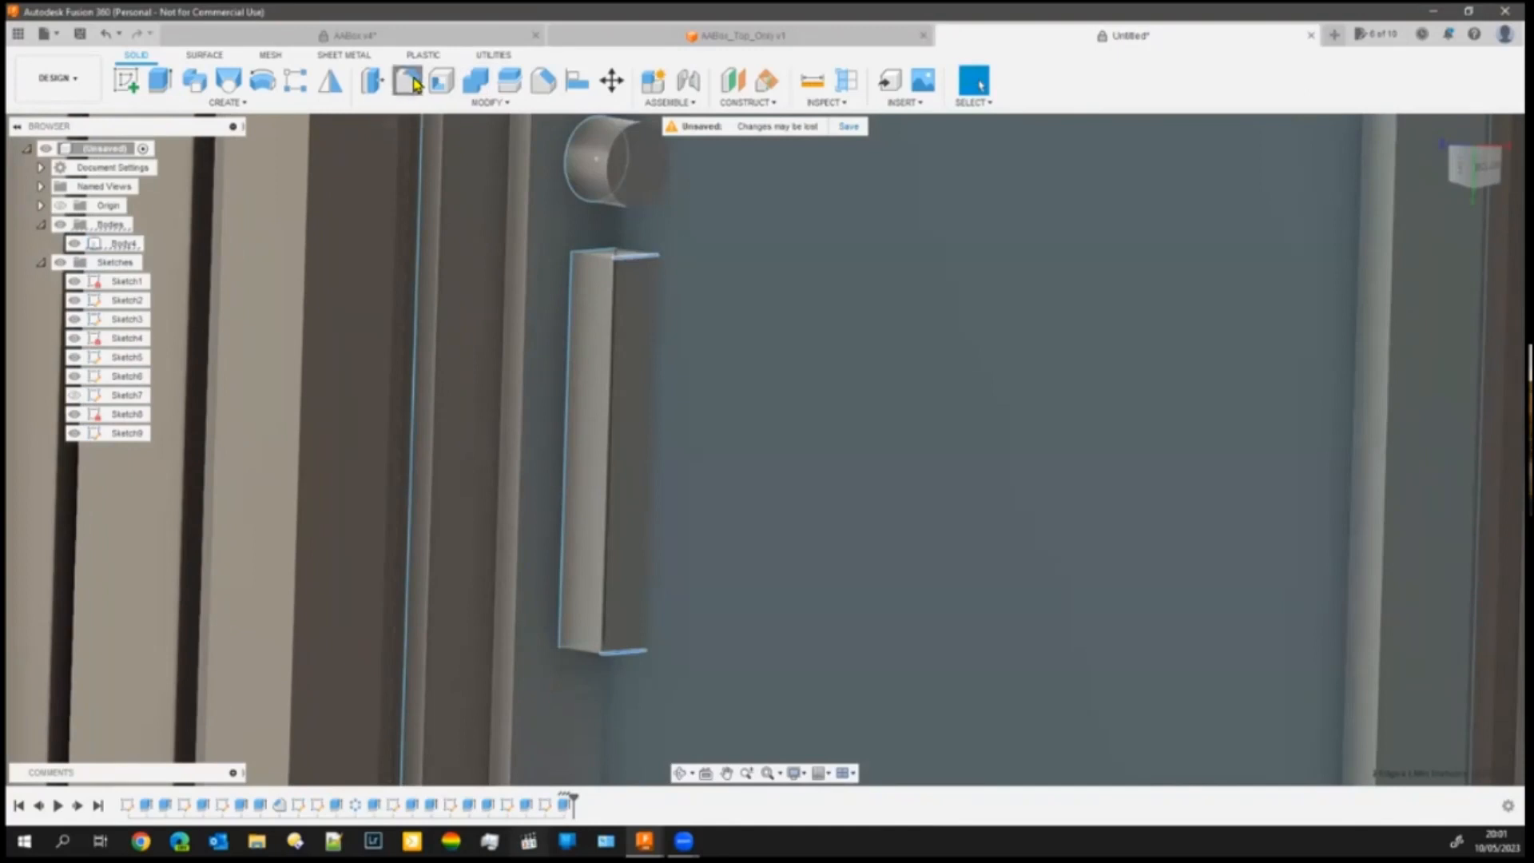
left_click(624, 652)
left_click_drag(625, 663, 613, 642)
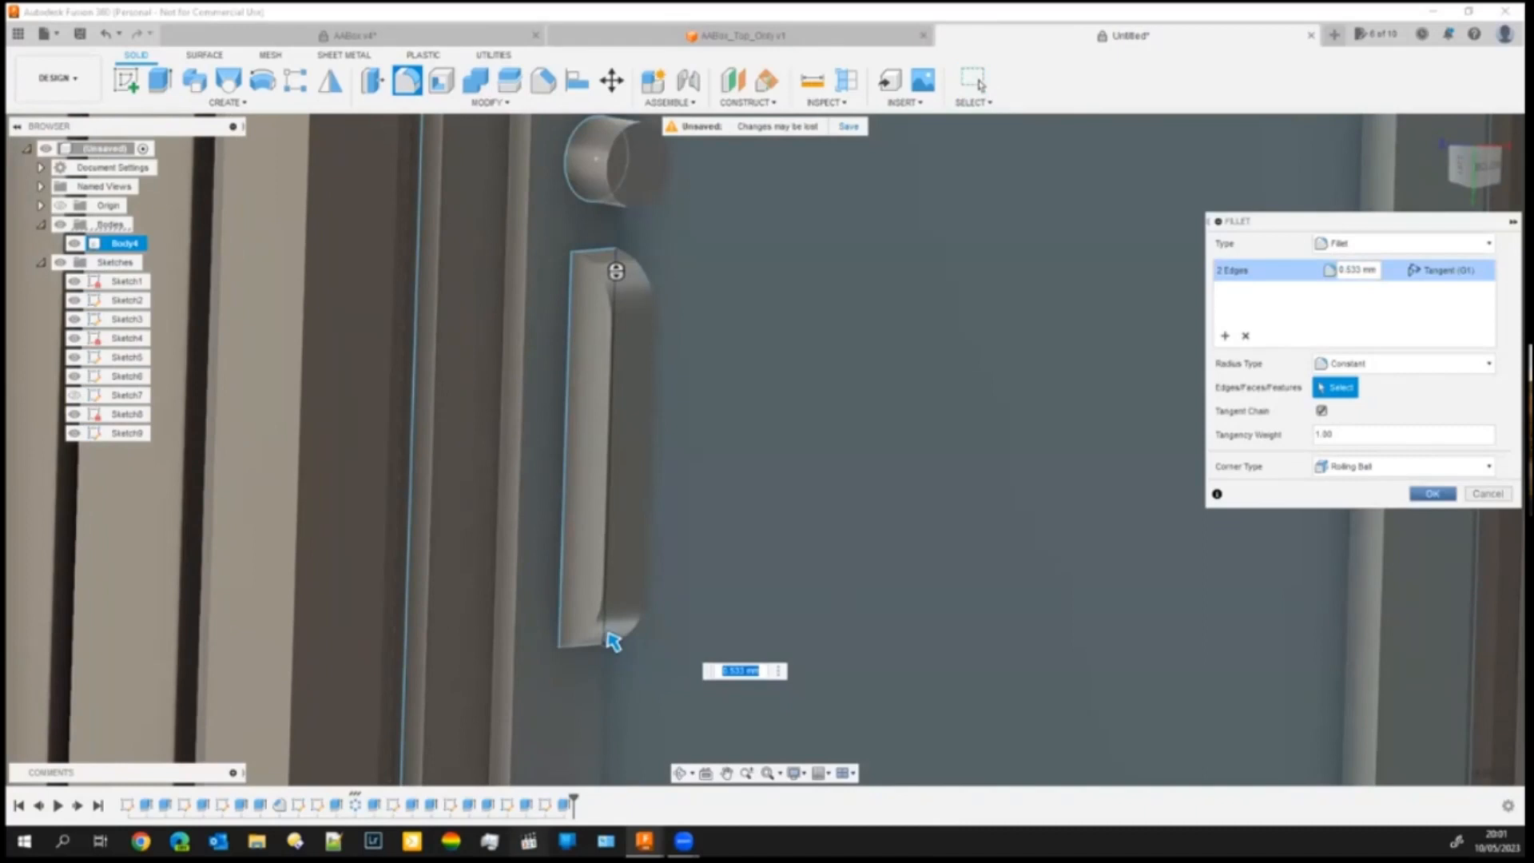
key("Return")
- Try to extrude the upper and lower hinge rectangles at the door's edge together, symmetrically about their sketch plane
scroll(1229, 433, "down", 3)
mouse_move(1229, 433)
middle_mouse_down()
mouse_move(1037, 497)
mouse_move(944, 573)
middle_mouse_up()
middle_click_drag(1132, 288, 1077, 535)
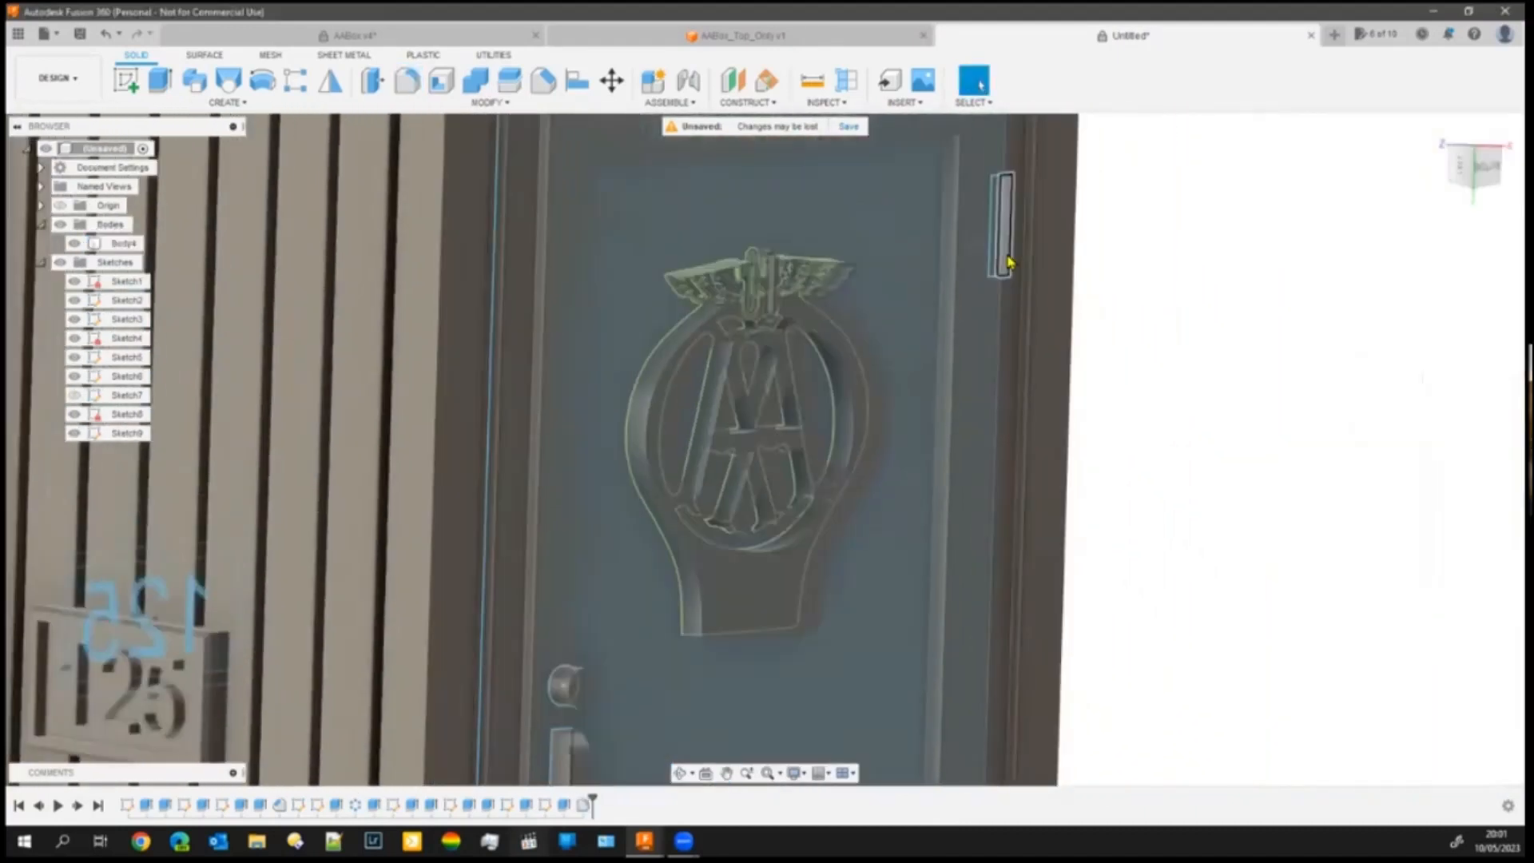
scroll(1052, 287, "up", 2)
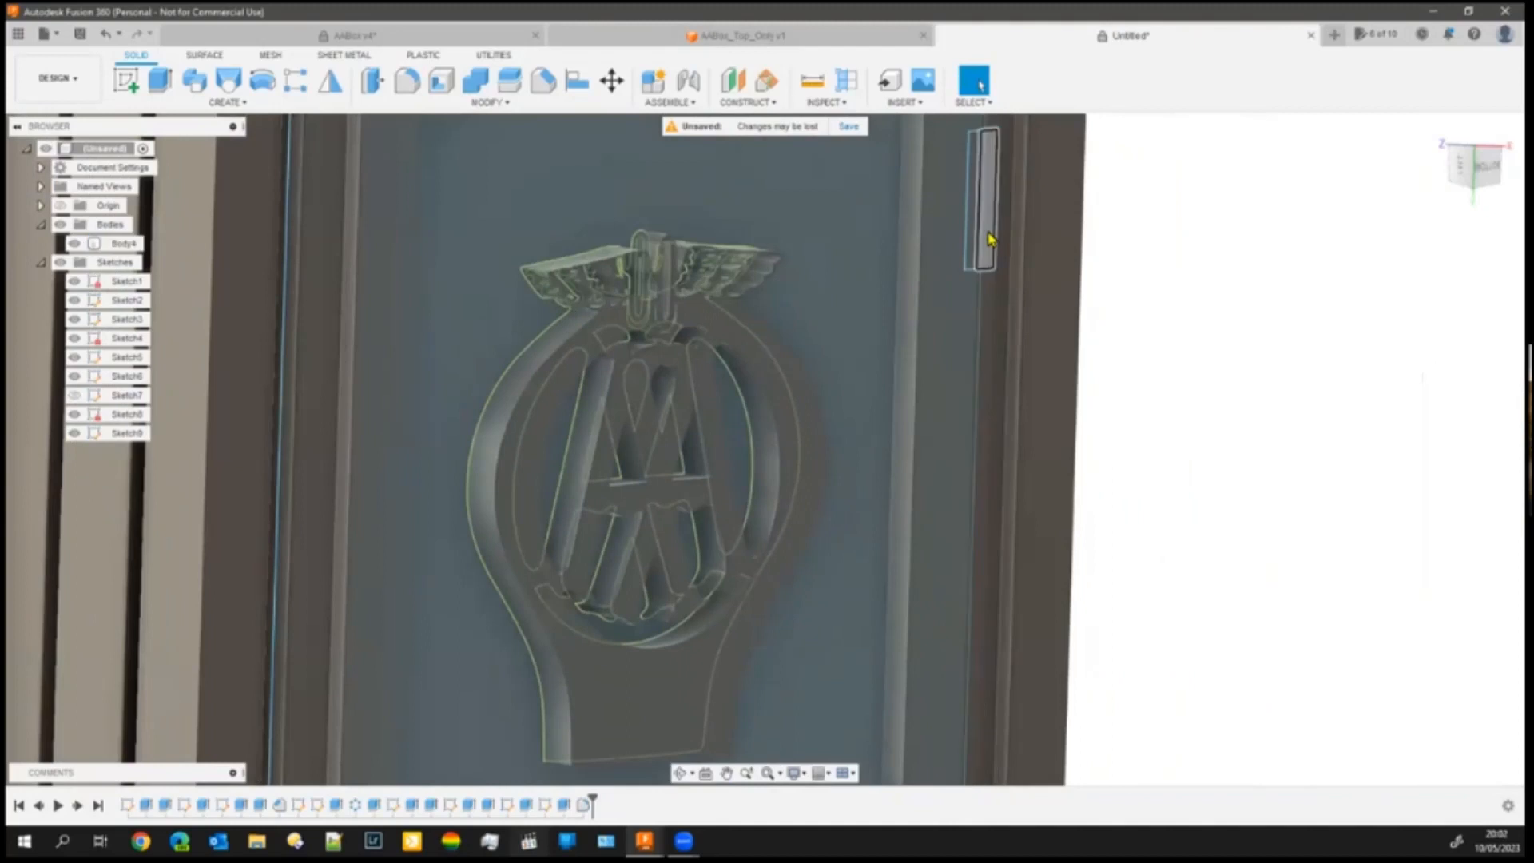
left_click(976, 251)
left_click(976, 251)
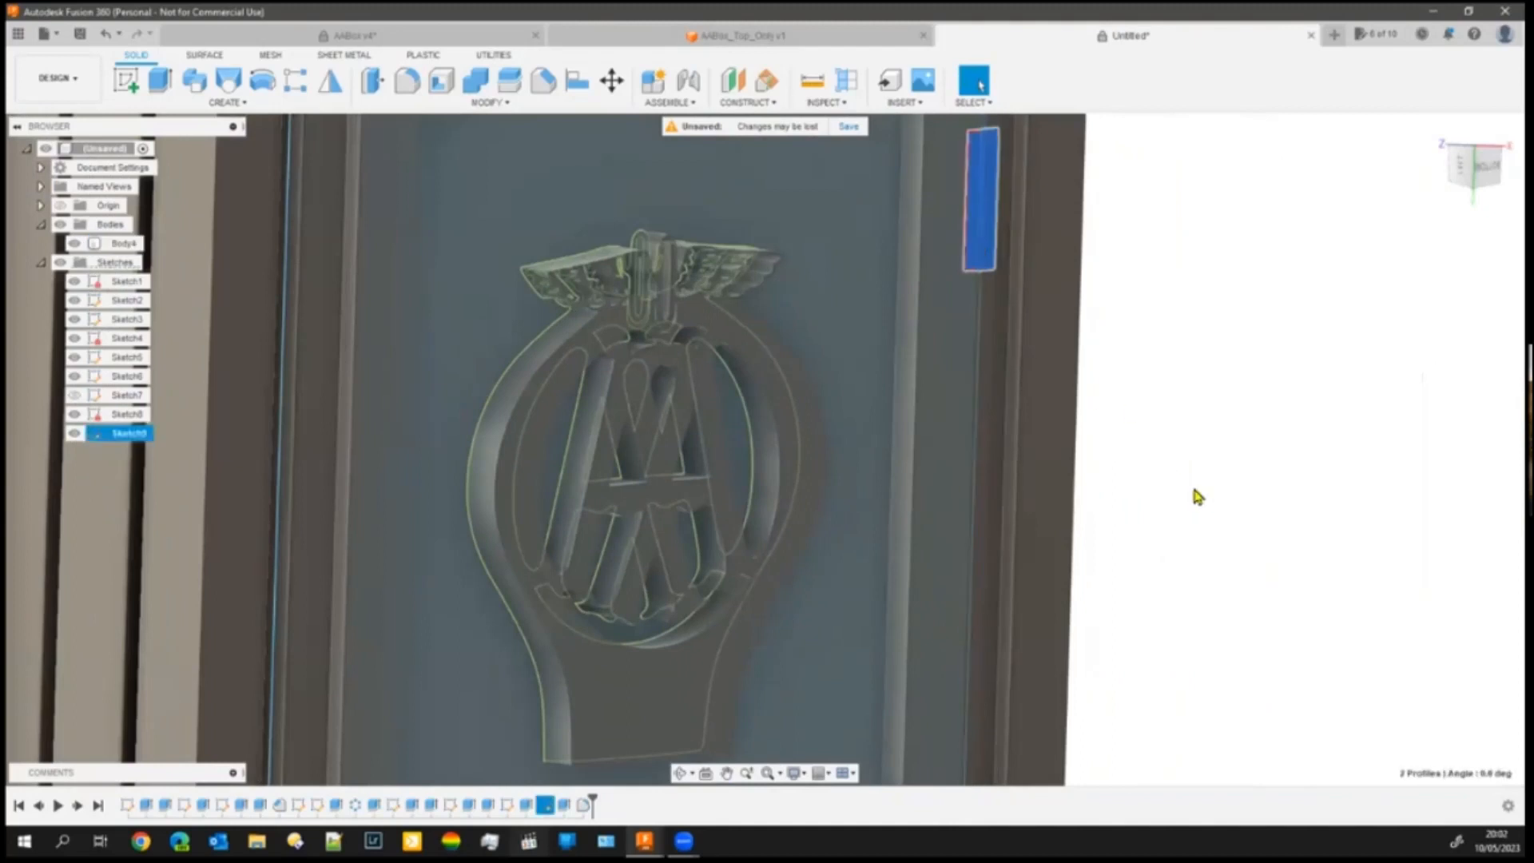
scroll(1220, 528, "up", 2)
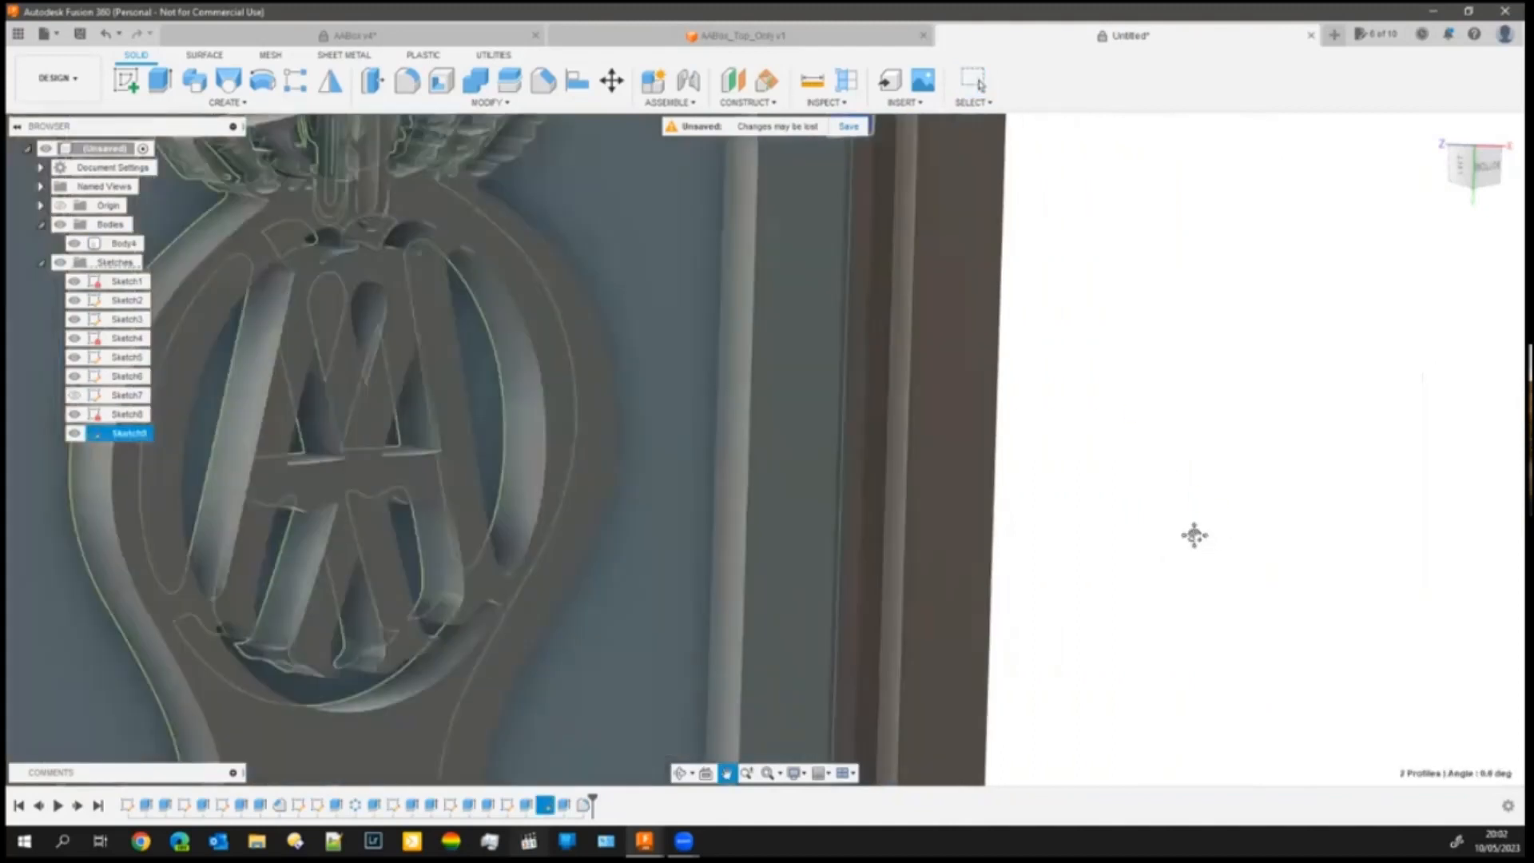
scroll(1231, 412, "down", 4)
scroll(1213, 430, "down", 1)
middle_click_drag(1213, 430, 1039, 87)
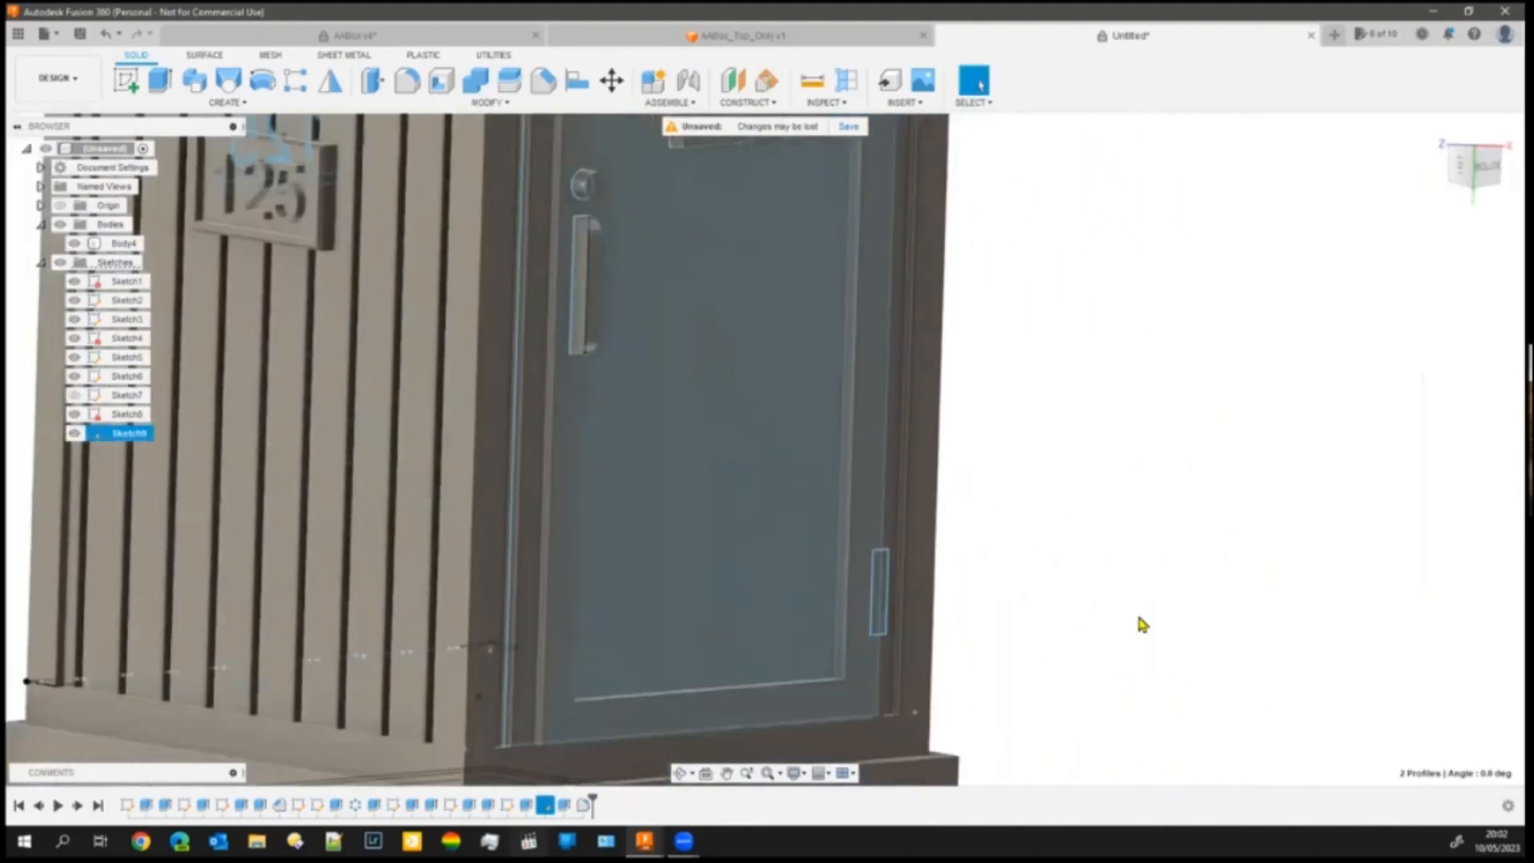
left_click(882, 611)
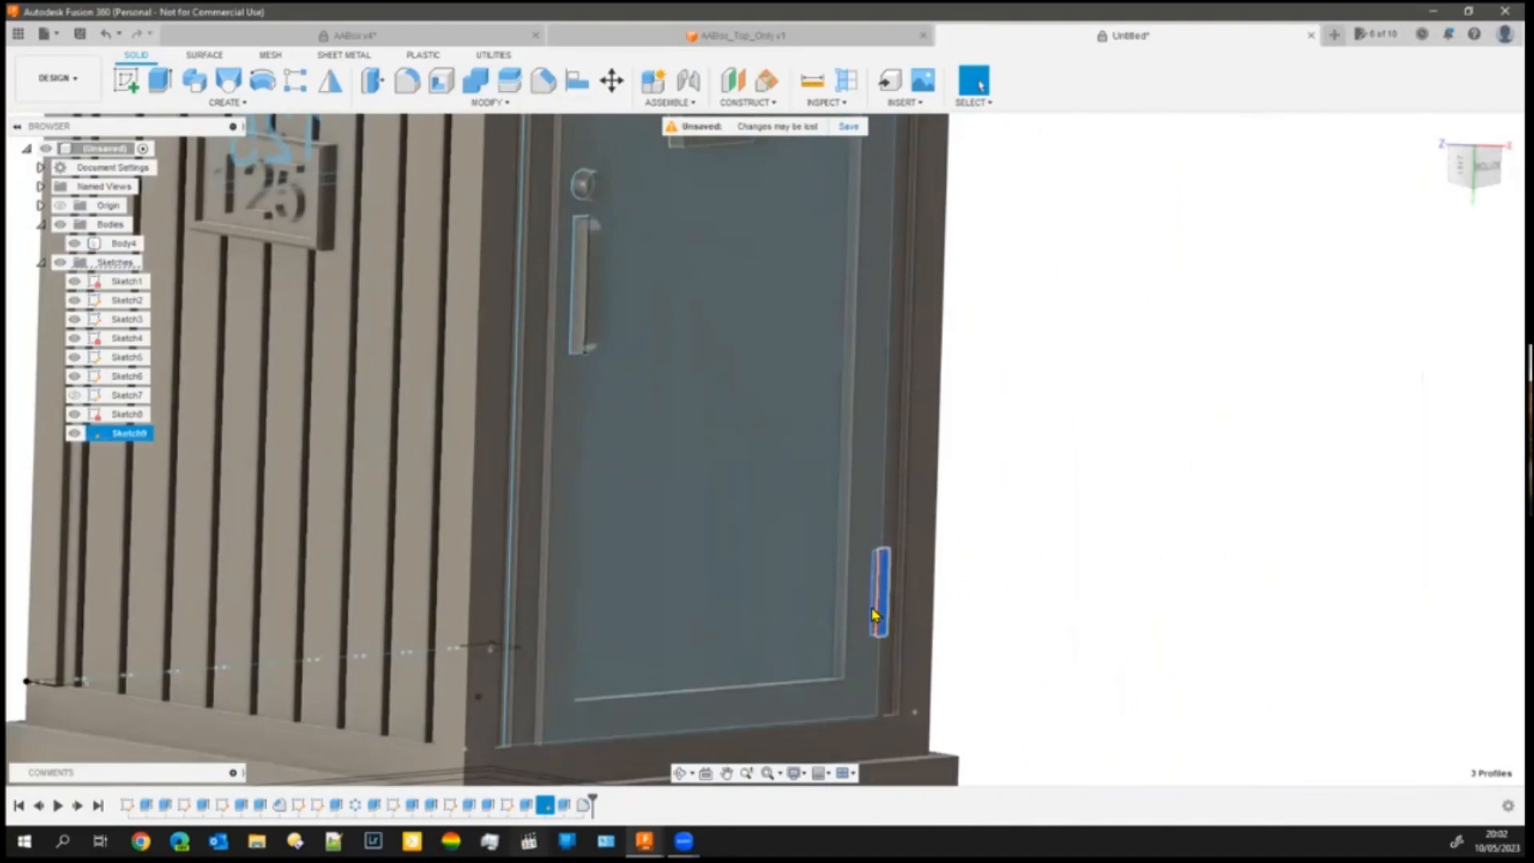
scroll(877, 632, "up", 5)
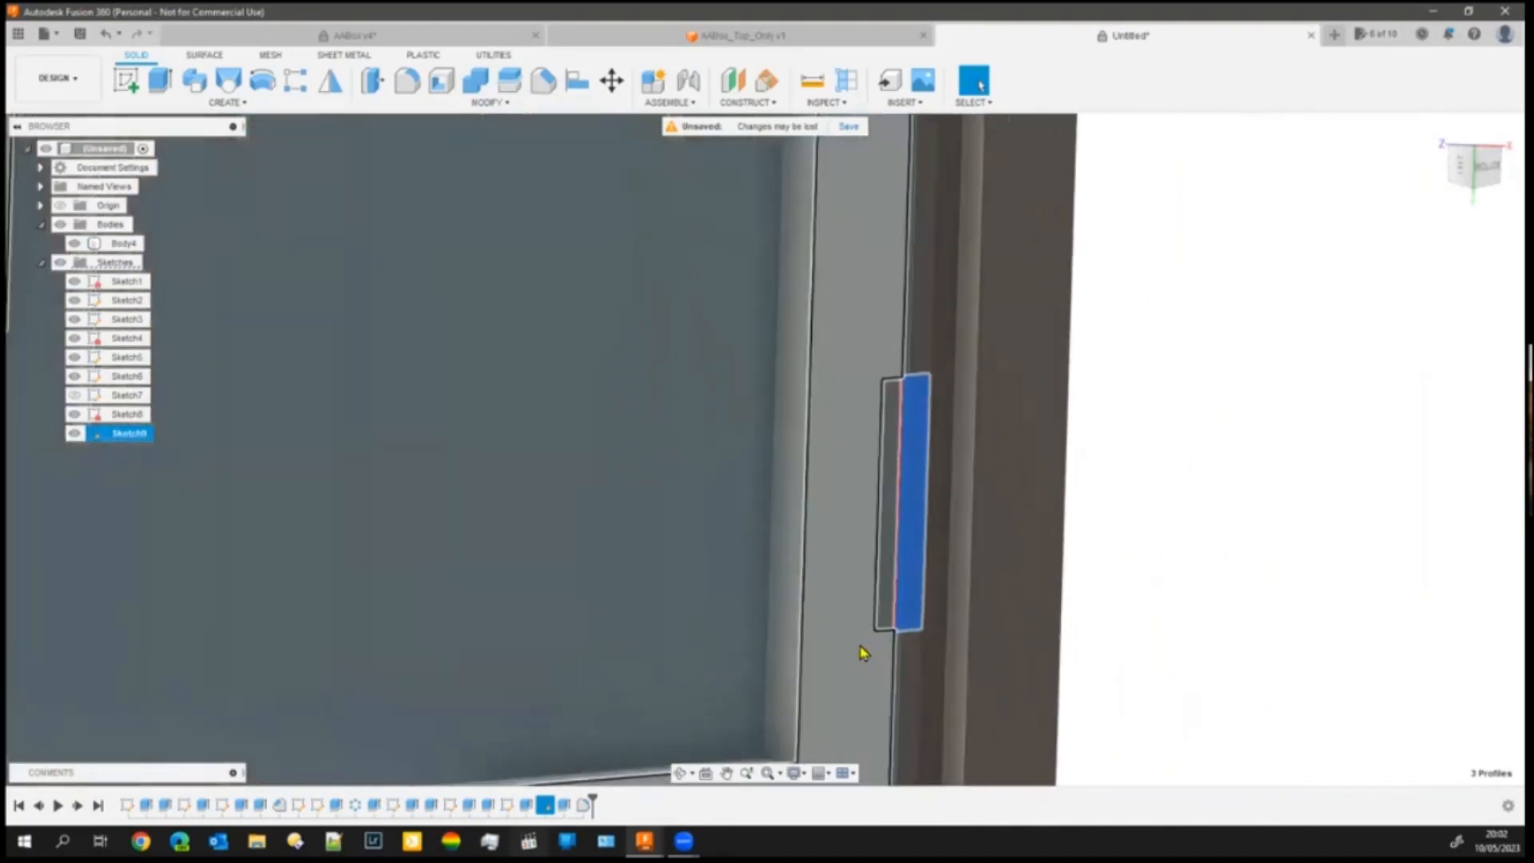
left_click(884, 618)
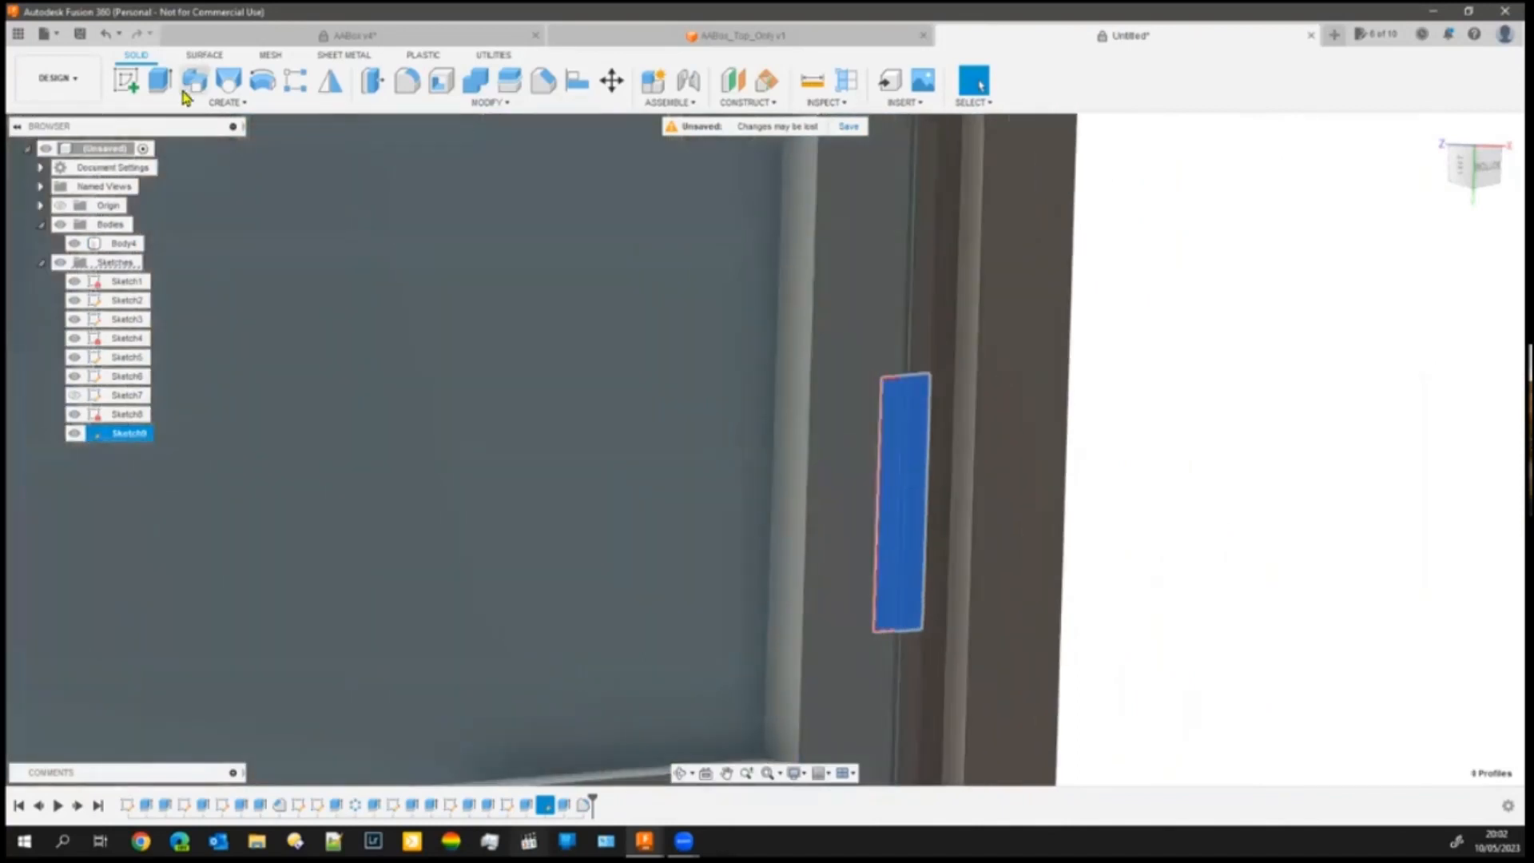
left_click(159, 80)
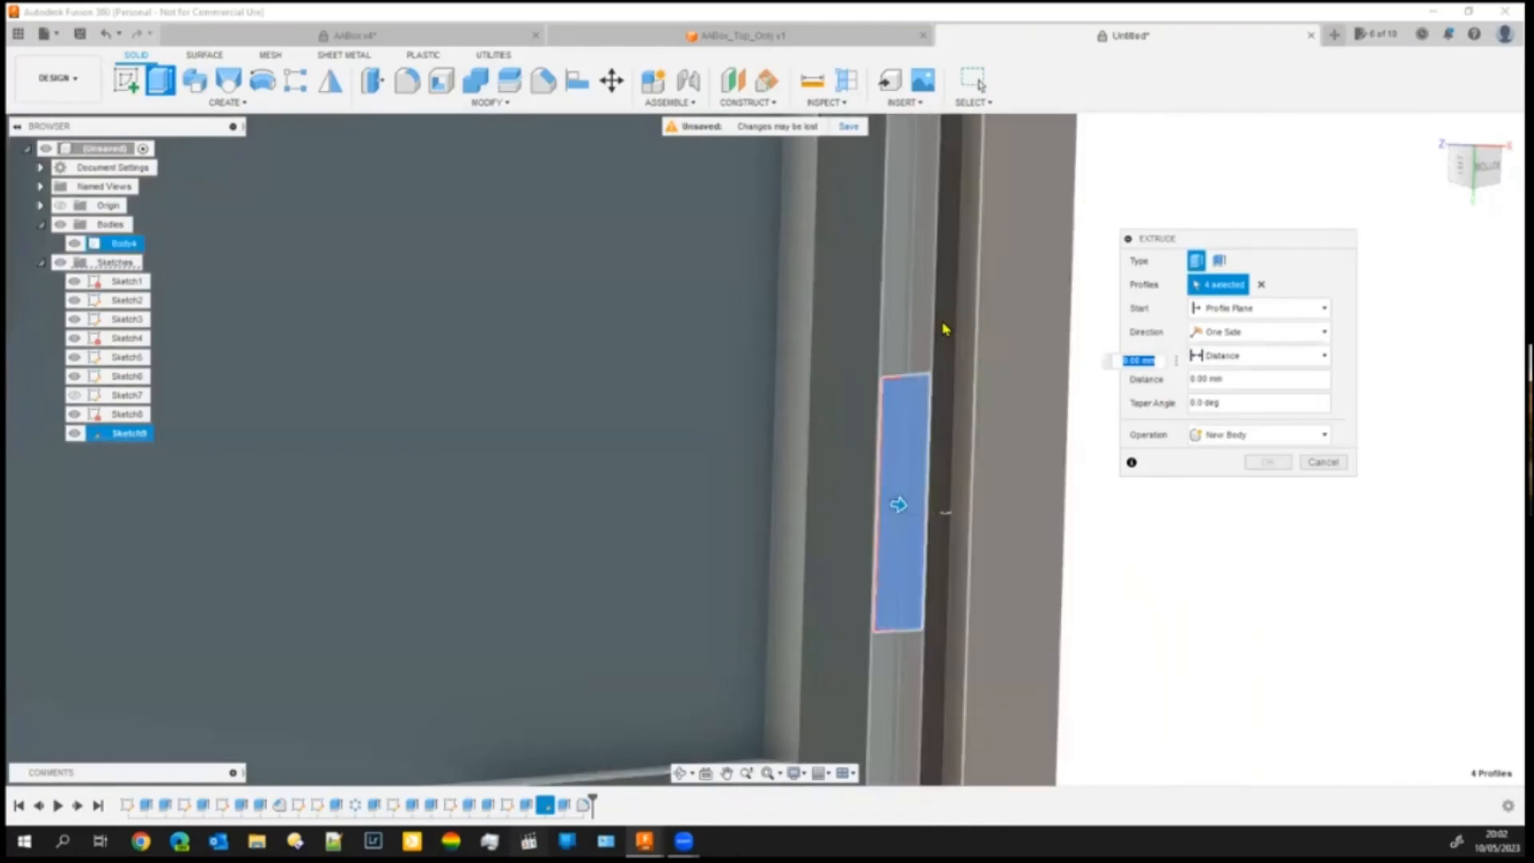
left_click(1259, 332)
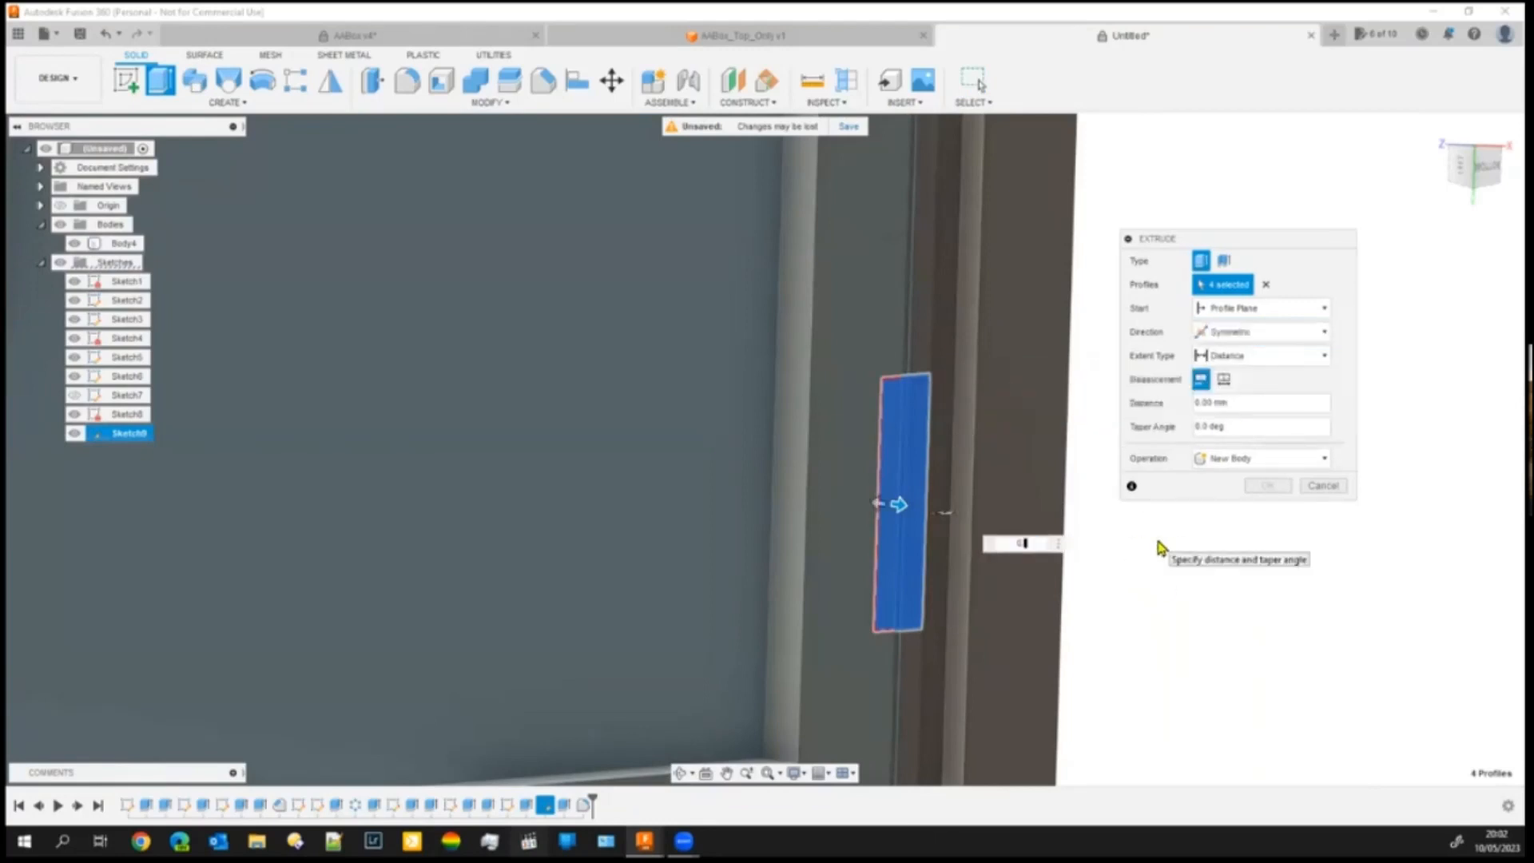
key("Escape")
key("Escape")
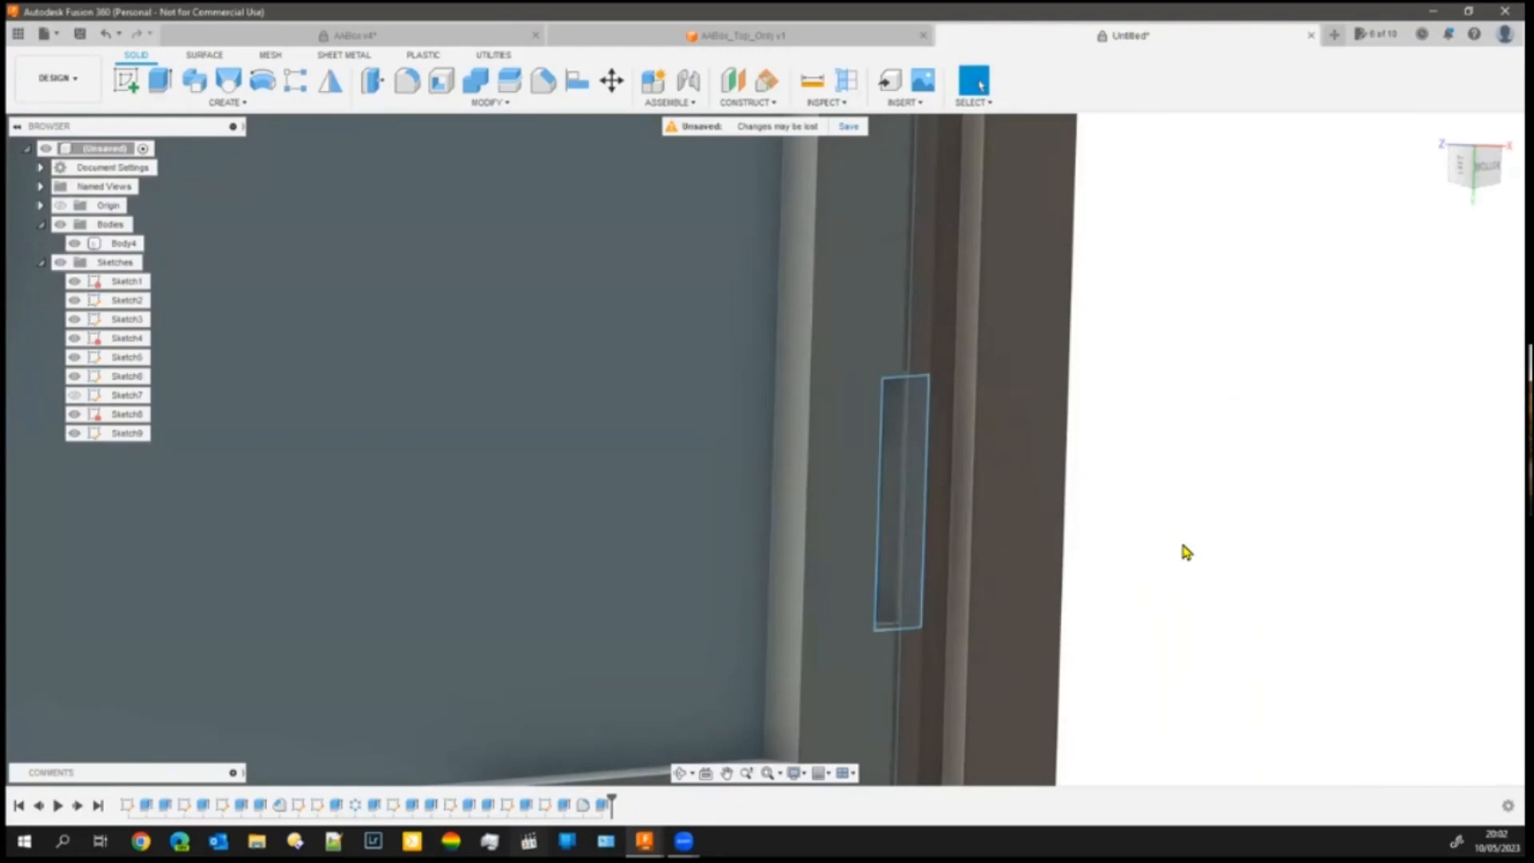
- Try a symmetric 0.5 mm cut extrusion of both hinge rectangles and undo it
mouse_move(1195, 536)
middle_mouse_down("shift")
mouse_move(1186, 575)
mouse_move(1165, 585)
mouse_move(1166, 541)
middle_mouse_up("shift")
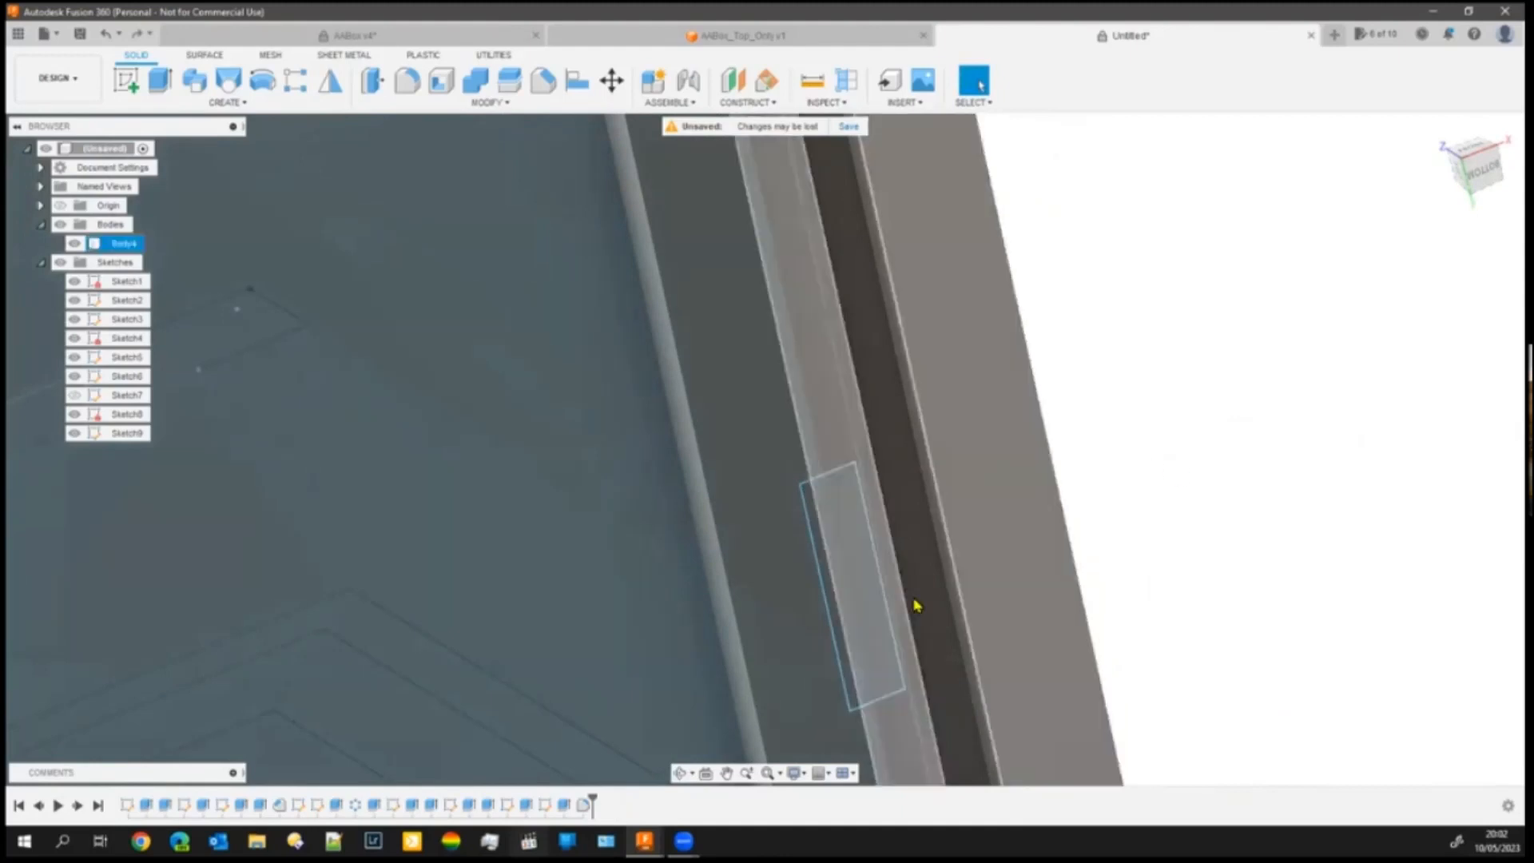
left_click(864, 630)
middle_click_drag(1040, 247, 1062, 704)
middle_click_drag(1009, 266, 1155, 674)
scroll(1156, 674, "down", 4)
middle_click_drag(1032, 490, 1032, 523)
scroll(884, 414, "down", 3)
scroll(870, 429, "up", 5)
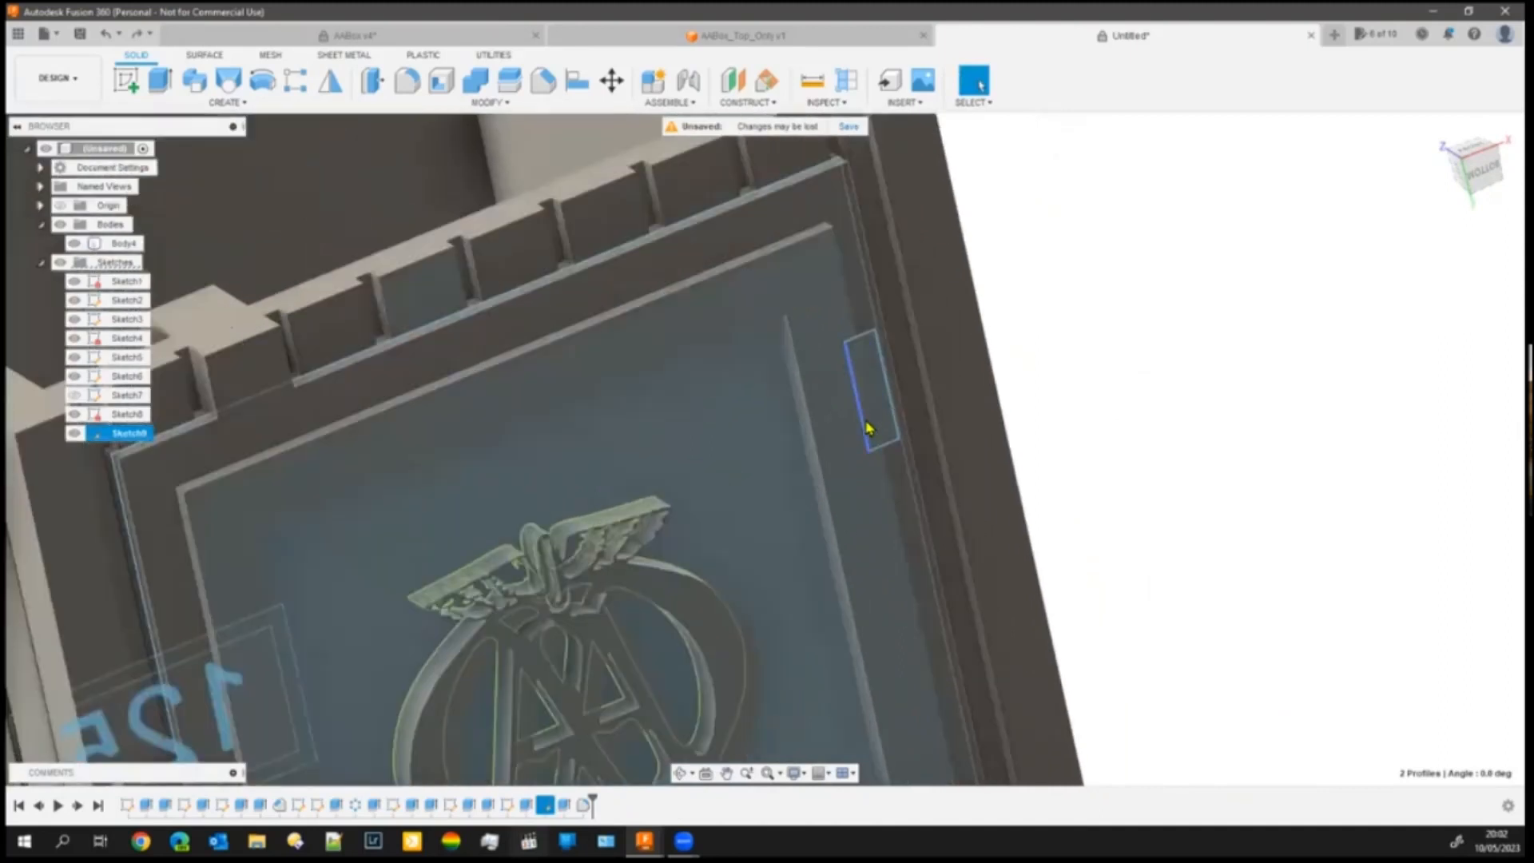
left_click(883, 416)
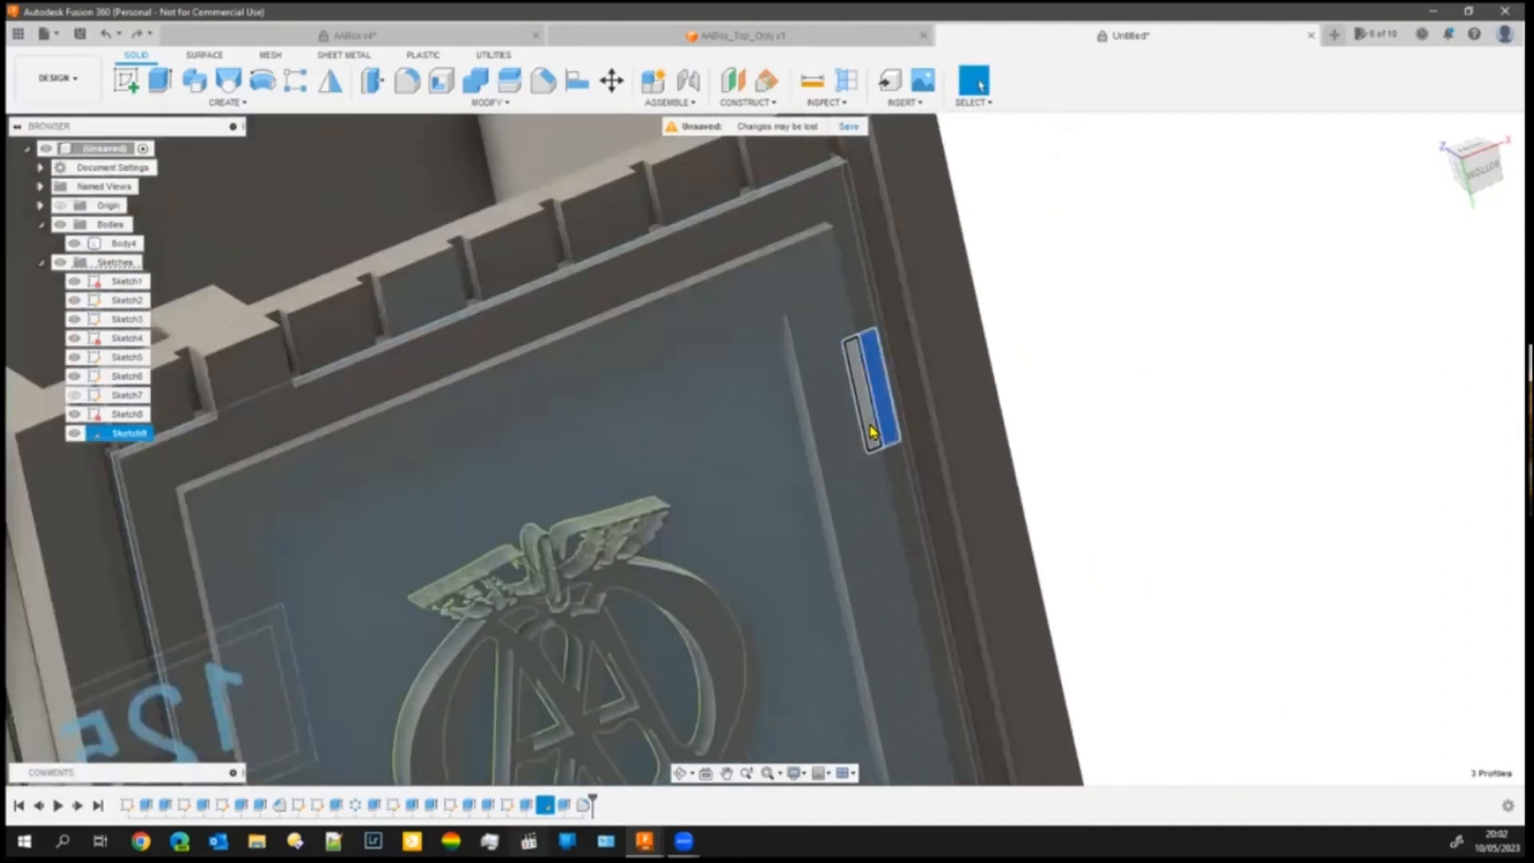
middle_click_drag(1059, 319, 1020, 476, "shift")
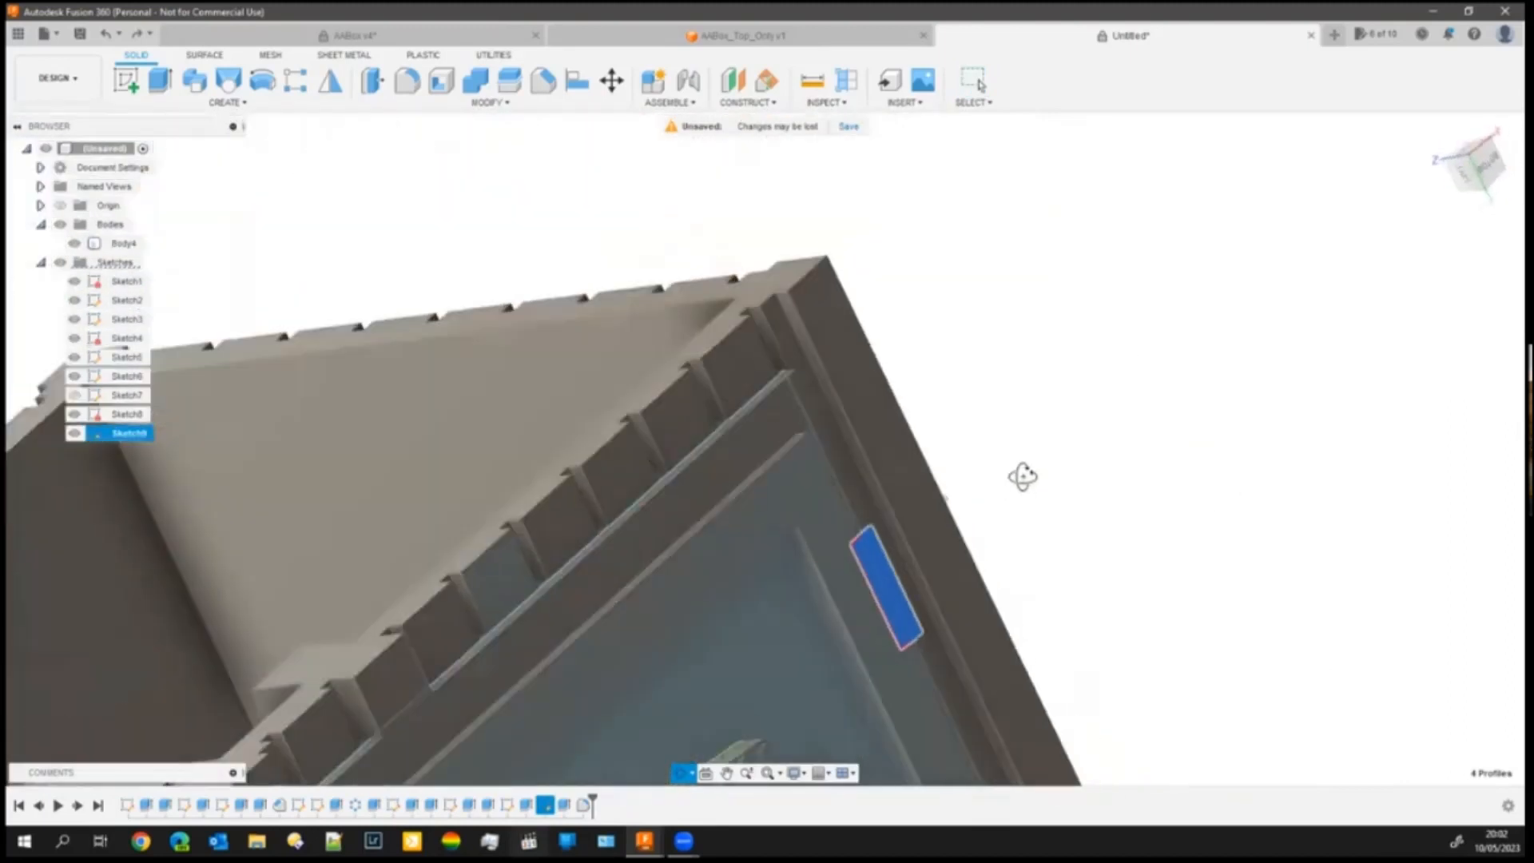
left_click(159, 80)
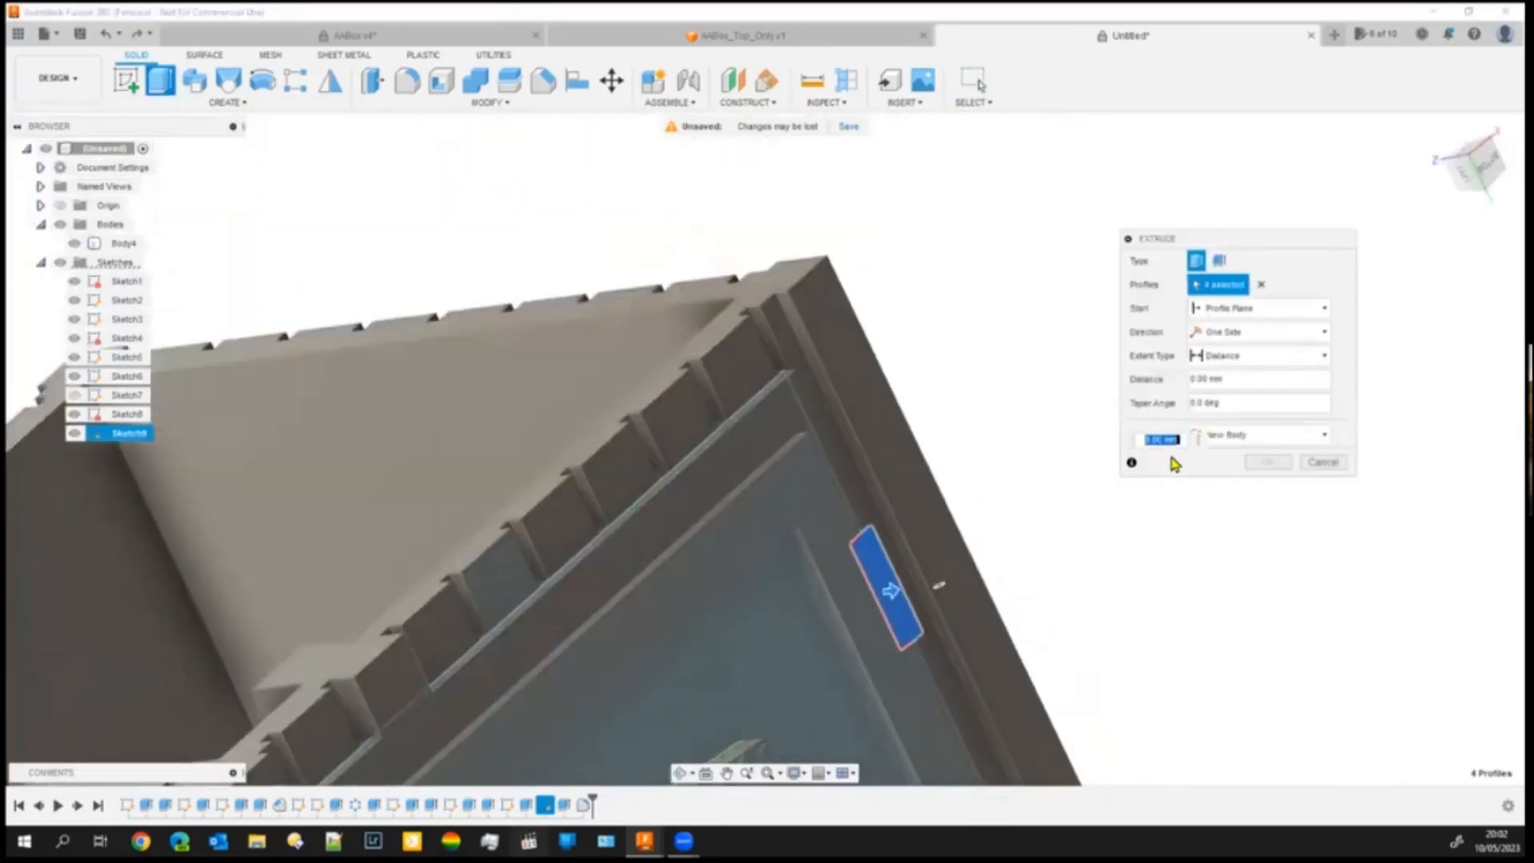
left_click(1258, 332)
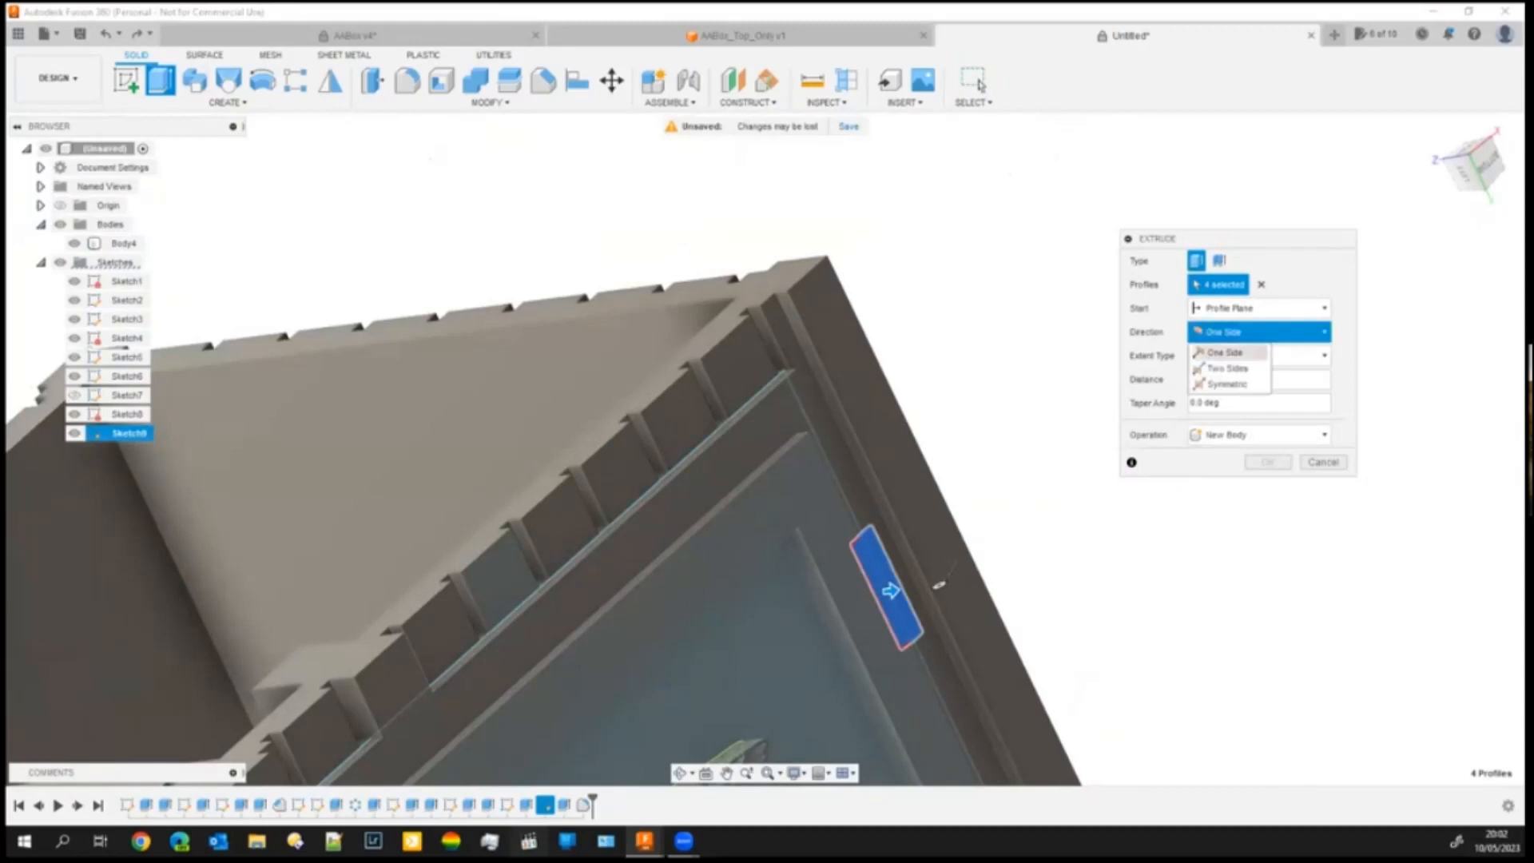
left_click(1223, 382)
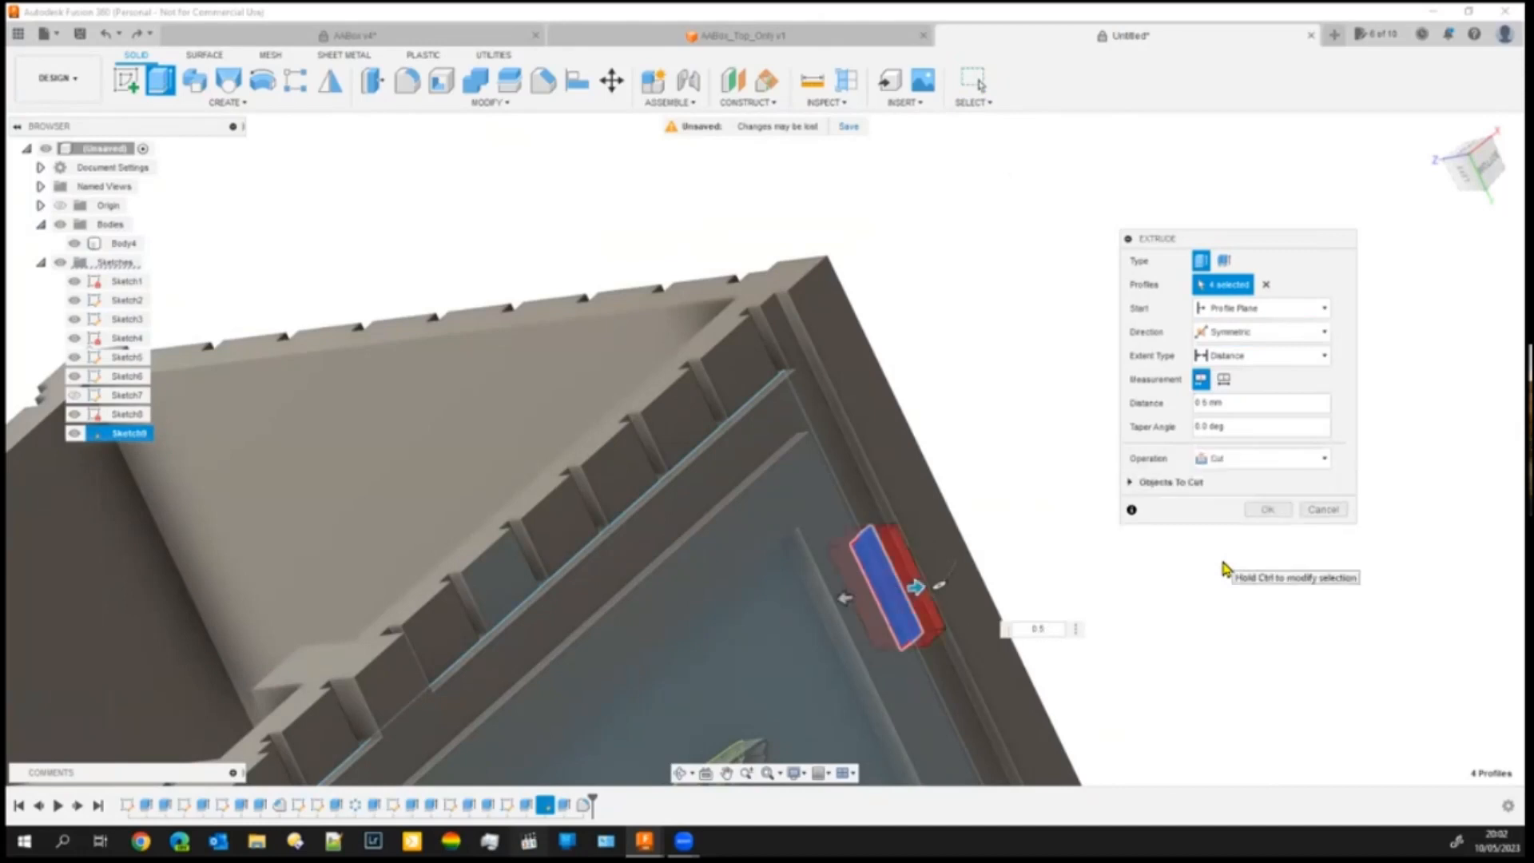
key("Return")
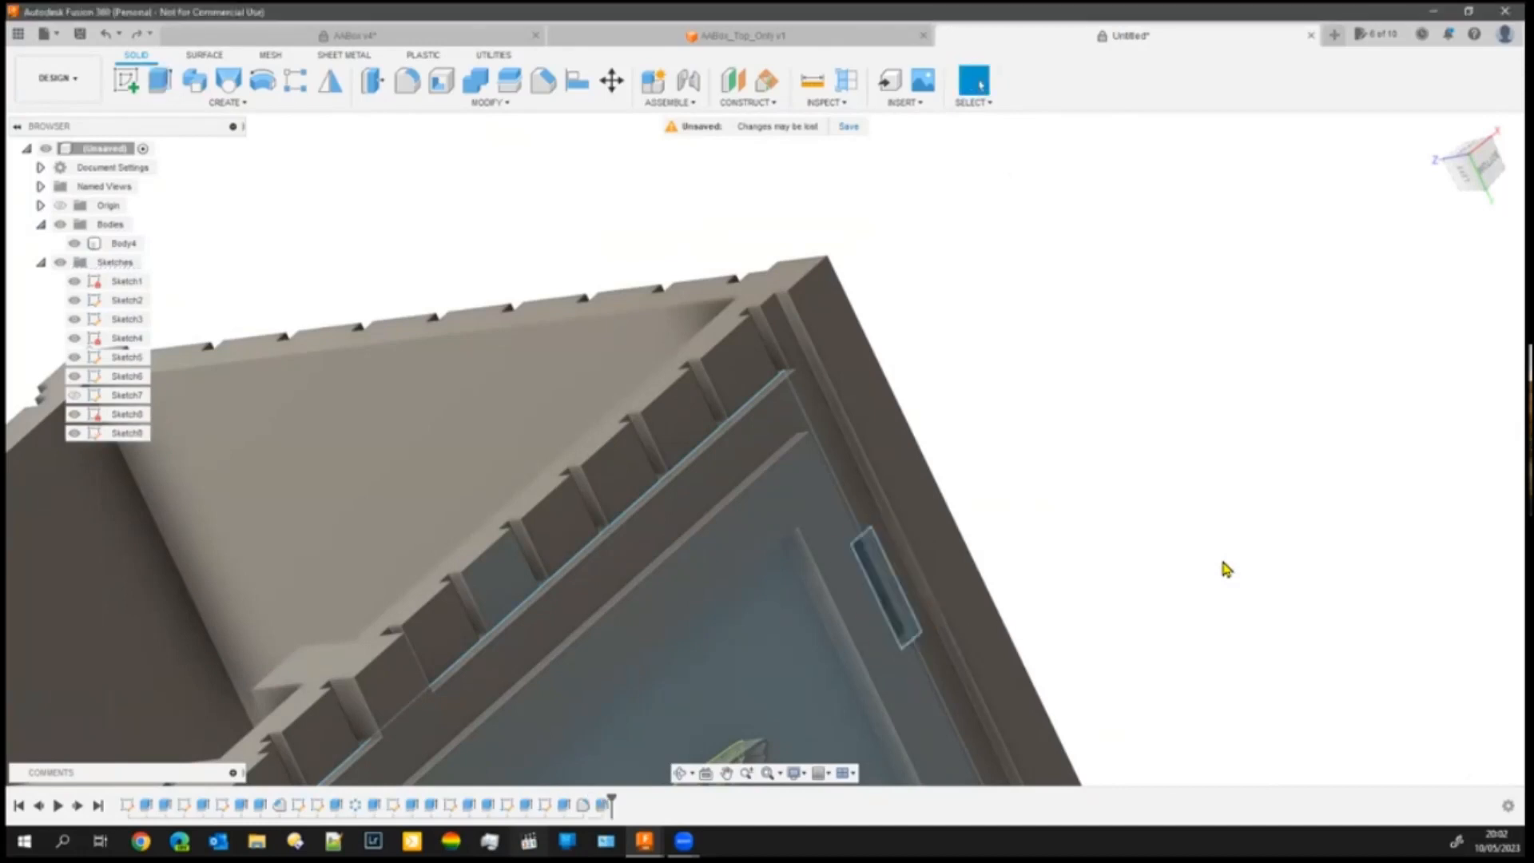
key("ctrl+z")
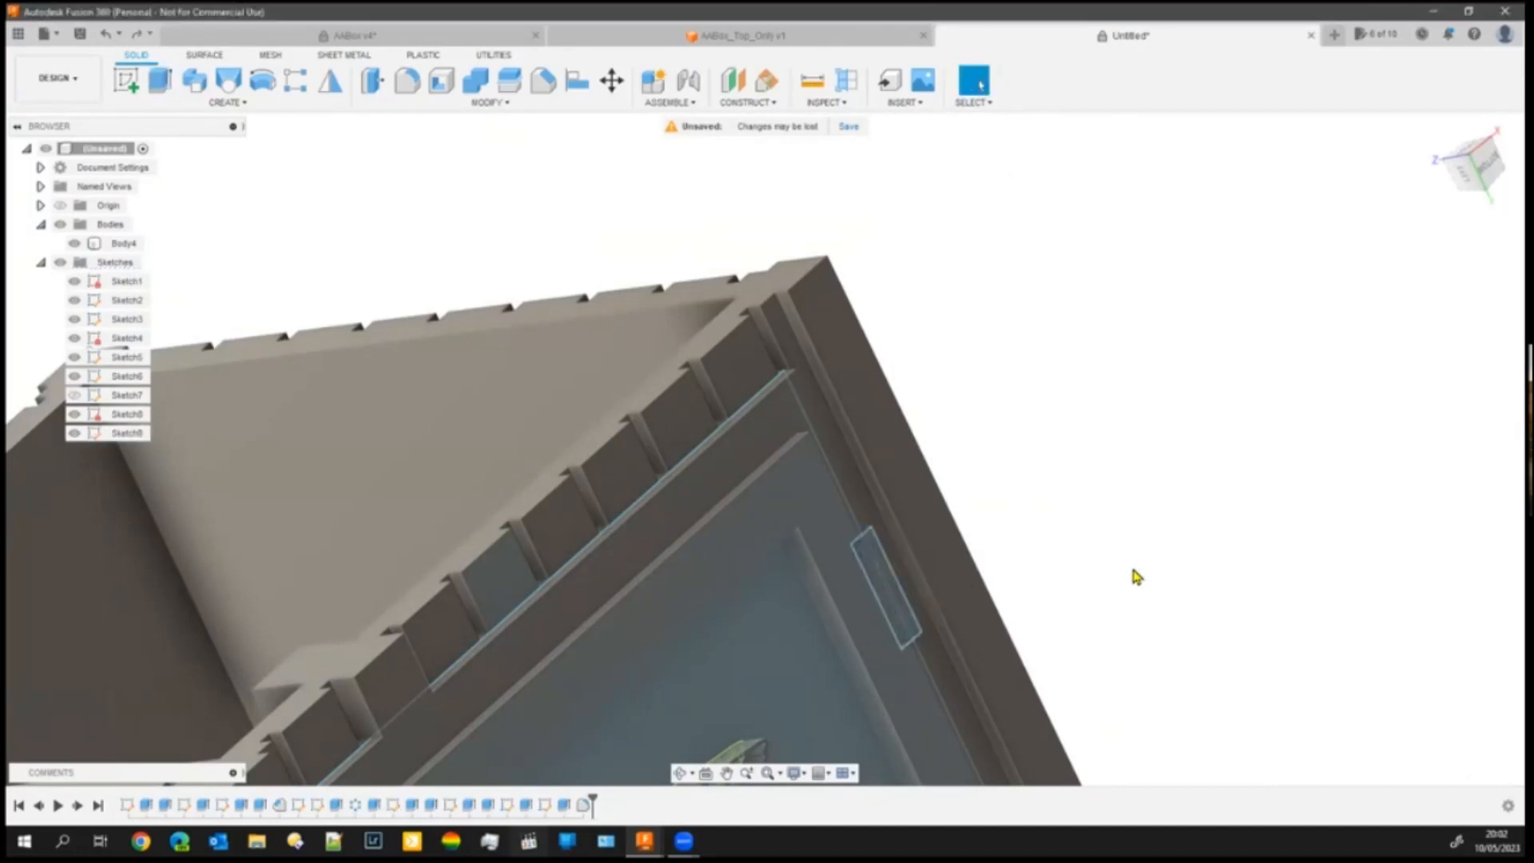
- Extrude the upper and lower hinge rectangles symmetrically by 0.3 mm, using the Join operation
left_click(894, 602)
left_click(896, 601, "ctrl")
middle_click_drag(1158, 668, 931, 271)
scroll(1065, 616, "up", 2)
middle_click_drag(1067, 614, 965, 261)
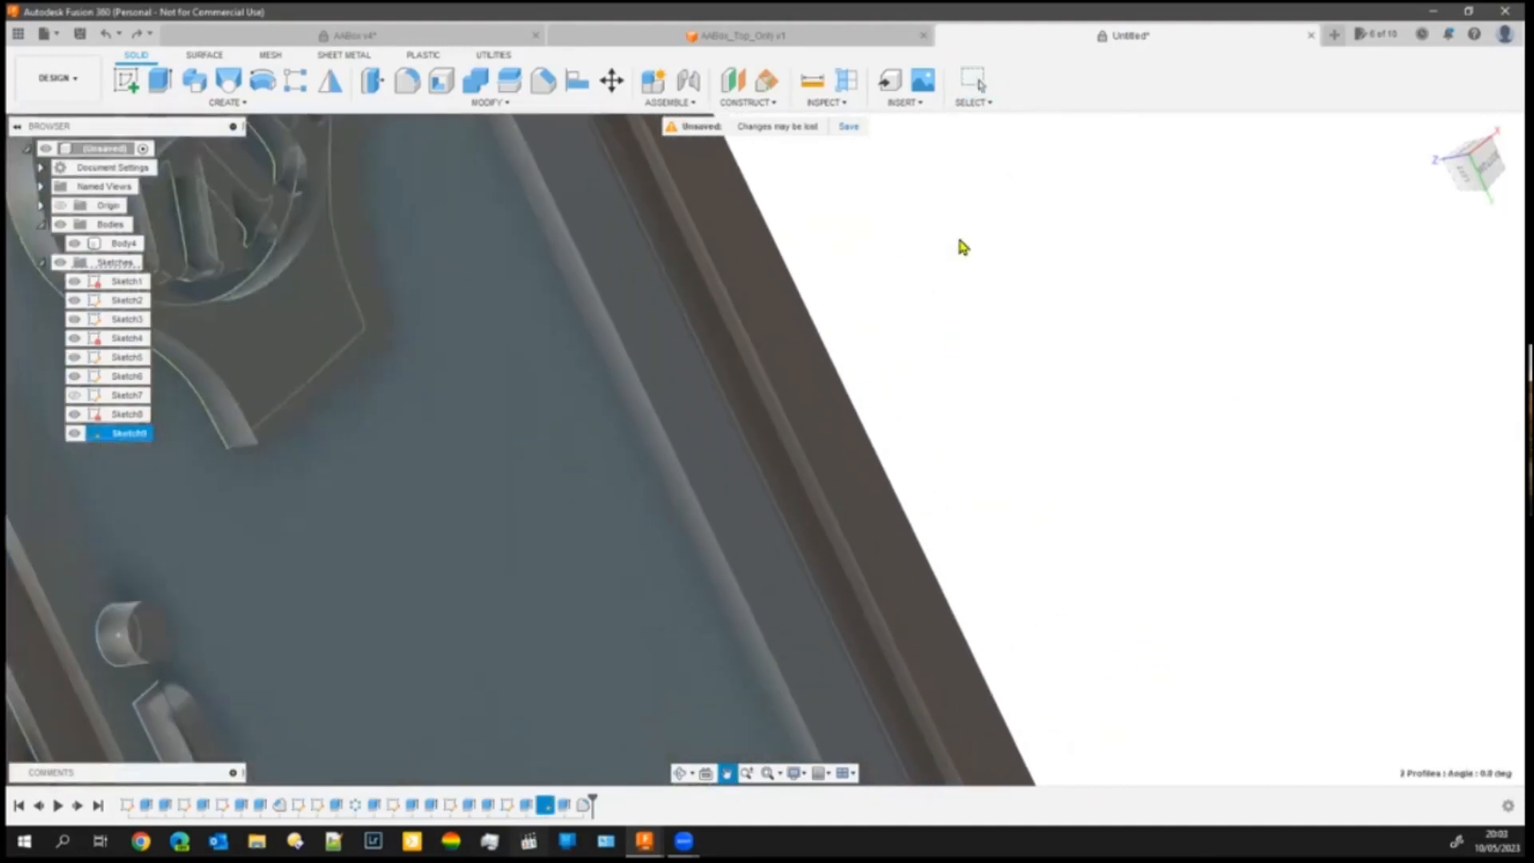
middle_click_drag(1017, 408, 1065, 586)
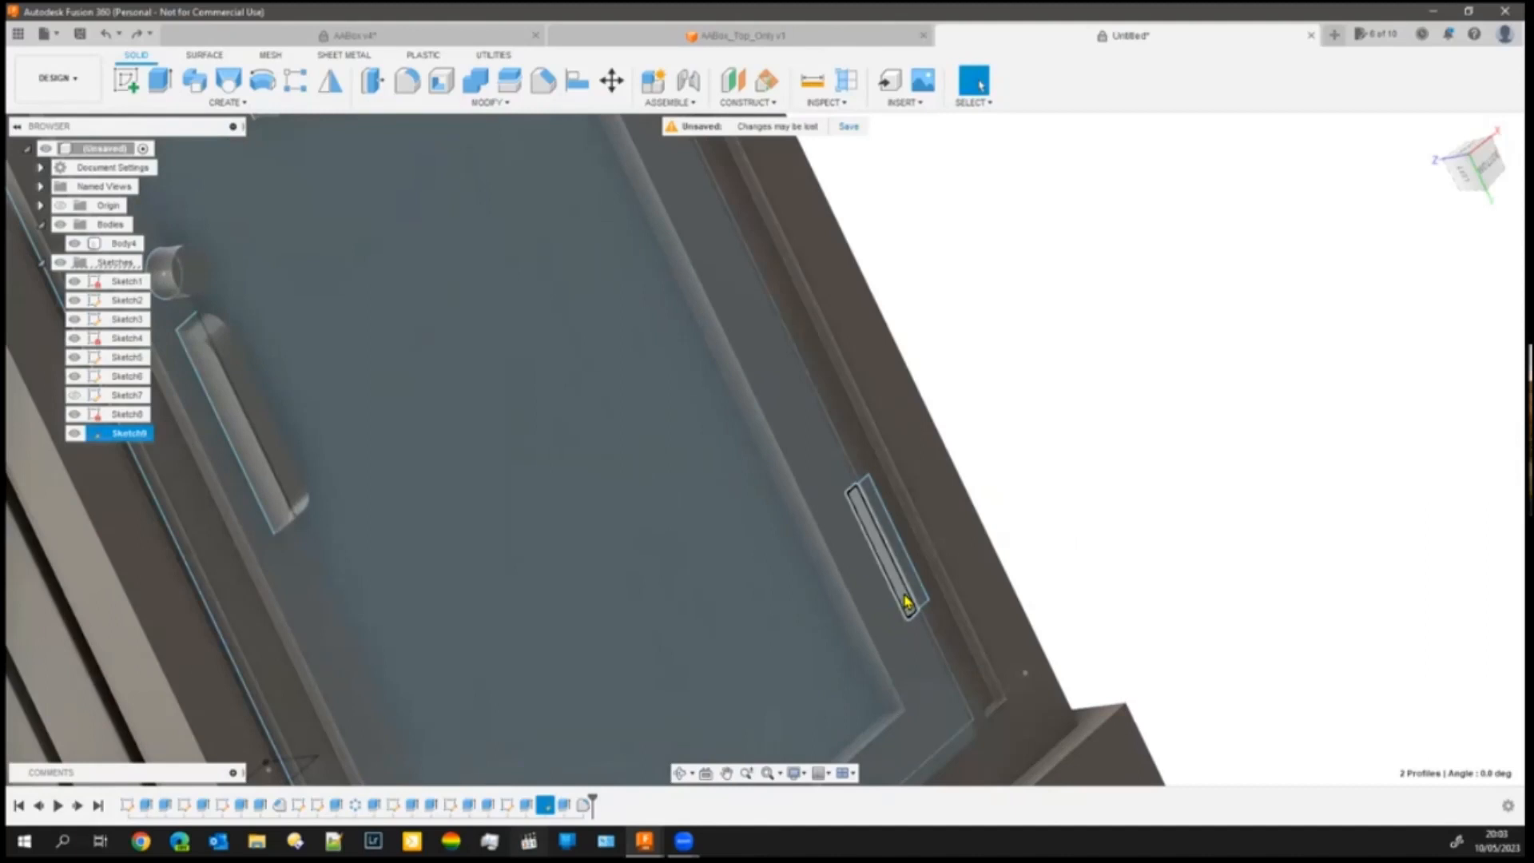
left_click(913, 592, "ctrl")
left_click(915, 595, "ctrl")
left_click(160, 80)
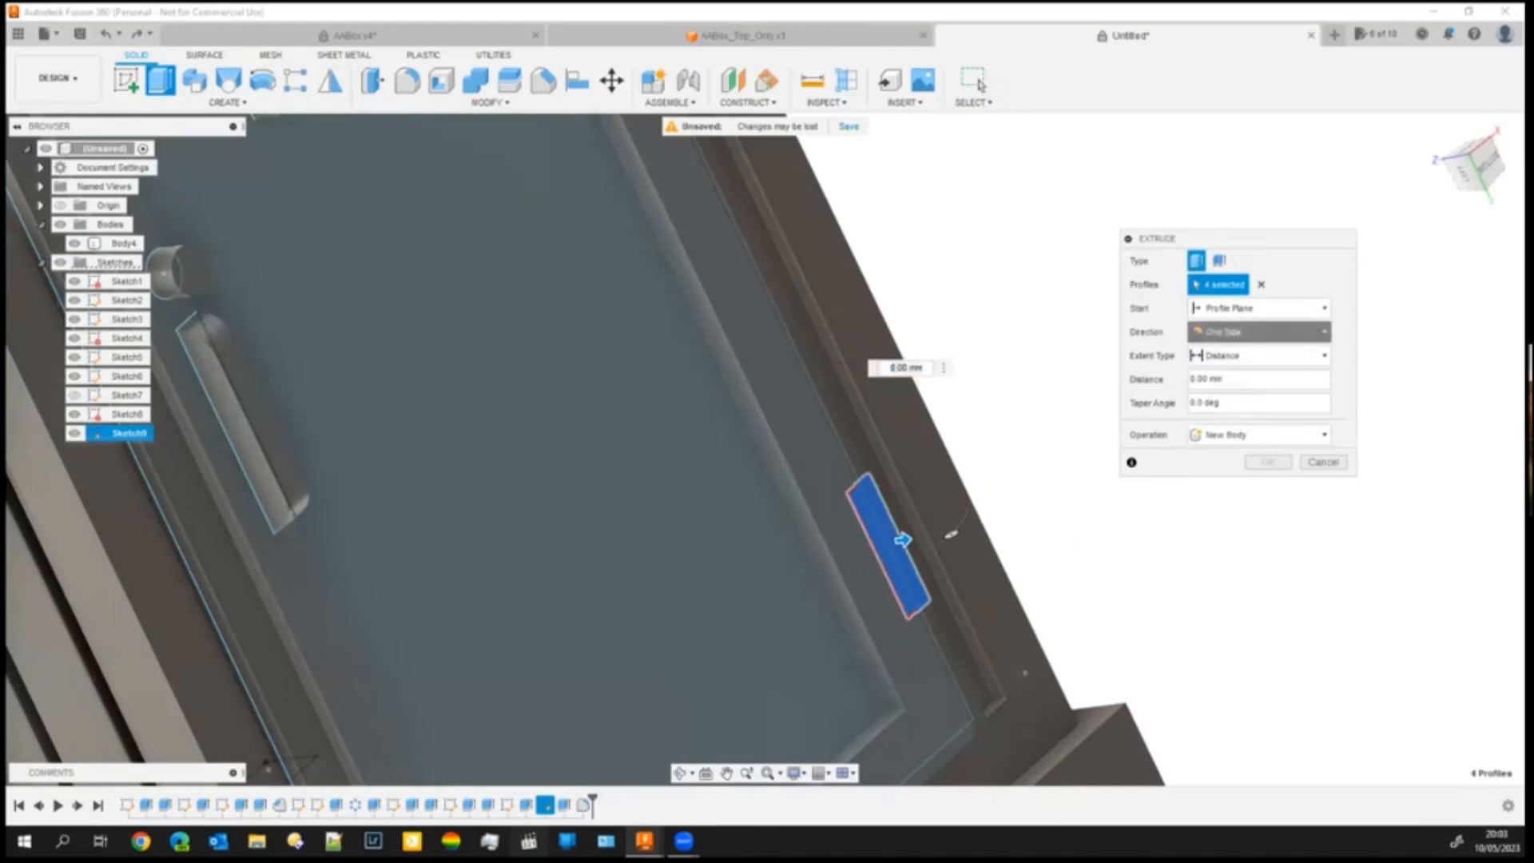
left_click(1258, 332)
left_click(1223, 385)
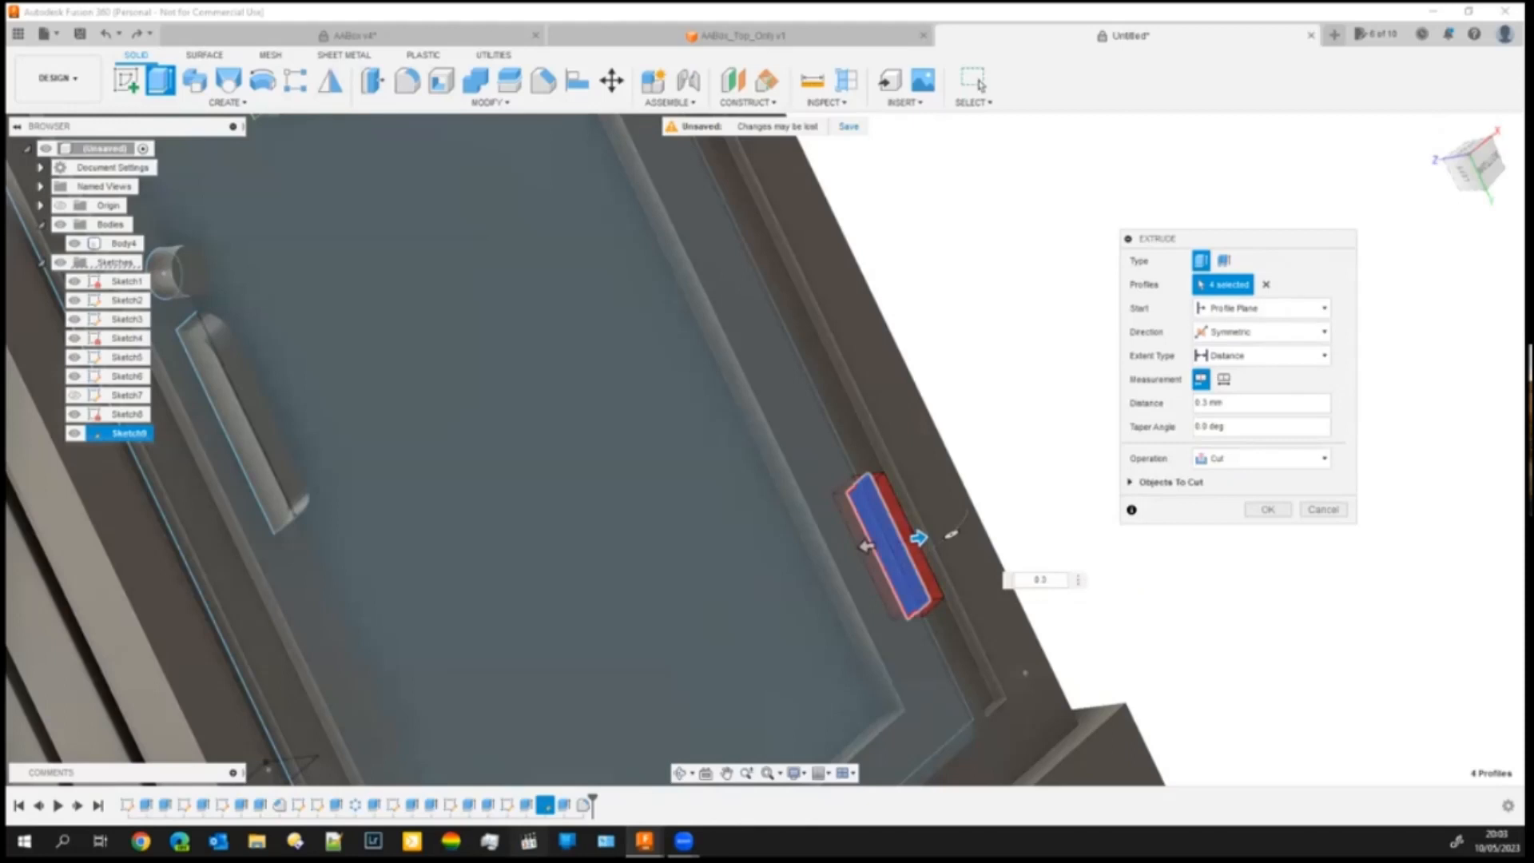
left_click(1262, 458)
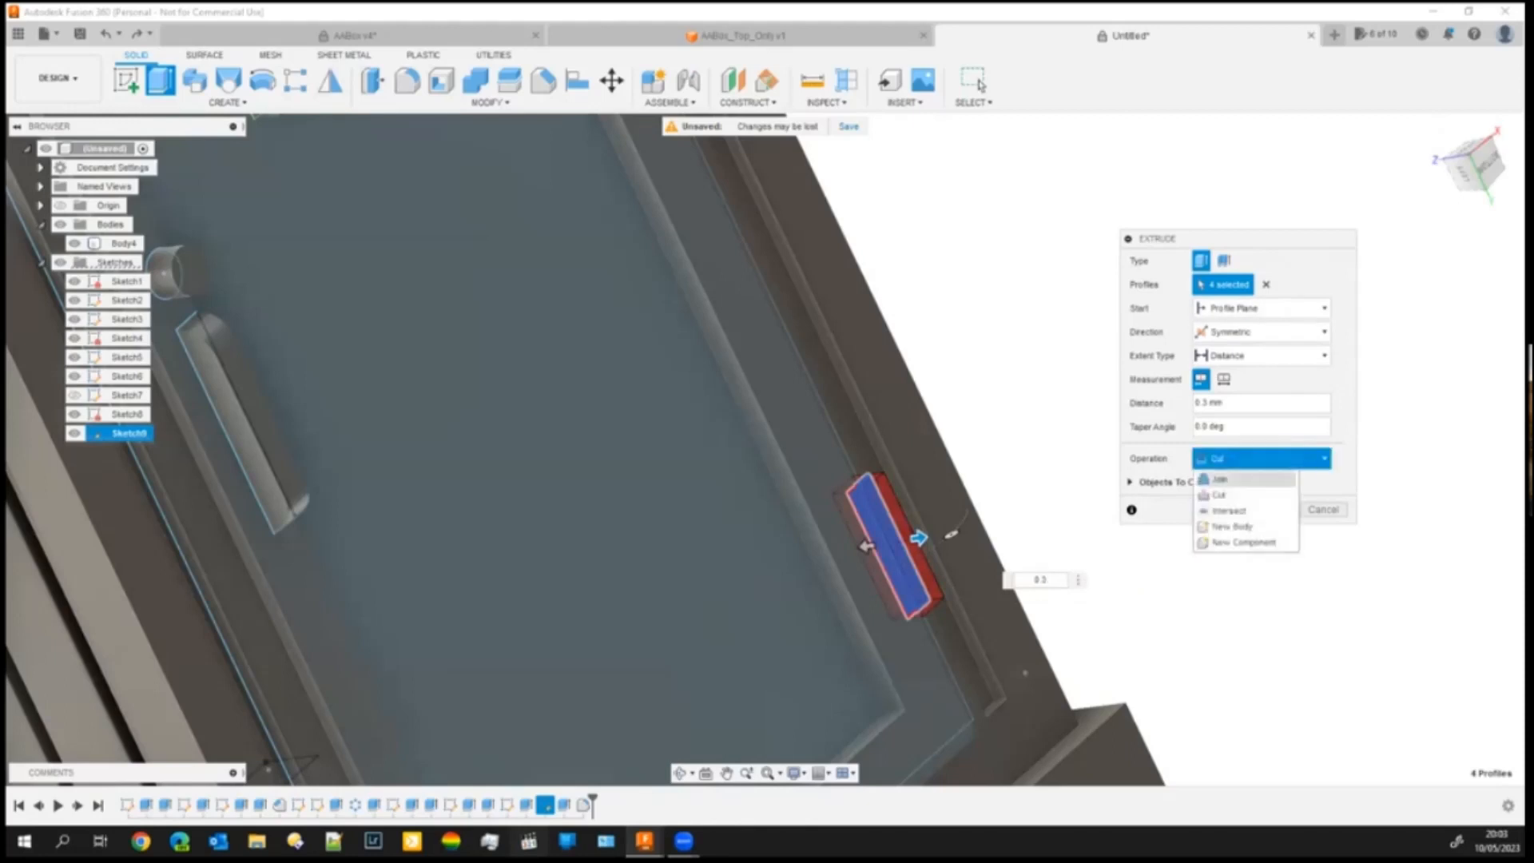
left_click(1219, 472)
left_click(1268, 486)
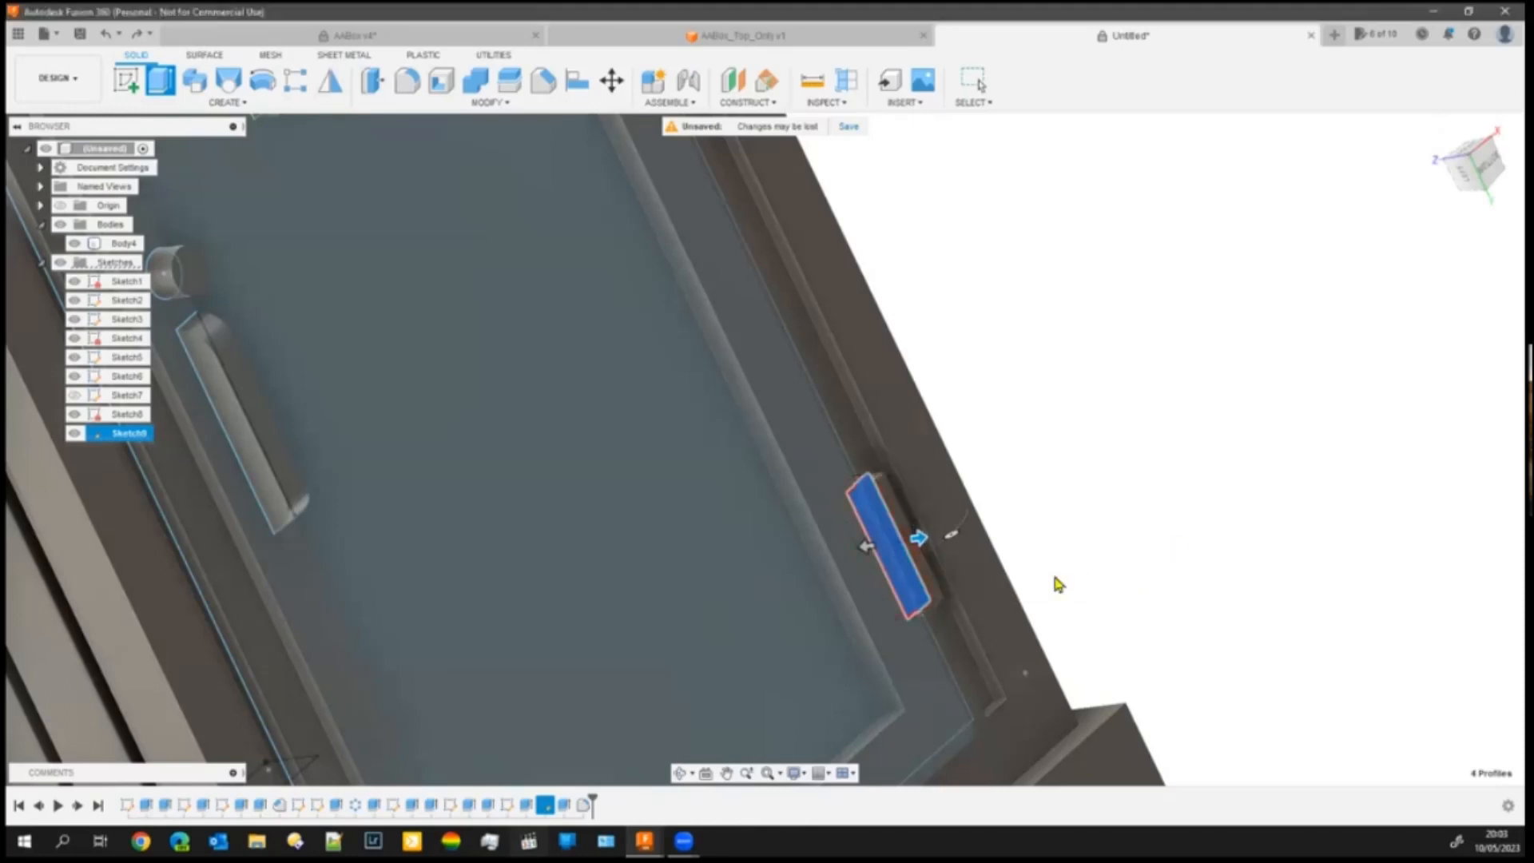
- Fillet the two long outer edges of the lower hinge with a radius of 0.2 mm
left_click(908, 574)
left_click(921, 554, "ctrl")
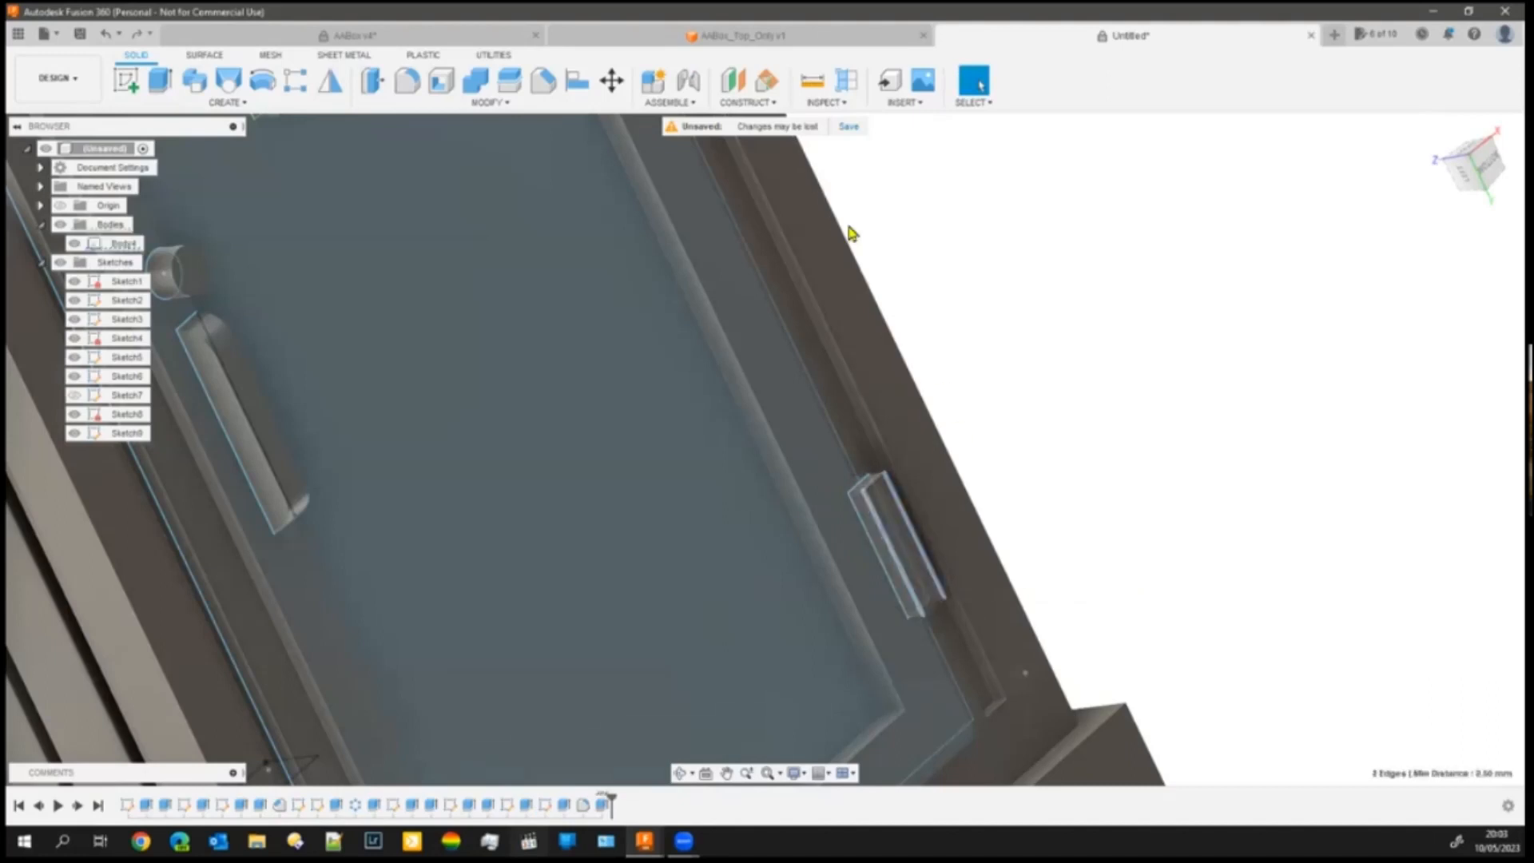
left_click(409, 85)
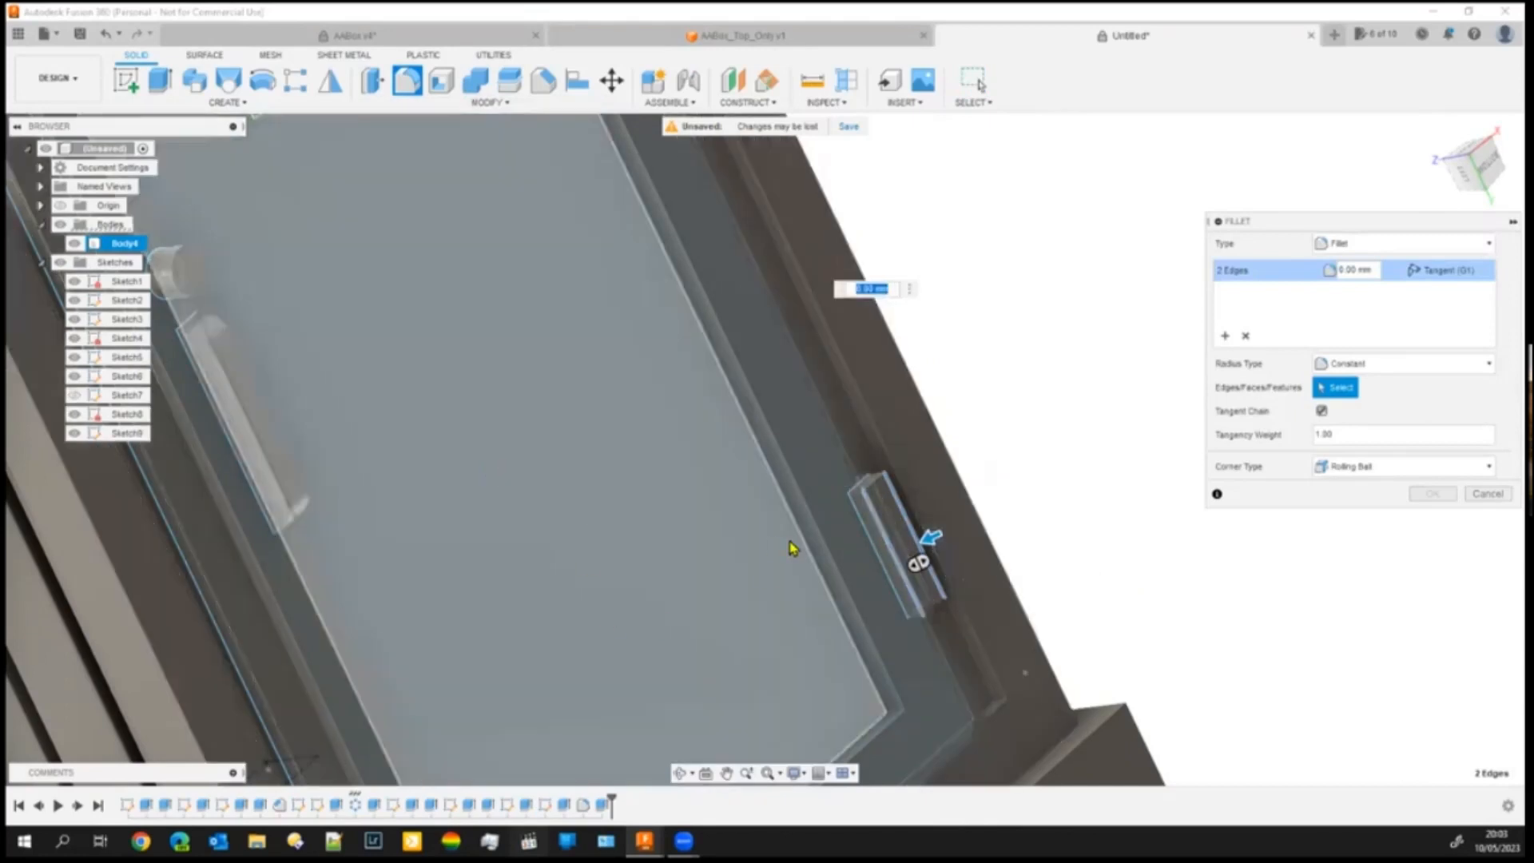
type("0.2")
key("Return")
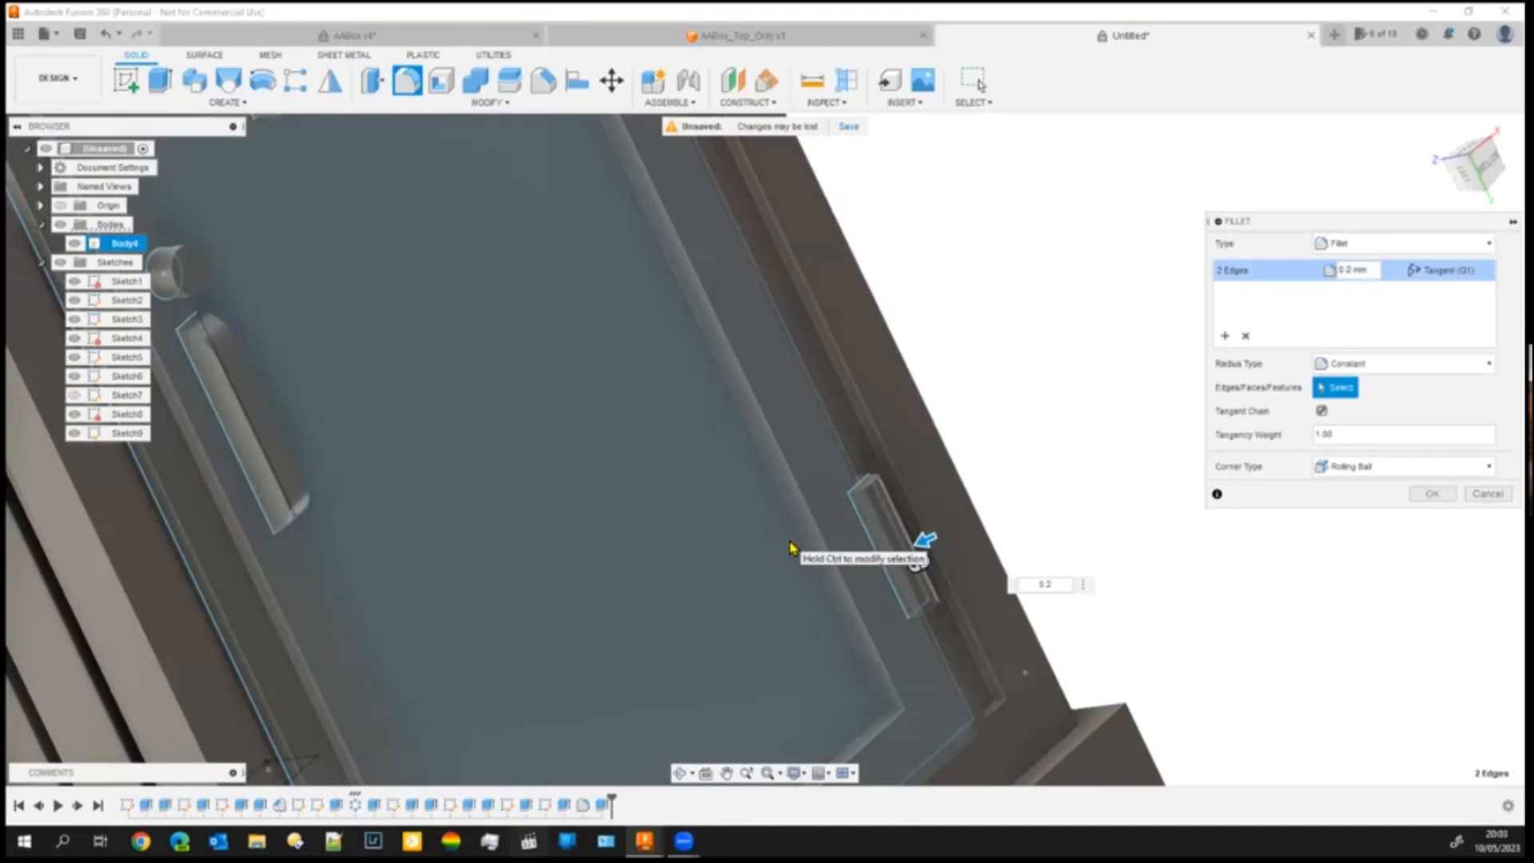
key("Return")
- Fillet the two long outer edges of the upper hinge with a radius of 0.2 mm and hide all sketches
middle_click_drag(1097, 415, 999, 399)
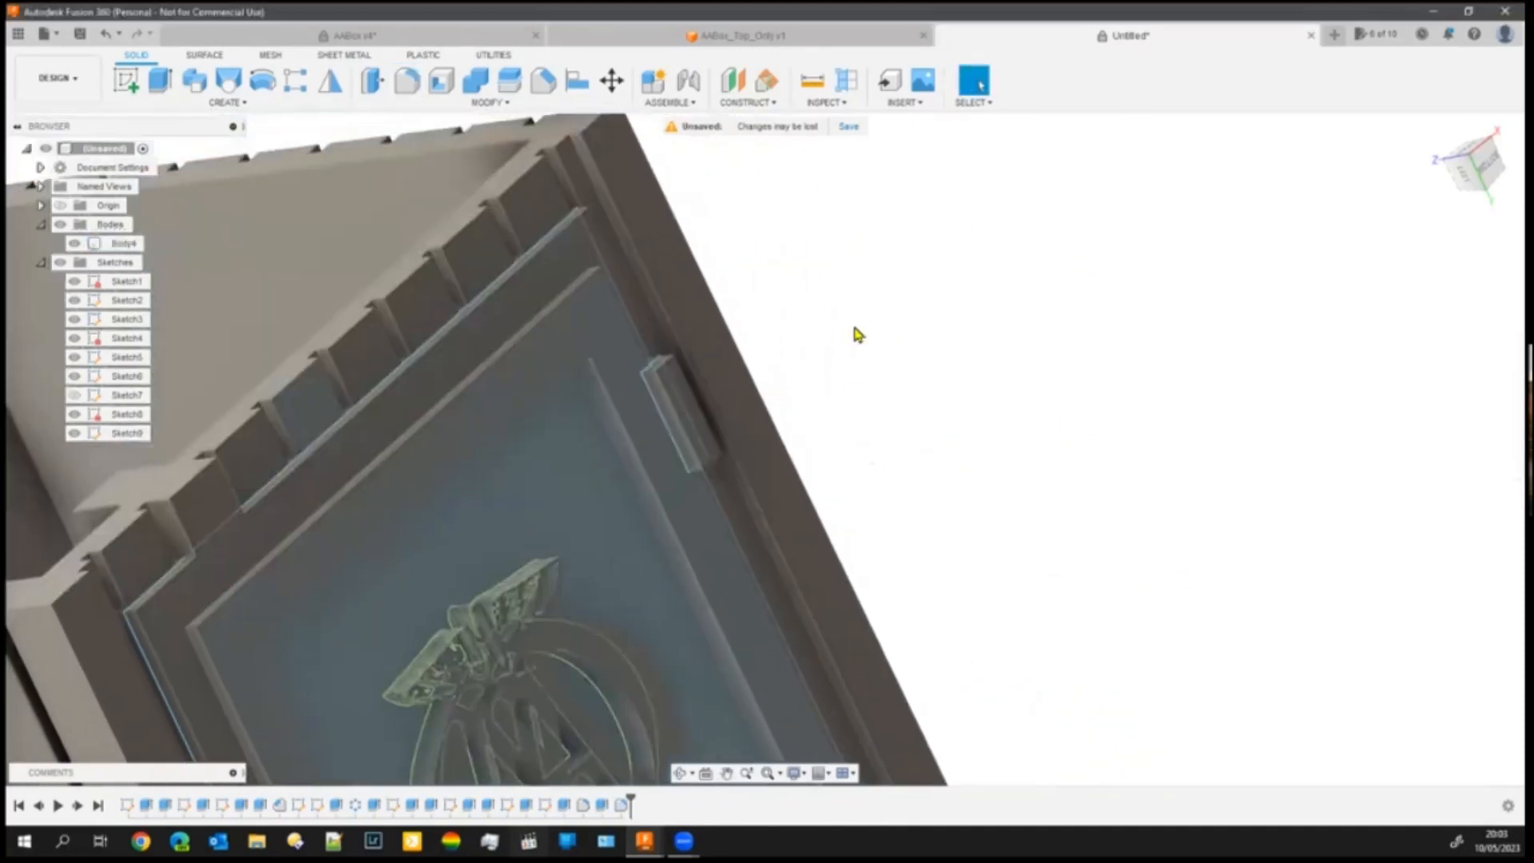
left_click(695, 412)
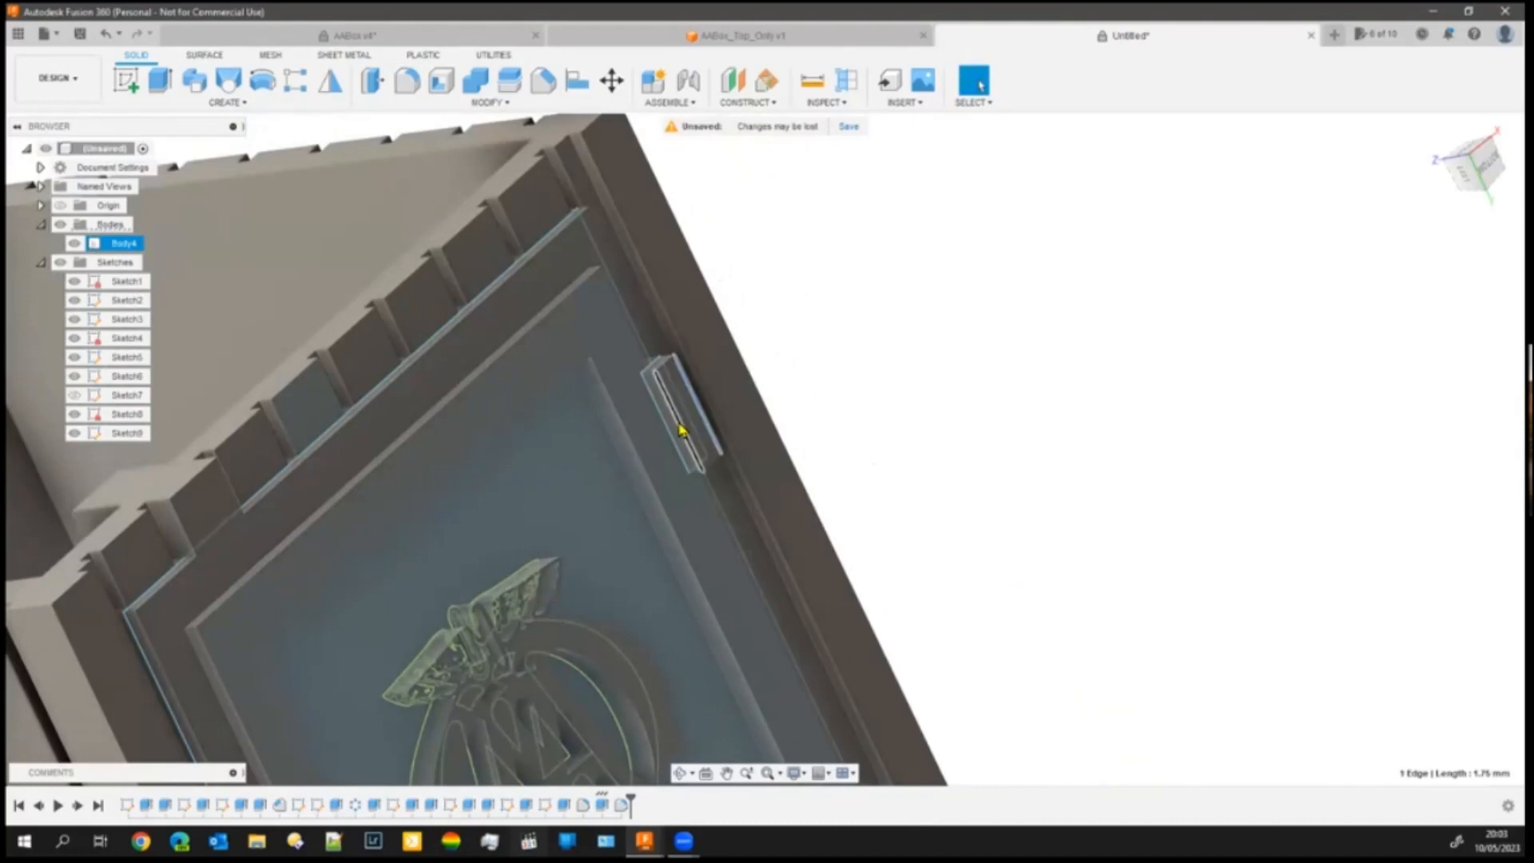
left_click(408, 82)
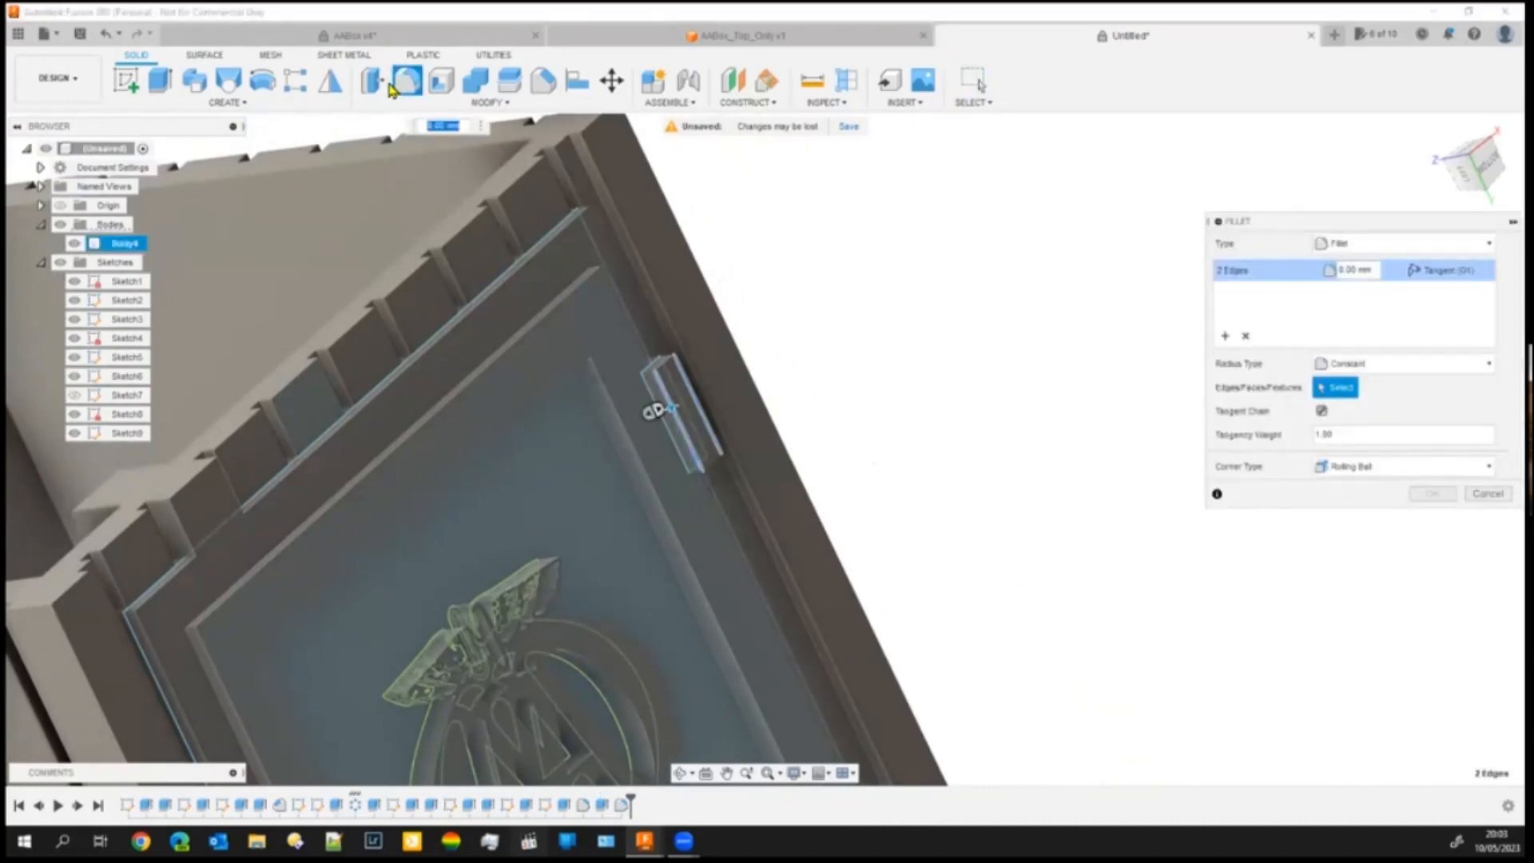
type("0.2")
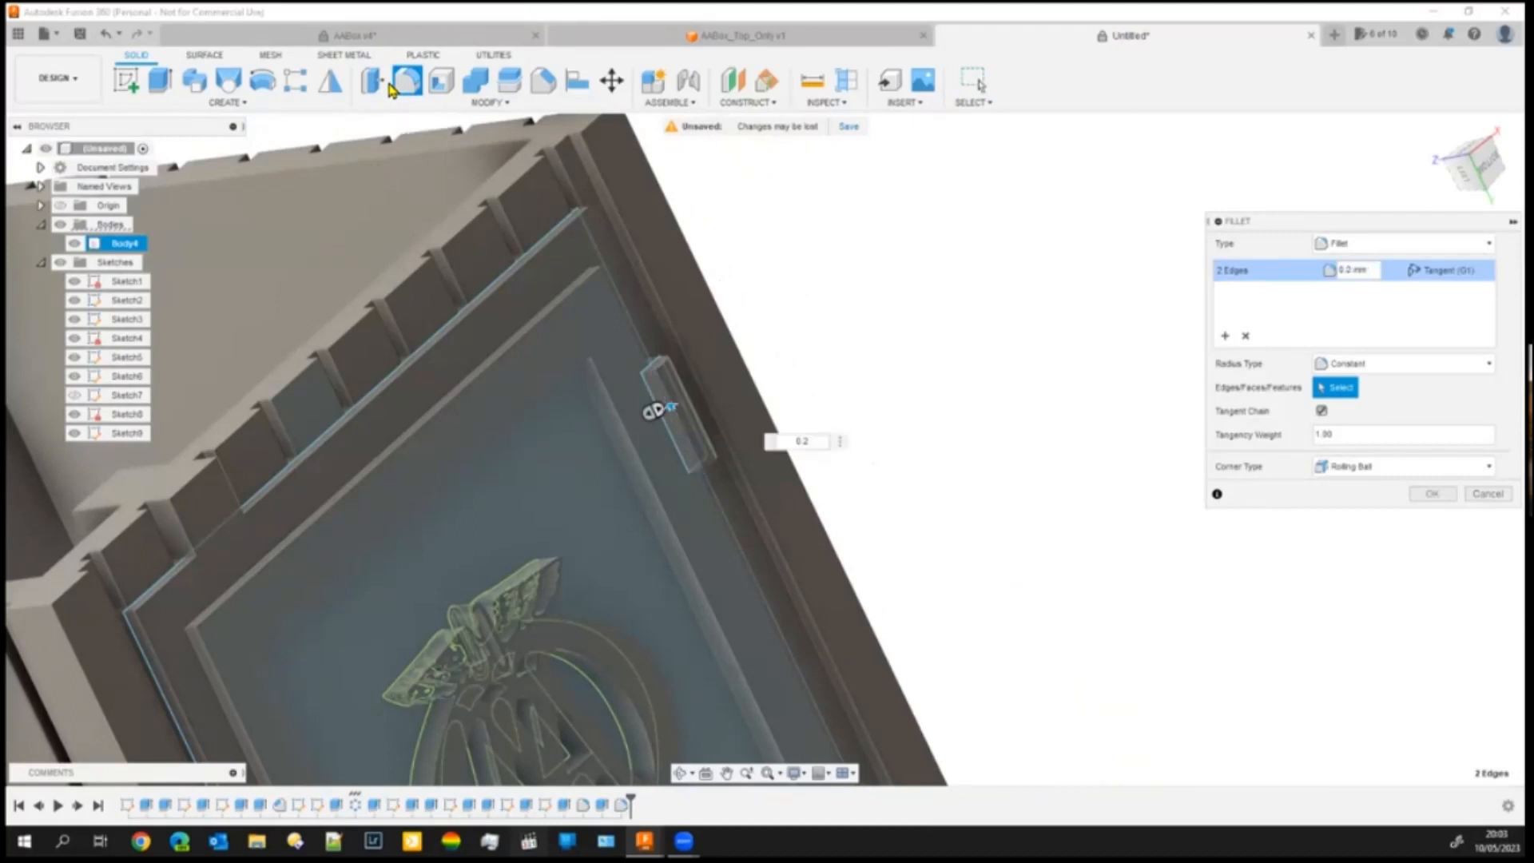
key("Return")
scroll(890, 390, "up", 1)
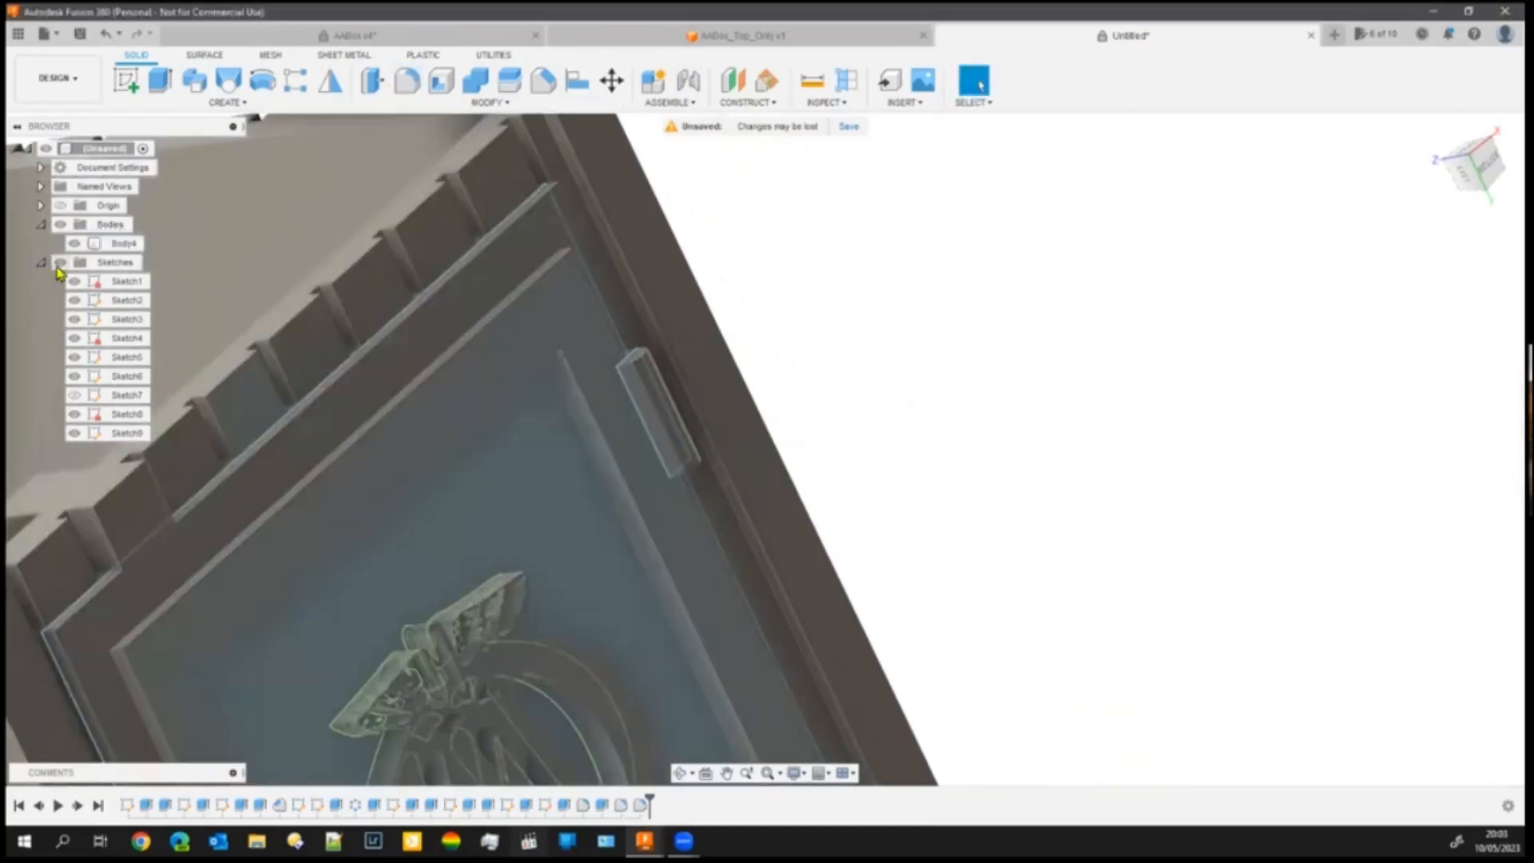
left_click(58, 266)
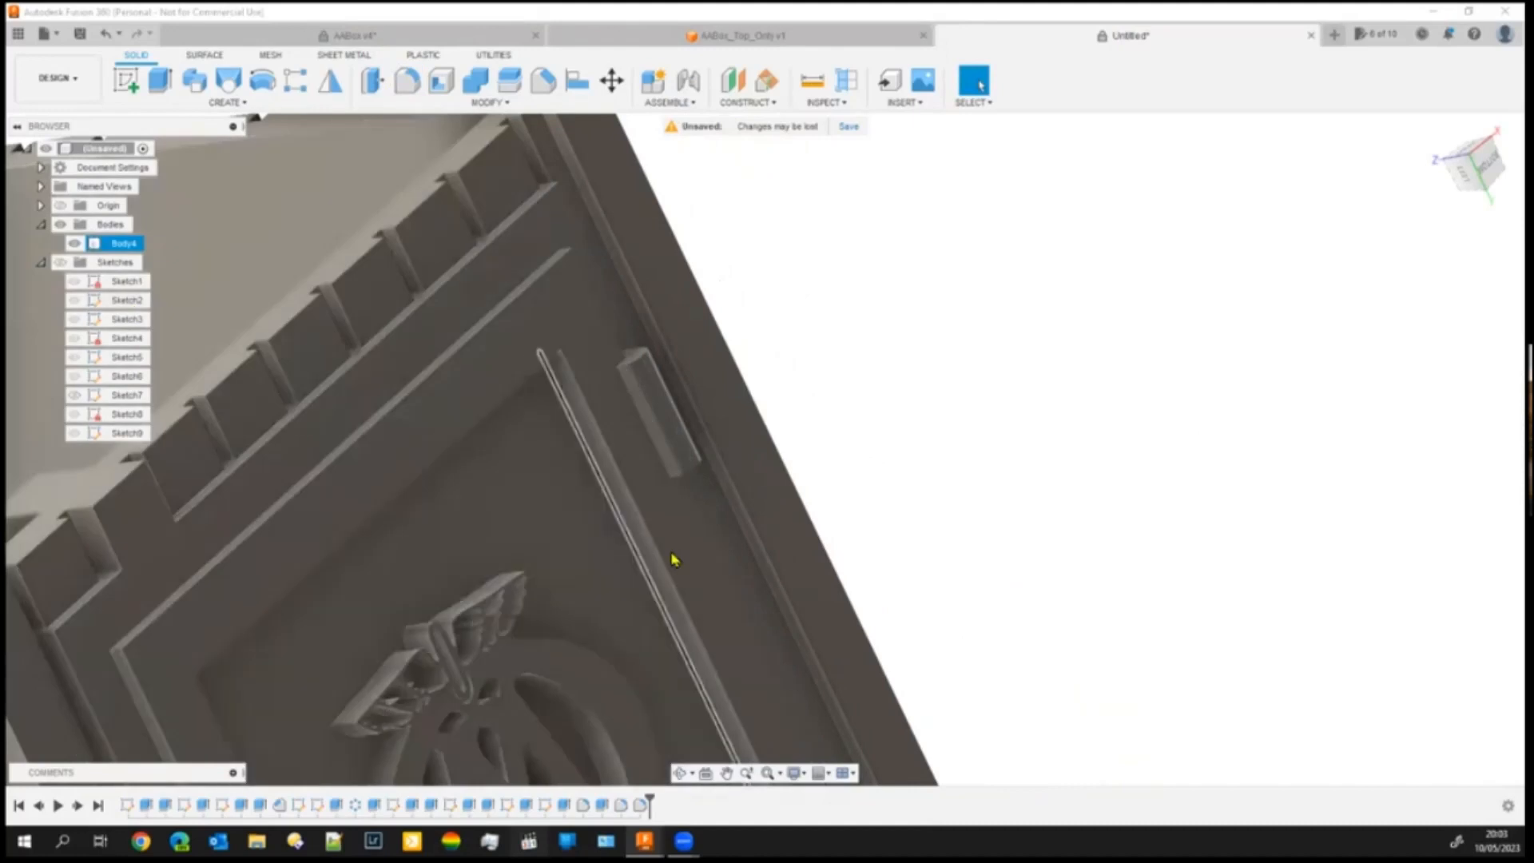
- Inspect the box's grooved wall, door front and open upper rim
scroll(644, 594, "down", 4)
scroll(628, 598, "down", 3)
middle_click_drag(469, 589, 419, 341)
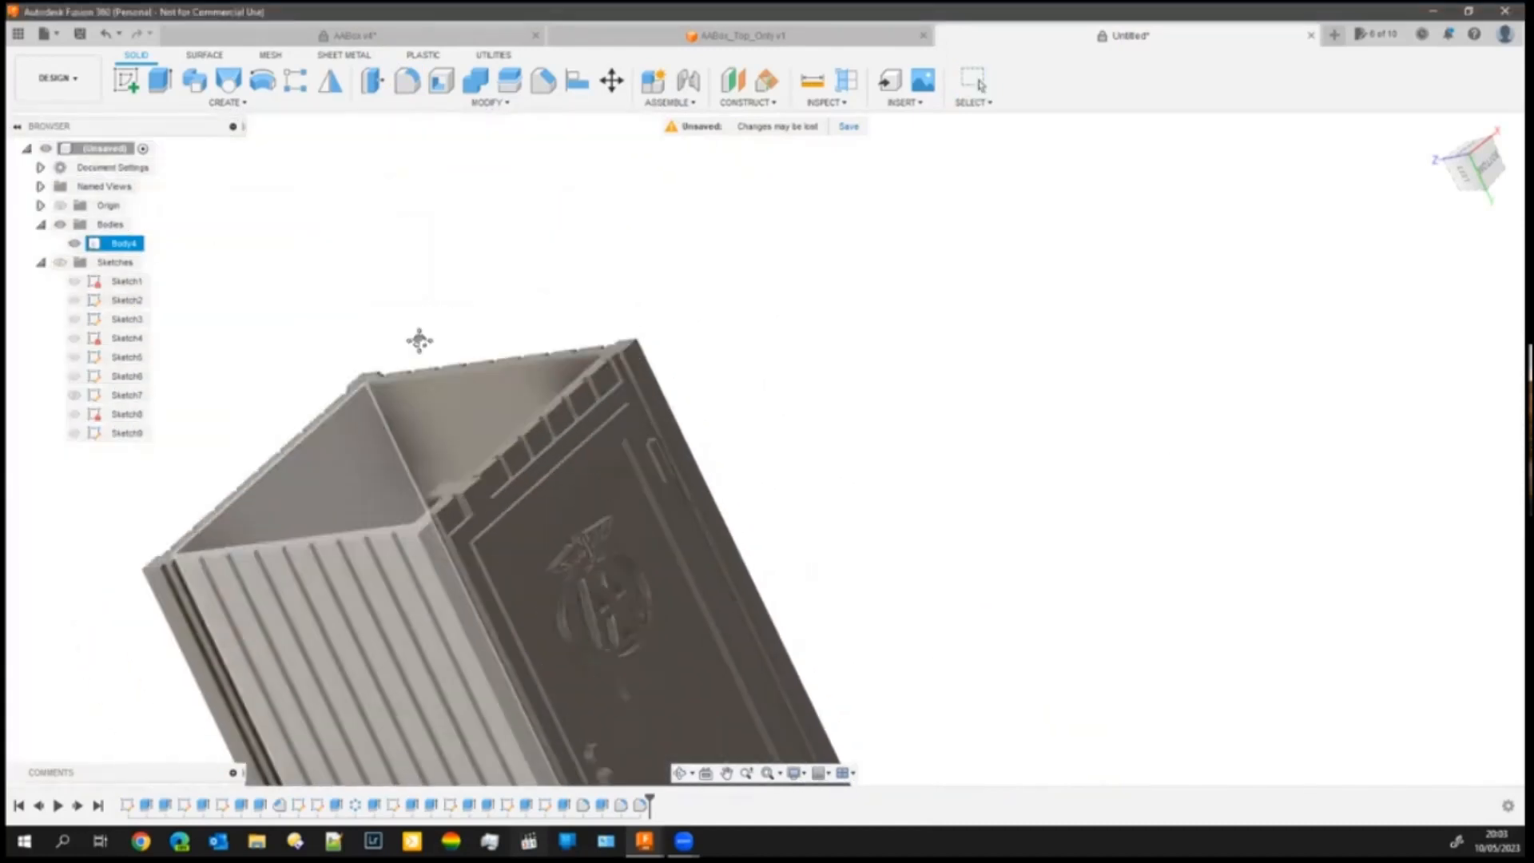
middle_click_drag(437, 778, 503, 568)
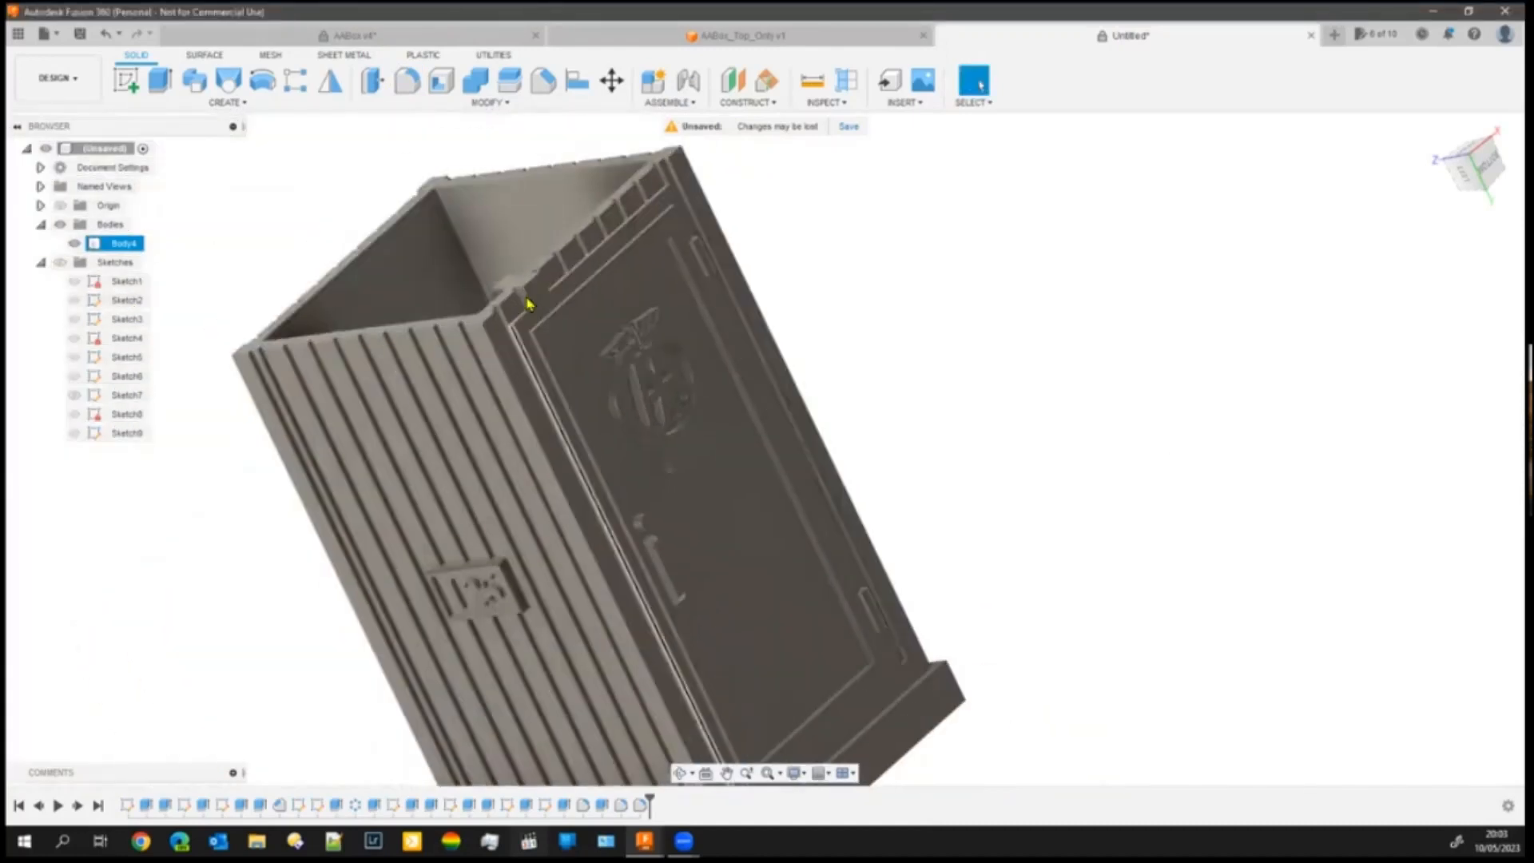
scroll(530, 310, "up", 5)
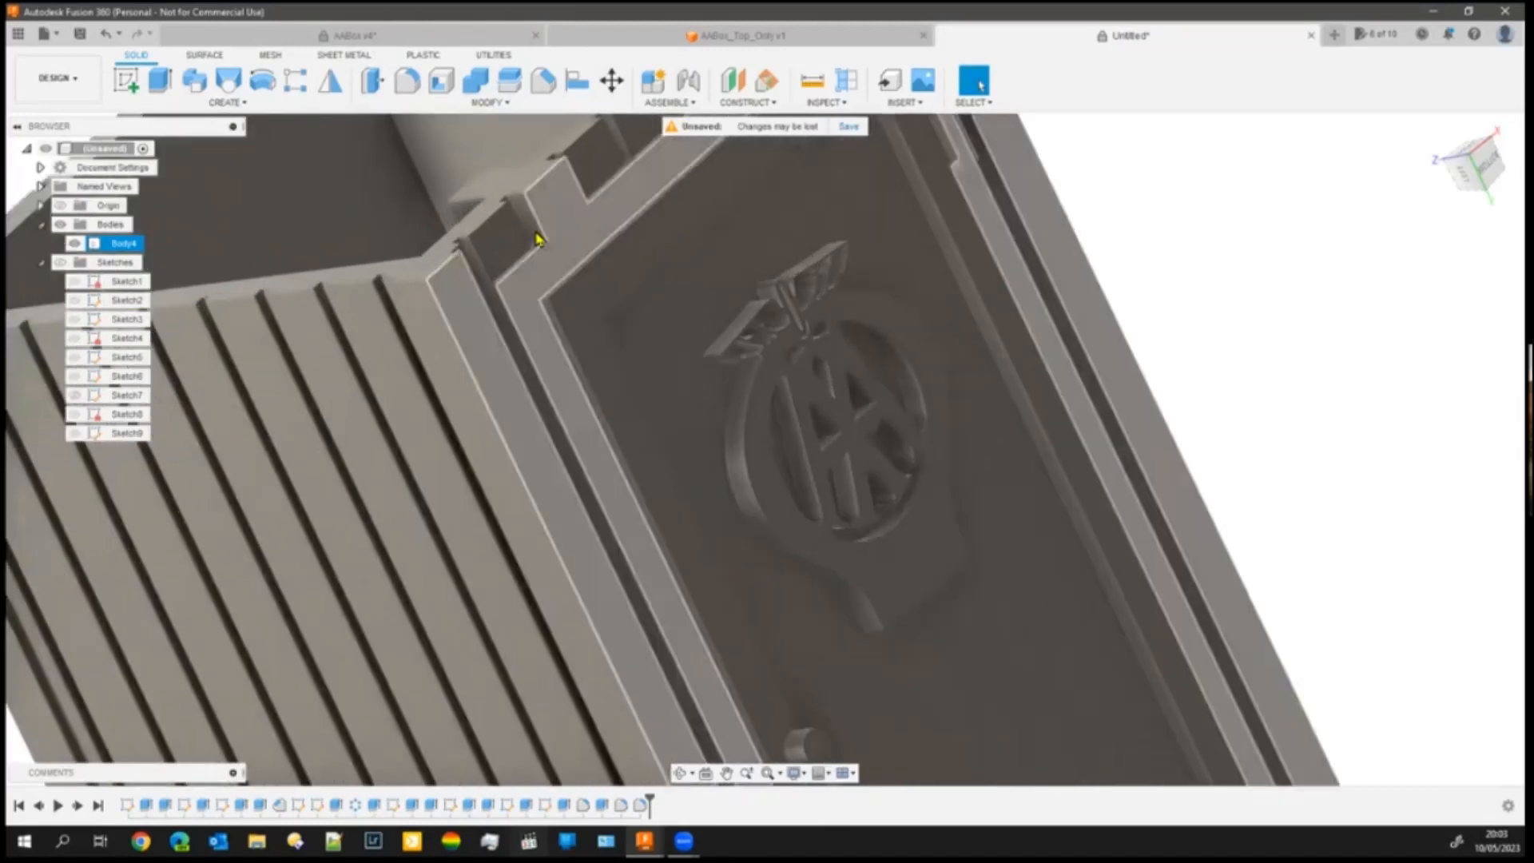
scroll(434, 565, "down", 10)
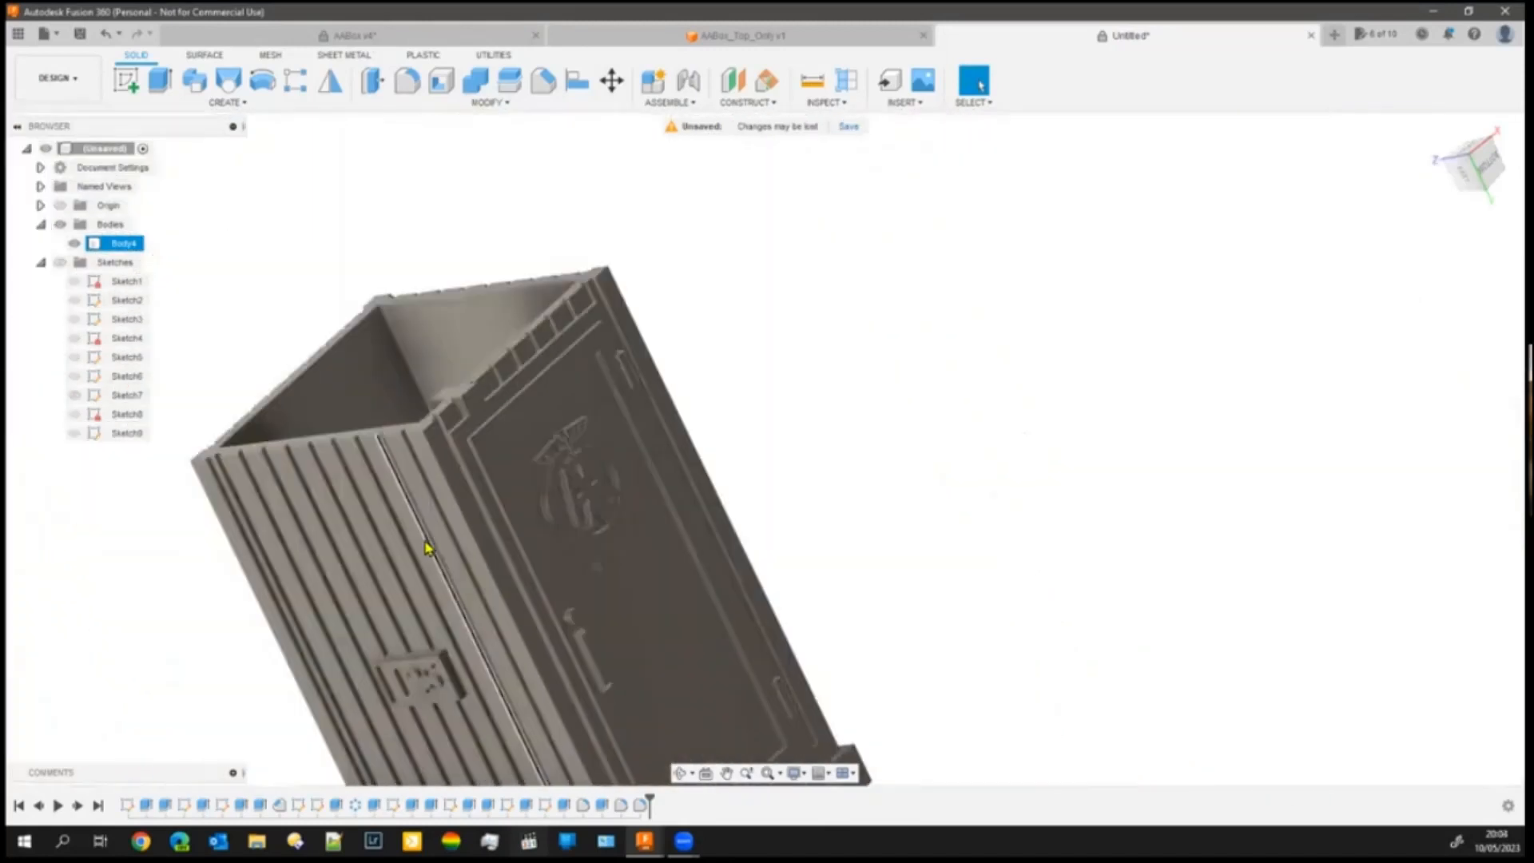
middle_click_drag(425, 542, 470, 470)
- Cut away the thick slab inside one wall of the box by extruding its inner face about 1.9 mm inward
middle_click_drag(774, 645, 571, 478, "shift")
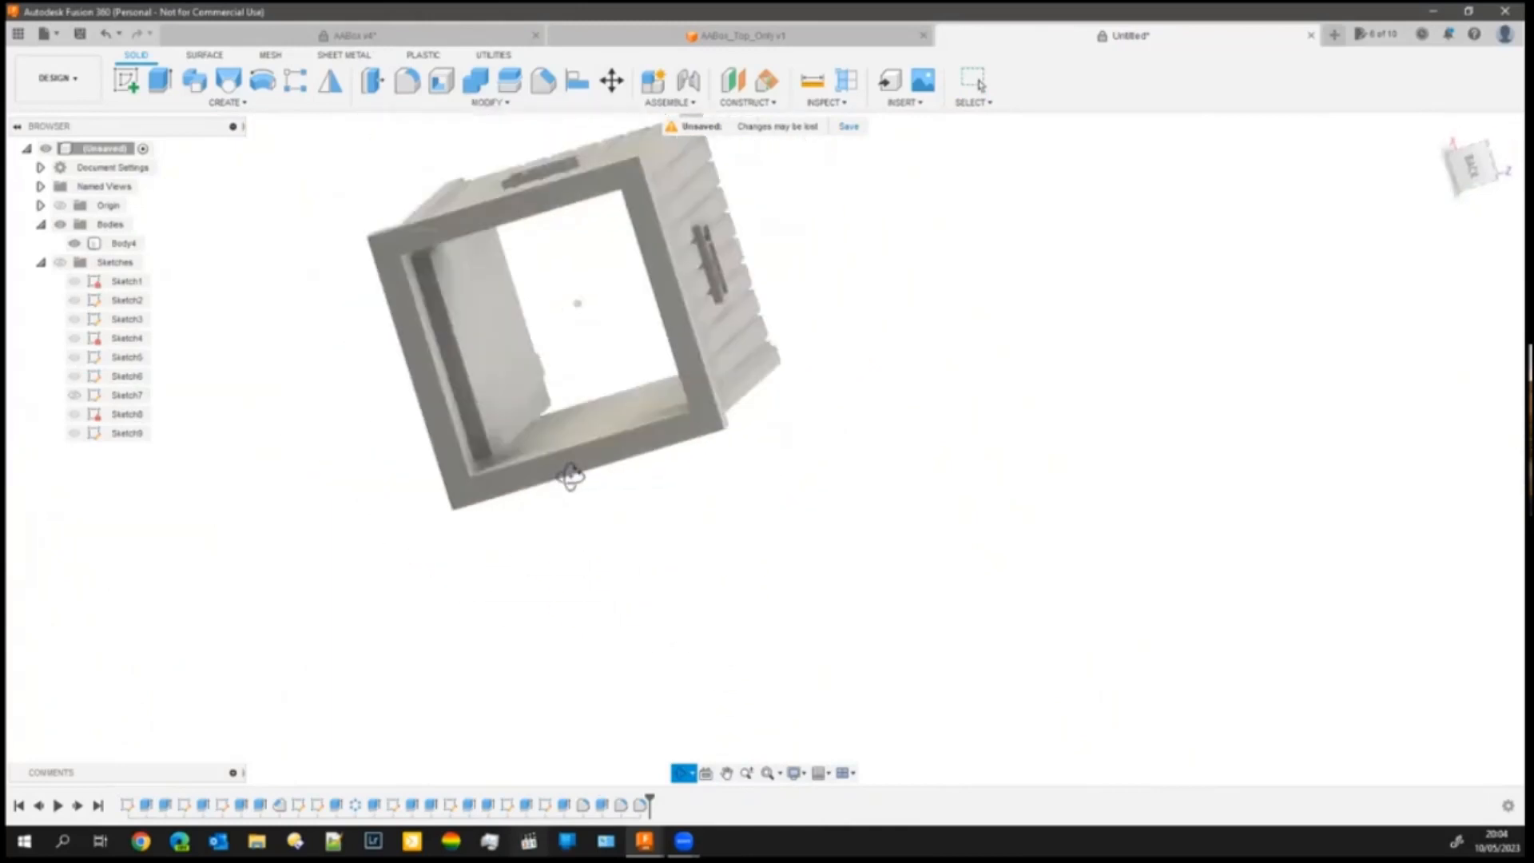
key("Escape")
scroll(482, 381, "up", 5)
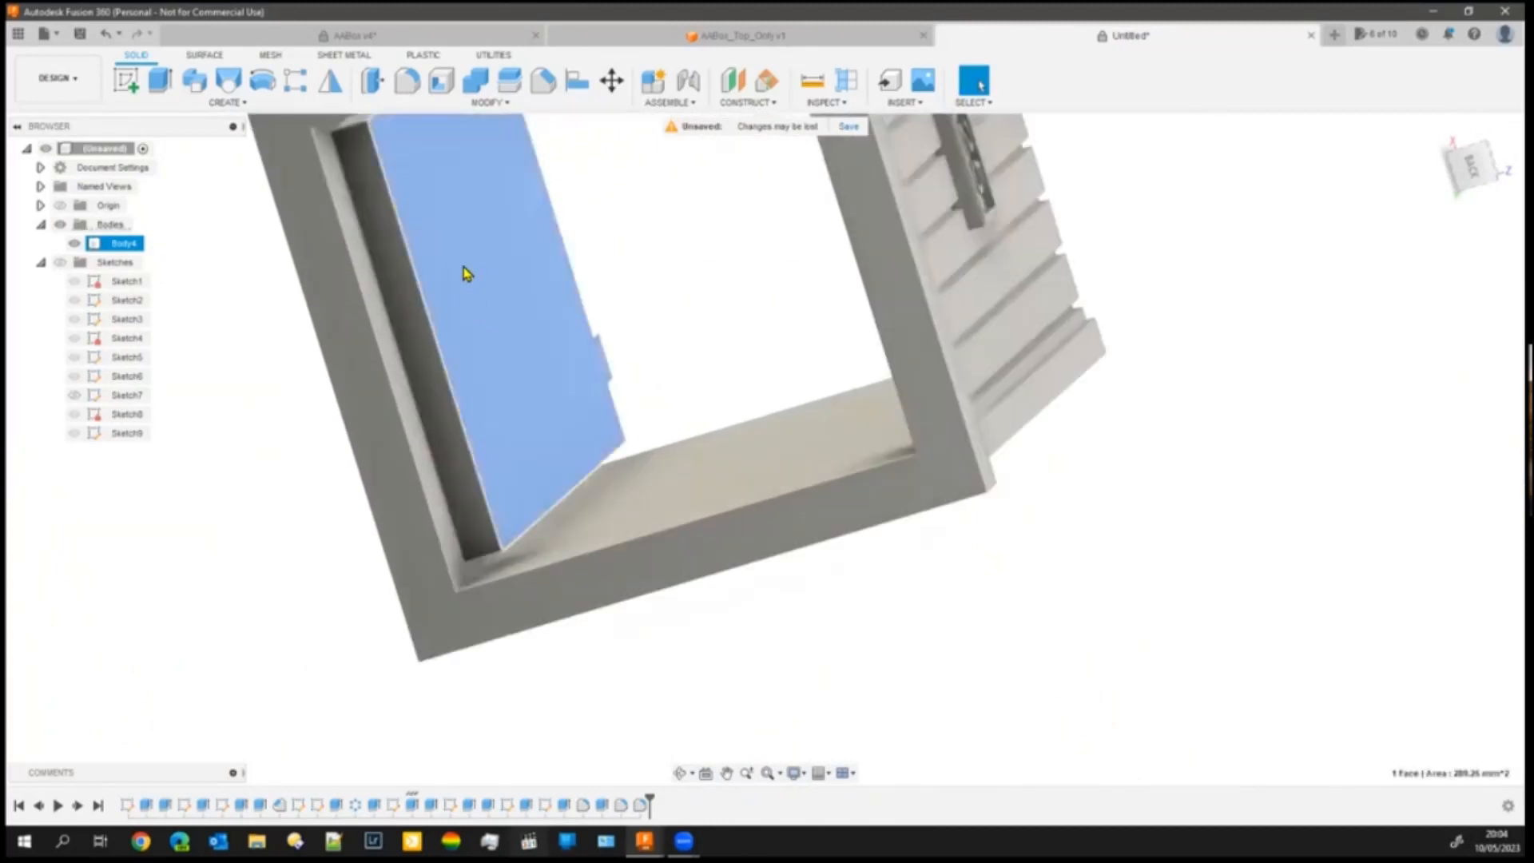
left_click(472, 302)
left_click(160, 82)
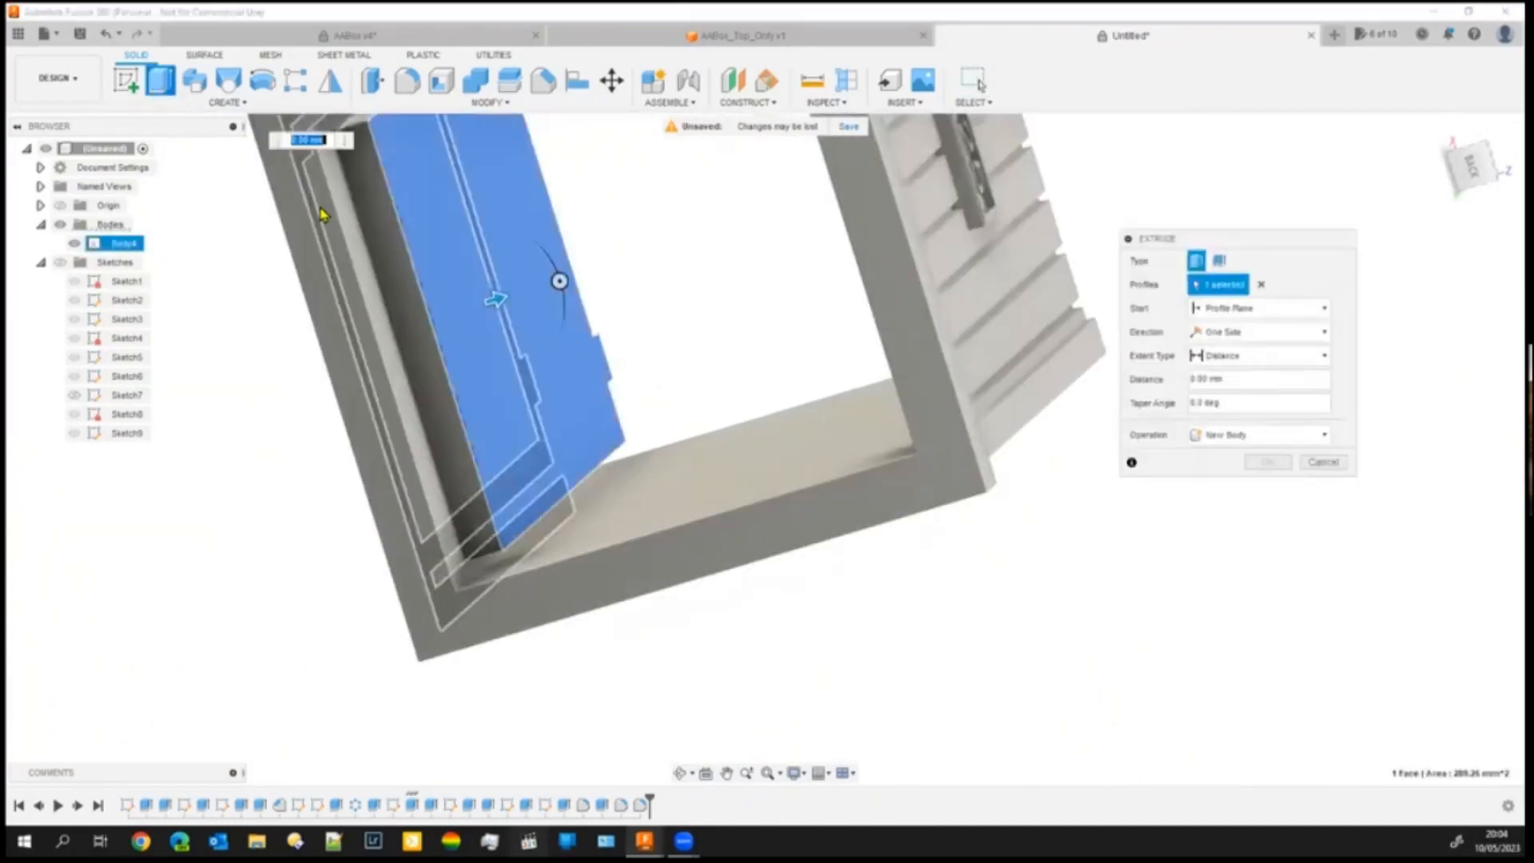
left_click(369, 290)
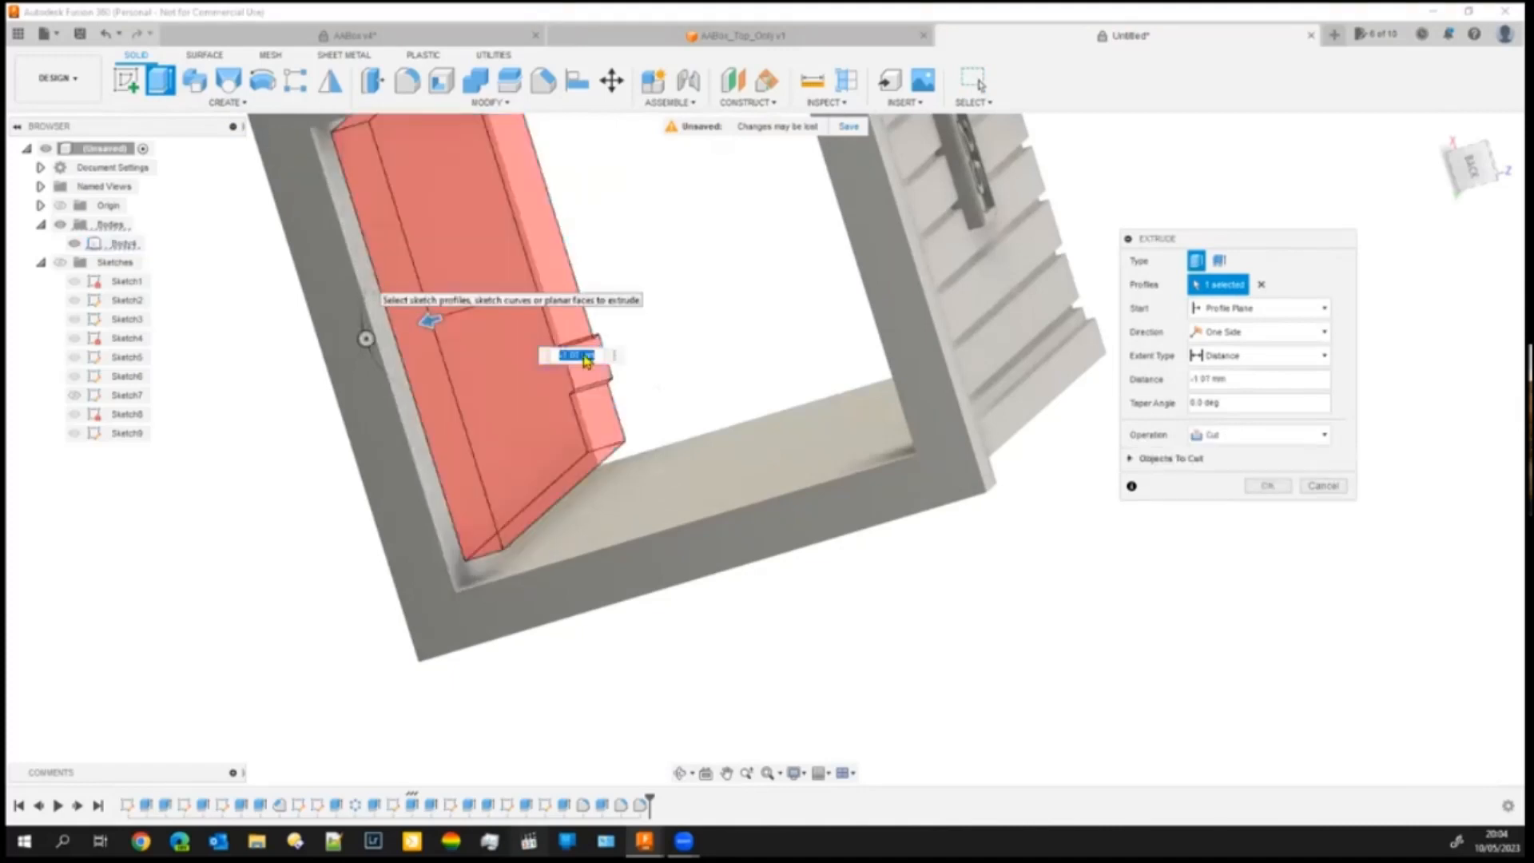
key("Return")
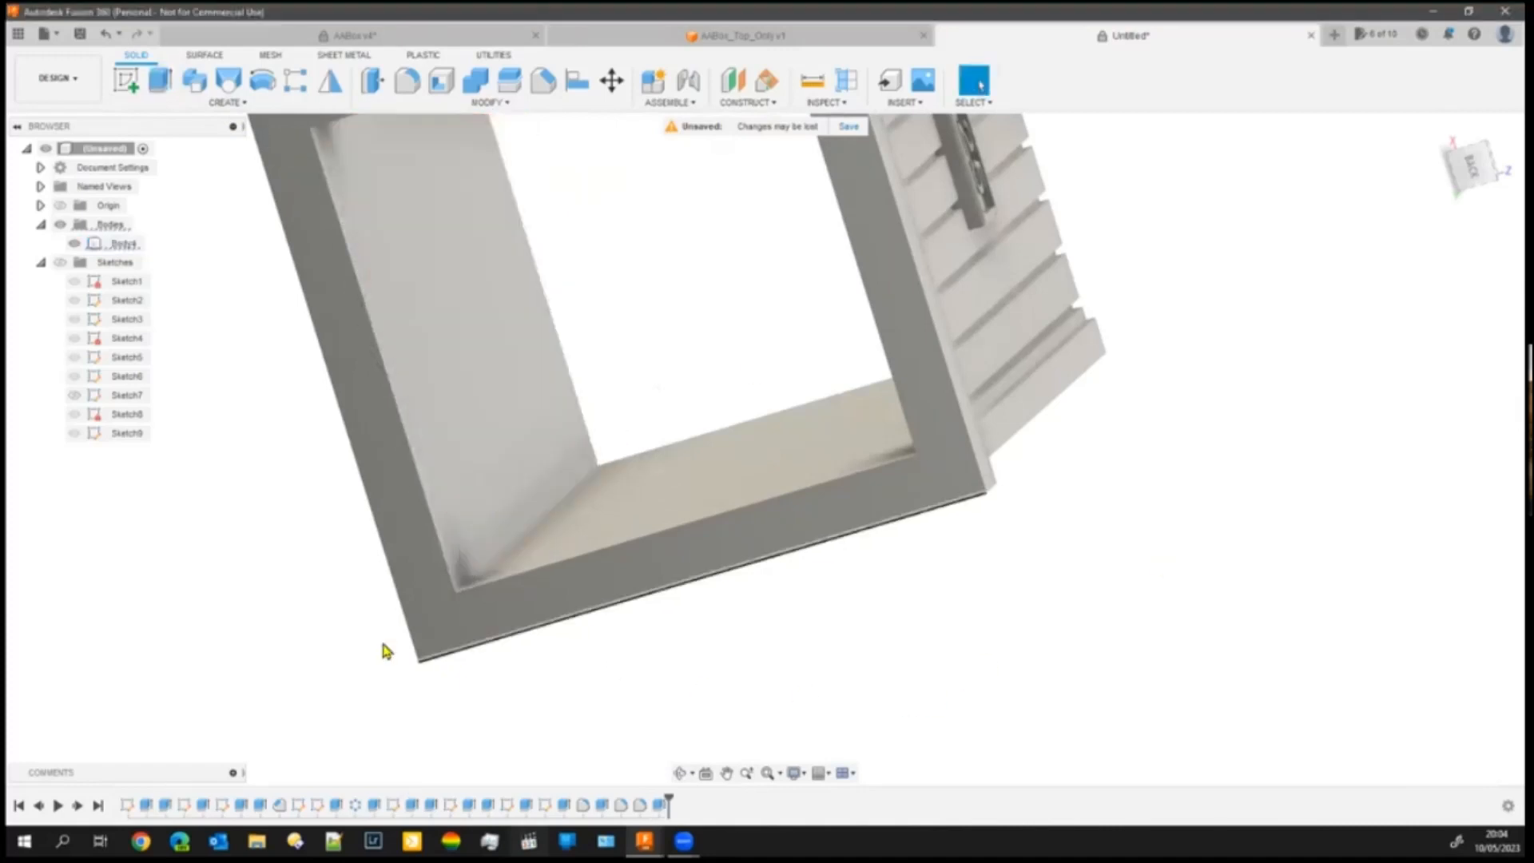
- Show the project files and try to insert the AABox_Top_Only design into the box design
middle_click_drag(287, 624, 313, 644, "shift")
middle_click_drag(1047, 565, 1231, 521, "shift")
middle_click_drag(1169, 291, 1046, 392)
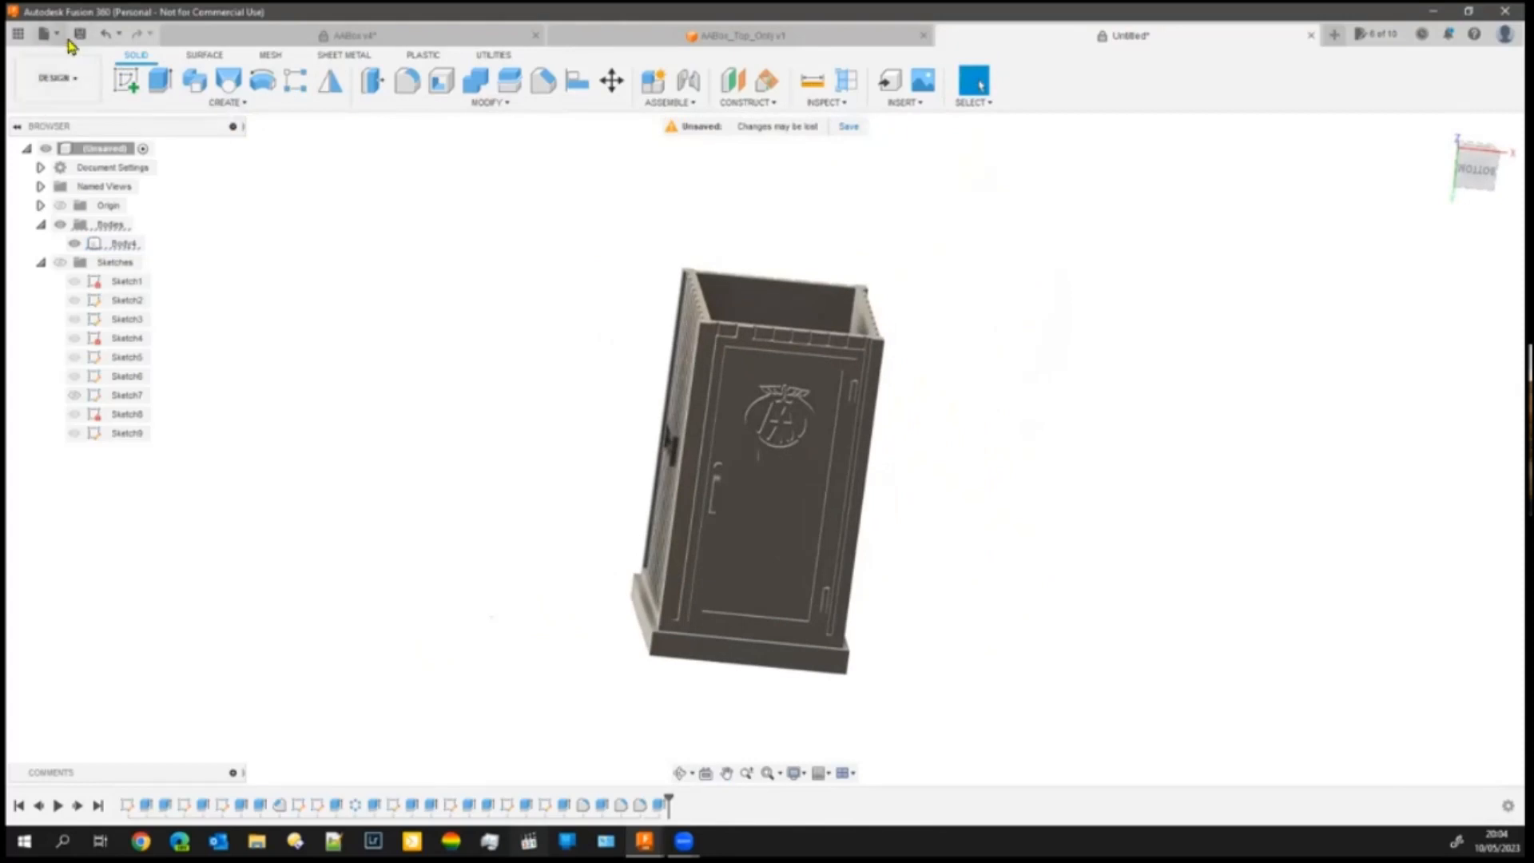
left_click(19, 35)
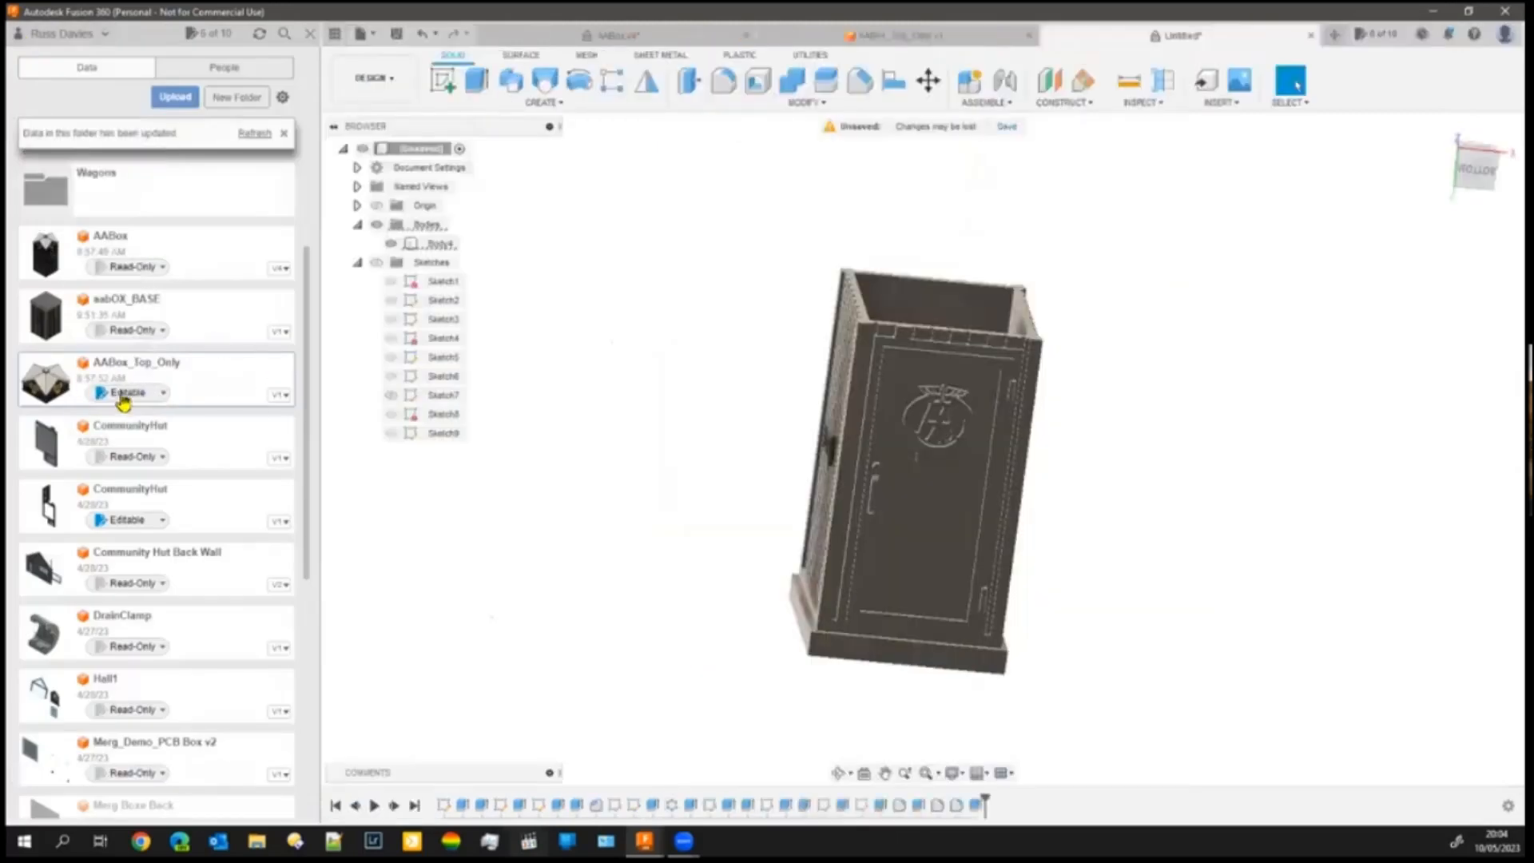
left_click_drag(124, 389, 613, 334)
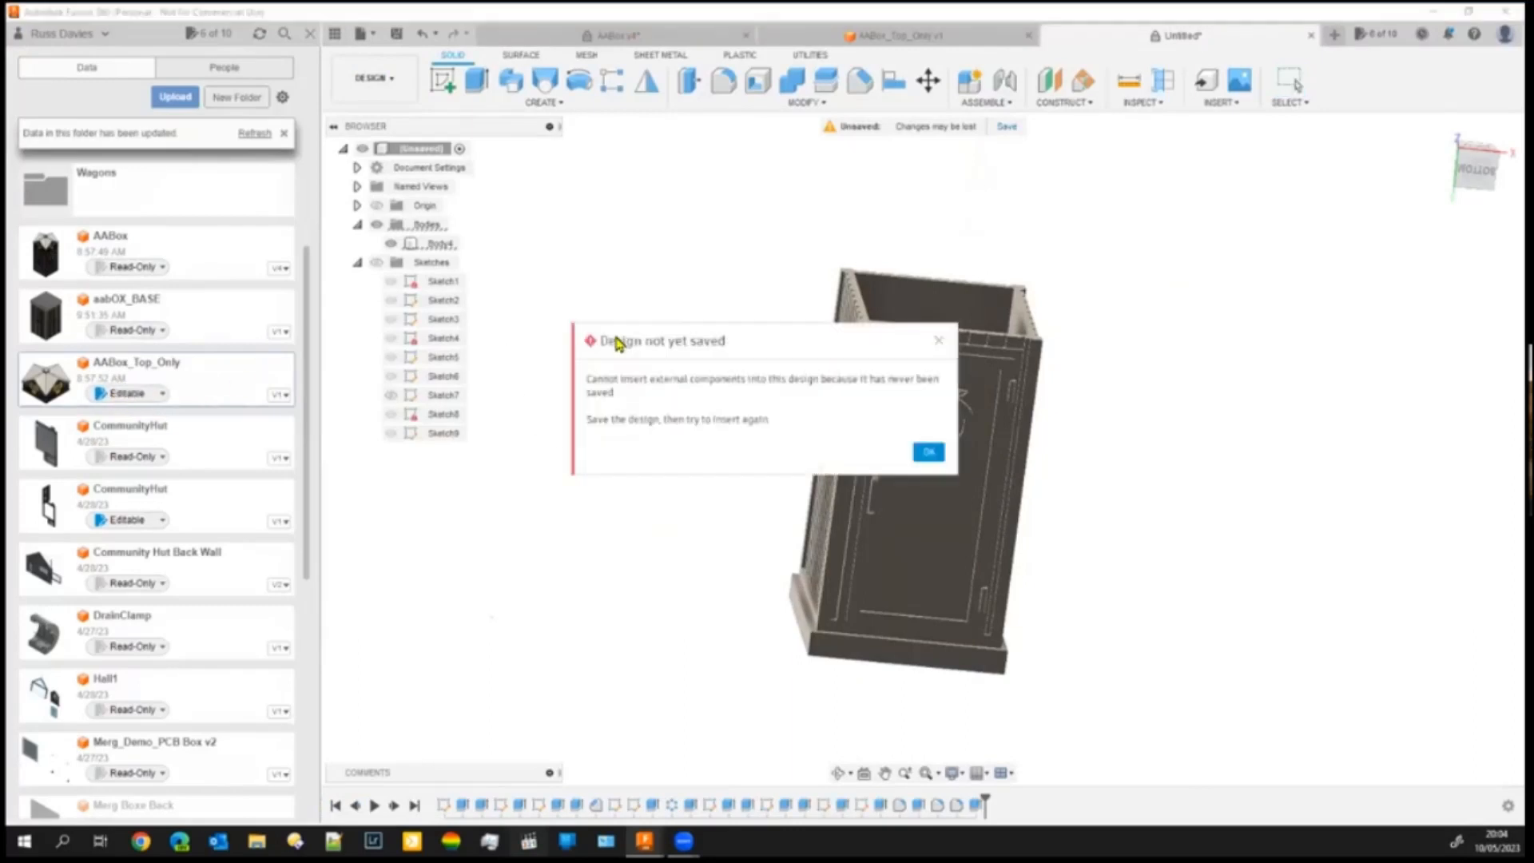
left_click(928, 453)
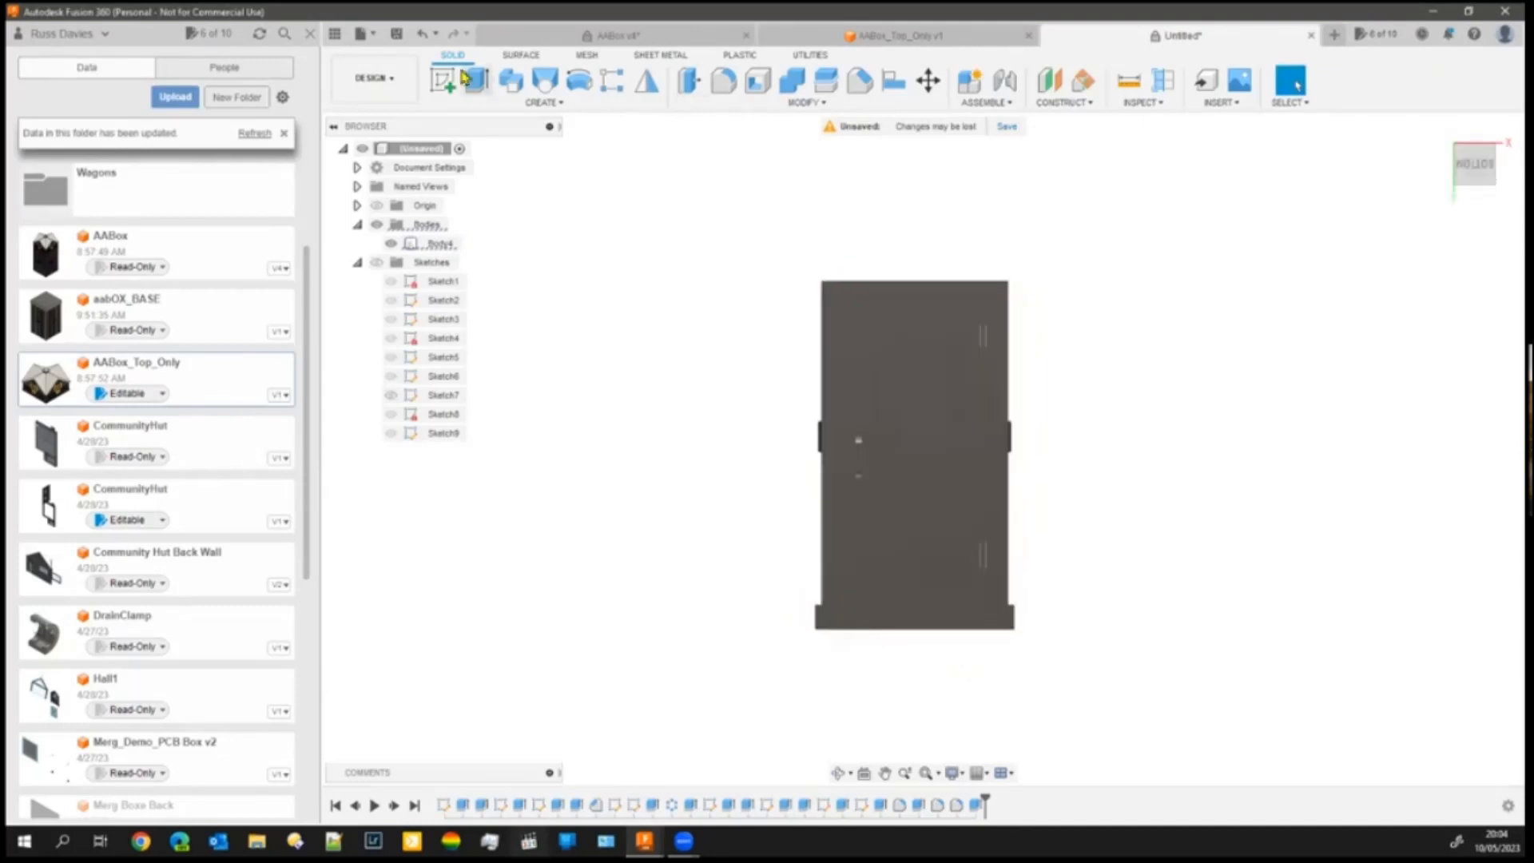
- Save the design as Untitled in My First Project and insert the AABox_Top_Only component
left_click(394, 38)
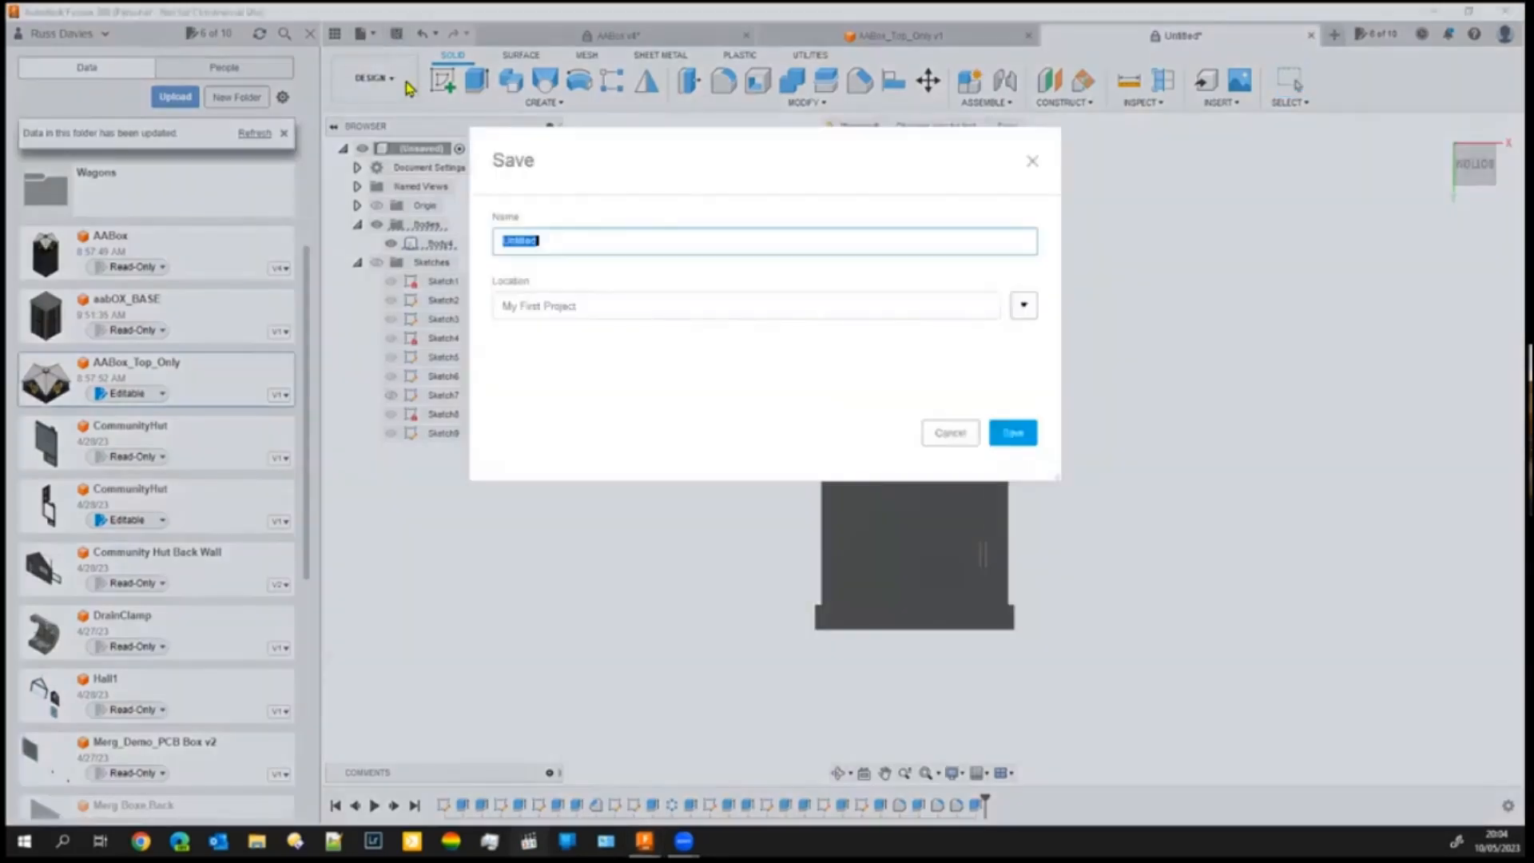
left_click(1013, 436)
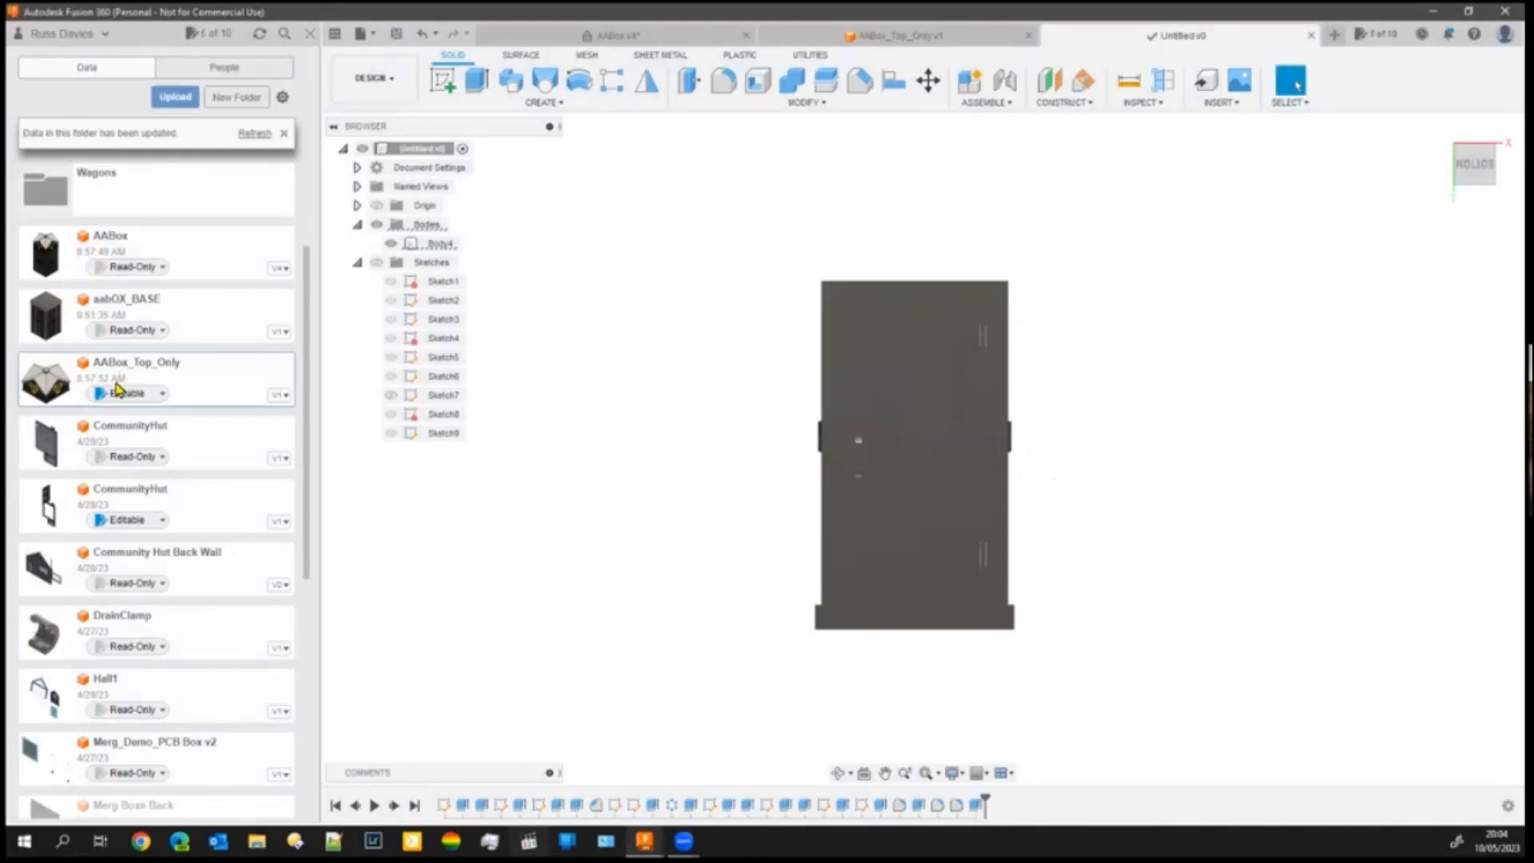
left_click_drag(261, 353, 725, 215)
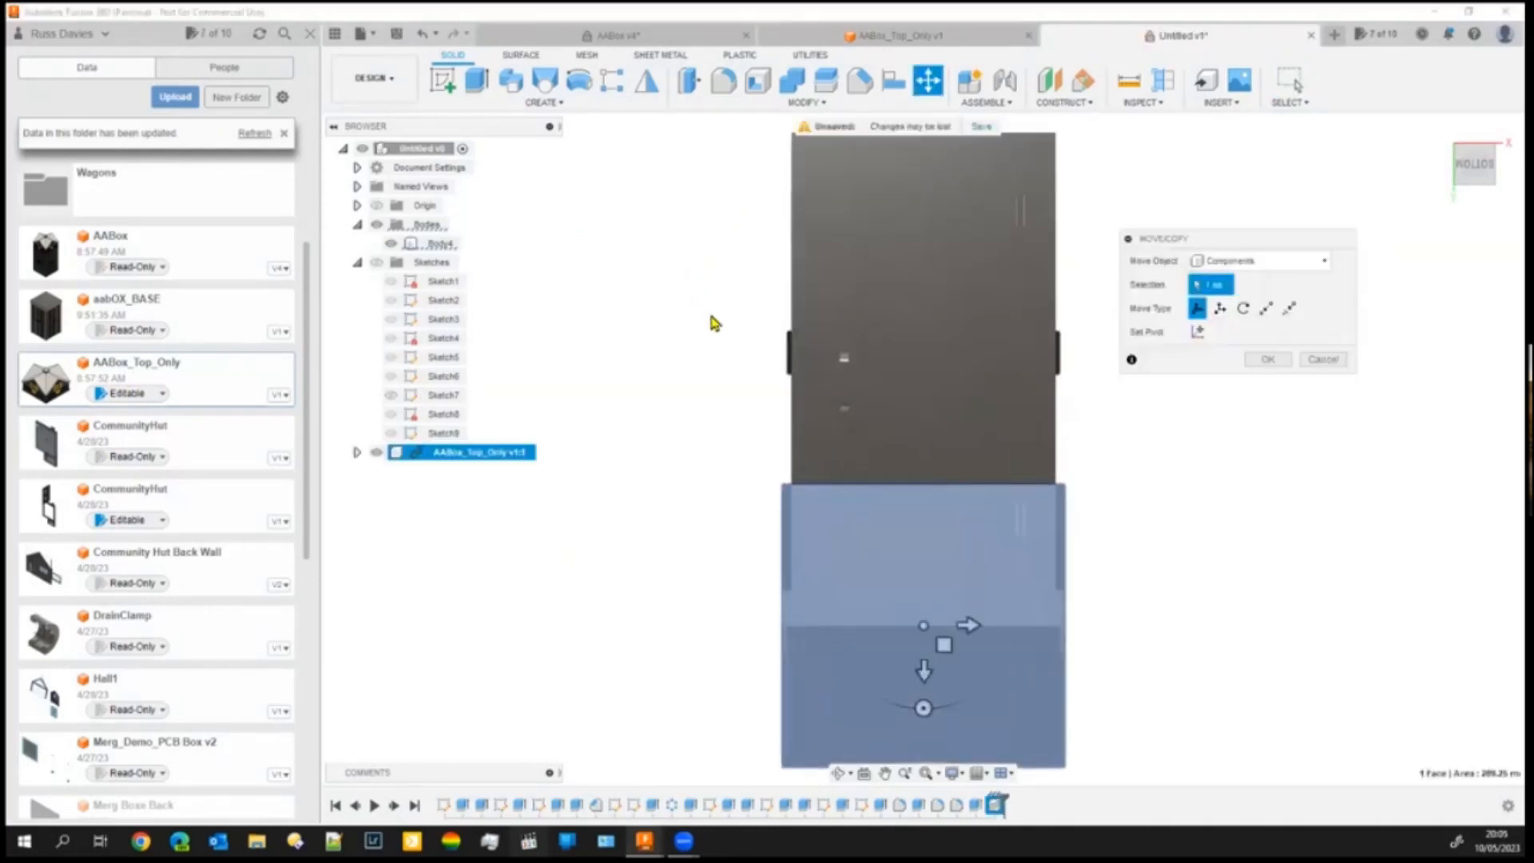
- Rotate the inserted AABox_Top_Only component 90 degrees about the X axis
scroll(639, 390, "down", 1)
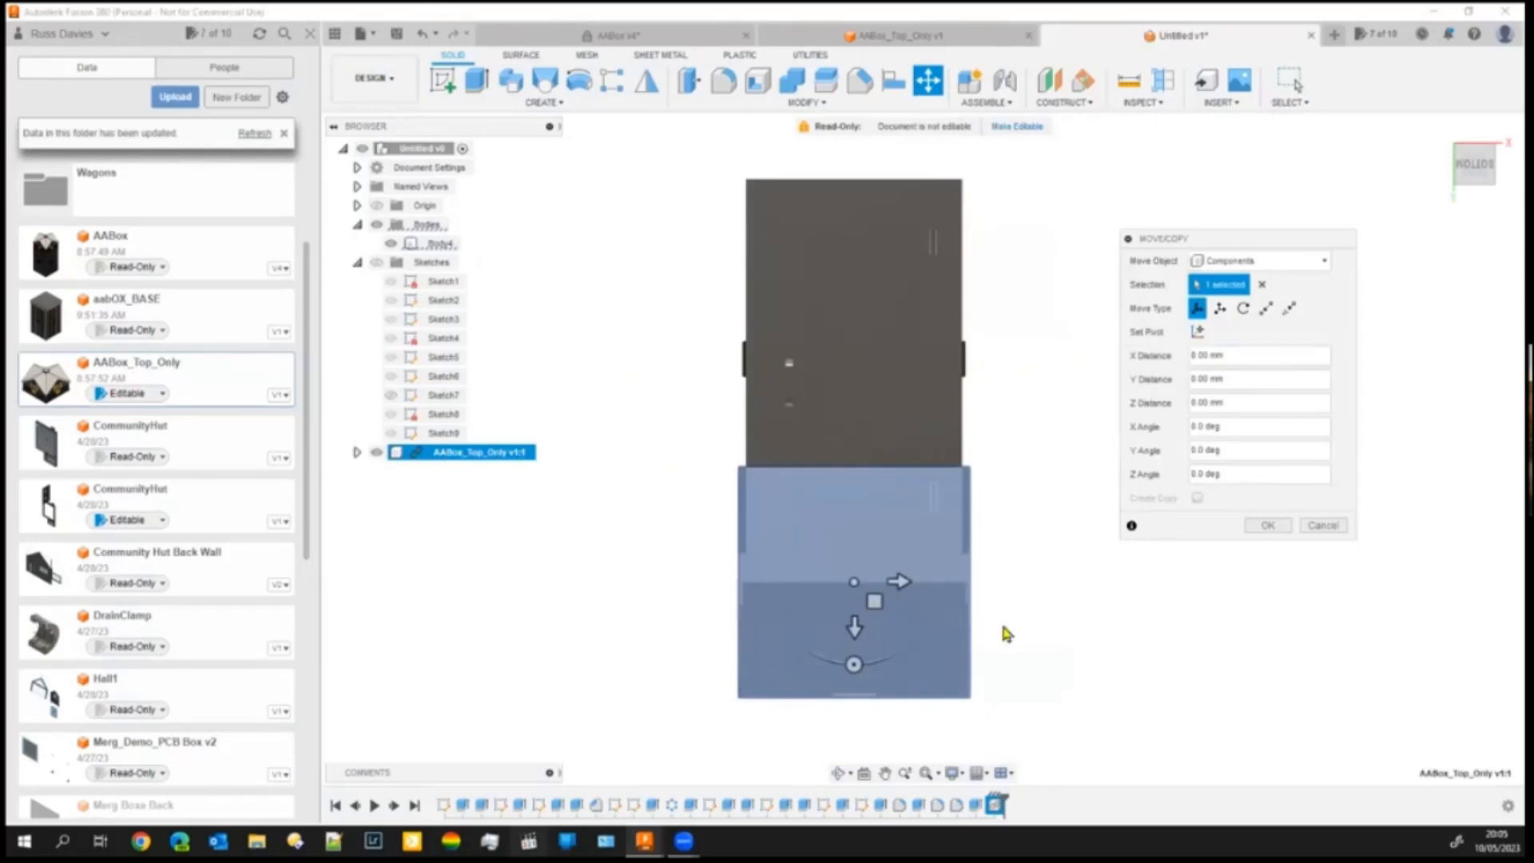
middle_click_drag(1234, 685, 1059, 656, "shift")
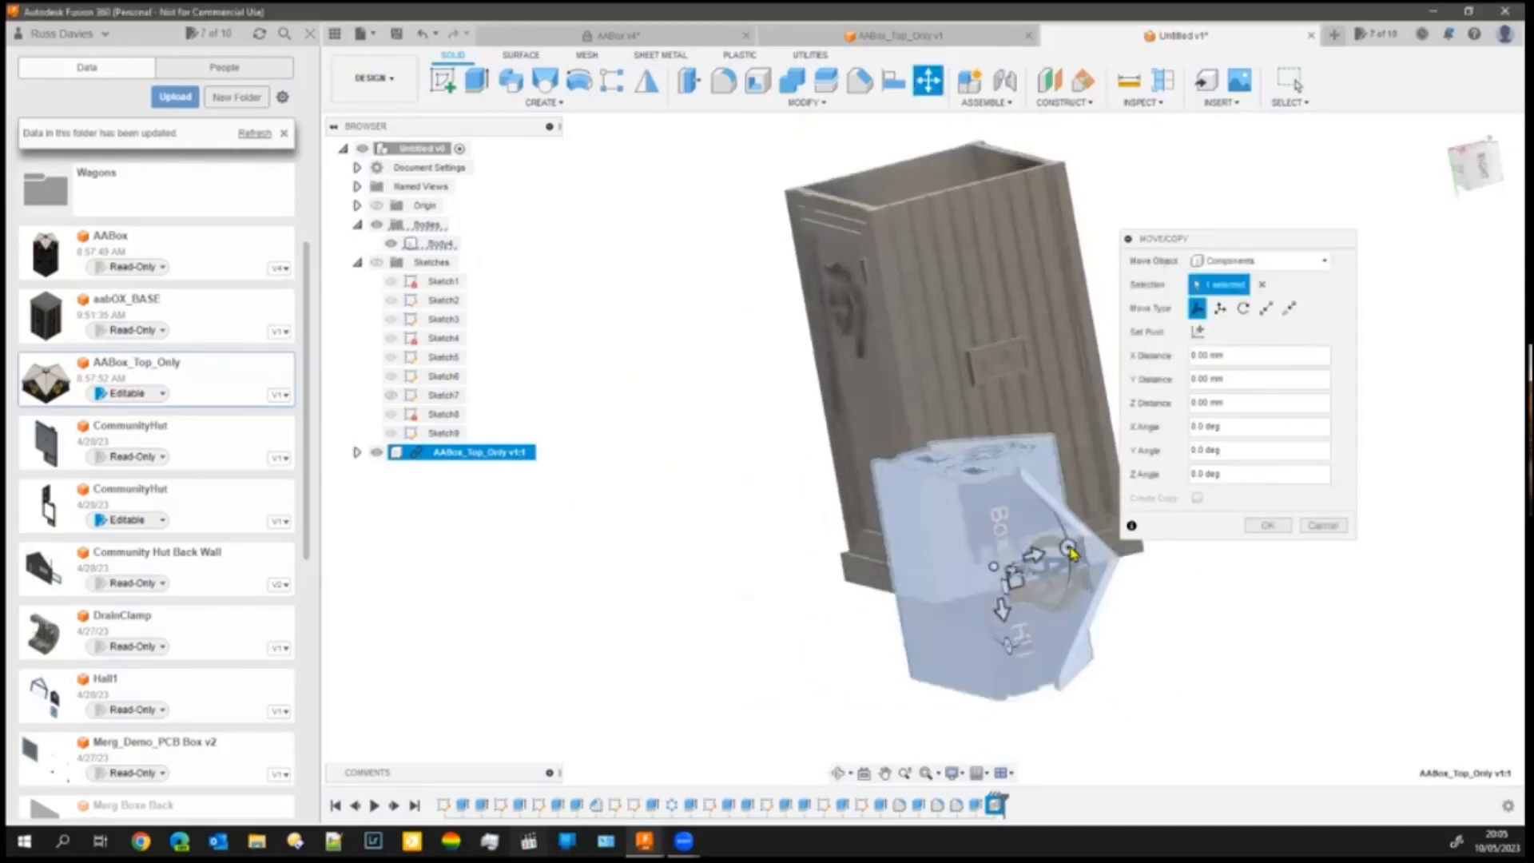
left_click_drag(1034, 523, 1023, 432)
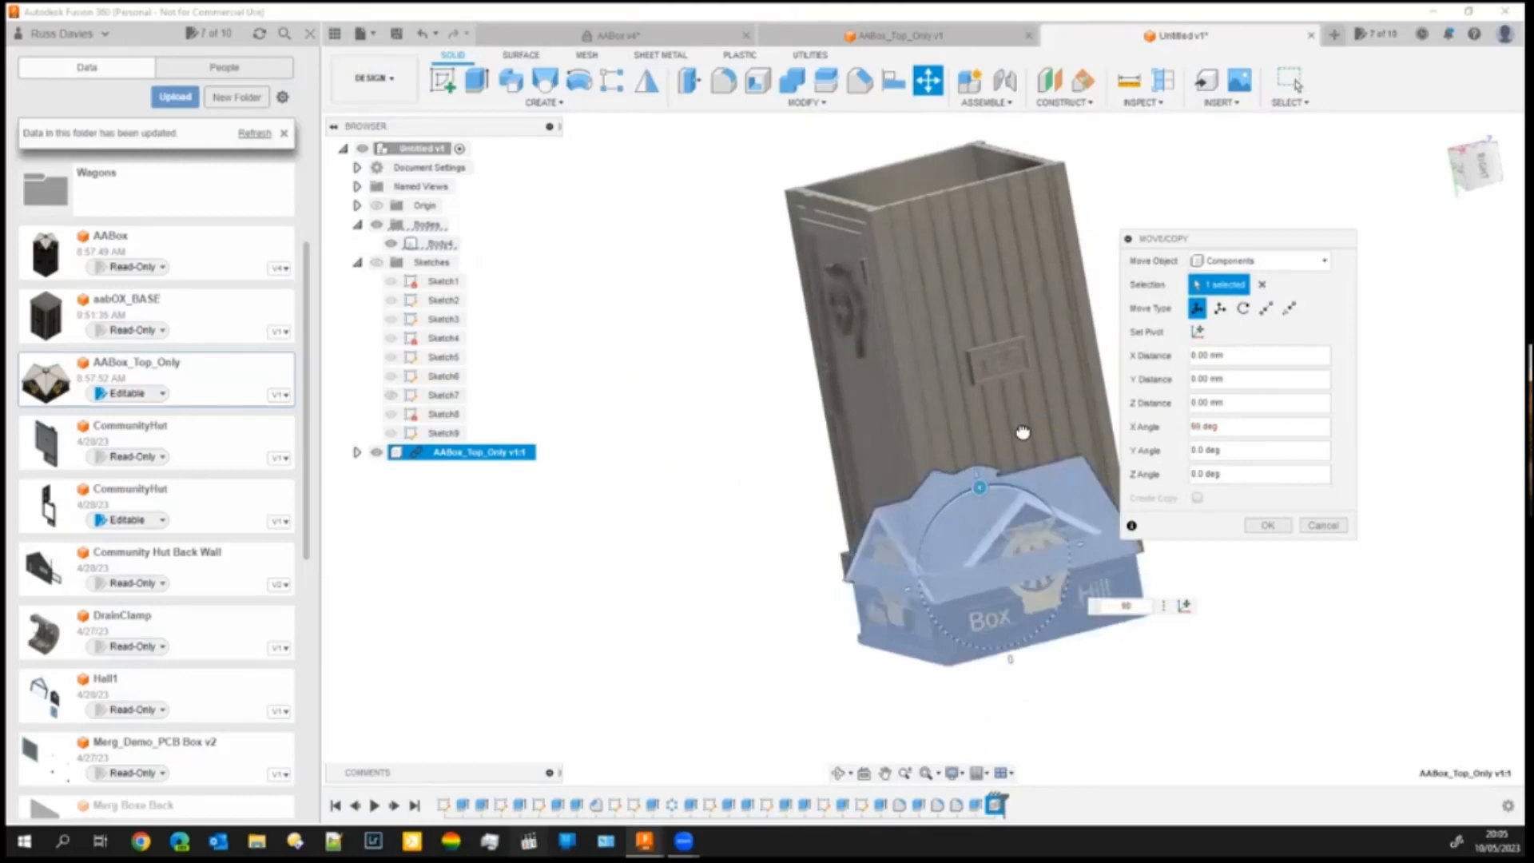
key("Return")
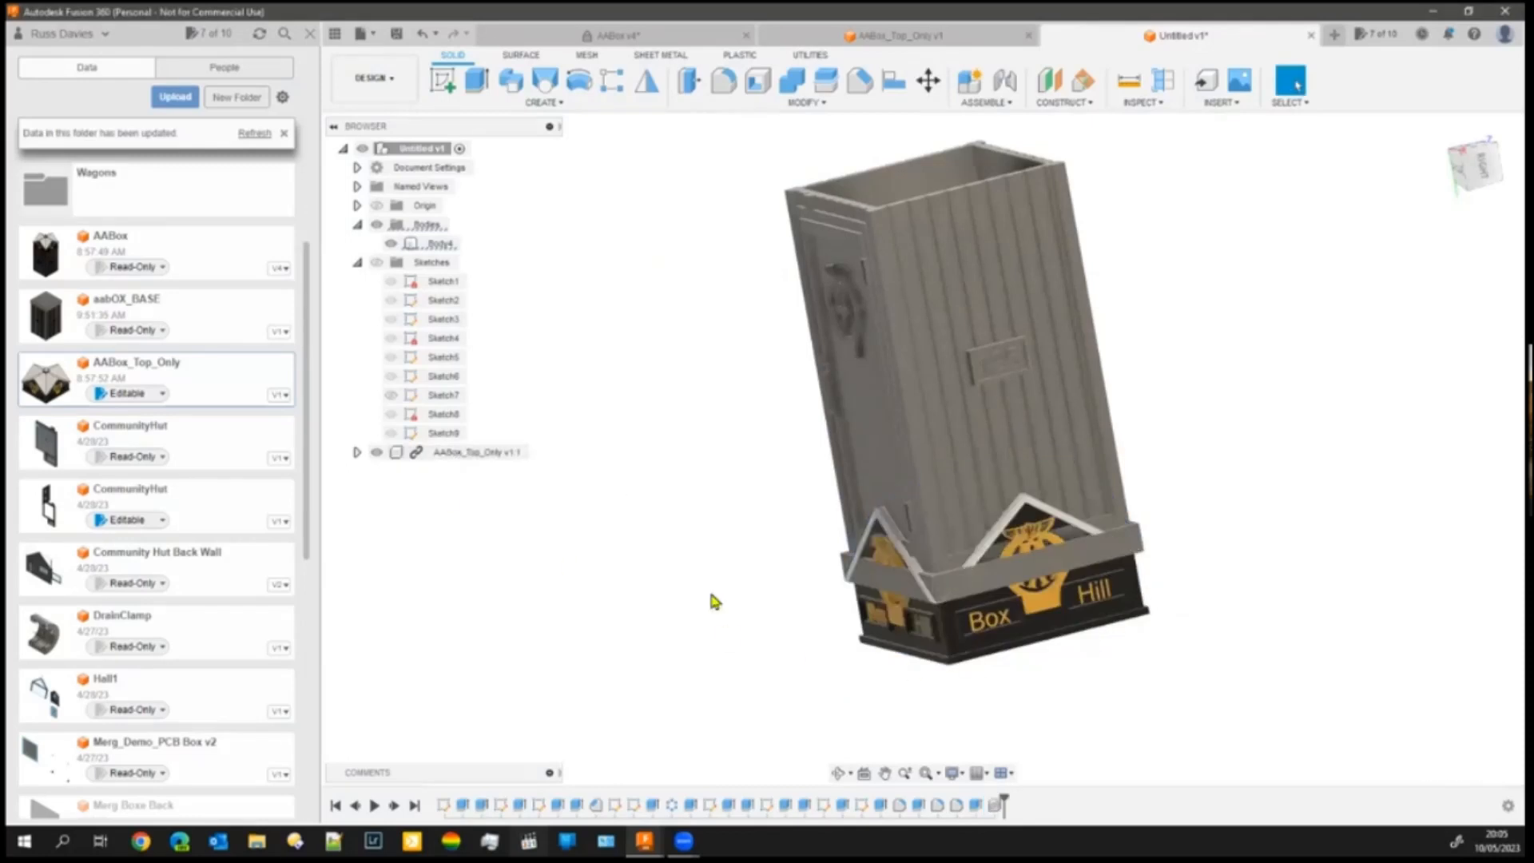
- Move the AABox_Top_Only component up until it sits just above the open upper end of the box
left_click(470, 452)
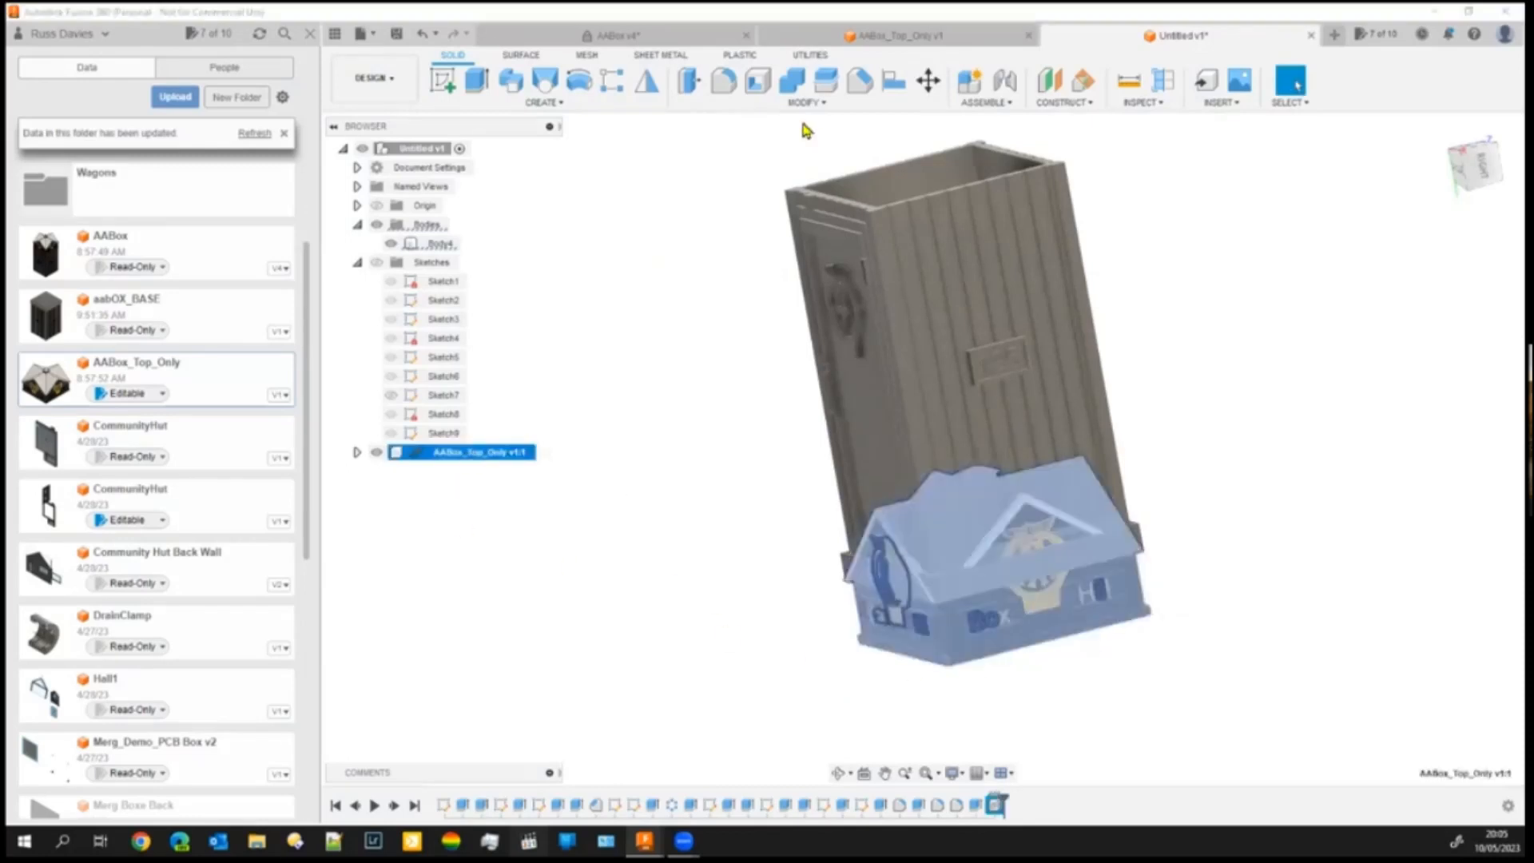
left_click(928, 81)
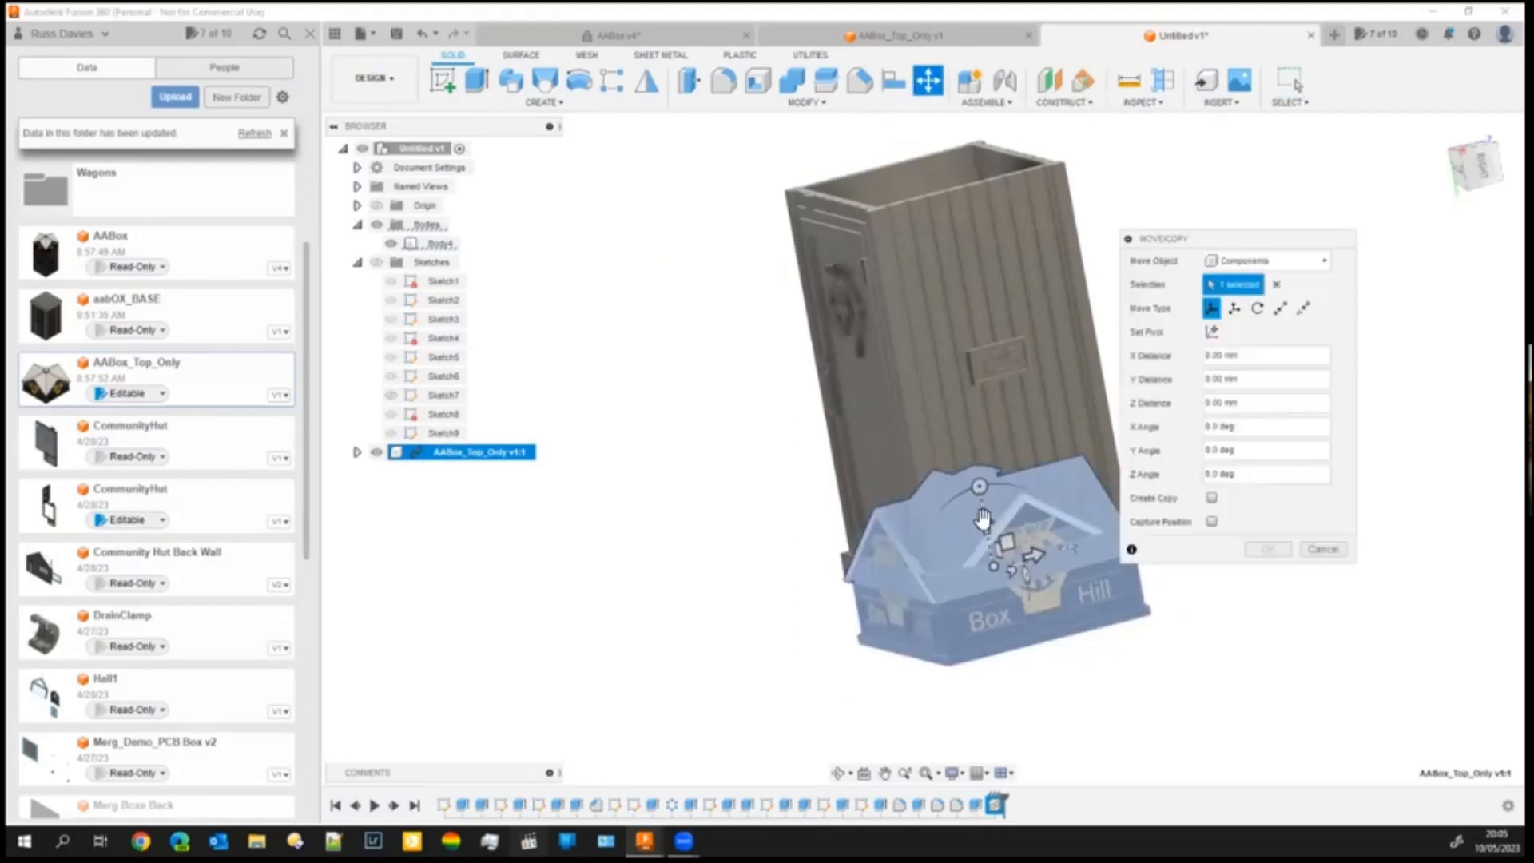
left_click_drag(987, 521, 904, 72)
middle_click_drag(764, 473, 885, 321, "shift")
left_click_drag(870, 334, 847, 207)
key("Return")
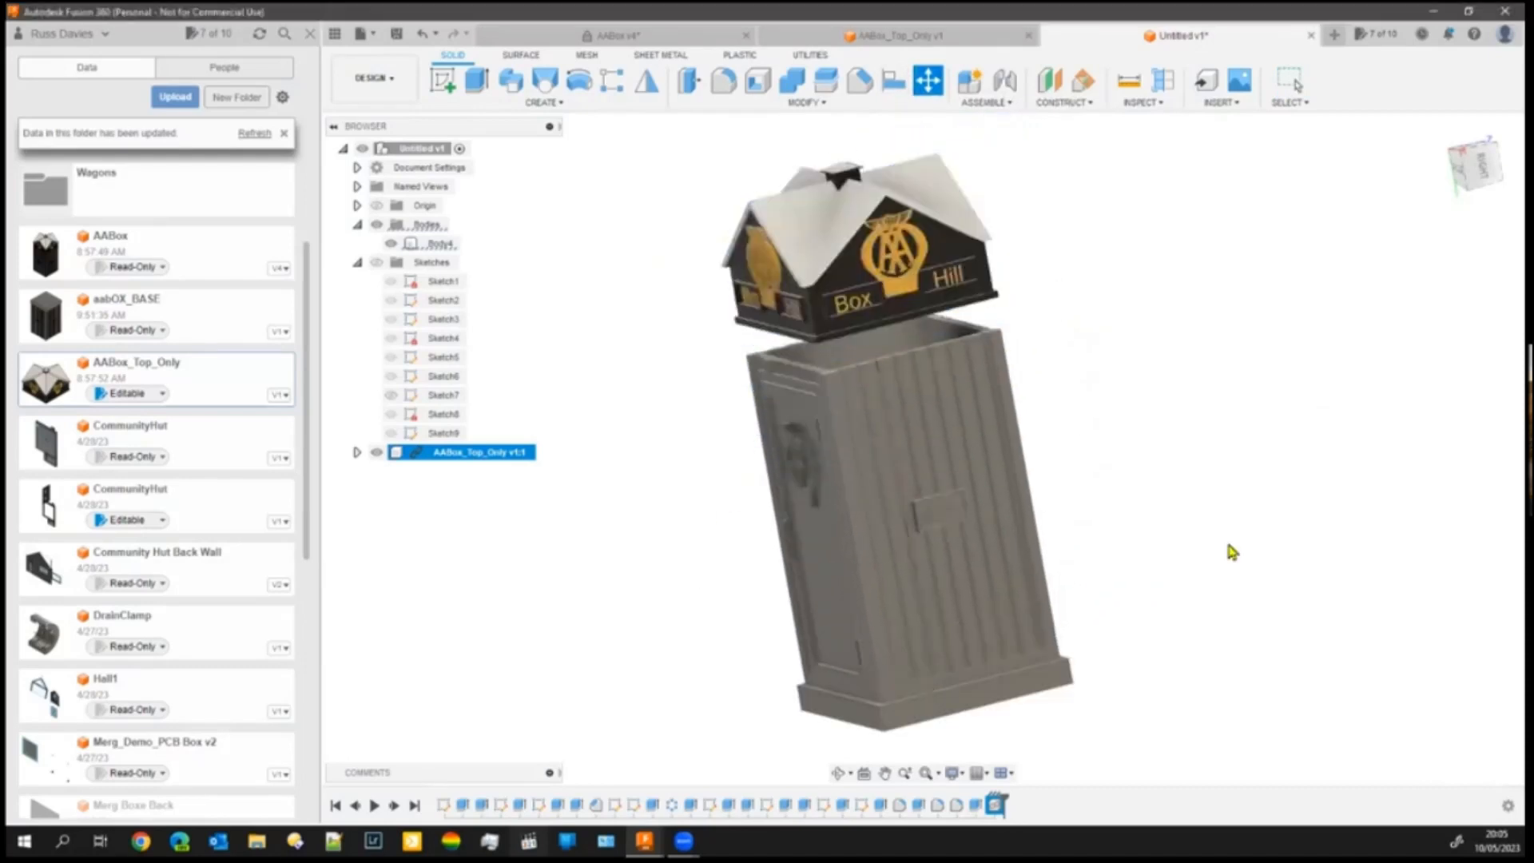
- Align the lower edge of the roof component with the upper edge of the box's grooved side wall
mouse_move(1153, 500)
middle_mouse_down("shift")
mouse_move(1216, 482)
mouse_move(1144, 520)
middle_mouse_up("shift")
scroll(1075, 376, "up", 2)
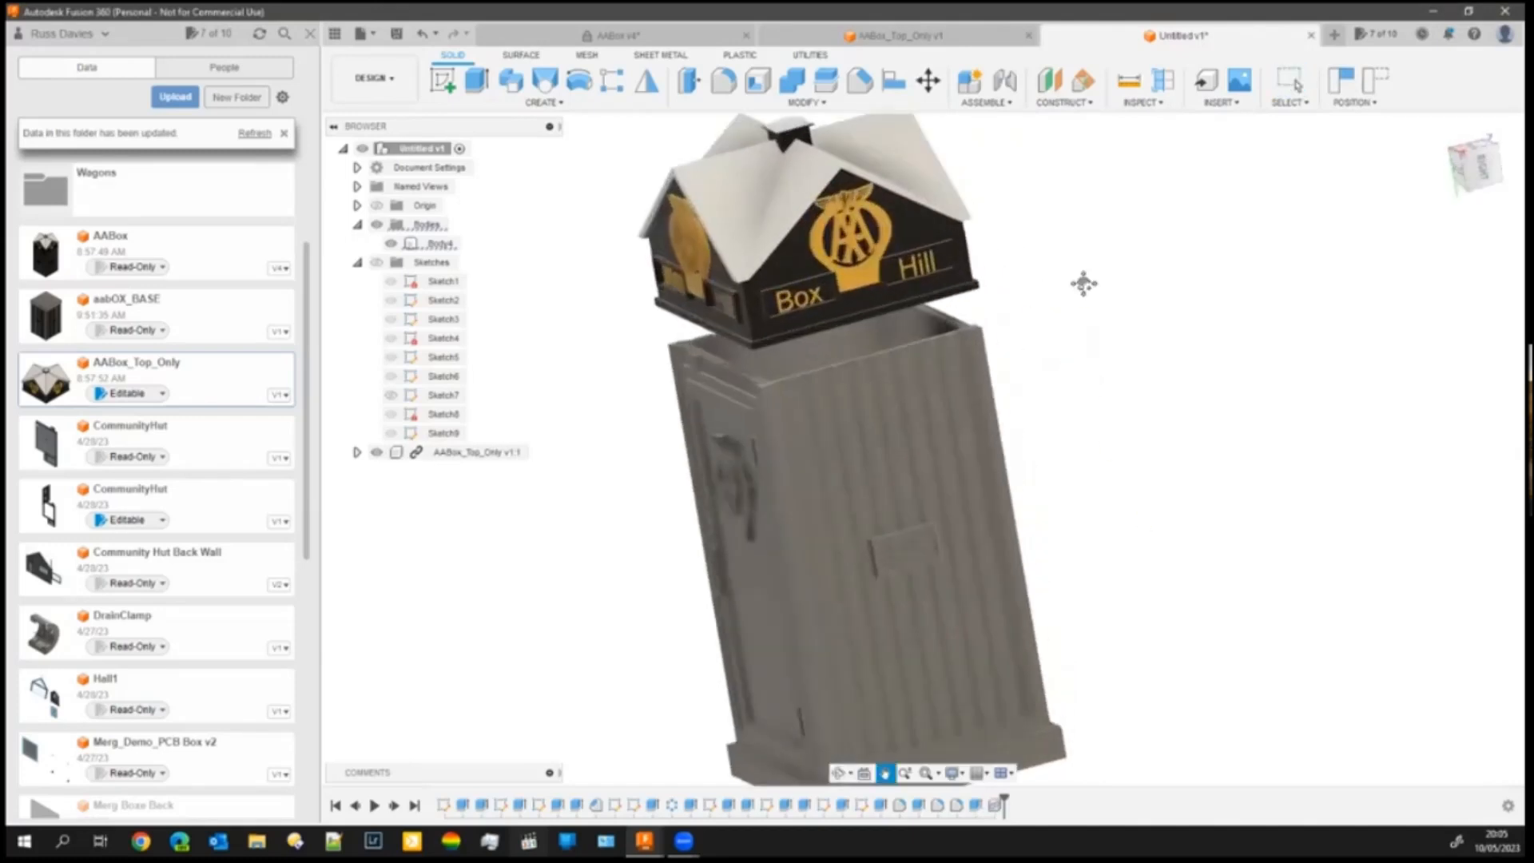
middle_click_drag(1055, 286, 1098, 284)
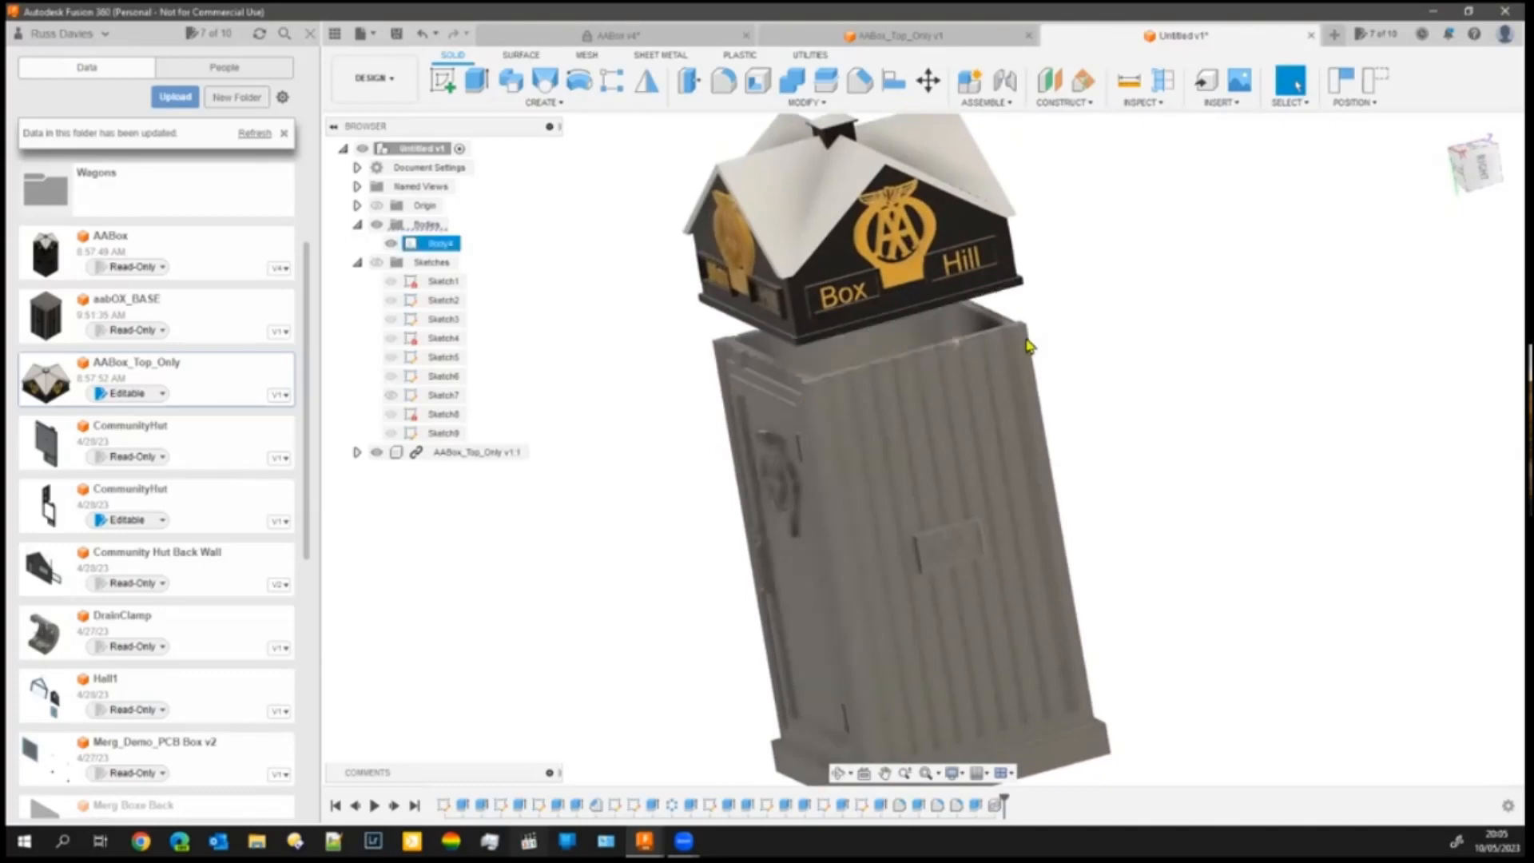
scroll(1035, 324, "up", 2)
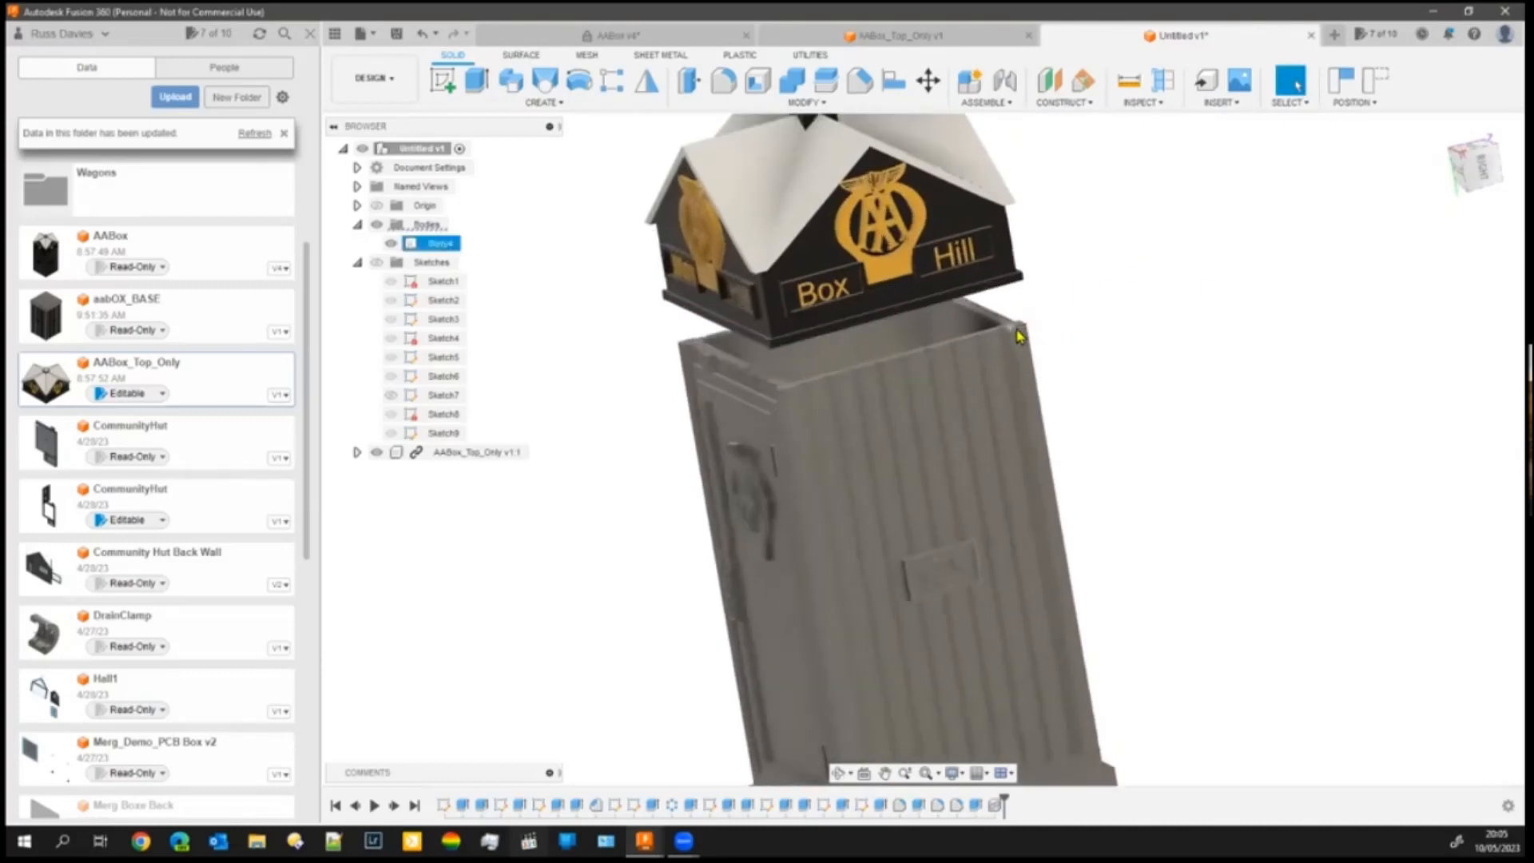
left_click(893, 80)
scroll(1039, 339, "up", 2)
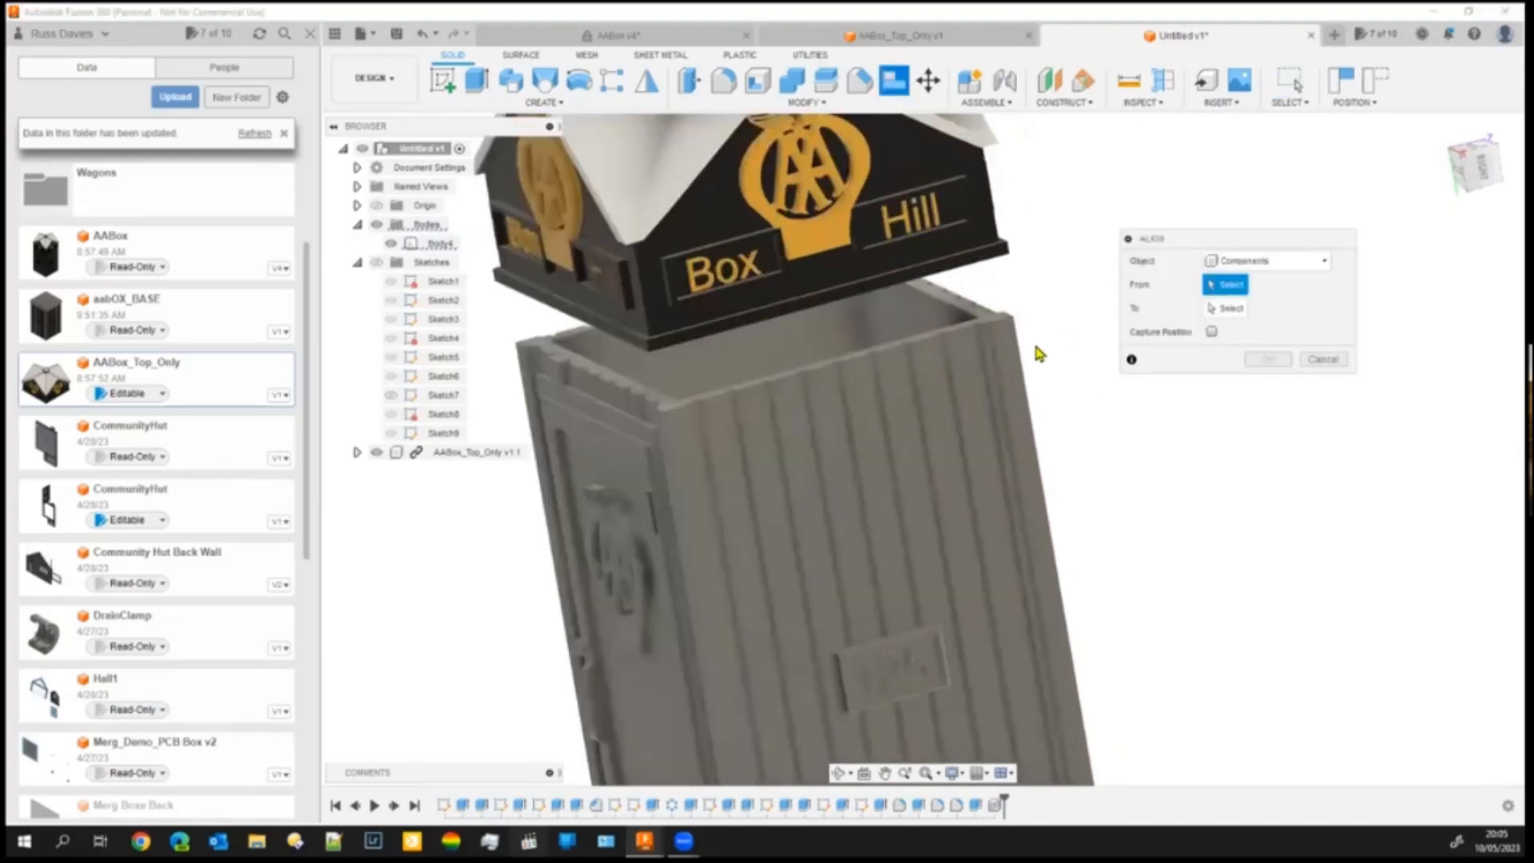
left_click(813, 318)
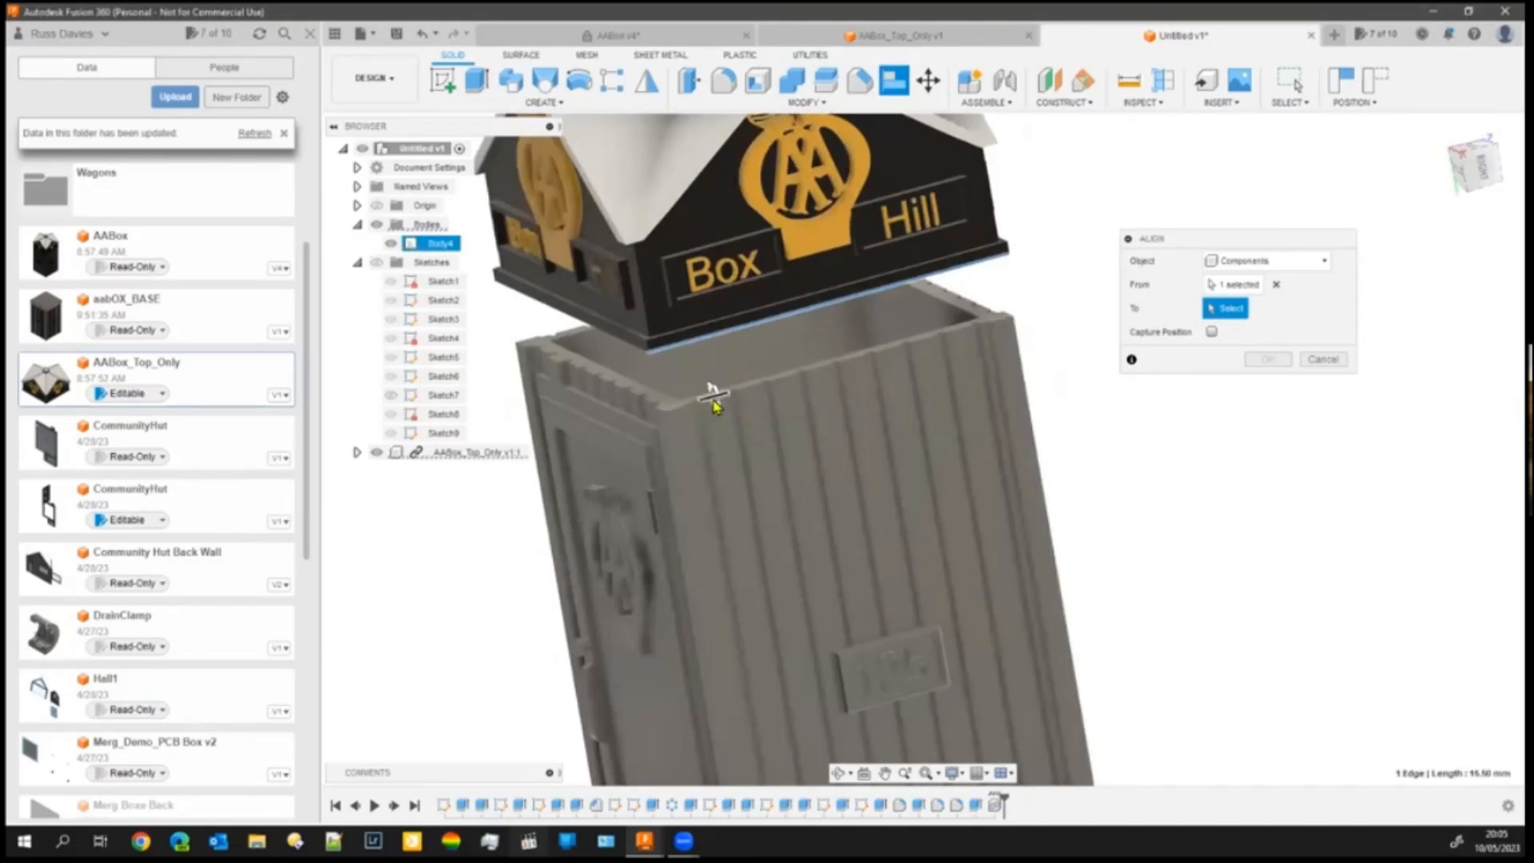
left_click(674, 409)
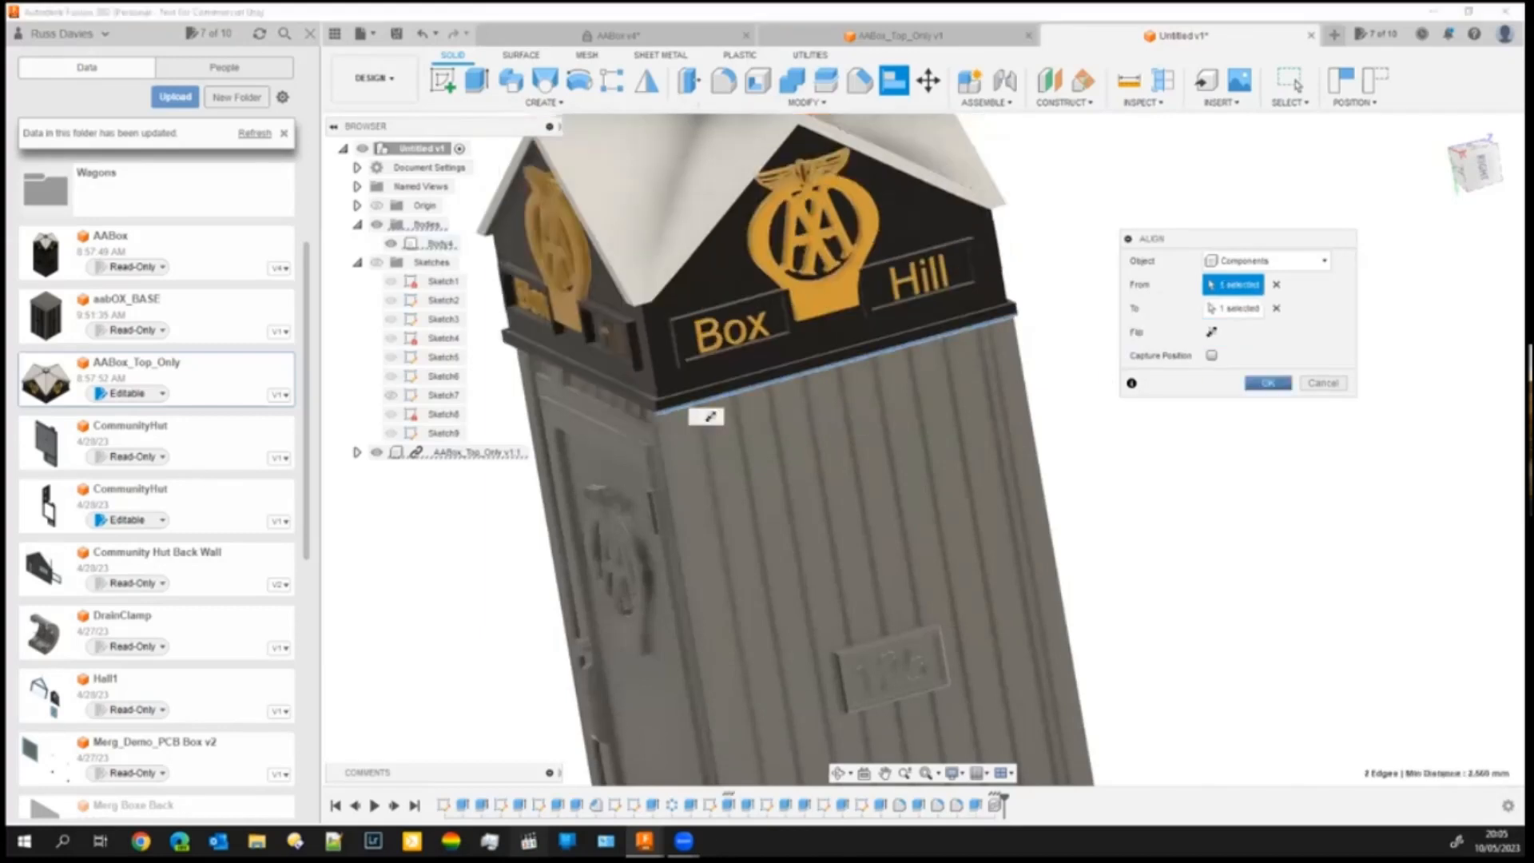
key("Return")
scroll(740, 487, "down", 2)
scroll(720, 487, "up", 5)
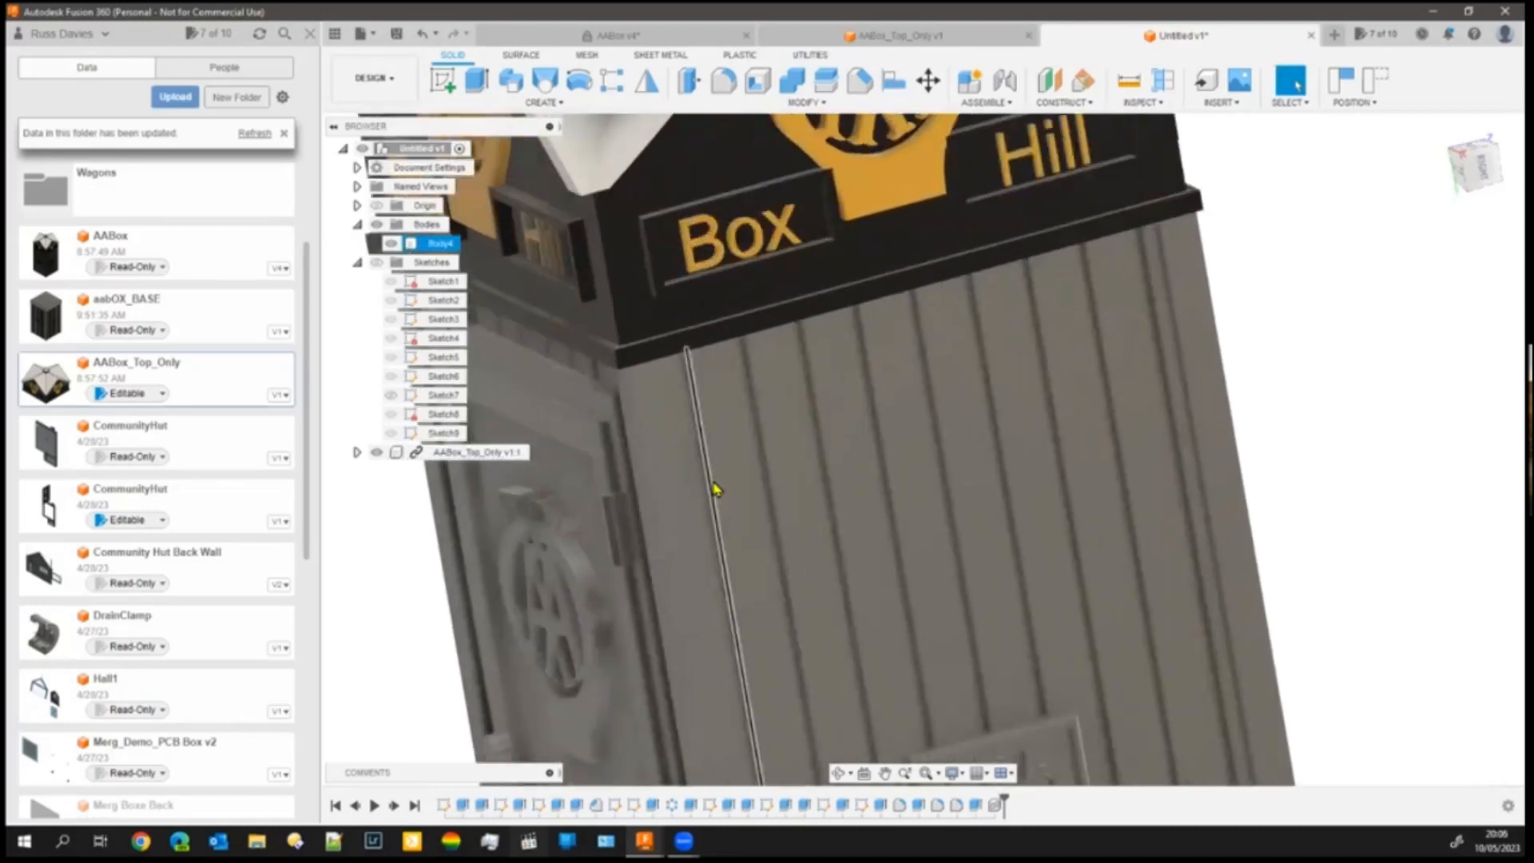
mouse_move(666, 460)
middle_mouse_down("shift")
mouse_move(668, 421)
mouse_move(626, 429)
mouse_move(668, 435)
middle_mouse_up("shift")
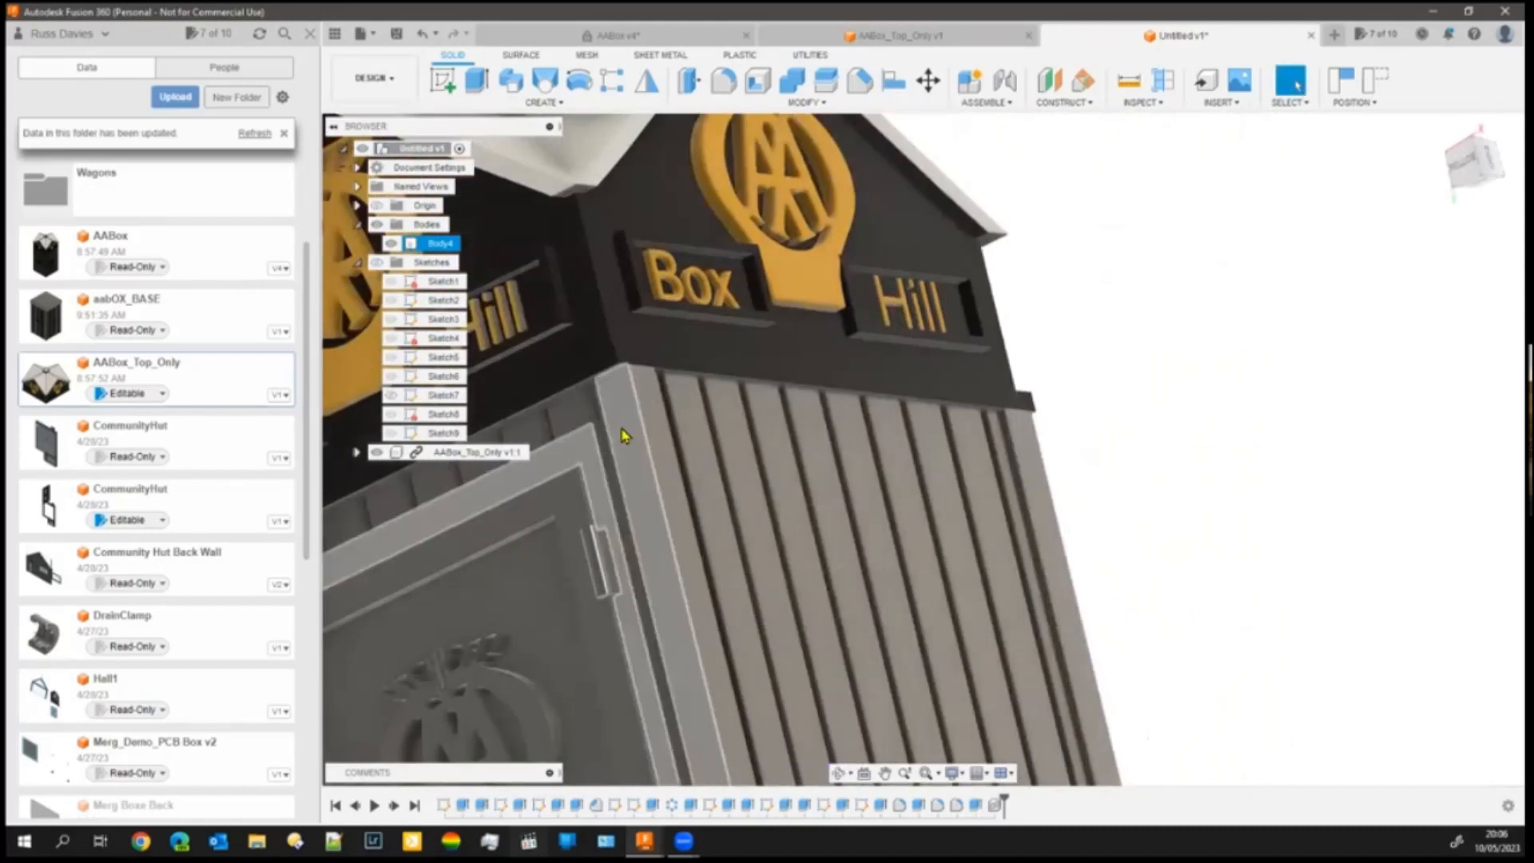
left_click(625, 435)
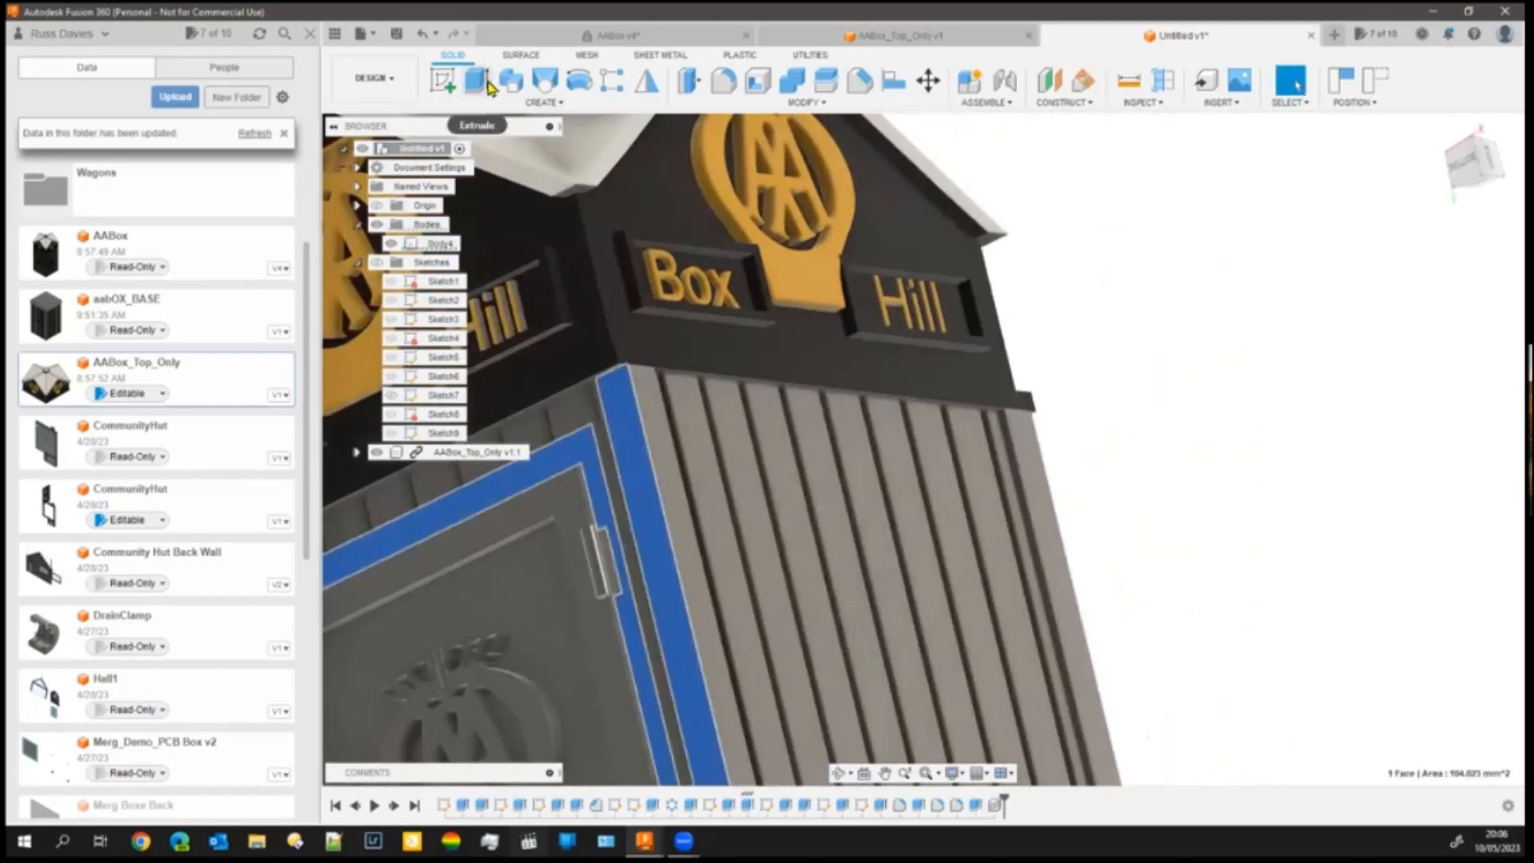
left_click(480, 83)
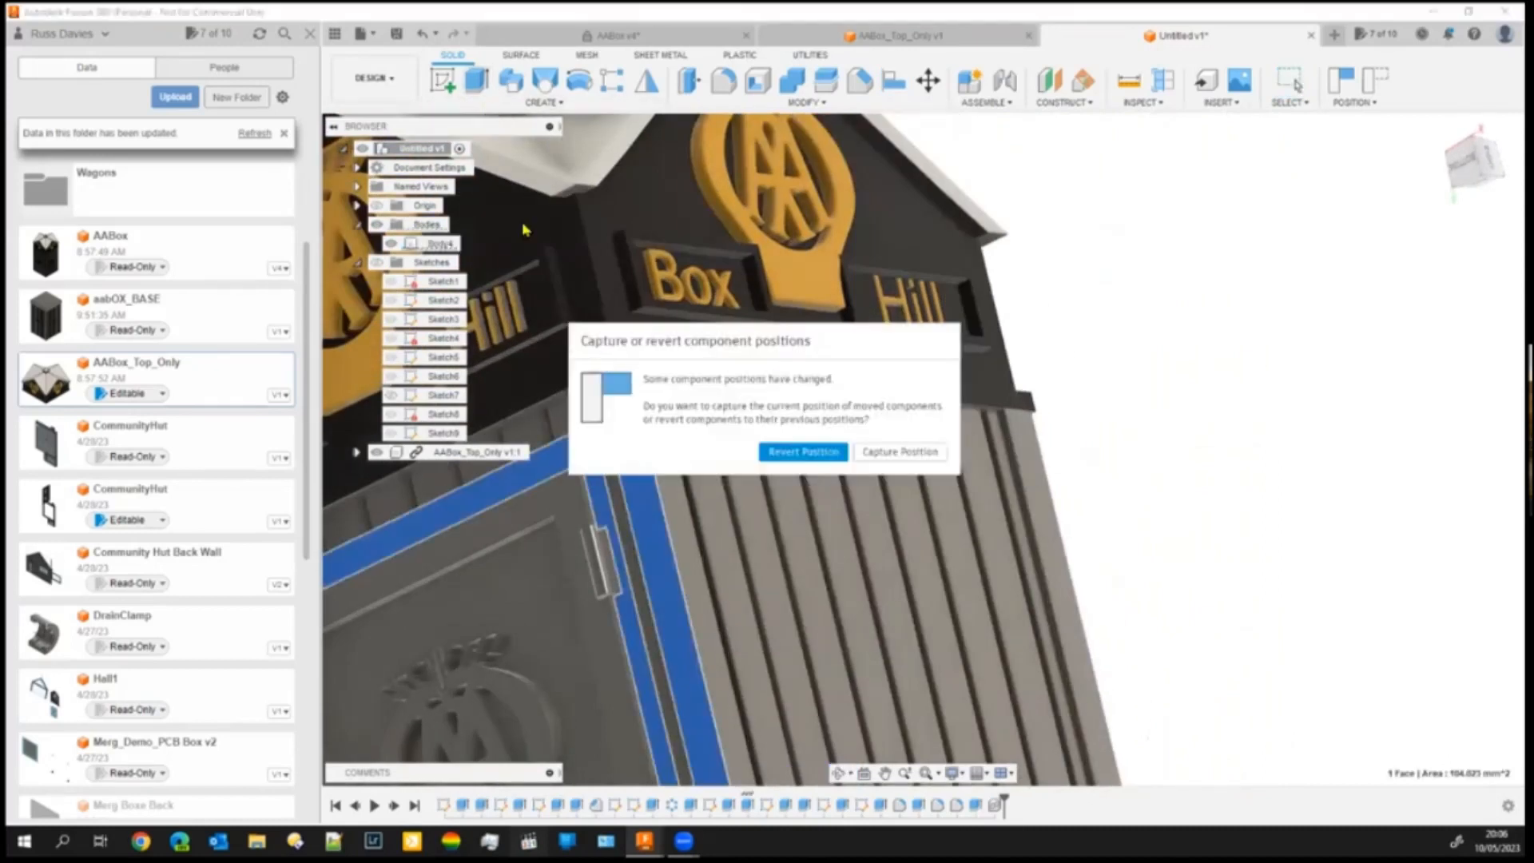
left_click(881, 455)
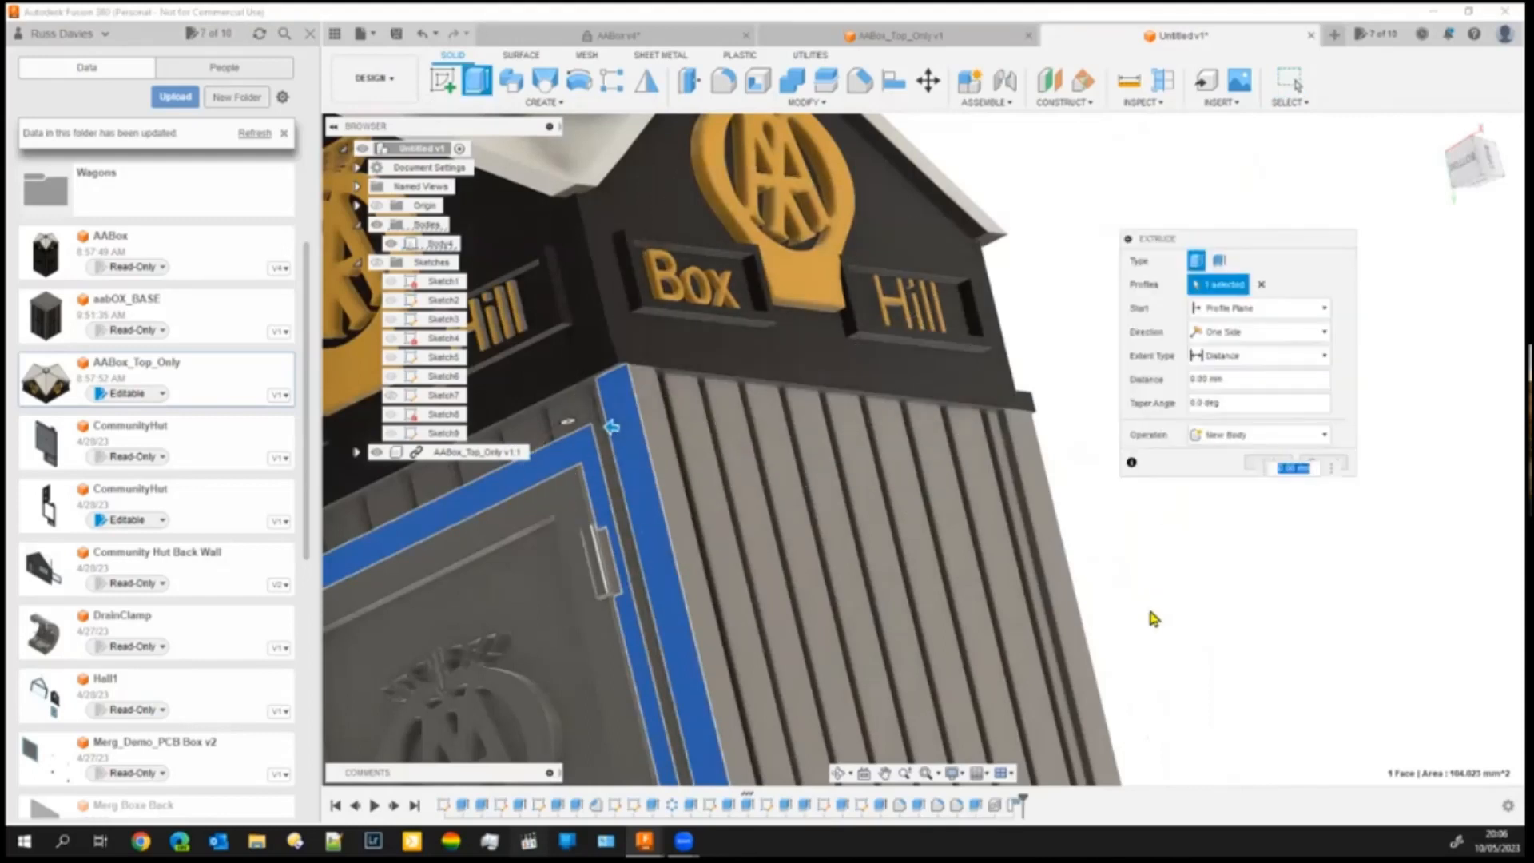
scroll(1150, 617, "down", 5)
middle_click_drag(1149, 618, 863, 524, "shift")
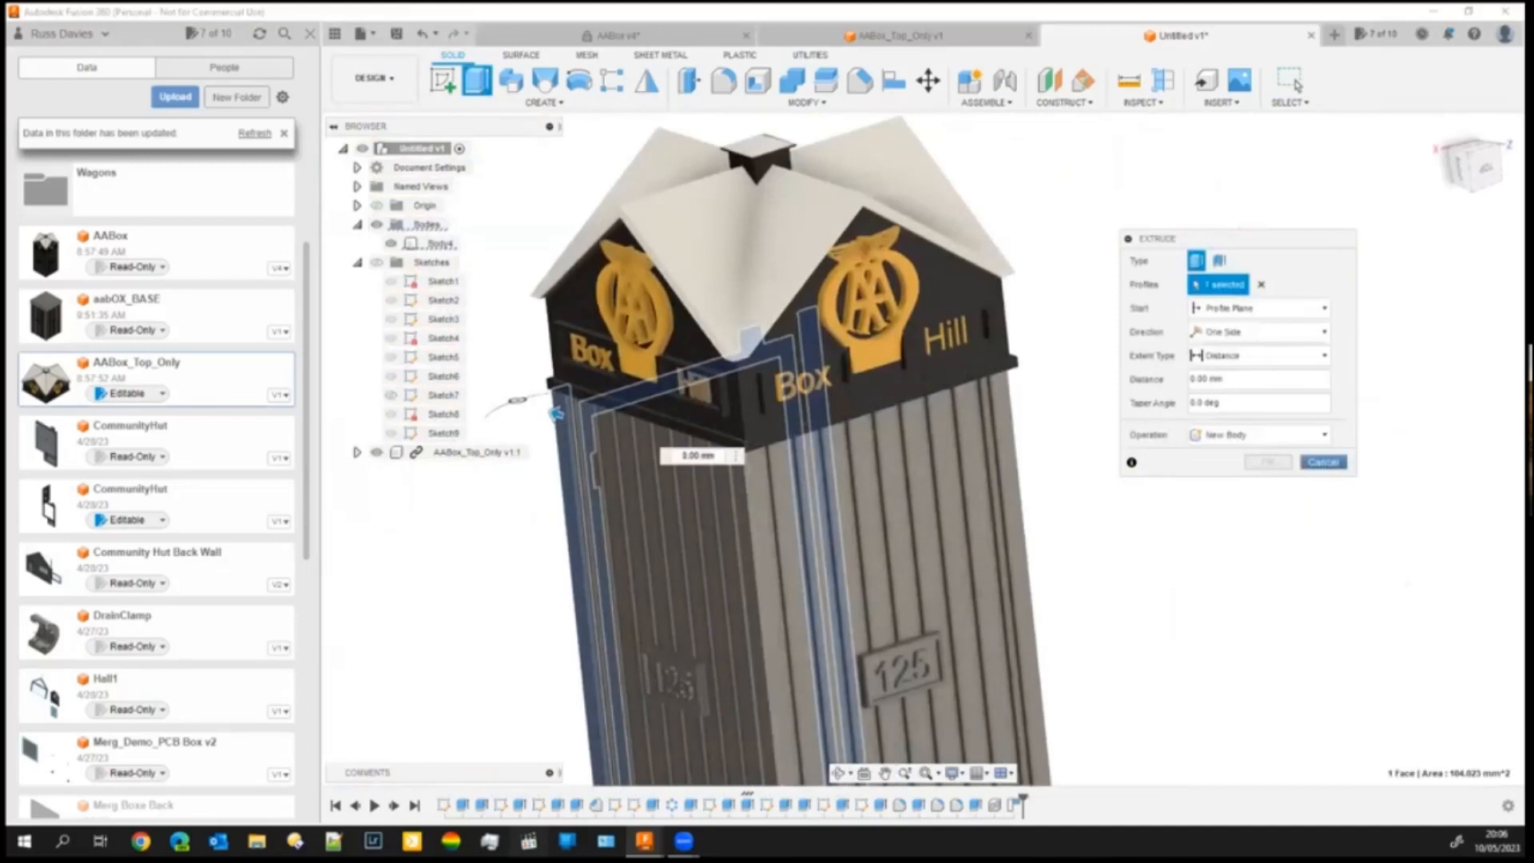
key("Escape")
- Try to send the assembled box and roof to the PrusaSlicer print utility as a high-refinement binary STL in millimetres
middle_click_drag(1147, 637, 943, 601, "shift")
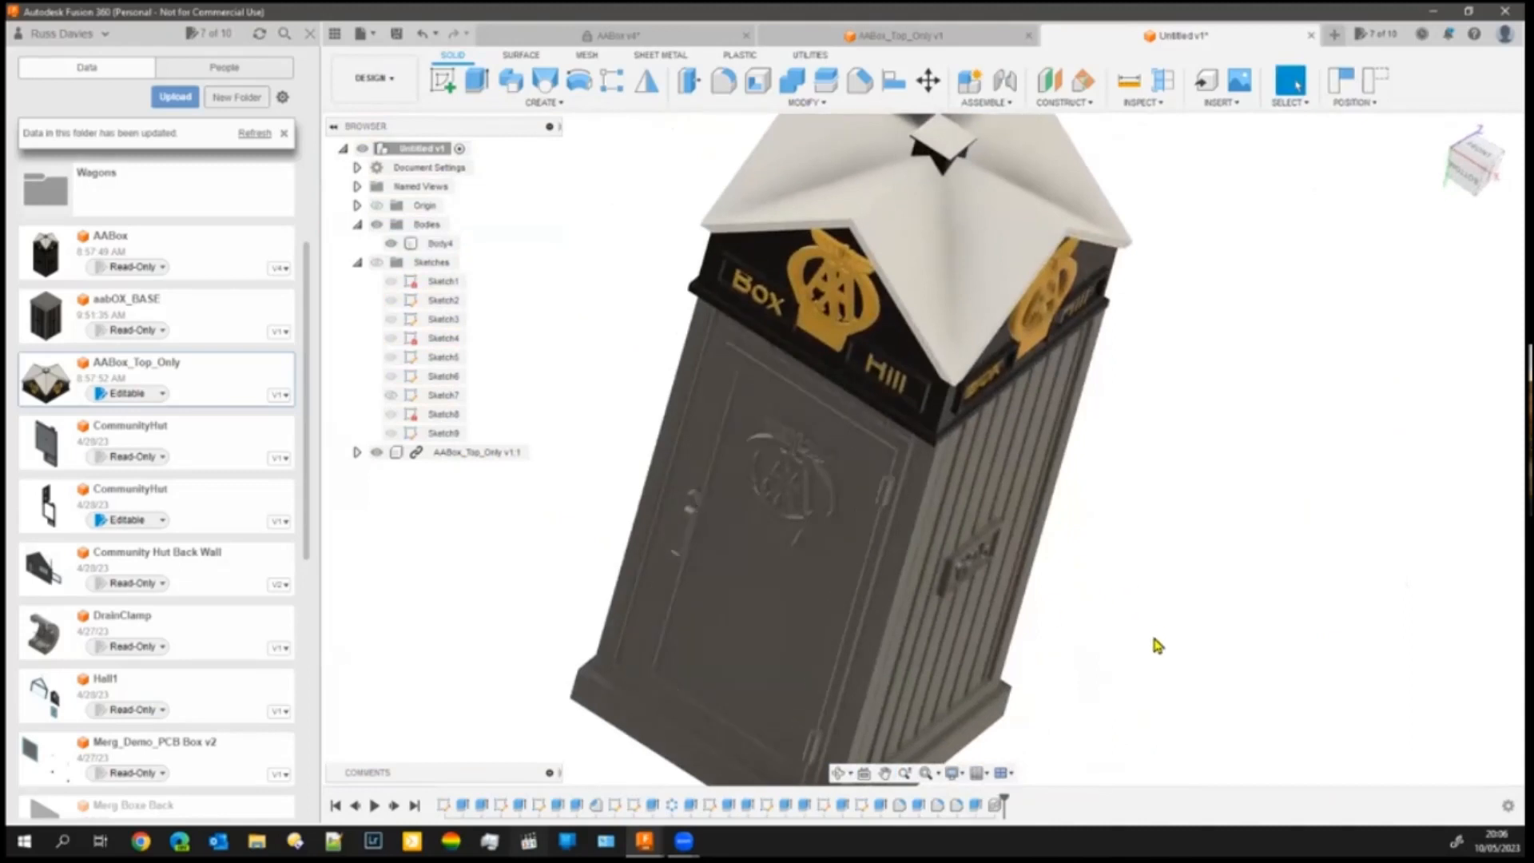
scroll(558, 702, "down", 3)
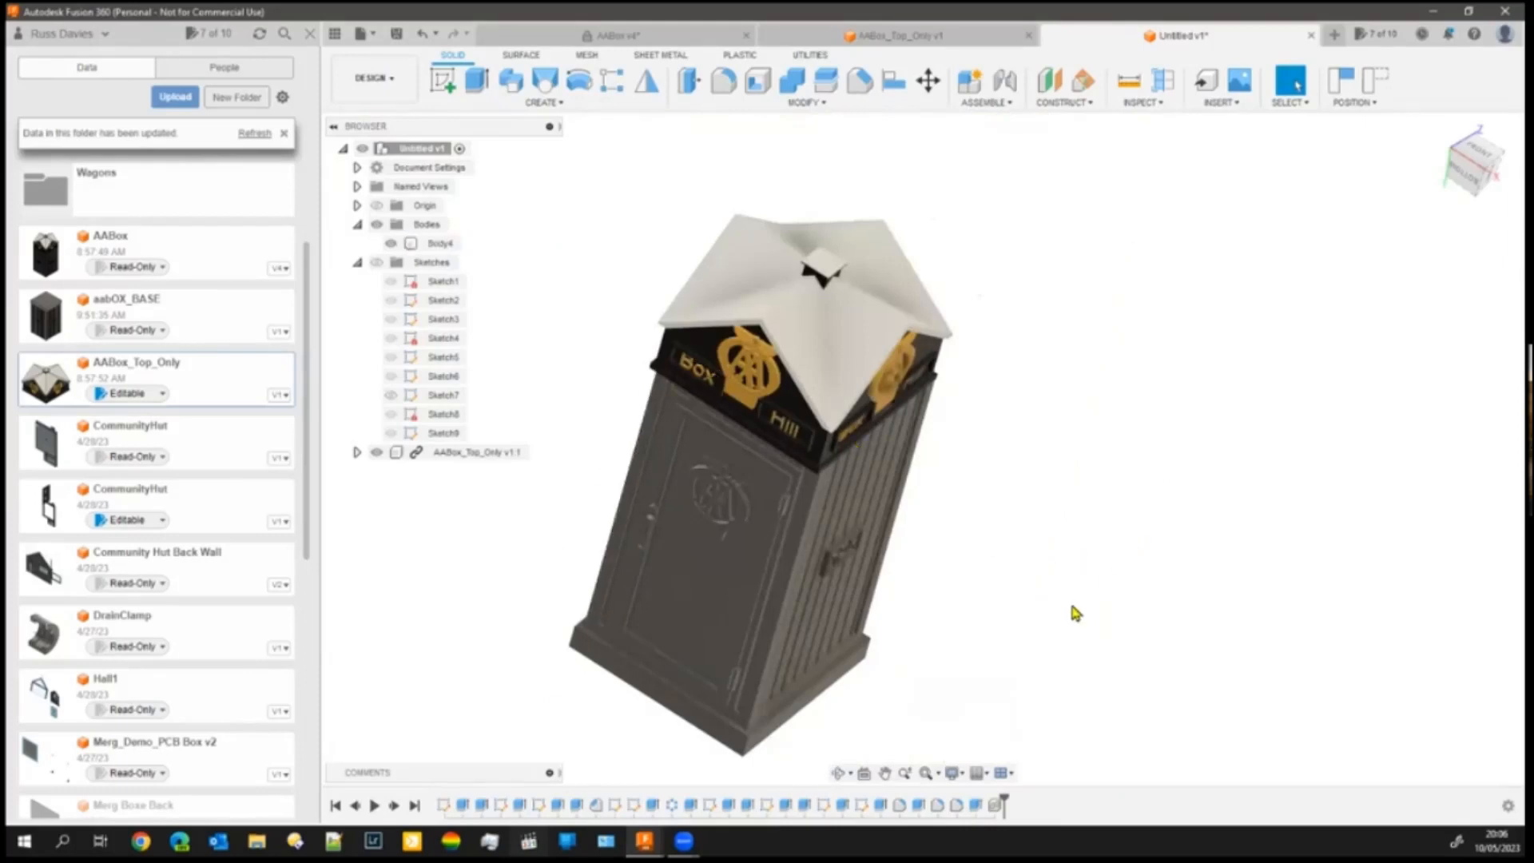
middle_click_drag(1130, 582, 1102, 378, "shift")
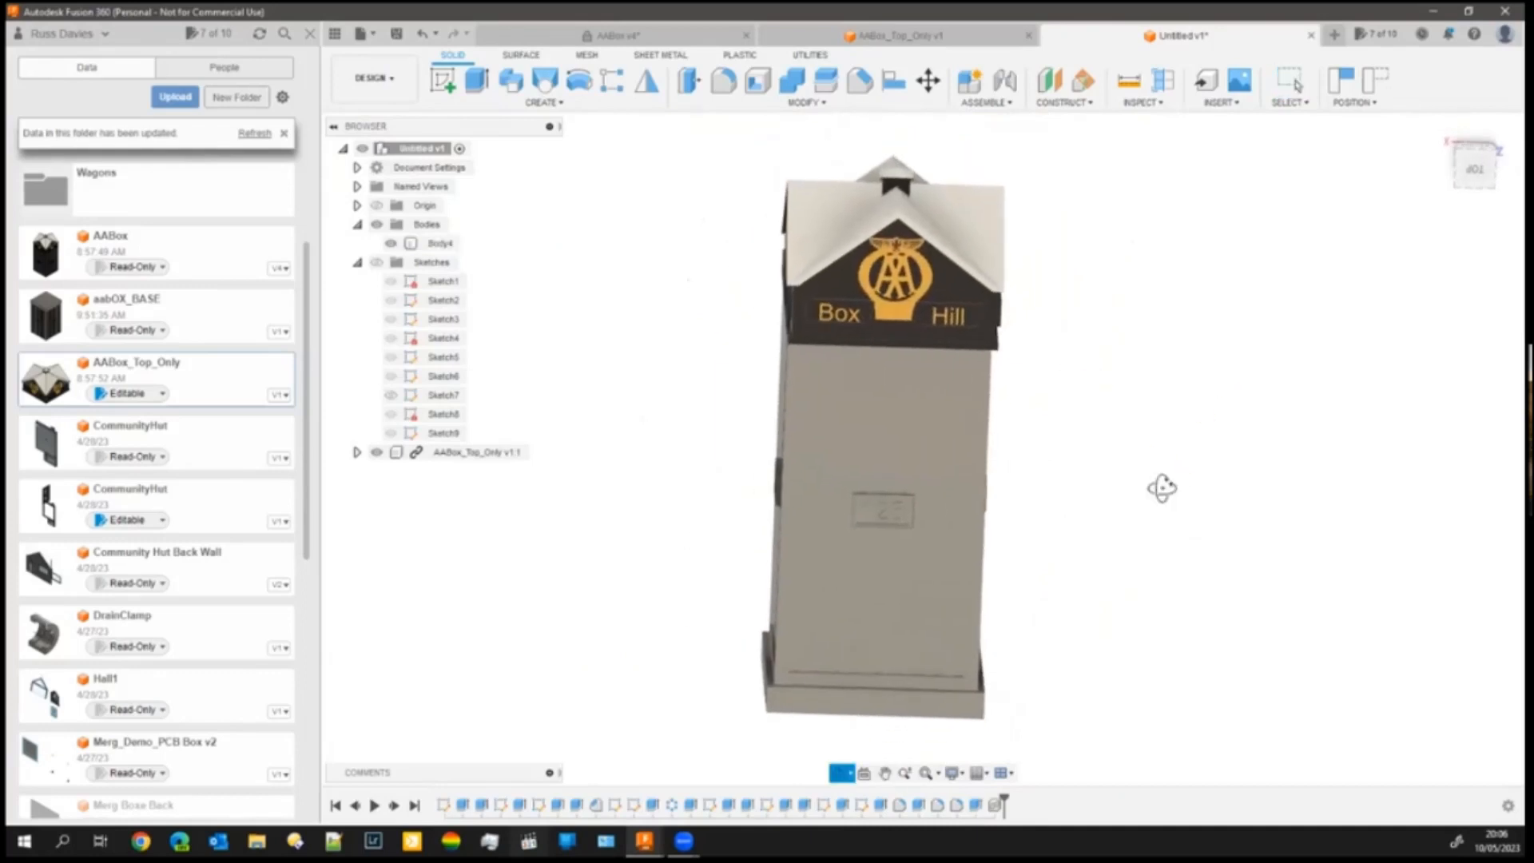
middle_click_drag(1163, 489, 1213, 476, "shift")
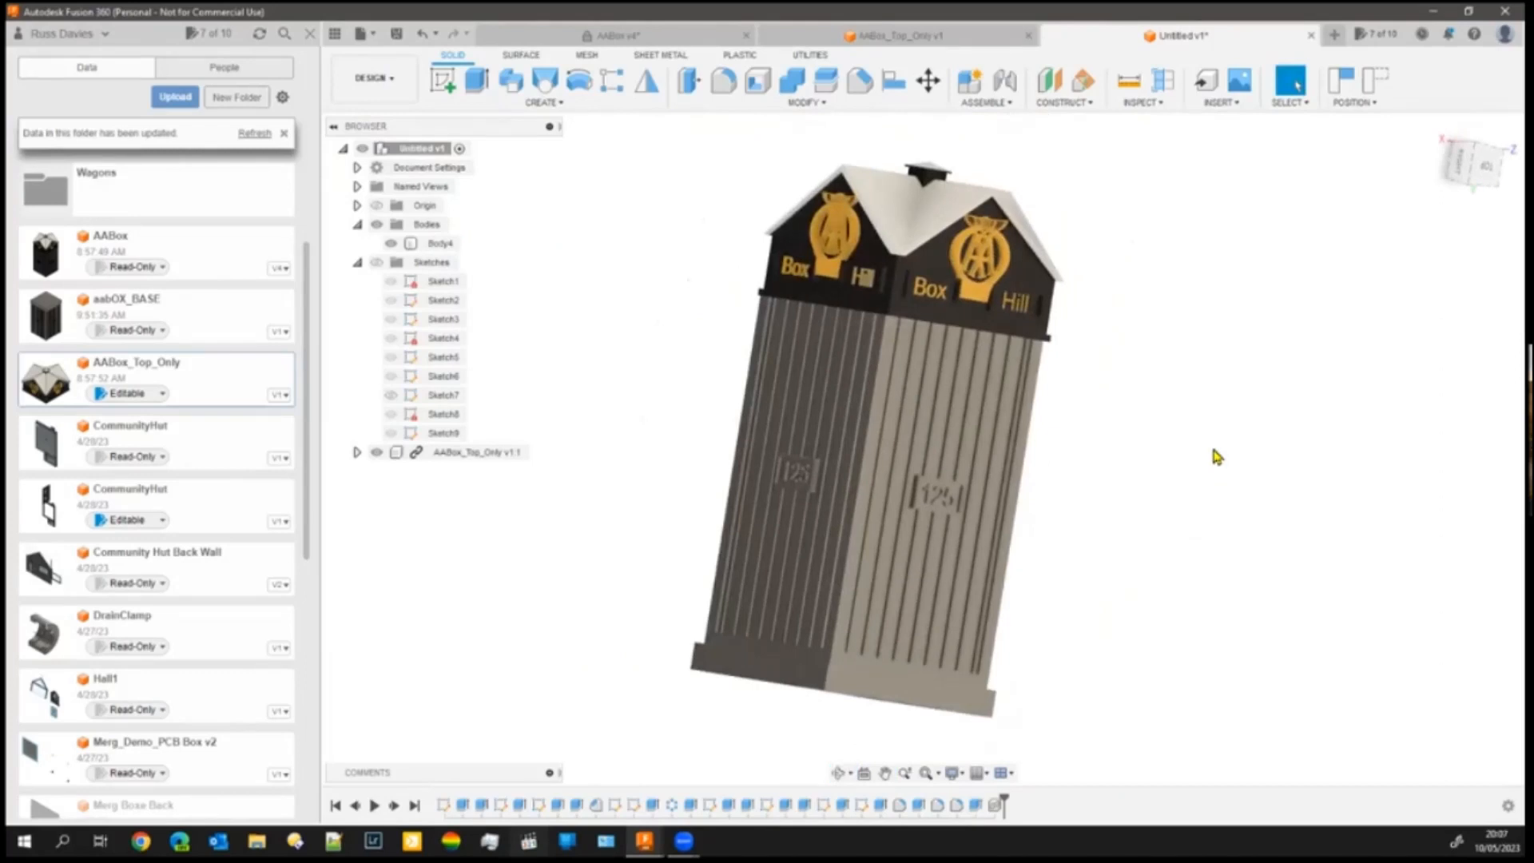
left_click(813, 57)
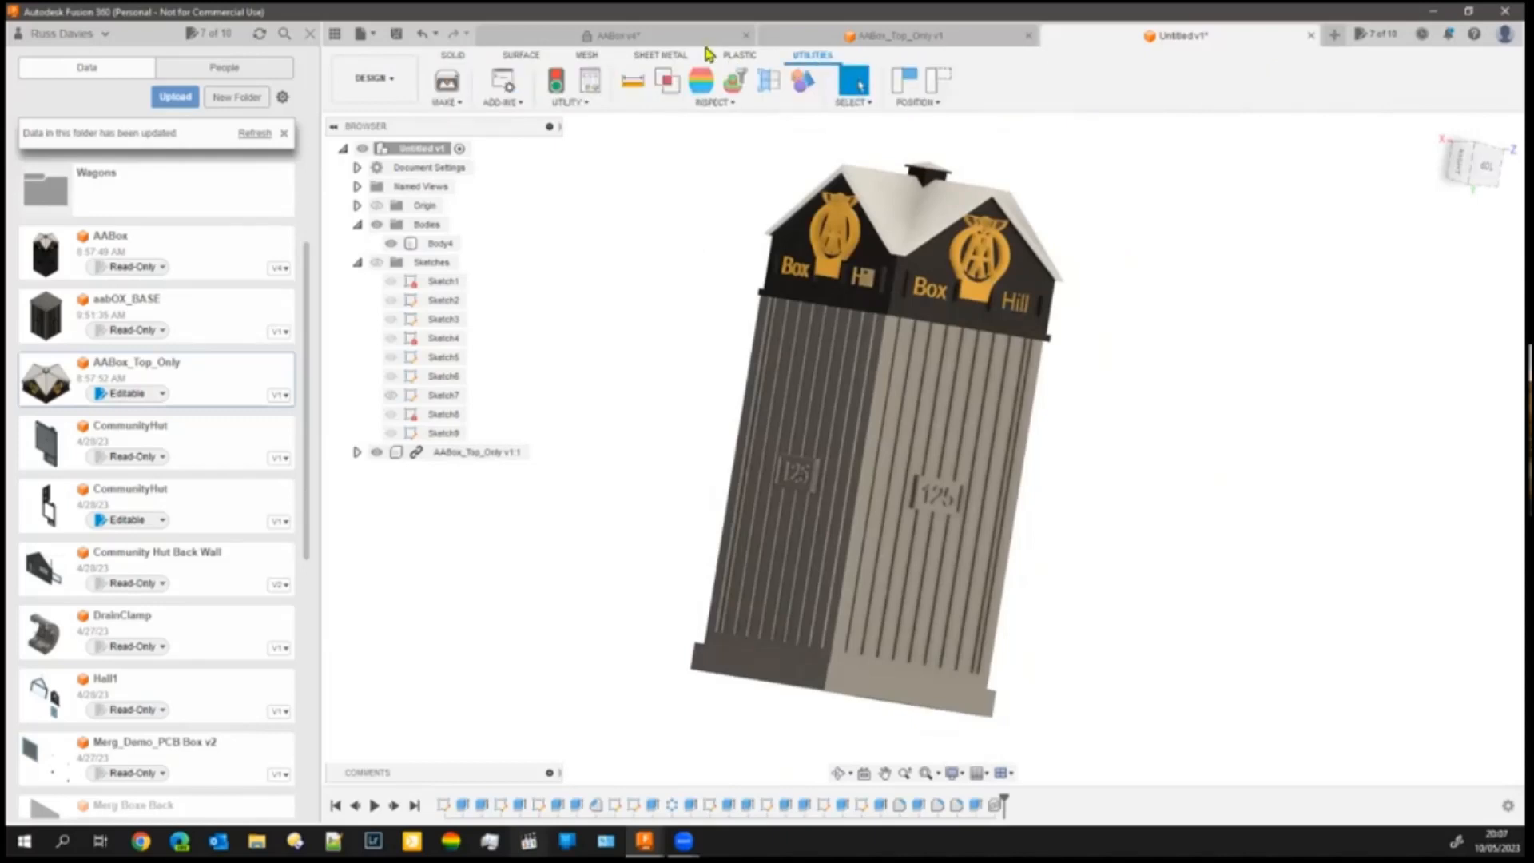
left_click(450, 104)
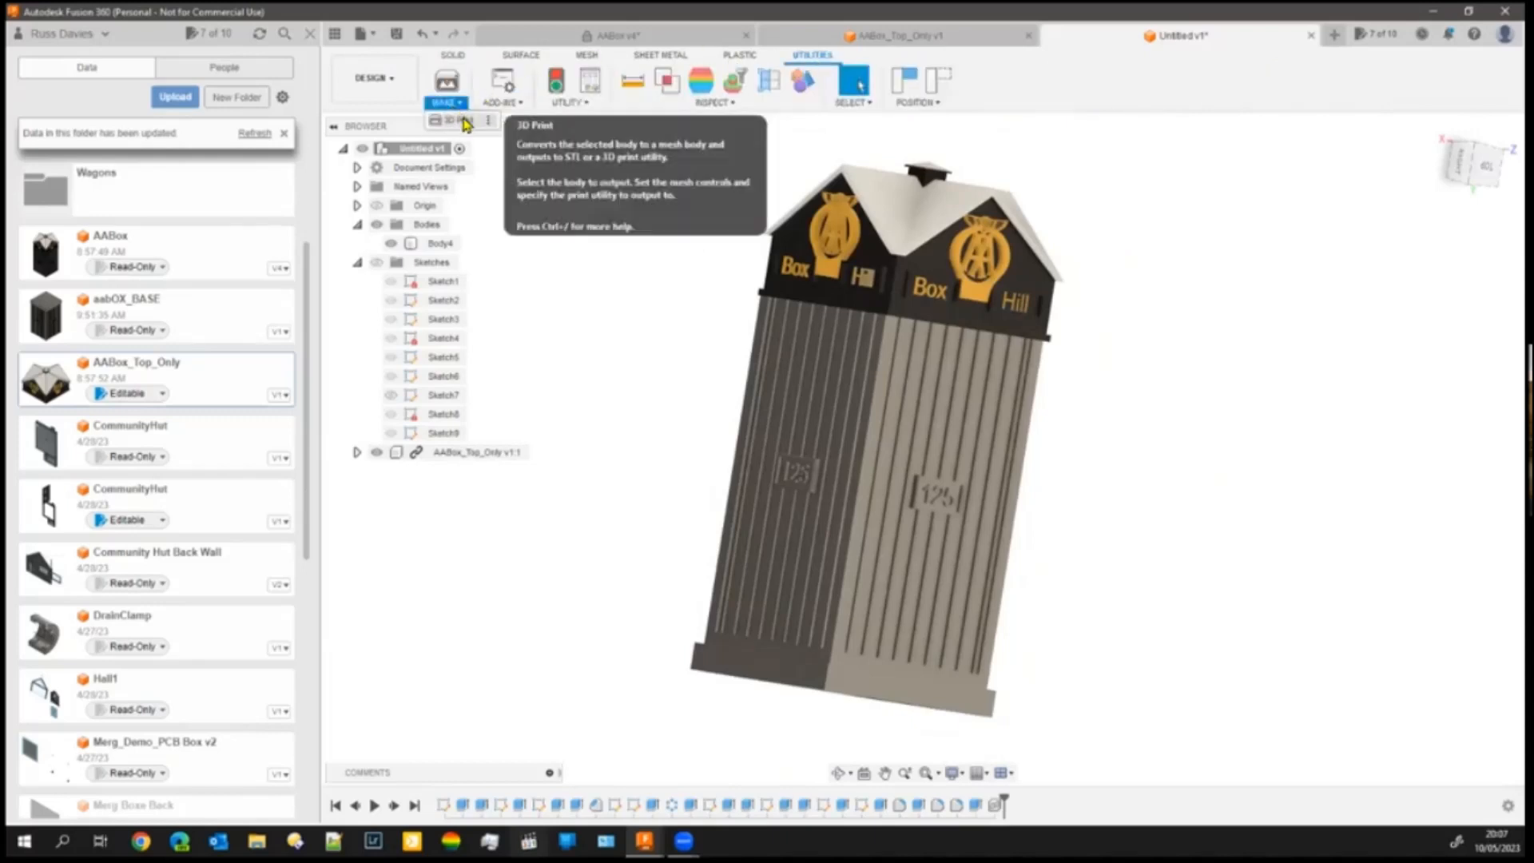
left_click(462, 120)
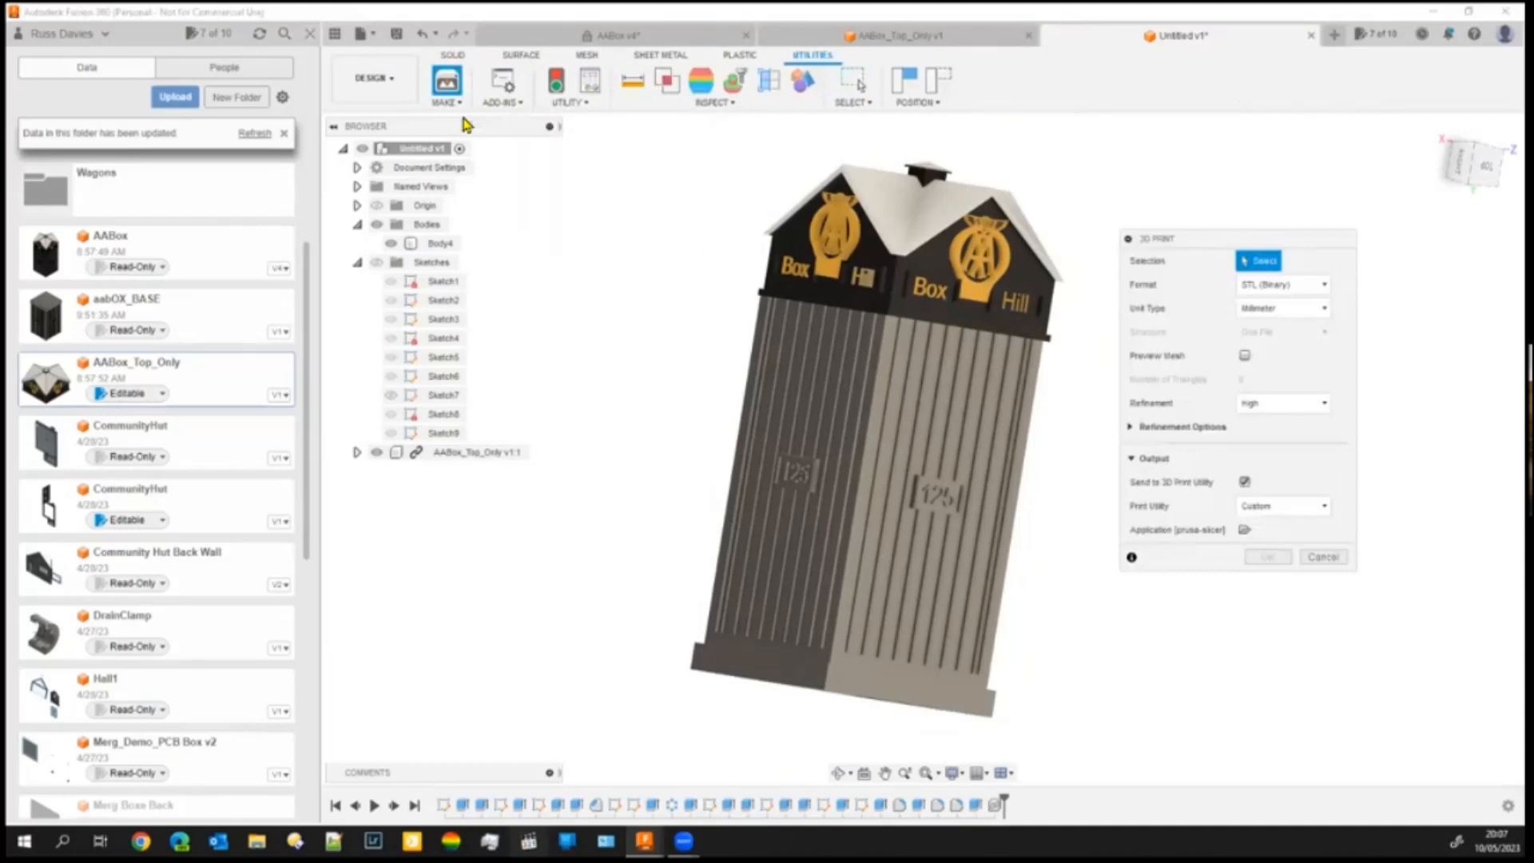
left_click(780, 399)
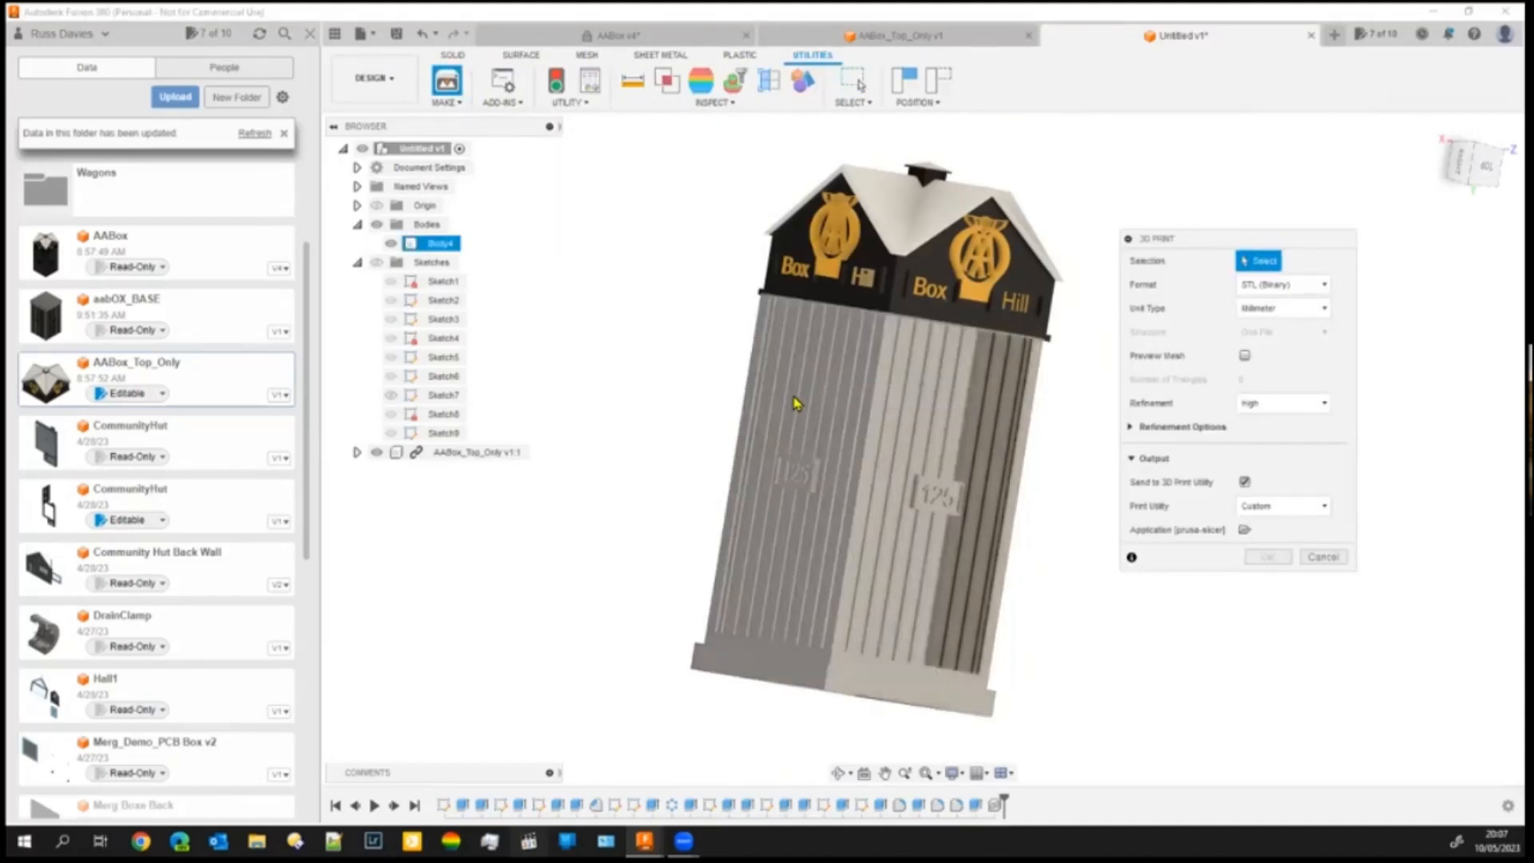
left_click(795, 404)
left_click(815, 423)
left_click(839, 443)
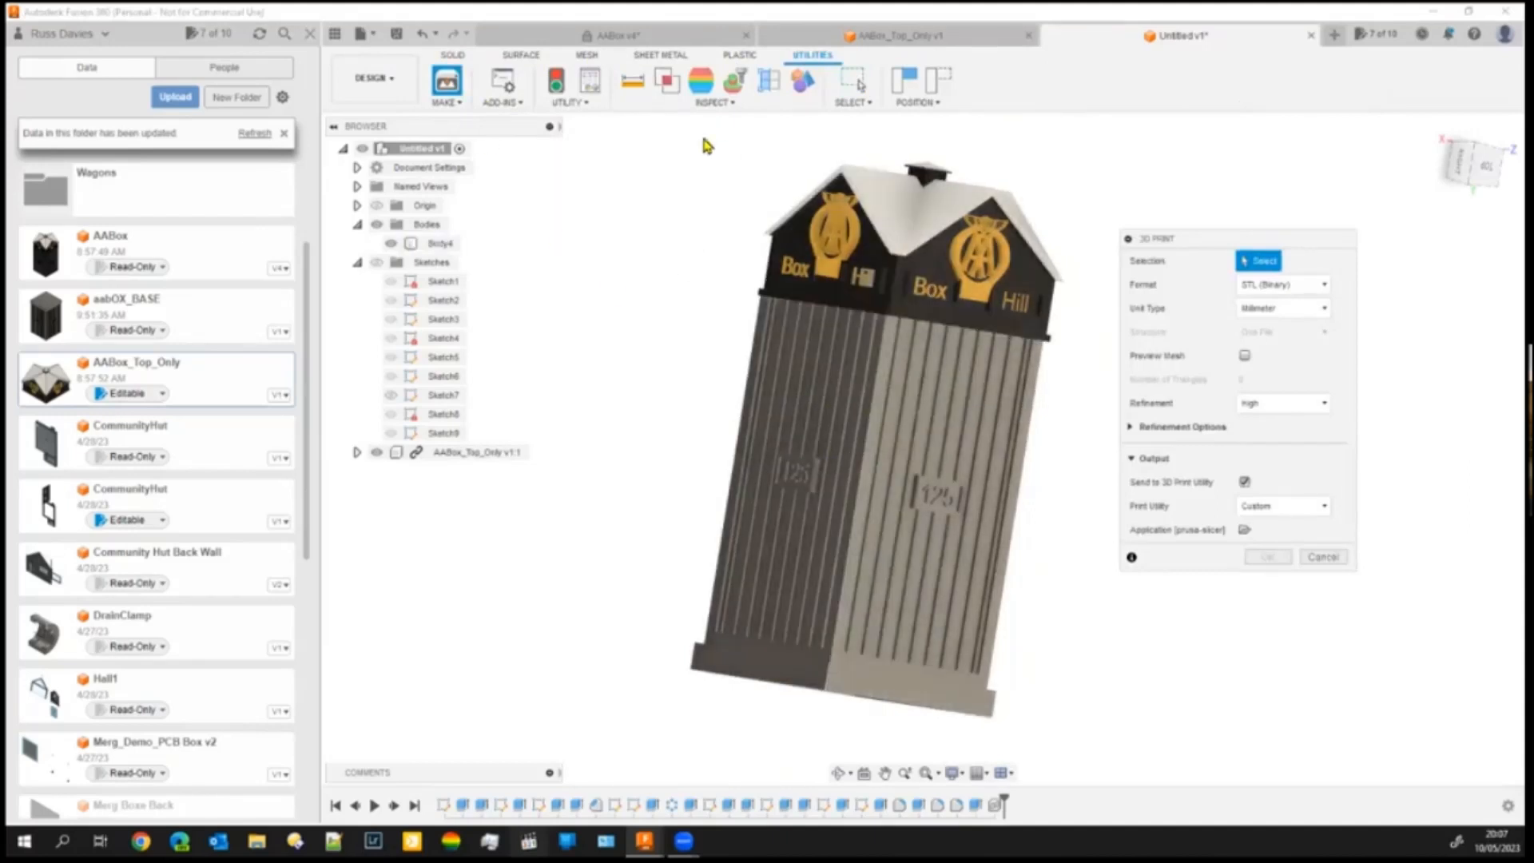
mouse_move(663, 124)
left_mouse_down()
mouse_move(1035, 783)
mouse_move(1081, 731)
left_mouse_up()
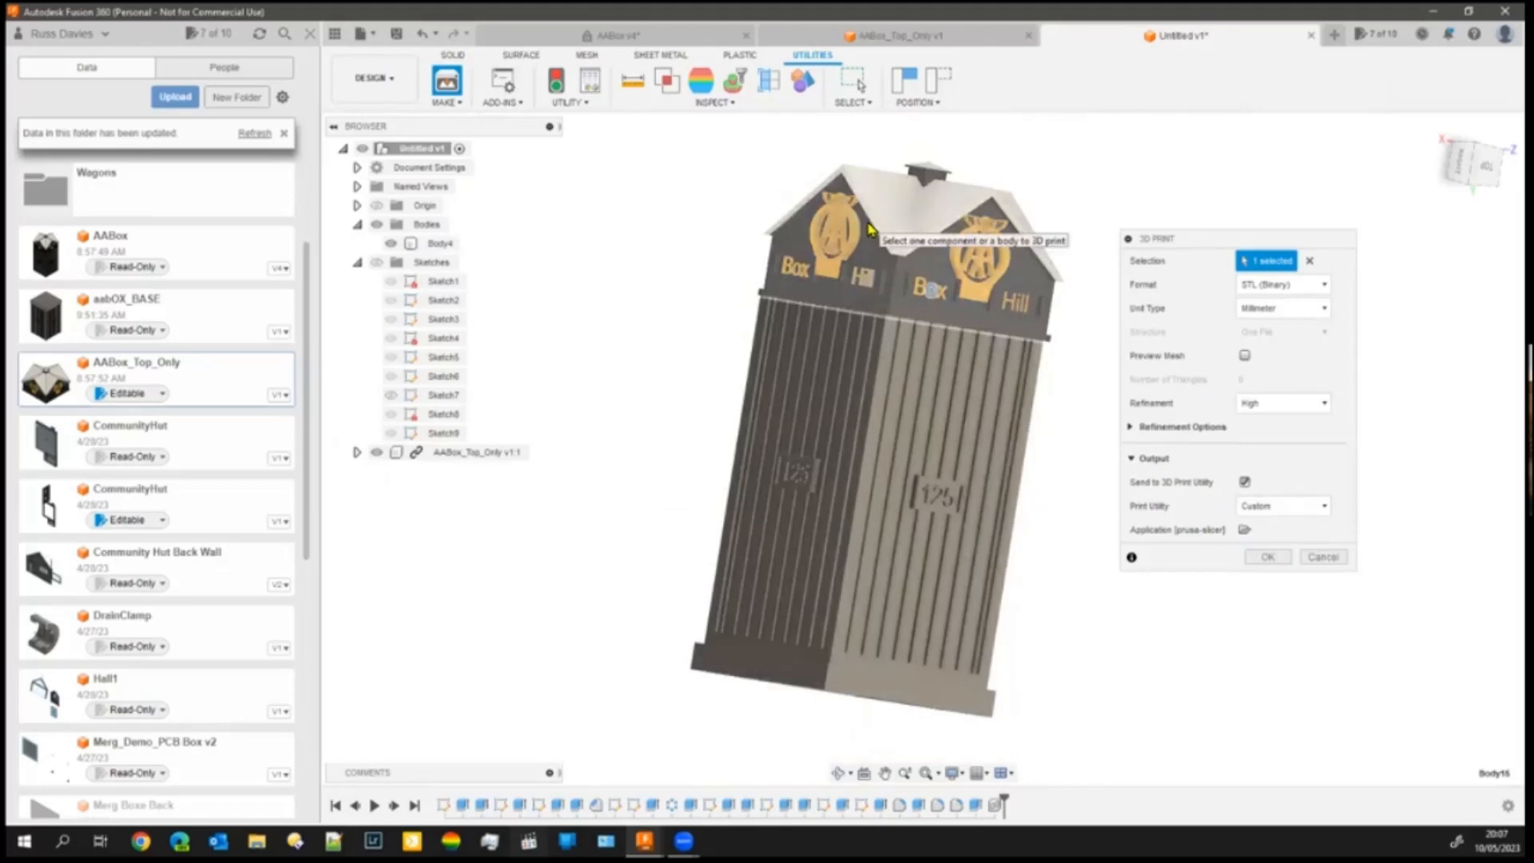
left_click(867, 444)
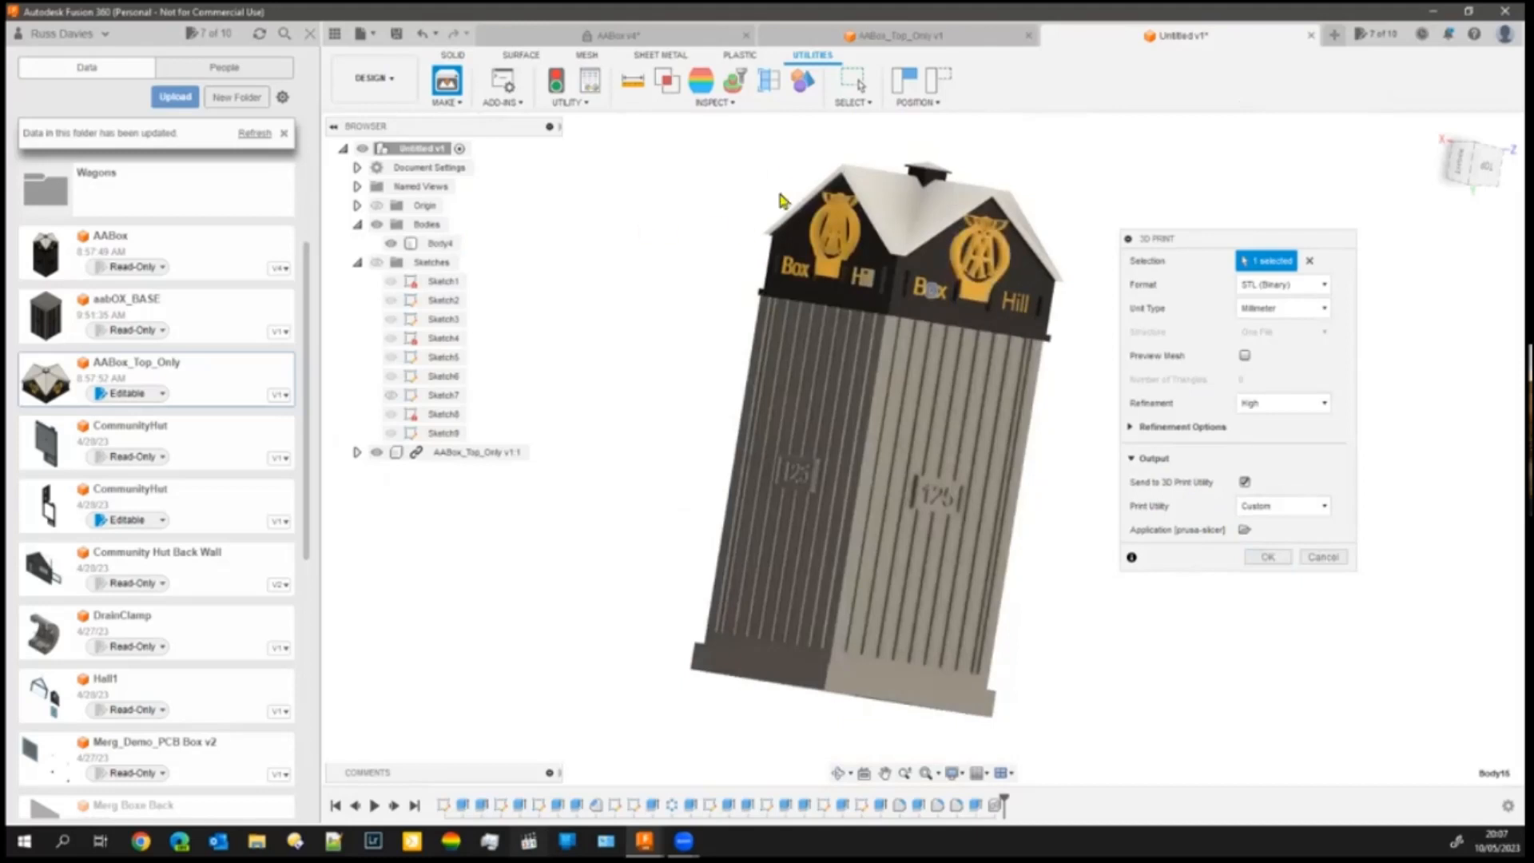
left_click(907, 228)
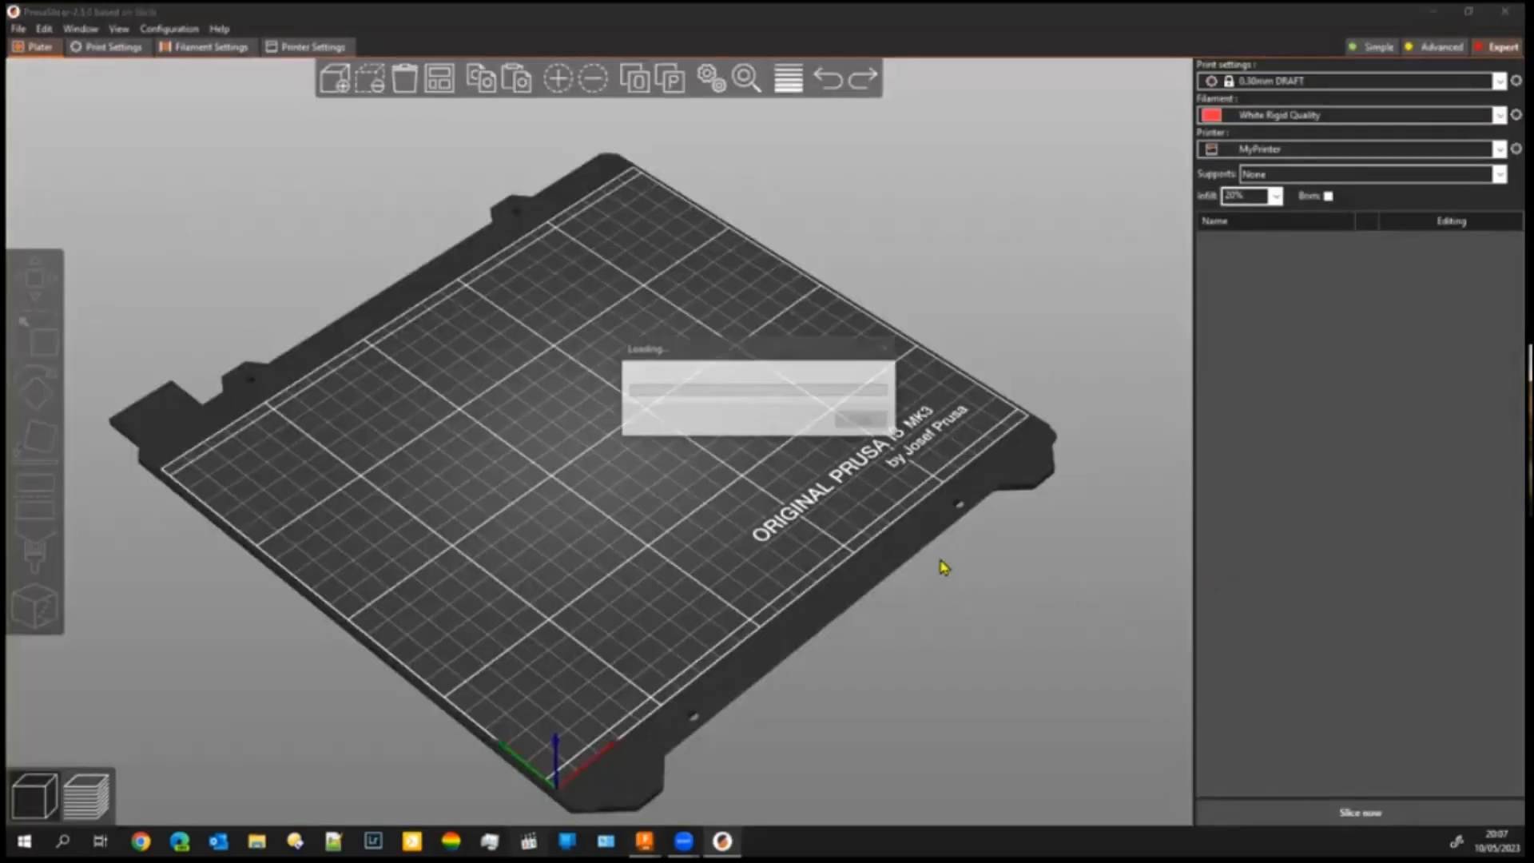
- Examine the imported Body2.stl roof mesh in PrusaSlicer, including its gables and base rim, and close the slicer
scroll(611, 520, "up", 5)
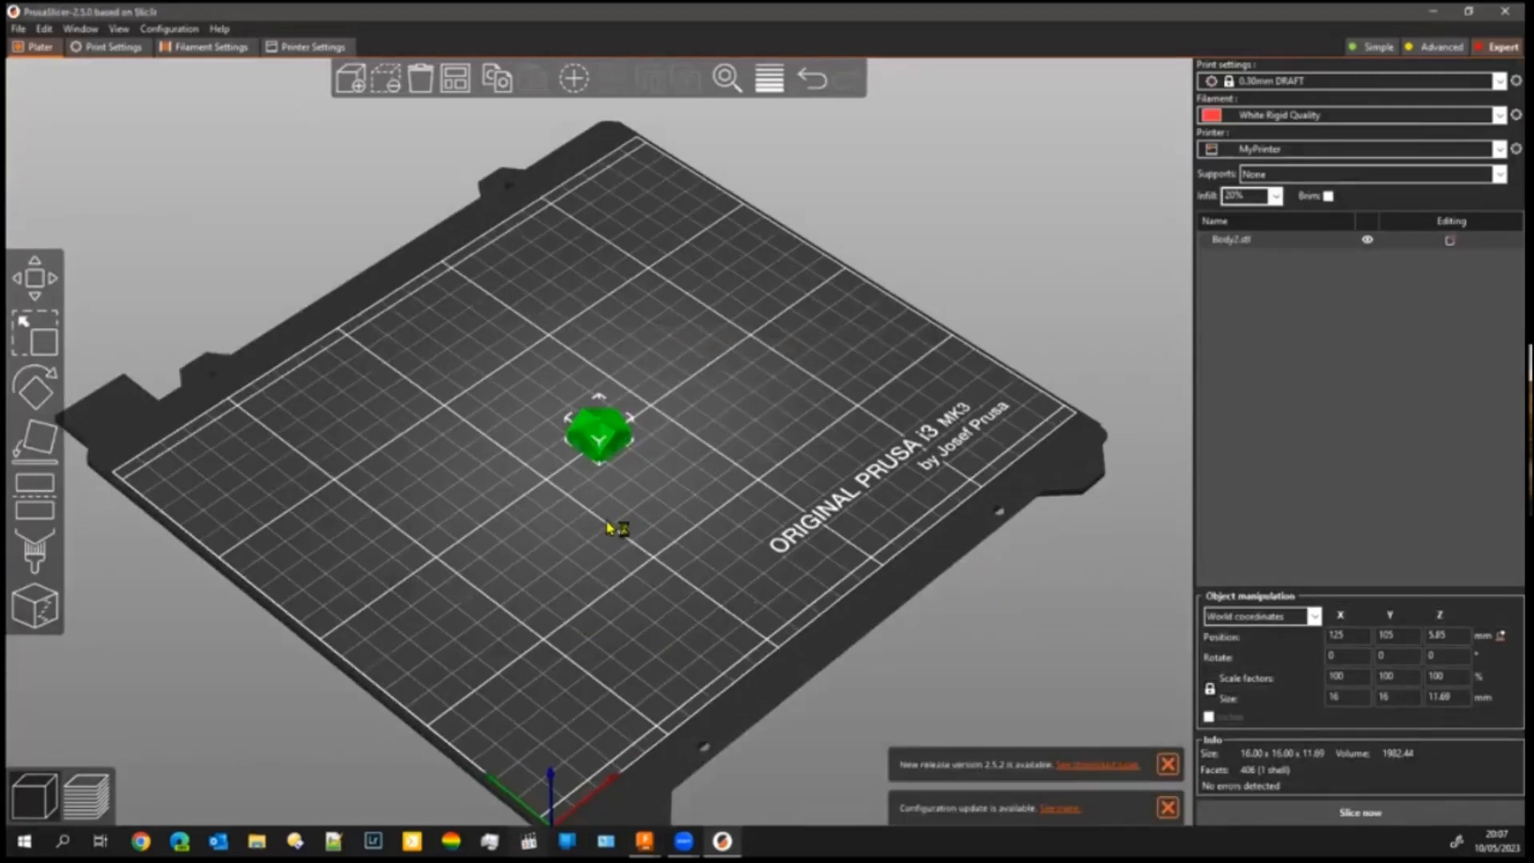
scroll(596, 559, "up", 3)
left_click_drag(580, 641, 633, 521)
scroll(658, 402, "up", 4)
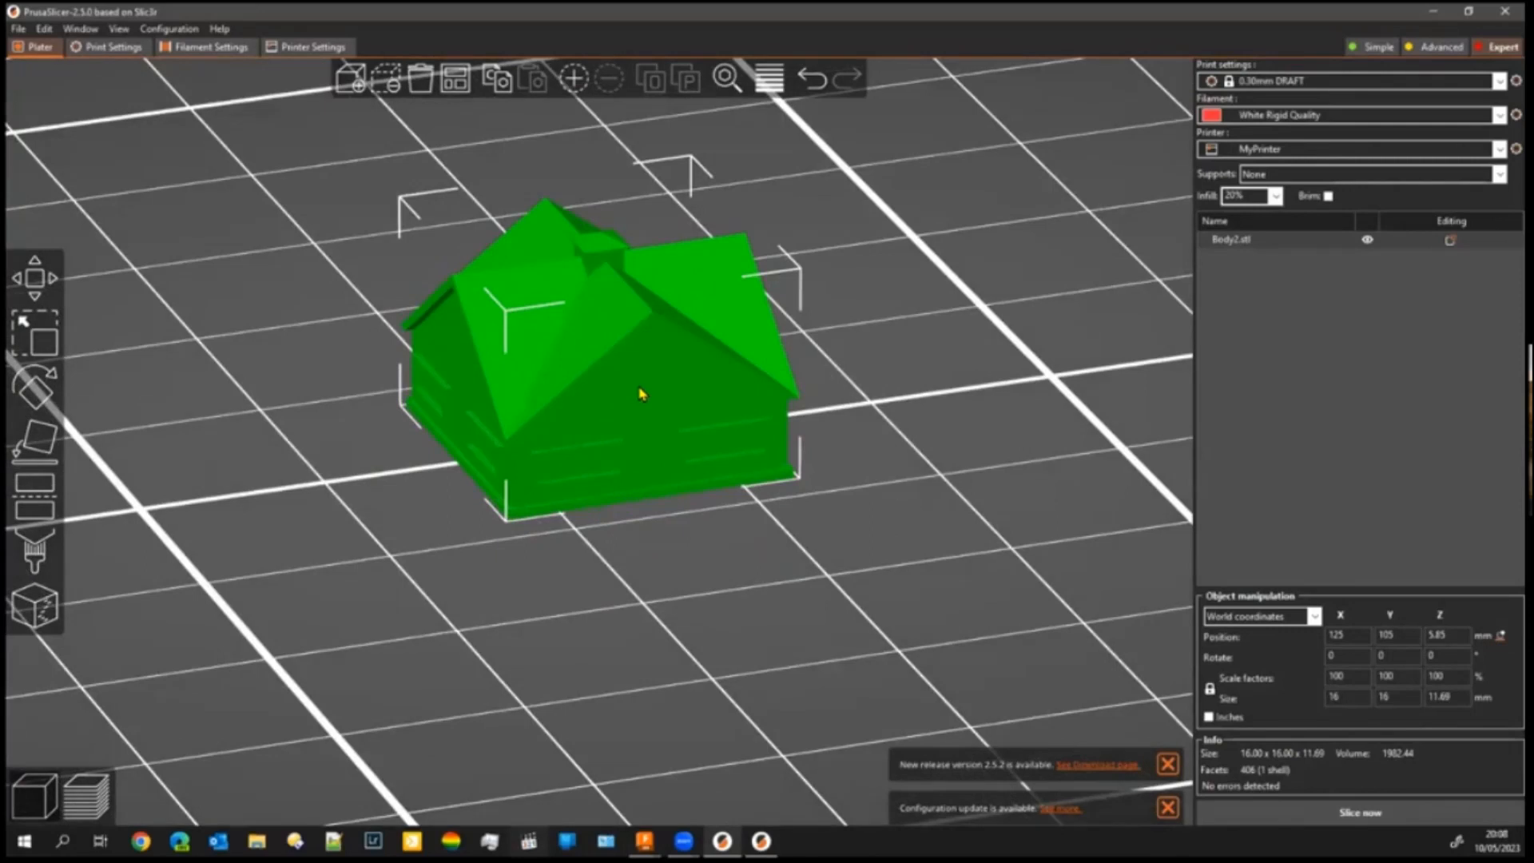
scroll(813, 463, "up", 4)
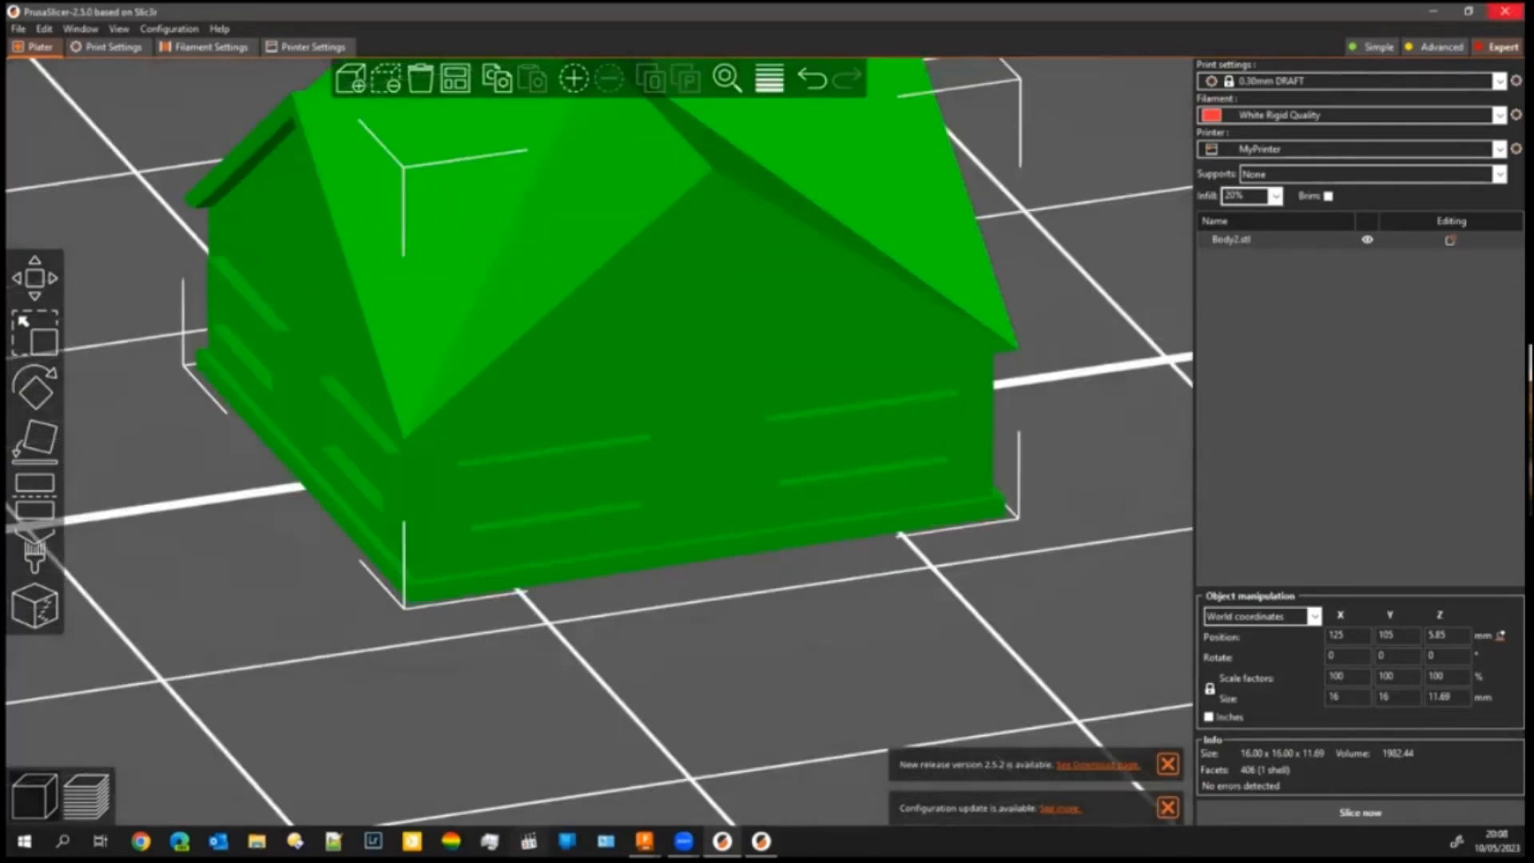
left_click(1505, 12)
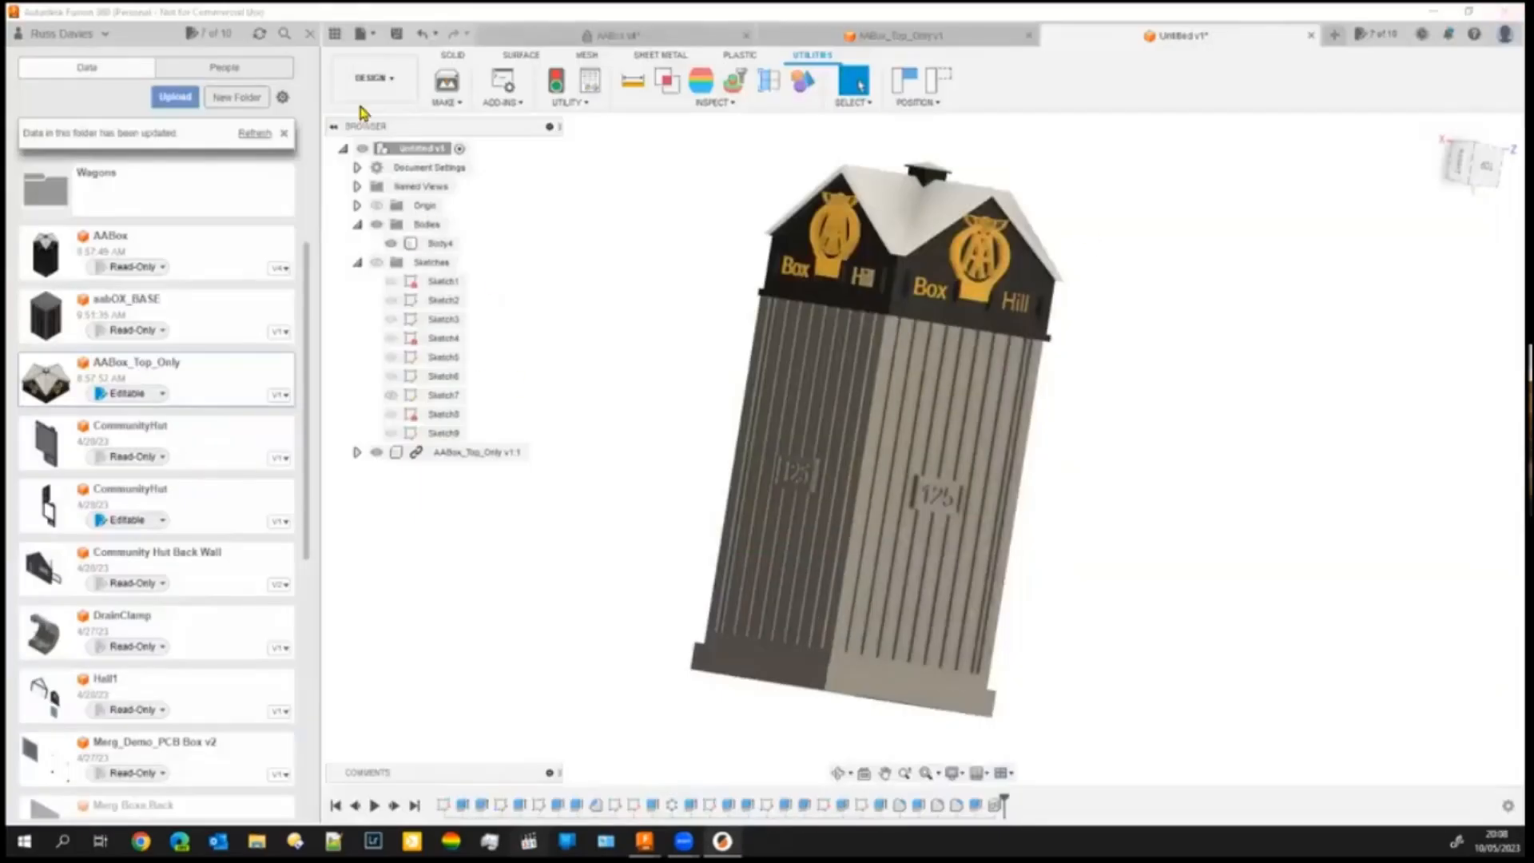
left_click(374, 36)
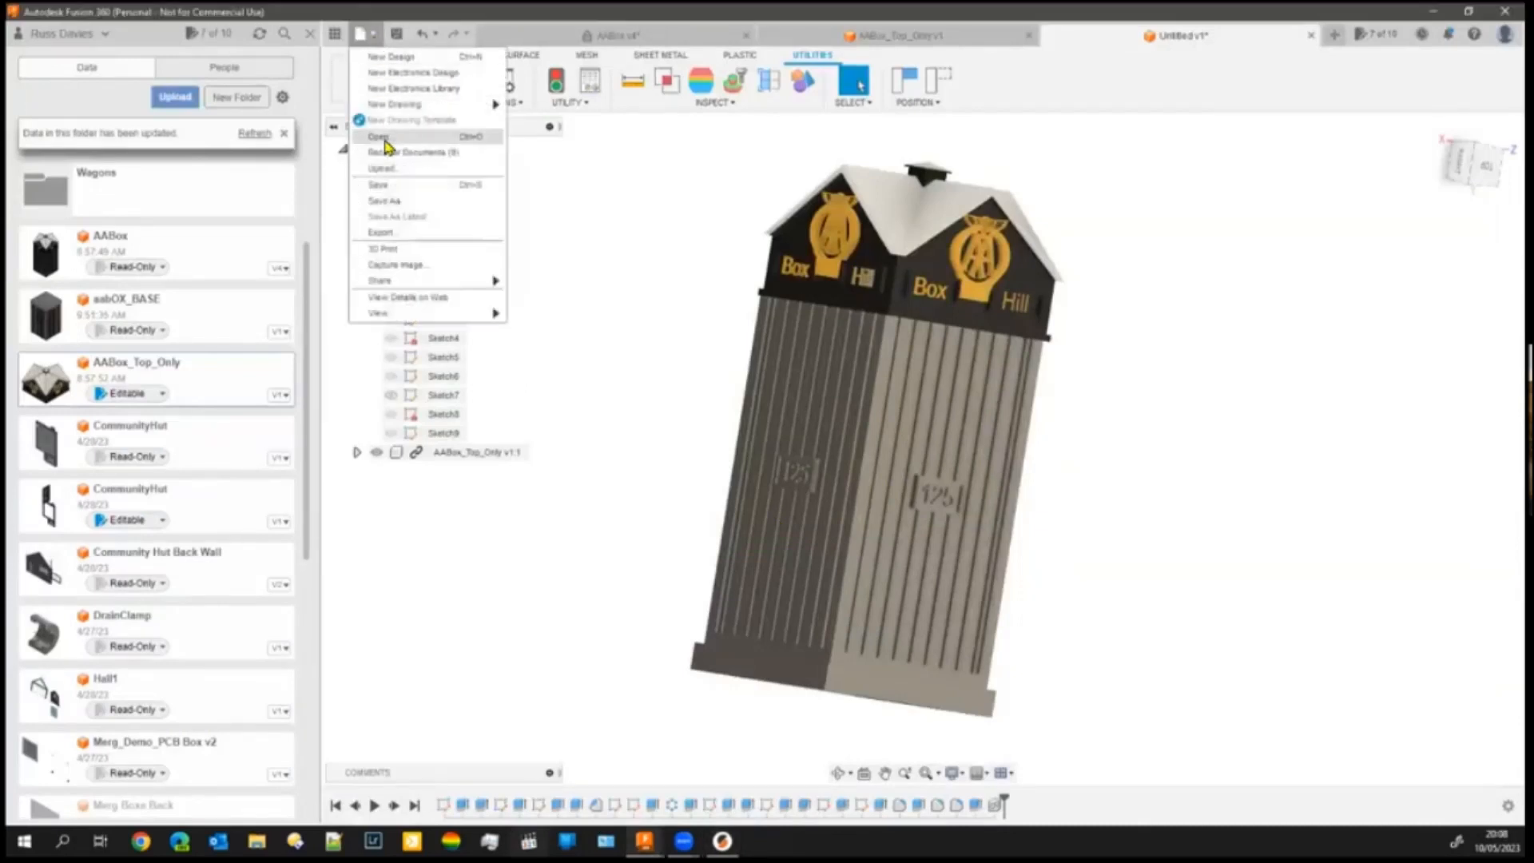
left_click(414, 233)
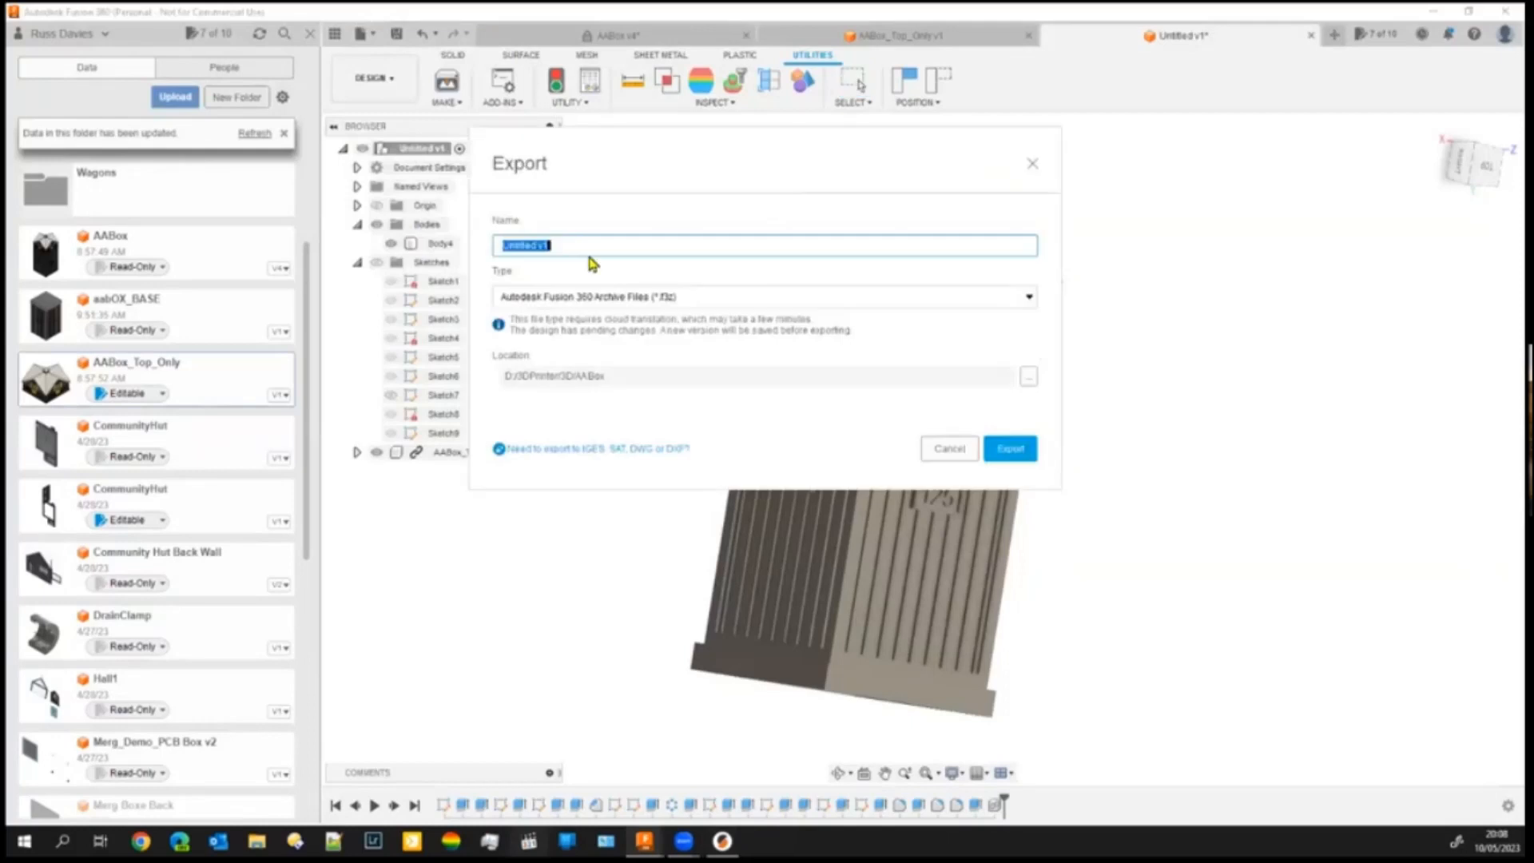
left_click(947, 450)
- Select the whole box together with its roof component and export the design as an STL file to the AABox folder
left_click_drag(637, 132, 1145, 738)
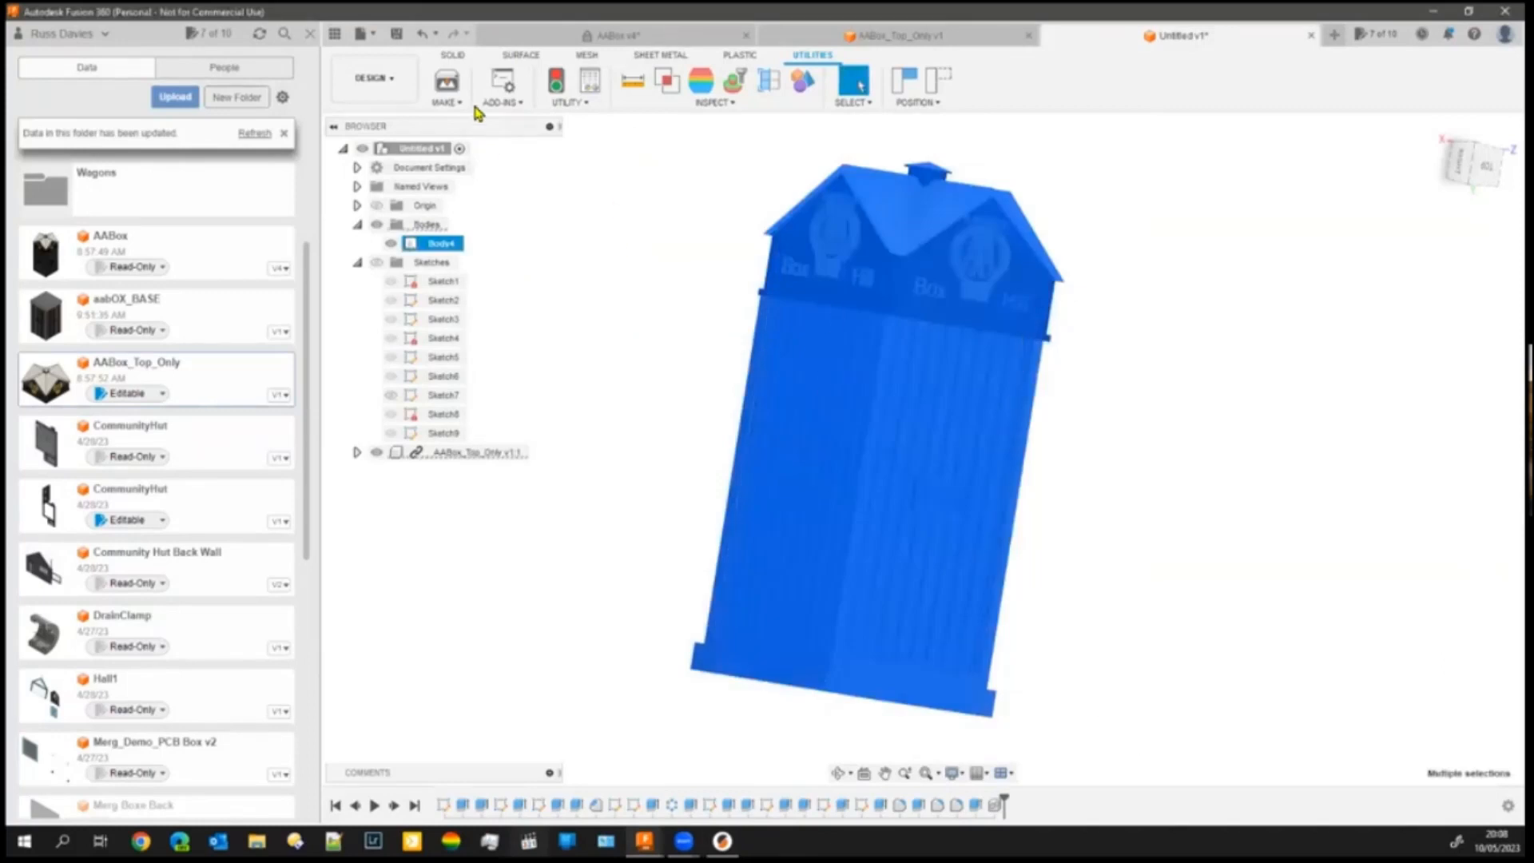
left_click(365, 34)
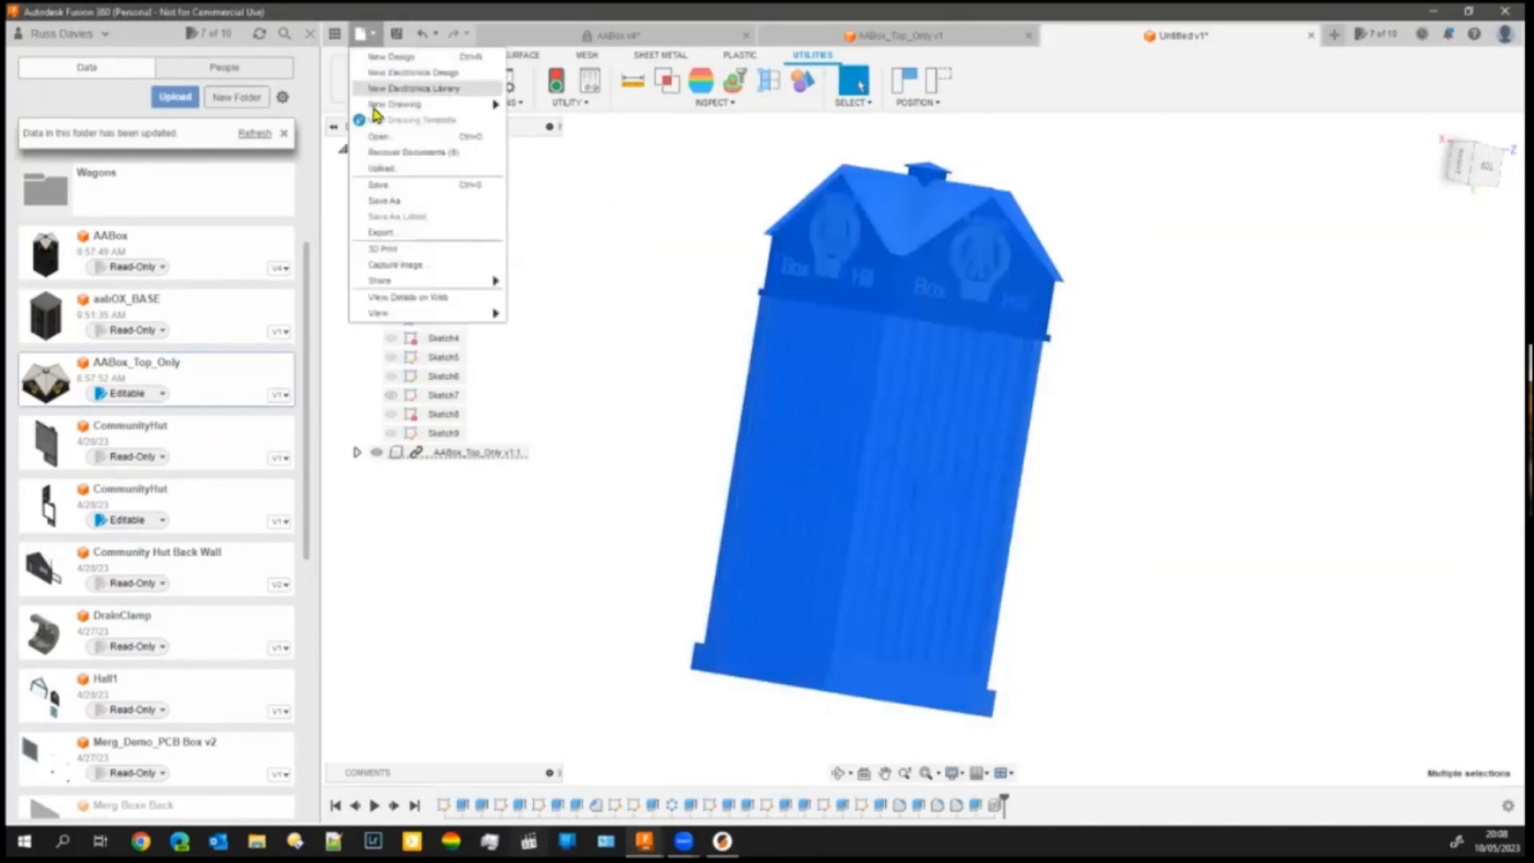
left_click(412, 242)
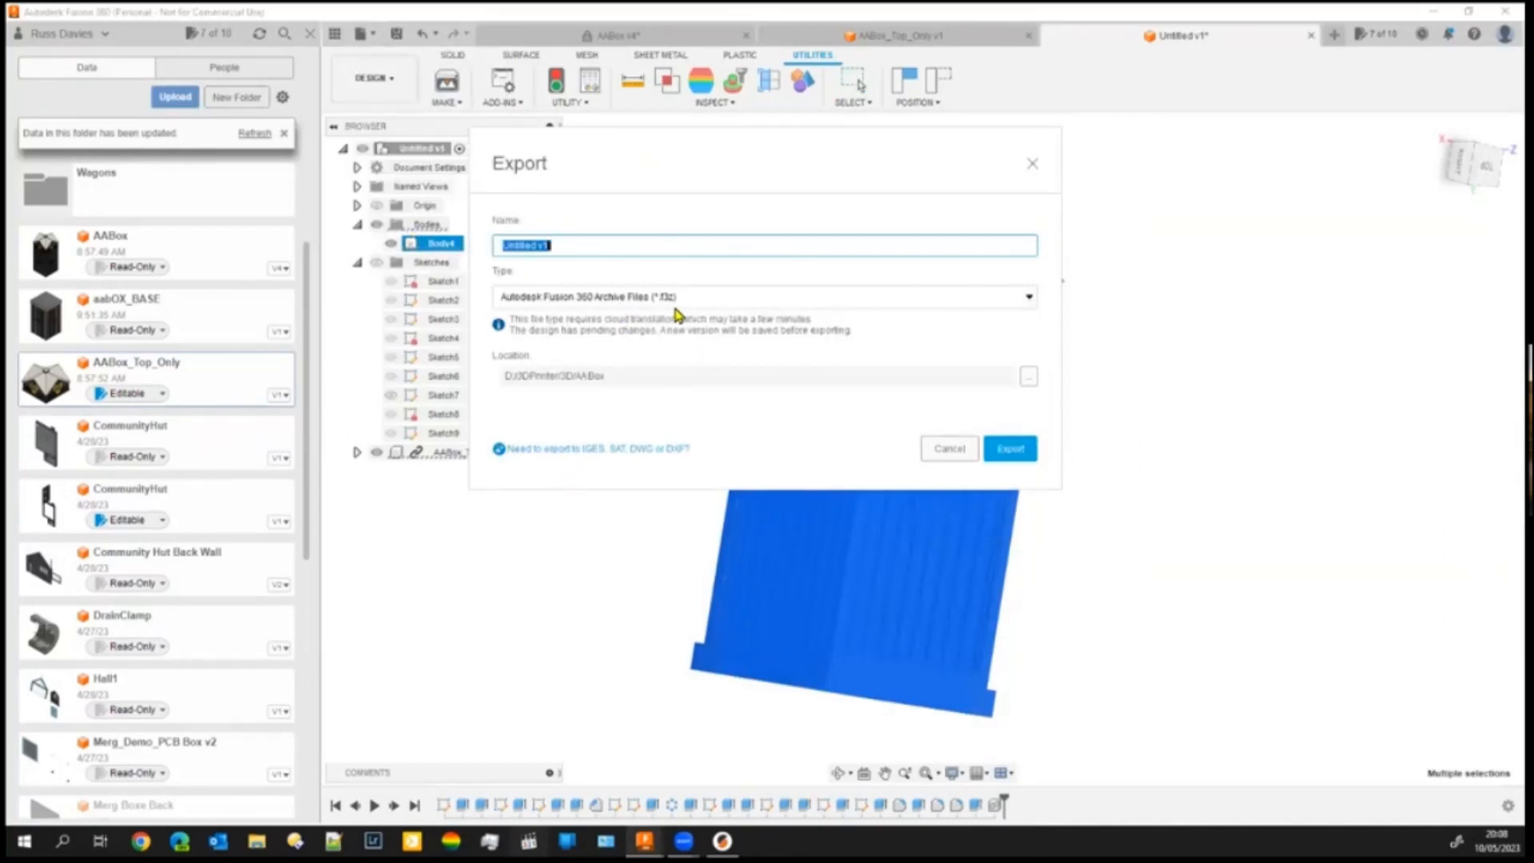
left_click(1030, 299)
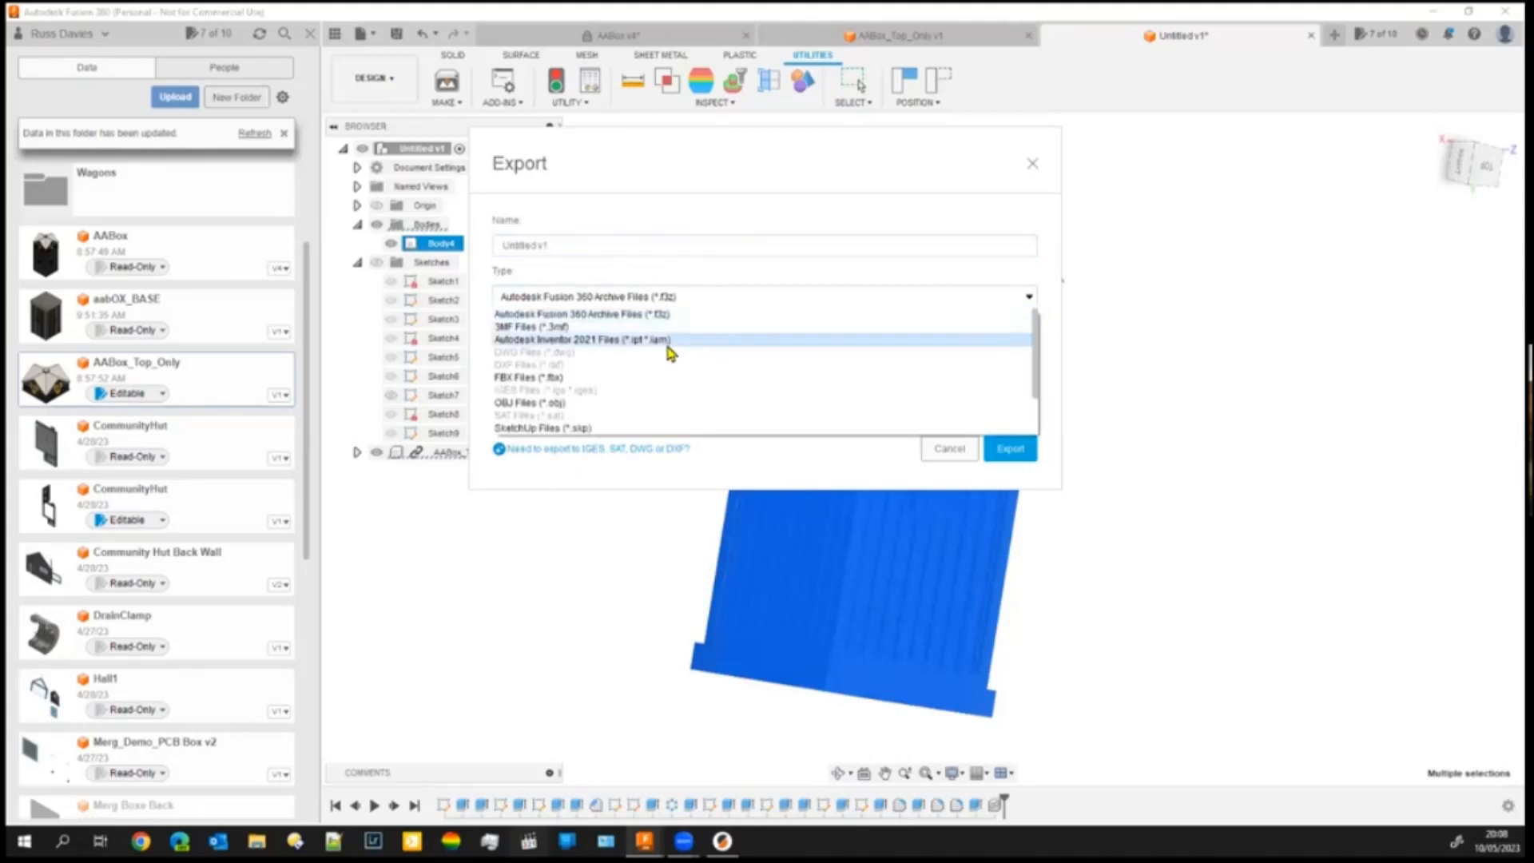
scroll(636, 397, "down", 2)
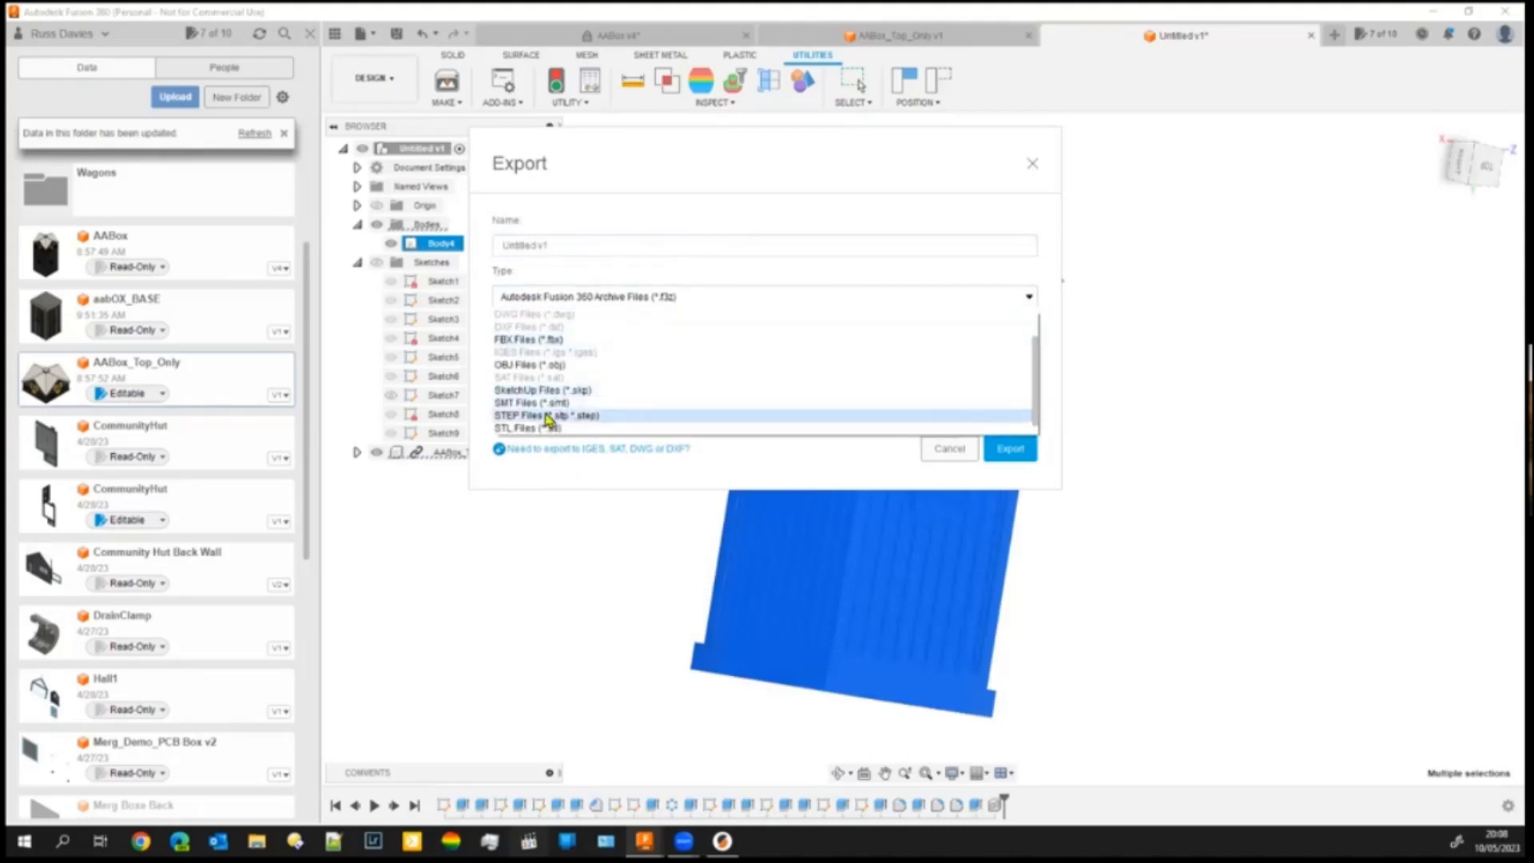
left_click(557, 432)
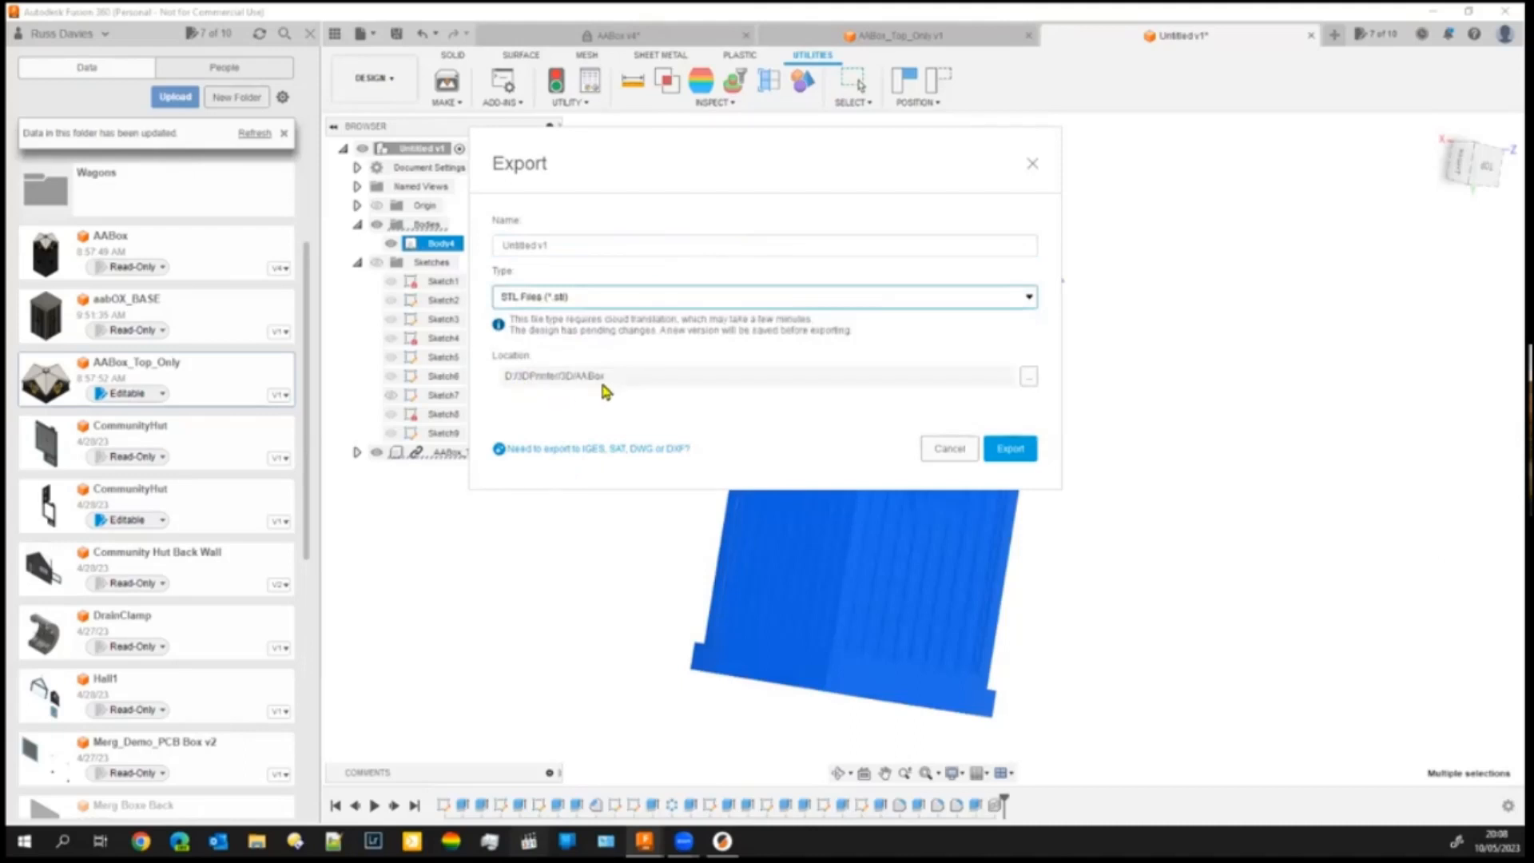
left_click(1012, 450)
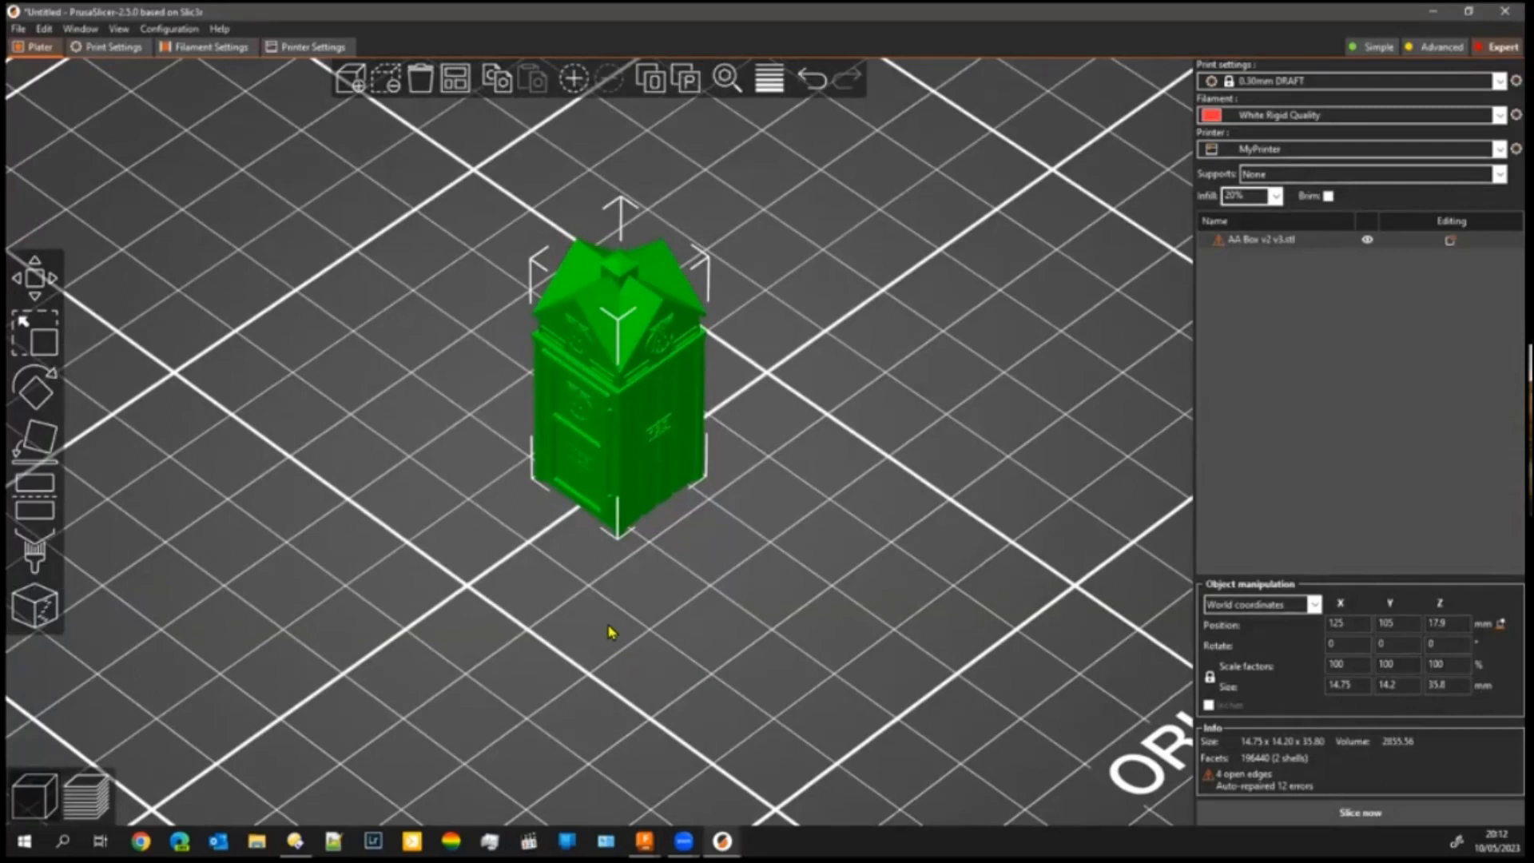
- Examine the complete AA Box v2 v3.stl model in PrusaSlicer, checking the roof, badges and number plates from several sides
scroll(639, 573, "up", 2)
mouse_move(544, 675)
left_mouse_down()
mouse_move(606, 668)
mouse_move(668, 703)
mouse_move(866, 685)
mouse_move(517, 689)
left_mouse_up()
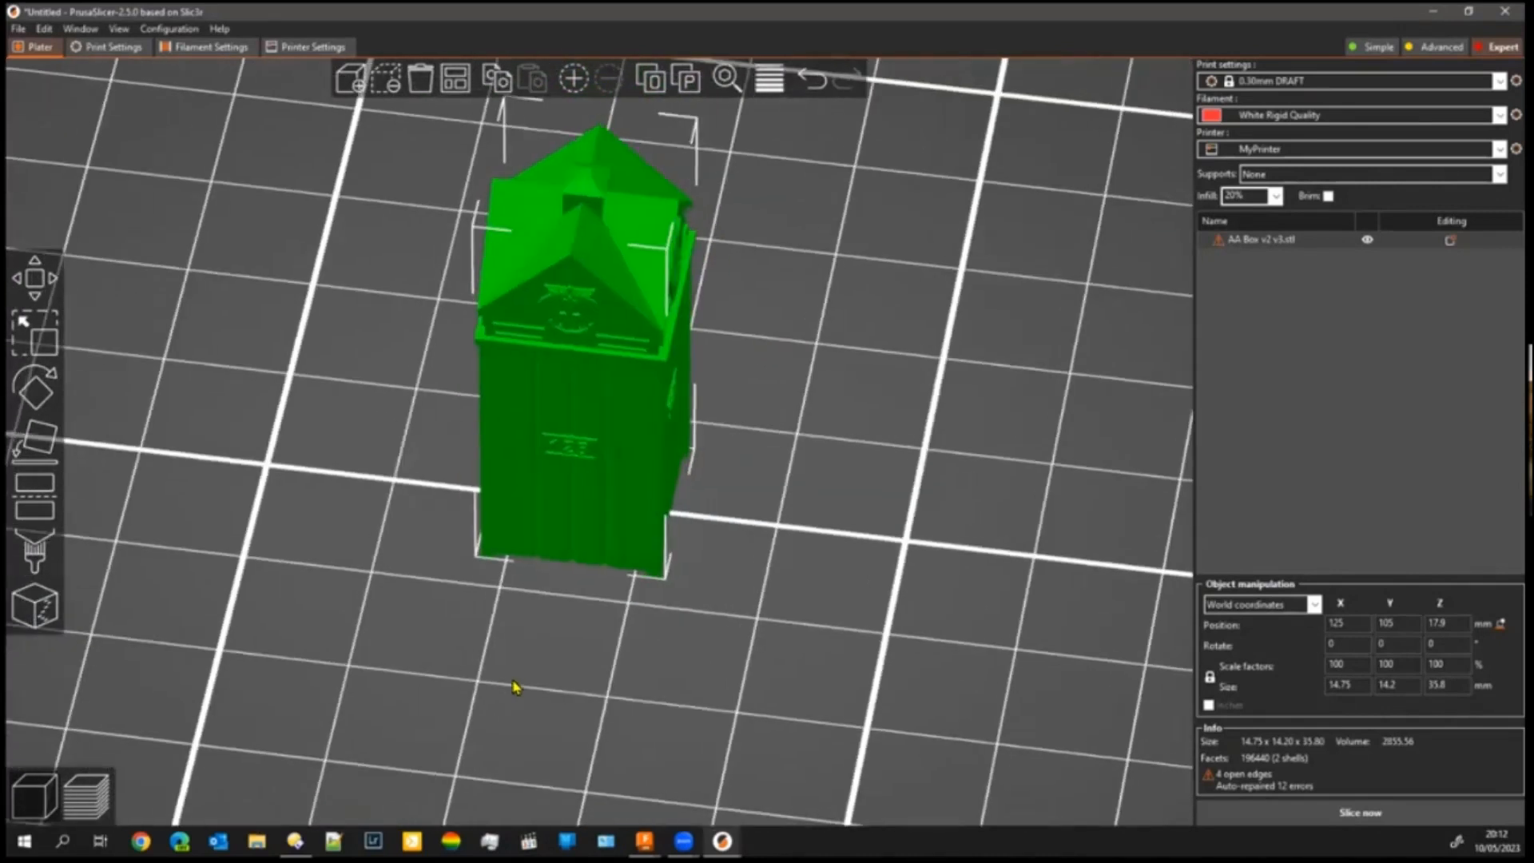
key("0")
scroll(617, 600, "up", 1)
scroll(631, 616, "down", 1)
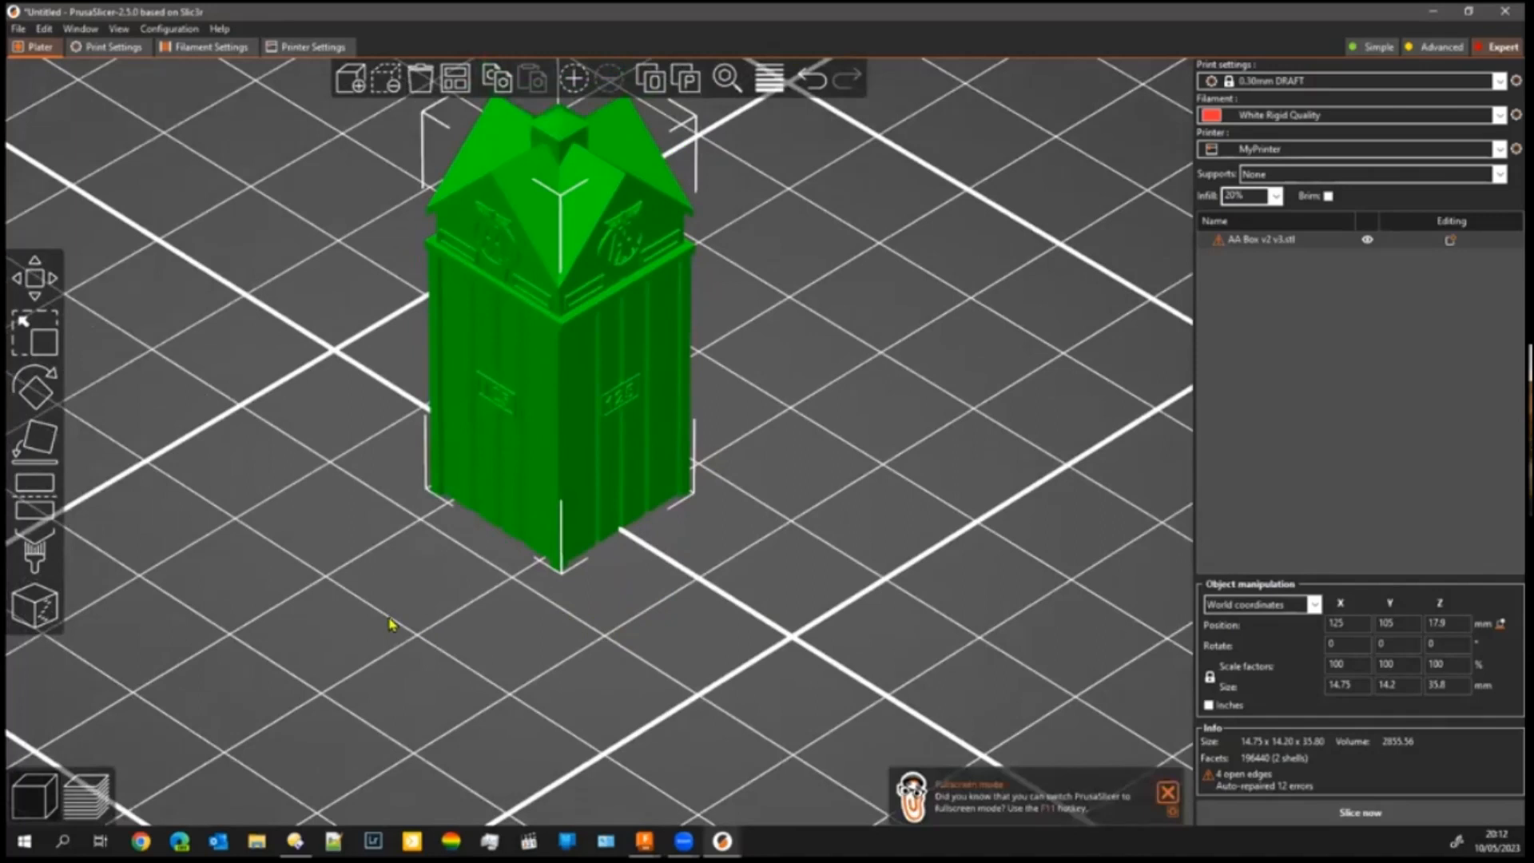
scroll(400, 629, "down", 1)
middle_click_drag(533, 631, 544, 655)
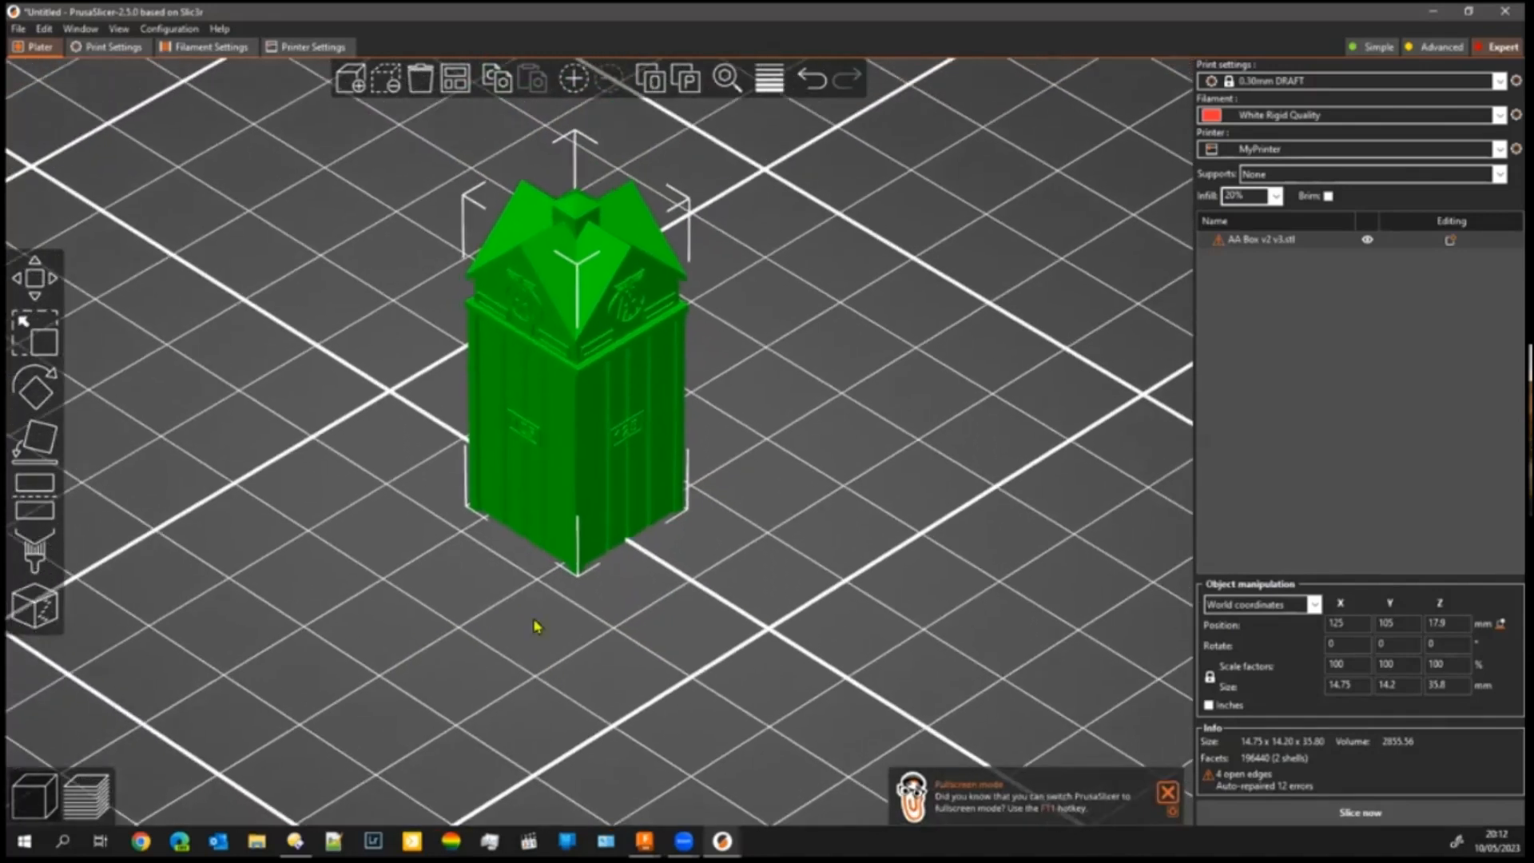